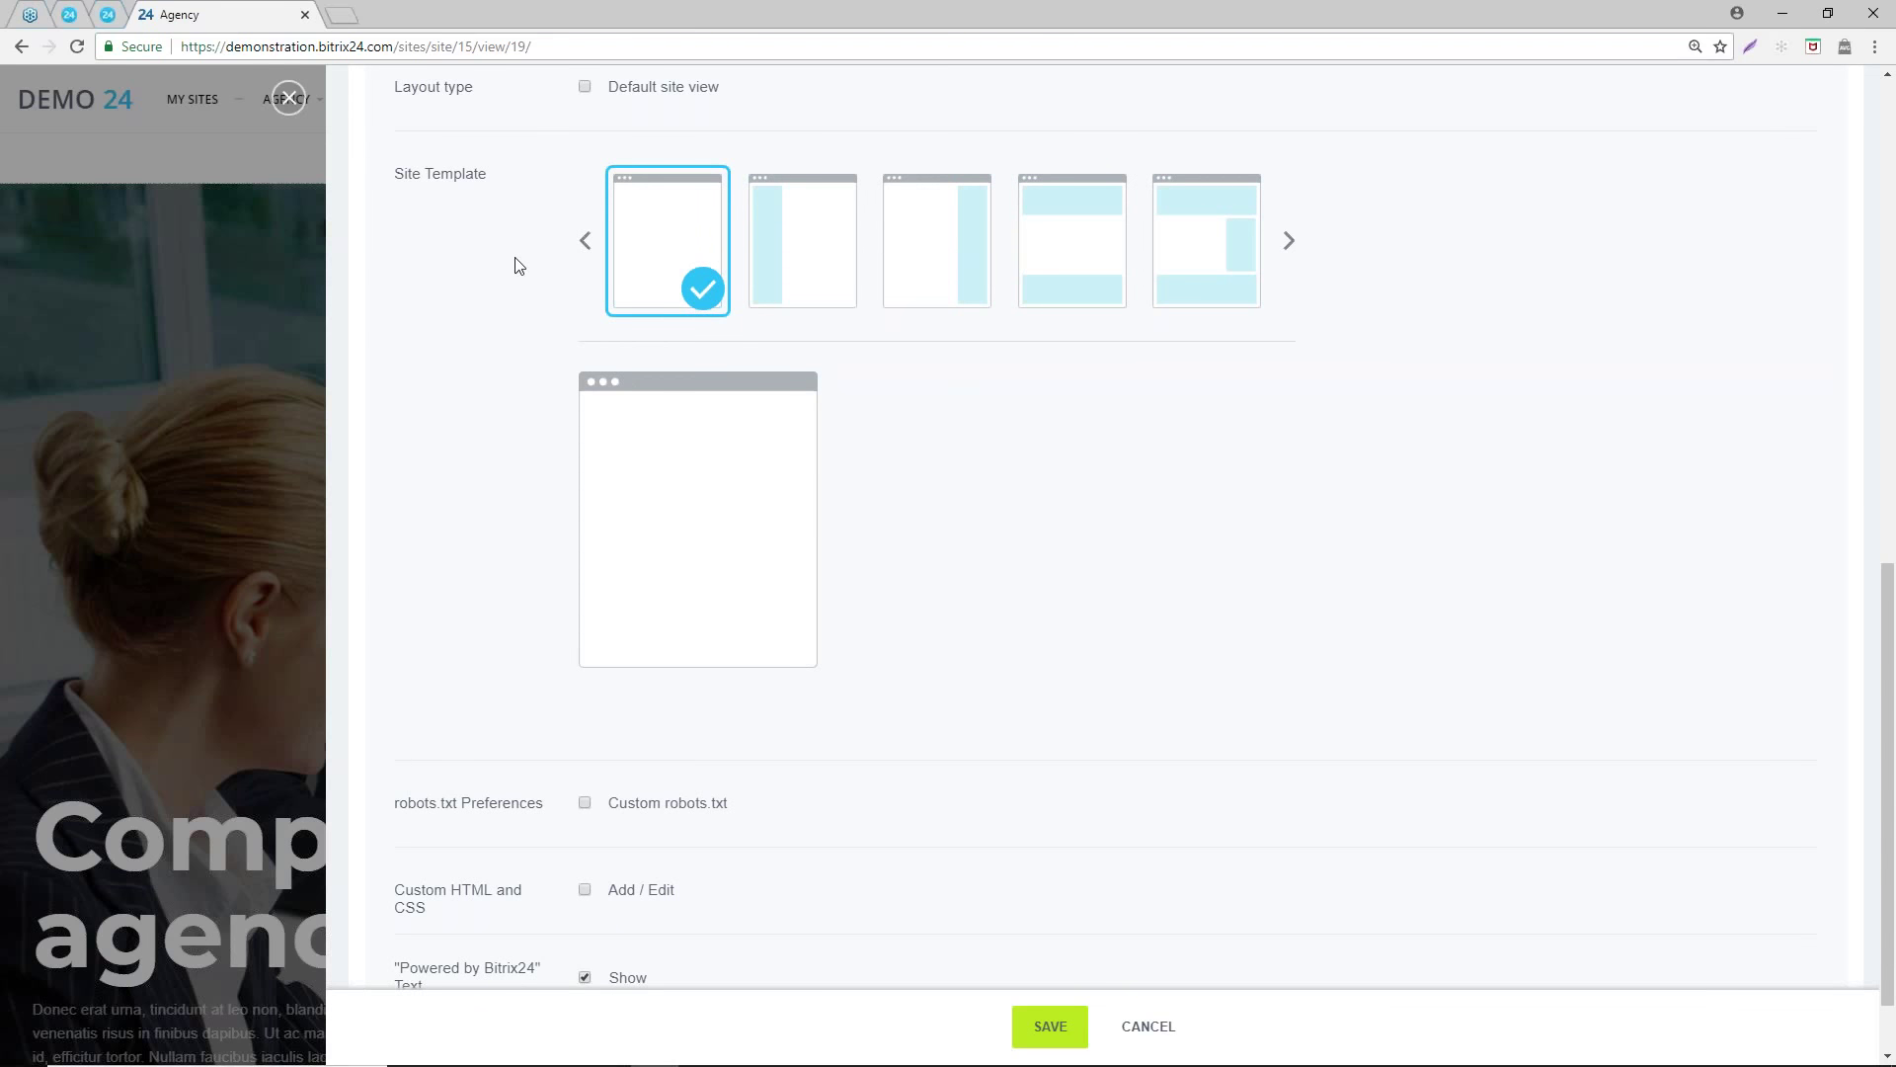
- Save the site settings after reviewing the remaining options below the site template
scroll(622, 385, "down", 1)
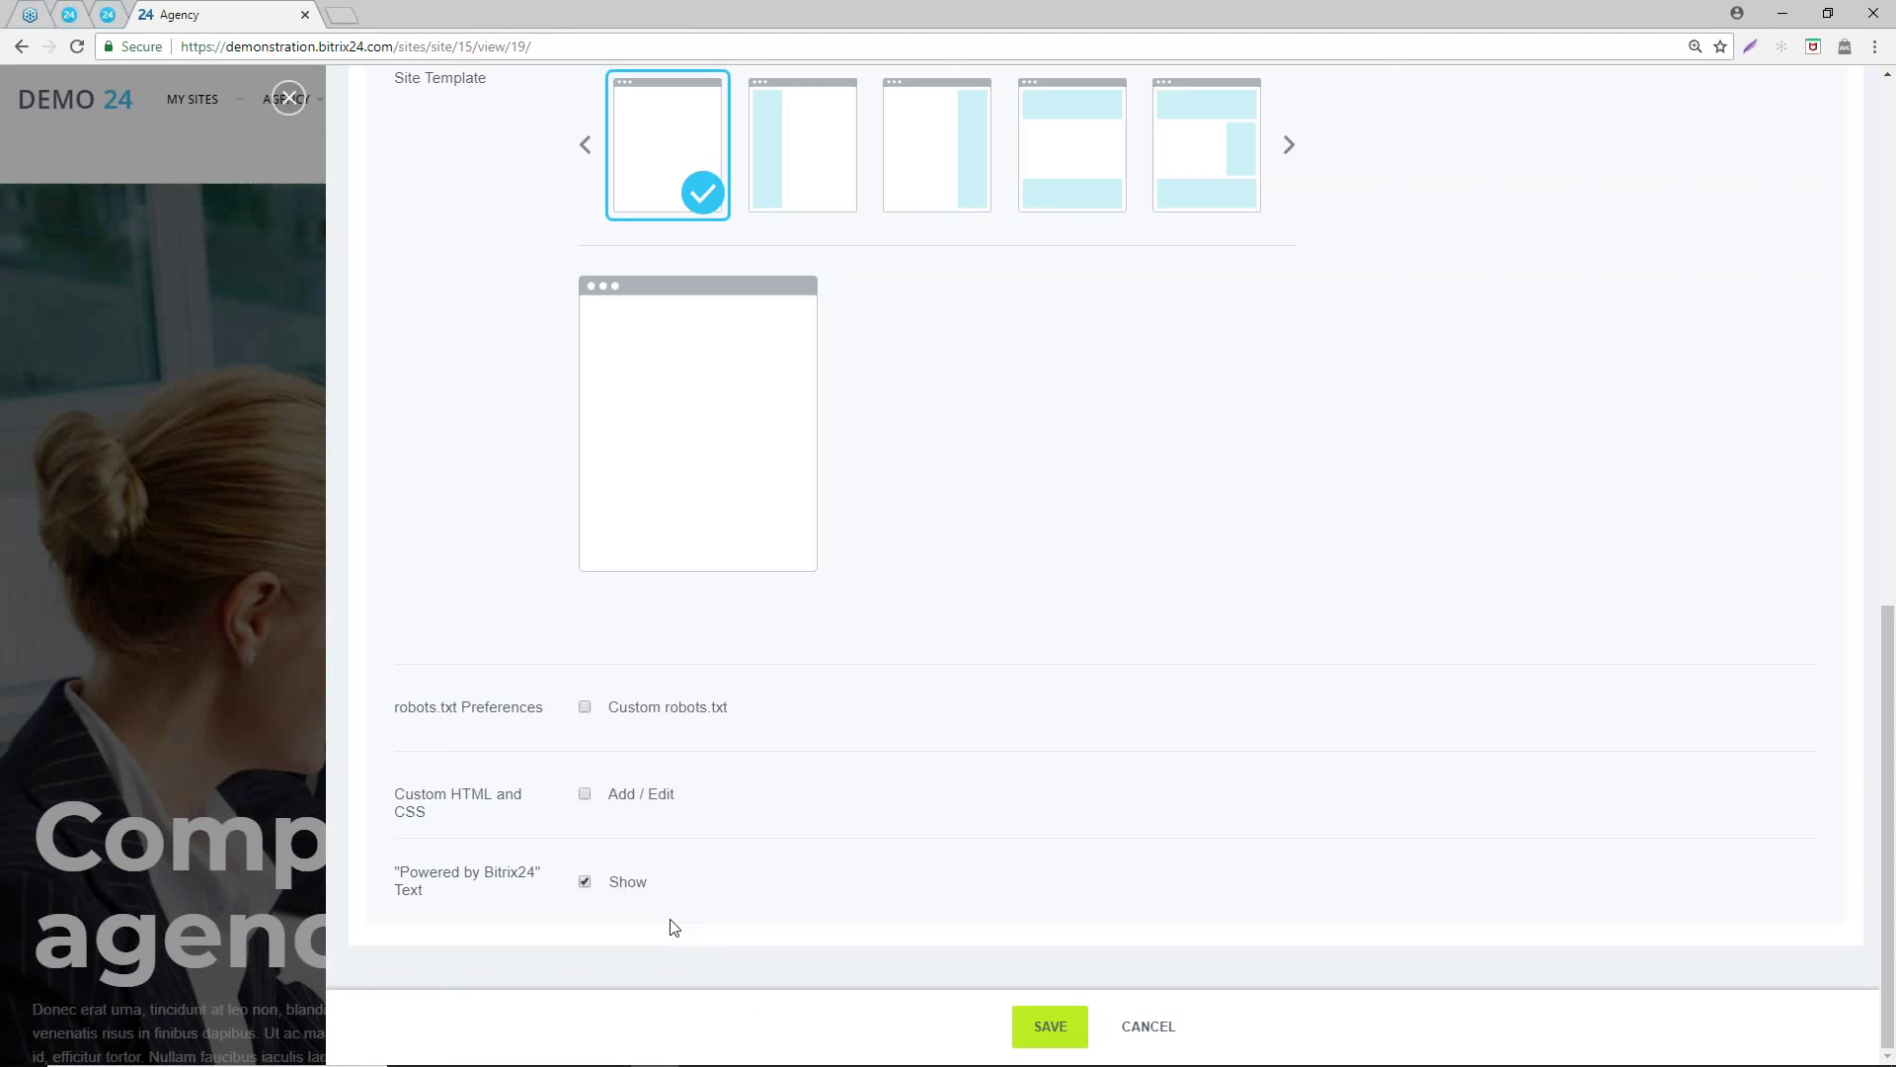
left_click(1055, 1035)
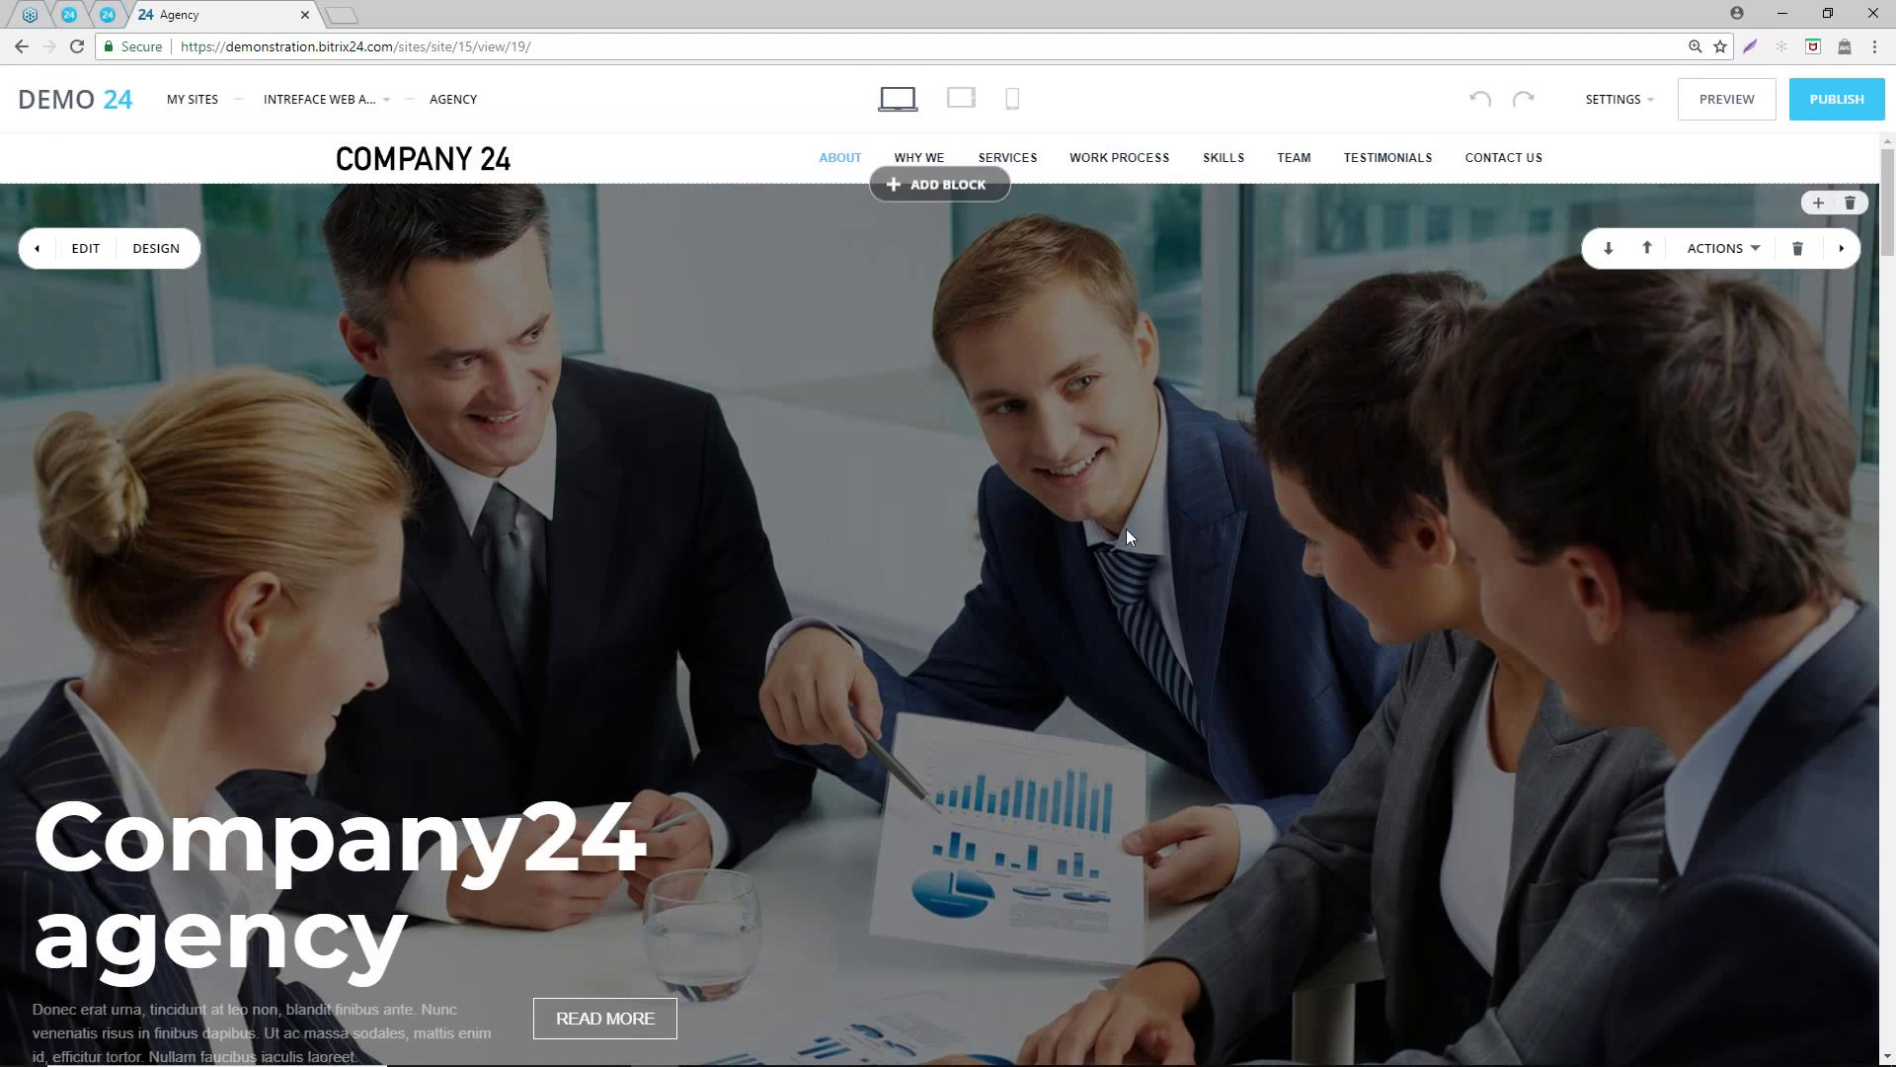
- Open the page preferences for the Agency page and expand its additional settings
left_click(1621, 103)
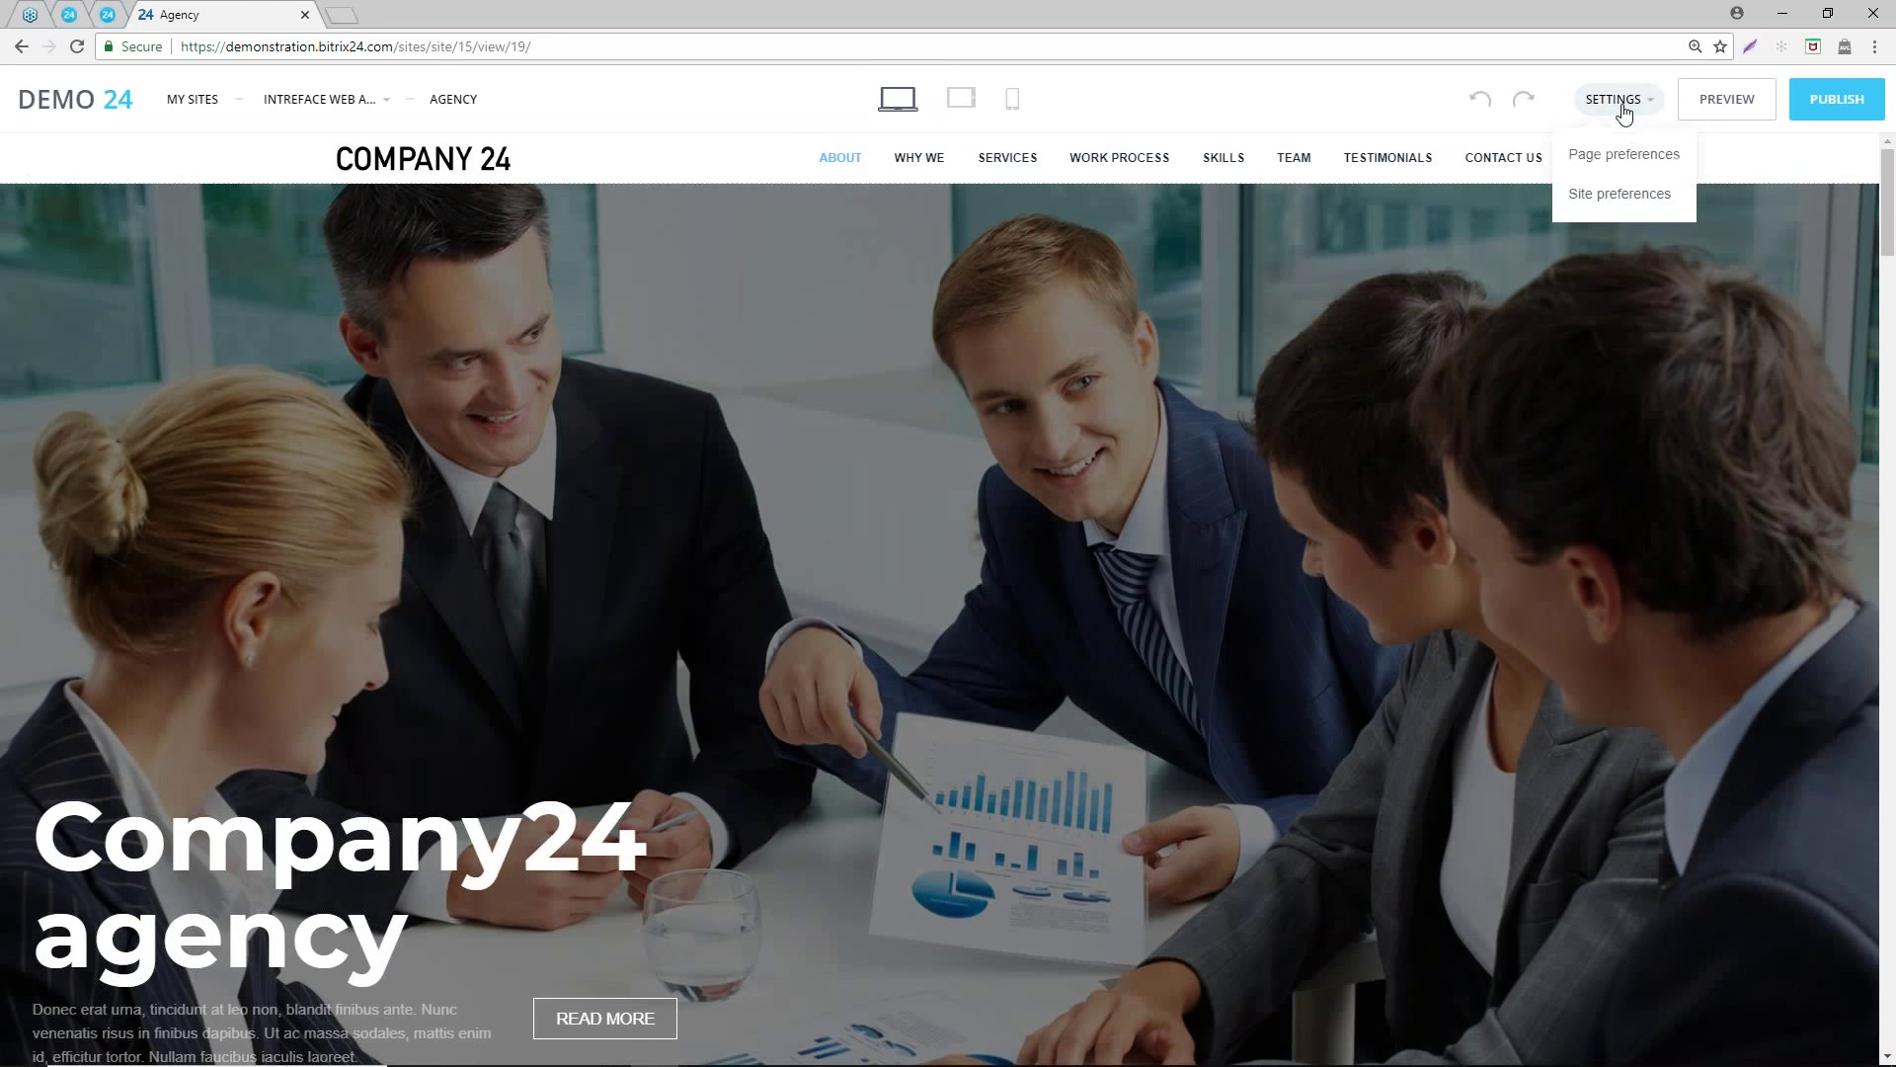
left_click(1621, 170)
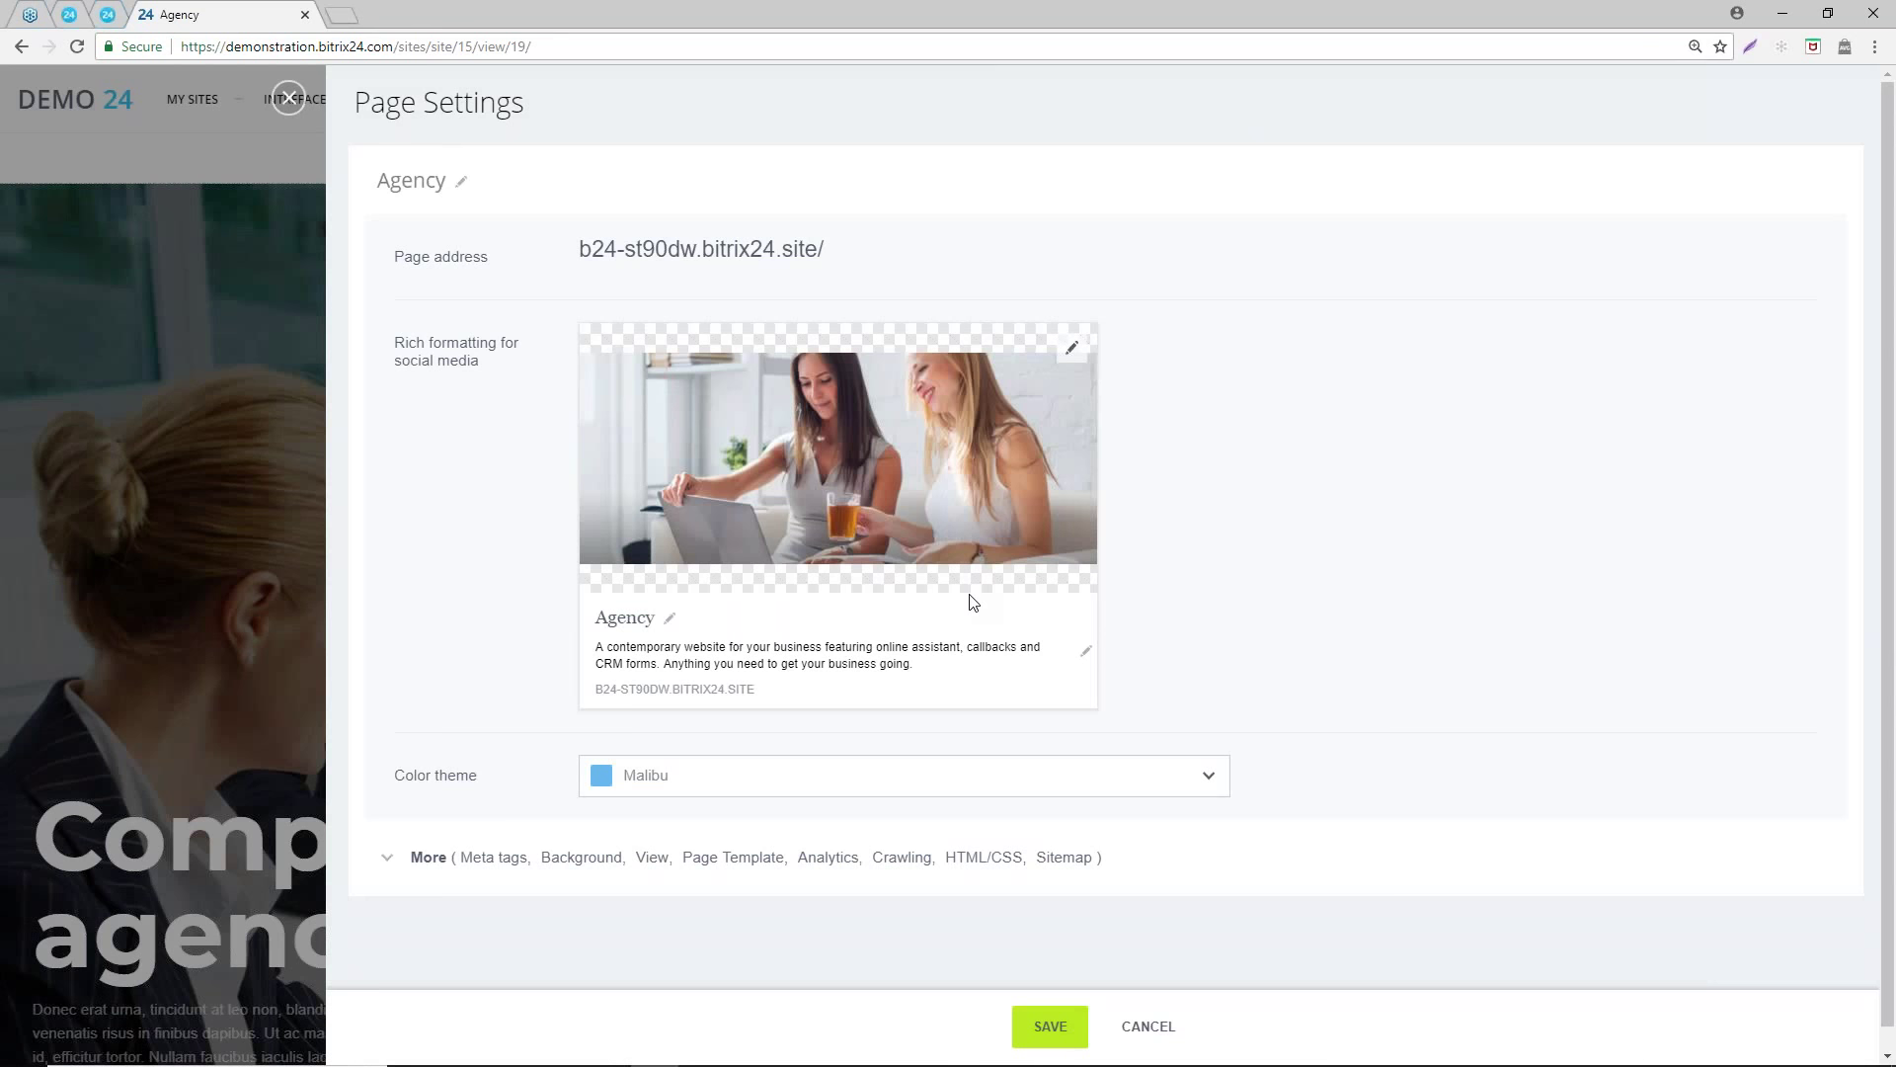
scroll(379, 481, "down", 1)
left_click(403, 839)
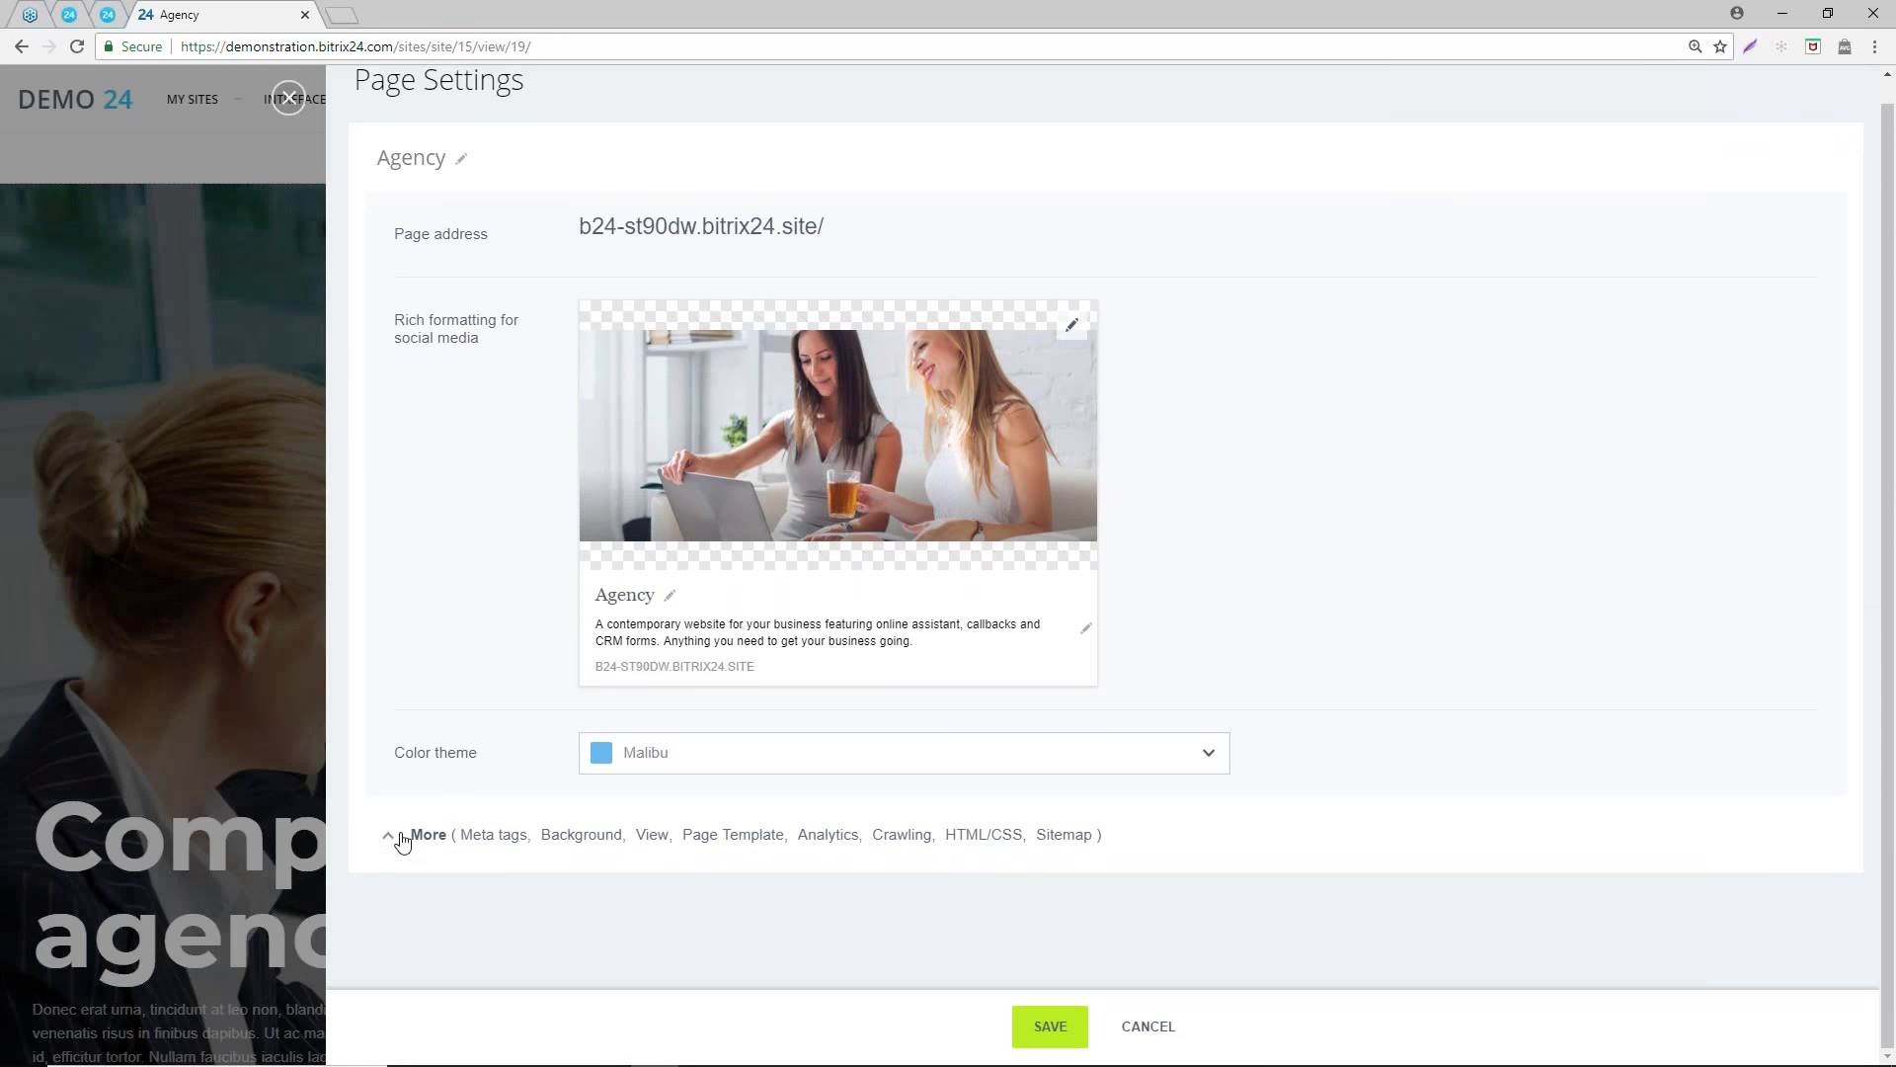
scroll(474, 711, "down", 3)
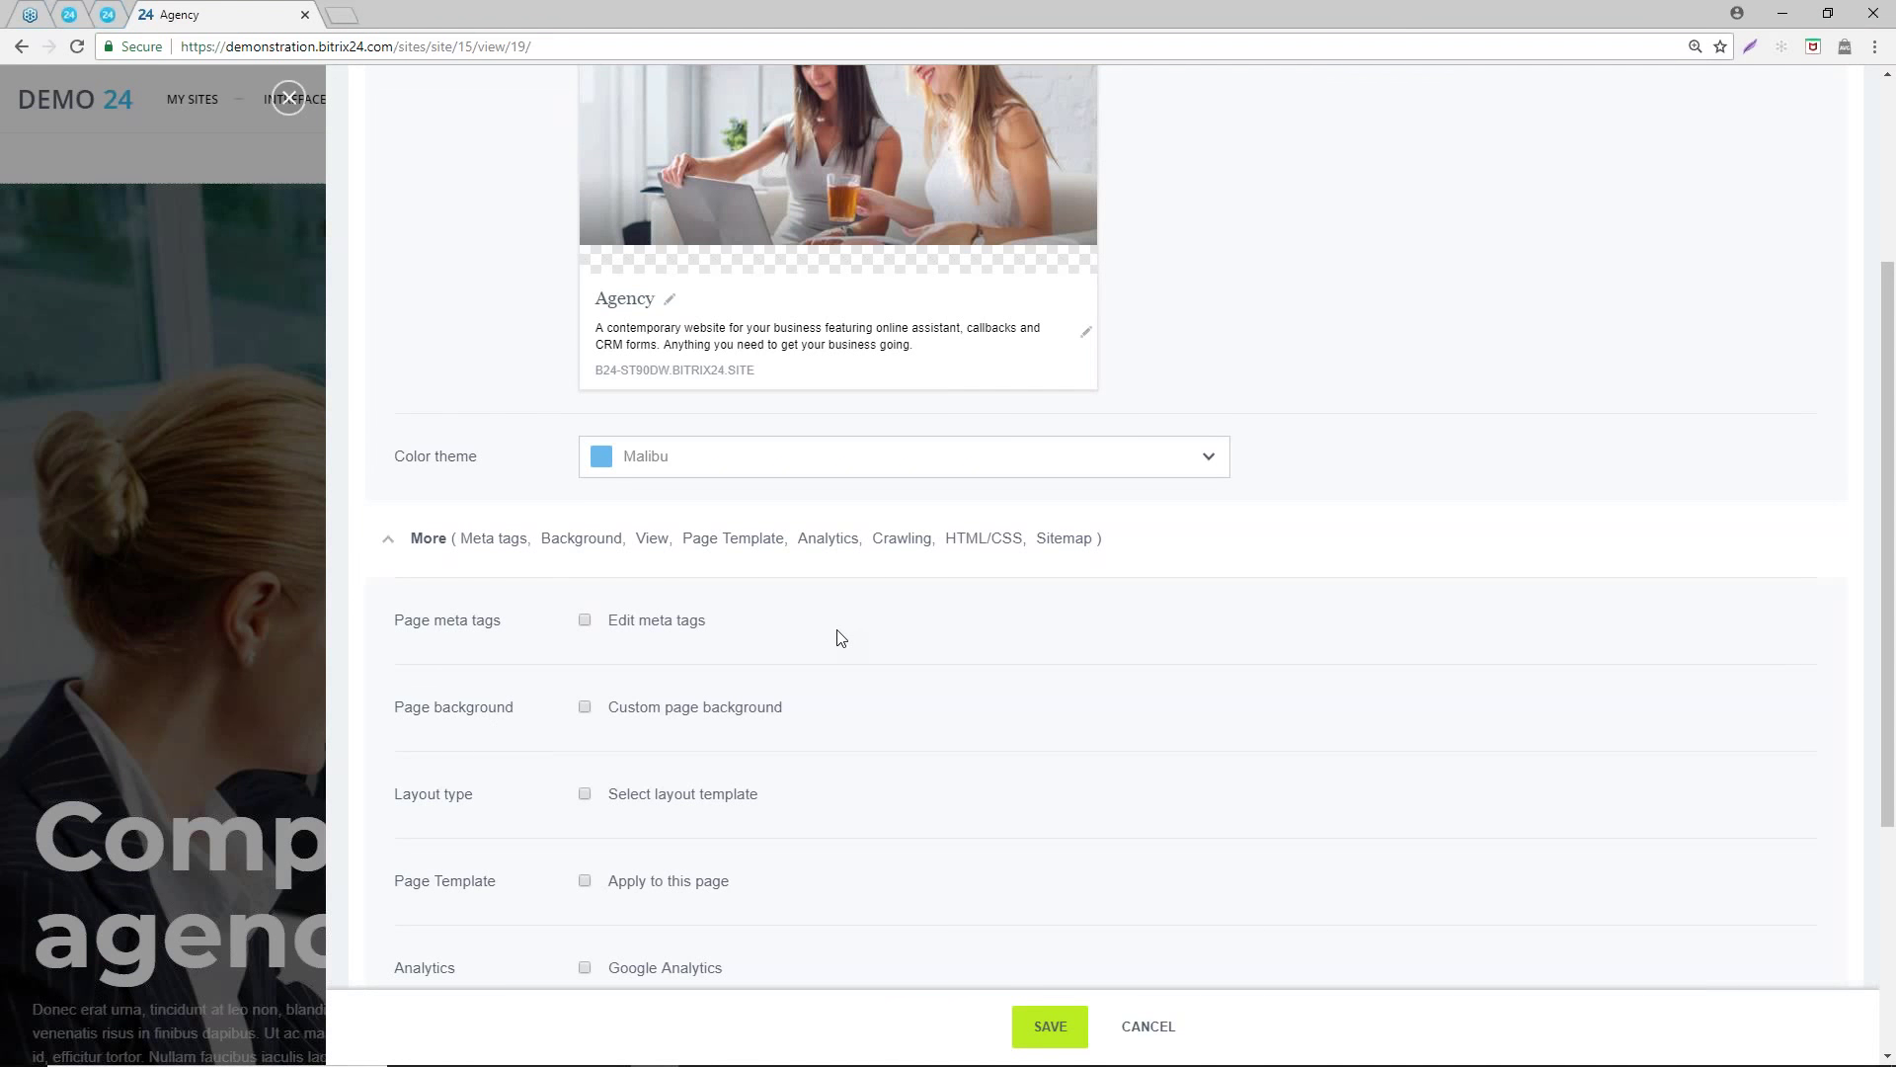
- Enable editing of the page meta tags and review the title, description and keywords fields
left_click(586, 622)
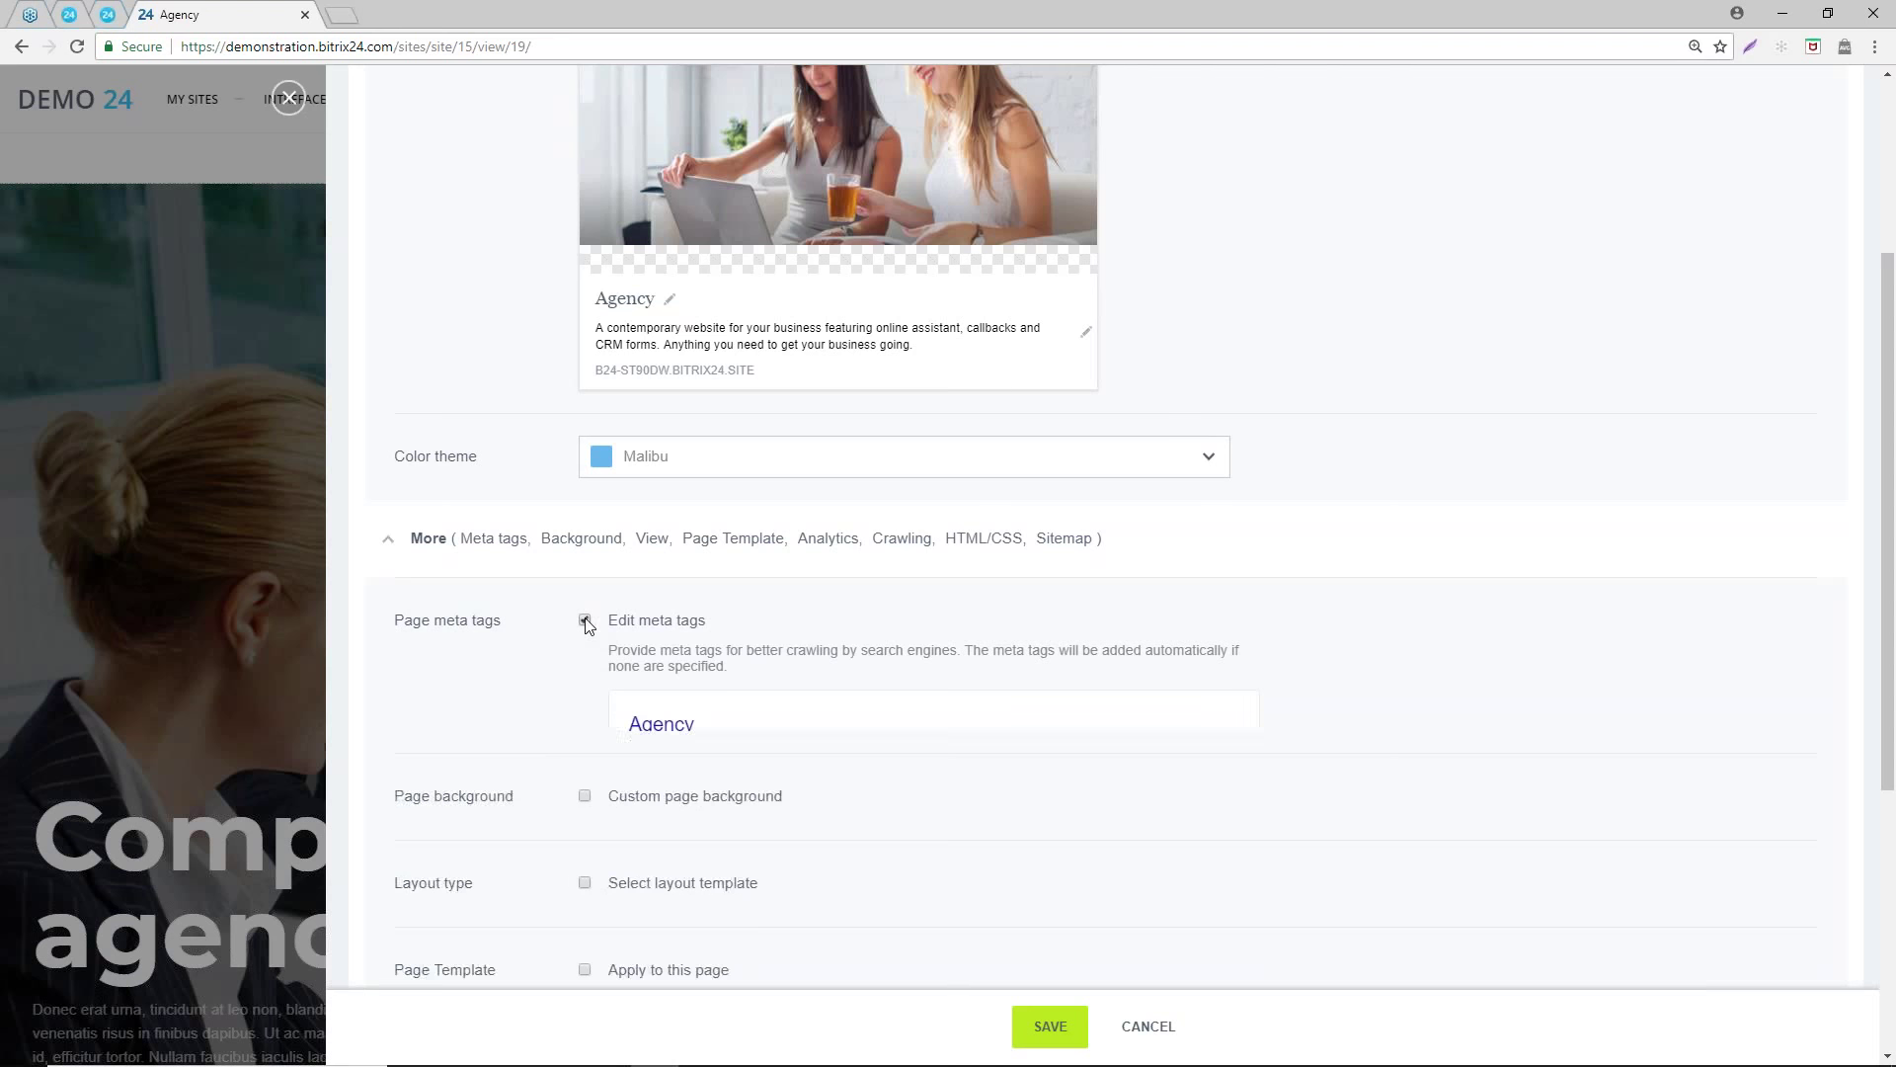
scroll(1531, 692, "down", 1)
scroll(1528, 677, "down", 2)
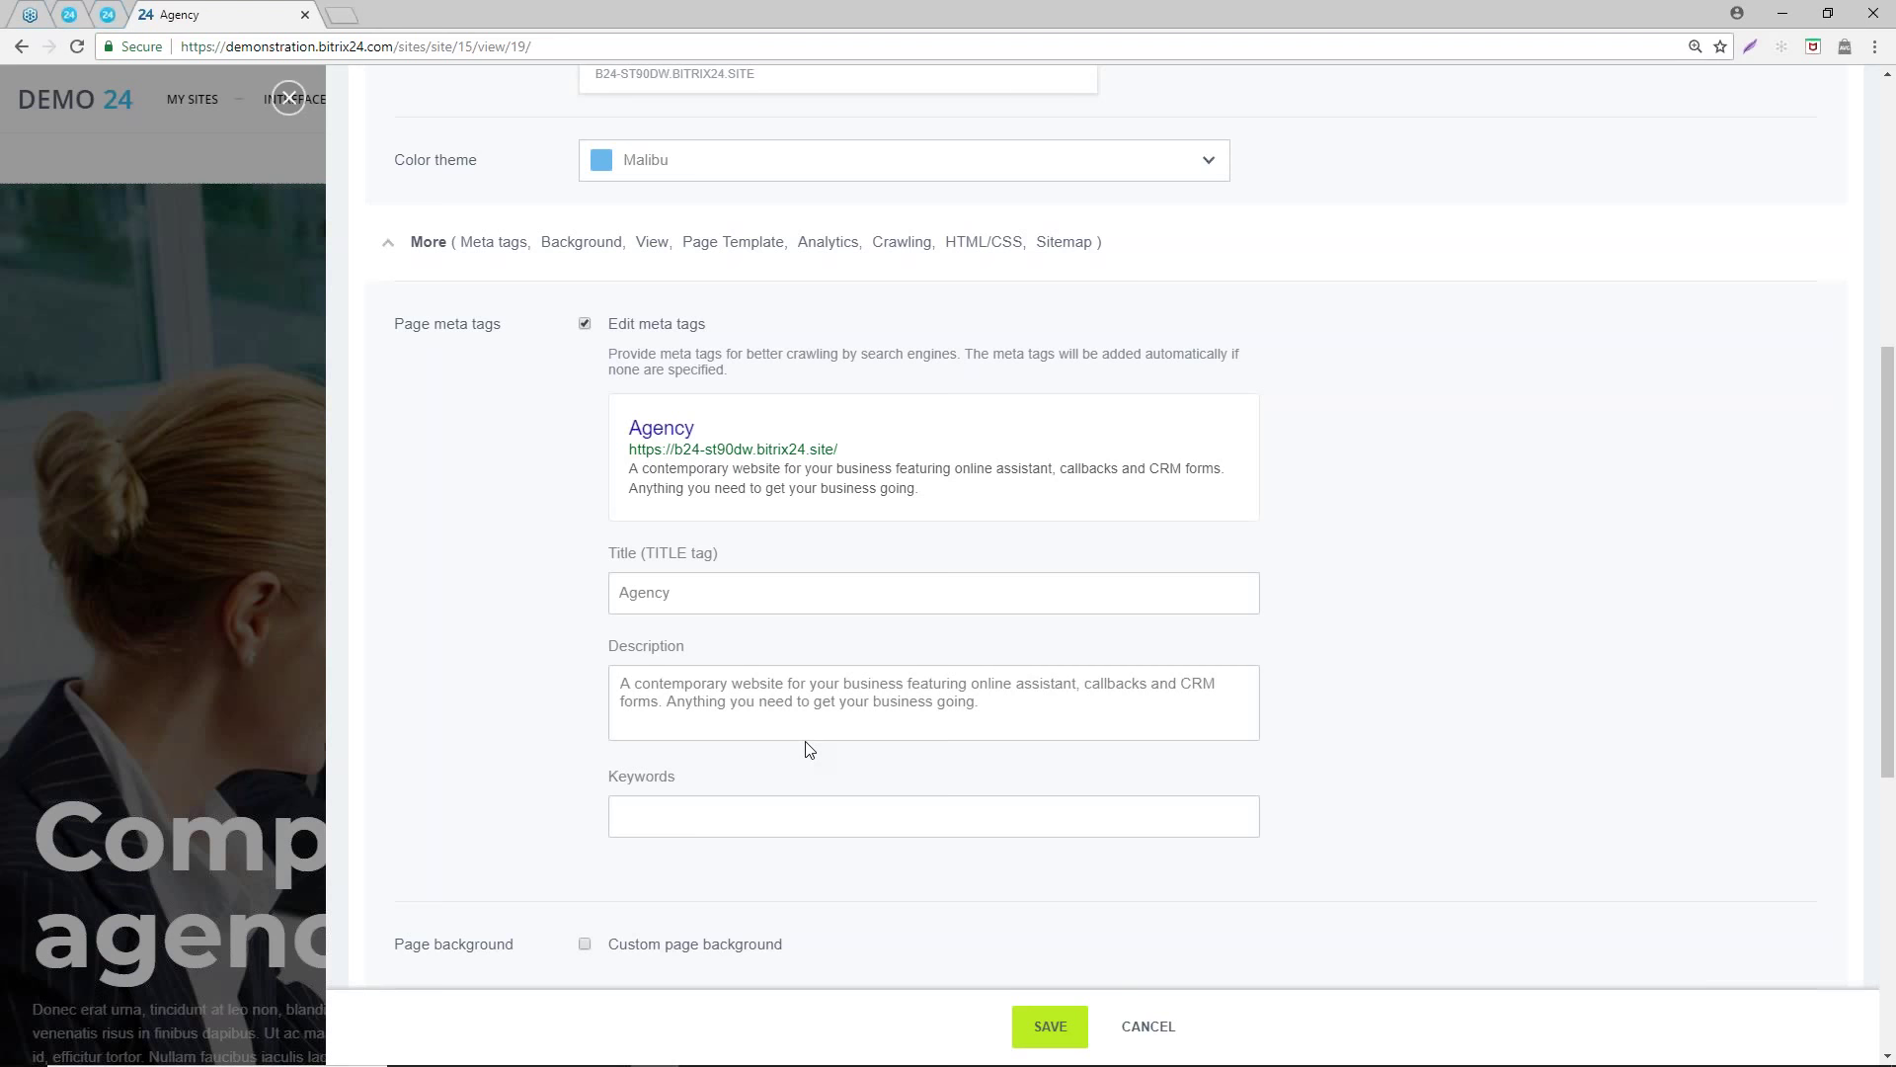
scroll(892, 562, "down", 4)
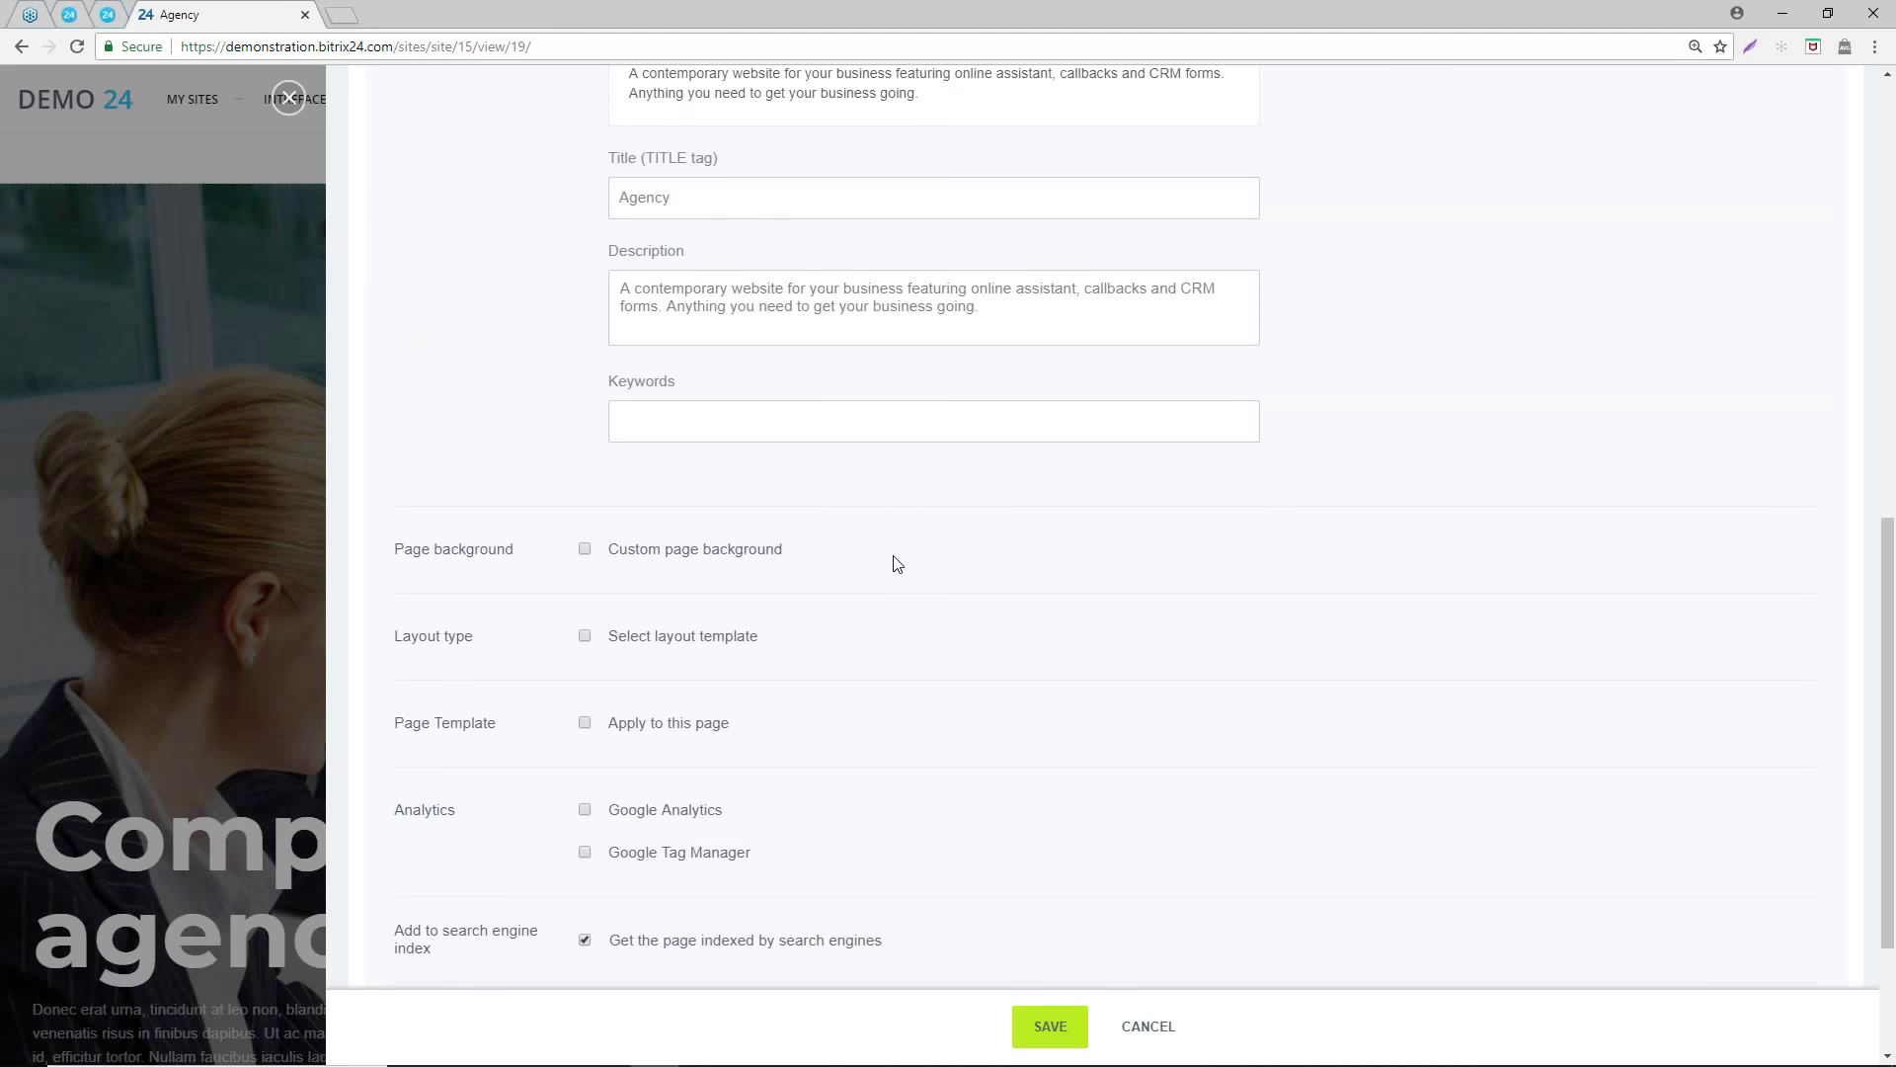
scroll(896, 563, "up", 5)
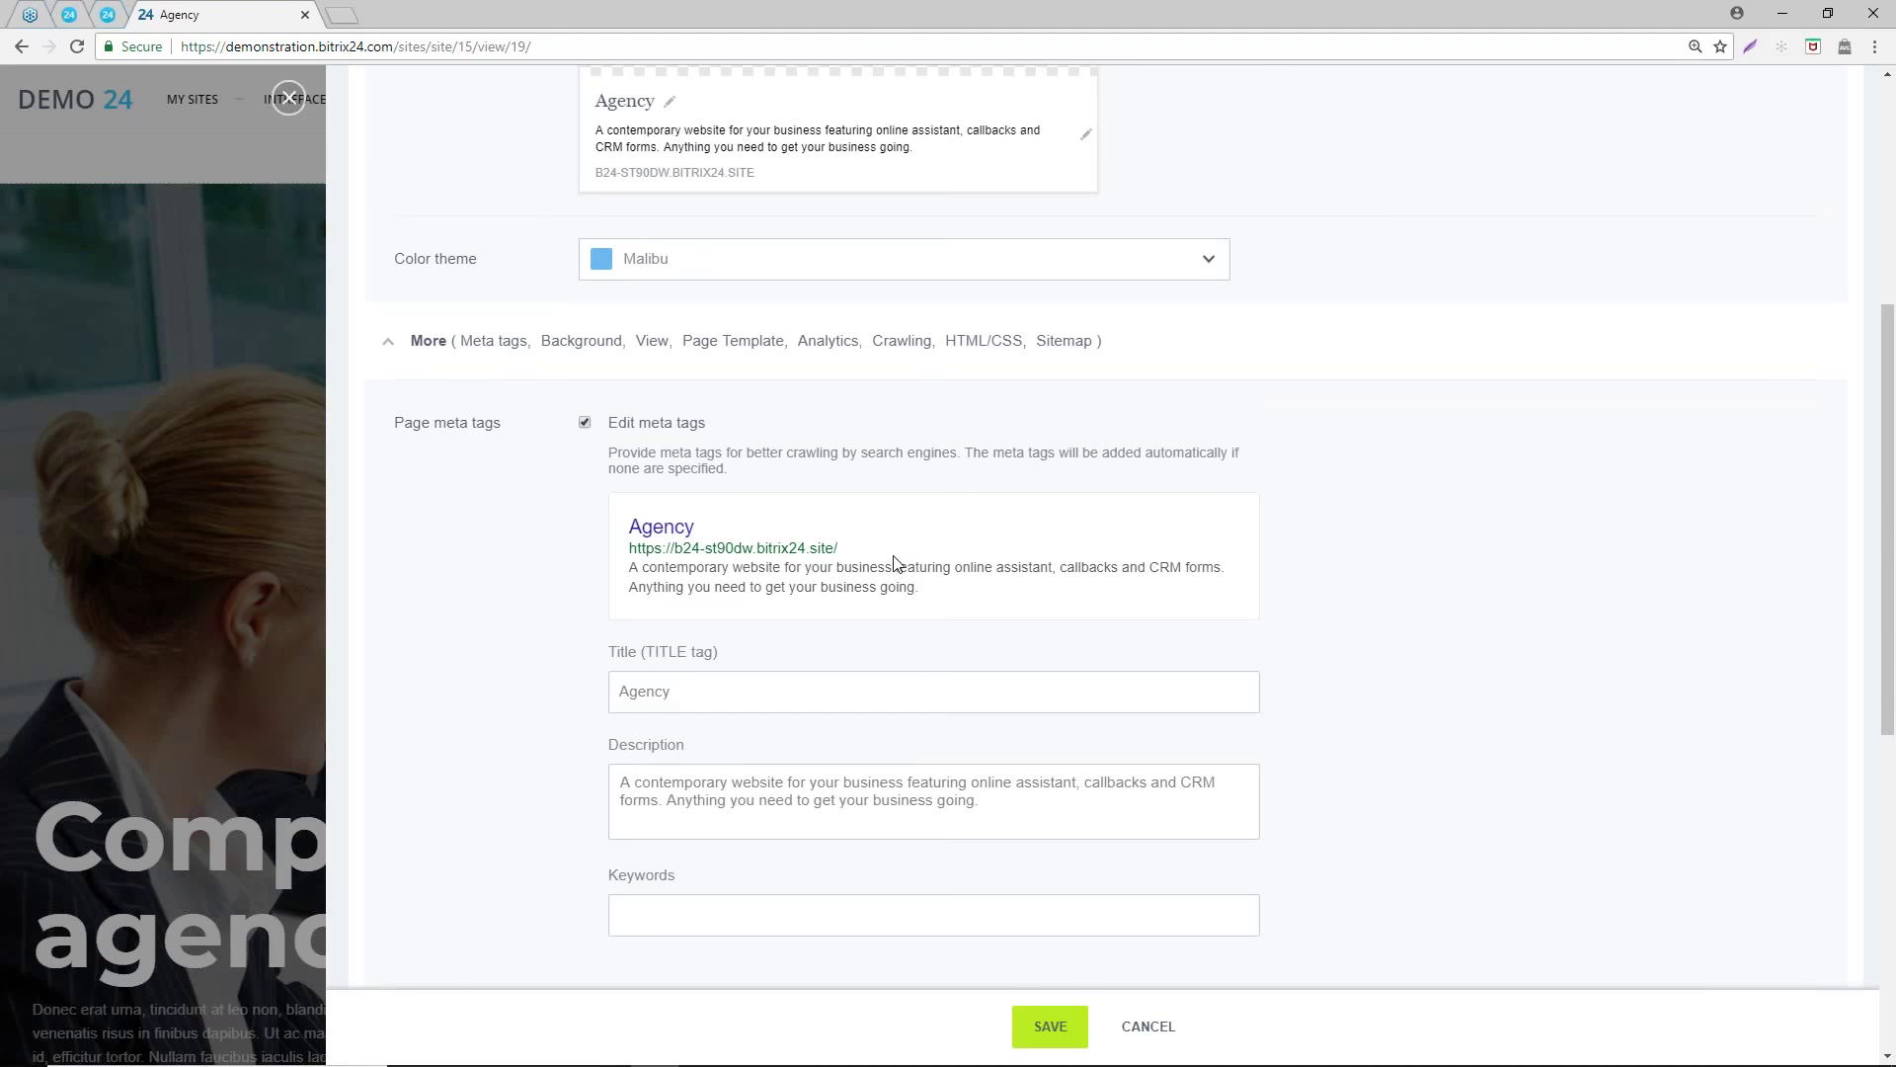
scroll(896, 562, "down", 3)
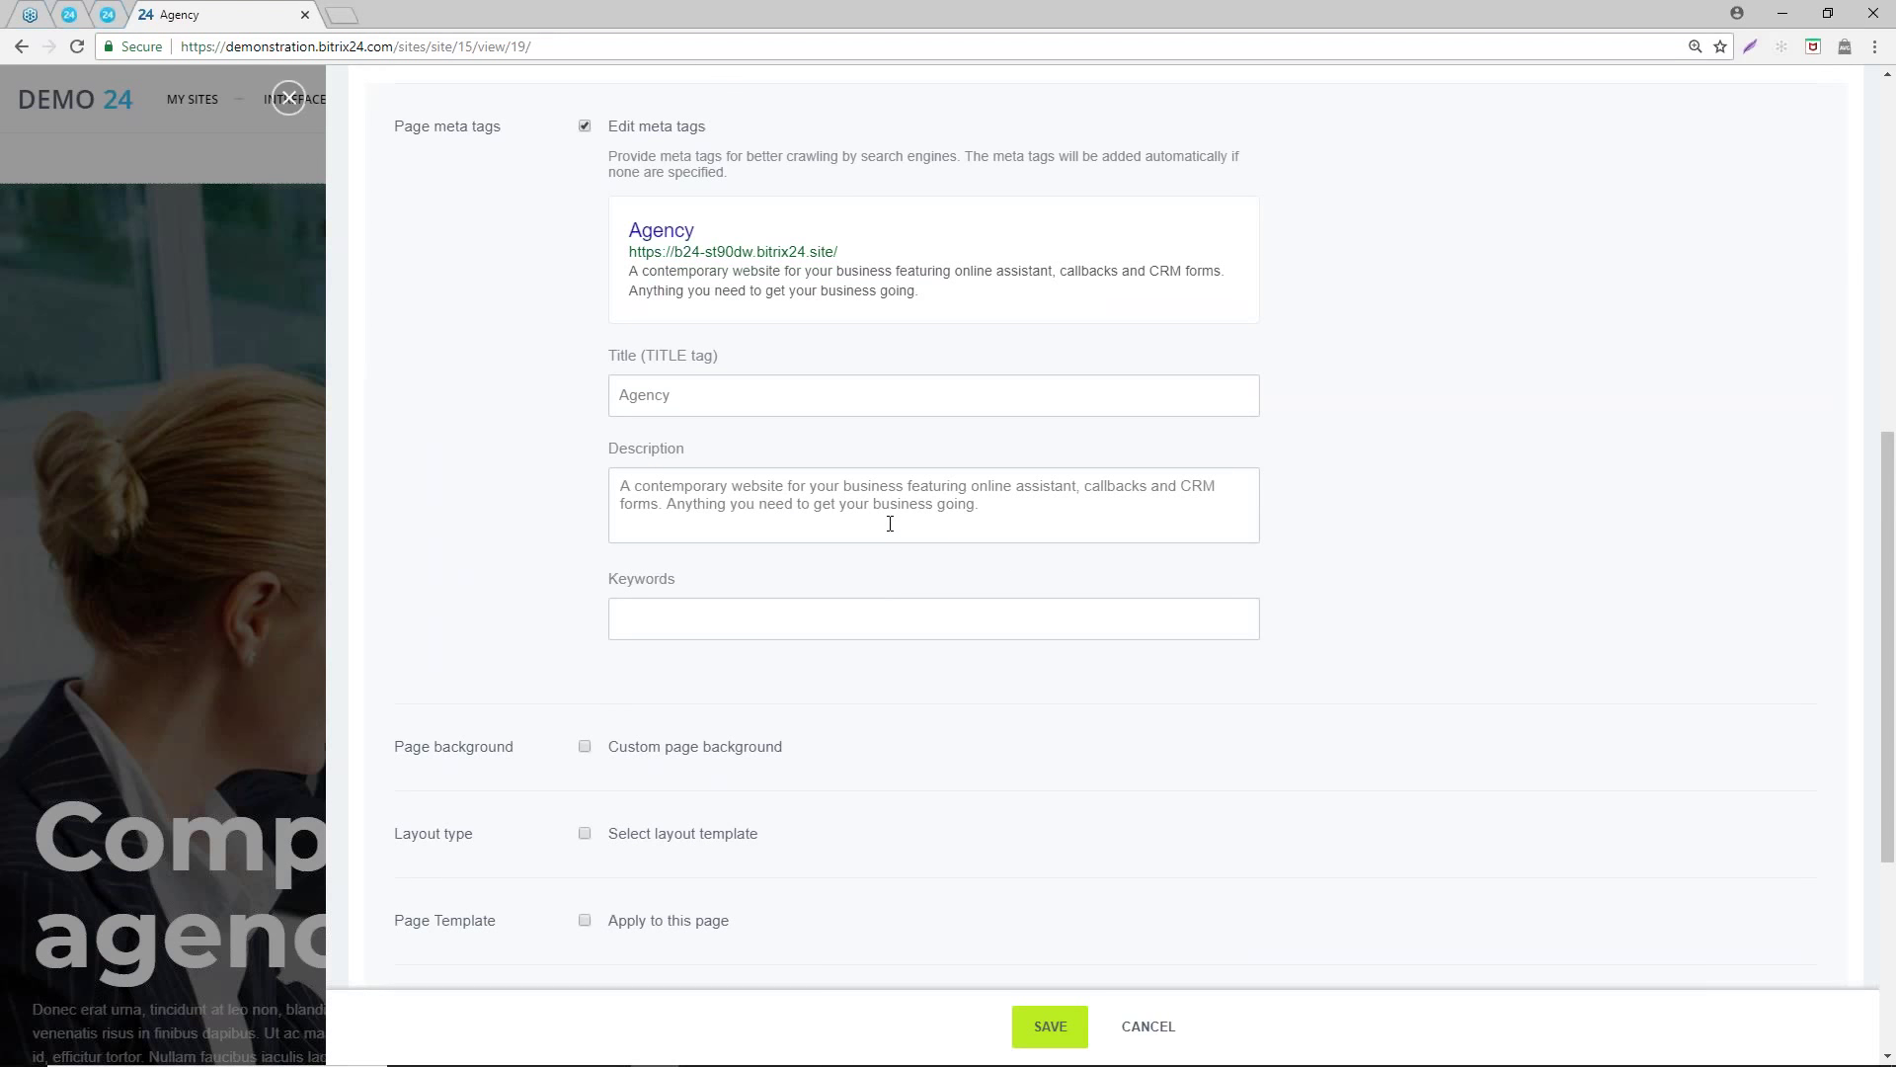
- Try turning off search engine indexing for the page and turn it back on
left_click(109, 16)
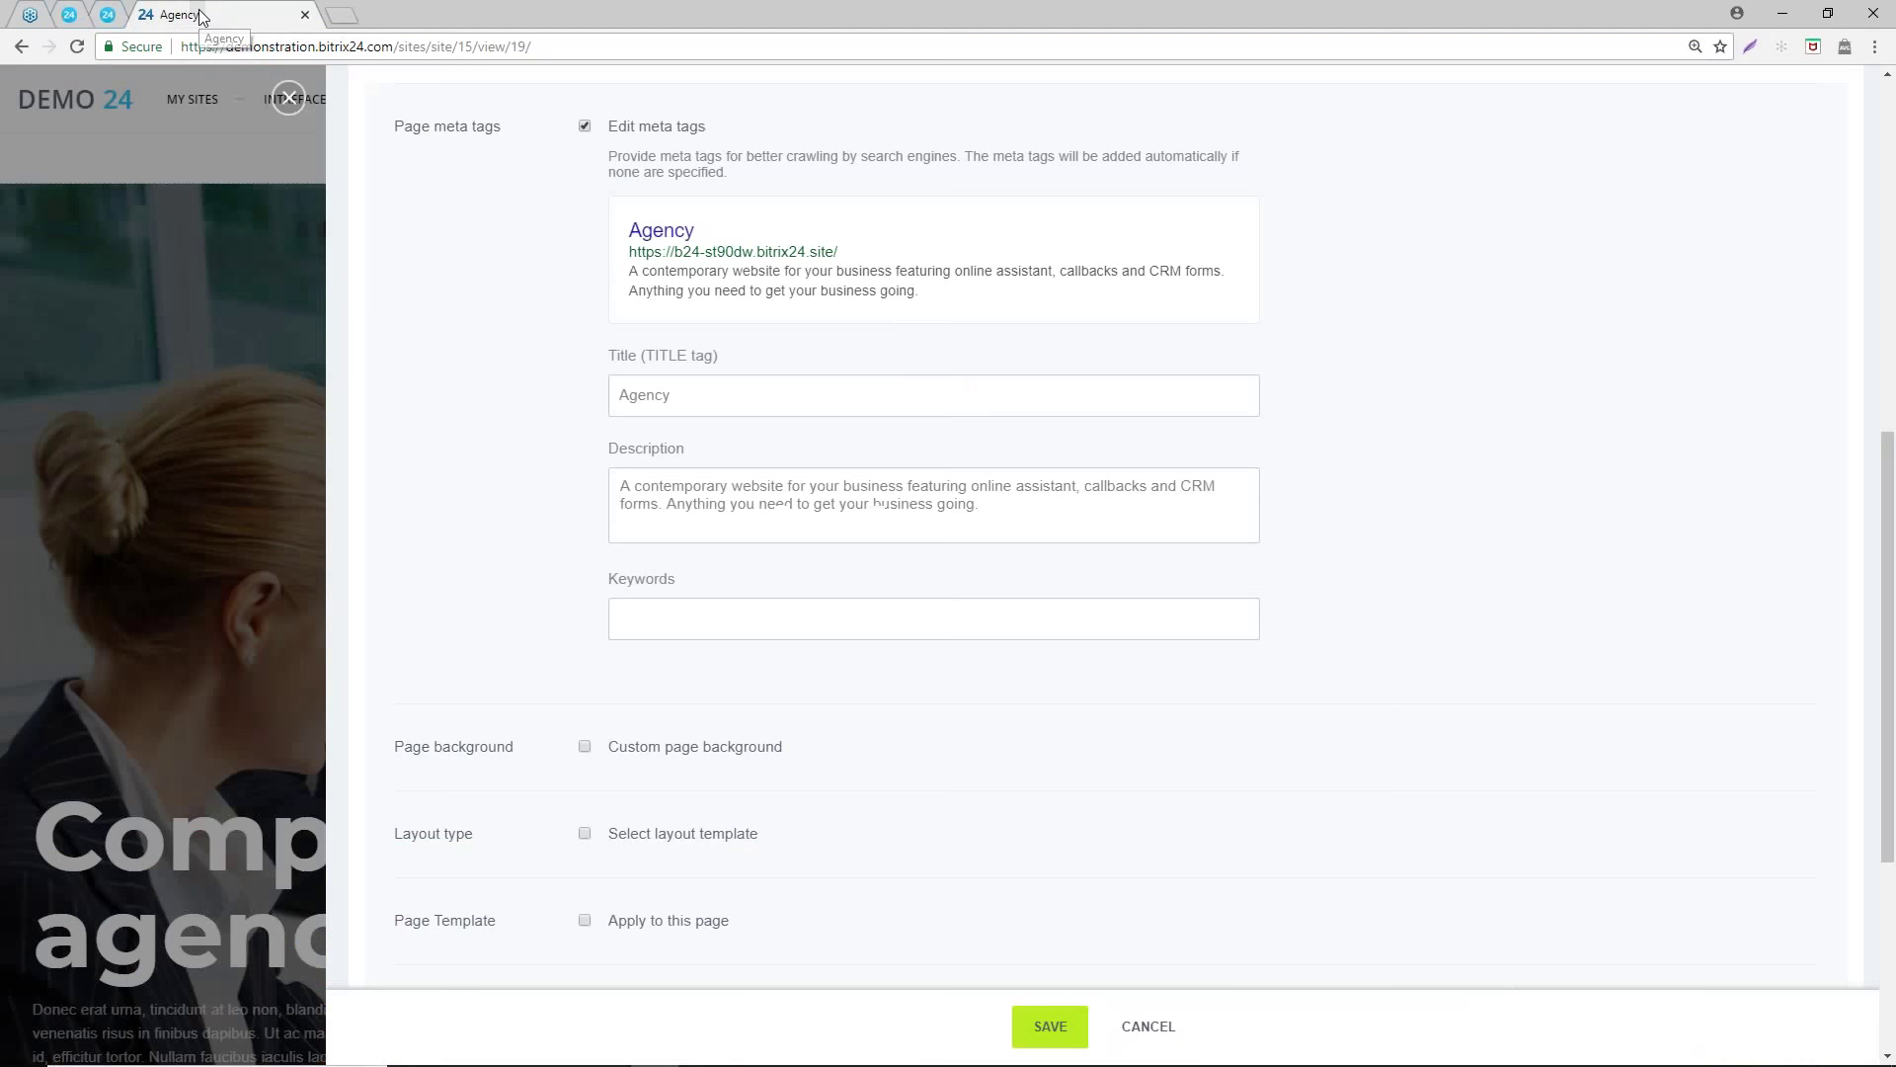
left_click(203, 16)
scroll(1086, 612, "down", 4)
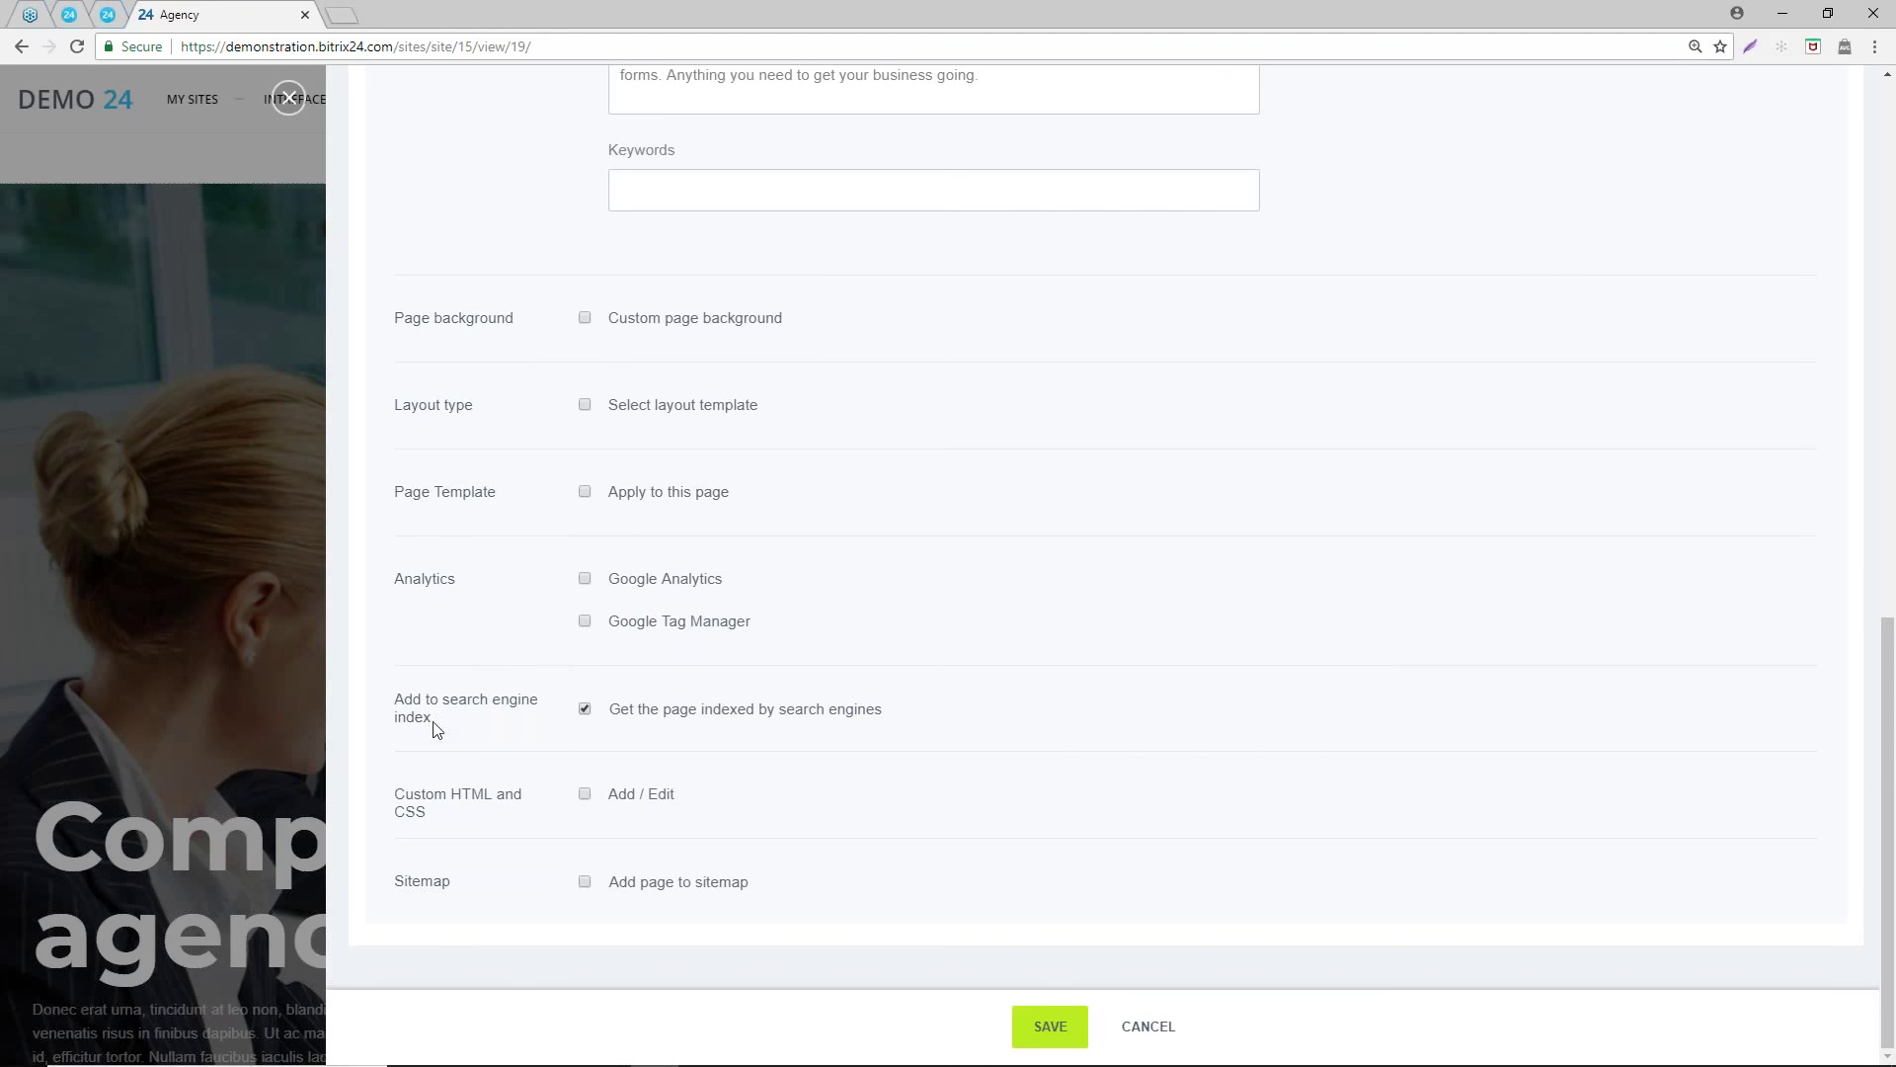
left_click(585, 709)
left_click(585, 708)
- Review the page settings once more and save them
scroll(1062, 733, "up", 3)
scroll(924, 549, "up", 7)
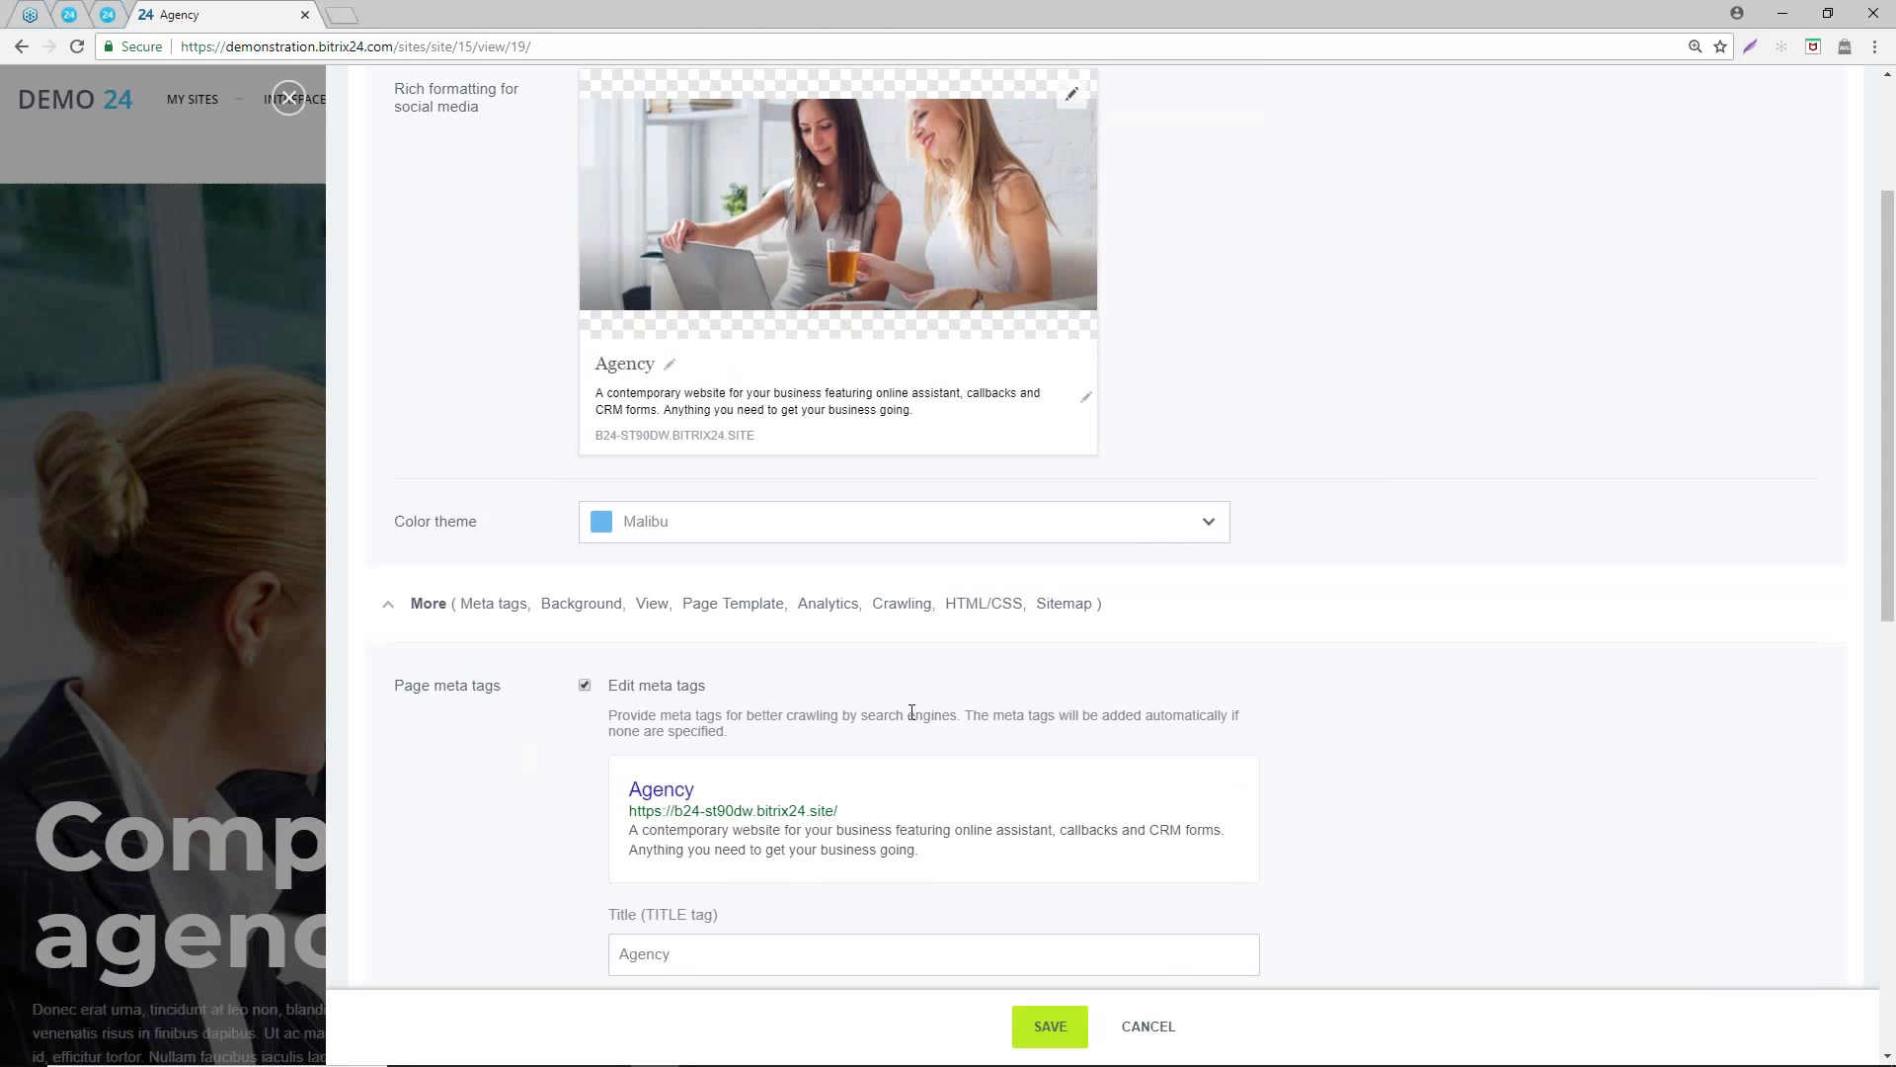
scroll(851, 679, "down", 2)
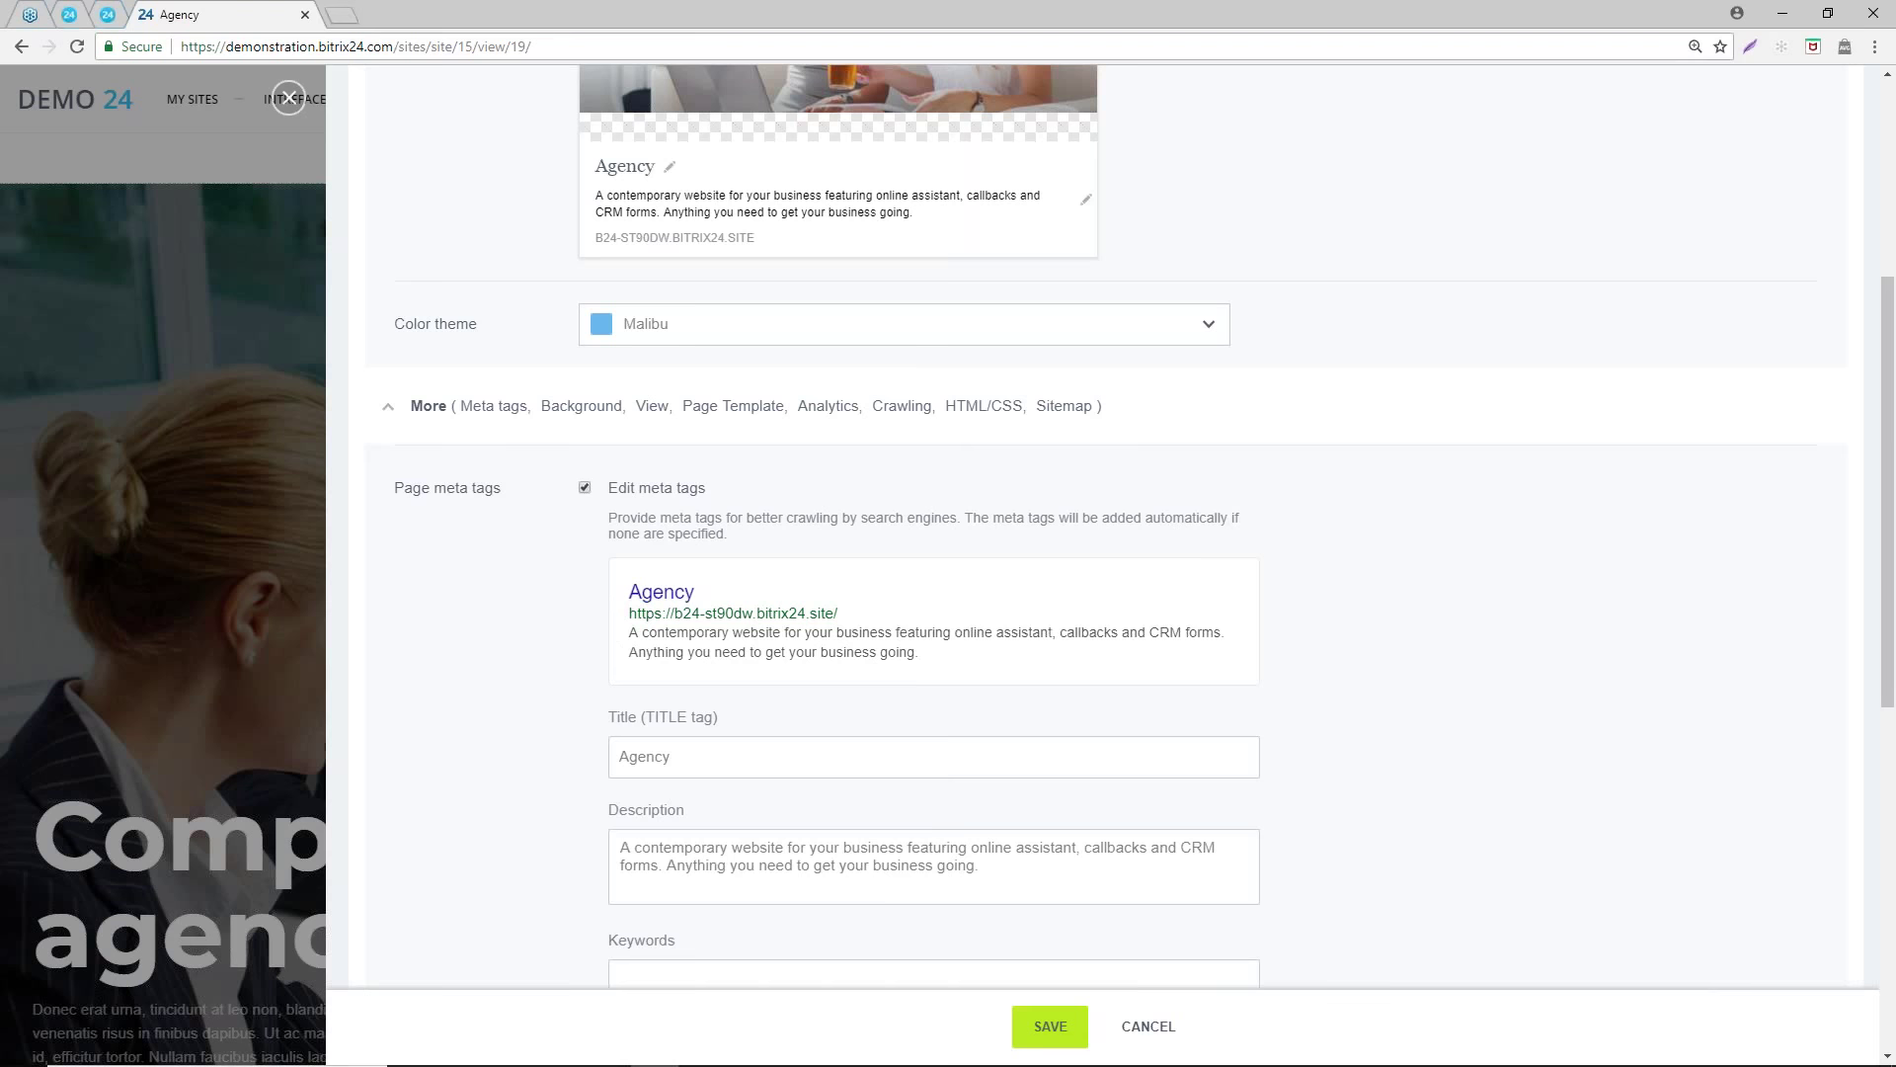
left_click(1050, 1026)
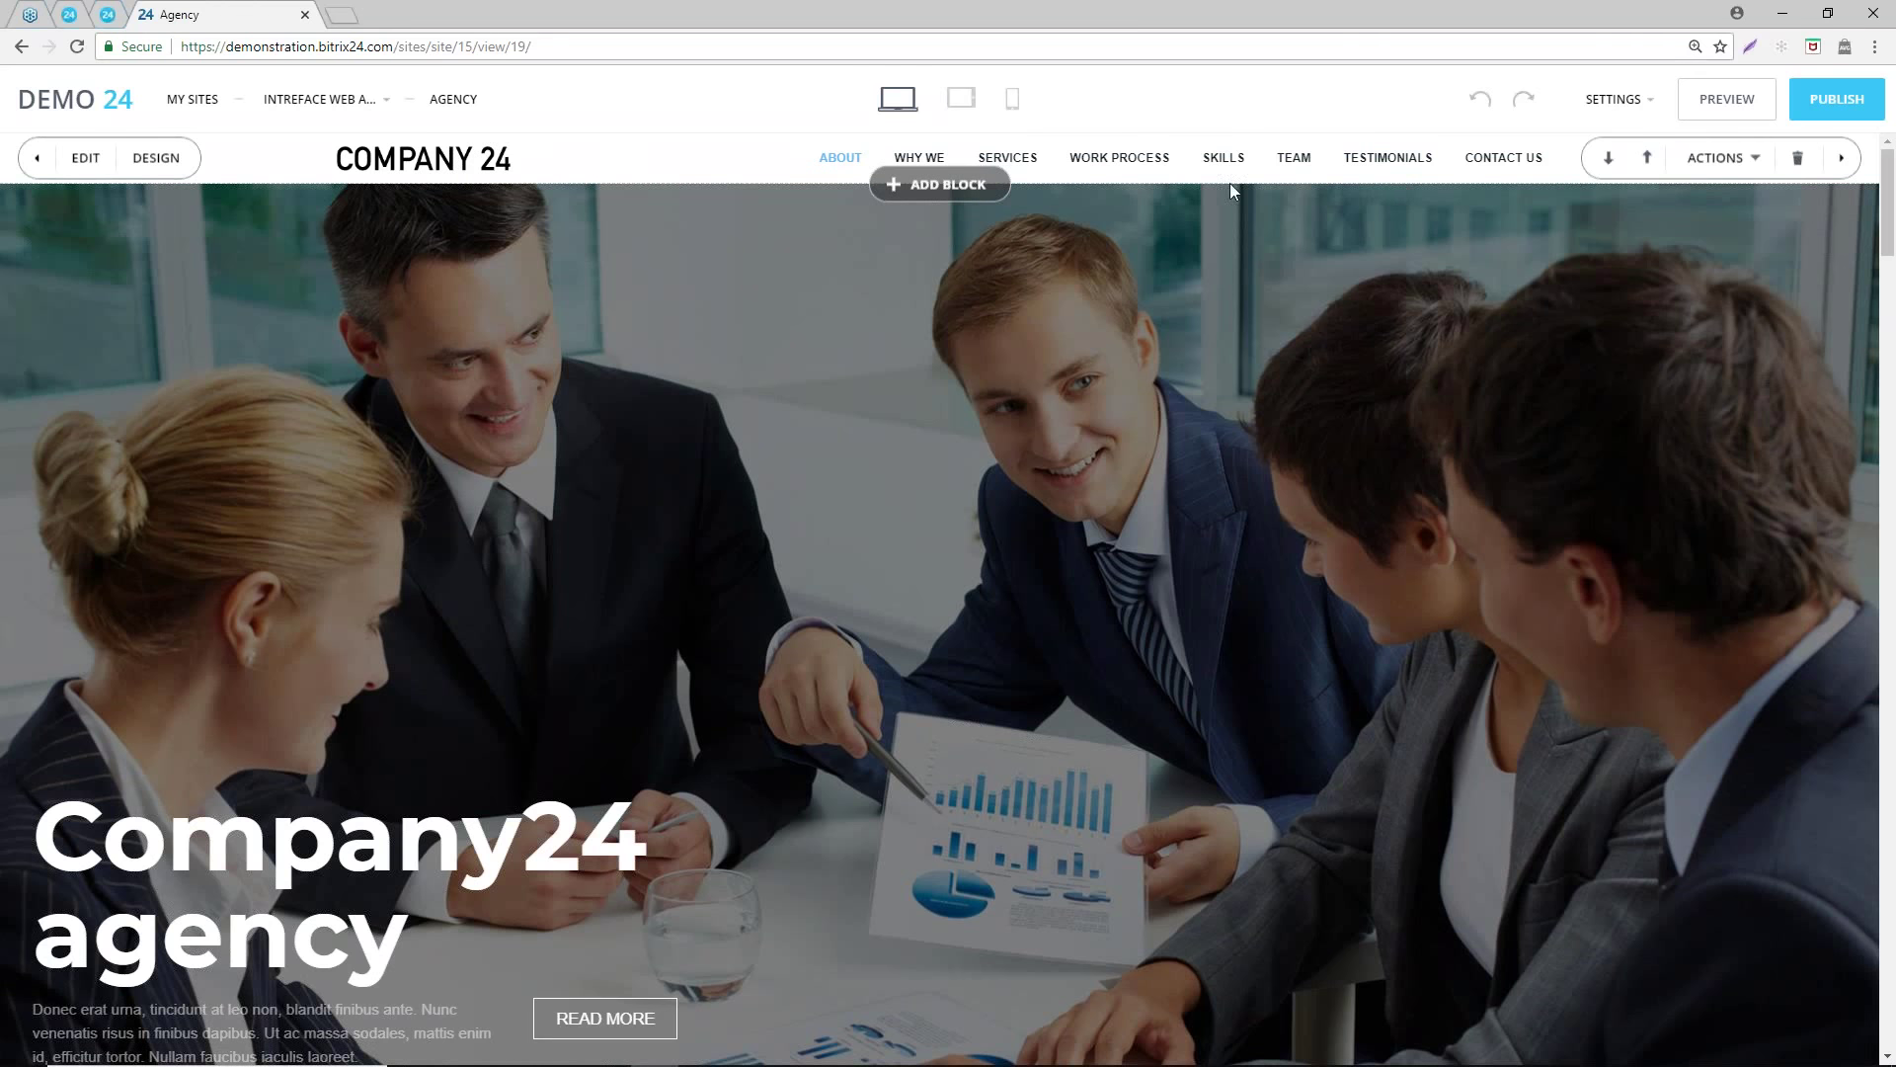
- Look through the page's blocks from the Company24 agency banner down to the What We Do section
scroll(987, 395, "down", 2)
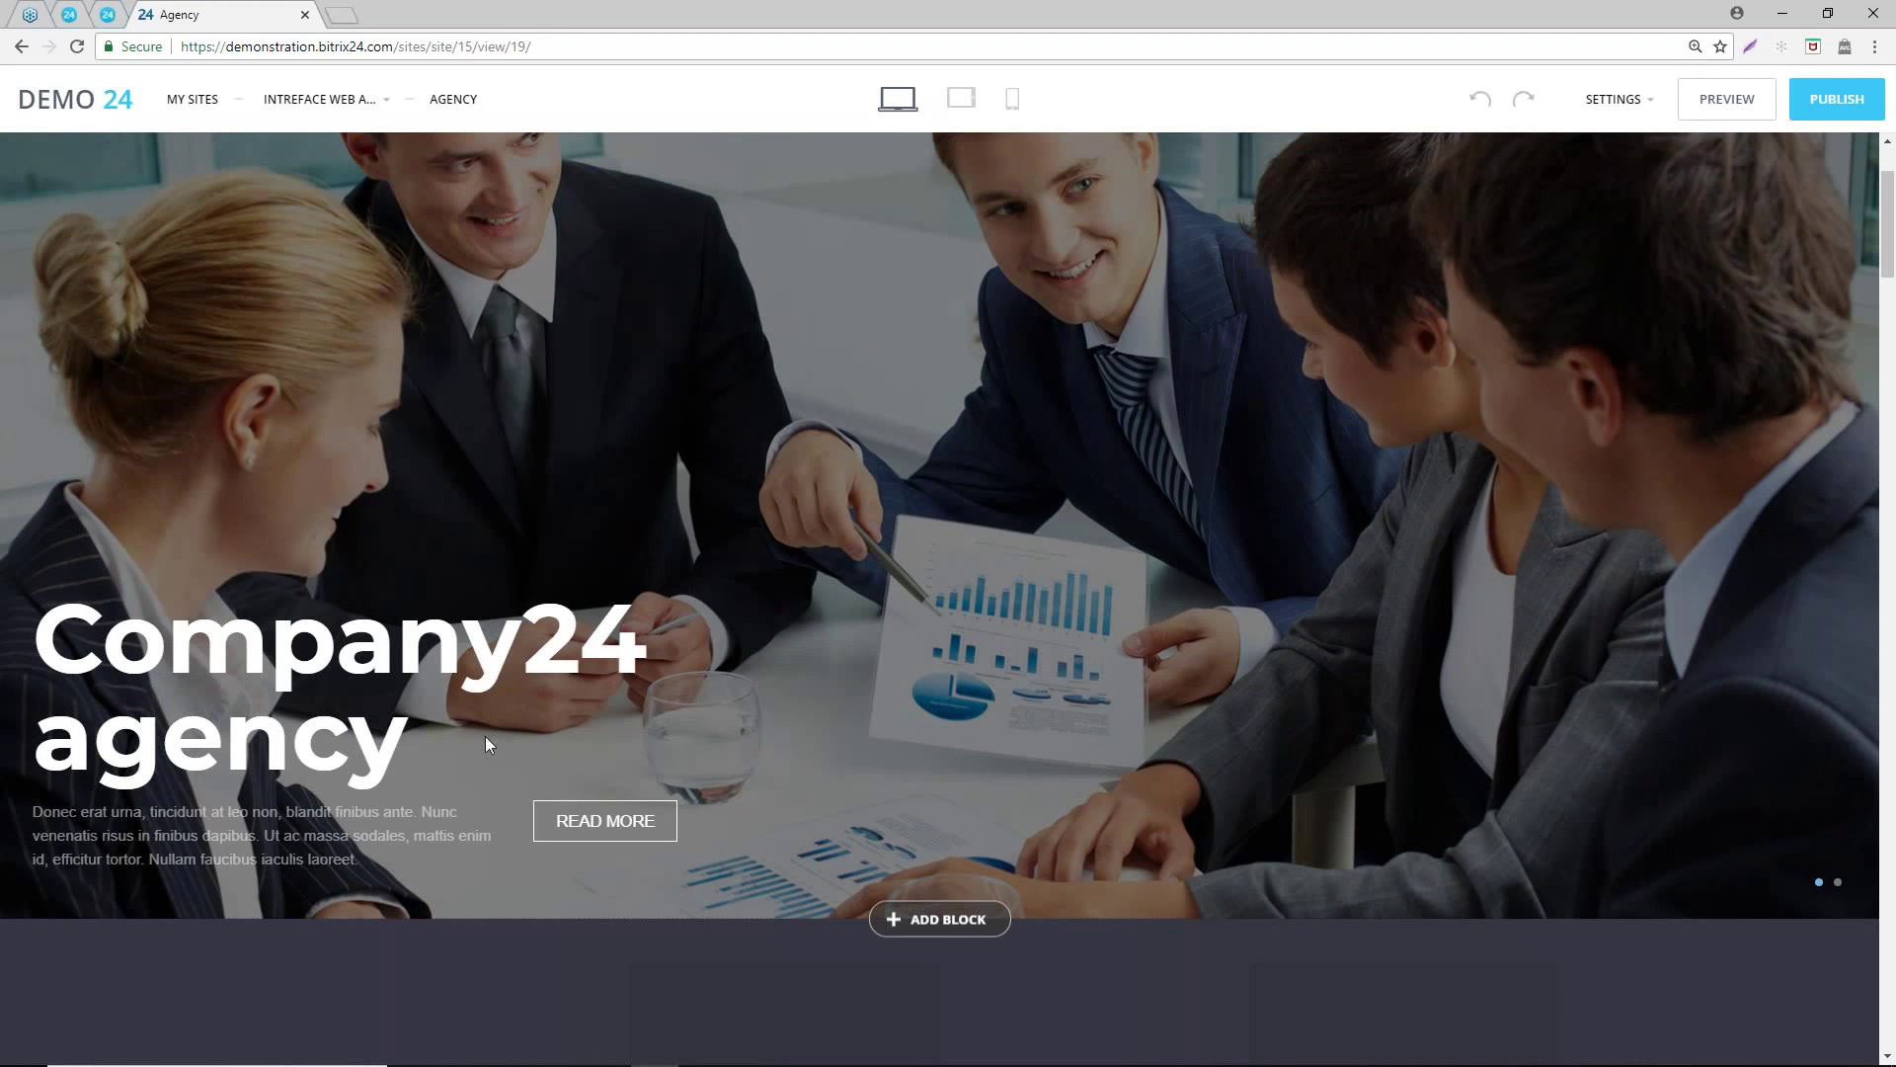
scroll(602, 504, "up", 1)
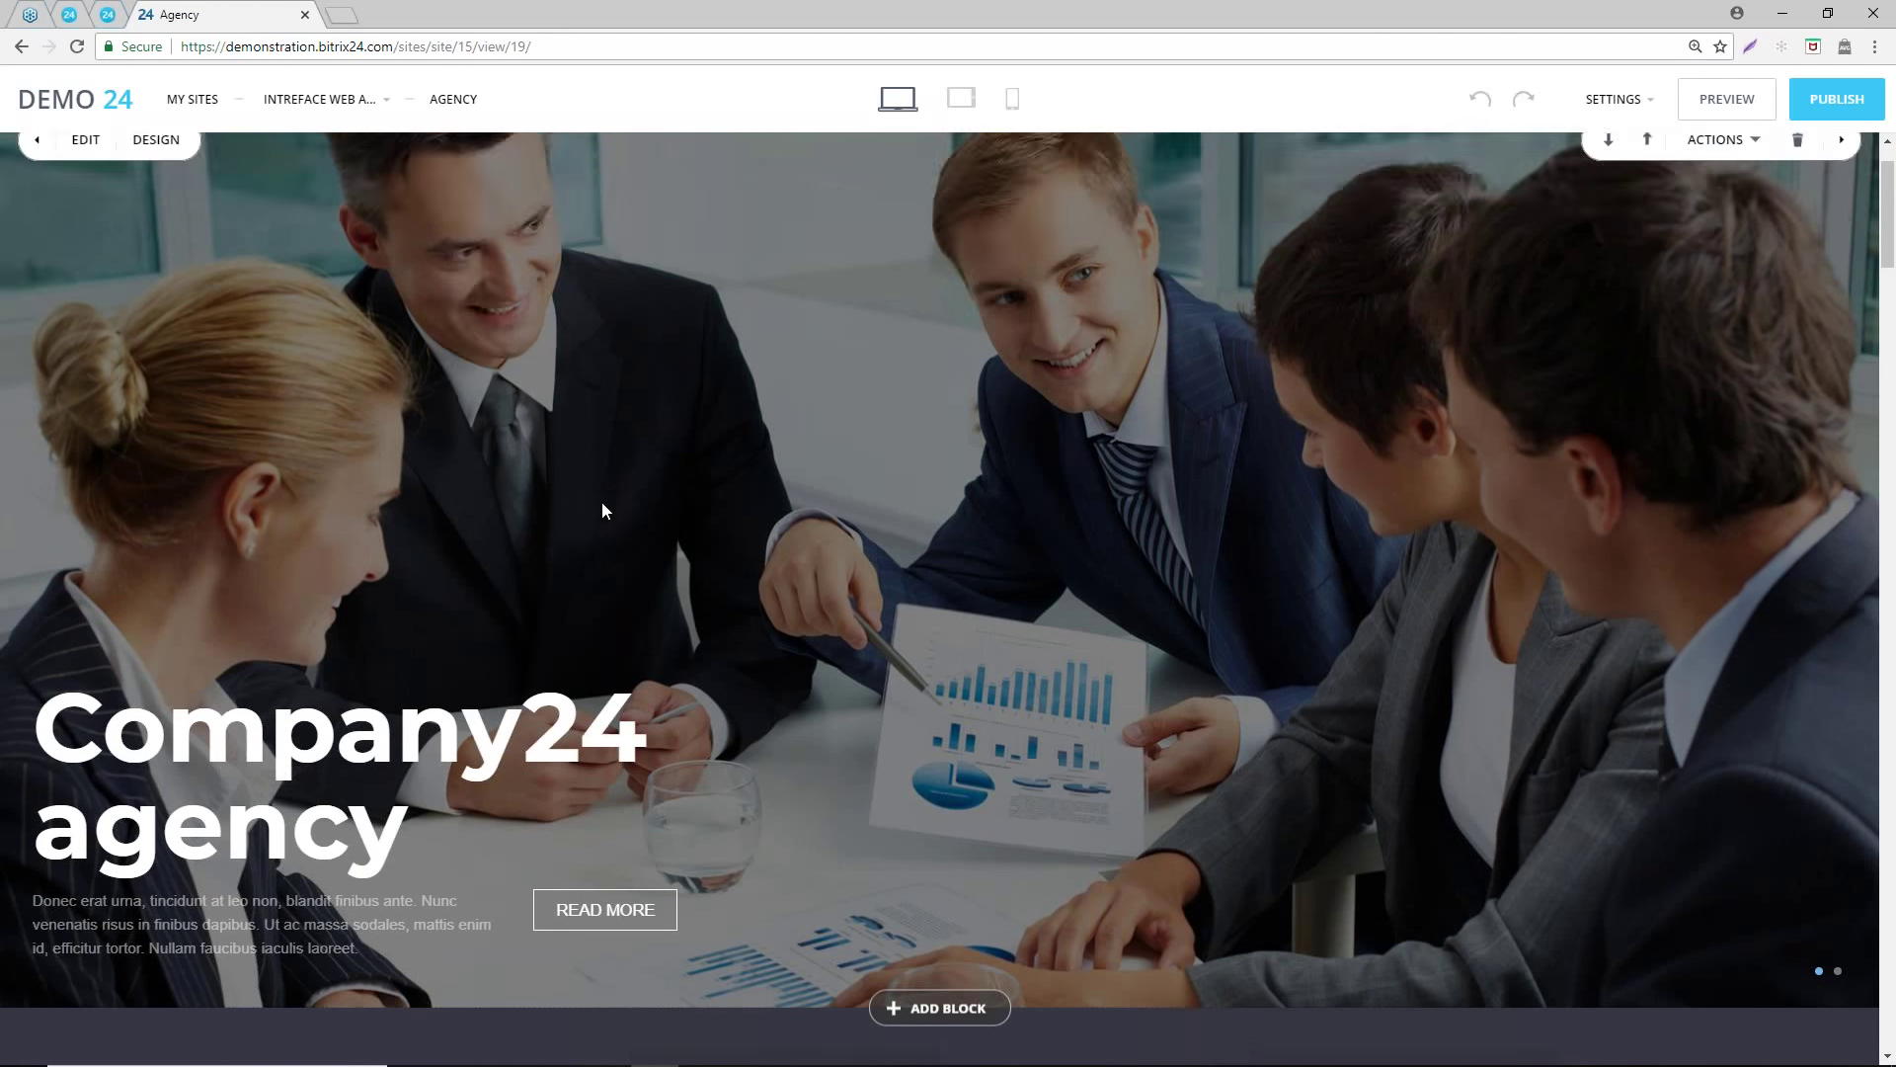
scroll(600, 508, "up", 1)
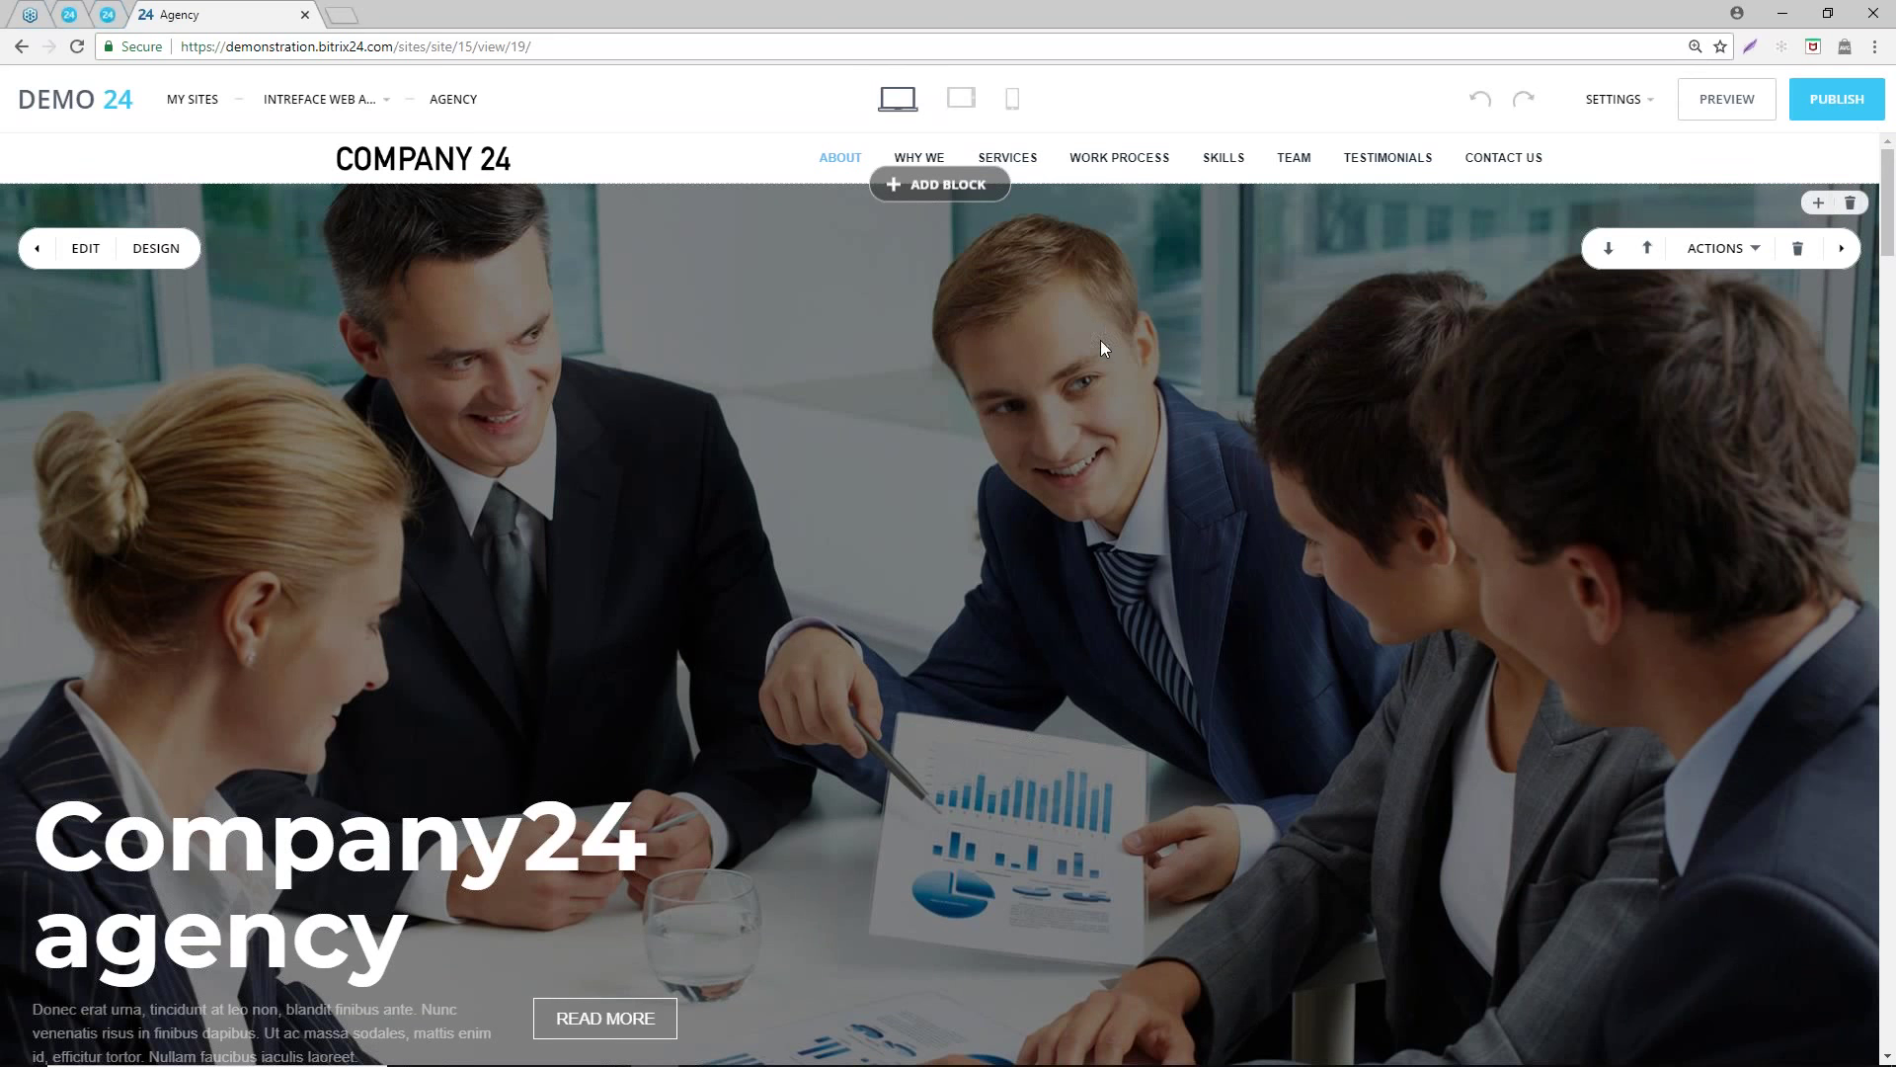
scroll(1098, 341, "down", 5)
scroll(739, 700, "down", 3)
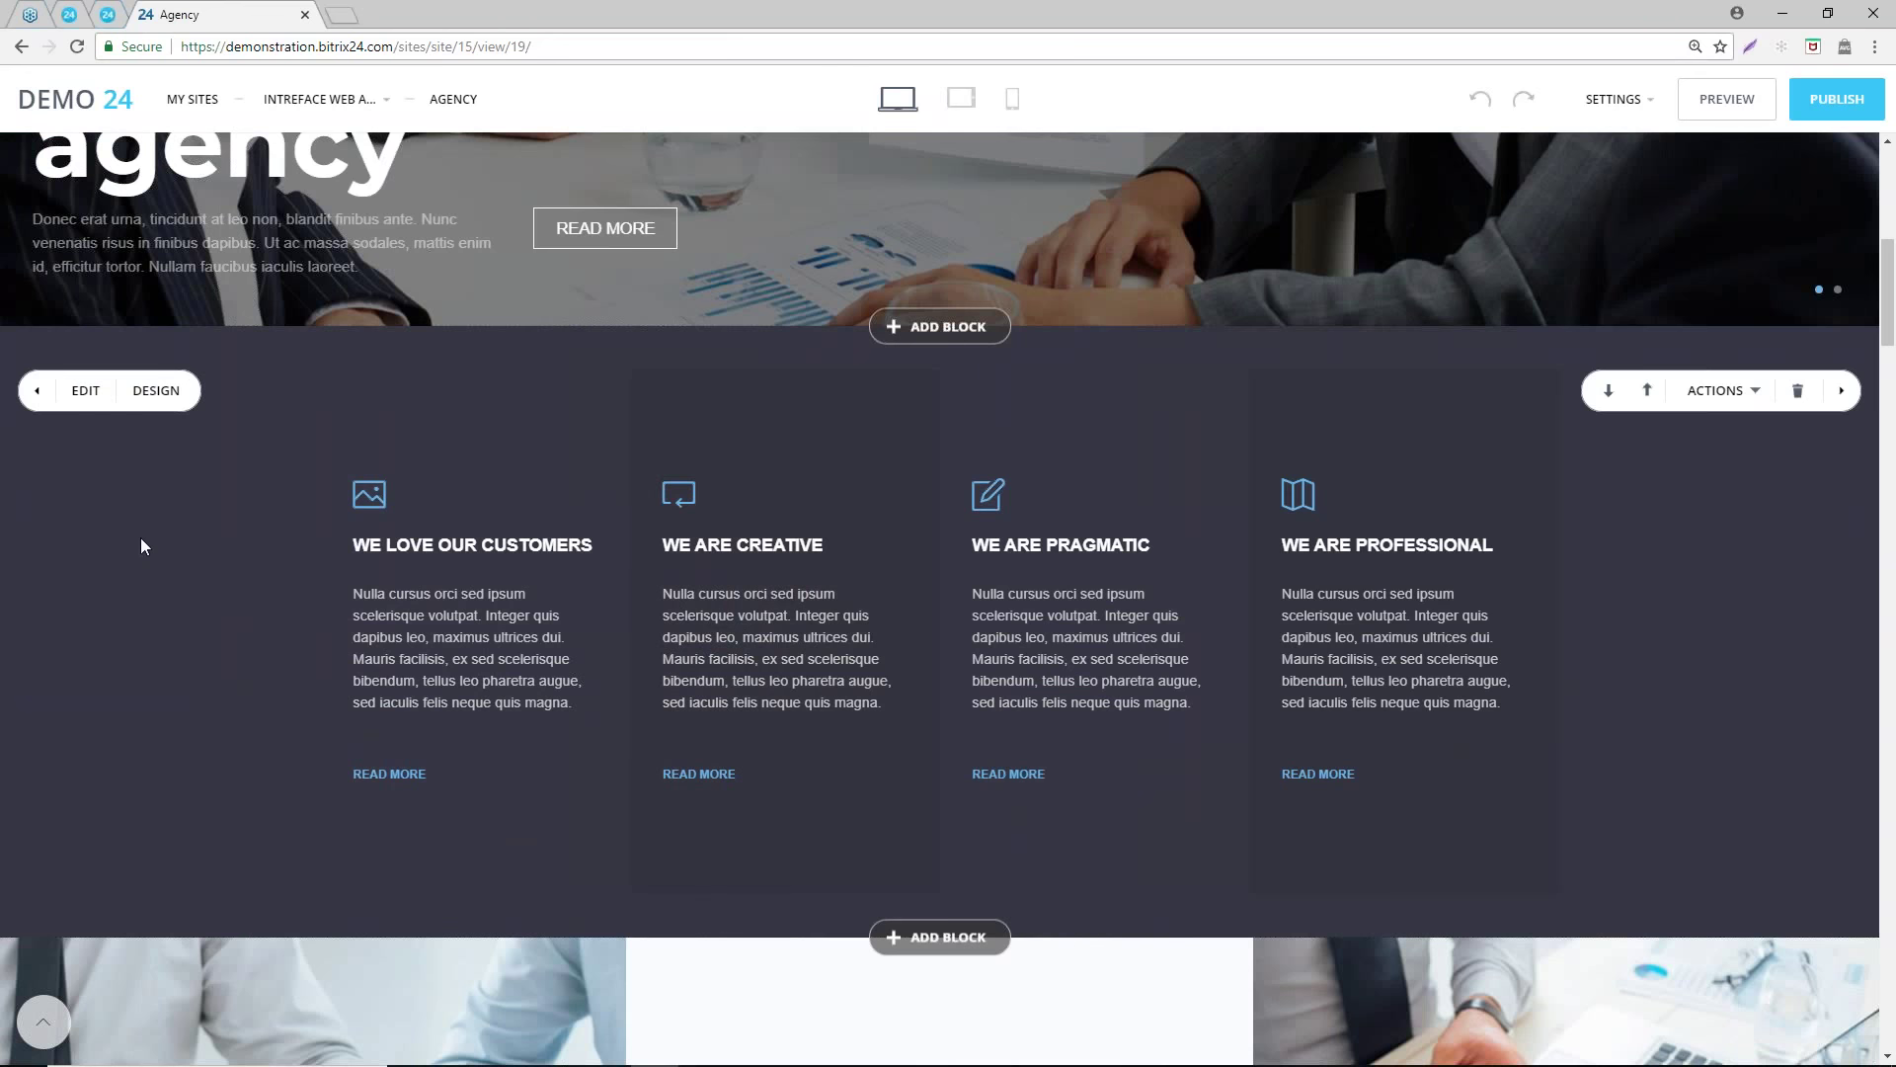
scroll(140, 538, "down", 5)
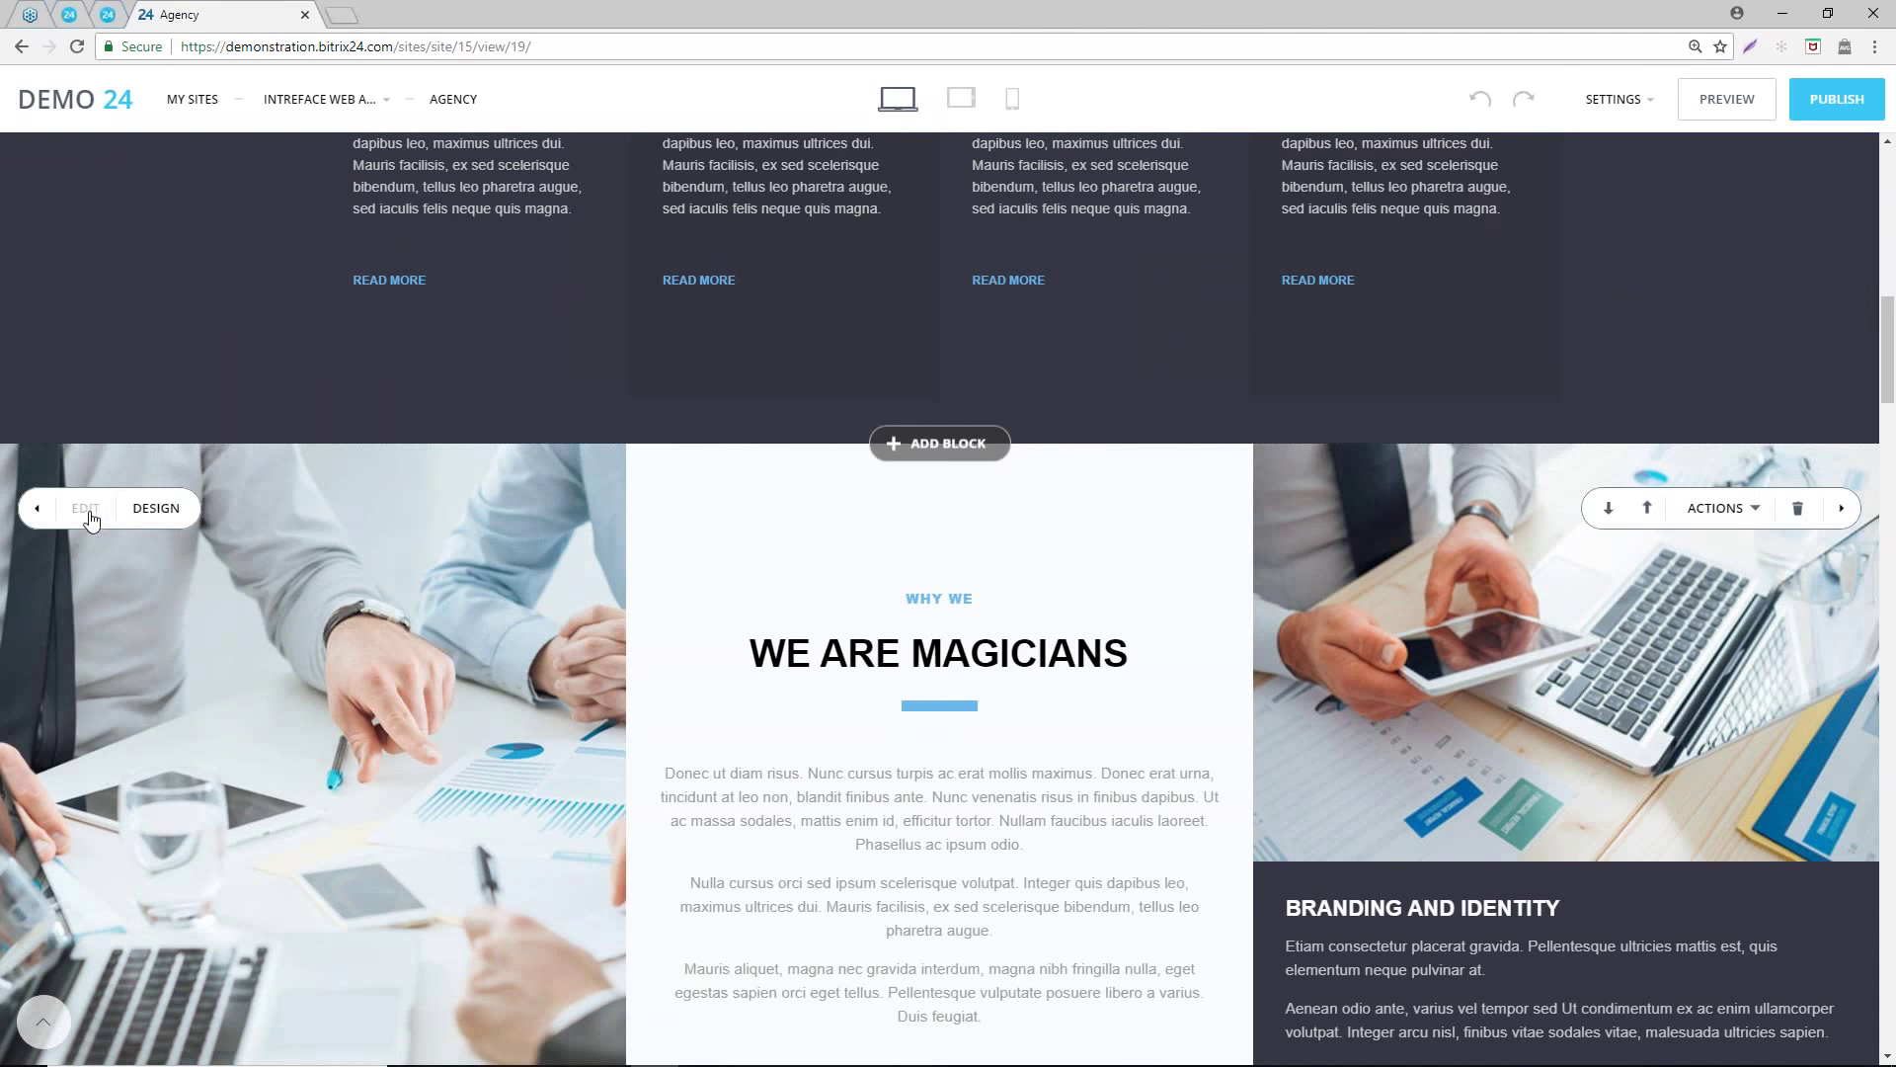
scroll(280, 605, "down", 5)
scroll(227, 711, "down", 2)
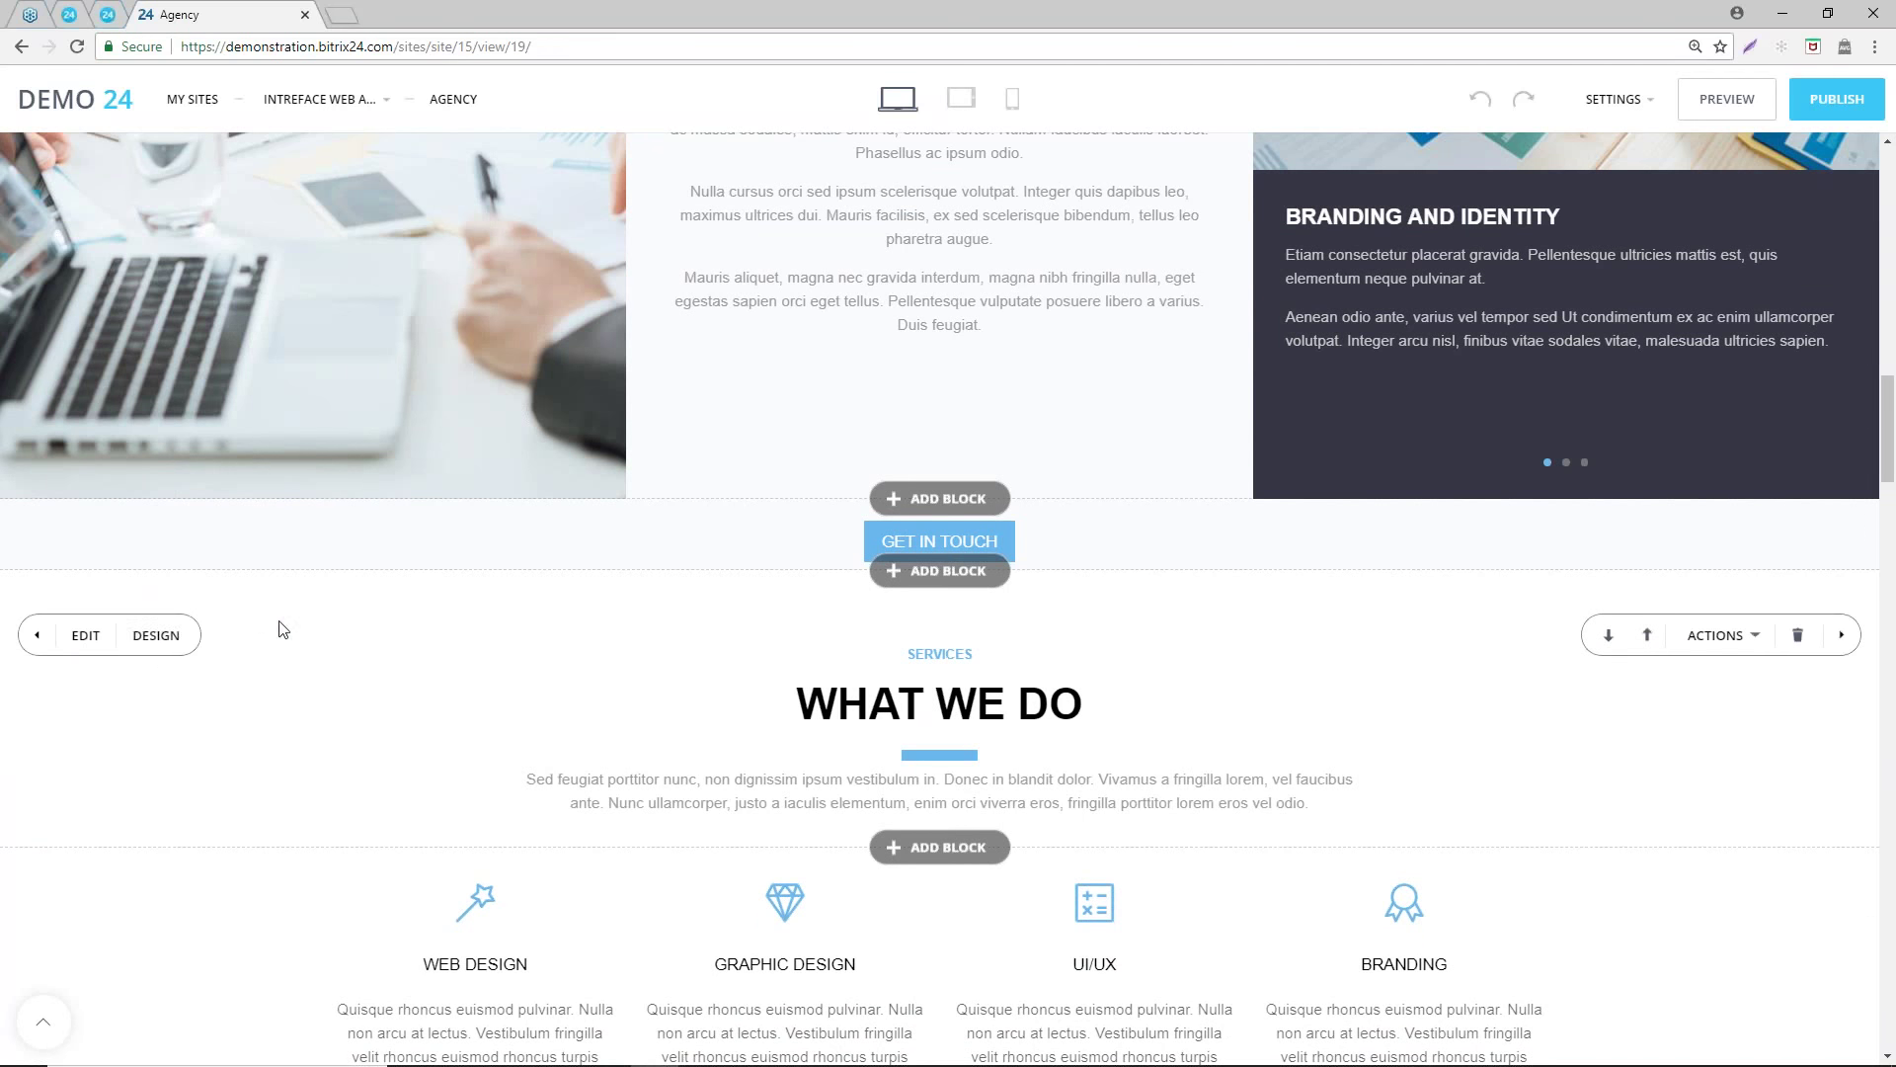
- Examine the design settings of the four-column block below the banner and close them without changes
scroll(280, 626, "up", 15)
scroll(312, 643, "down", 7)
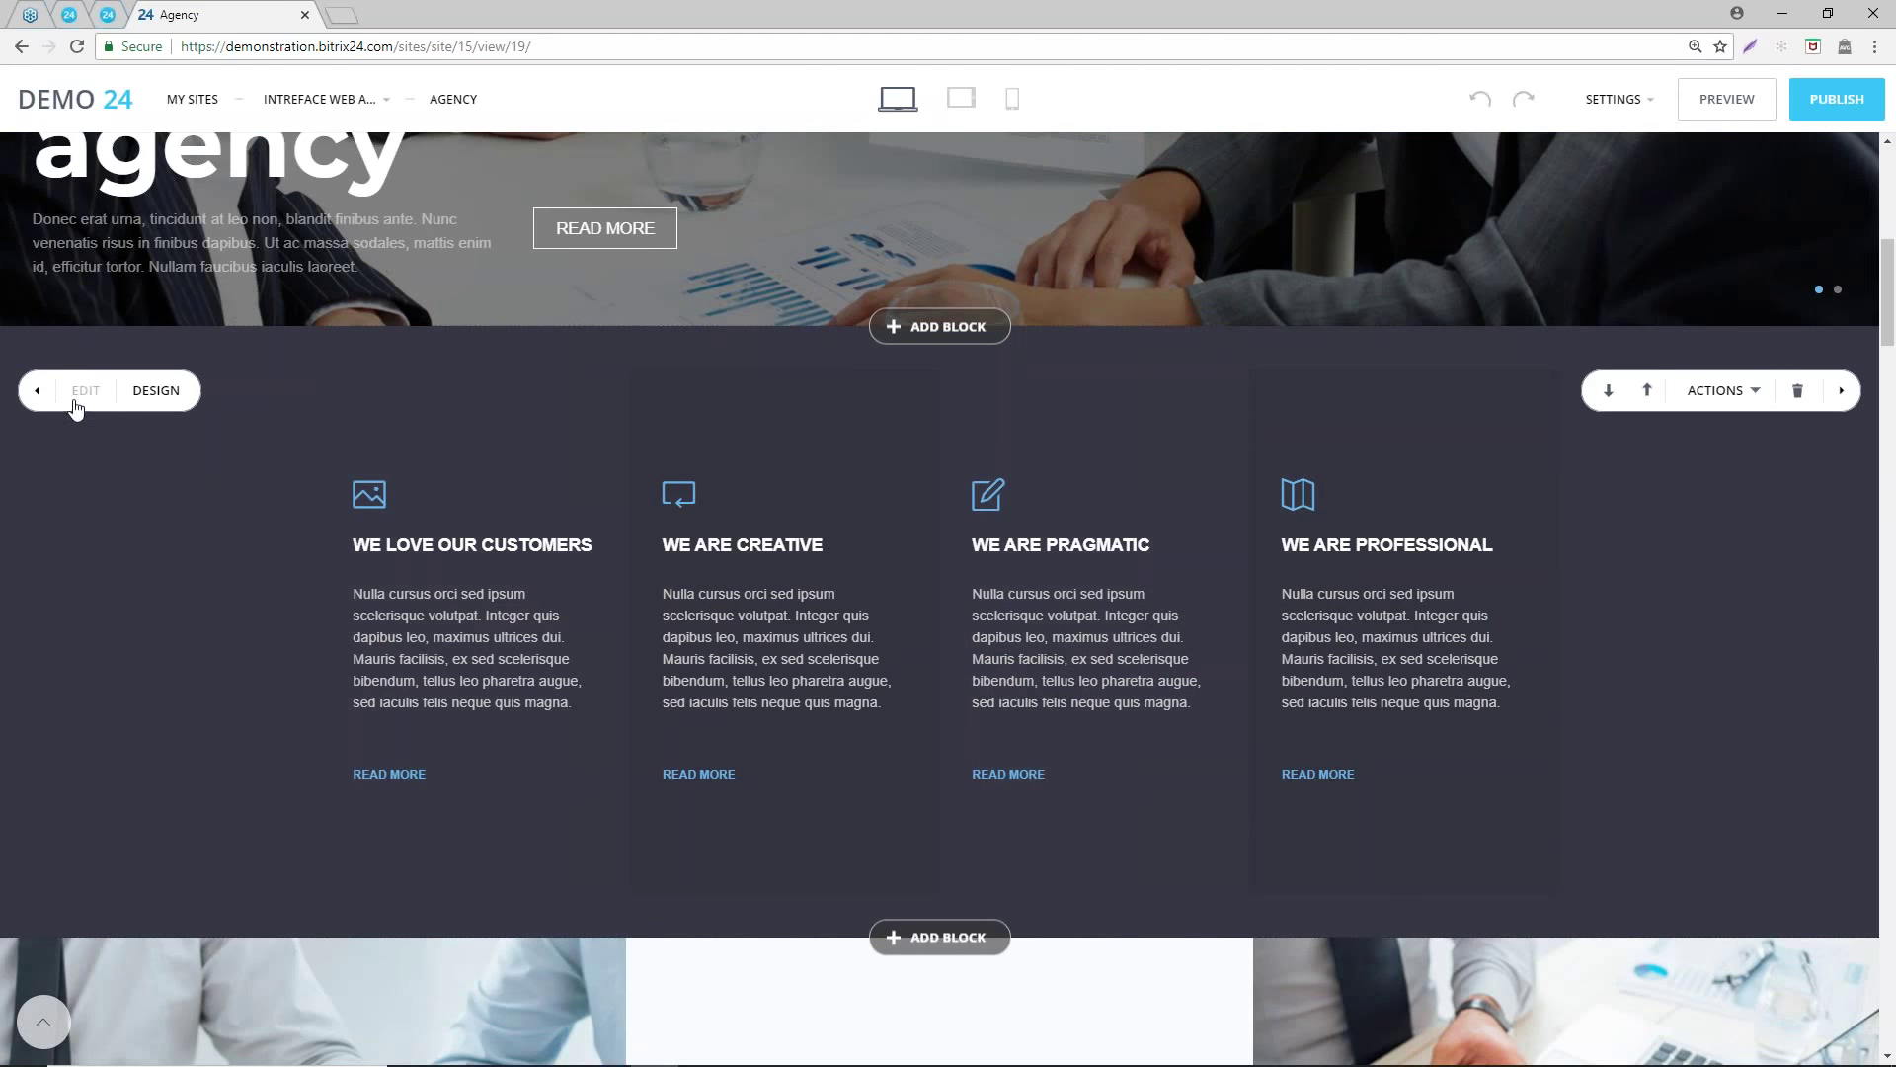
left_click(156, 391)
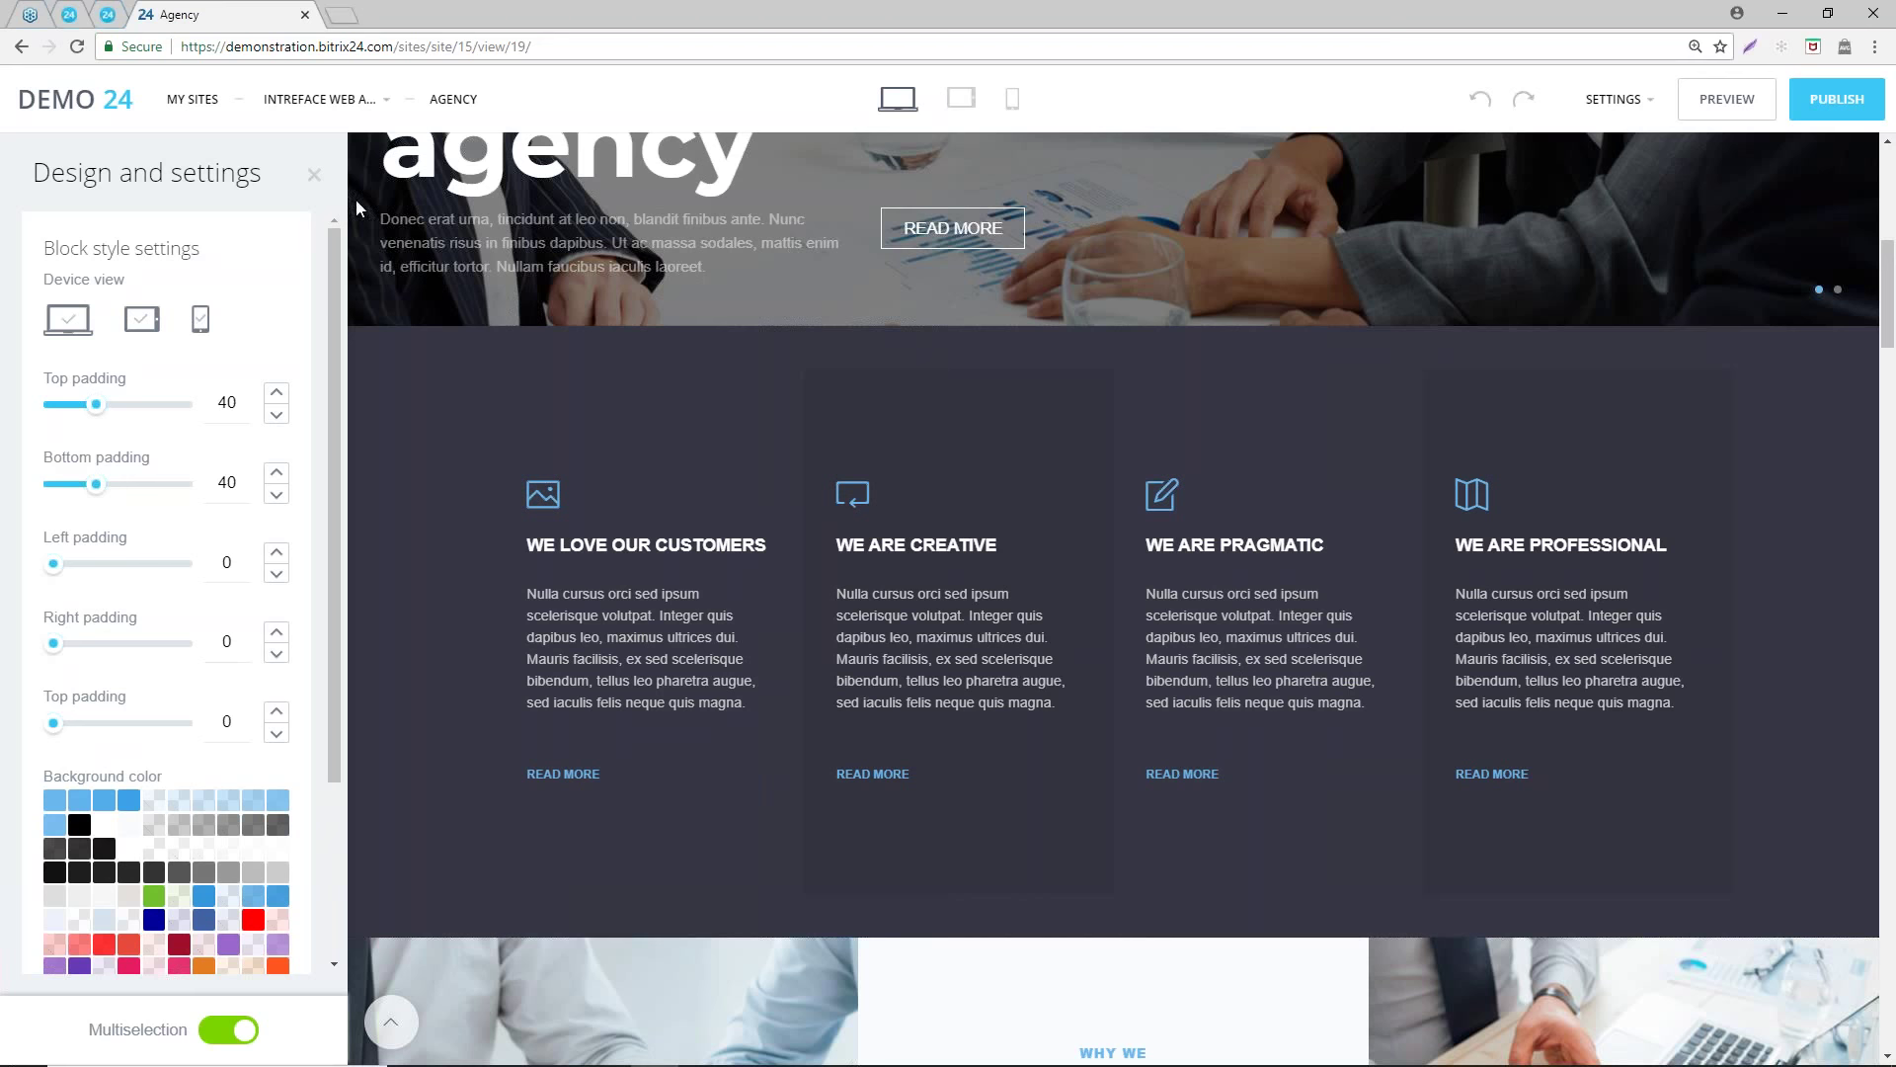
scroll(168, 437, "down", 3)
scroll(173, 395, "up", 3)
left_click(314, 176)
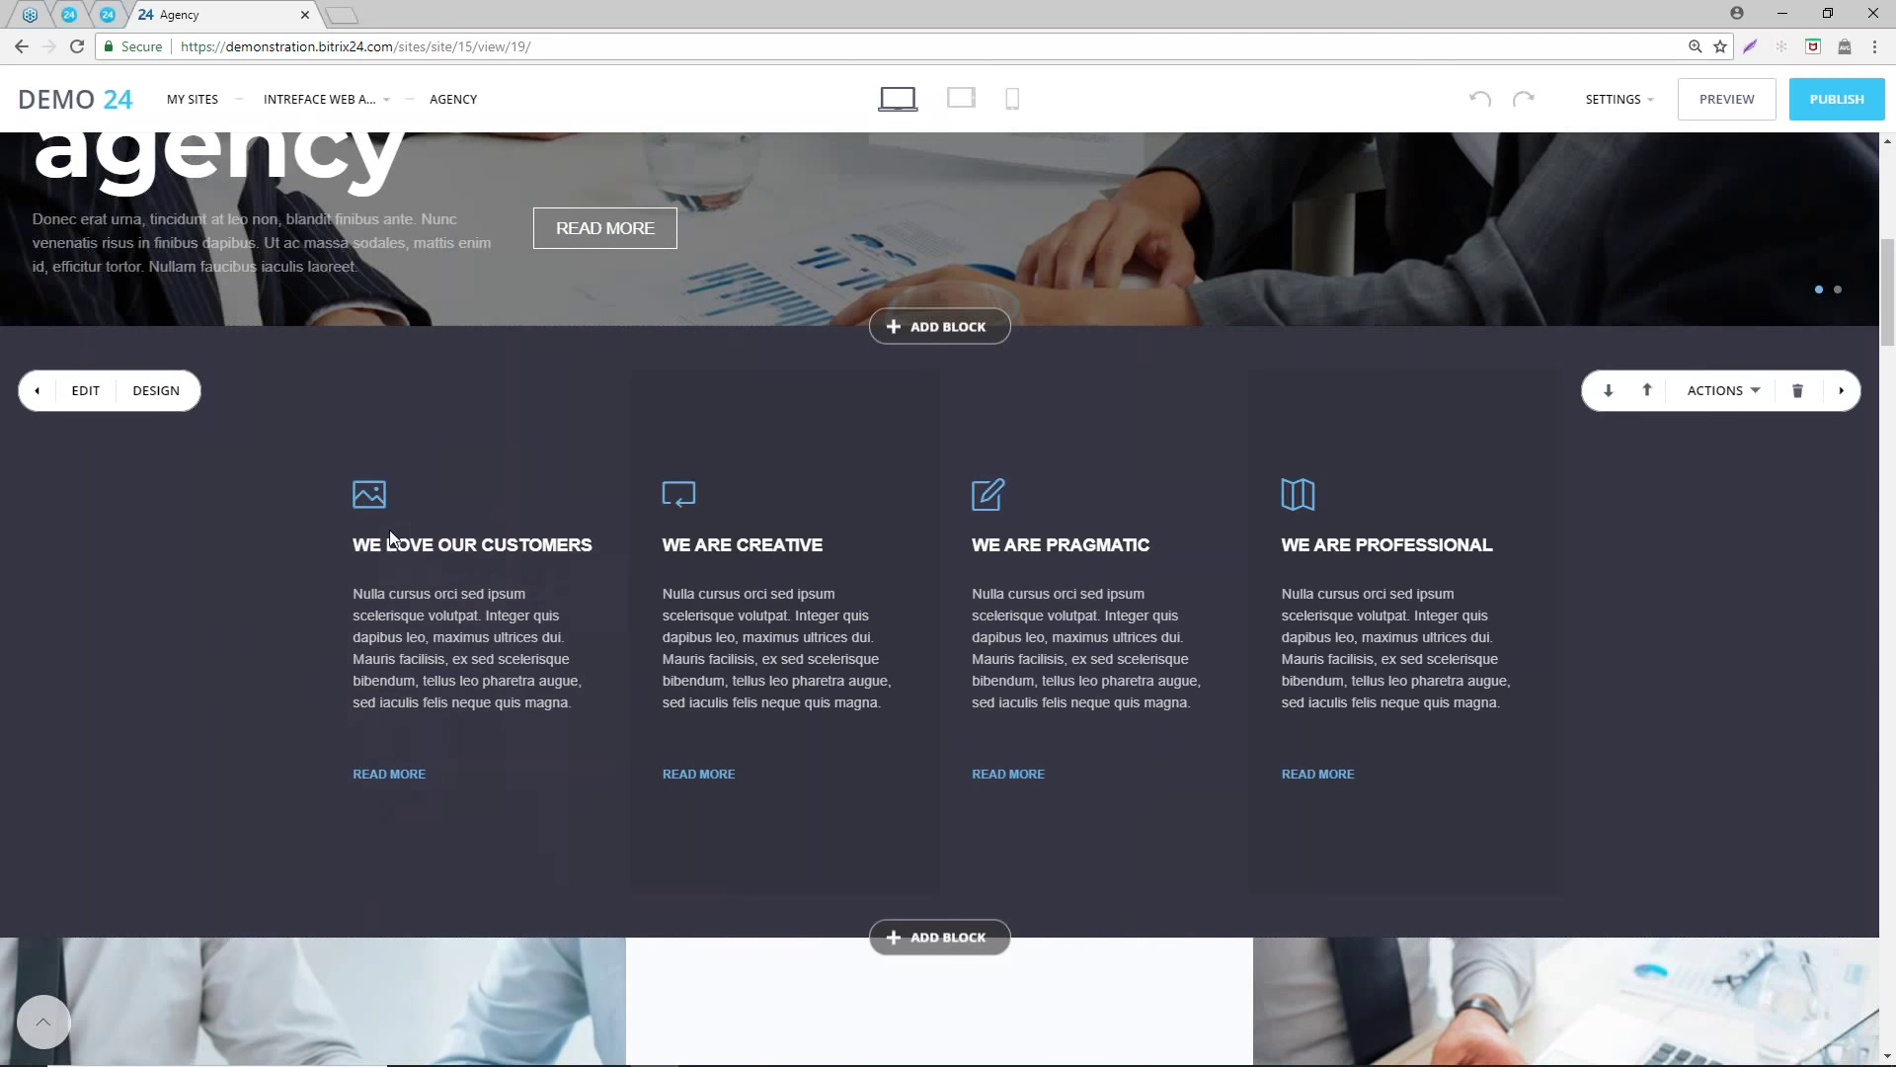
- Examine the four-column block's editable title, text, link and background image for We Love Our Customers, closing the editor without saving
mouse_move(399, 547)
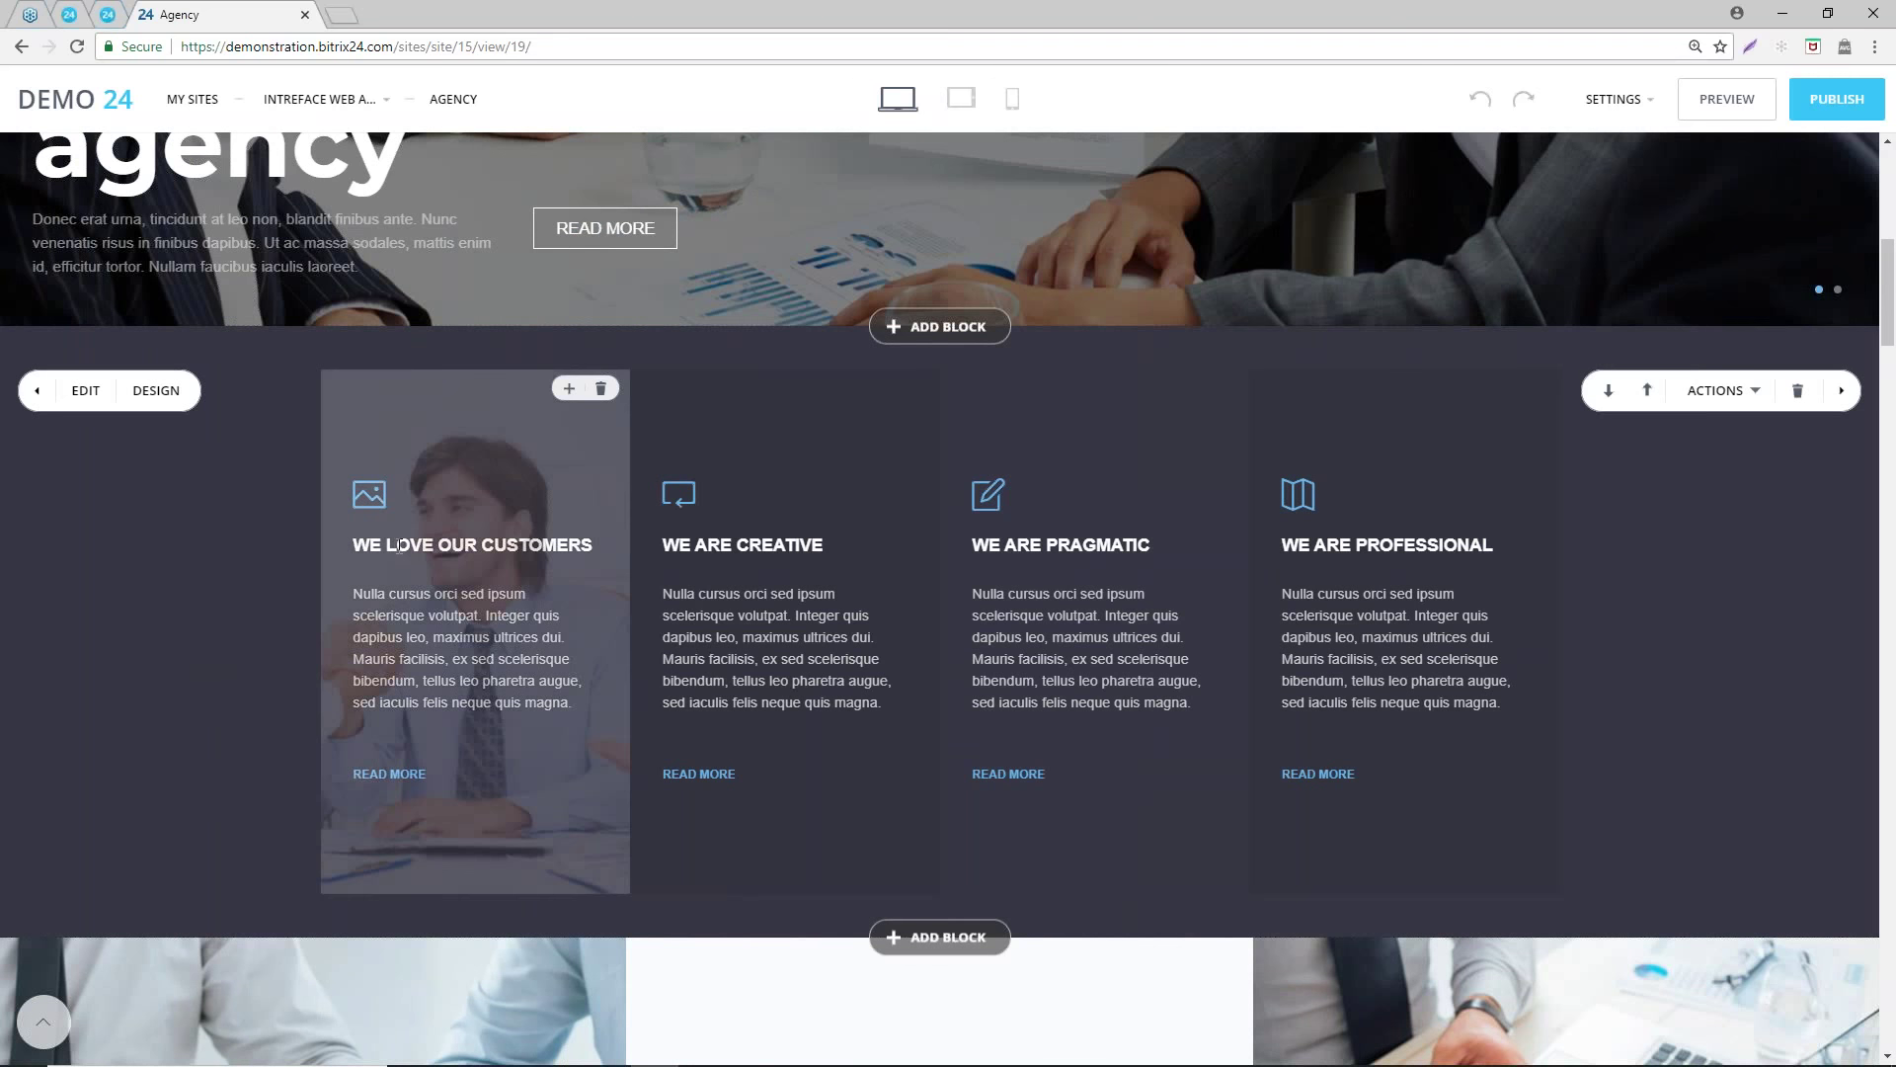
left_click(86, 396)
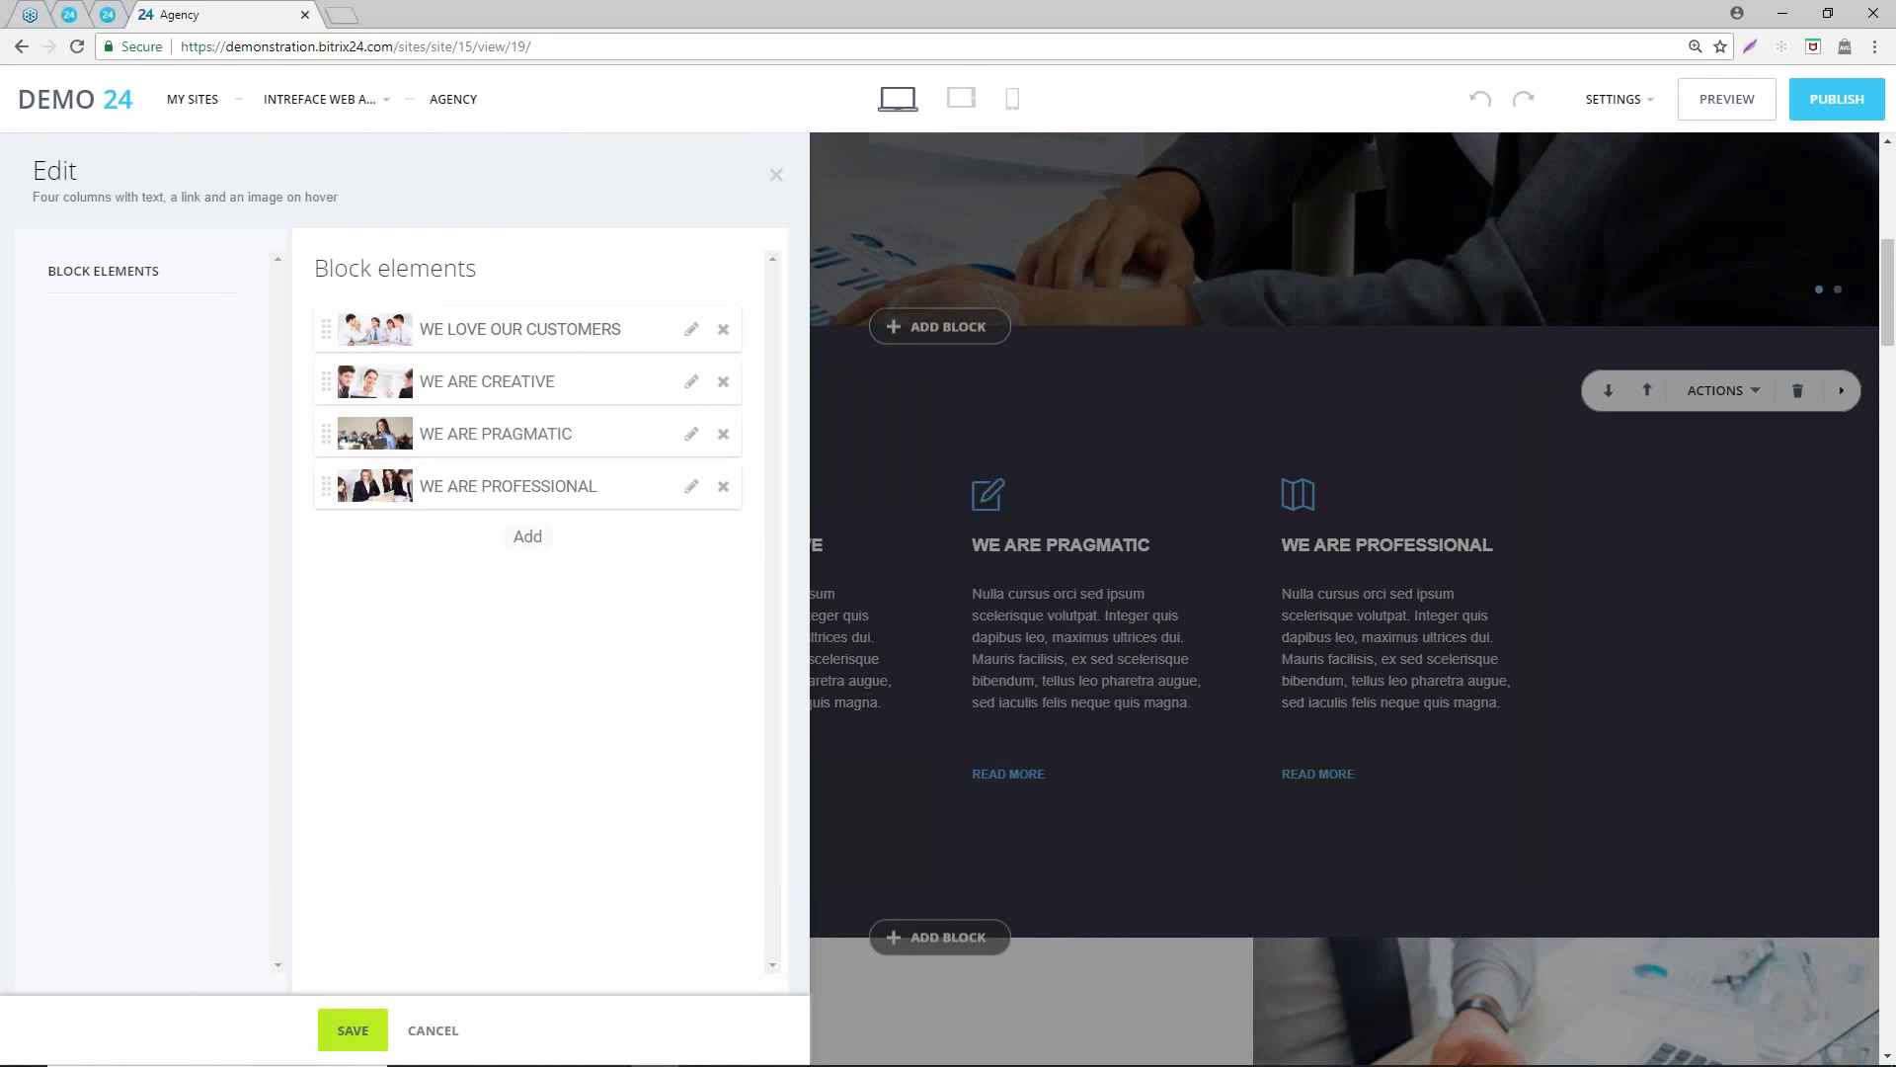
left_click(689, 334)
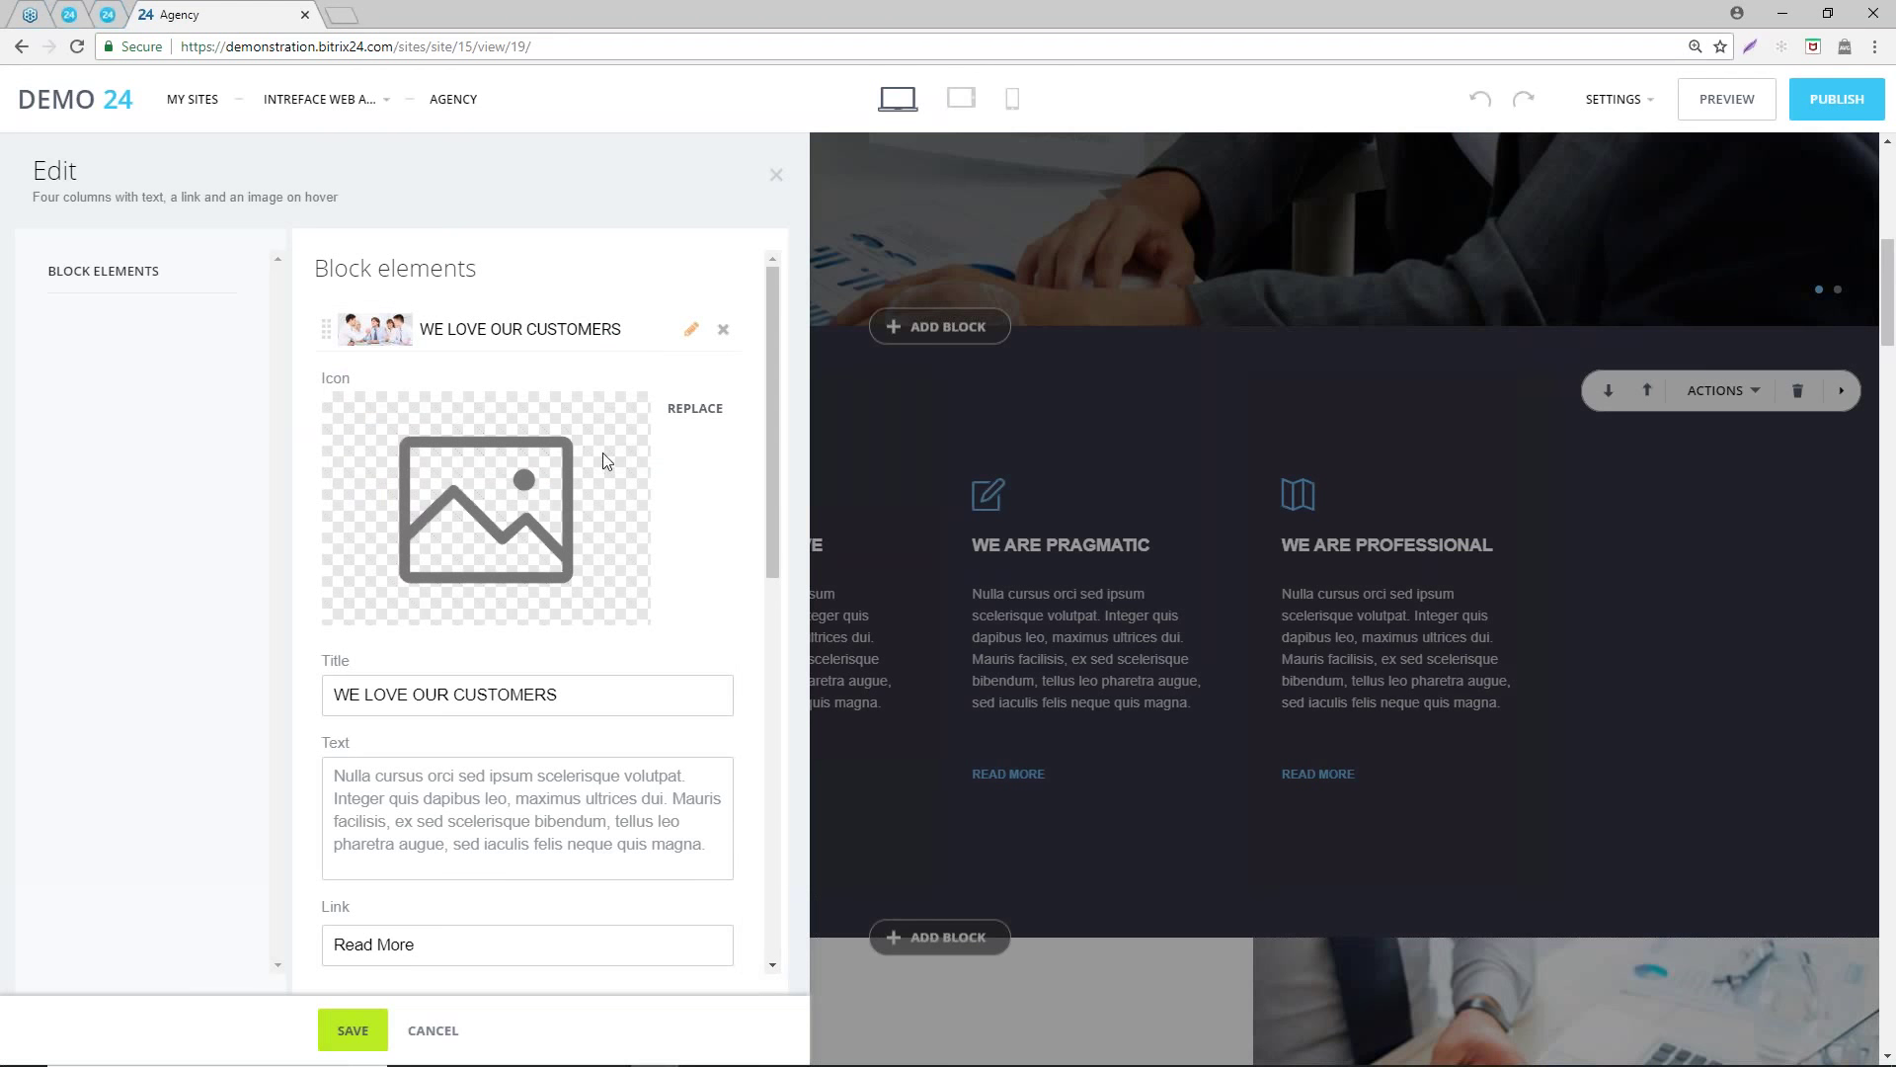
scroll(607, 564, "down", 2)
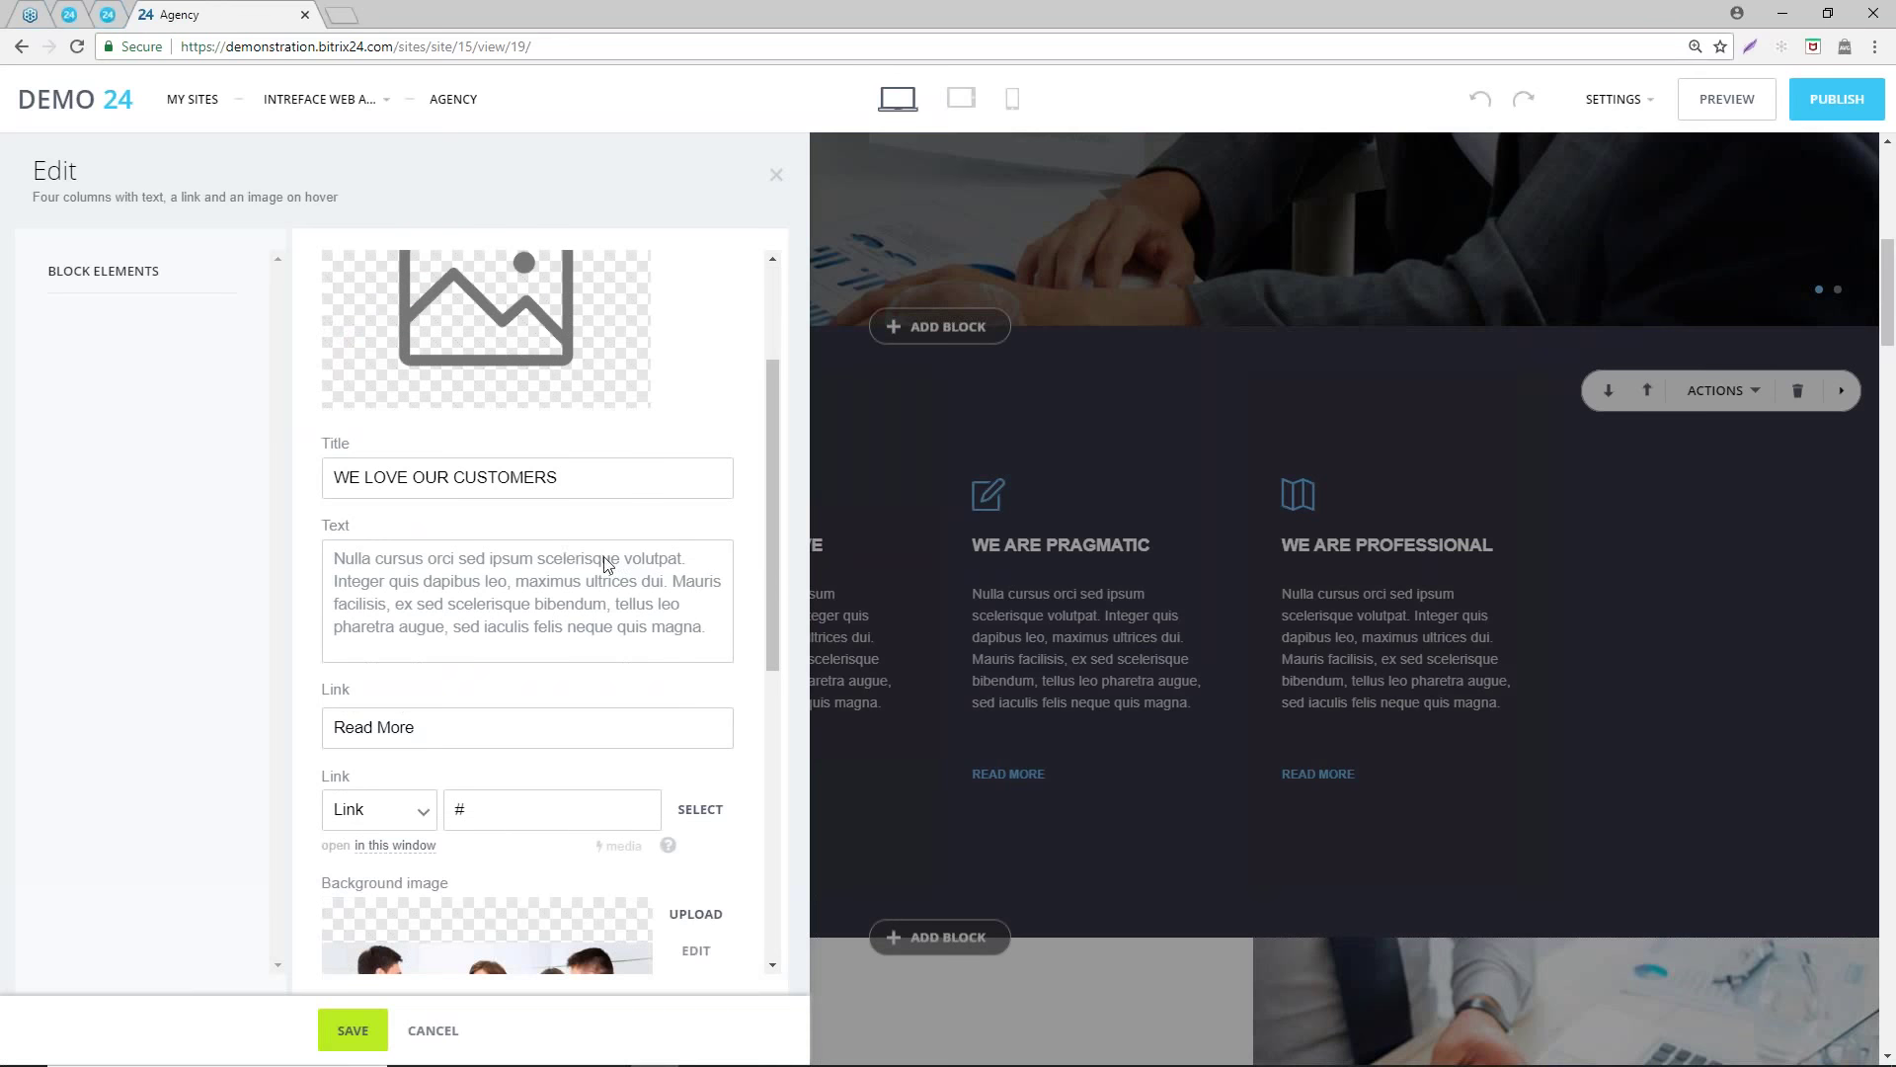
left_click(405, 484)
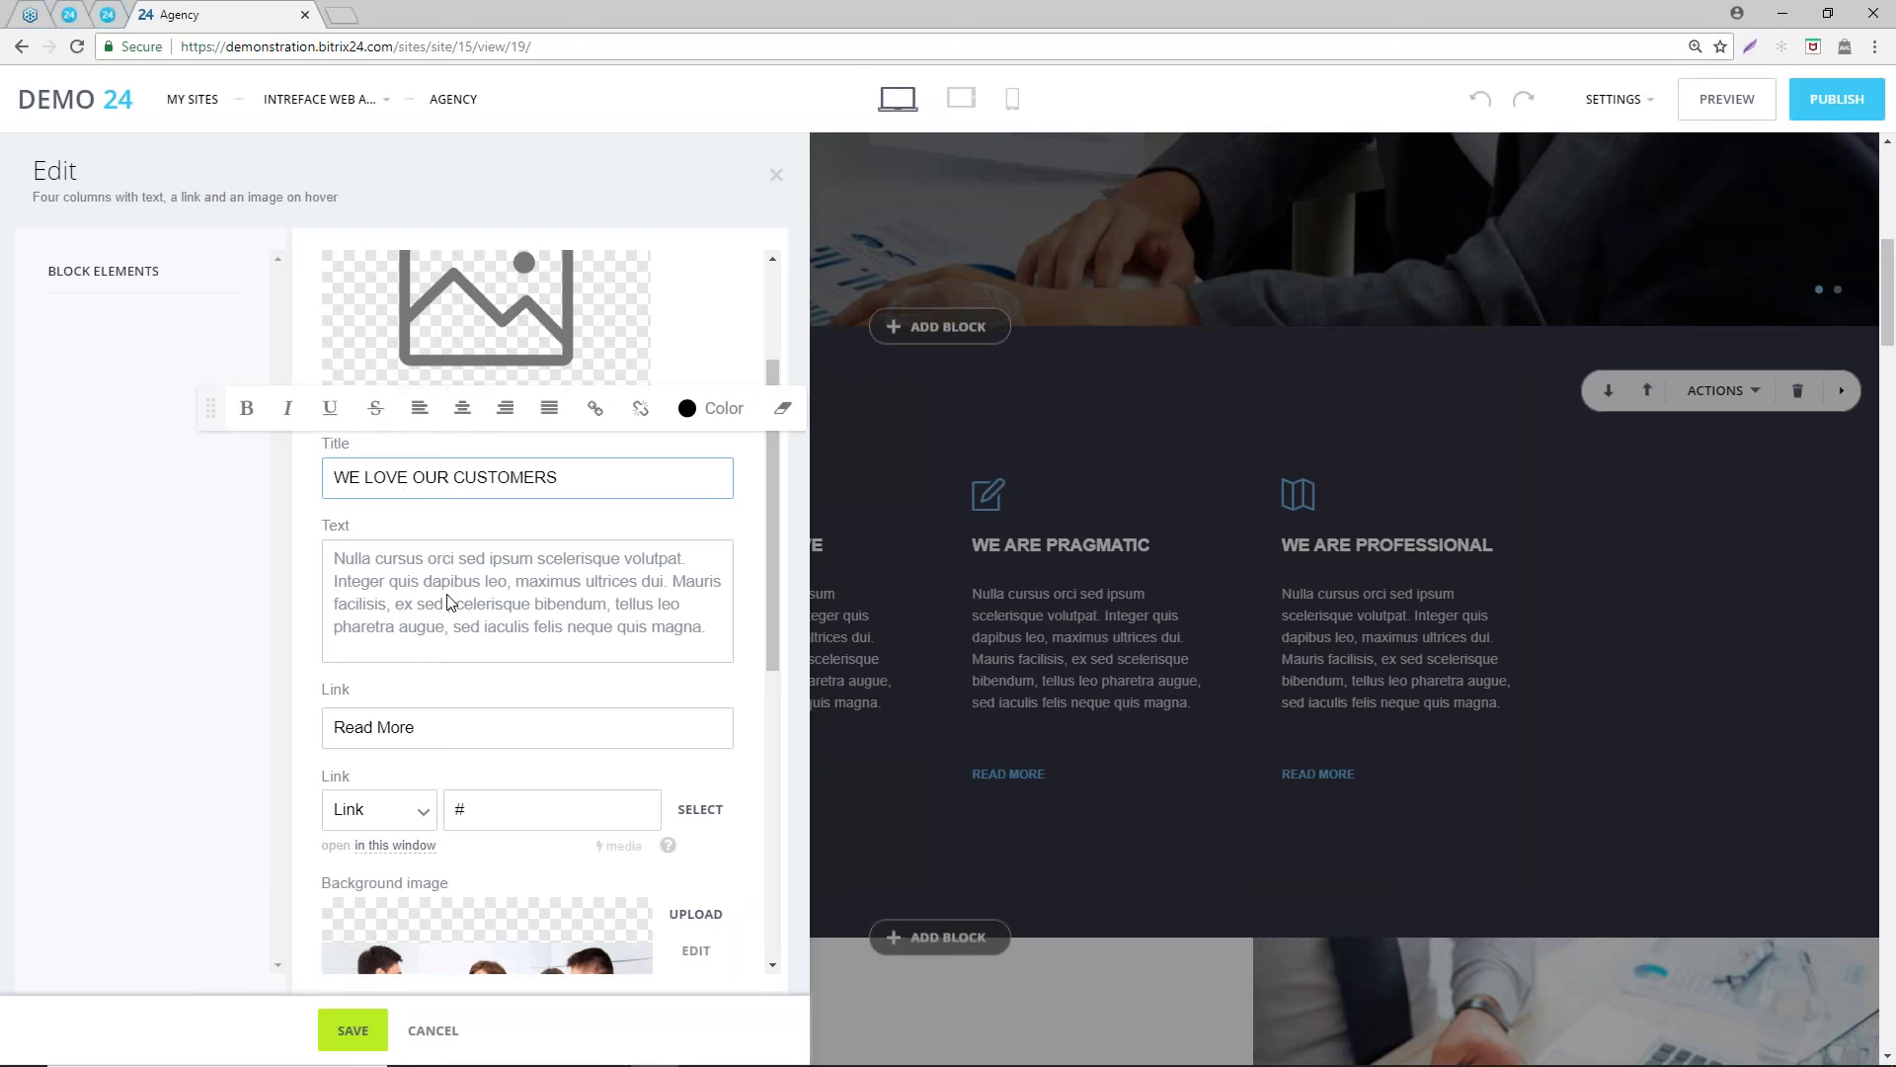
left_click(420, 585)
scroll(456, 617, "down", 1)
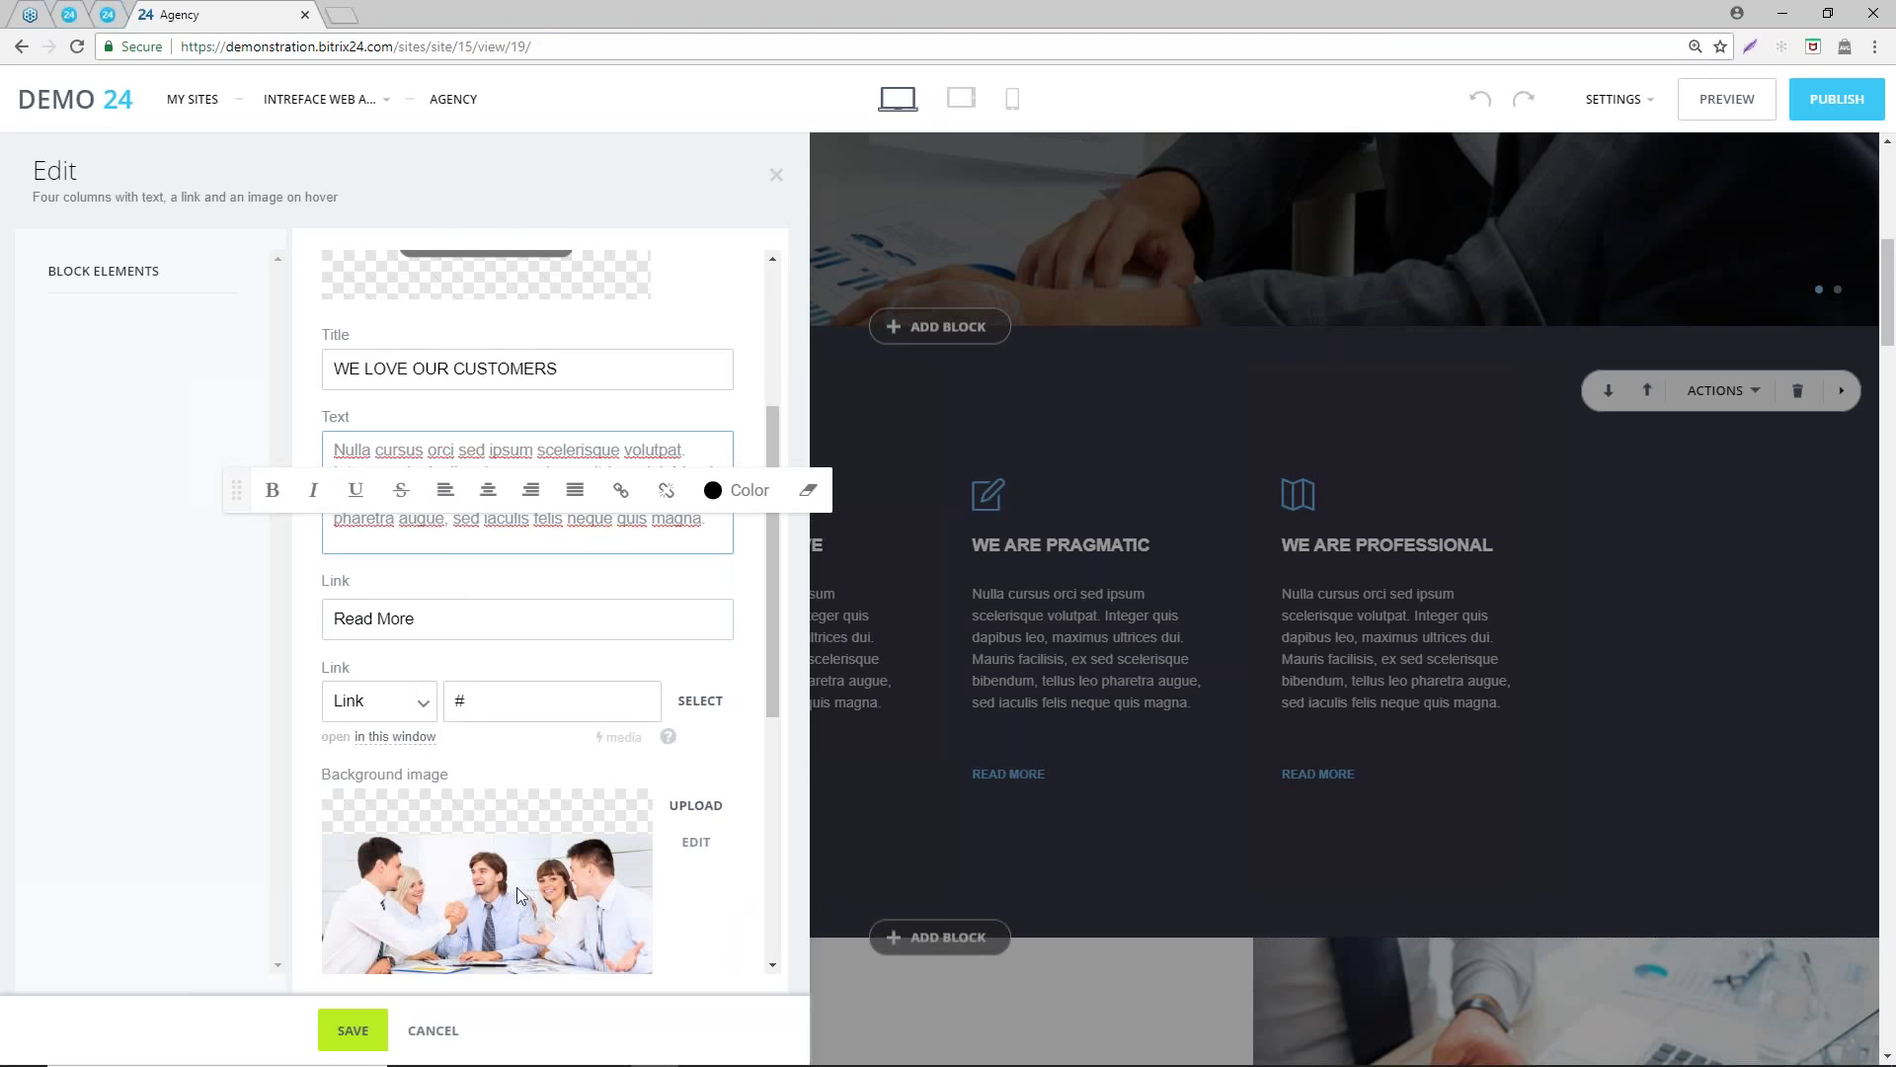
scroll(502, 874, "down", 1)
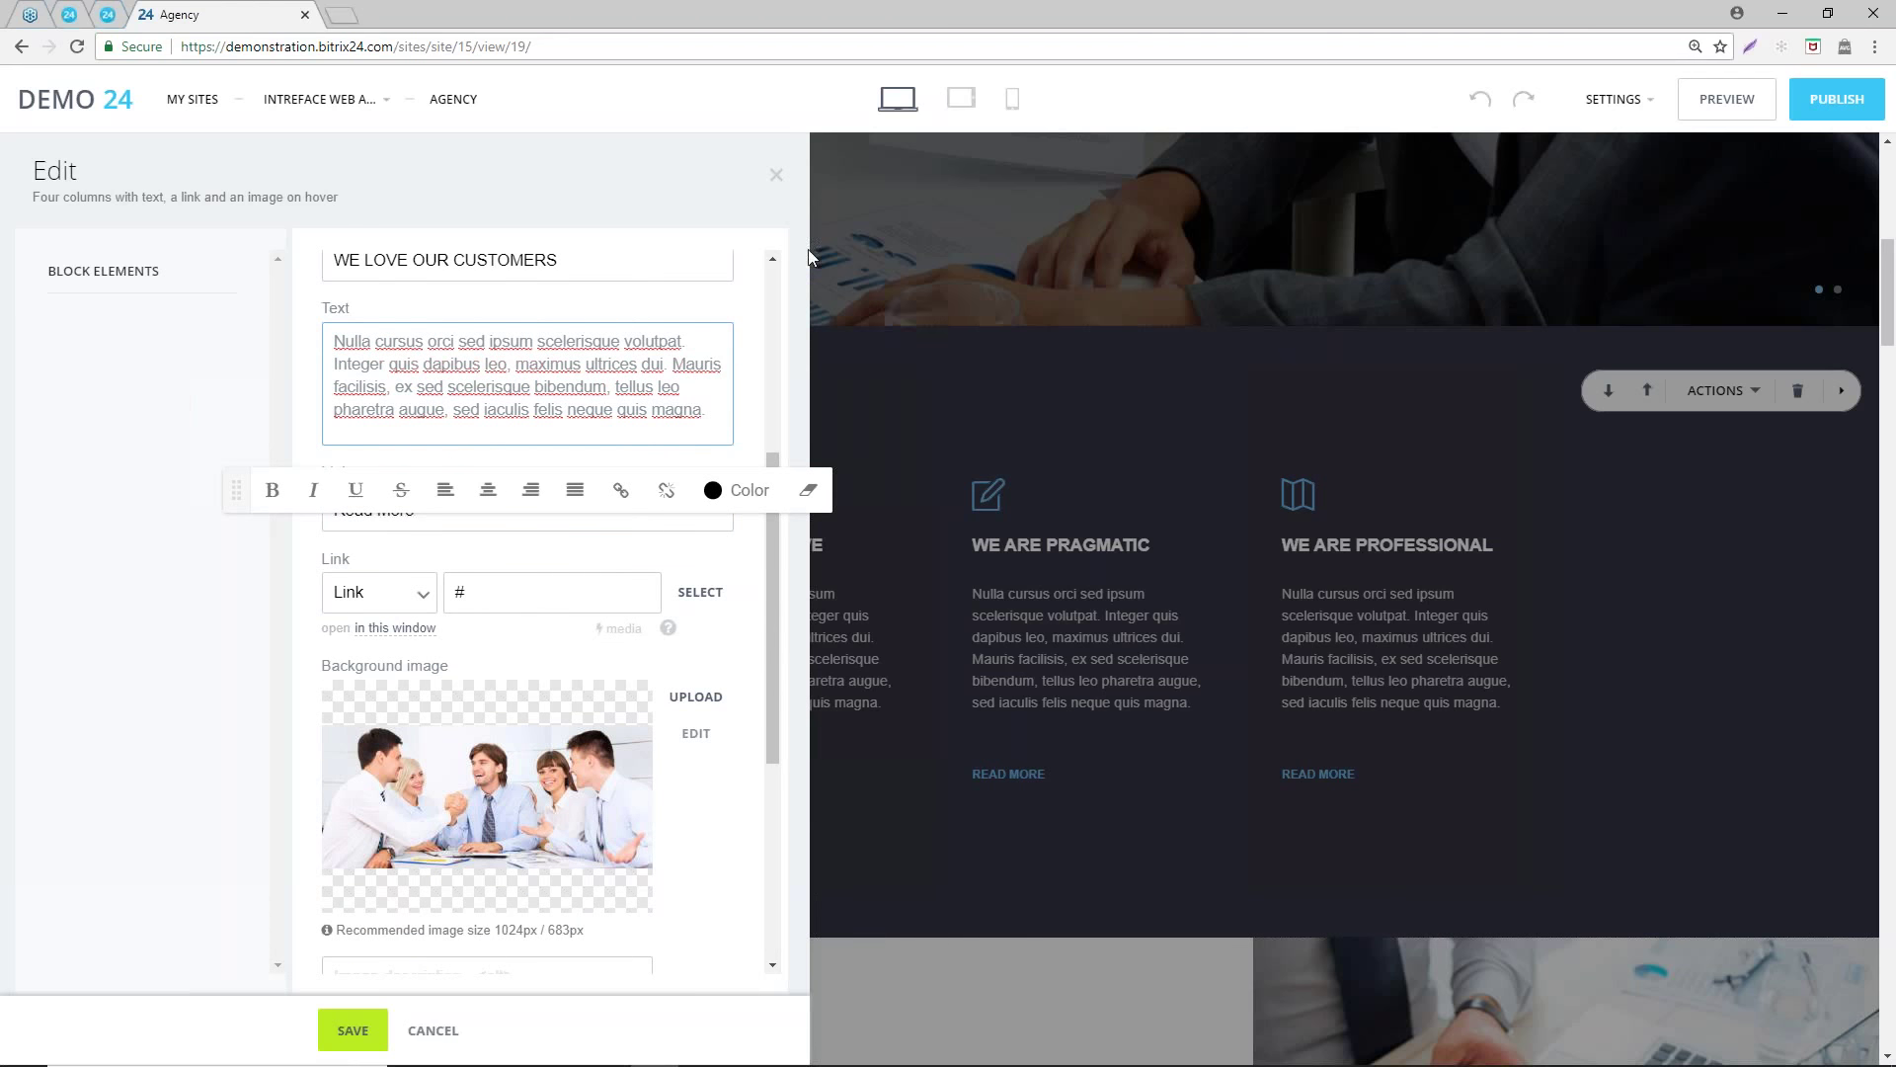
left_click(776, 176)
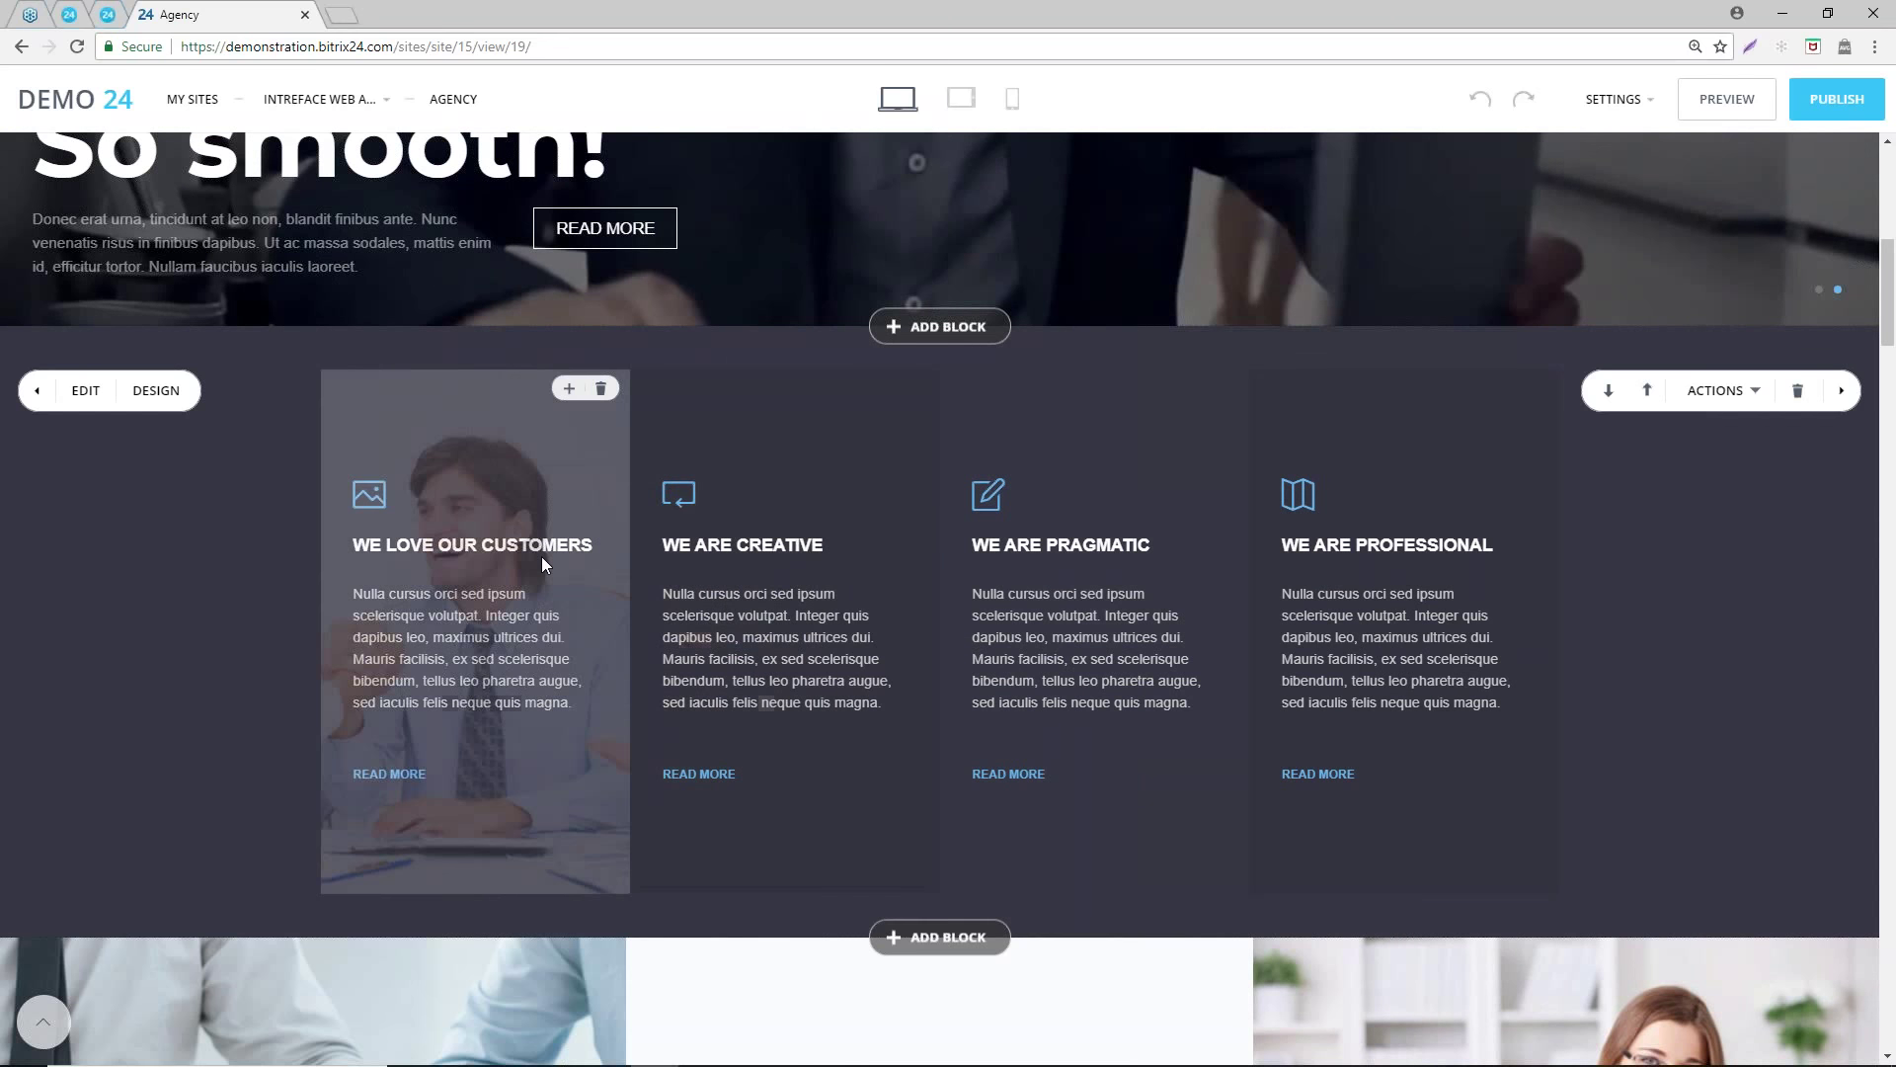
- Examine the editable left column image, center column subtitle, title and text, and block elements of the We Are Magicians block
scroll(541, 555, "down", 1)
scroll(540, 559, "down", 4)
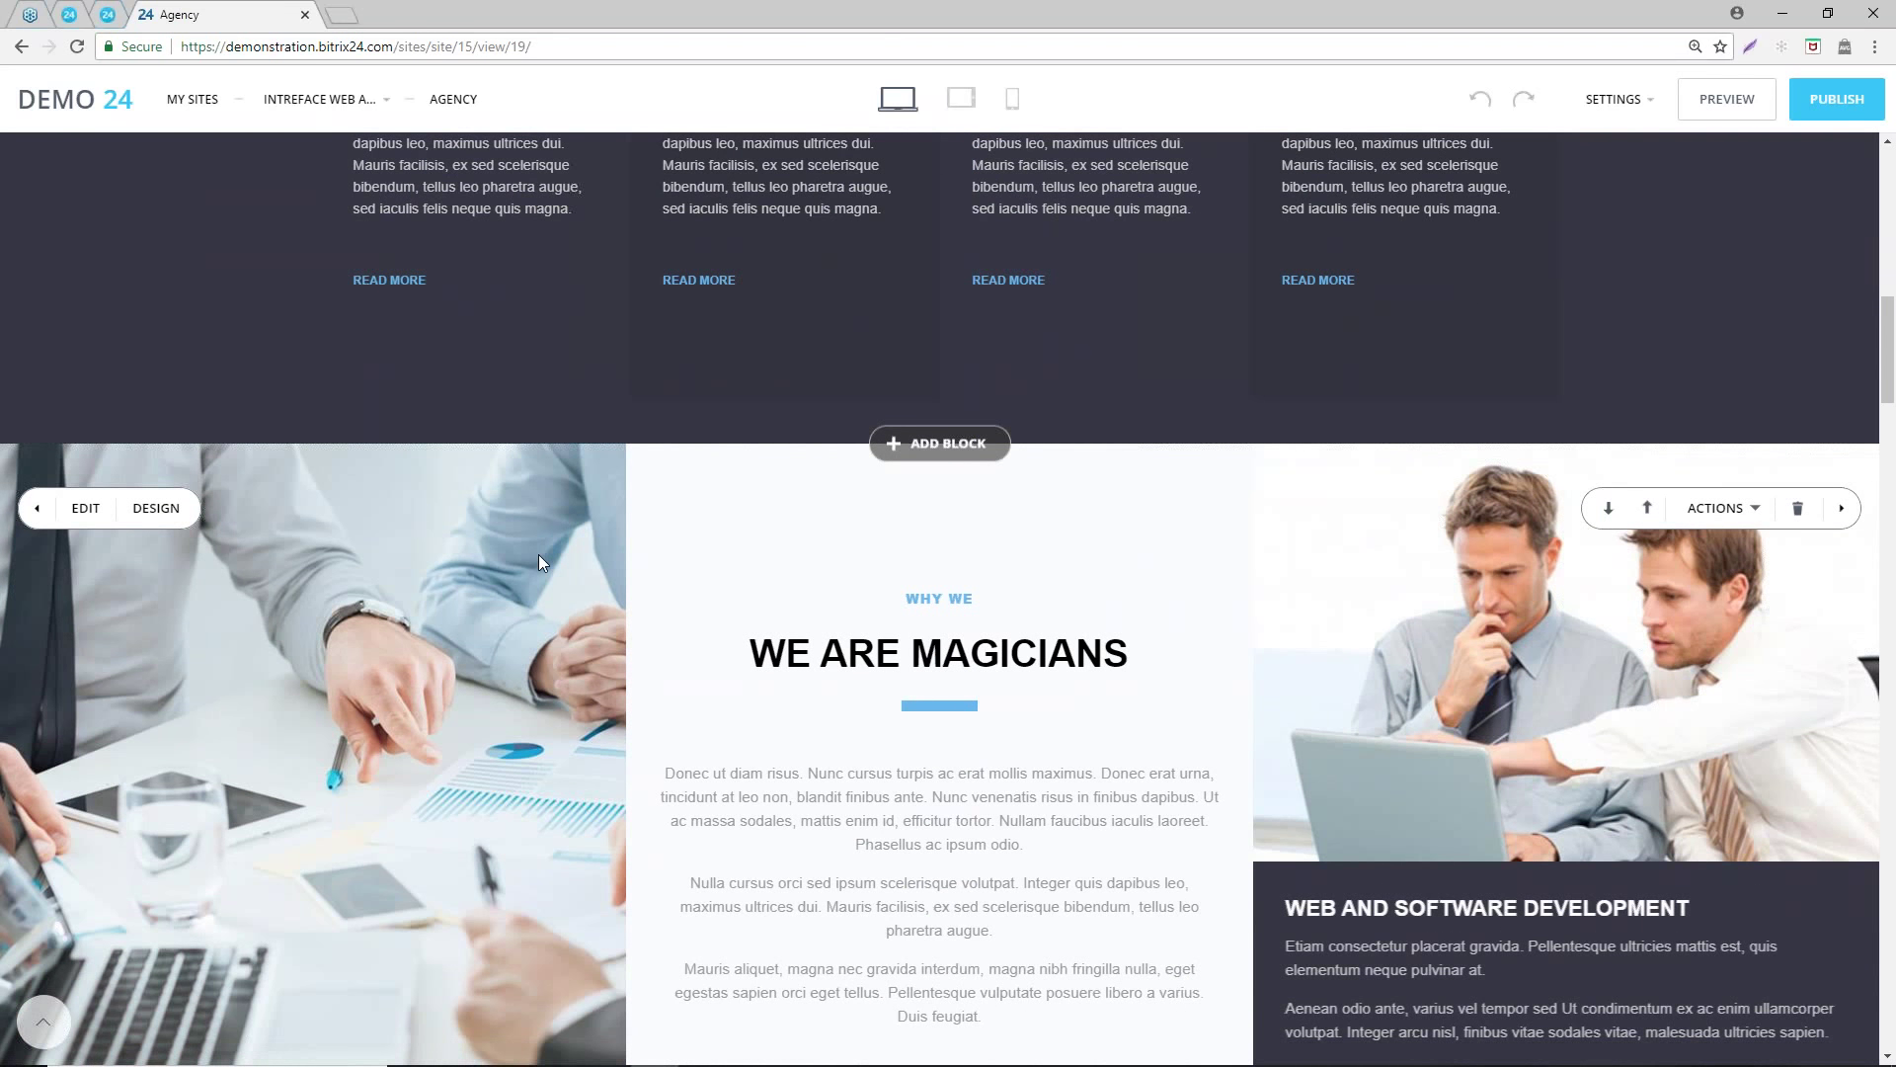
scroll(504, 597, "down", 1)
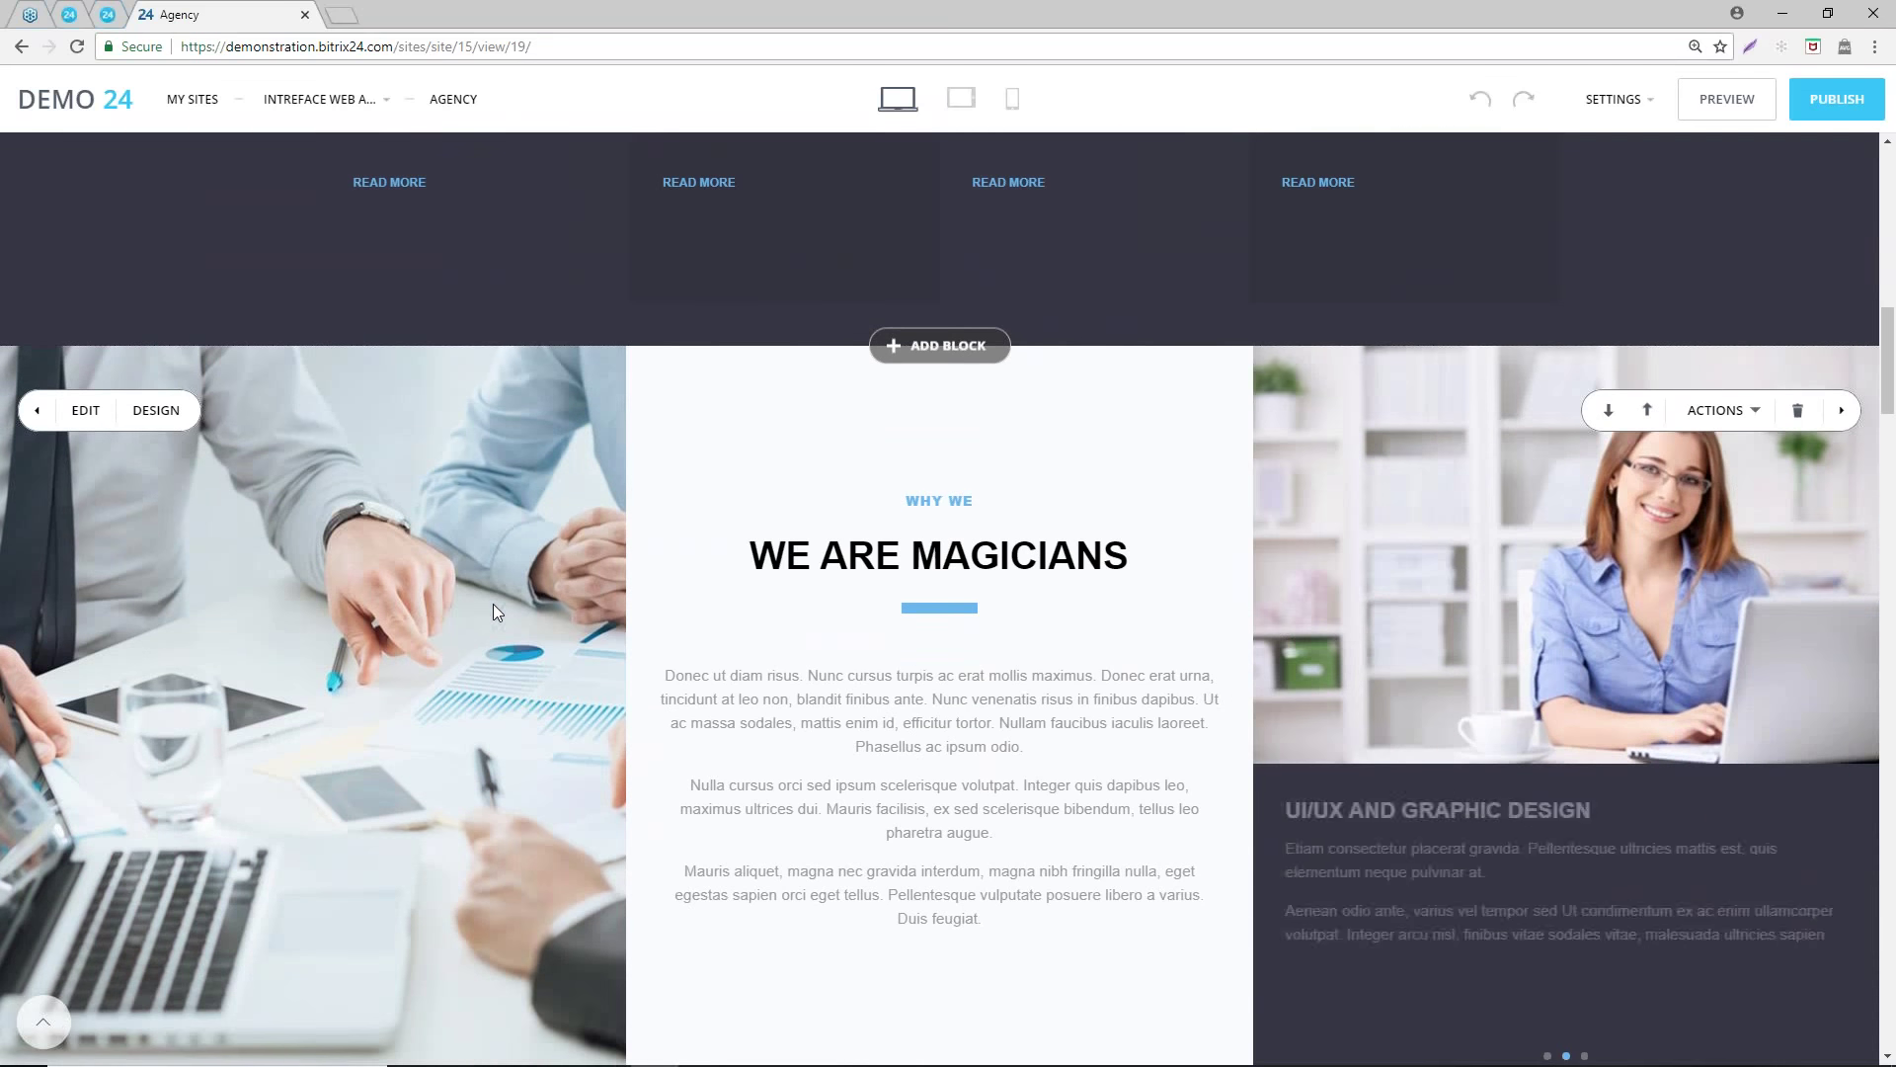
left_click(80, 411)
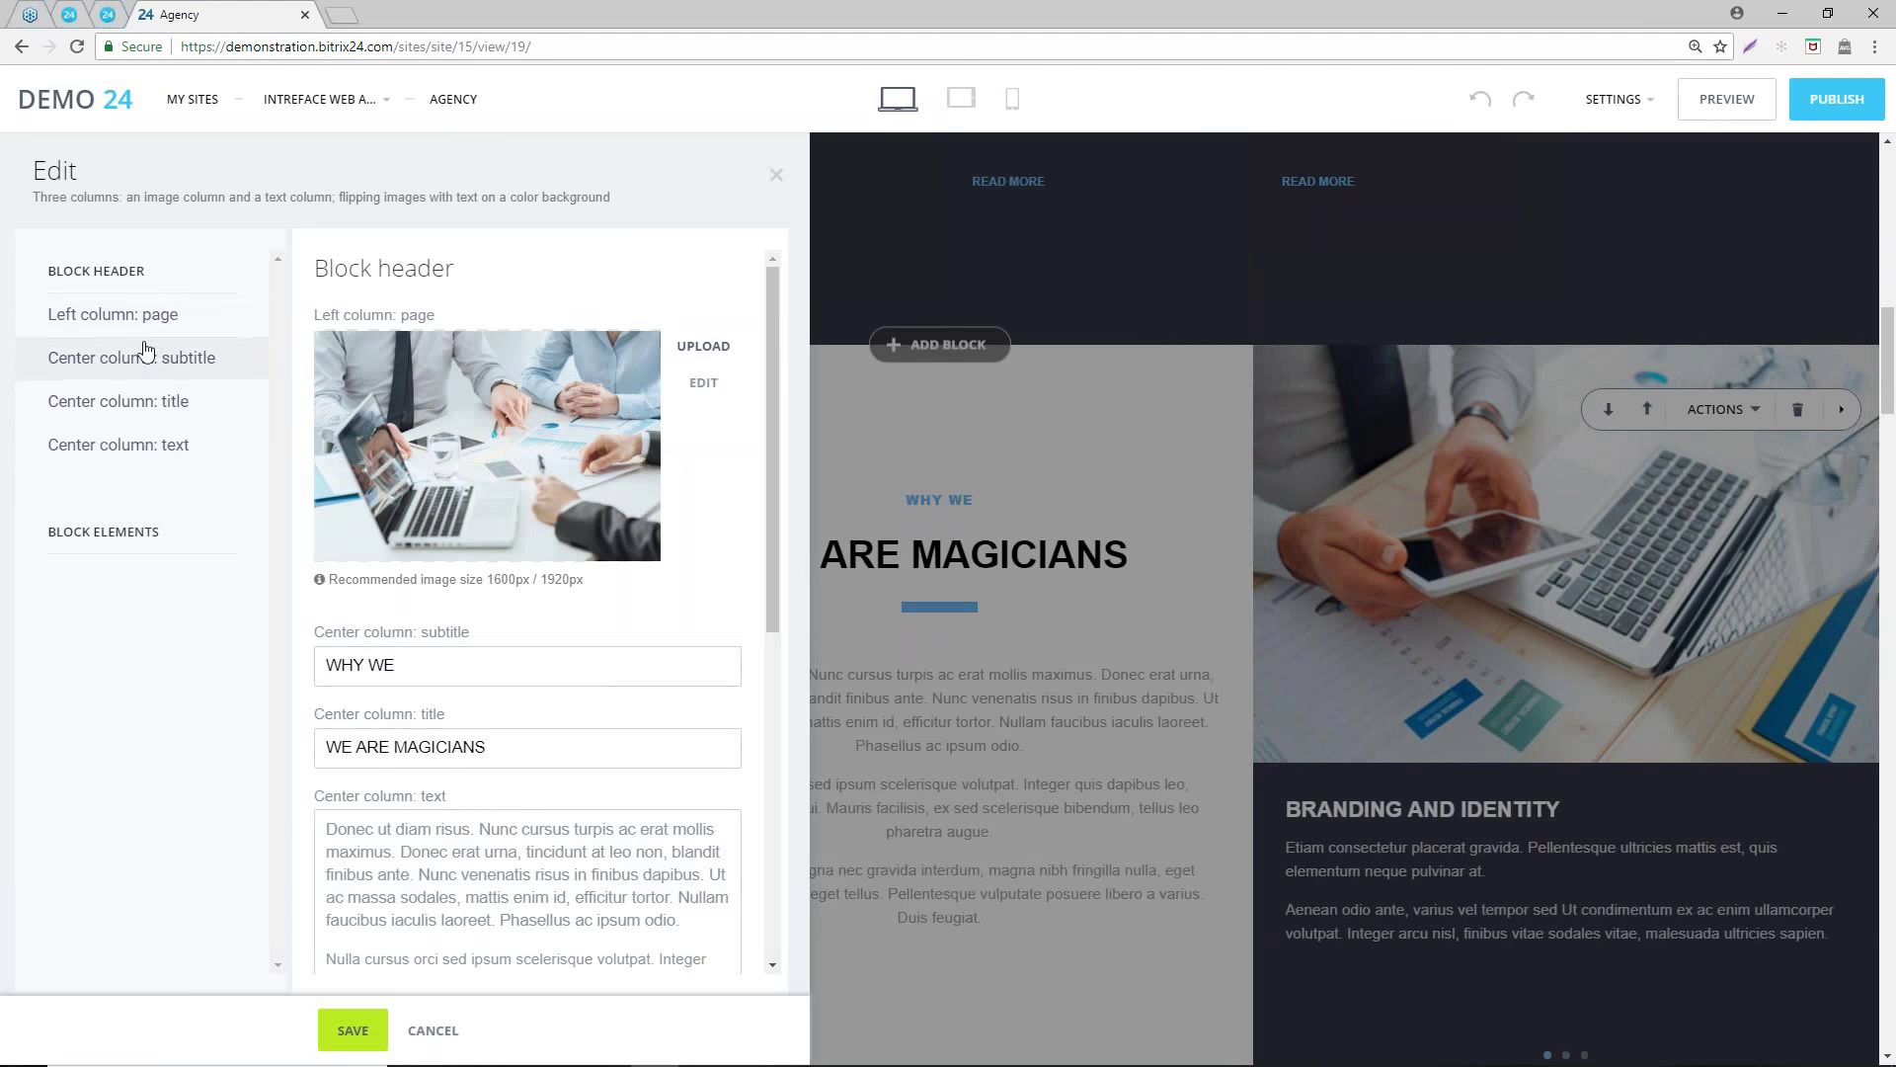
left_click(160, 364)
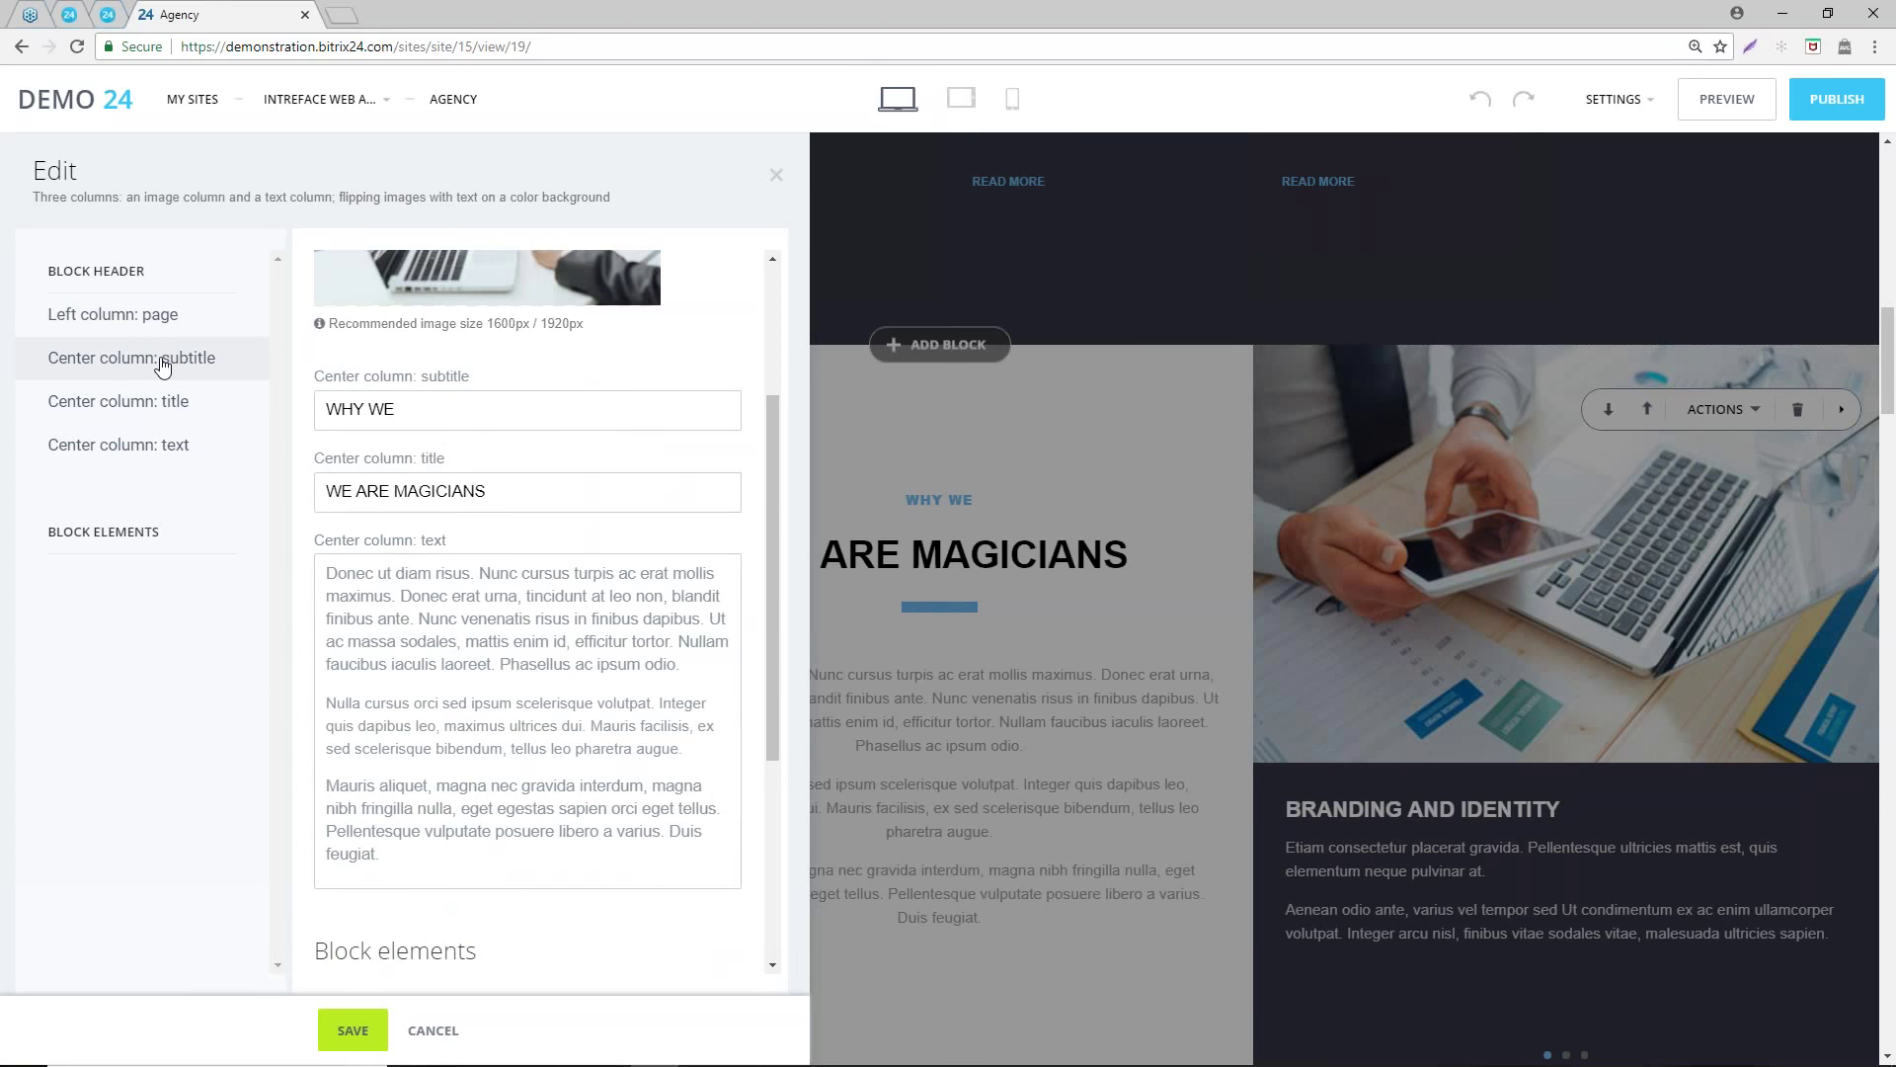
left_click(153, 405)
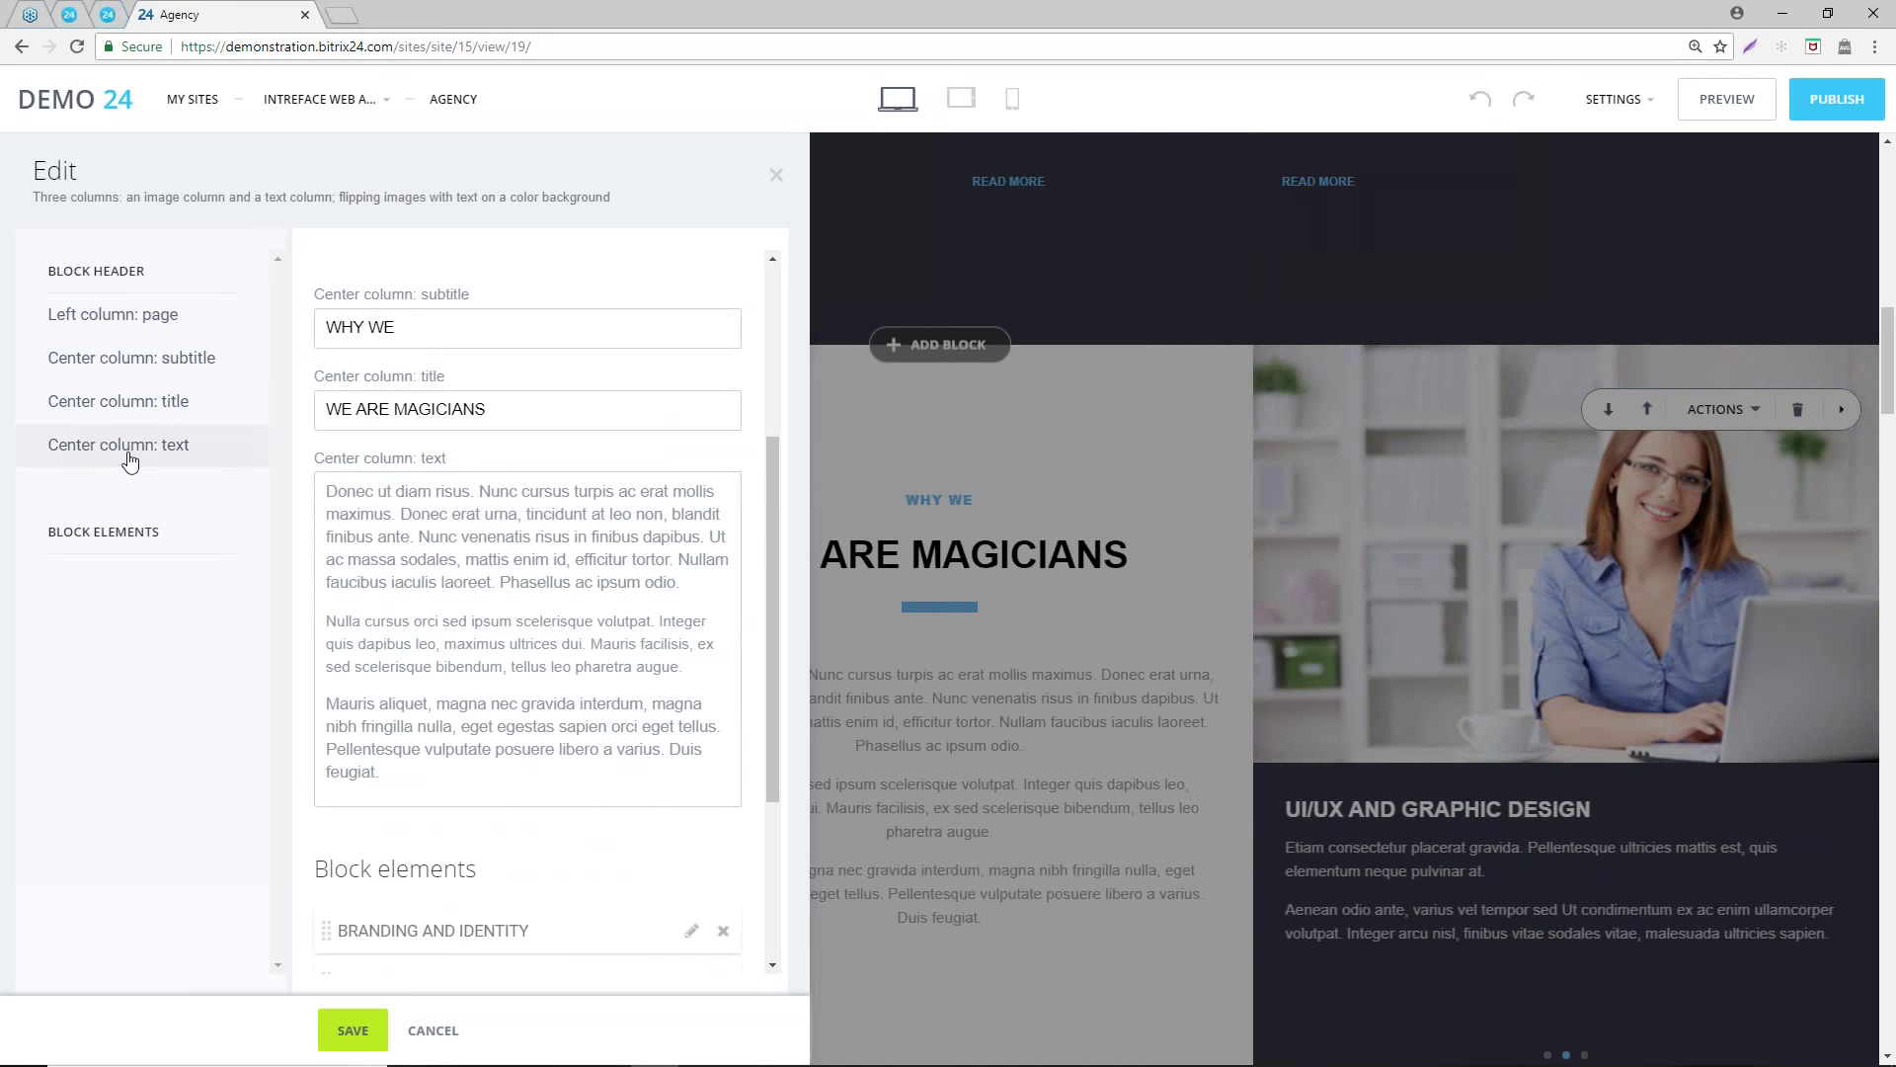
left_click(126, 446)
scroll(448, 626, "down", 3)
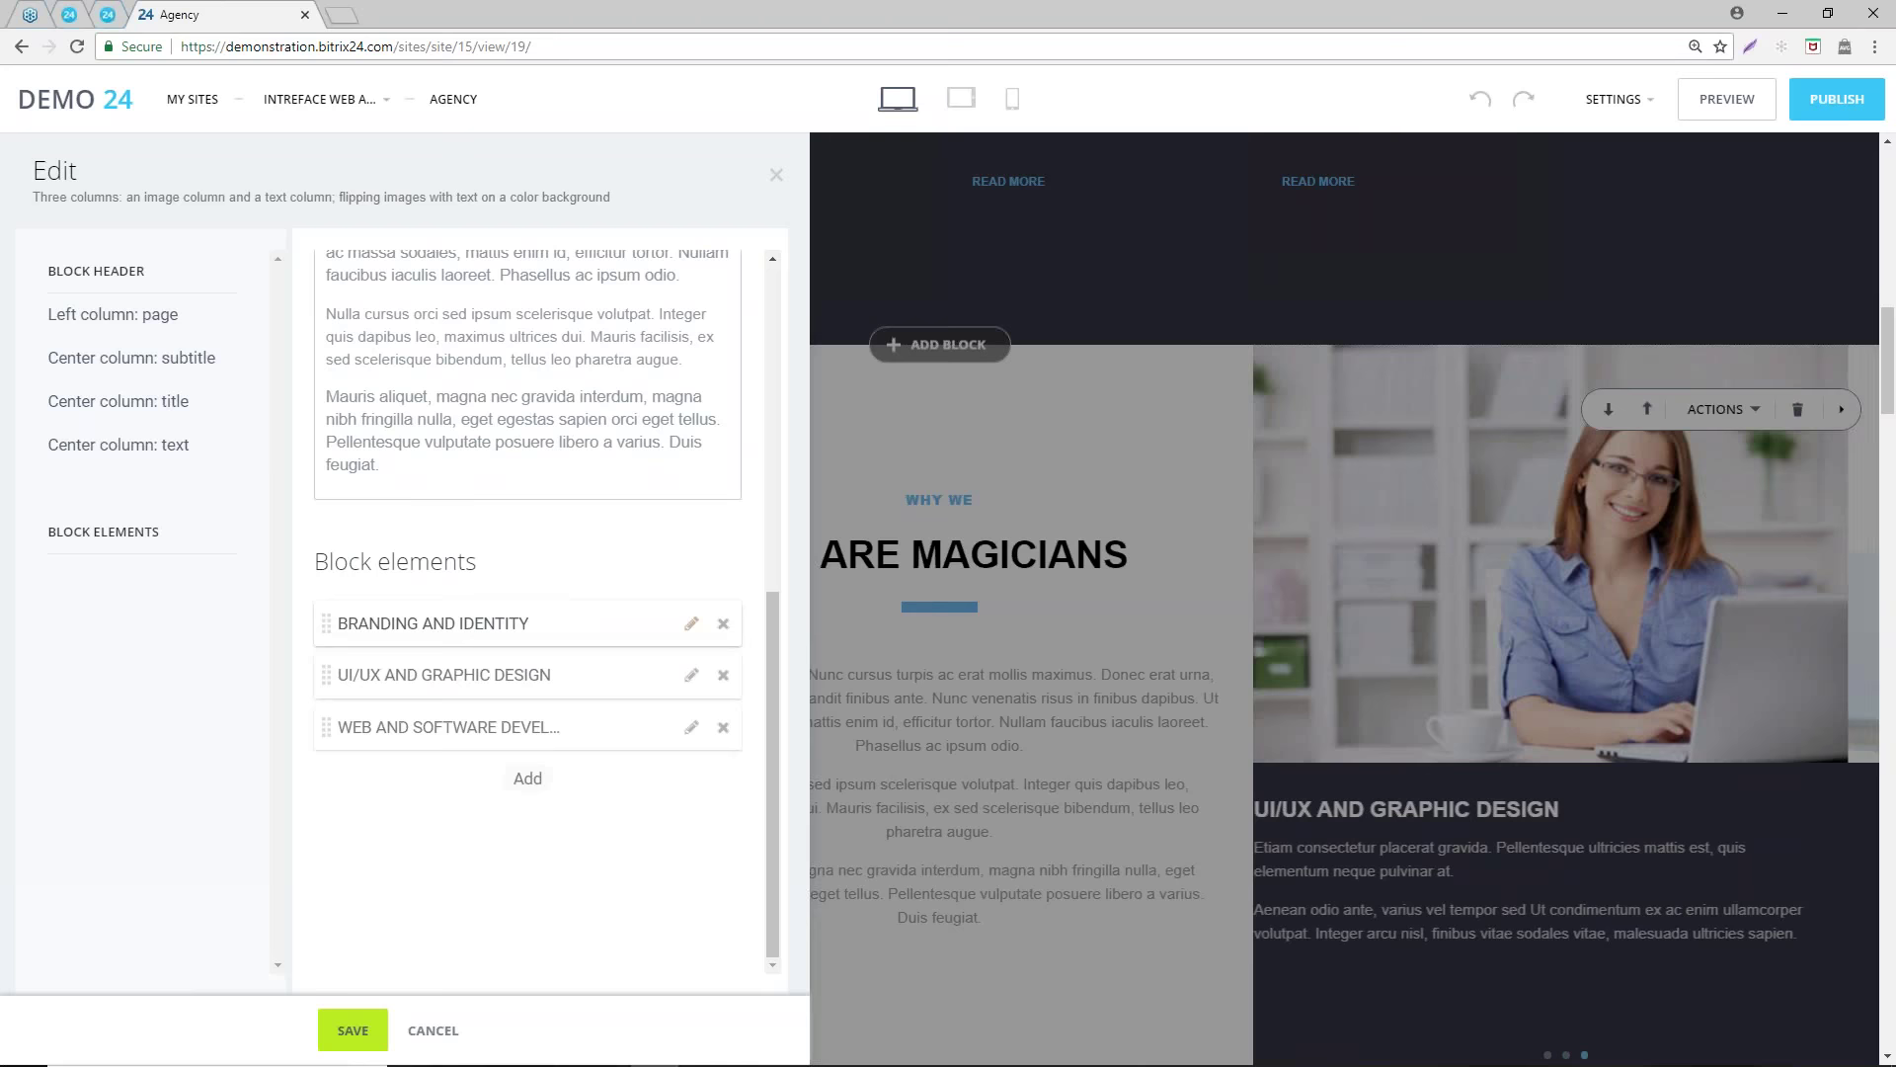
left_click(499, 610)
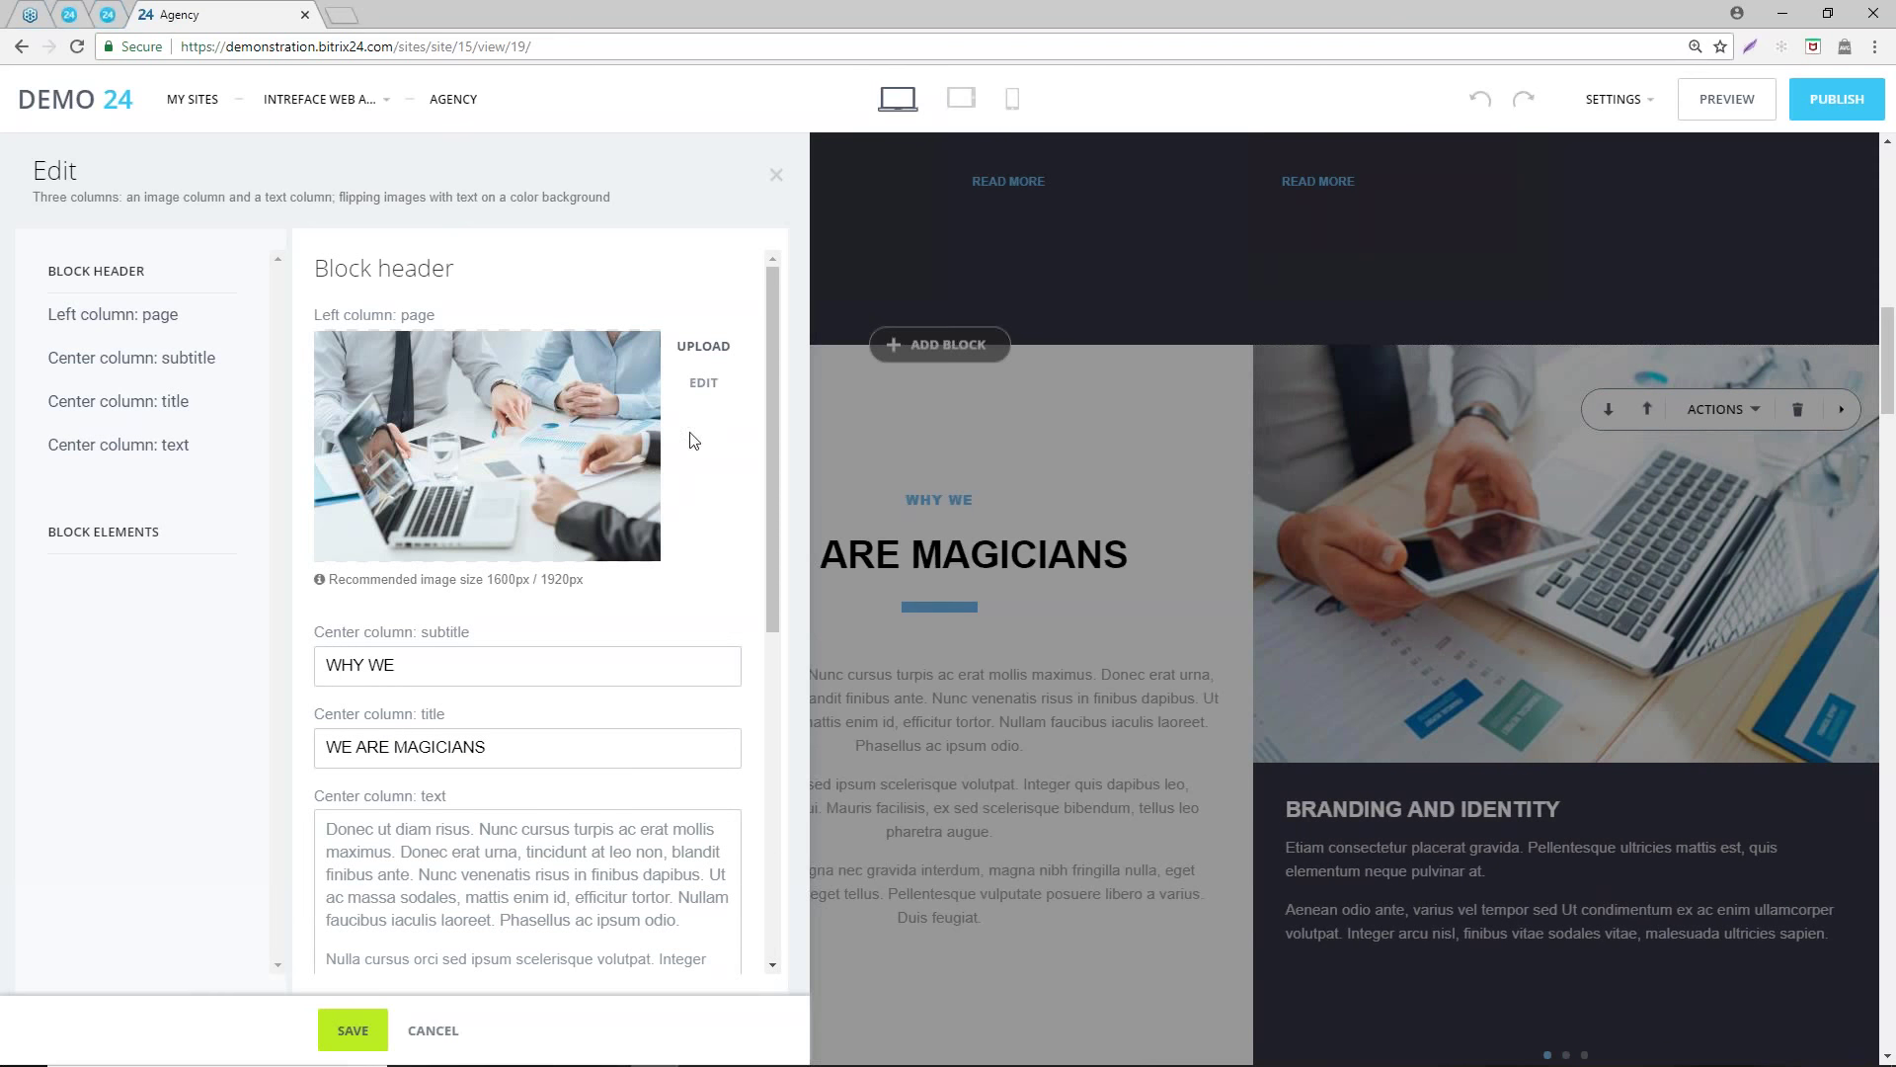
- Browse the Unsplash photos offered for the left column image and close the image search without inserting one
left_click(697, 355)
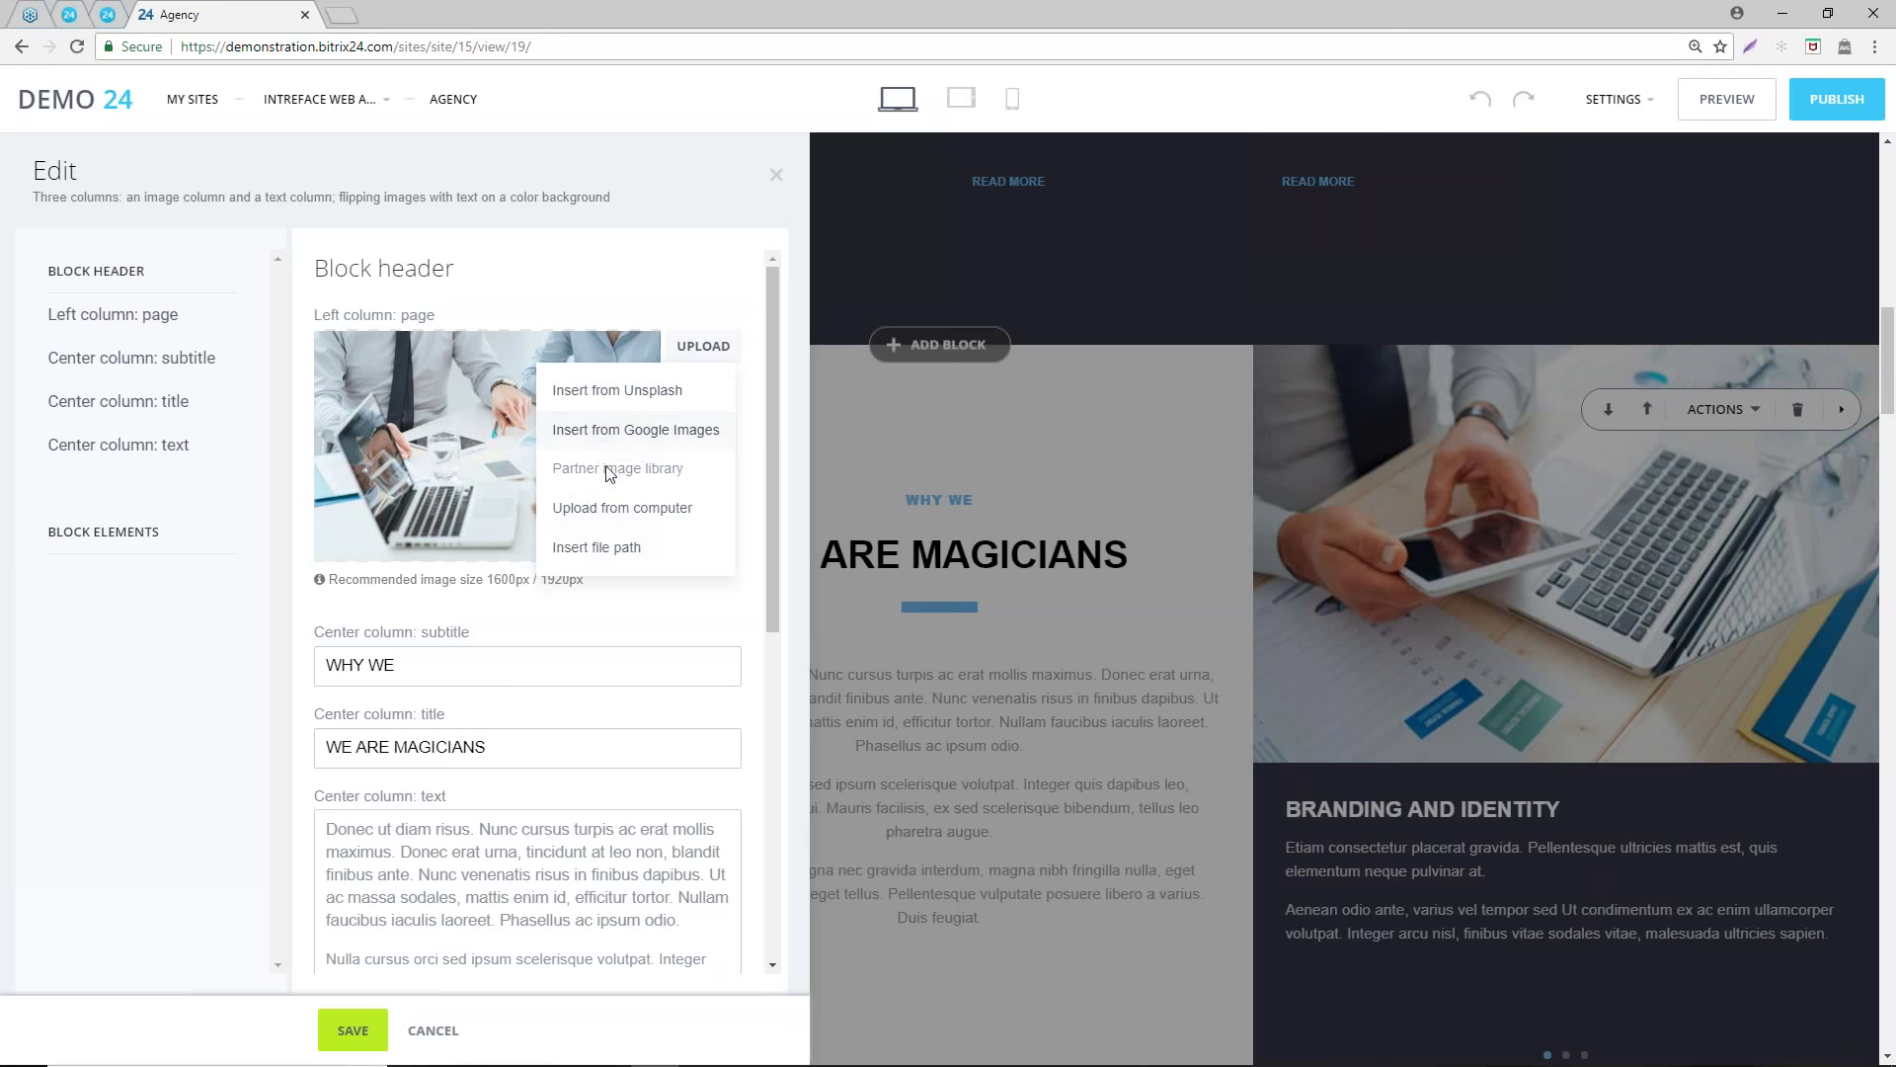
left_click(603, 397)
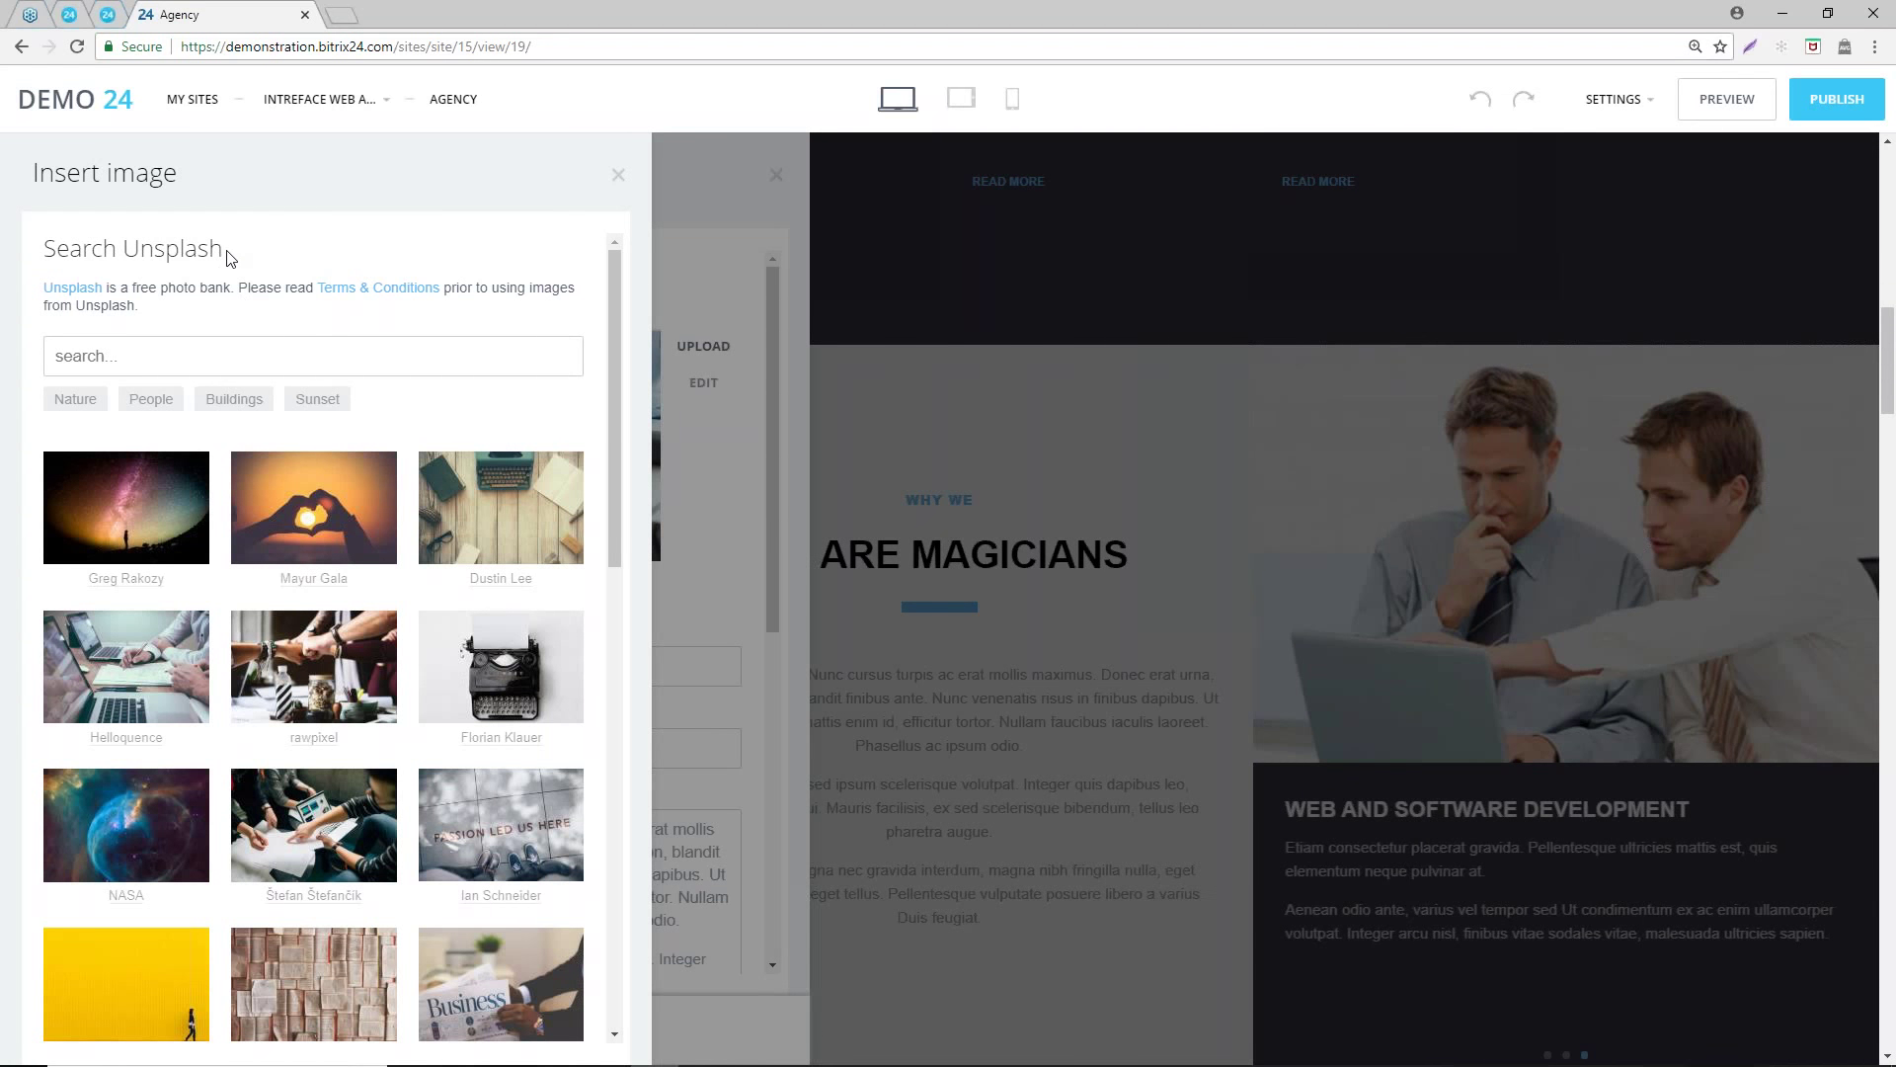
left_click_drag(227, 256, 62, 253)
left_click(296, 262)
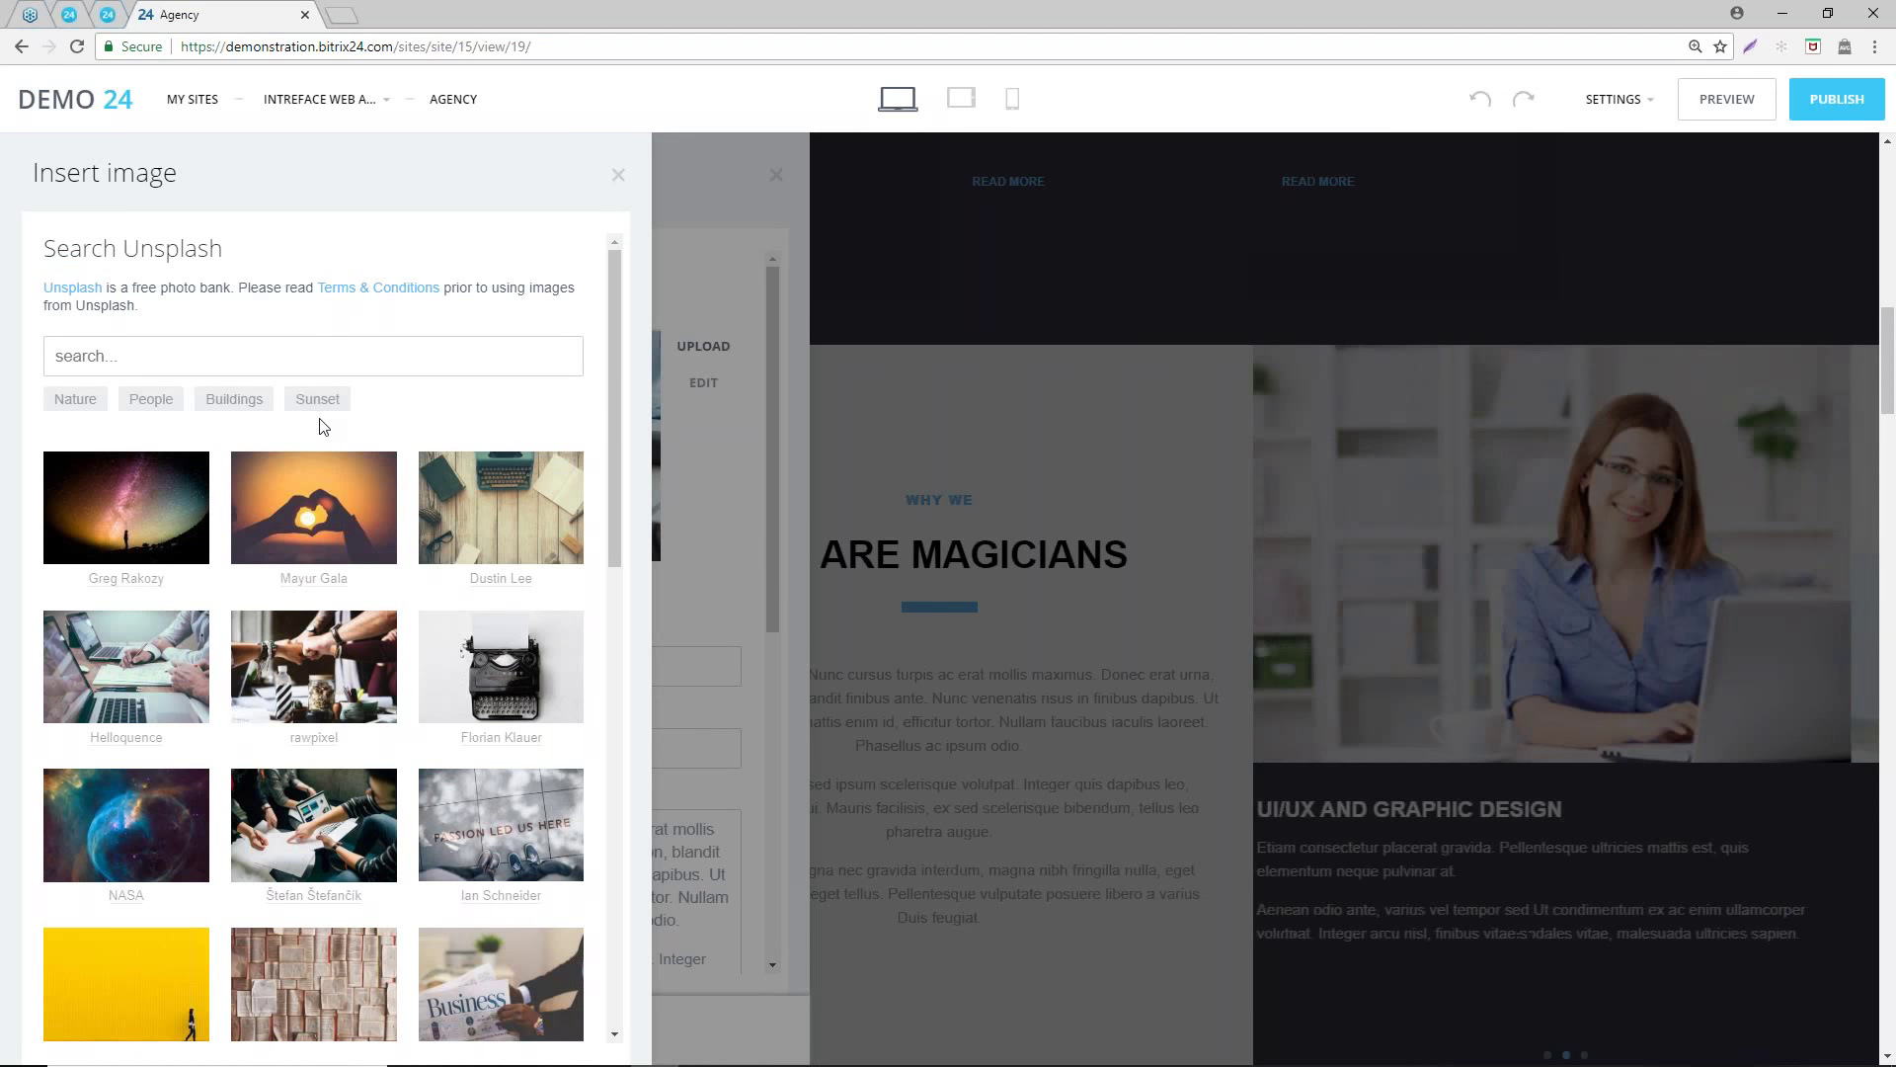
scroll(313, 449, "down", 2)
scroll(316, 415, "down", 5)
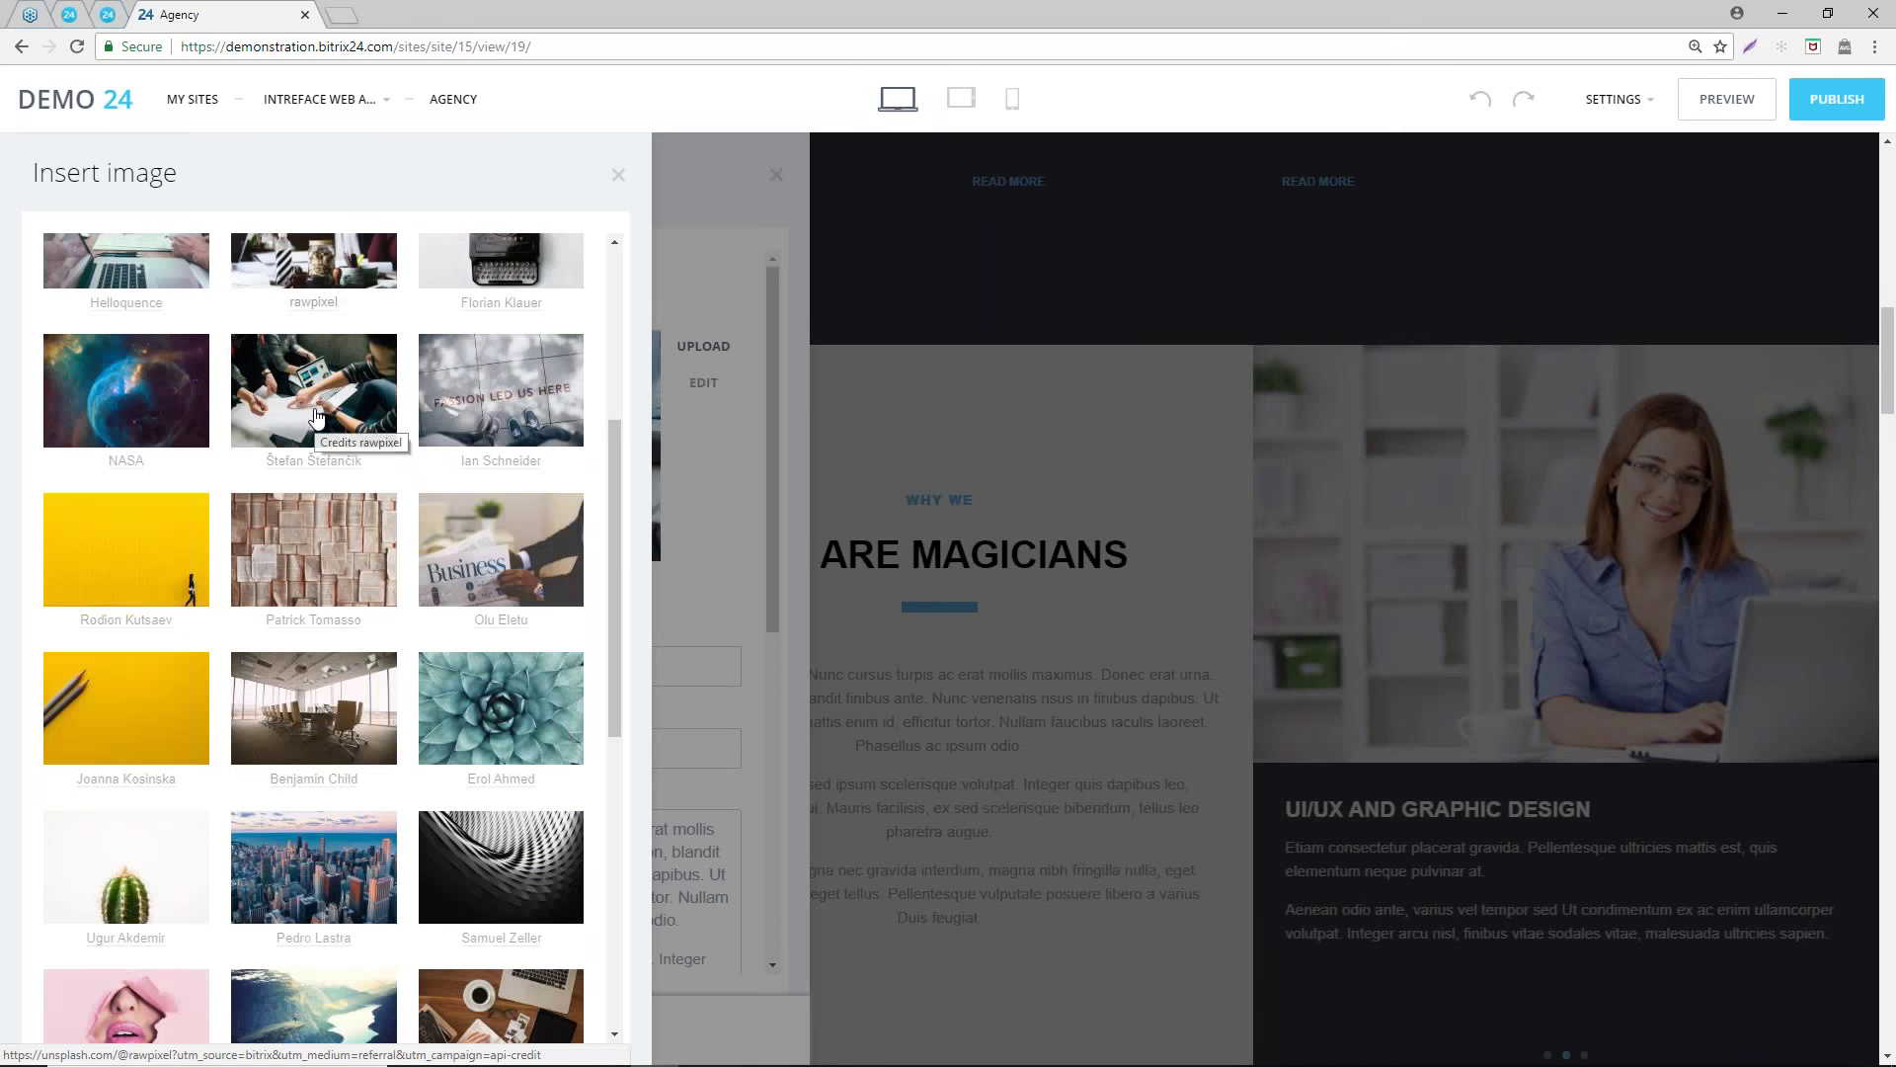
scroll(316, 425, "down", 1)
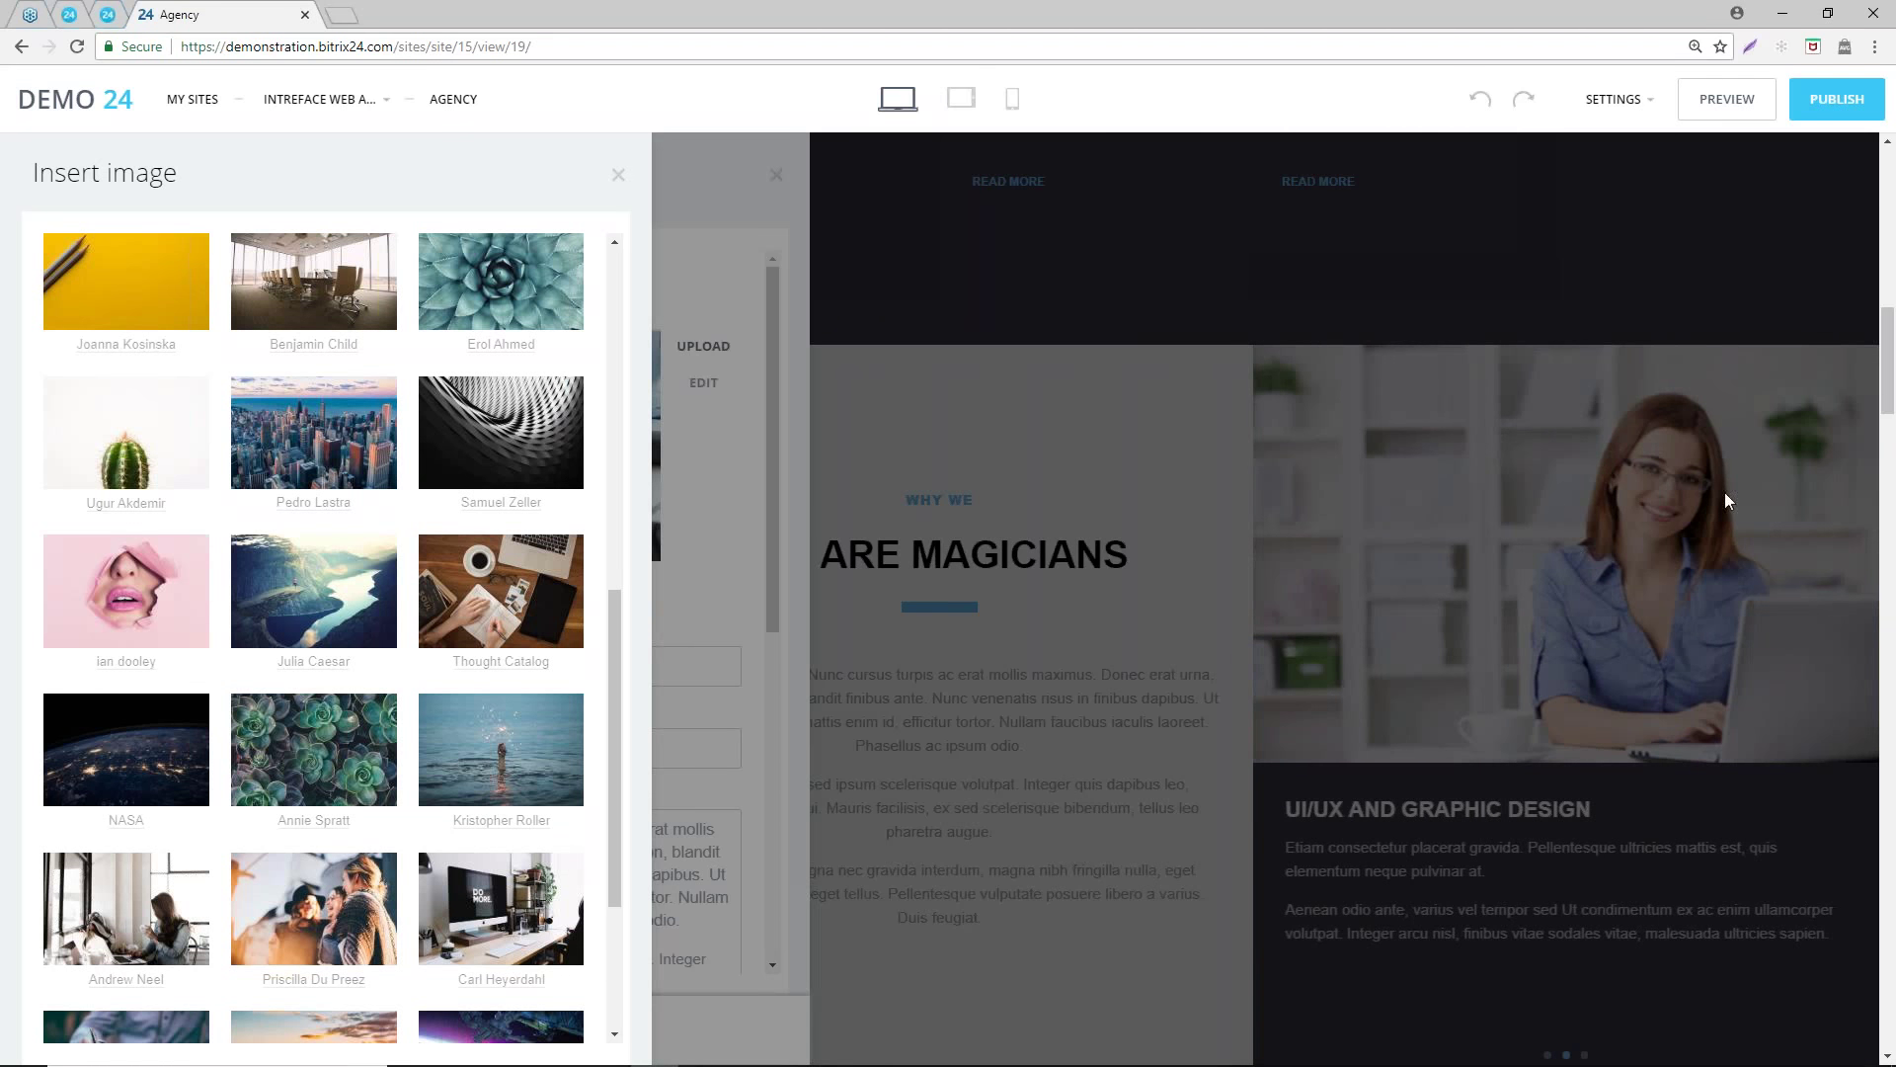
scroll(501, 692, "down", 2)
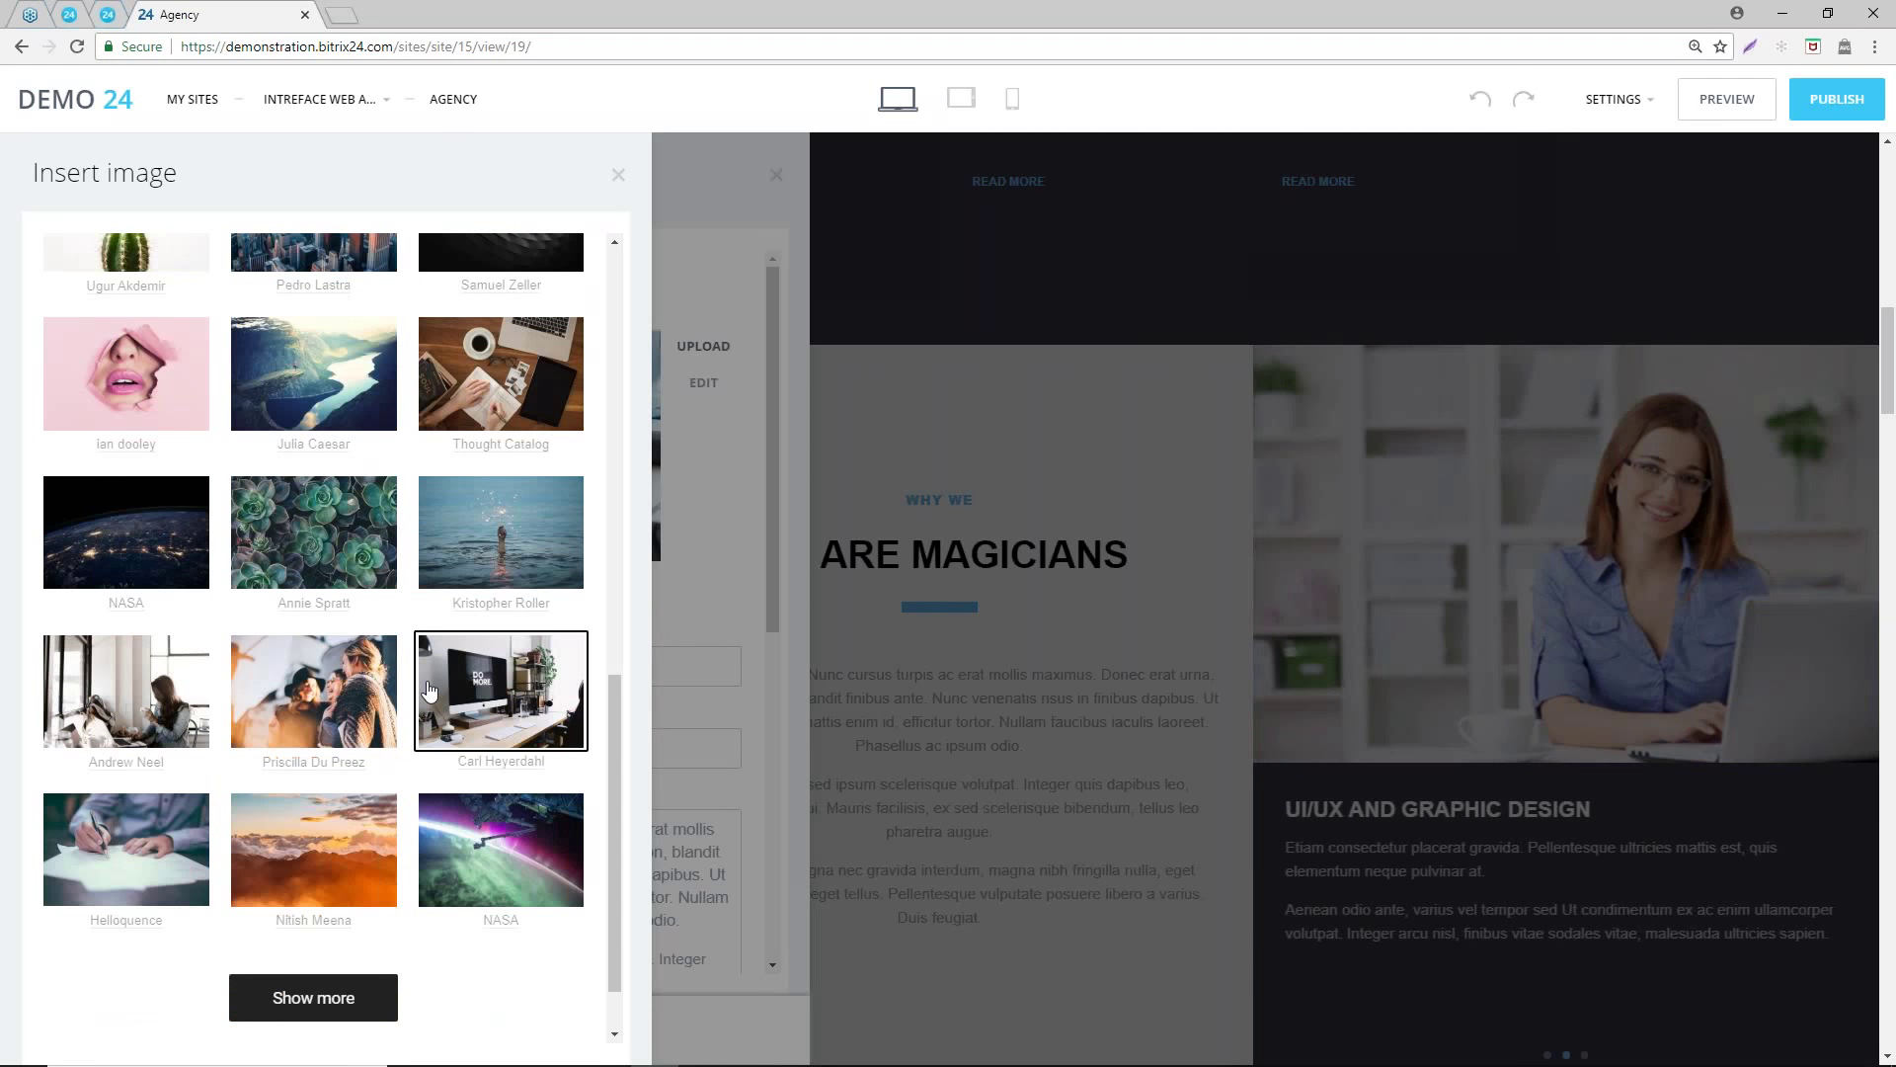
scroll(424, 691, "up", 10)
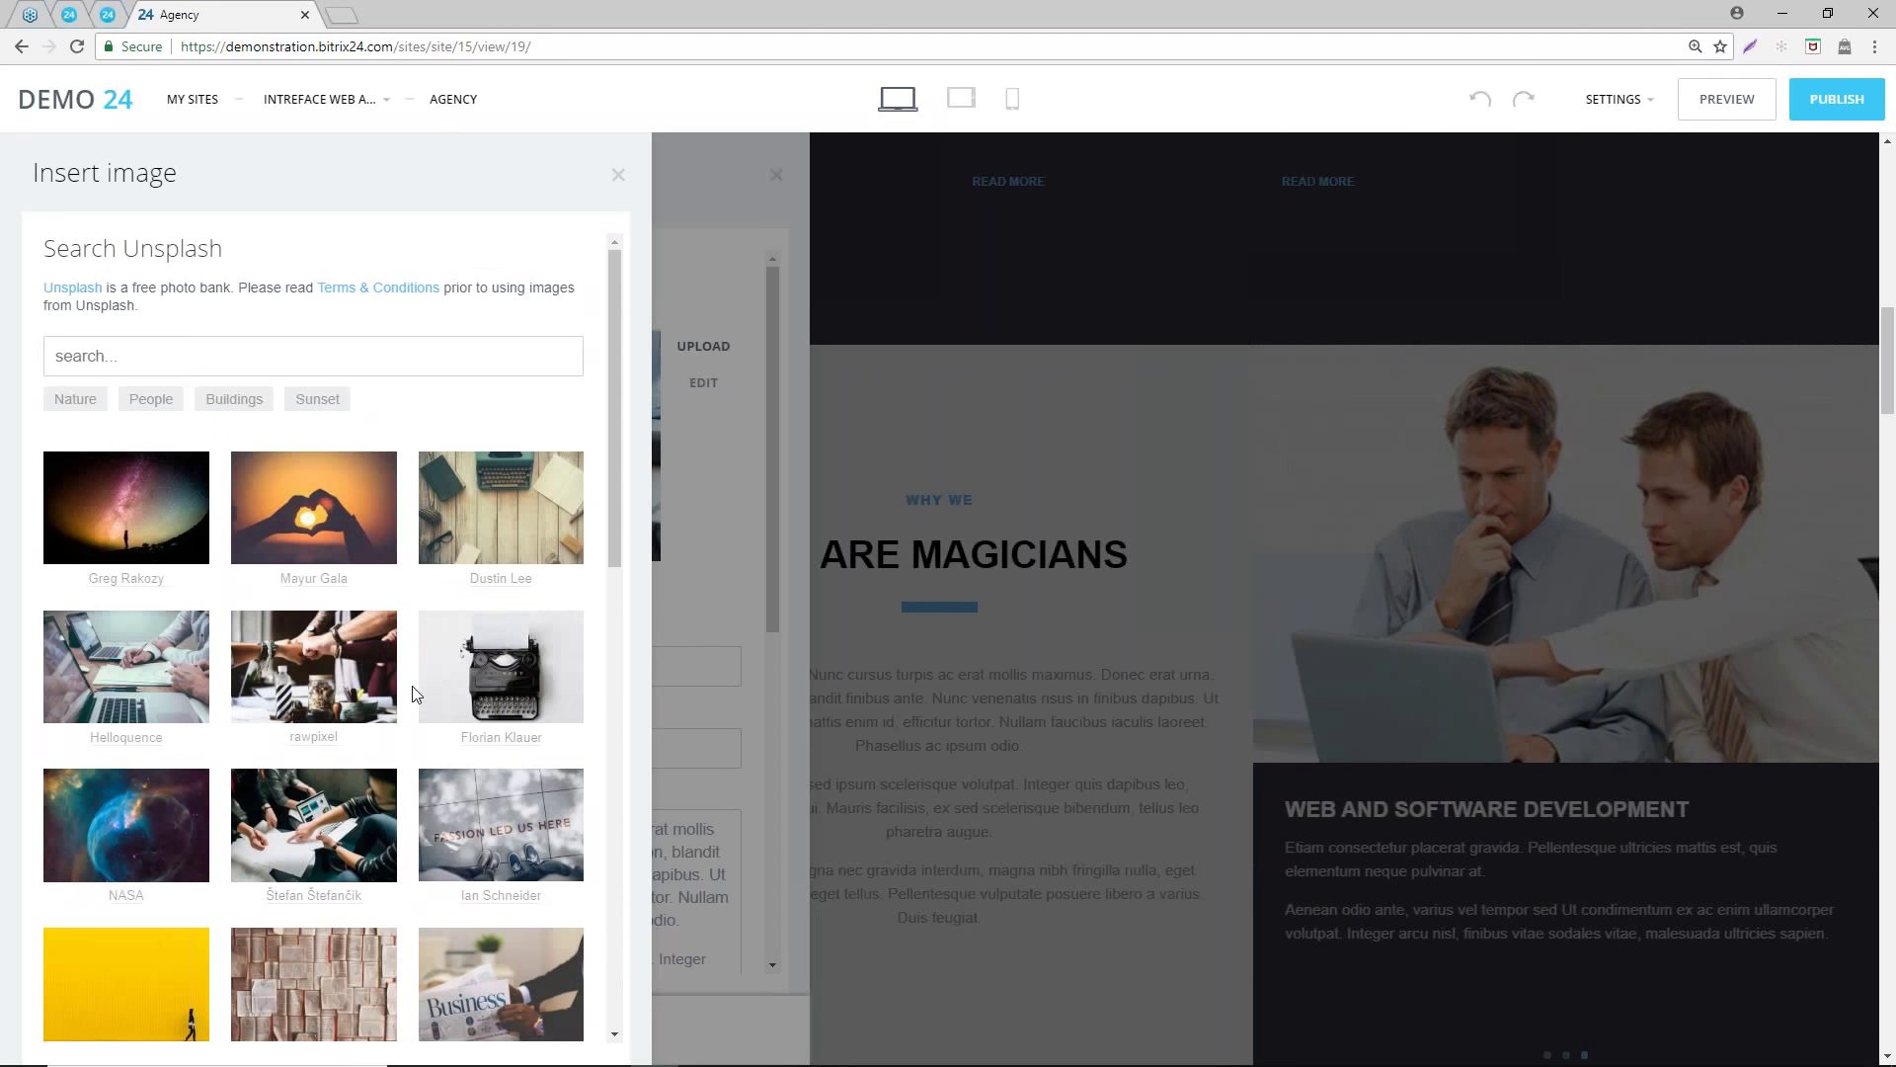
left_click(618, 175)
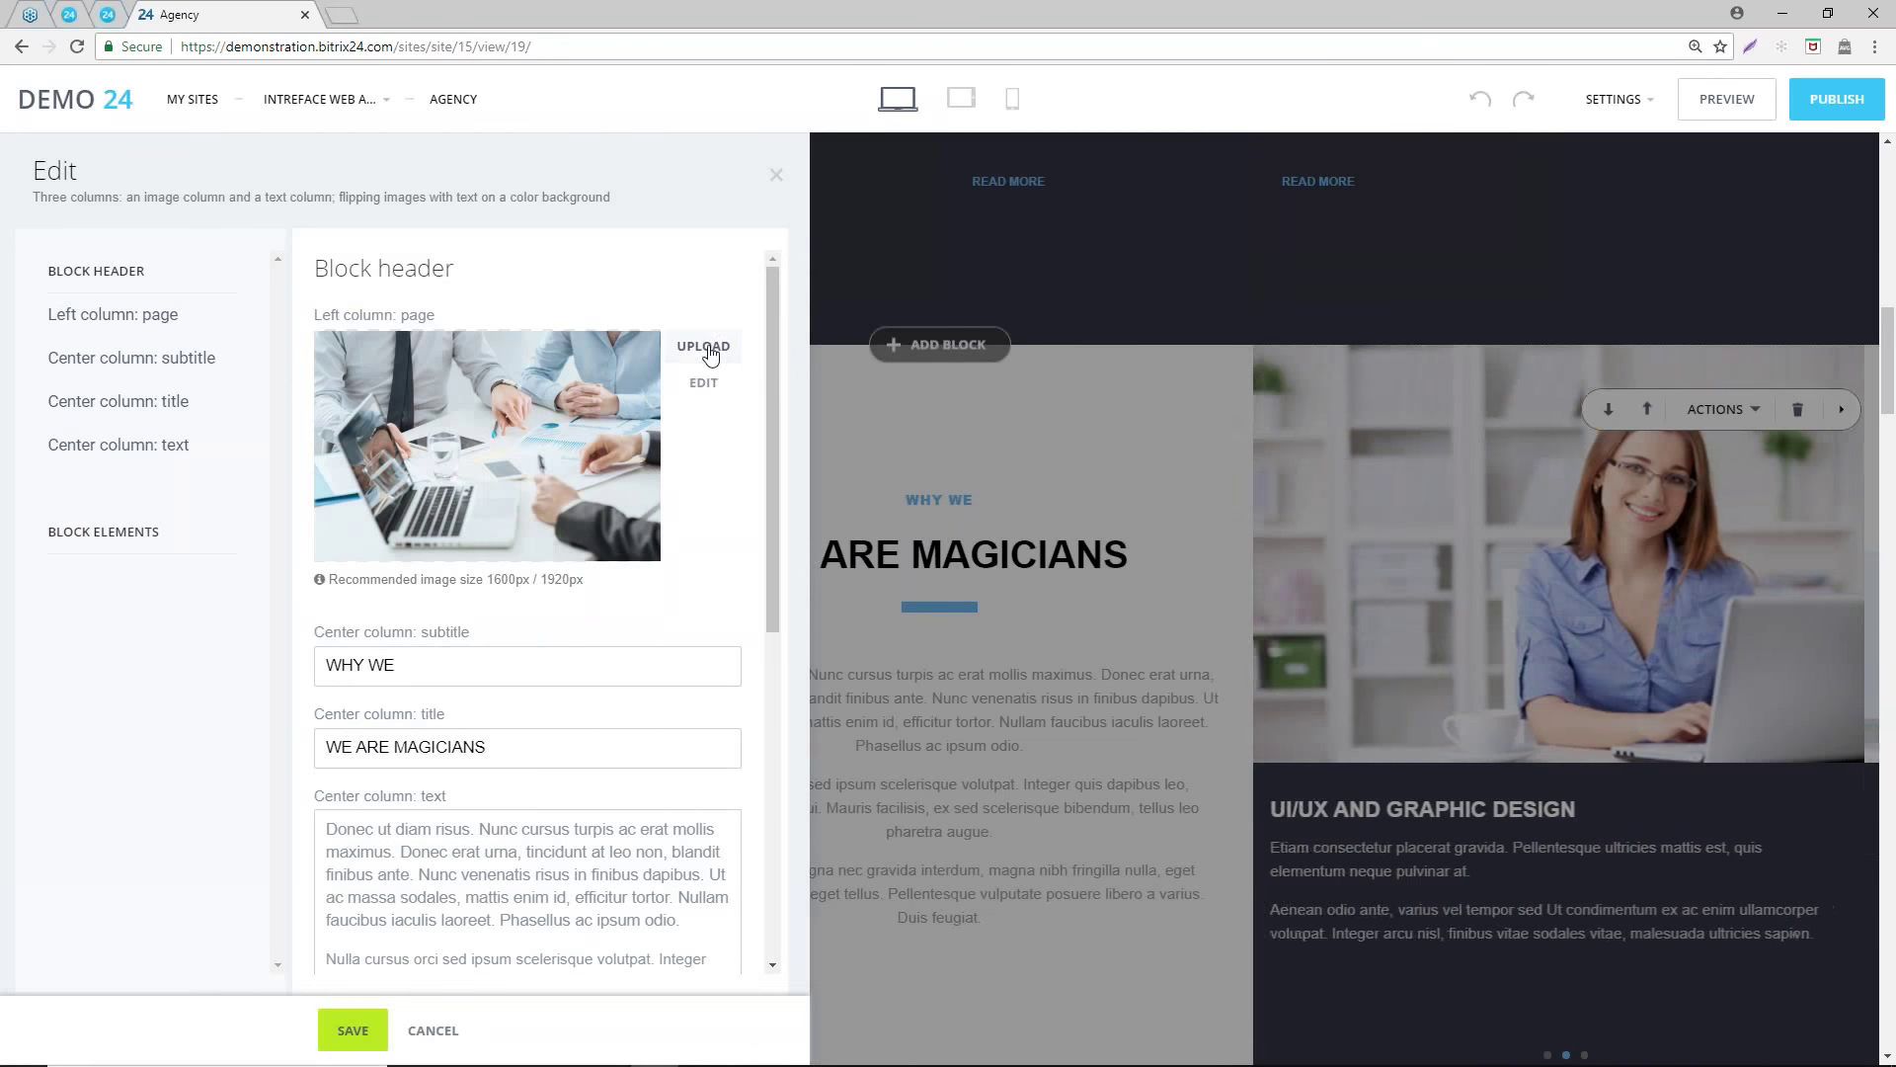
- Review the left column image's upload sources and recommended size, closing the block editor without saving
left_click(708, 348)
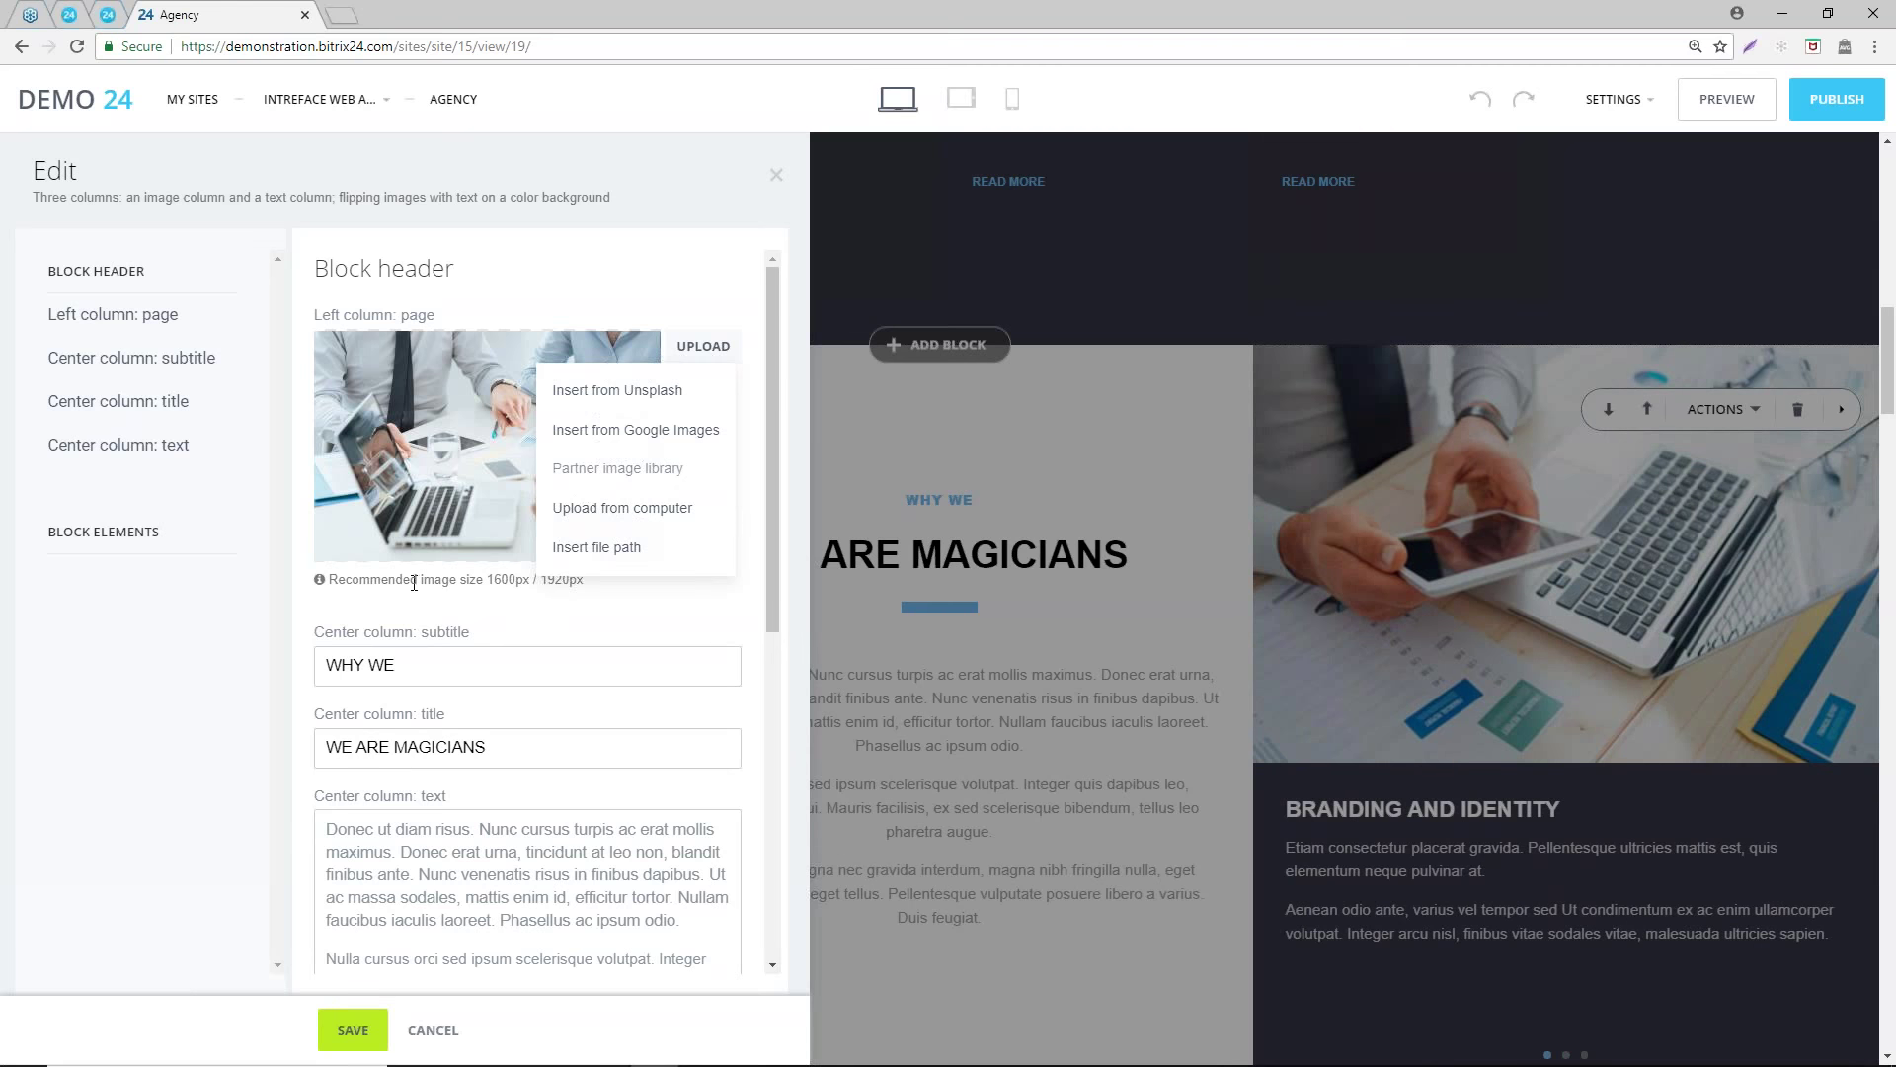
left_click(486, 580)
left_click_drag(497, 582, 583, 580)
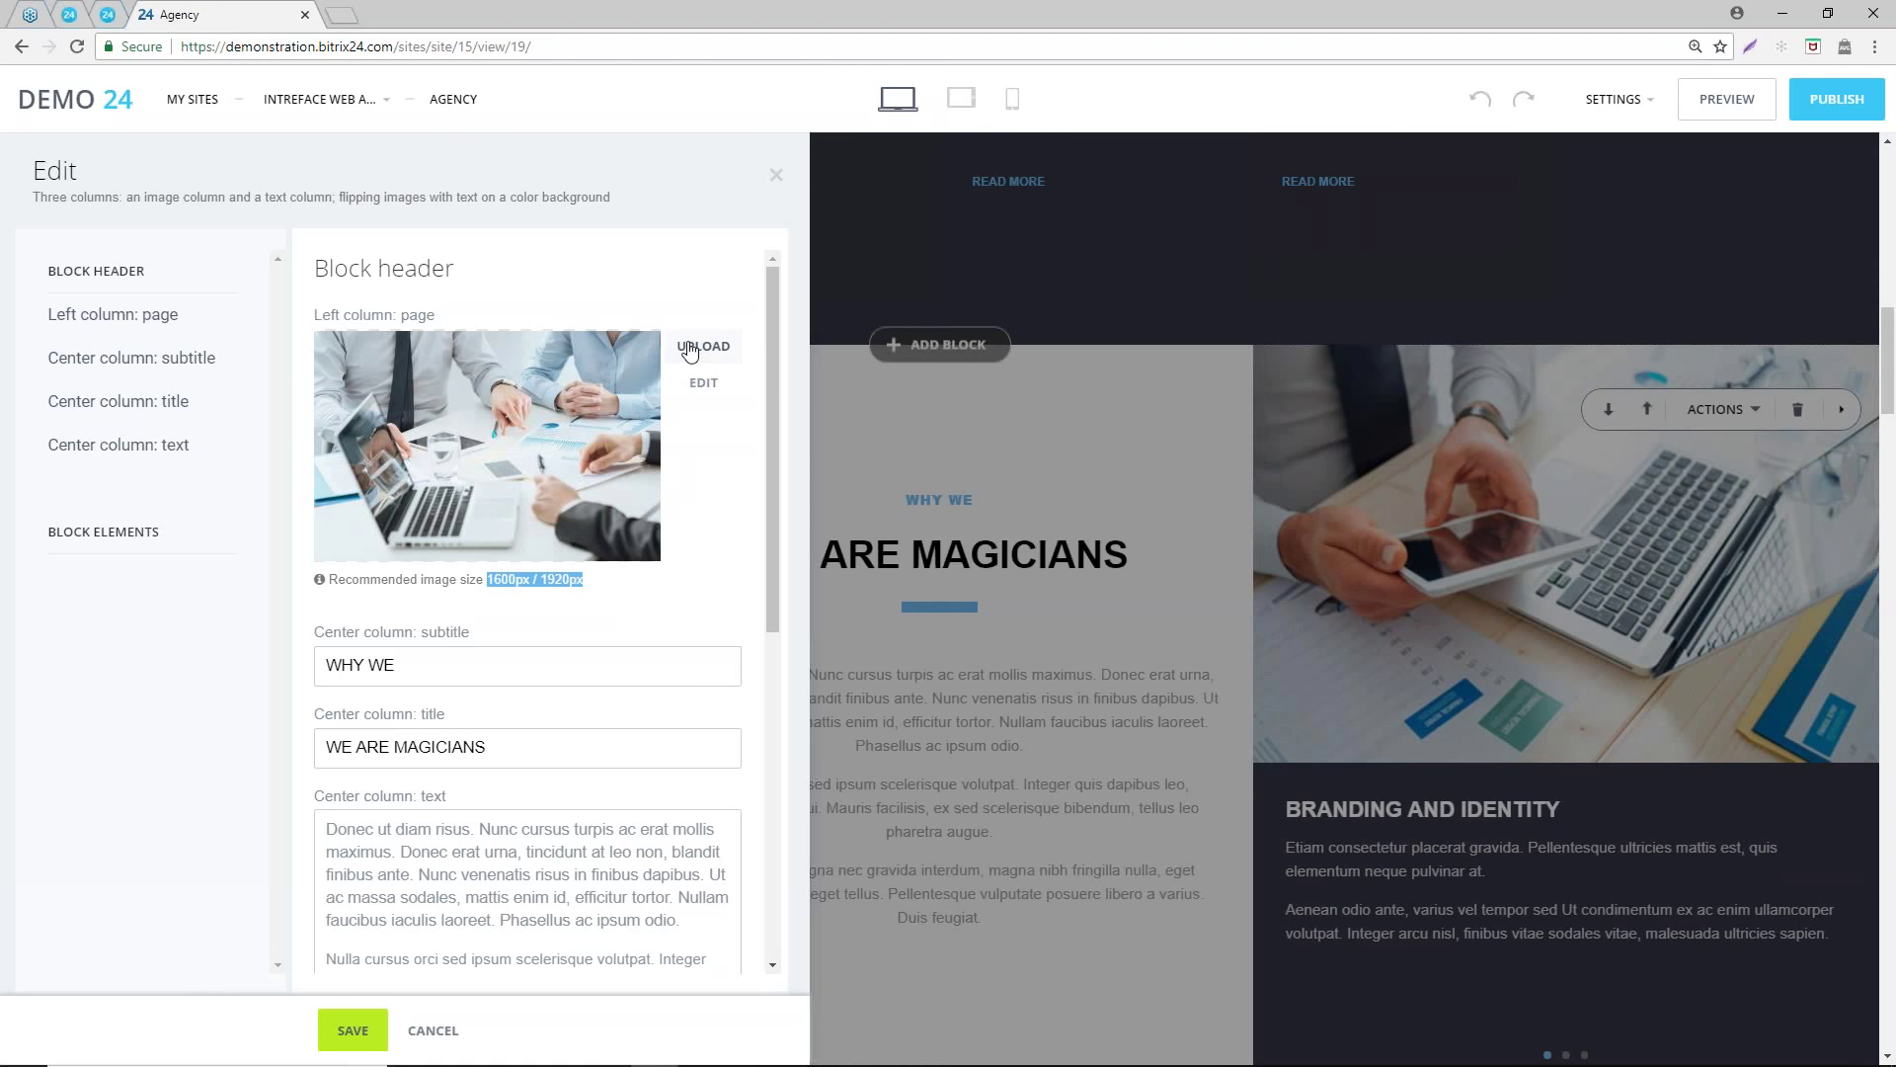
left_click(703, 345)
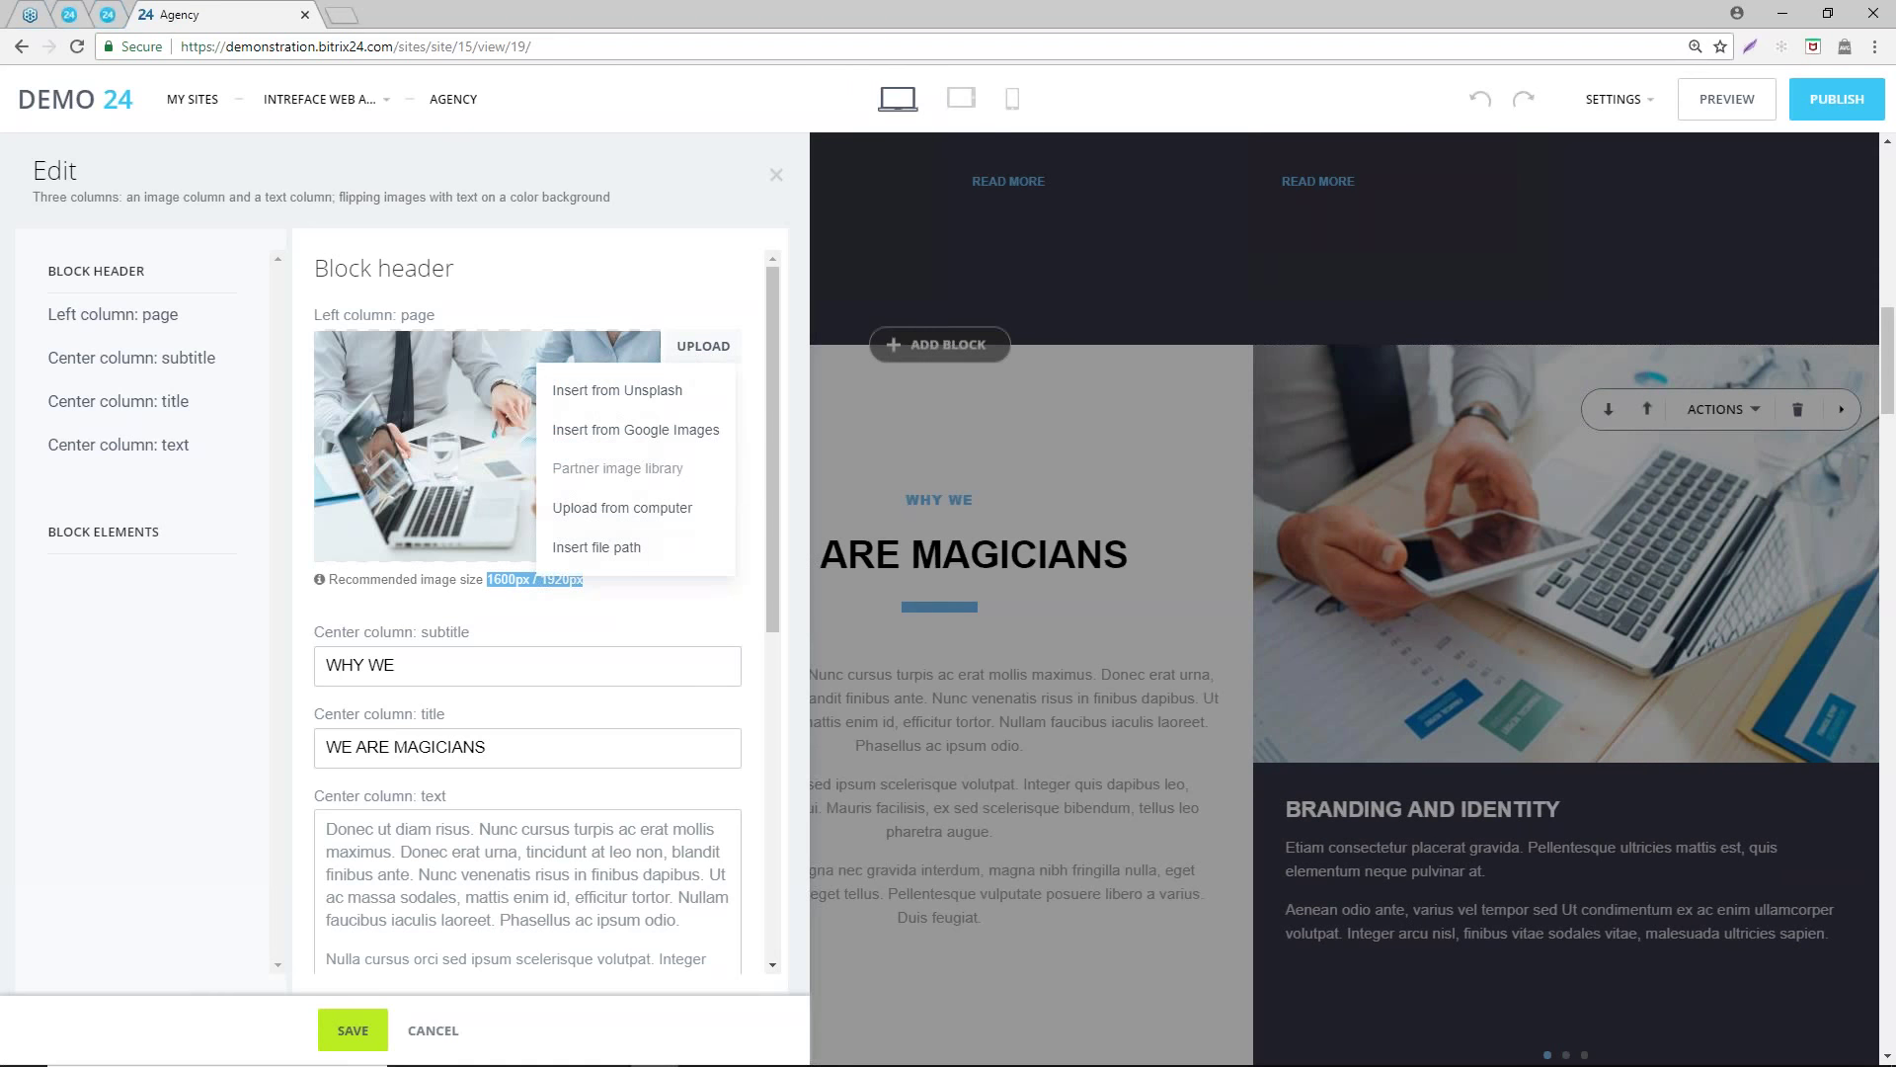
left_click(776, 178)
- Look through the page's blocks from We Are Magicians down to Our Advantages and return to the page header
scroll(1214, 780, "down", 6)
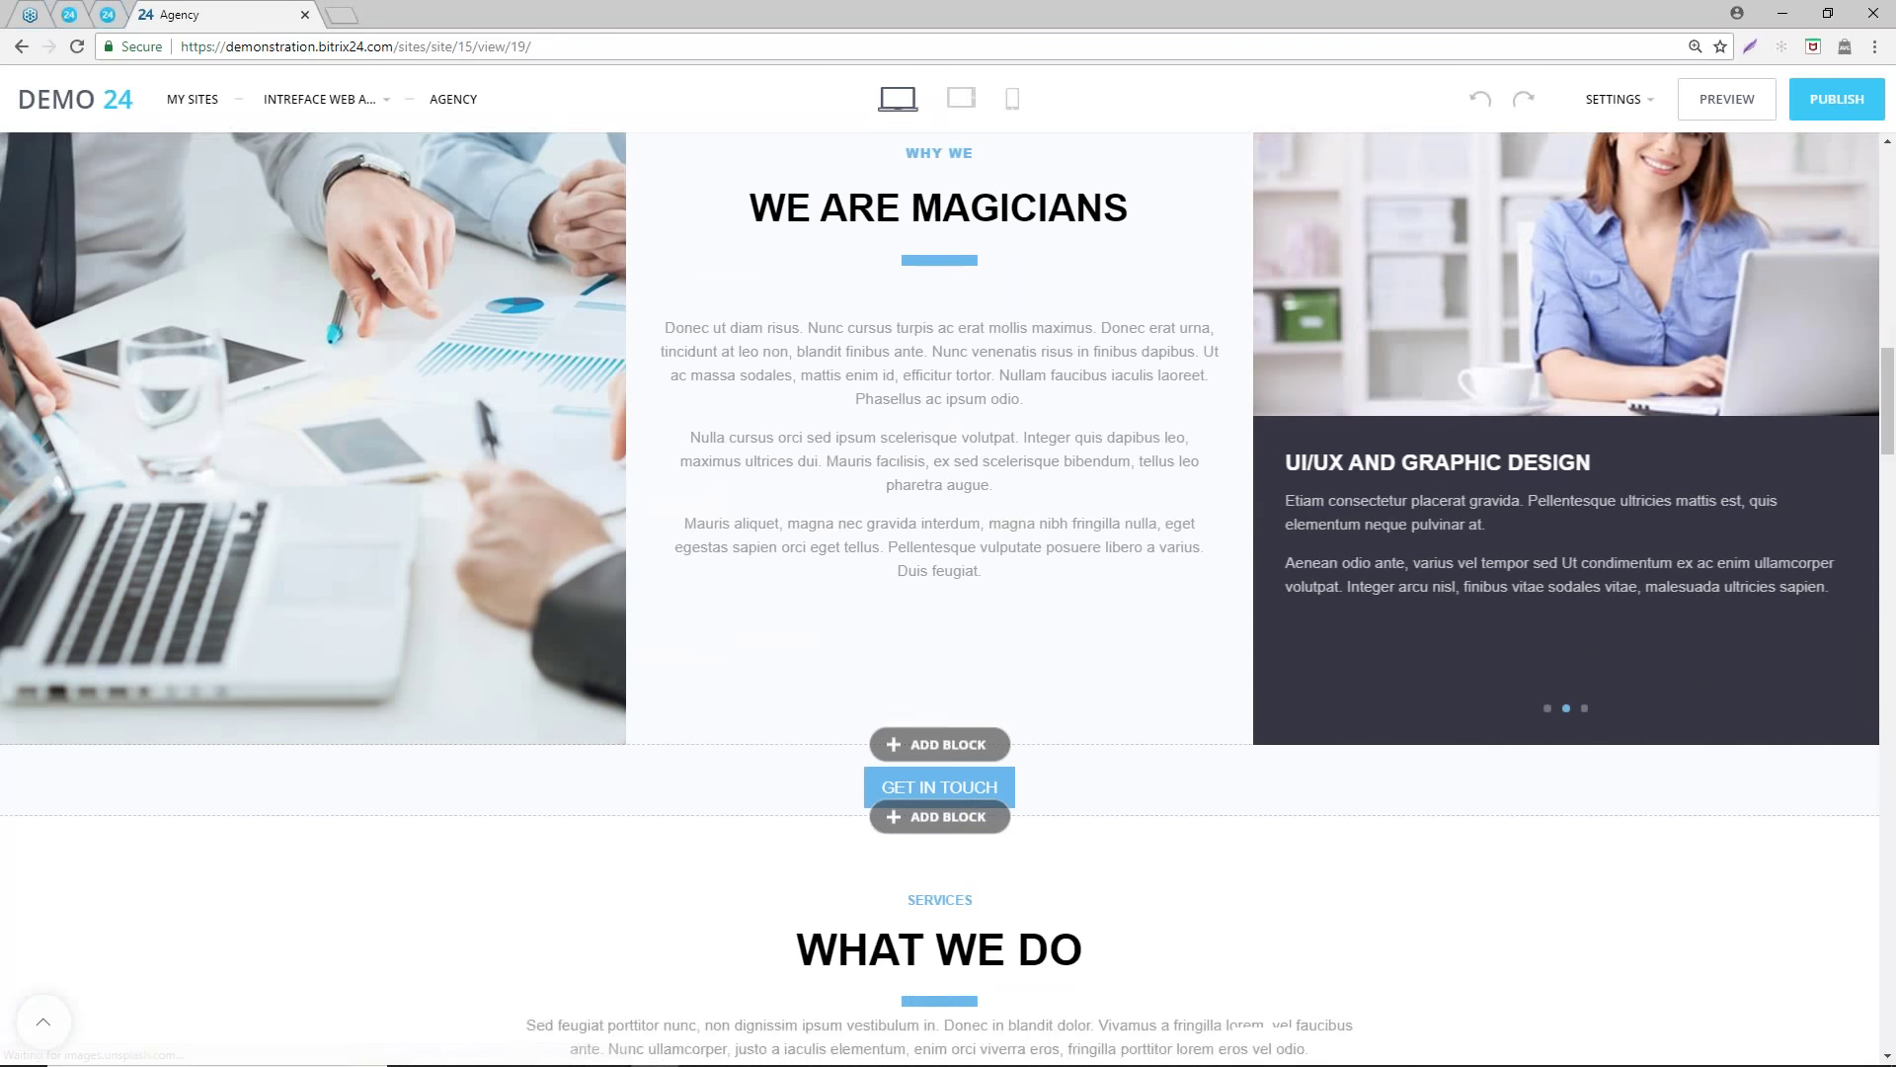
scroll(974, 605, "down", 5)
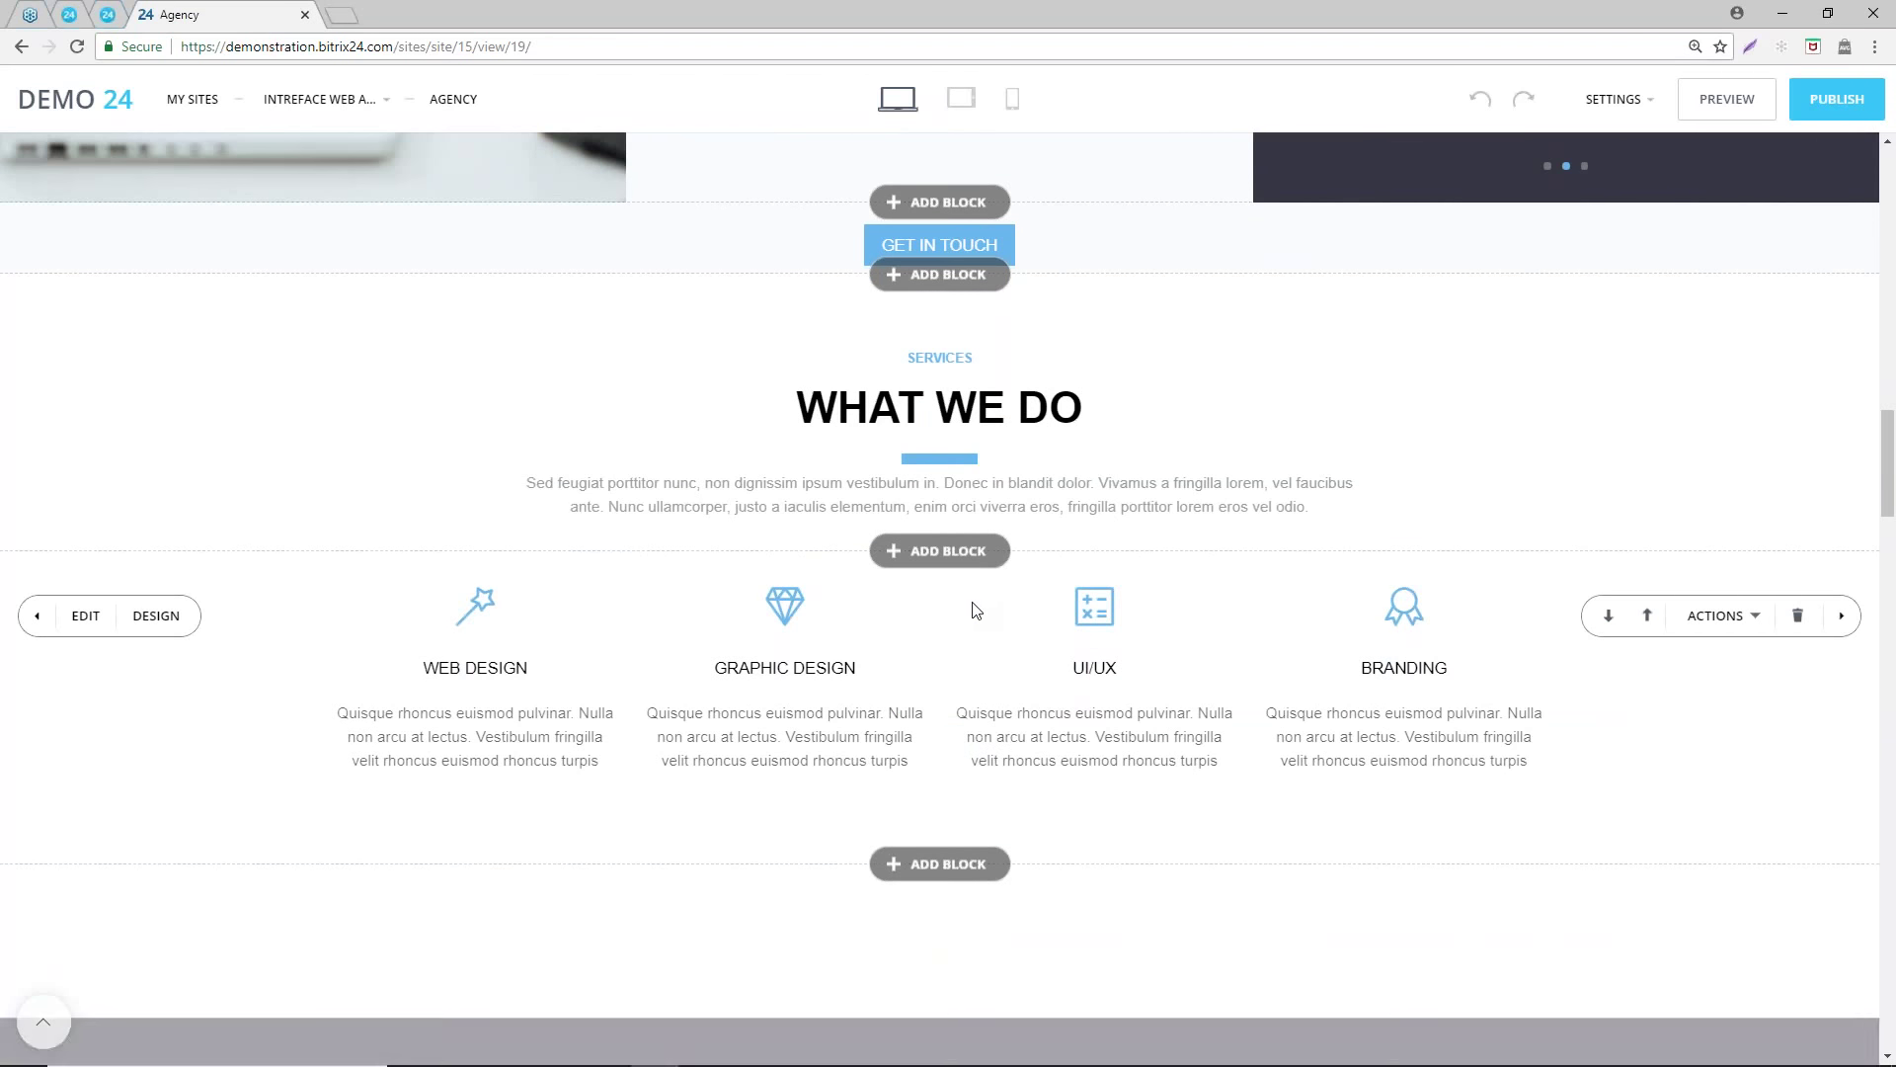
scroll(637, 555, "down", 5)
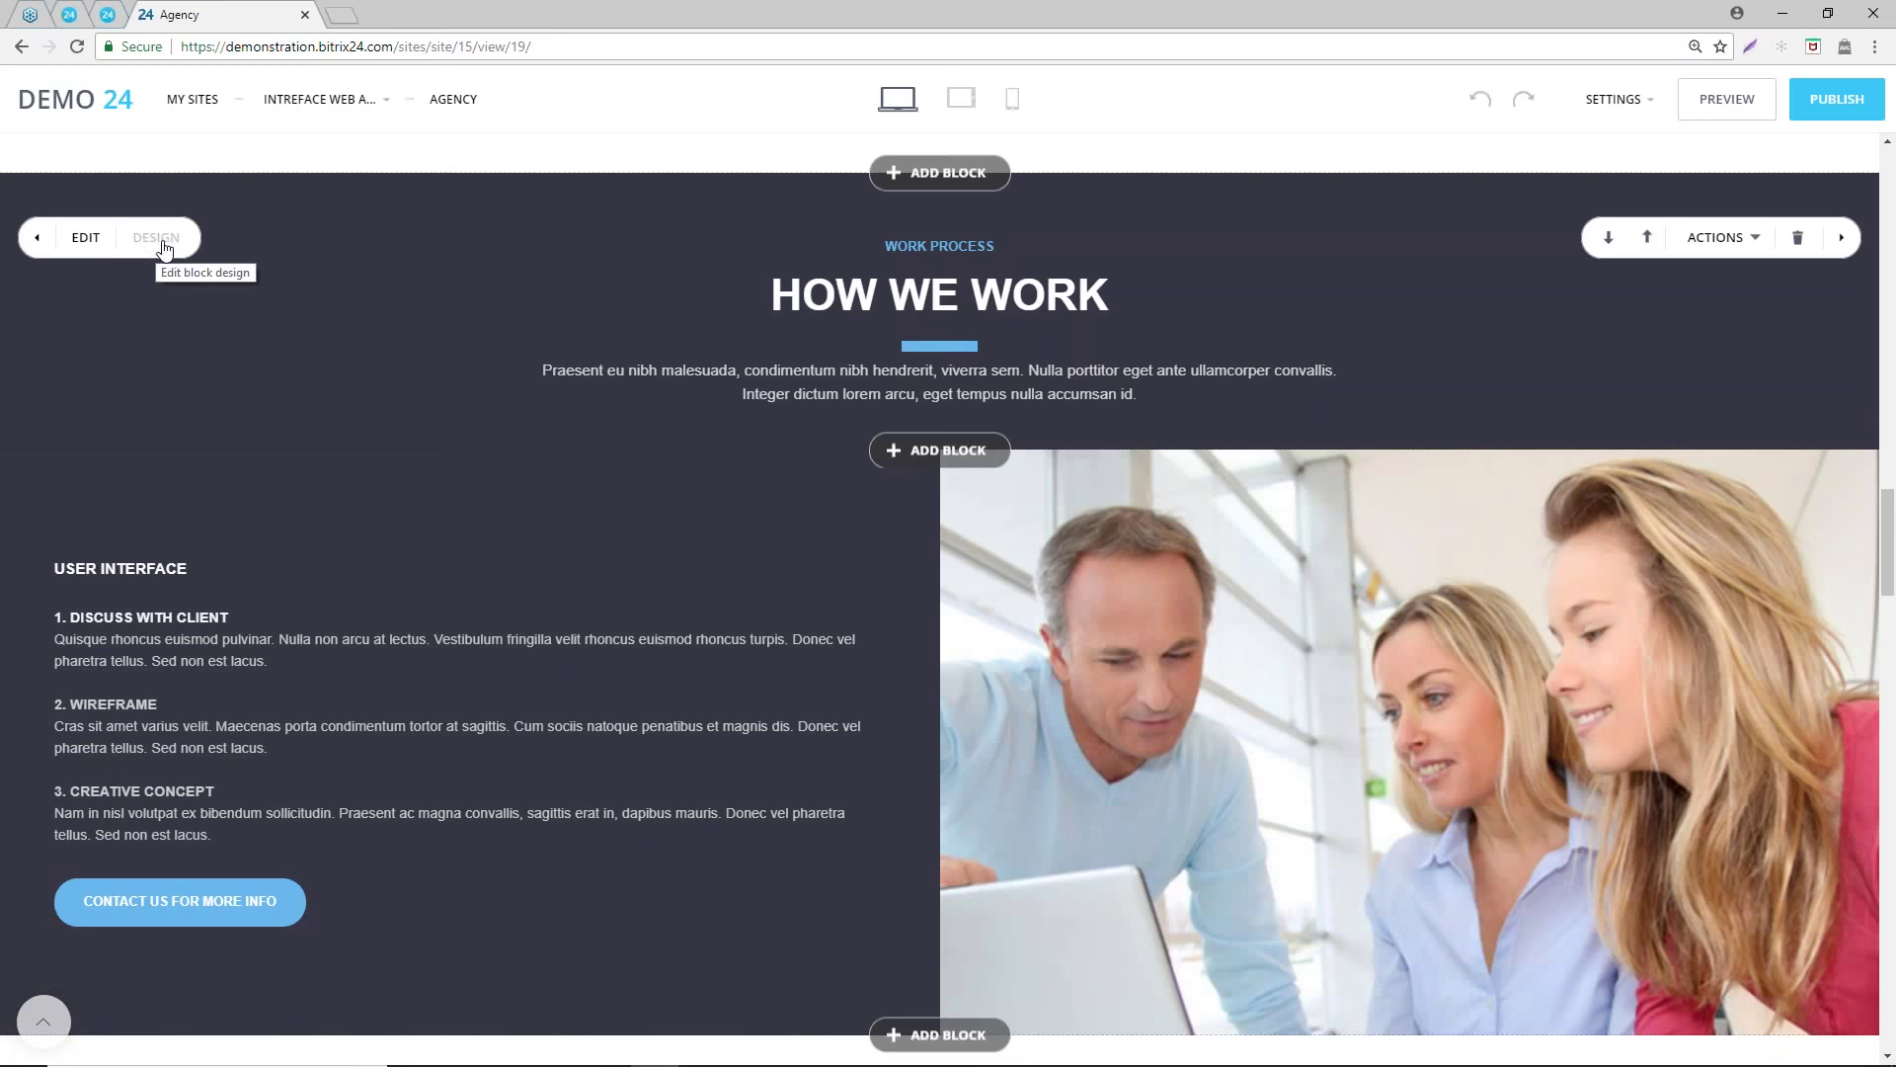
scroll(726, 412, "down", 9)
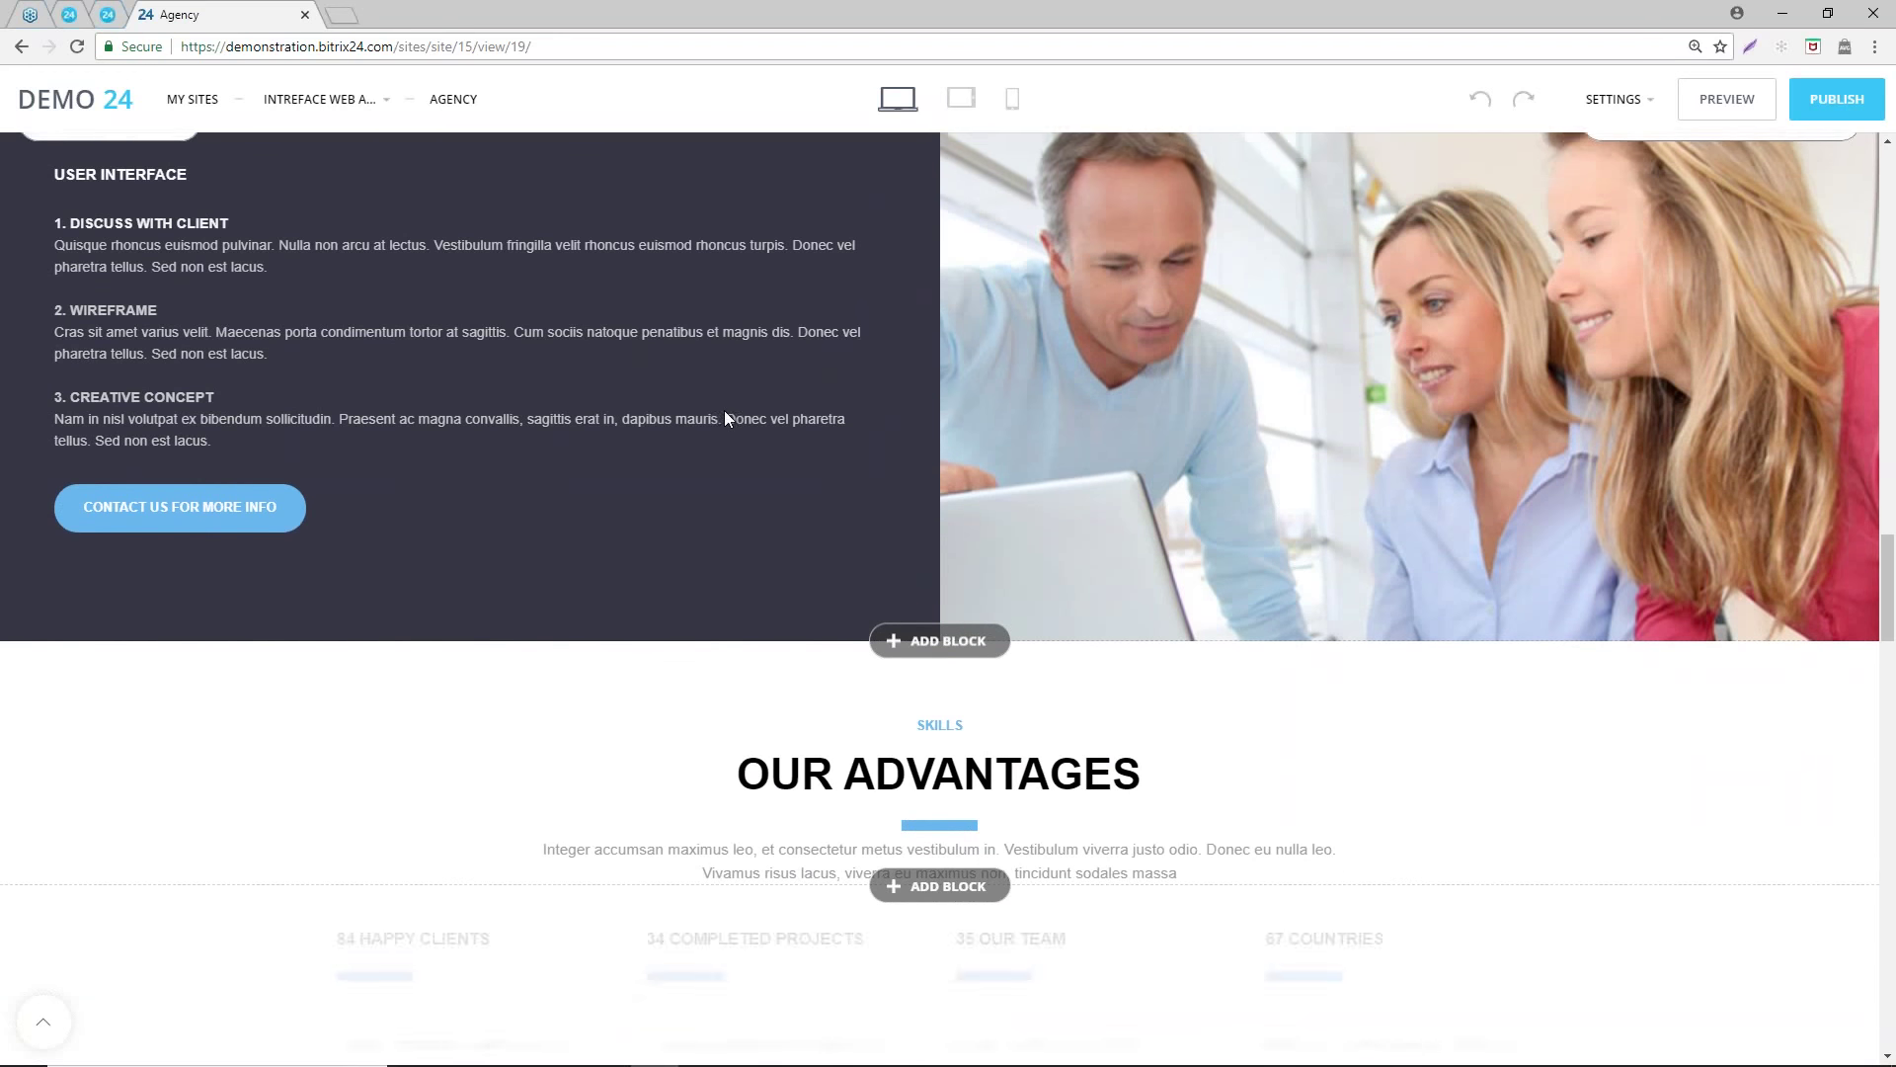
scroll(444, 296, "up", 1)
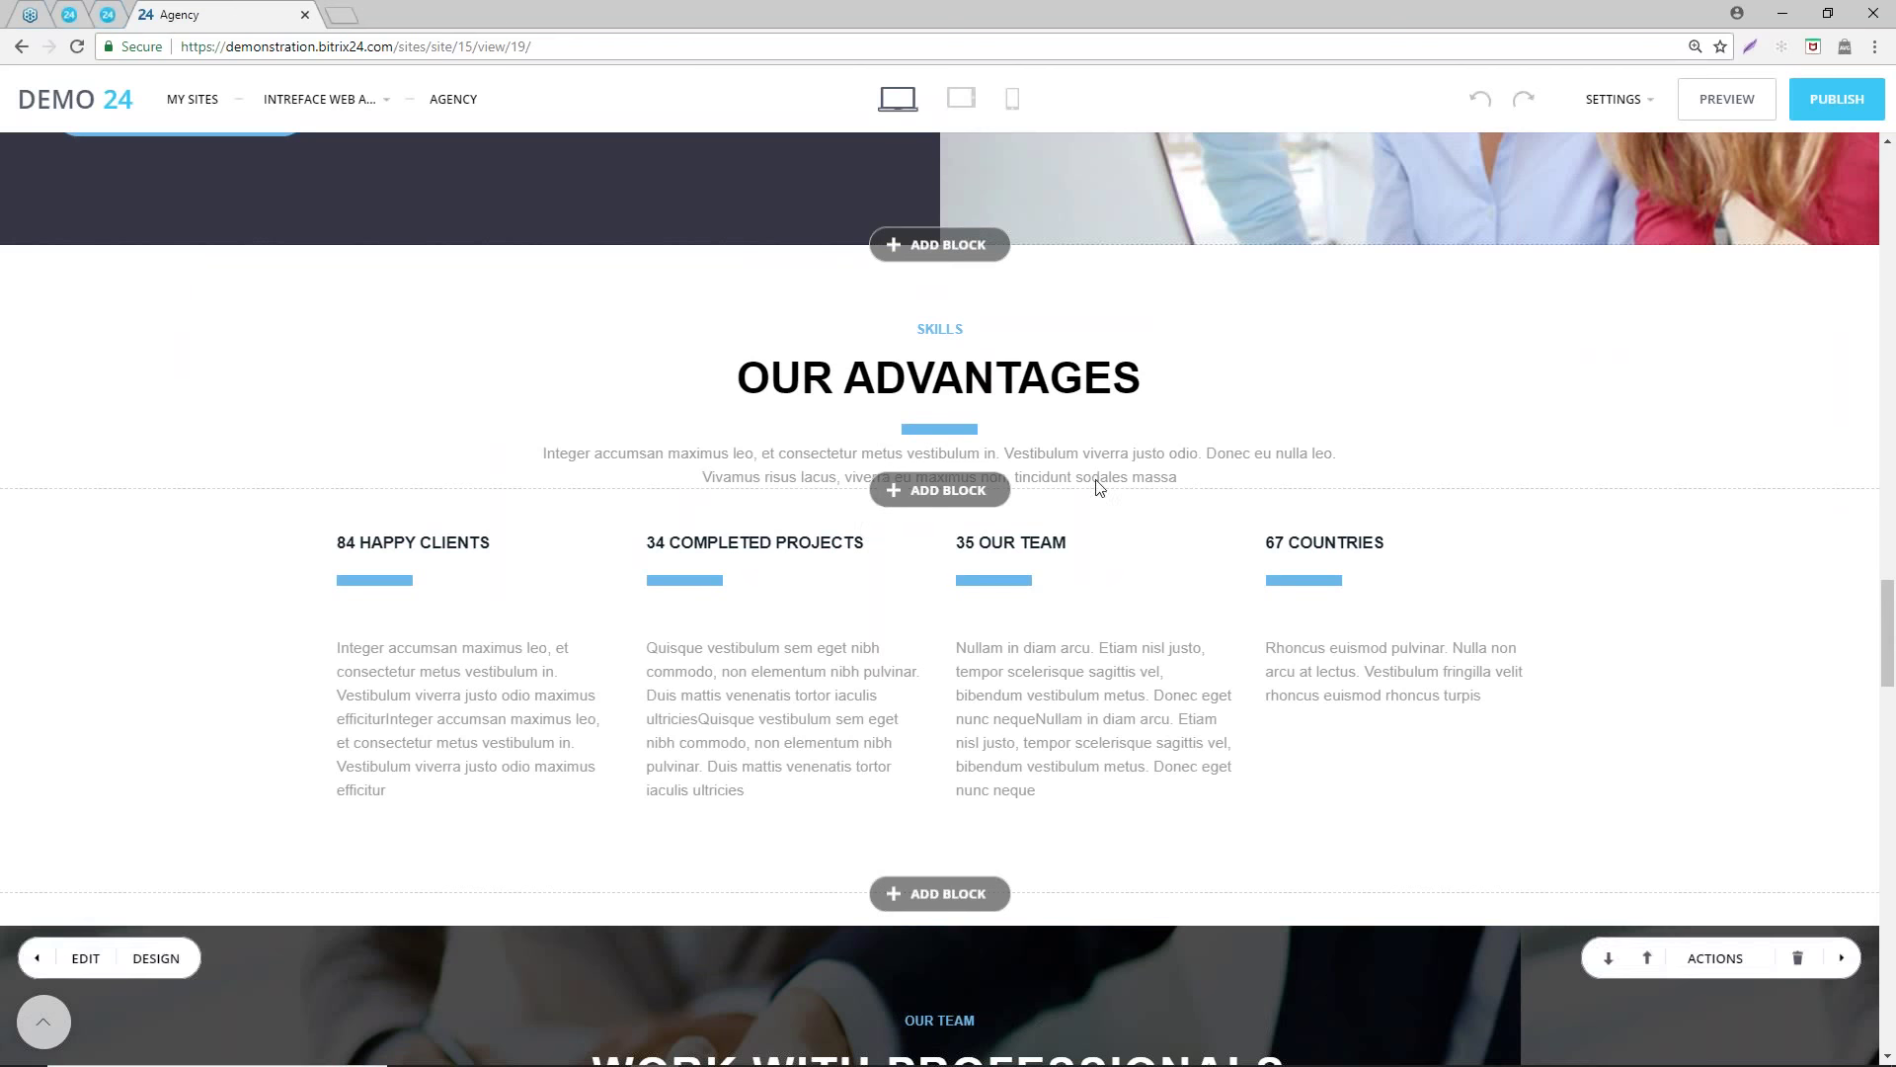
scroll(939, 593, "up", 14)
scroll(968, 251, "up", 15)
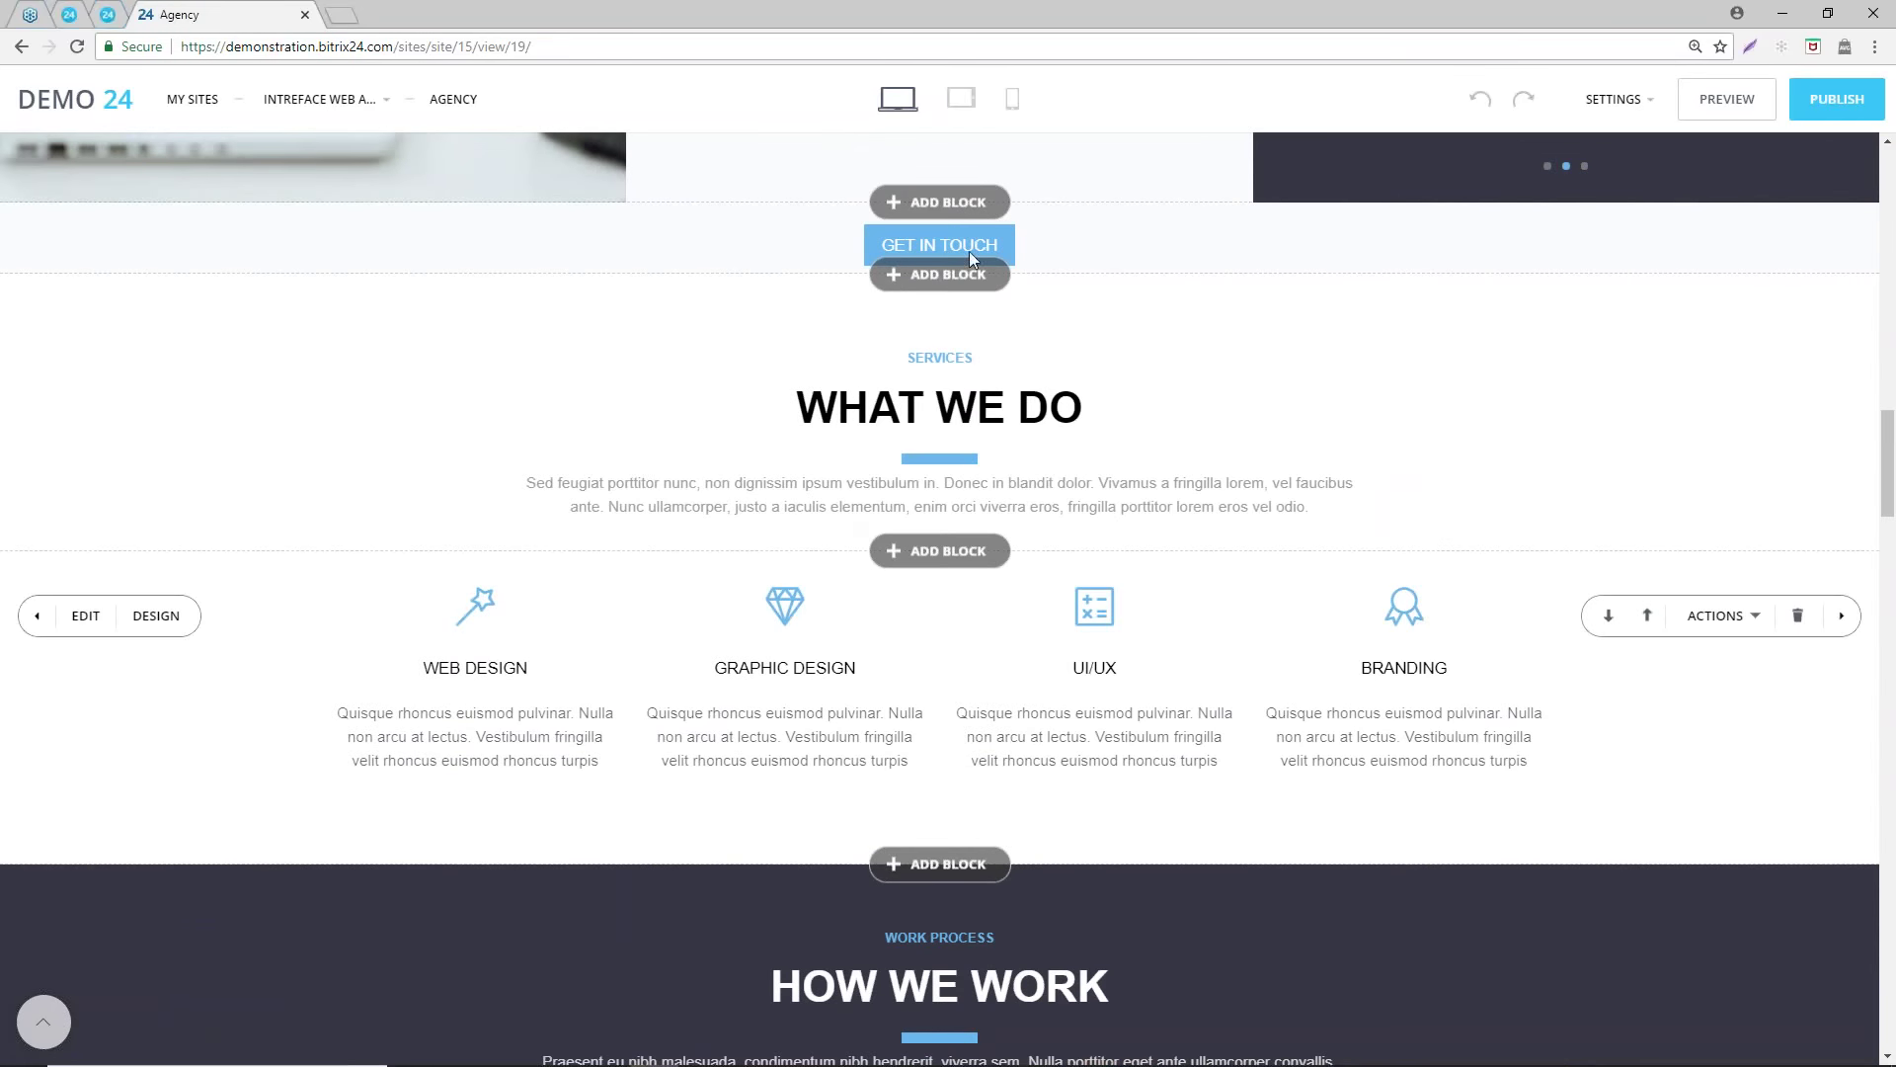
scroll(817, 498, "up", 15)
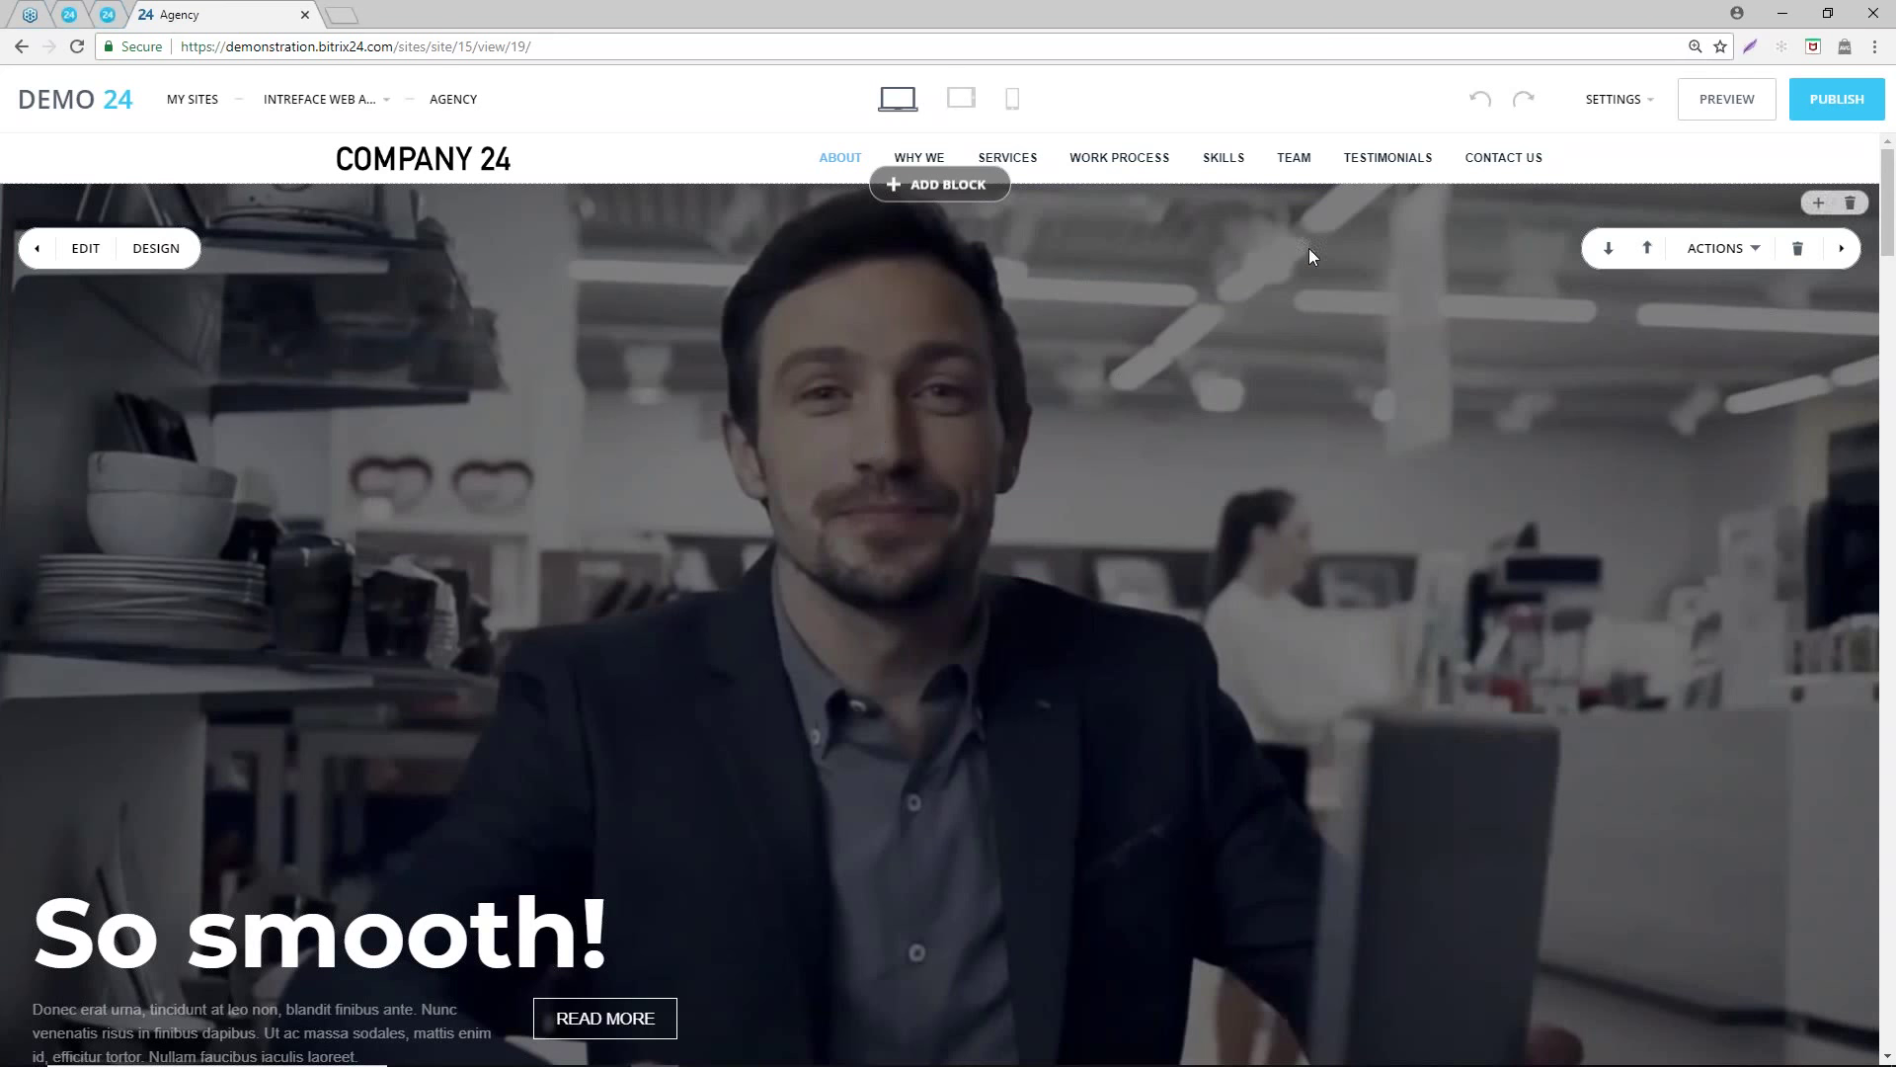
- Compare the header's navigation items with the page sections from the banner down to How We Work, returning to the header
scroll(462, 499, "down", 1)
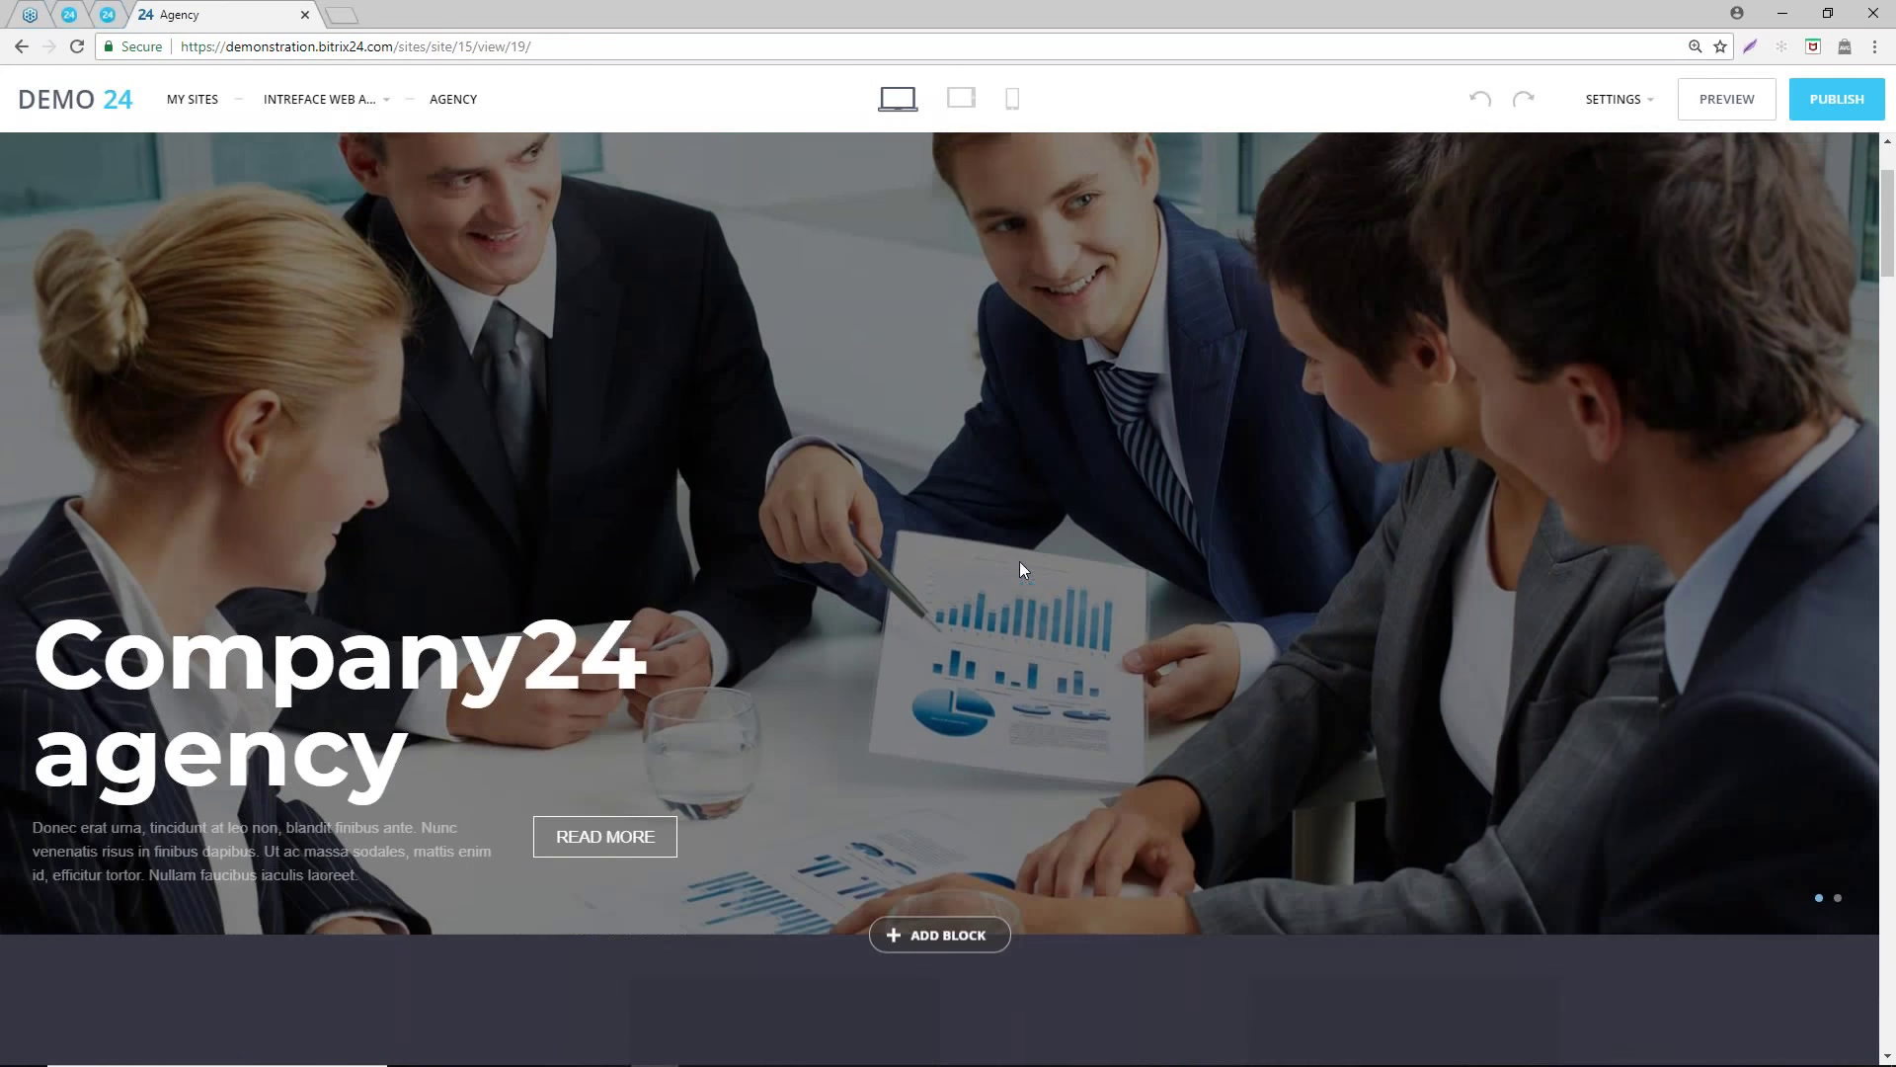
scroll(1019, 561, "up", 1)
scroll(991, 548, "down", 20)
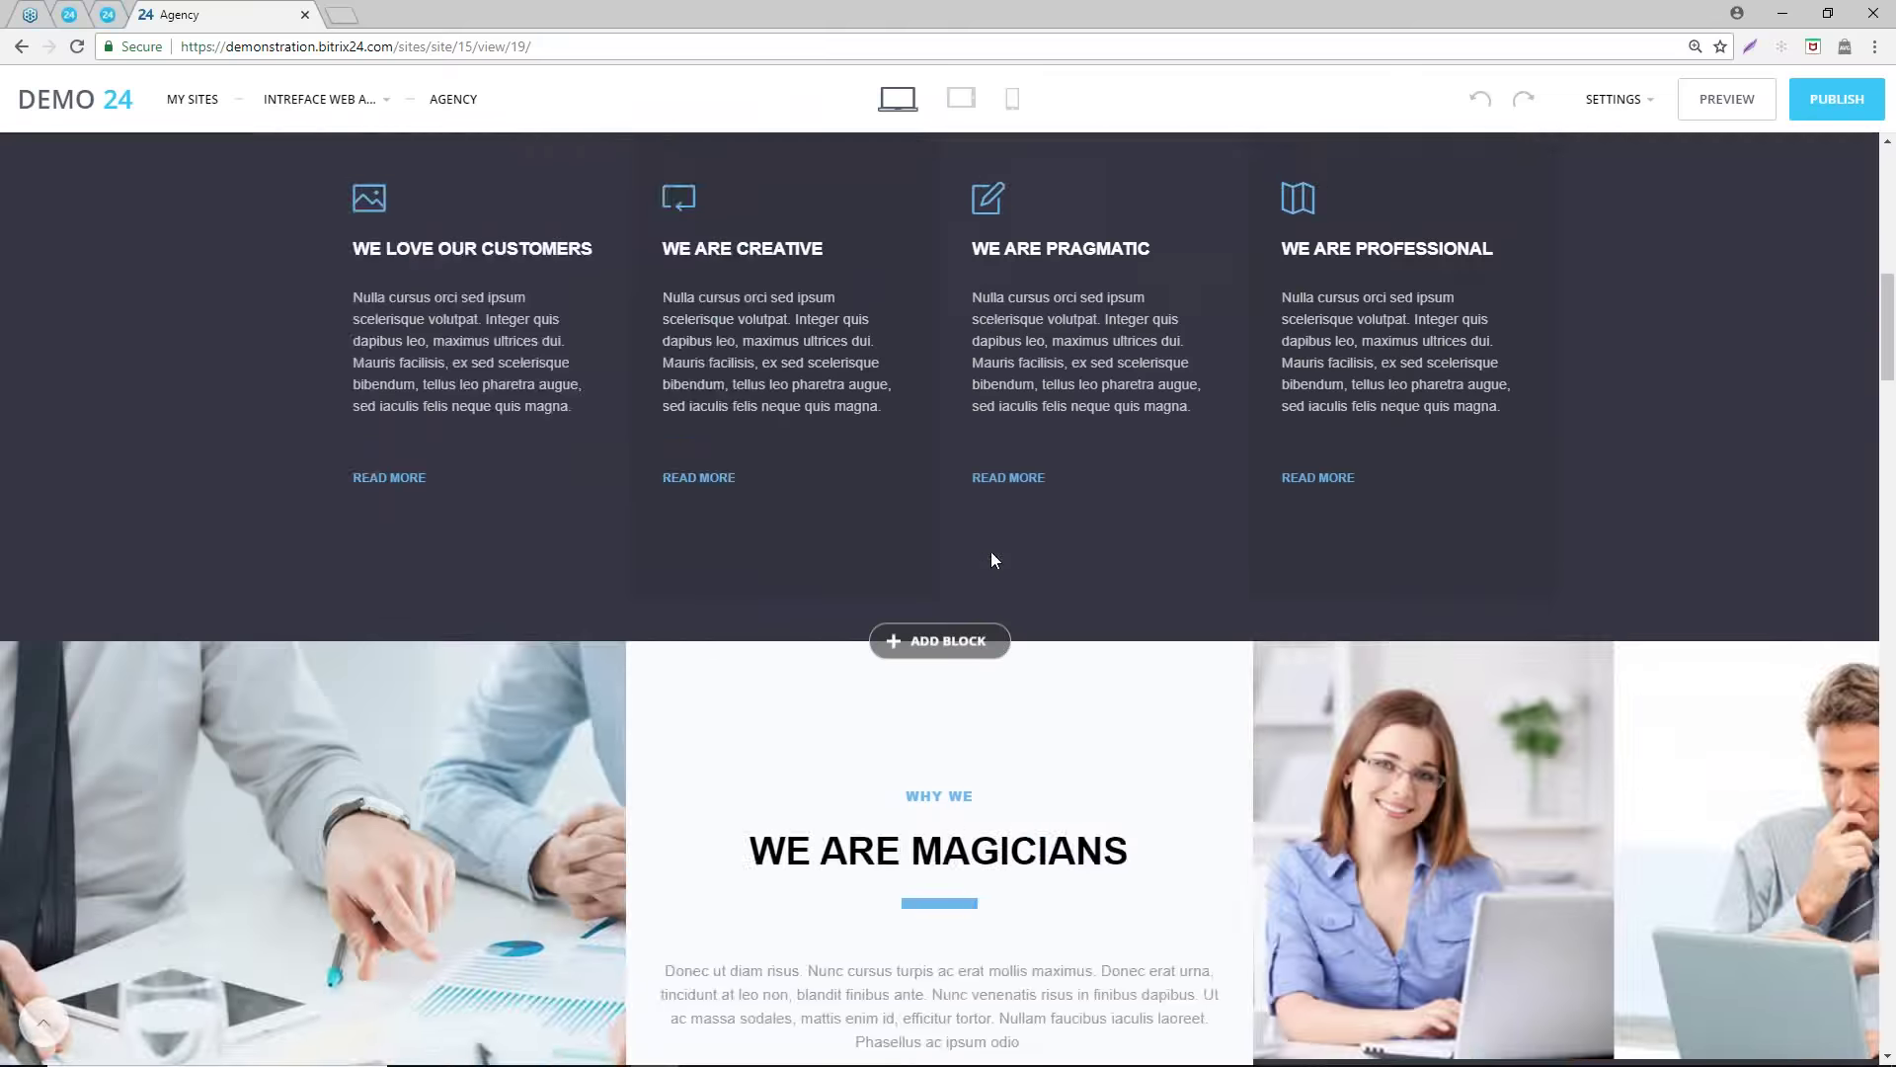
scroll(993, 560, "up", 20)
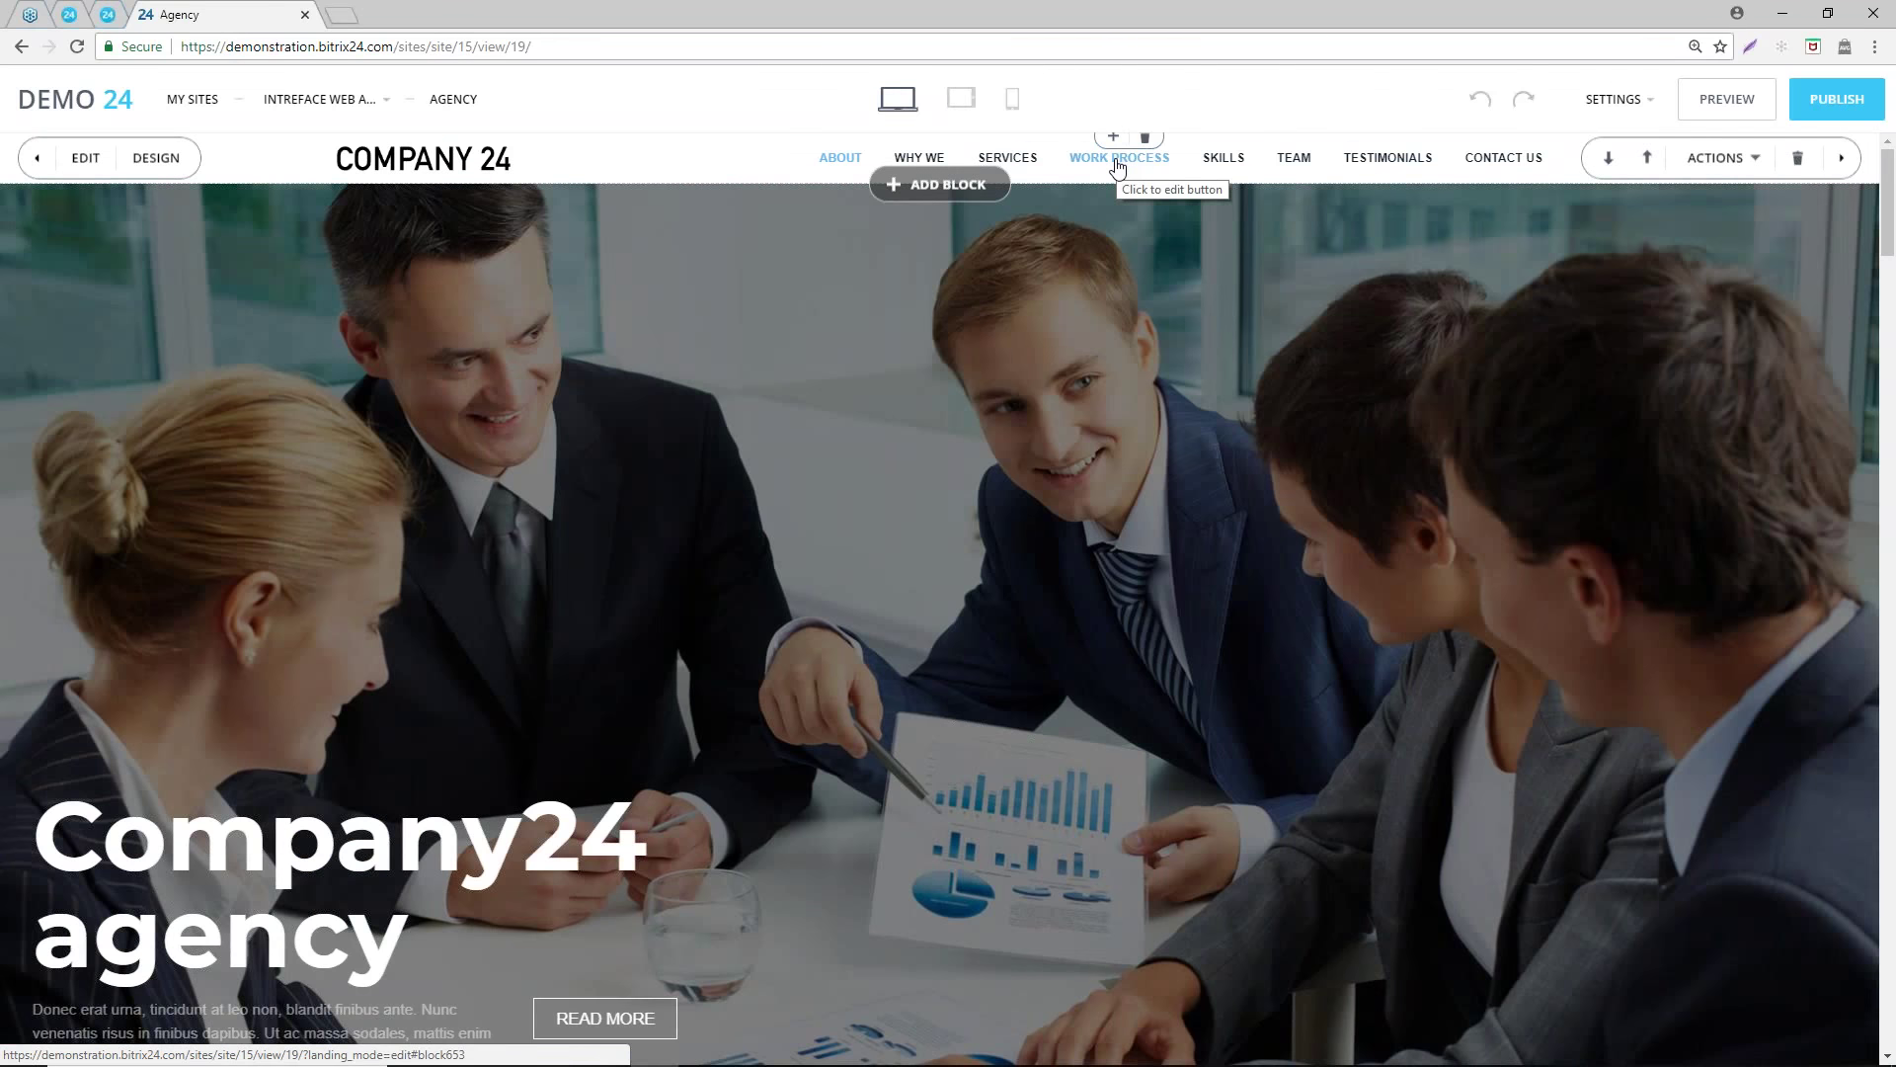
scroll(1045, 414, "down", 10)
scroll(1046, 414, "down", 10)
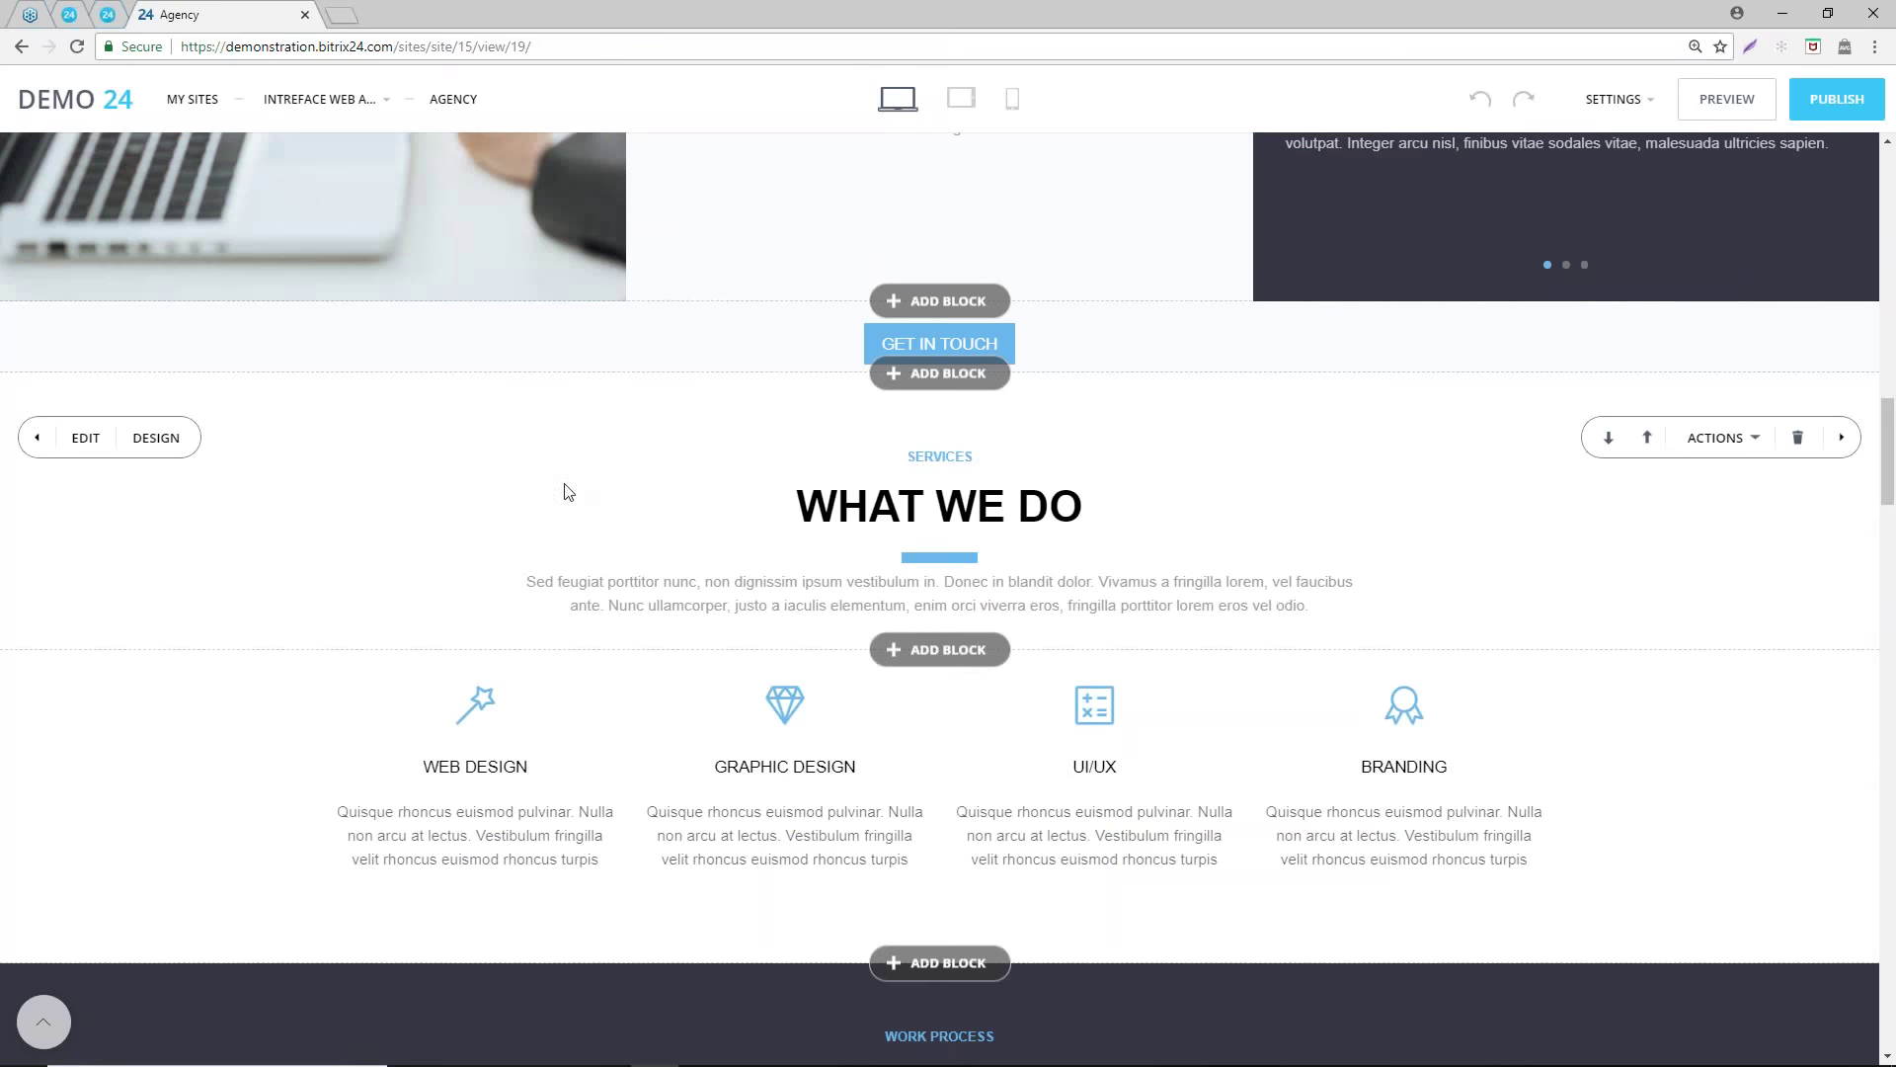
scroll(681, 654, "down", 5)
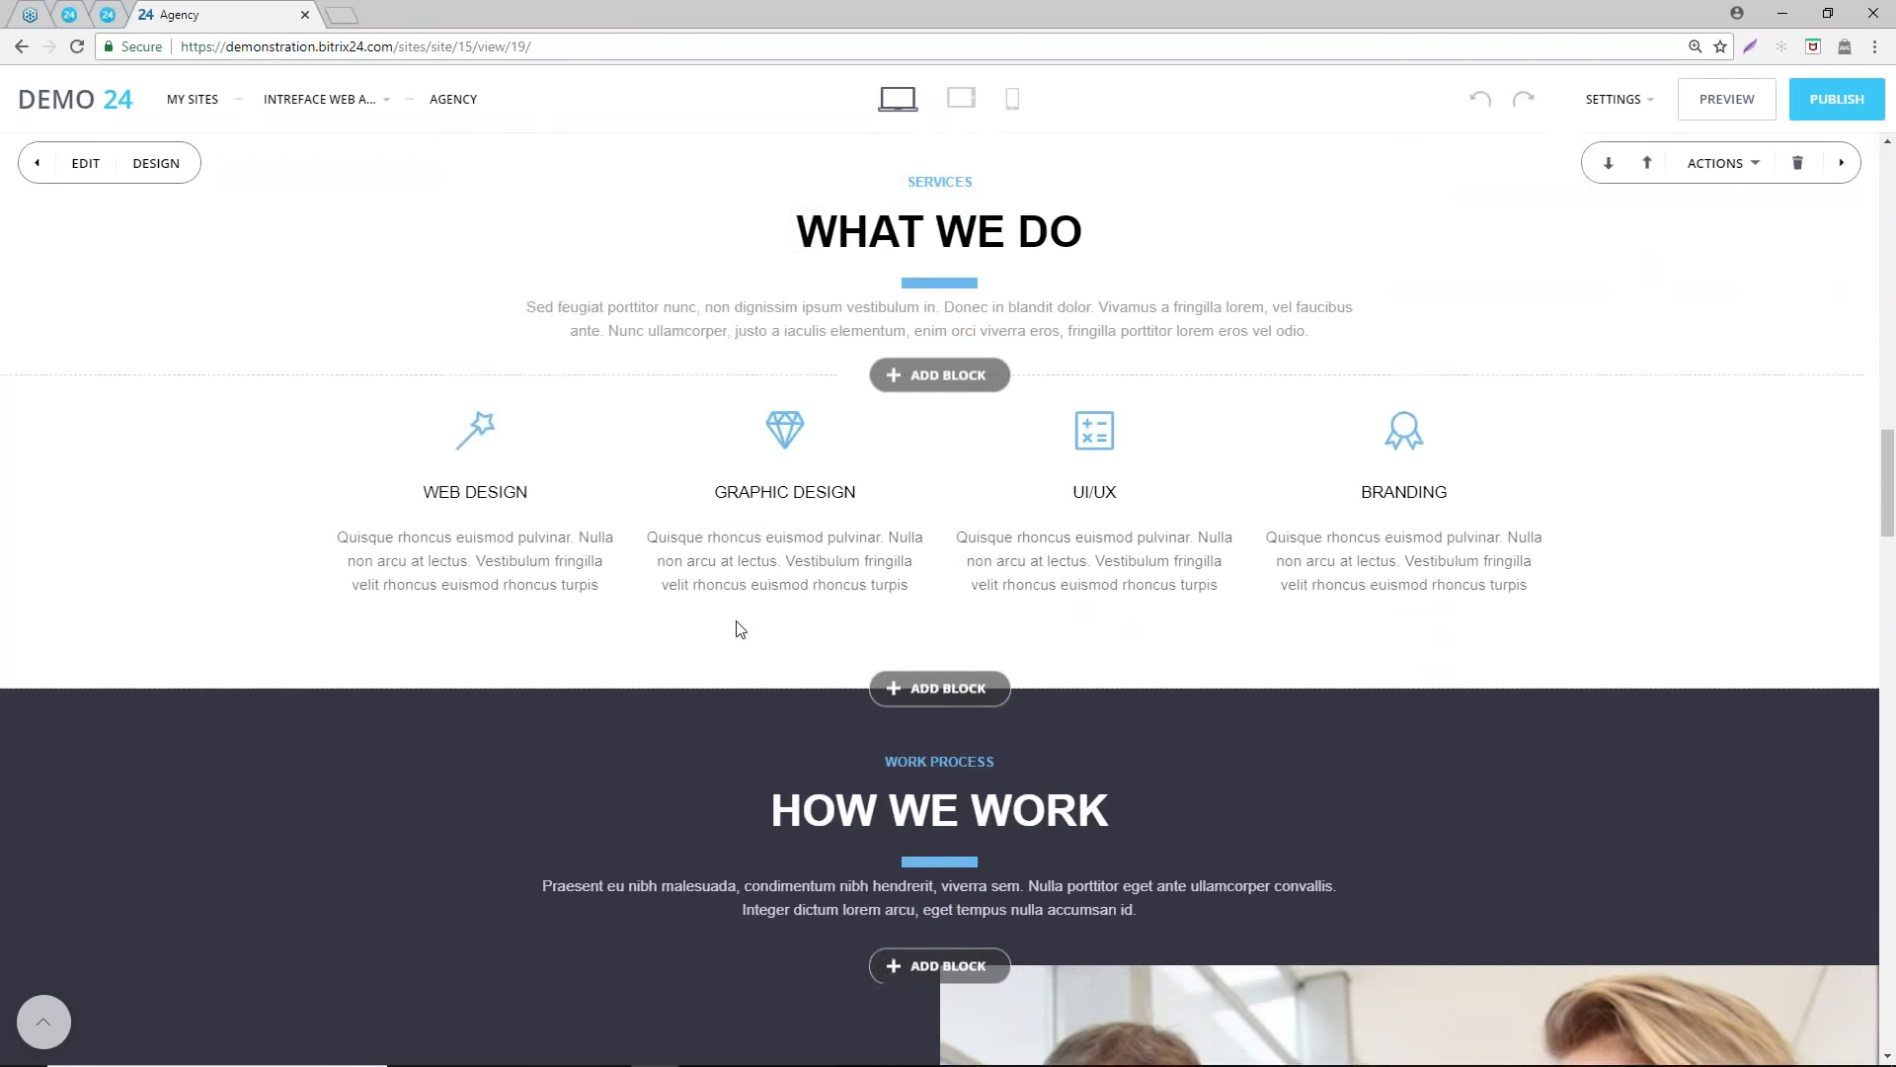
scroll(791, 741, "up", 9)
scroll(698, 518, "up", 15)
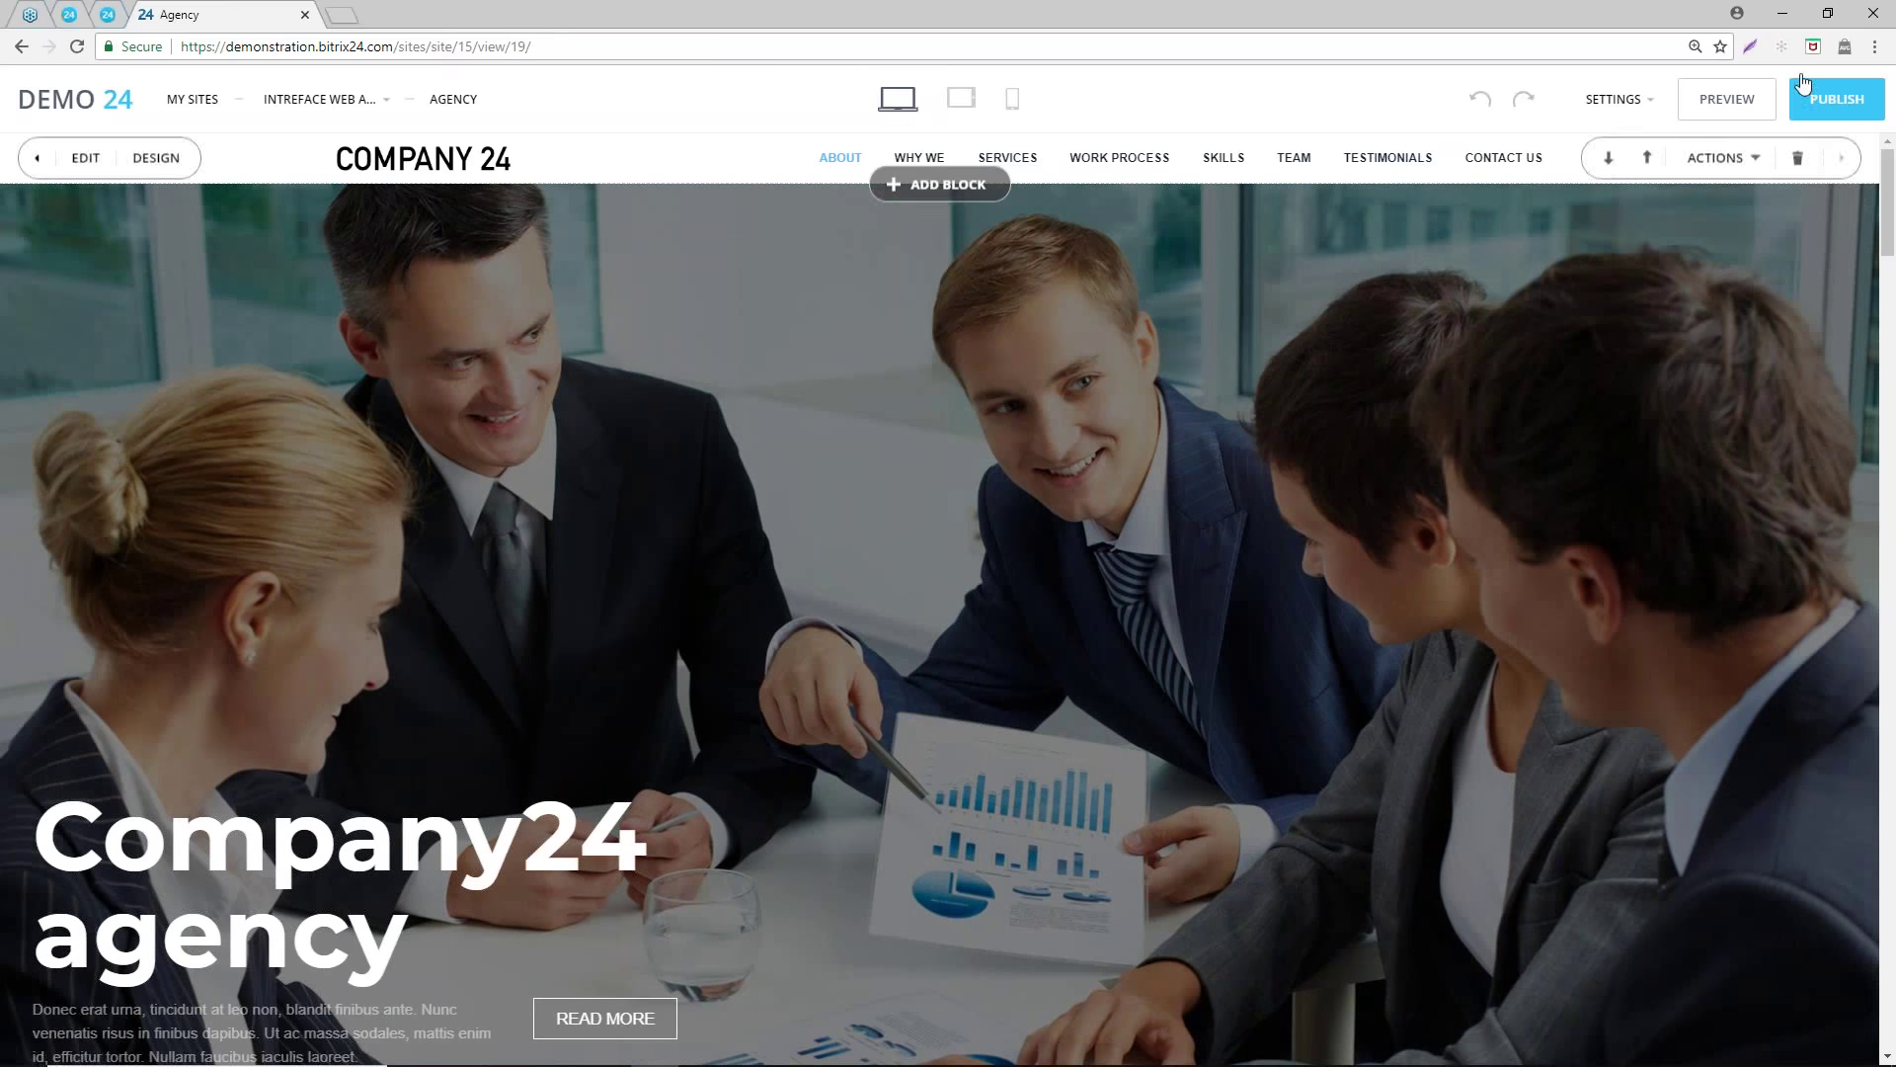
- Preview the agency page in the browser and test the Work Process and Team navigation links
left_click(1729, 101)
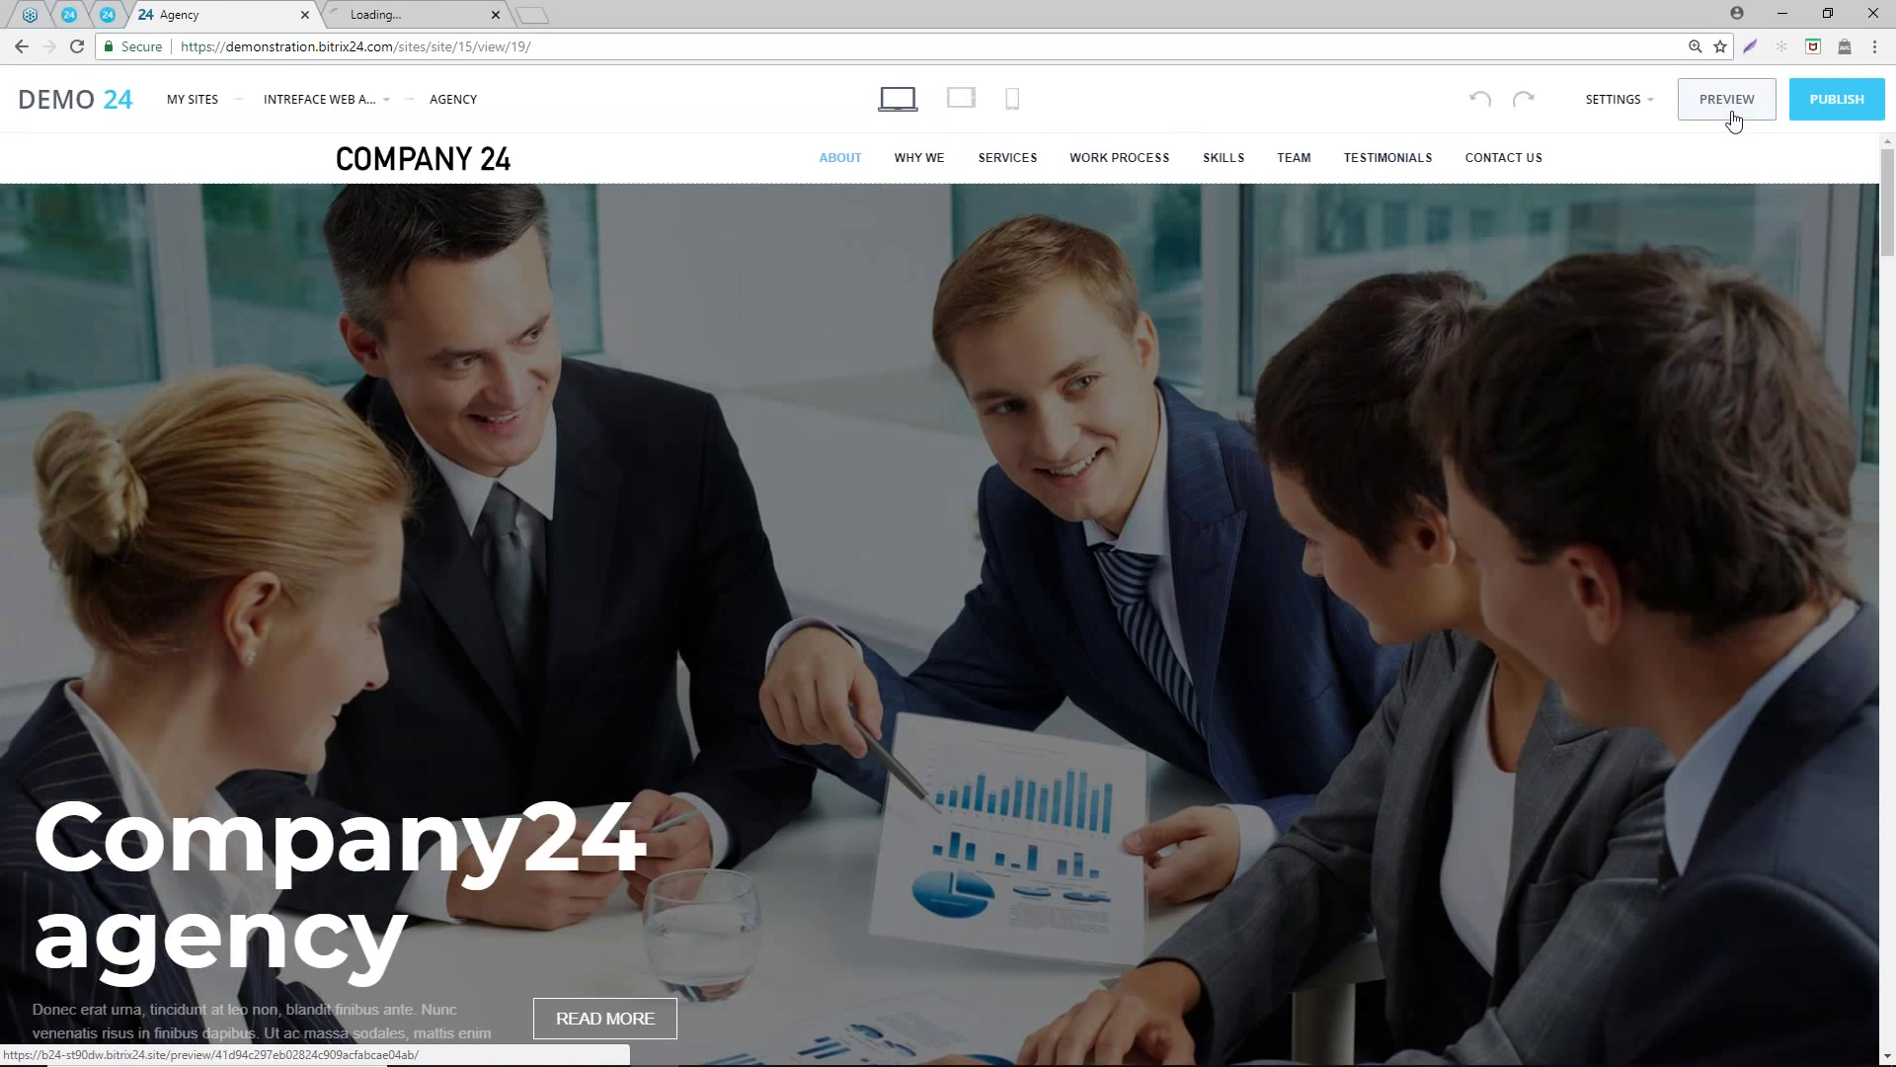
left_click(386, 13)
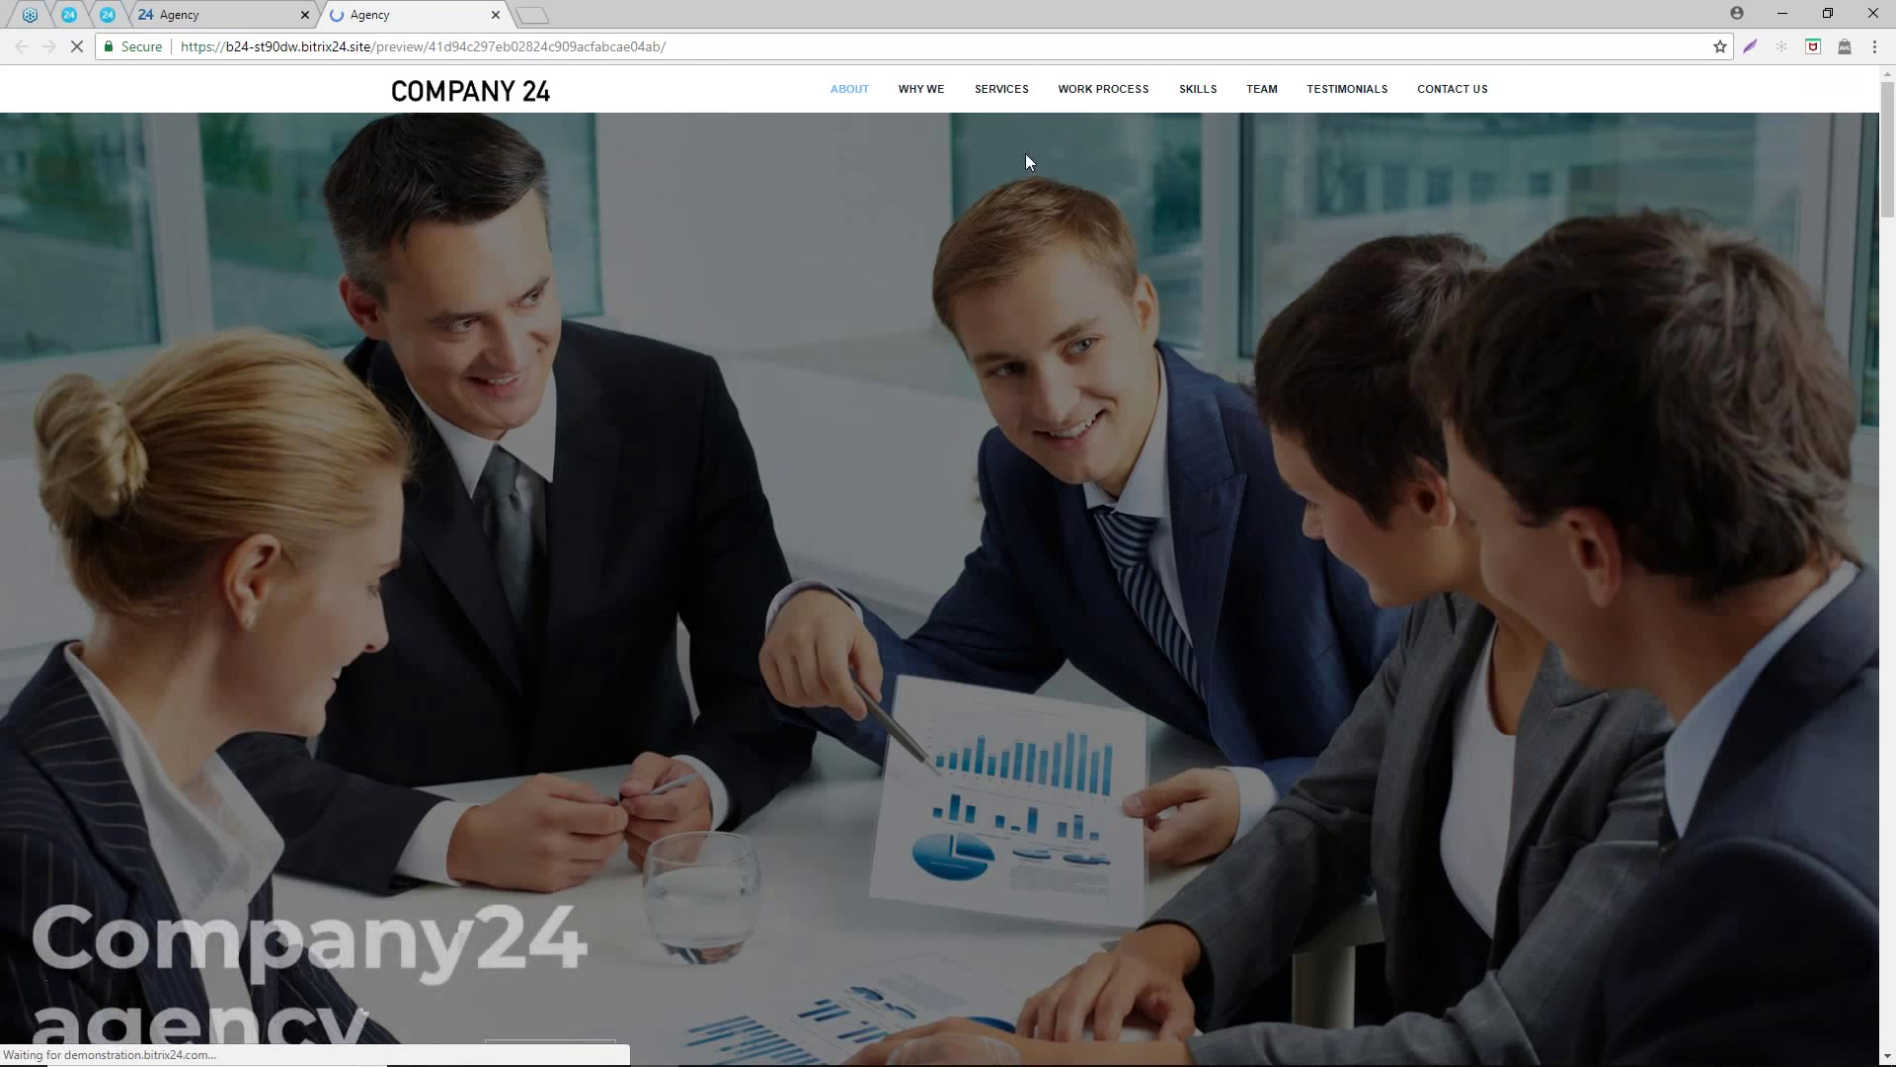
left_click(1117, 99)
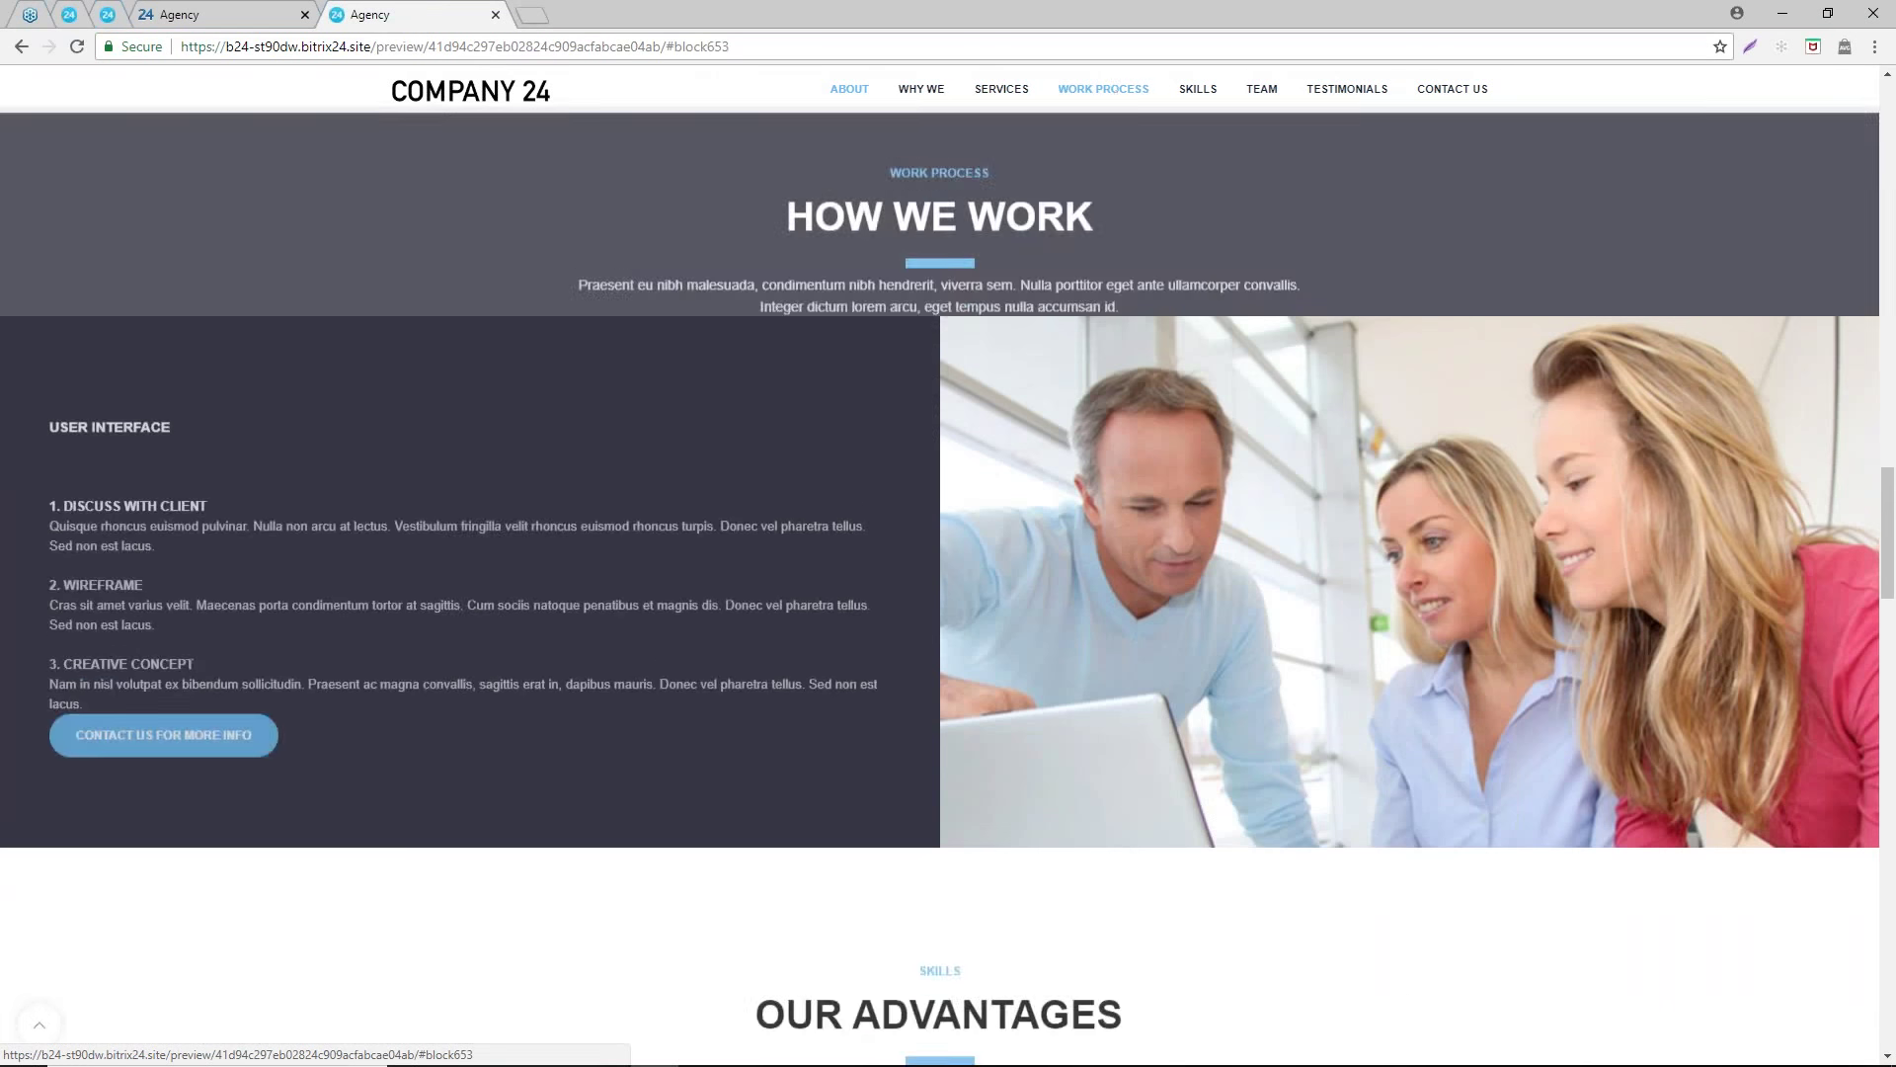
left_click(1261, 89)
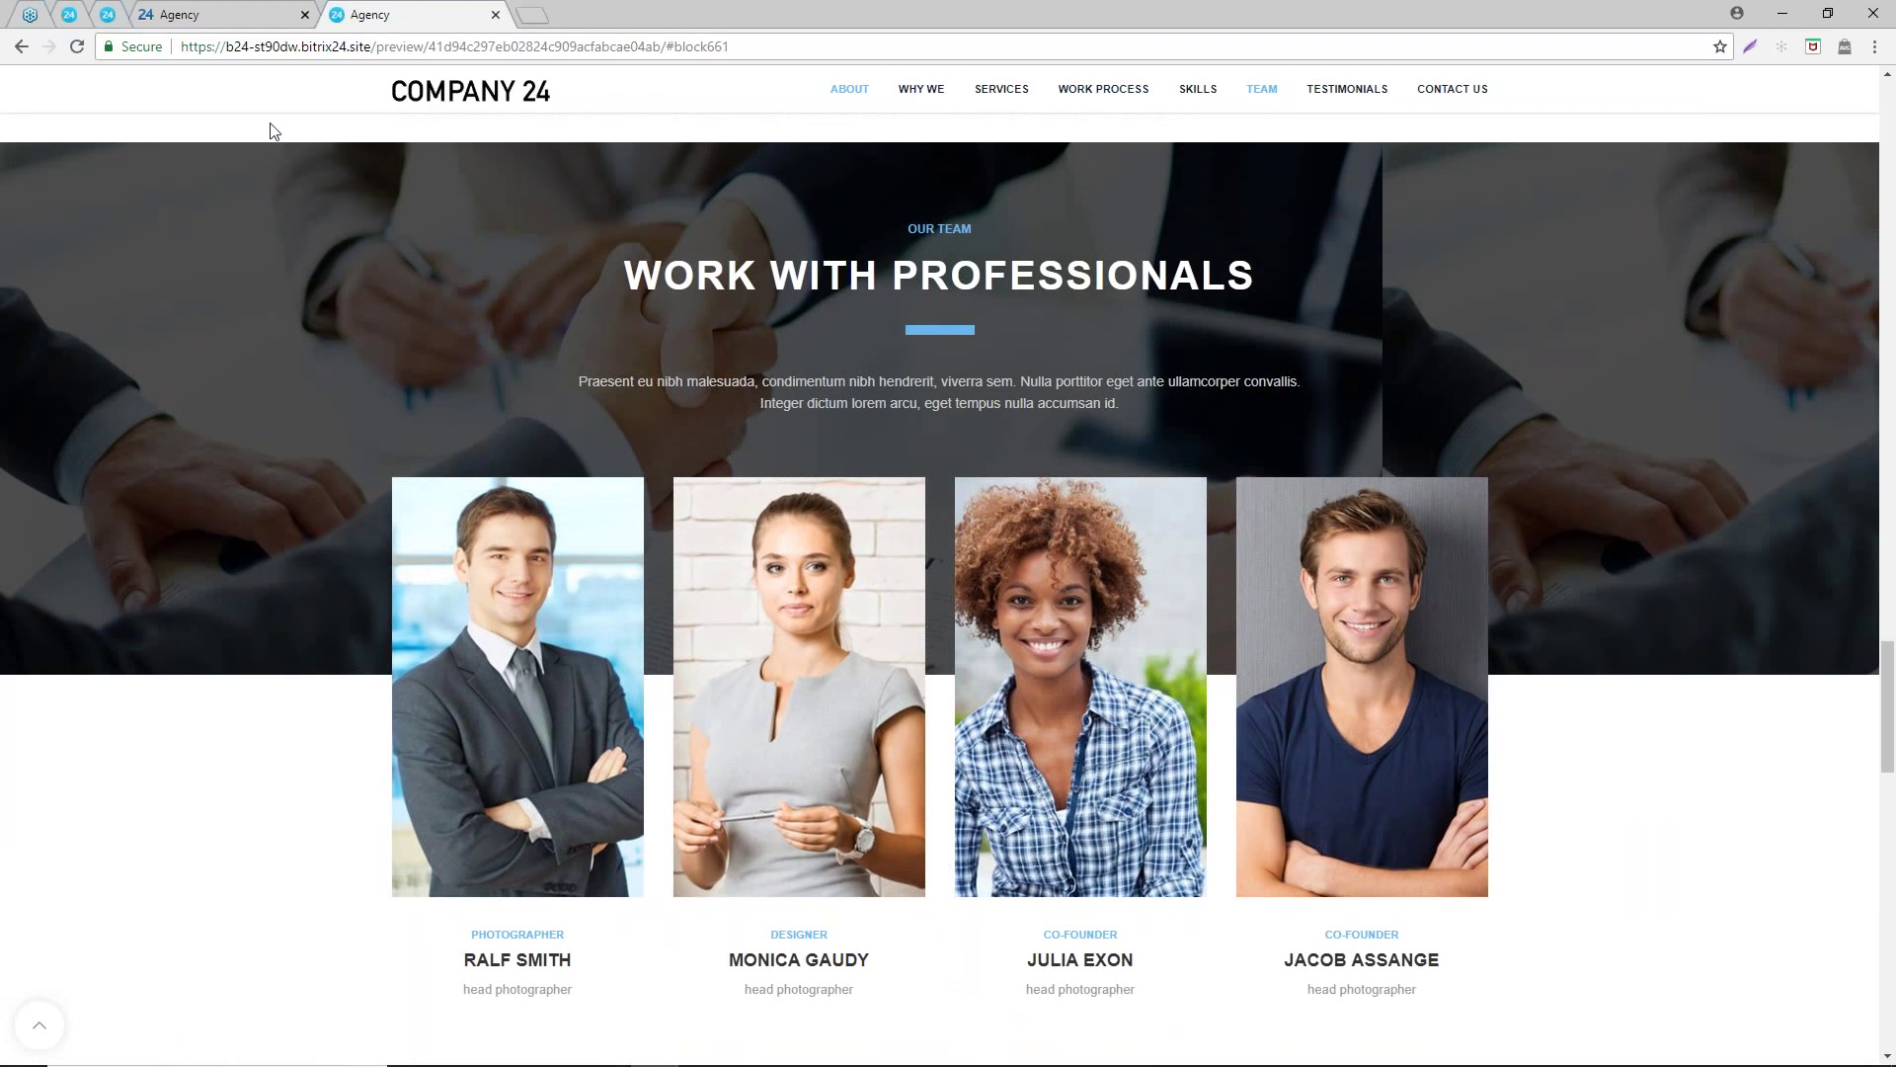
- Return to the site editor and open the list of pages of the Intreface Web Agency site
left_click(226, 12)
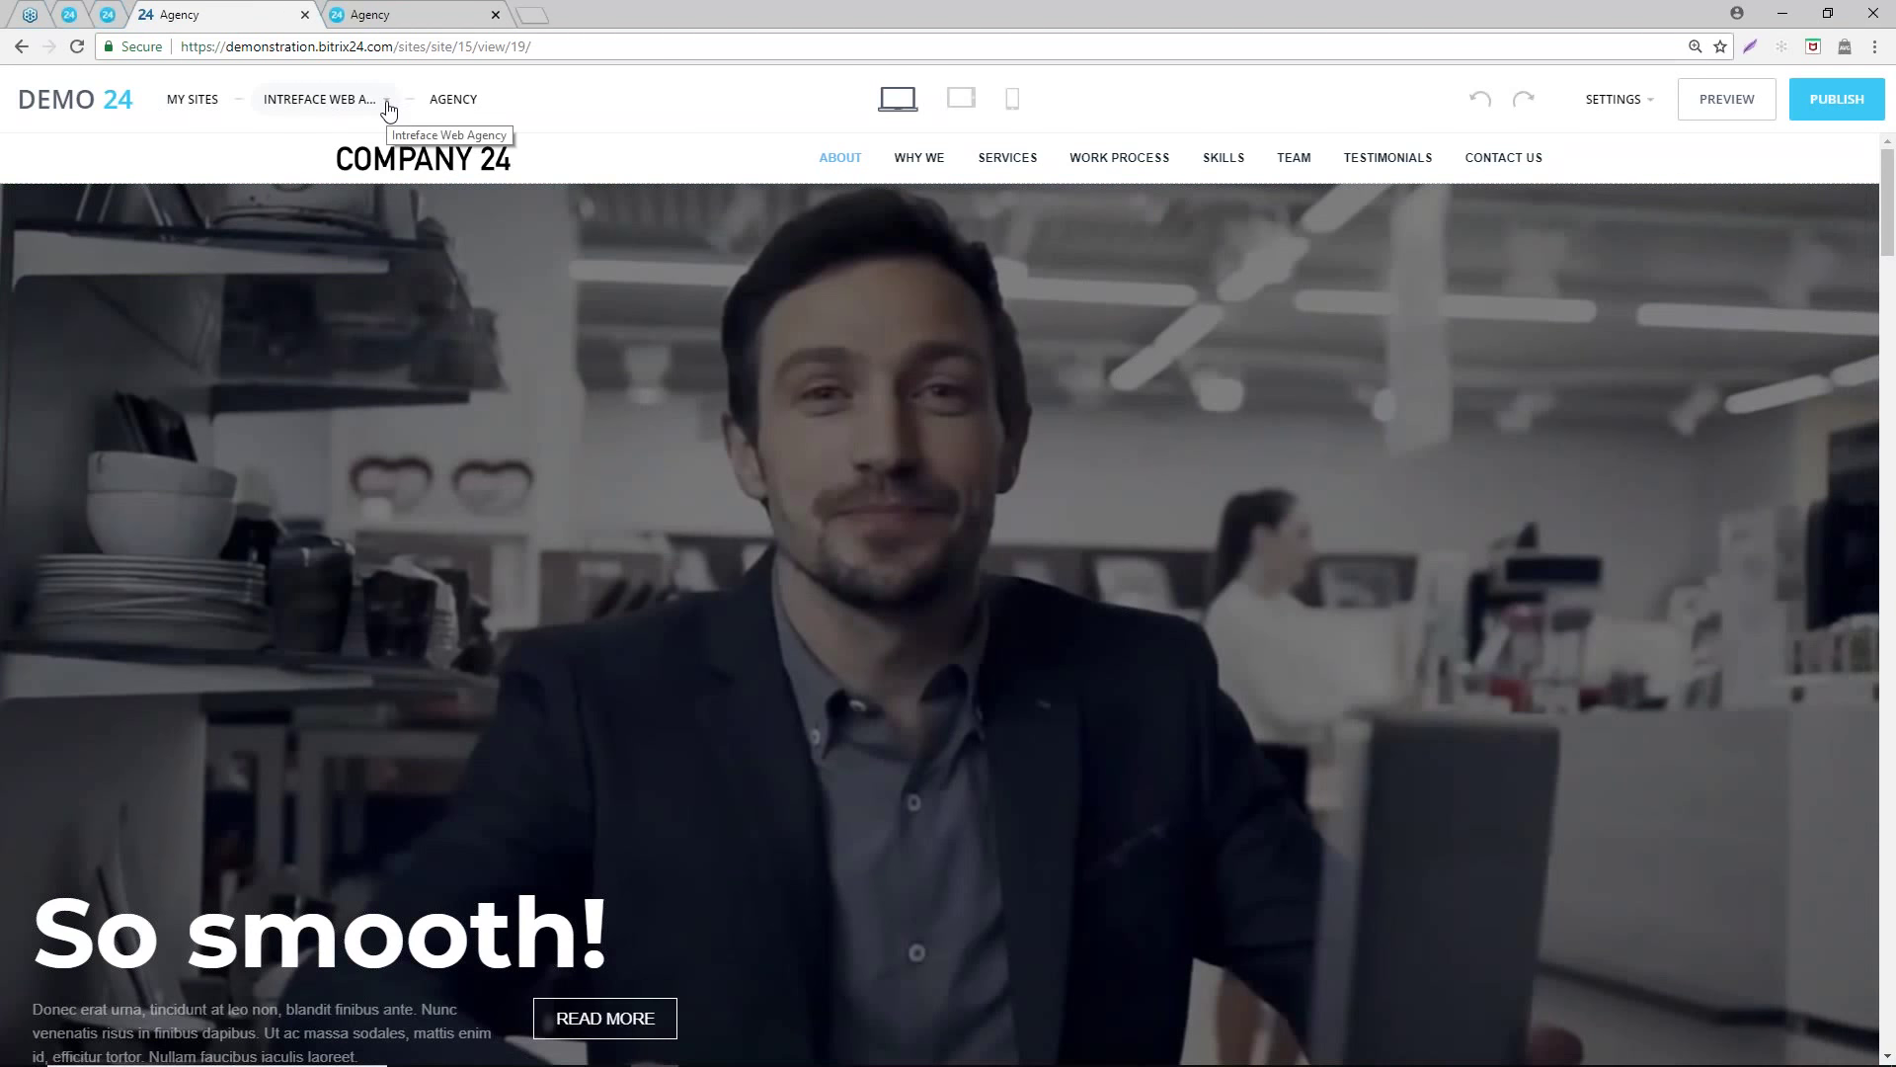
left_click(388, 108)
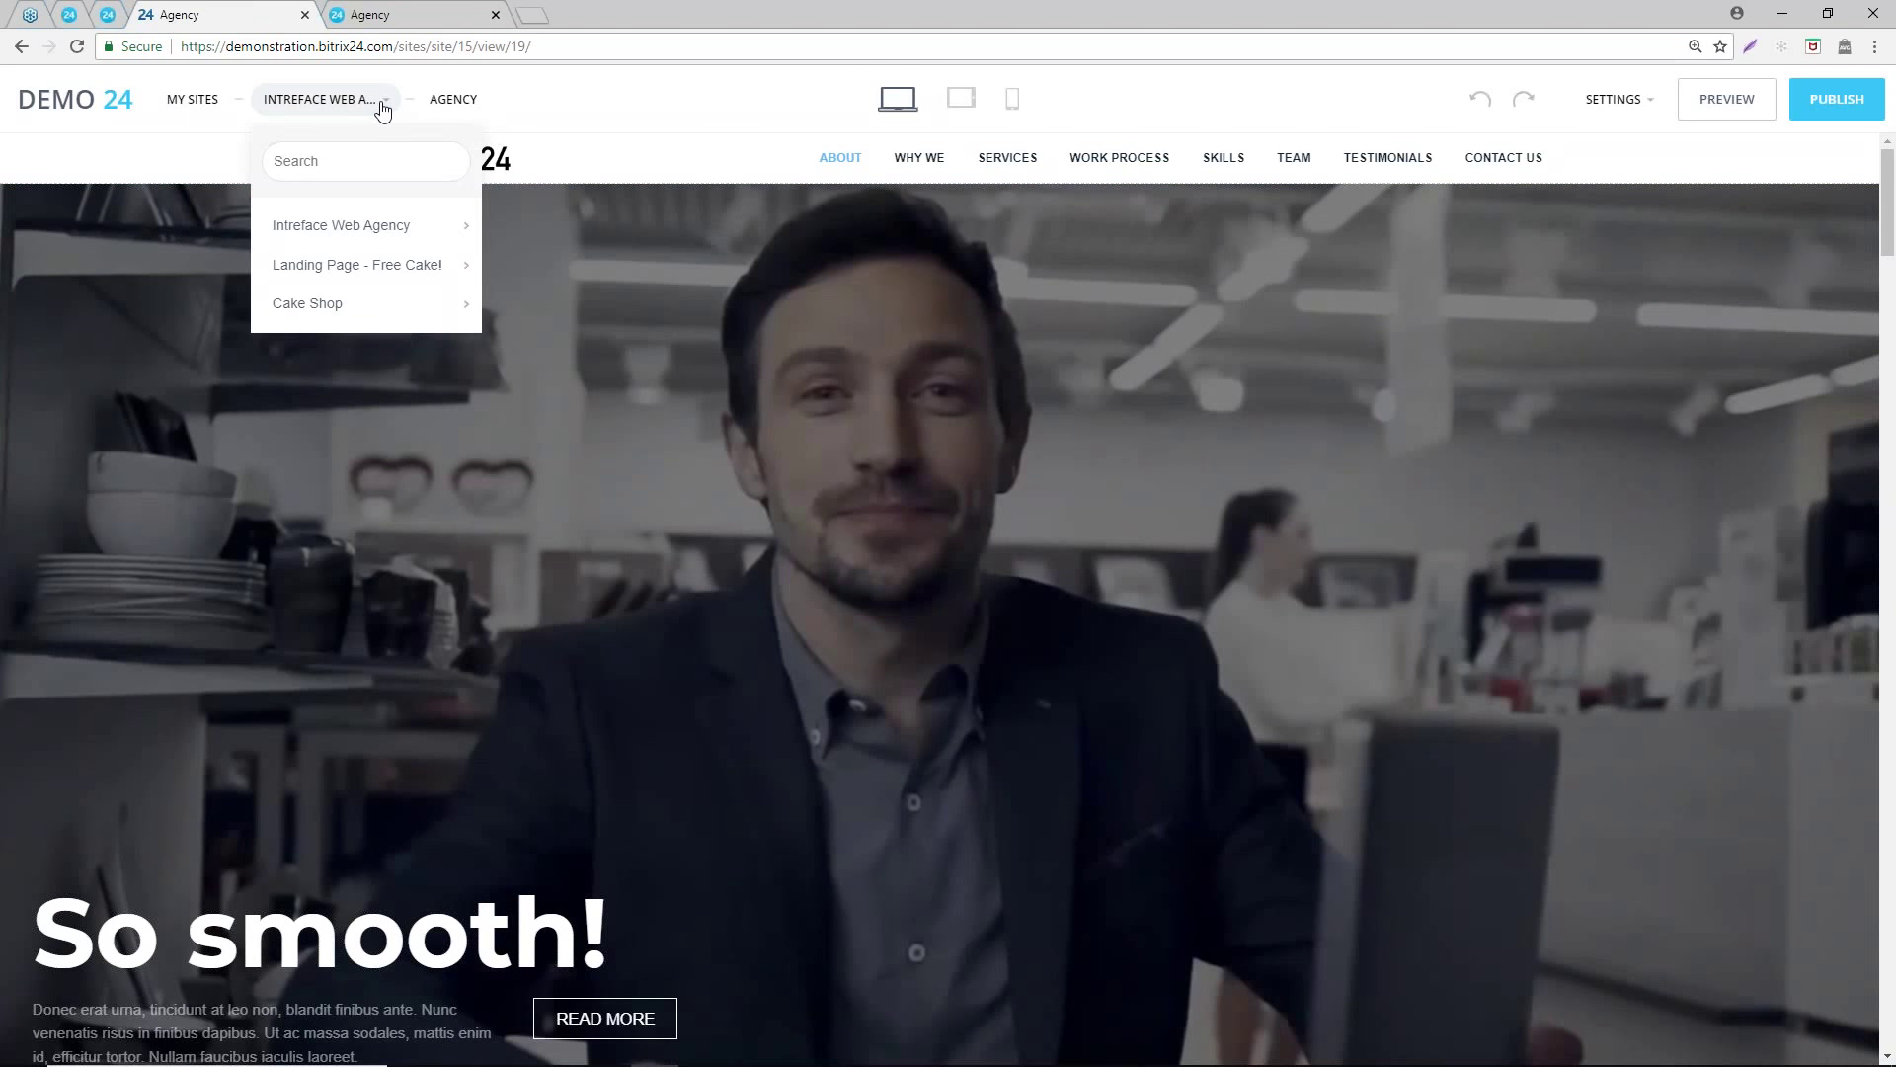
mouse_move(405, 227)
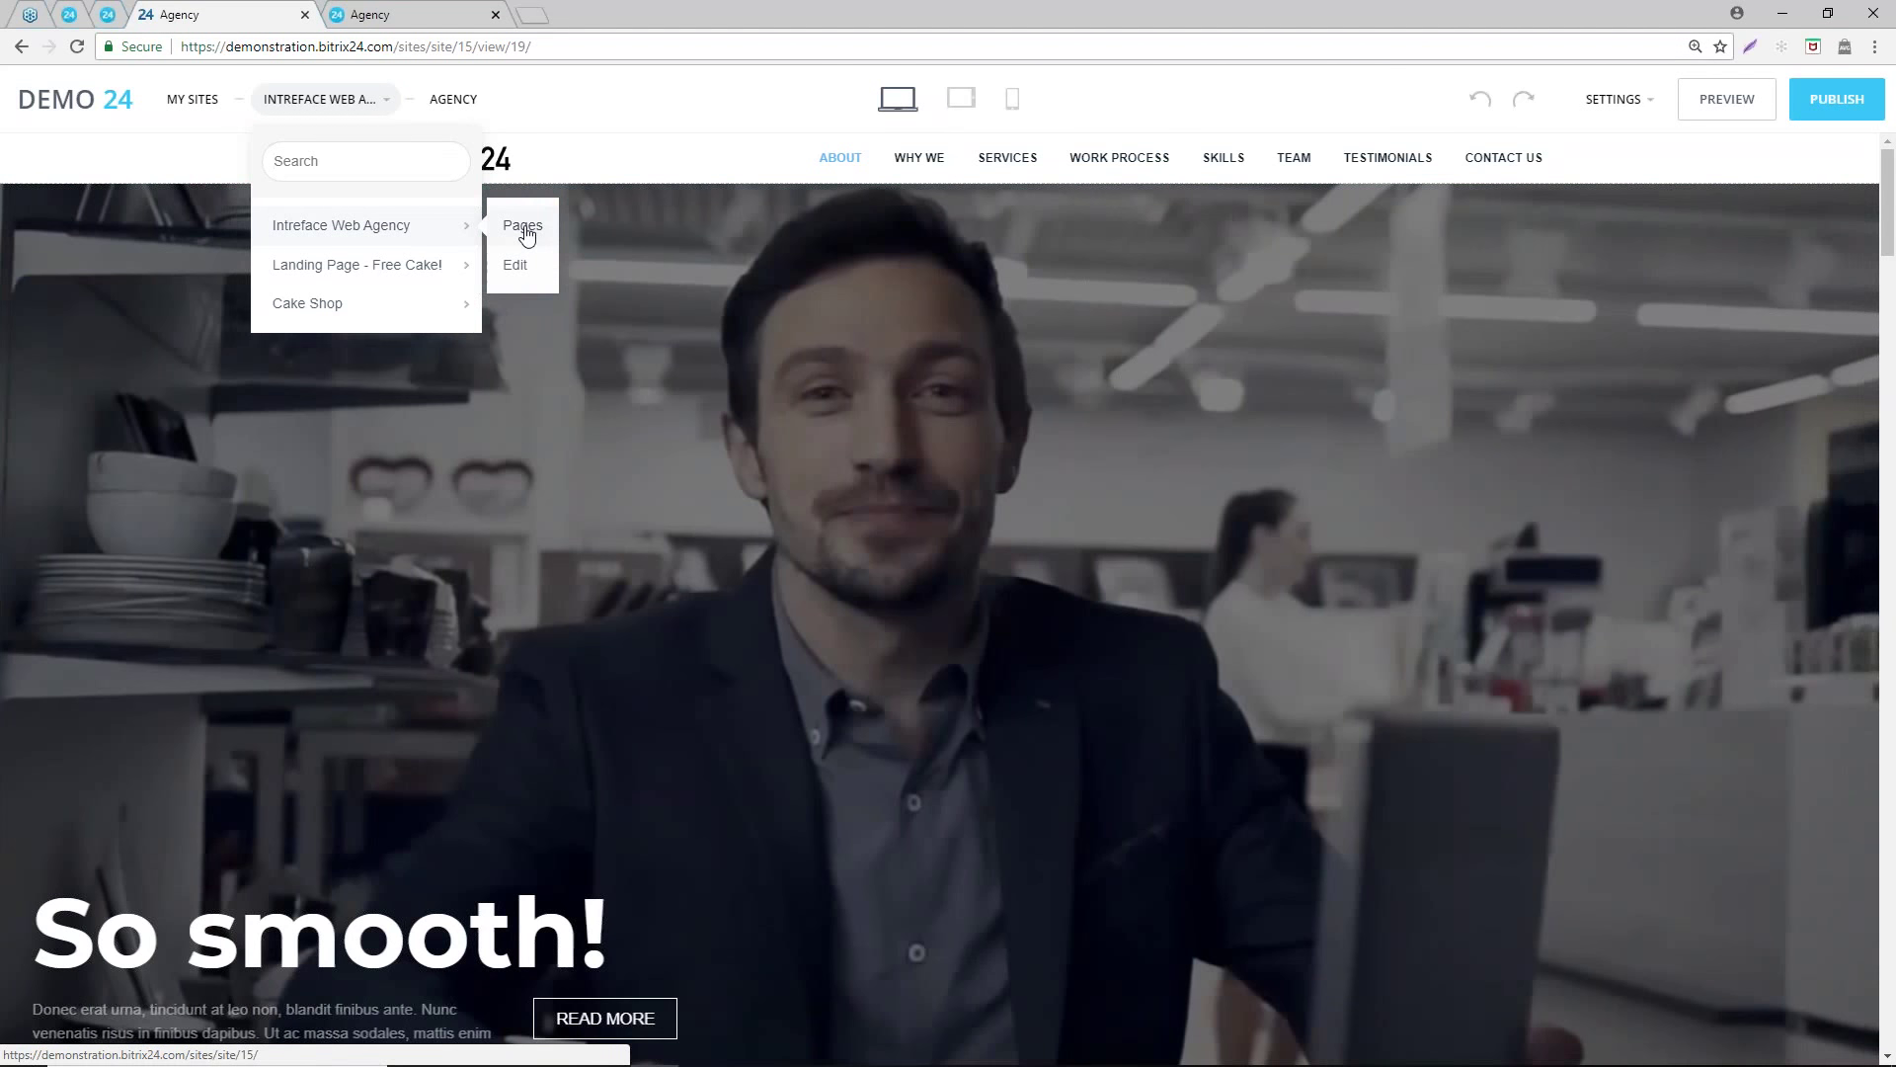
left_click(525, 227)
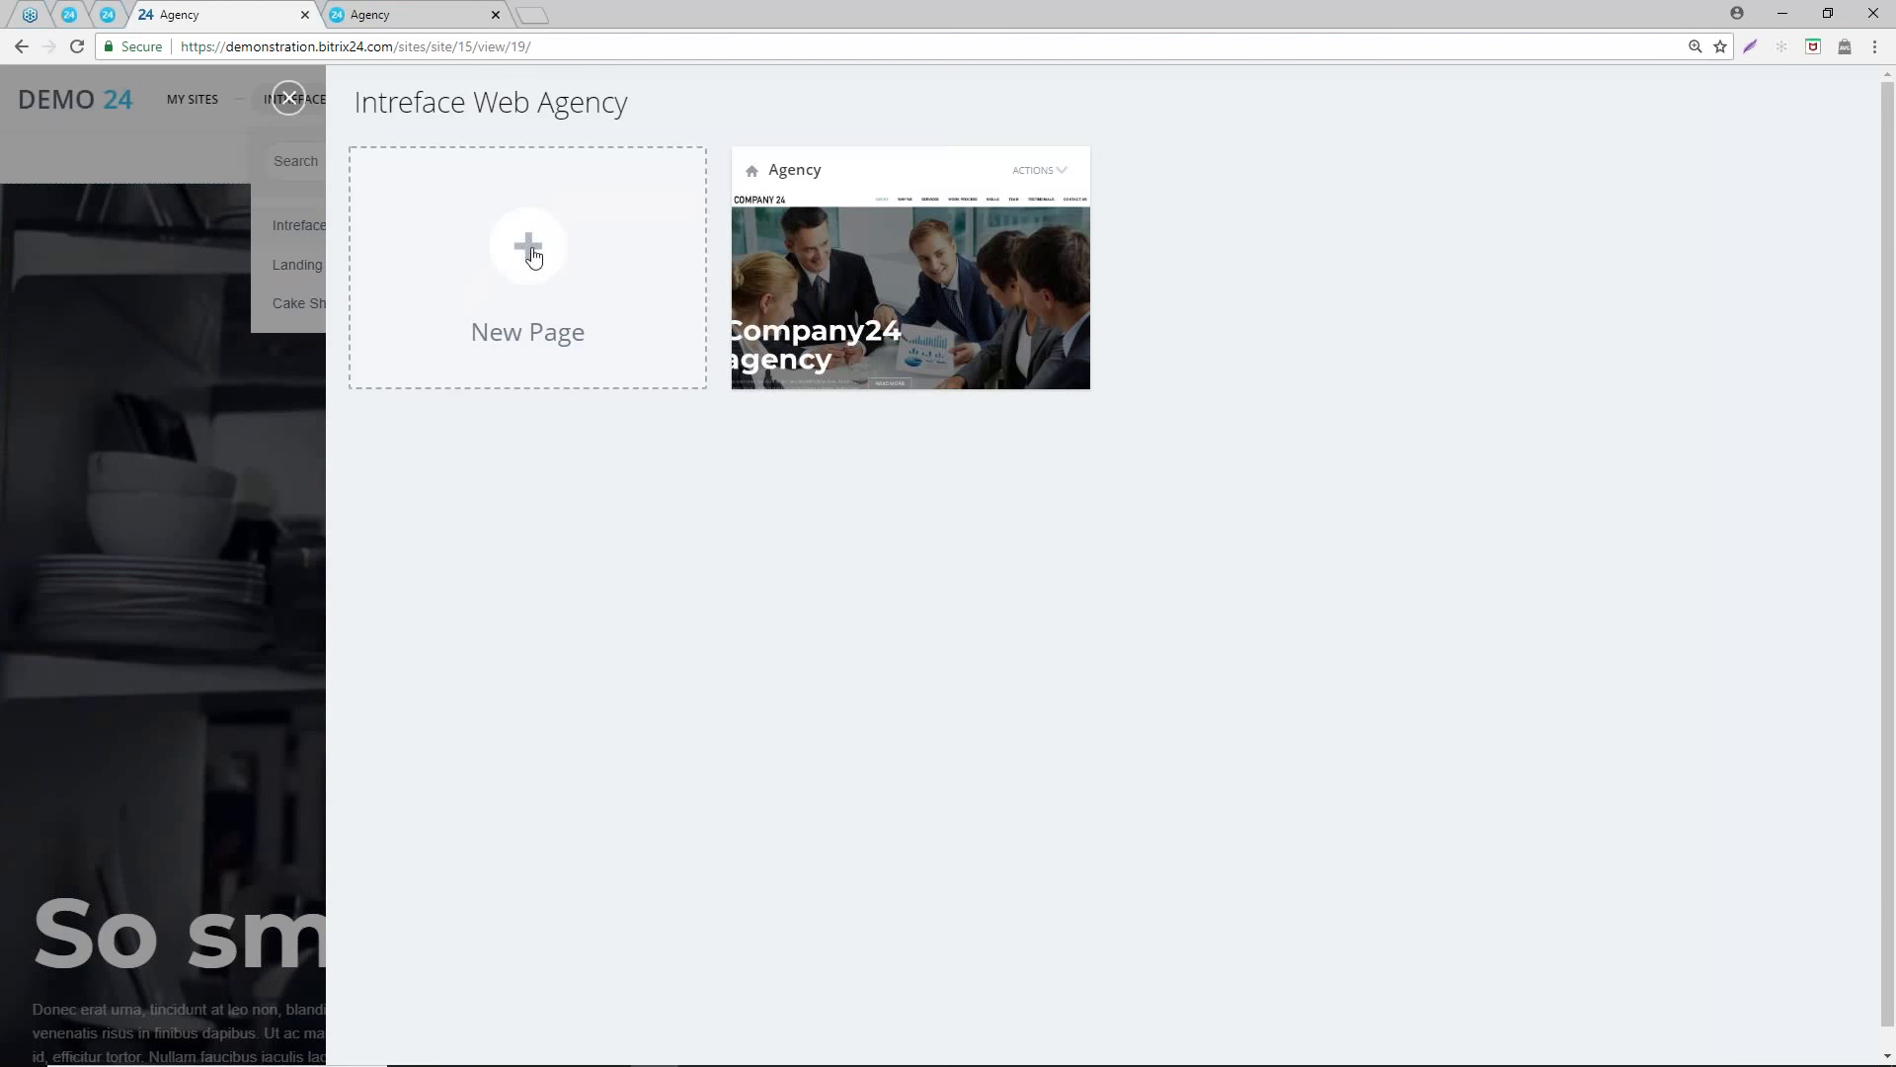
- Create a new page from the Agency template with the light blue color theme
left_click(540, 254)
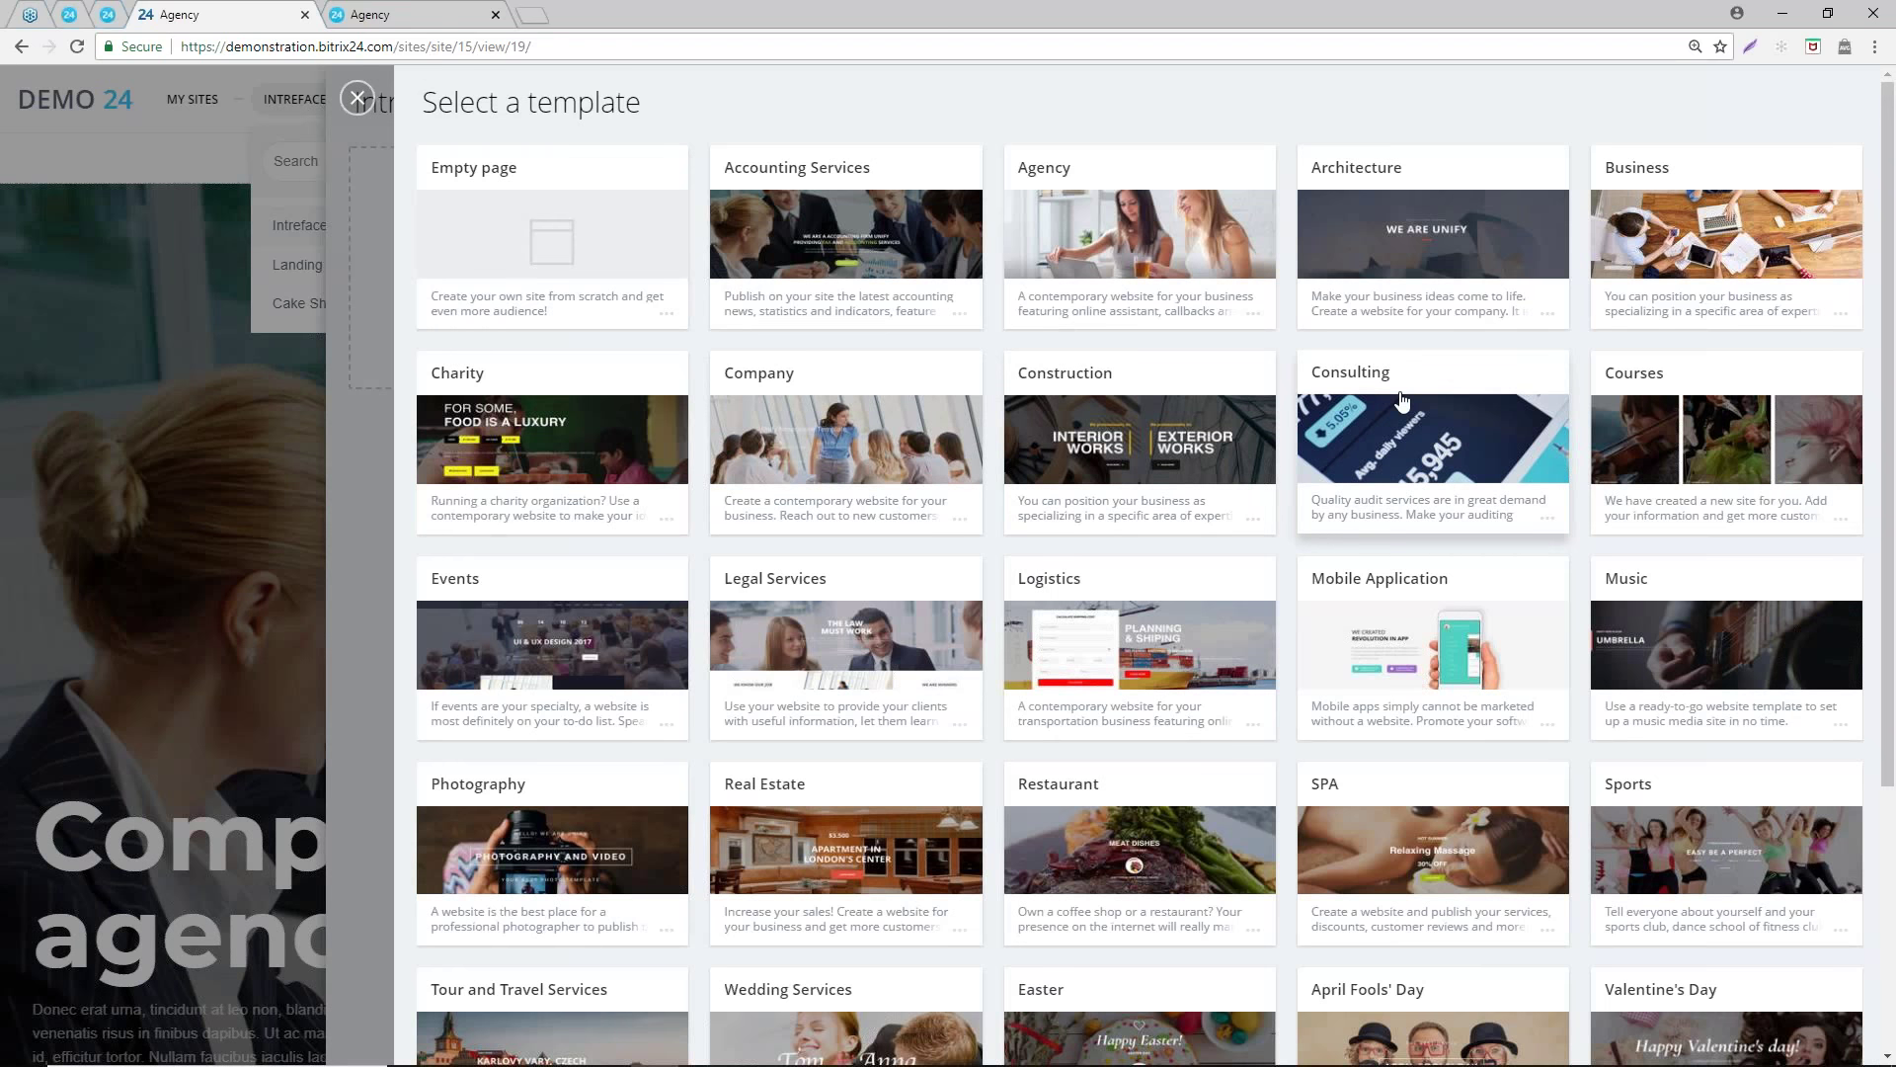
left_click(1182, 243)
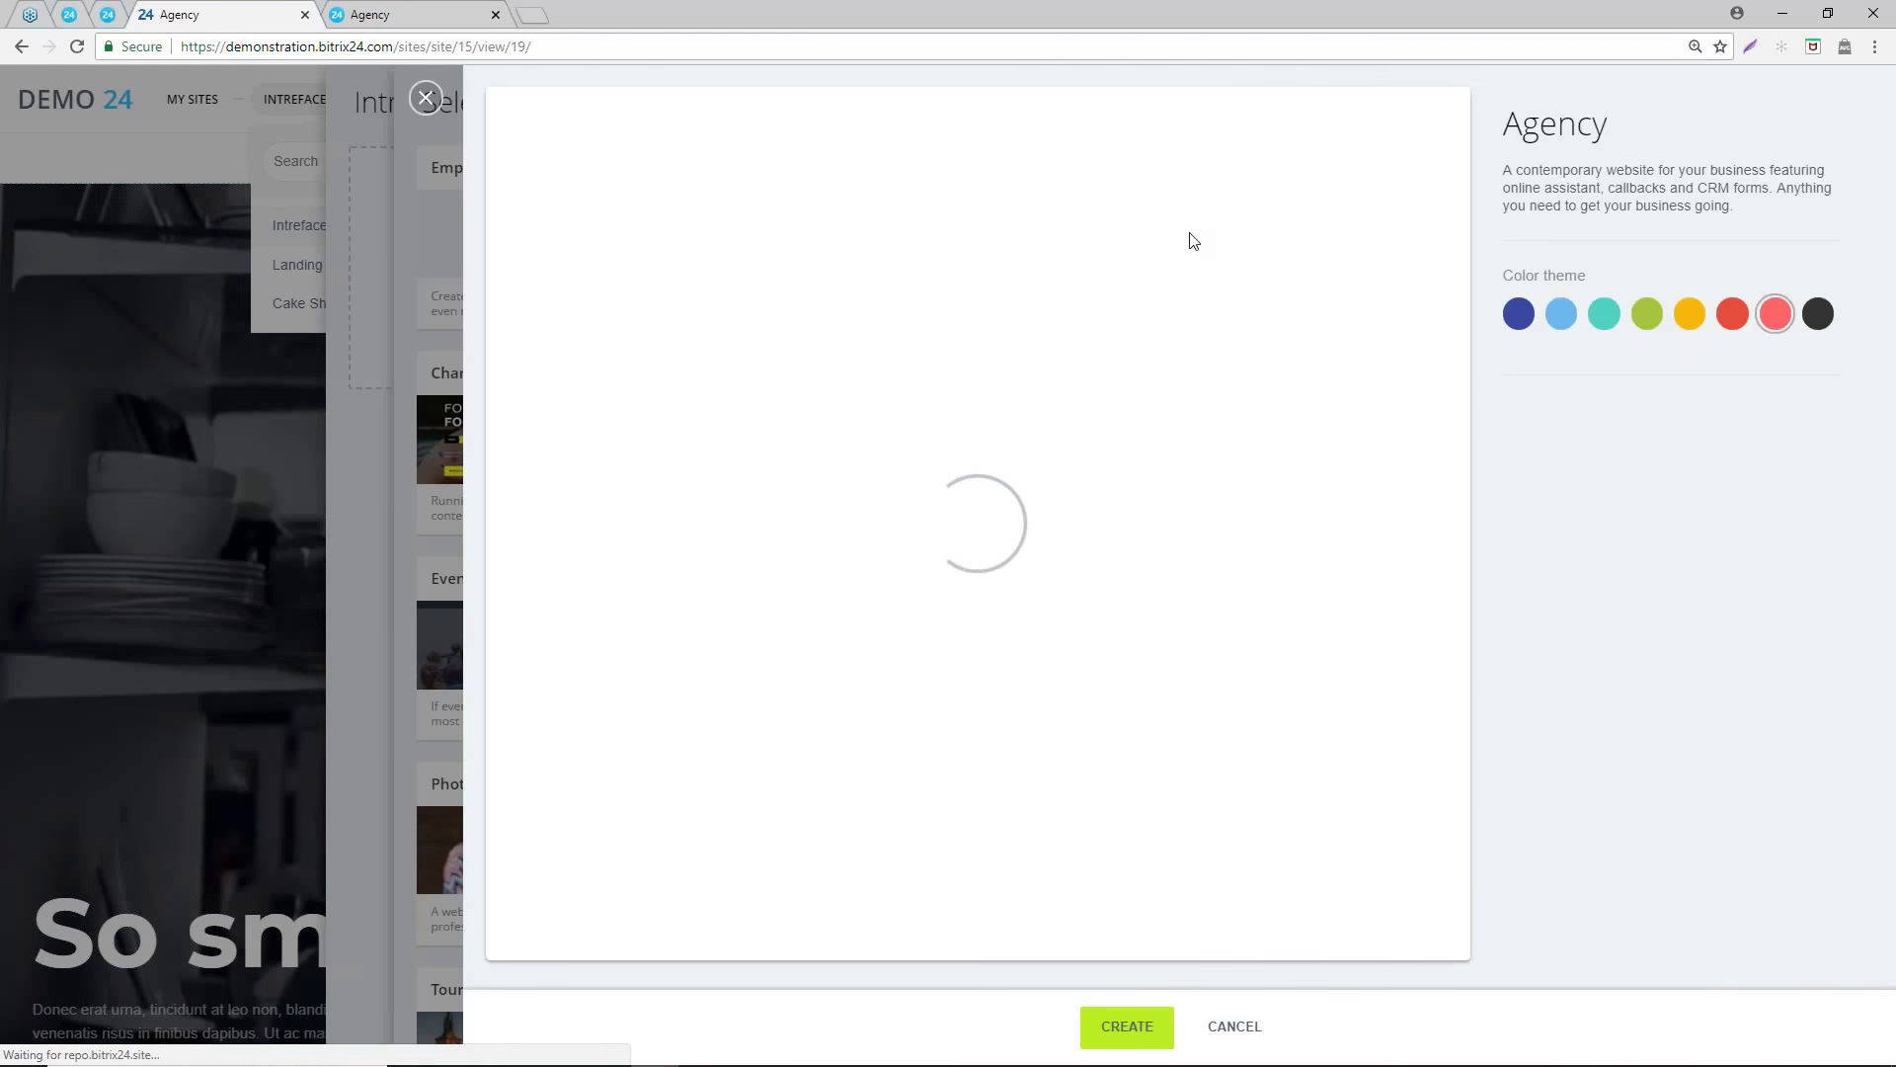
left_click(1561, 314)
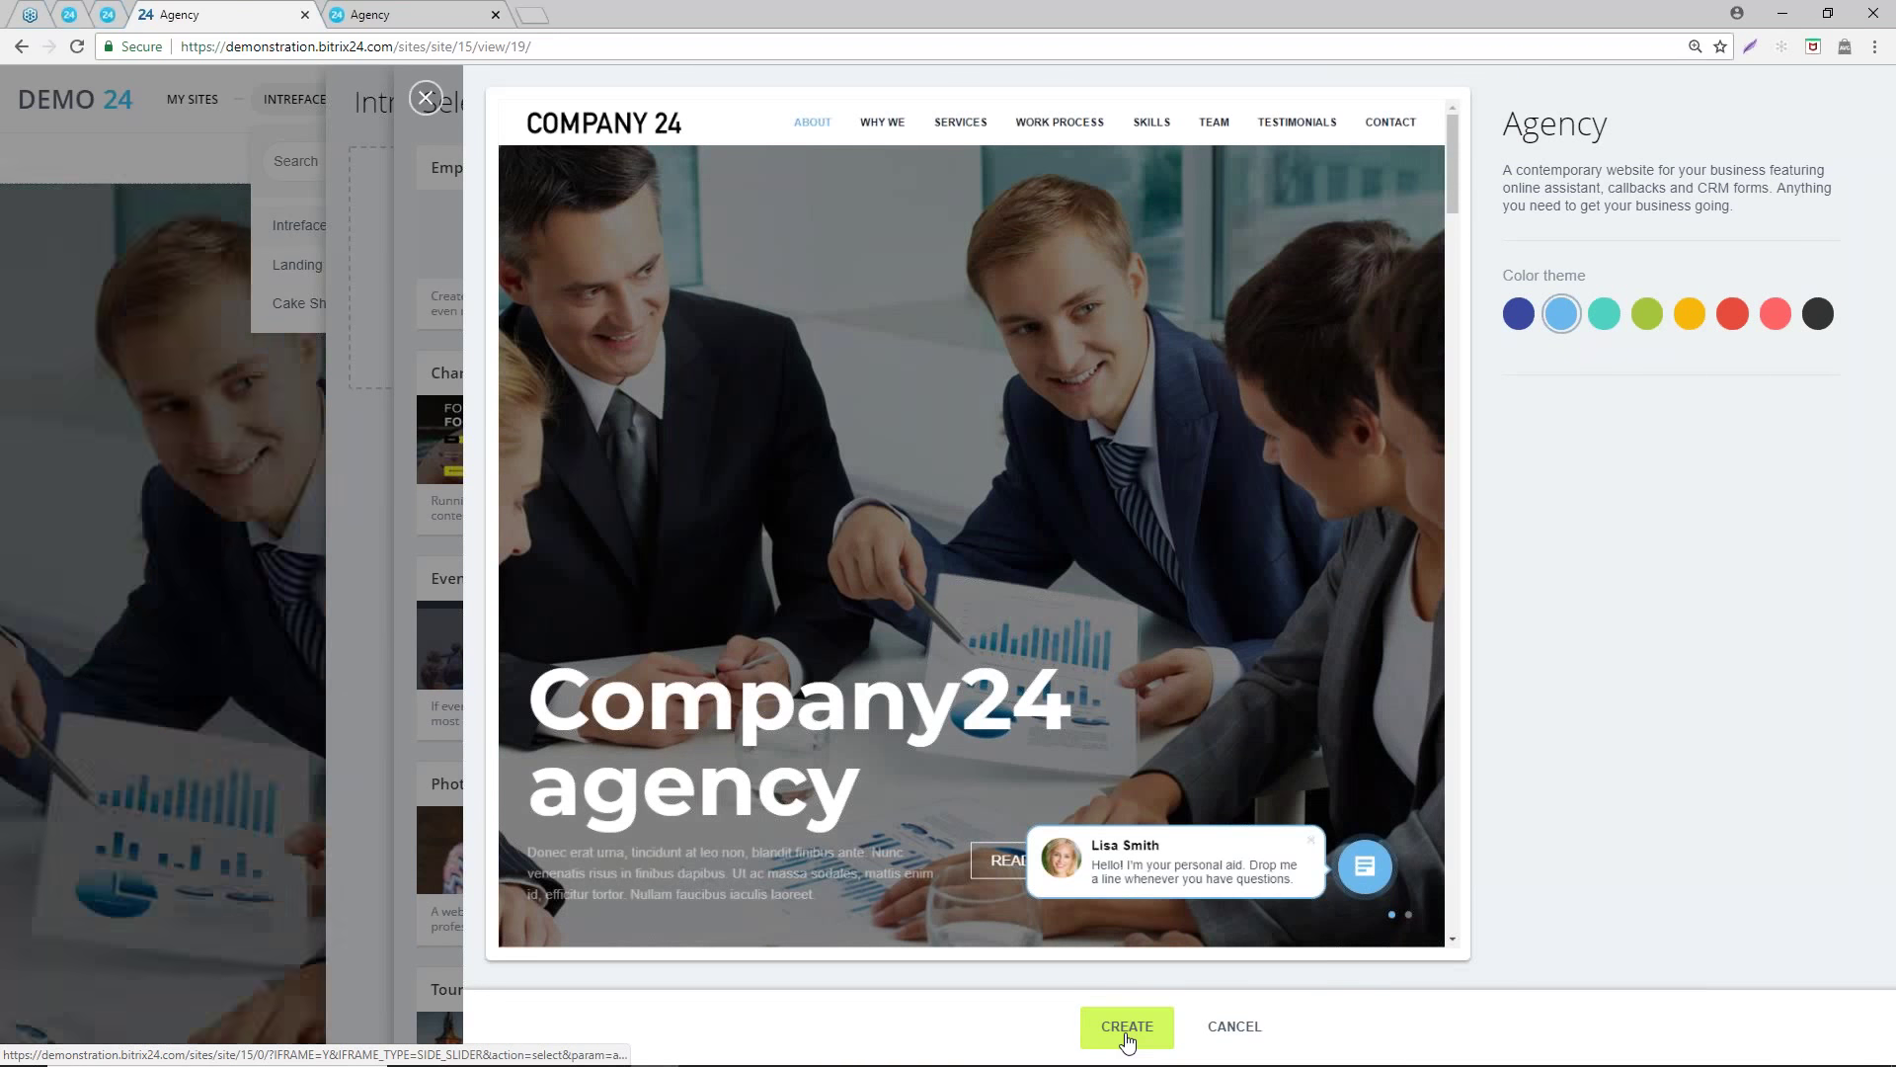
left_click(1127, 1028)
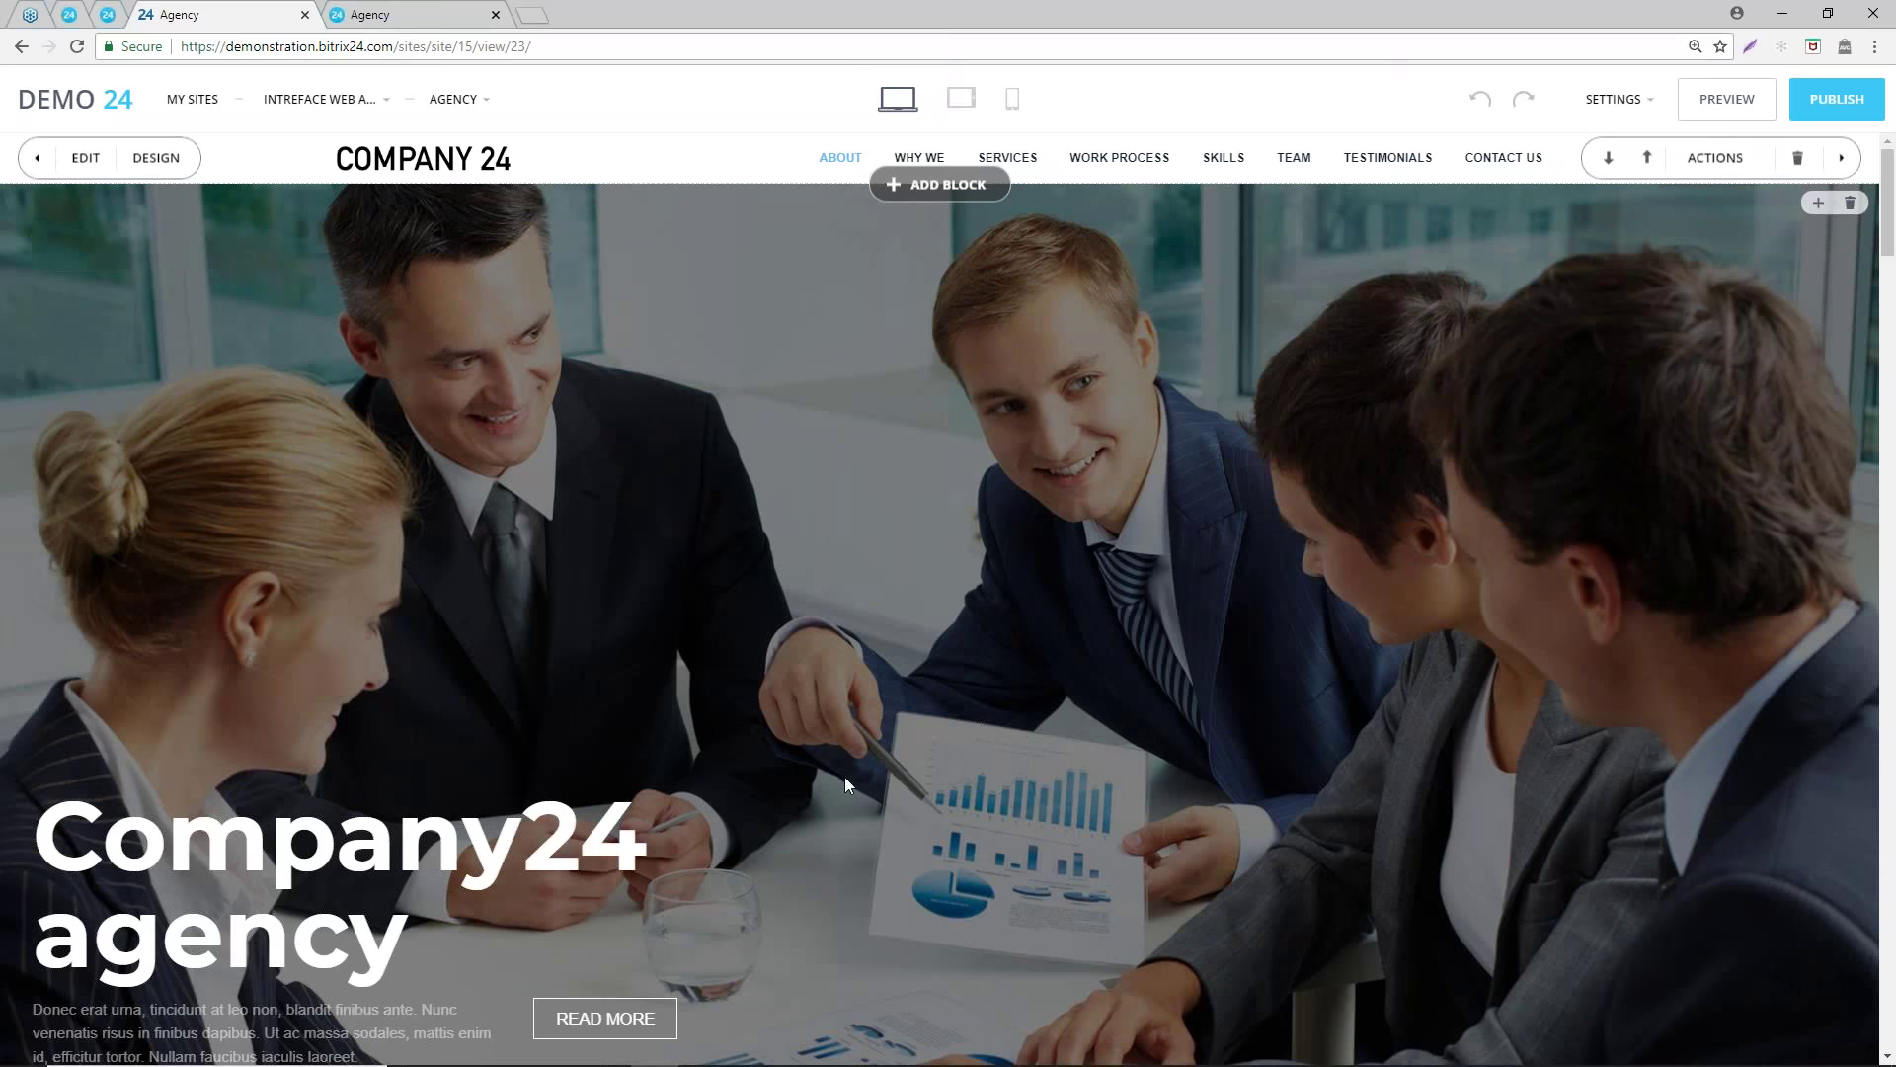
- Delete the Company24 agency cover, the four-column features block and the We Are Magicians block from the new page
scroll(910, 381, "down", 10)
scroll(911, 381, "up", 10)
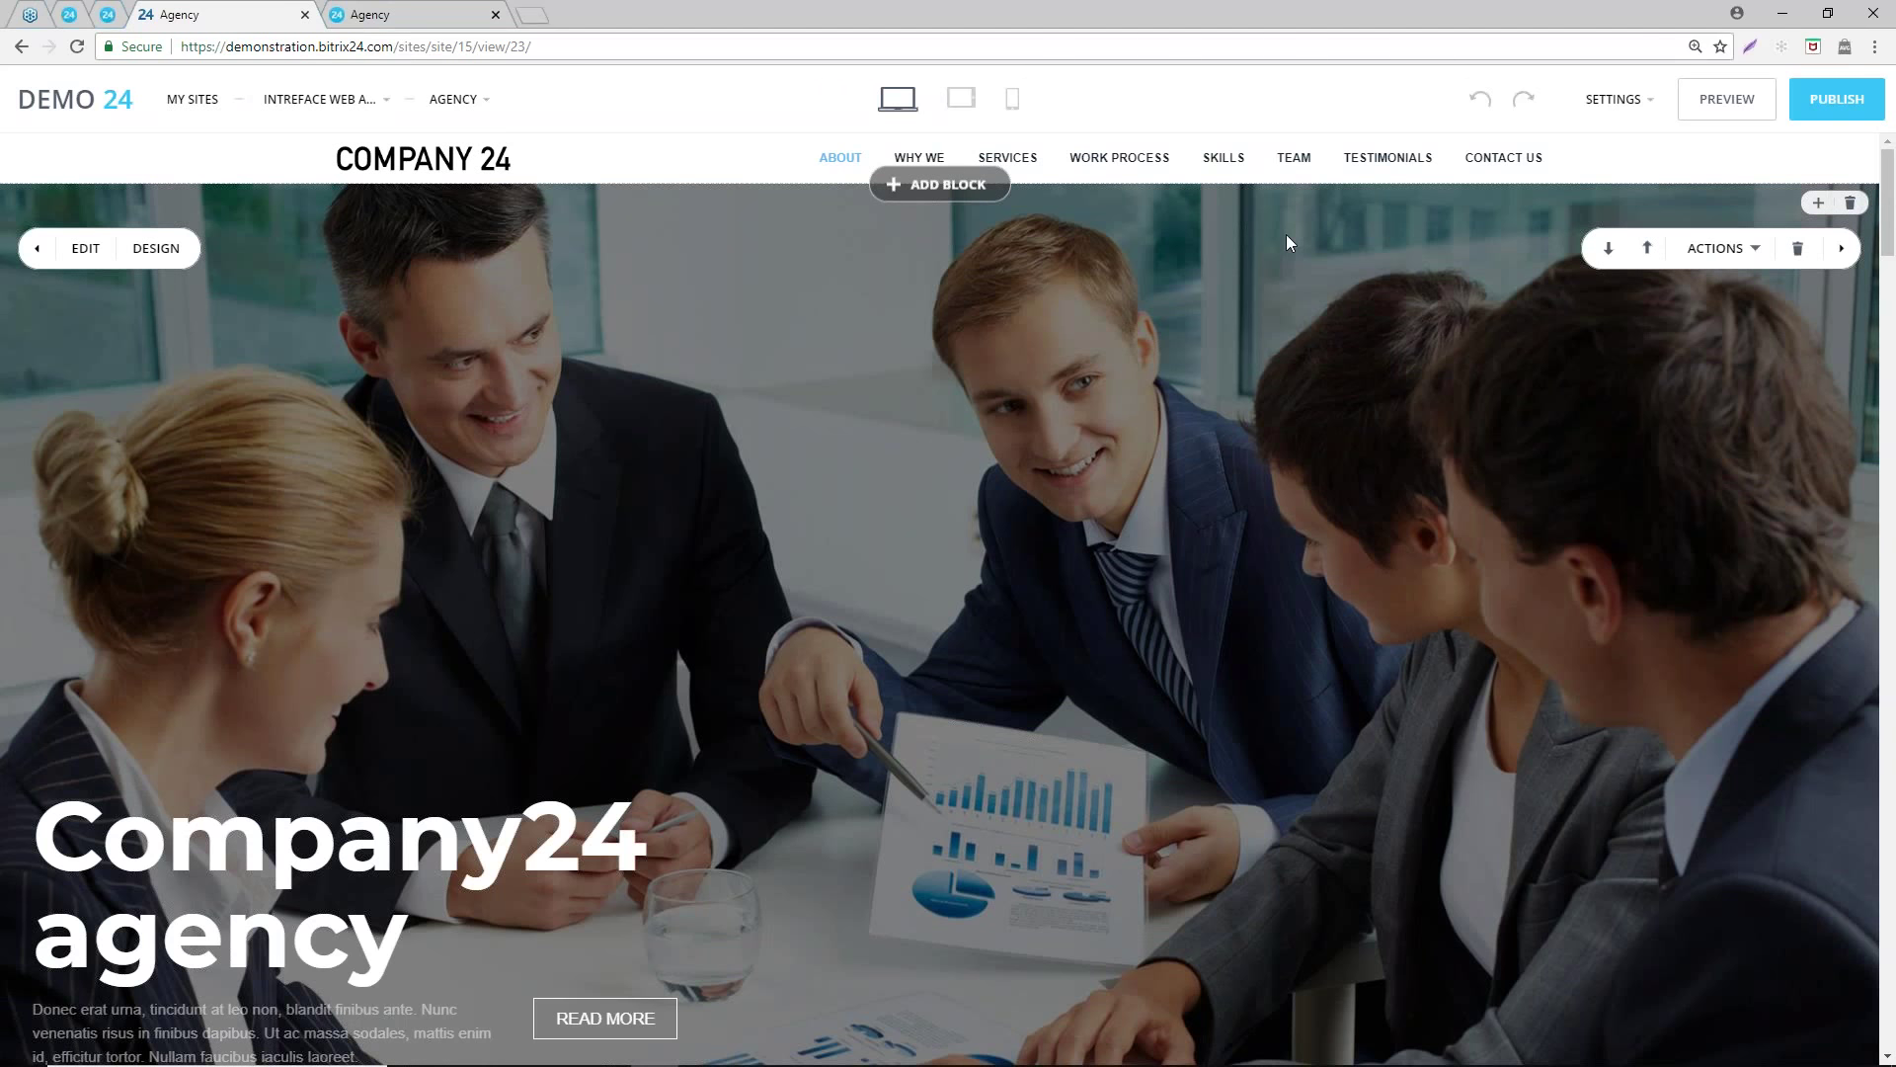
scroll(891, 502, "down", 3)
scroll(887, 498, "up", 3)
left_click(1800, 252)
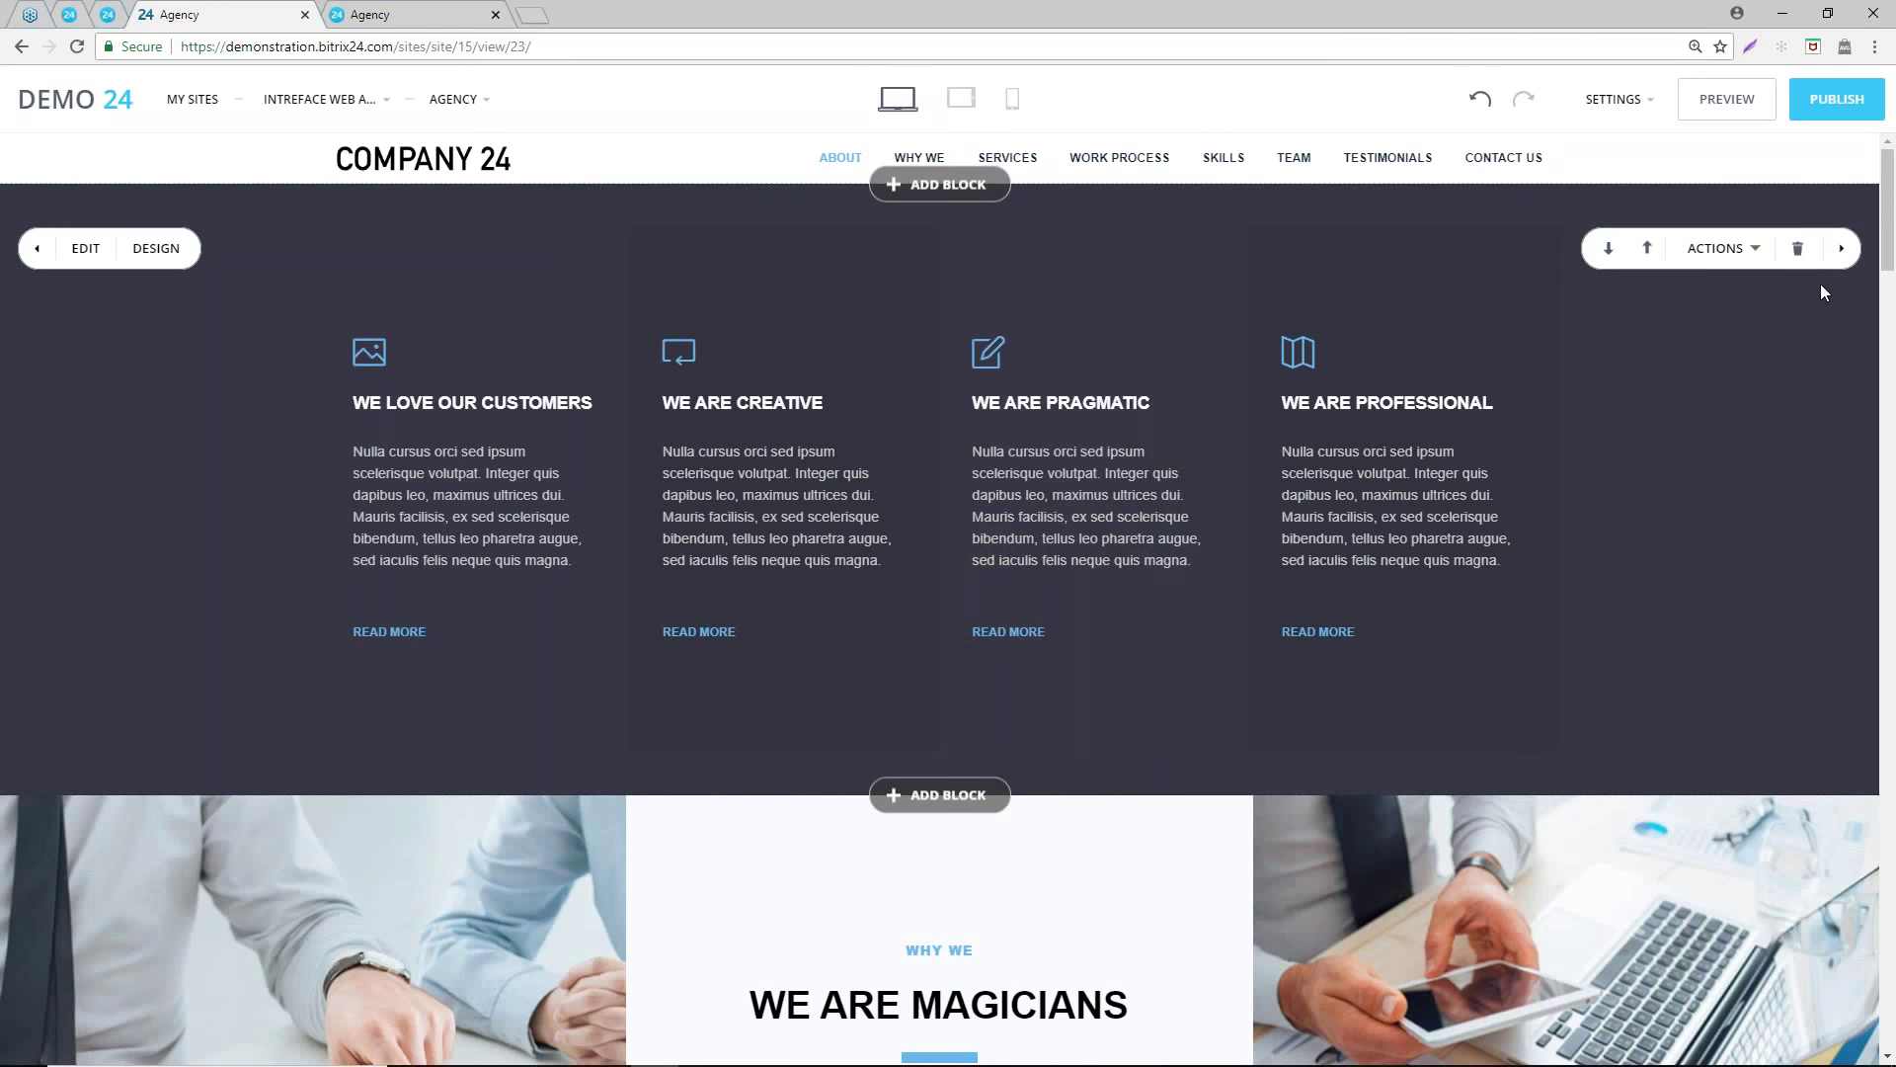
left_click(1796, 255)
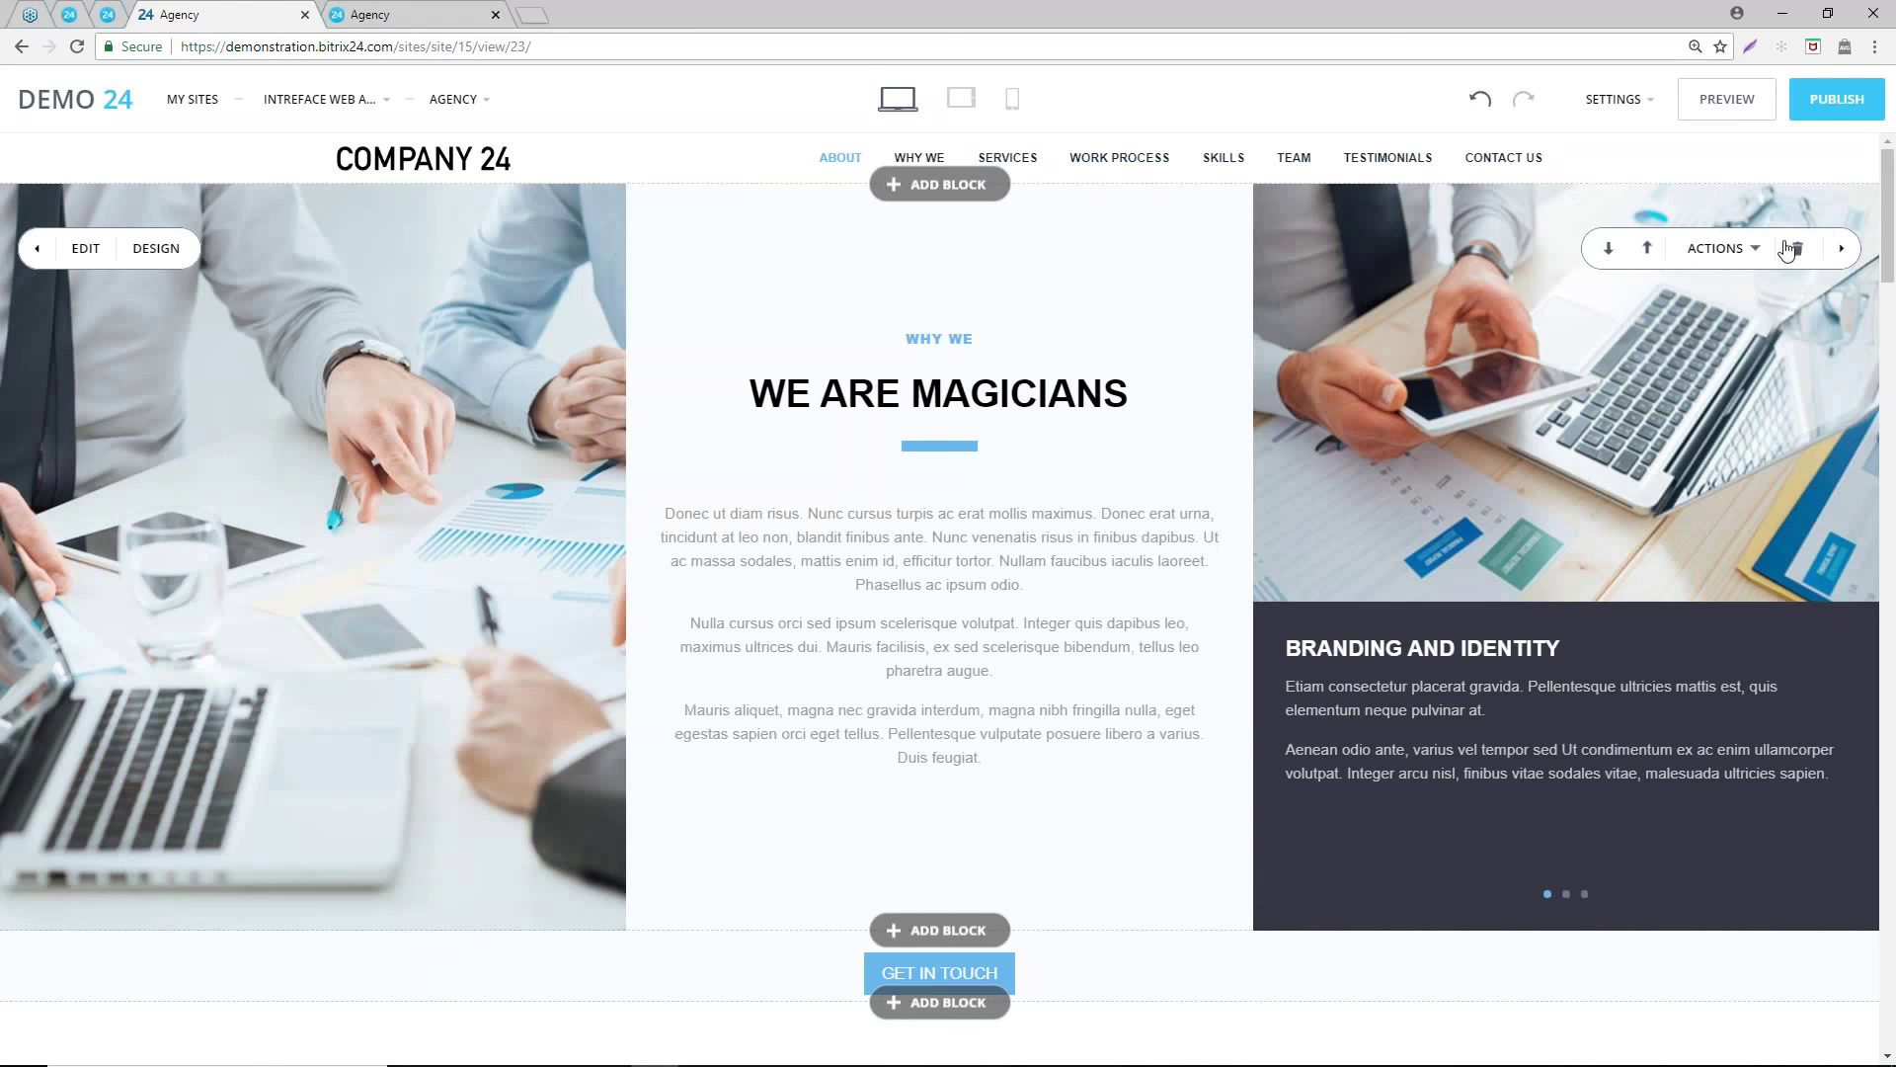
left_click(1792, 253)
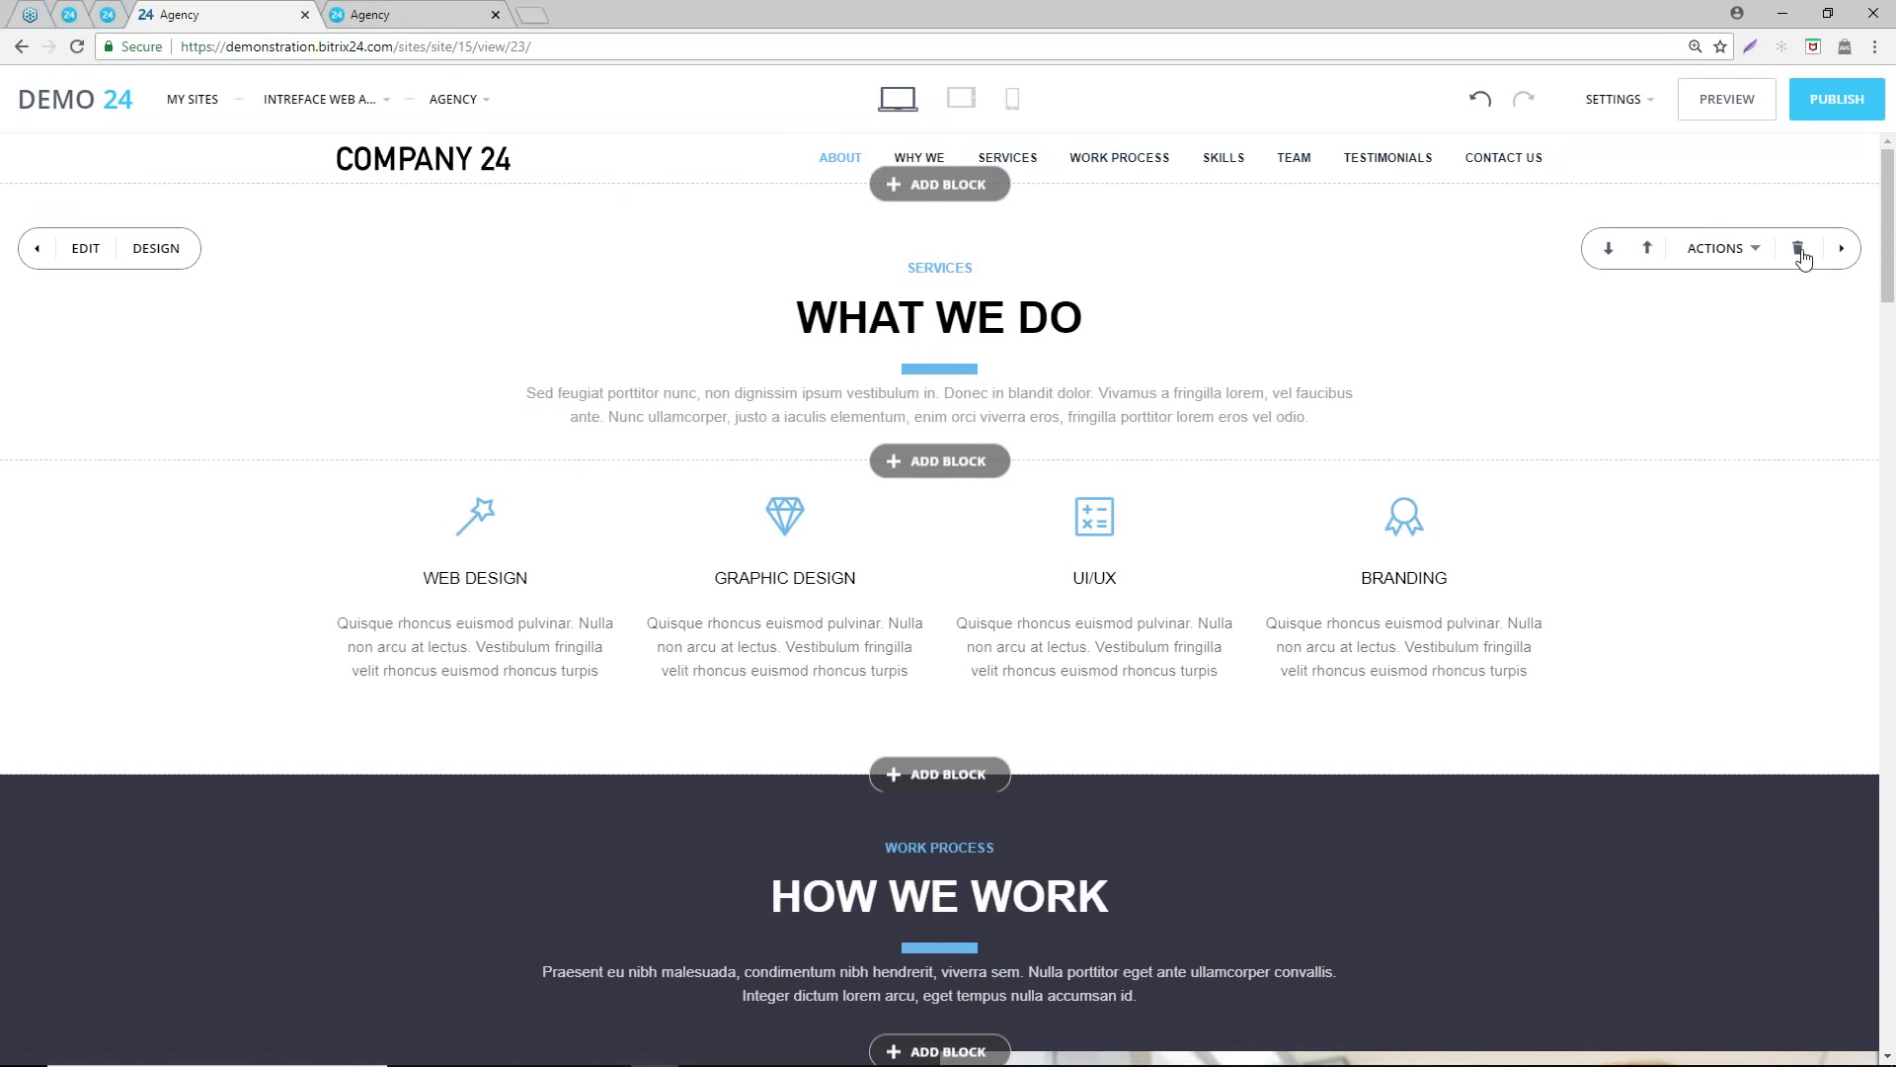
- Delete the What We Do title, its services columns and the How We Work section
left_click(1803, 251)
left_click(1797, 252)
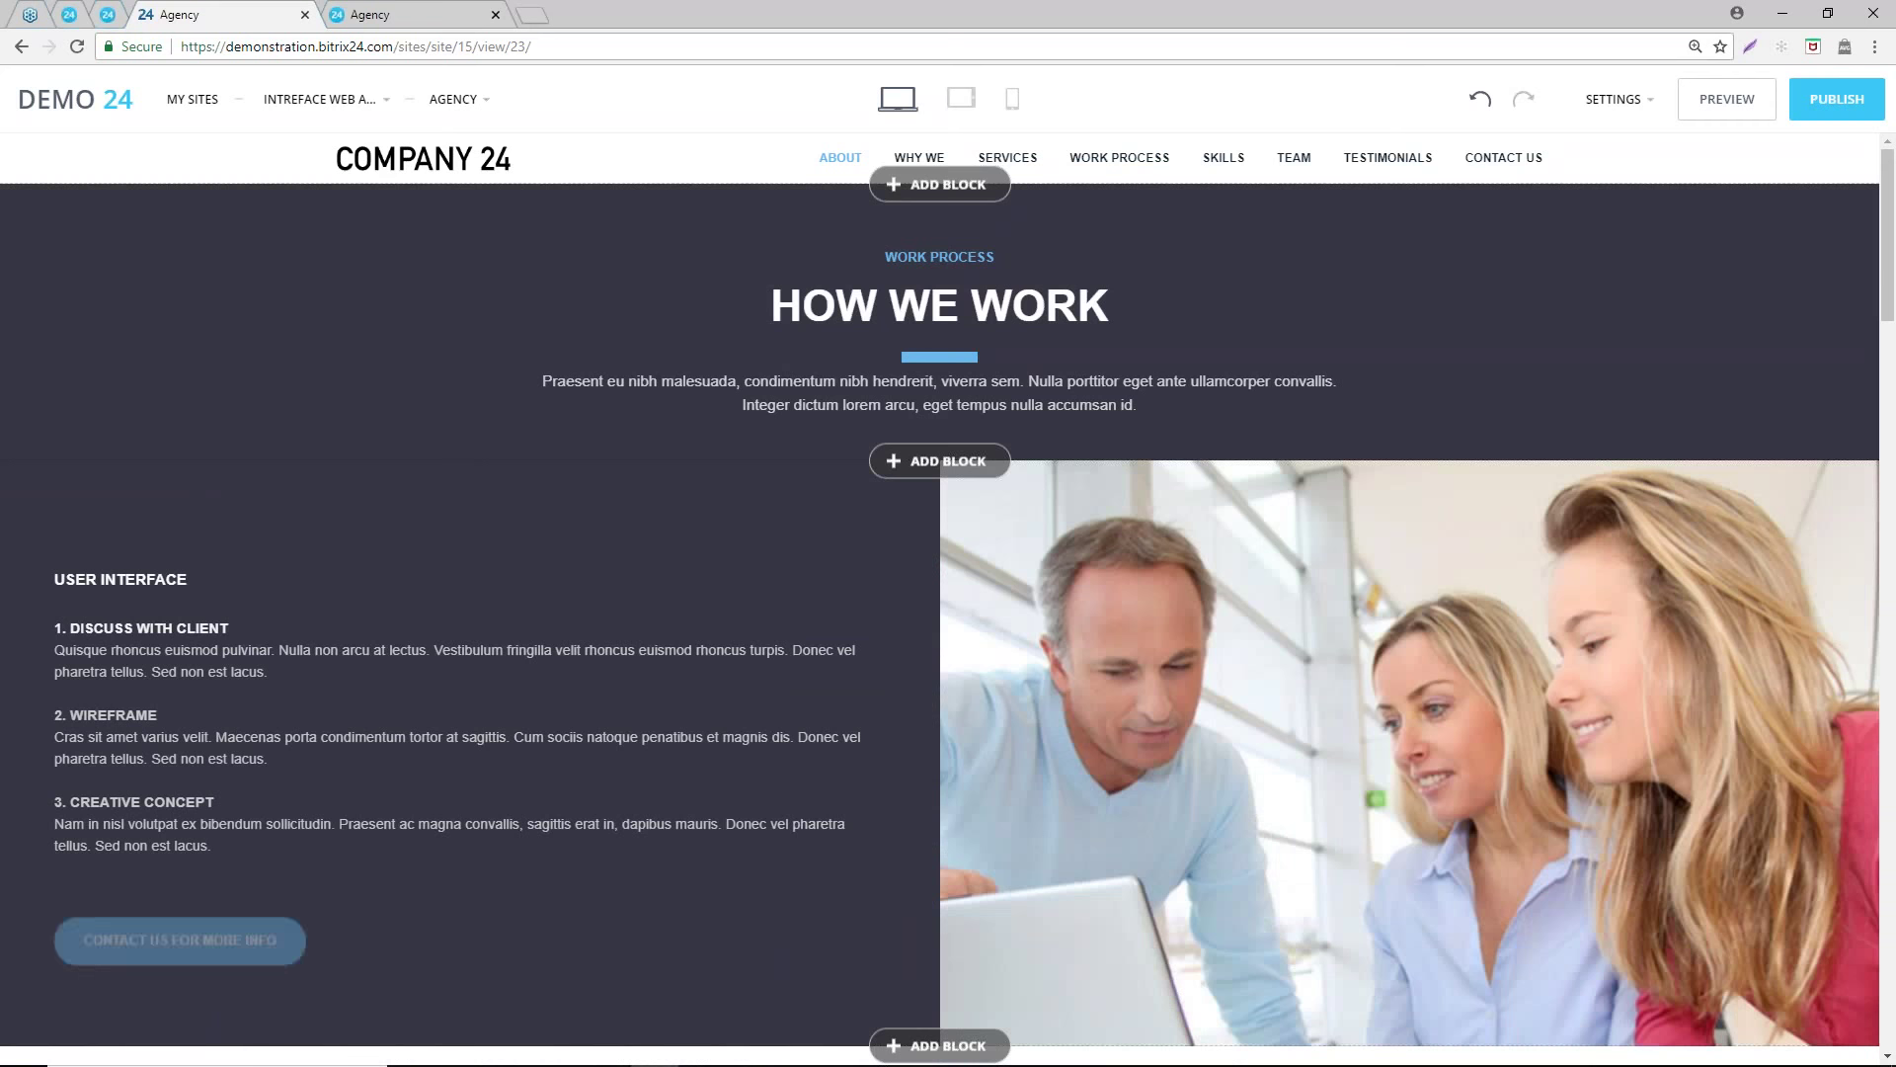
left_click(1797, 251)
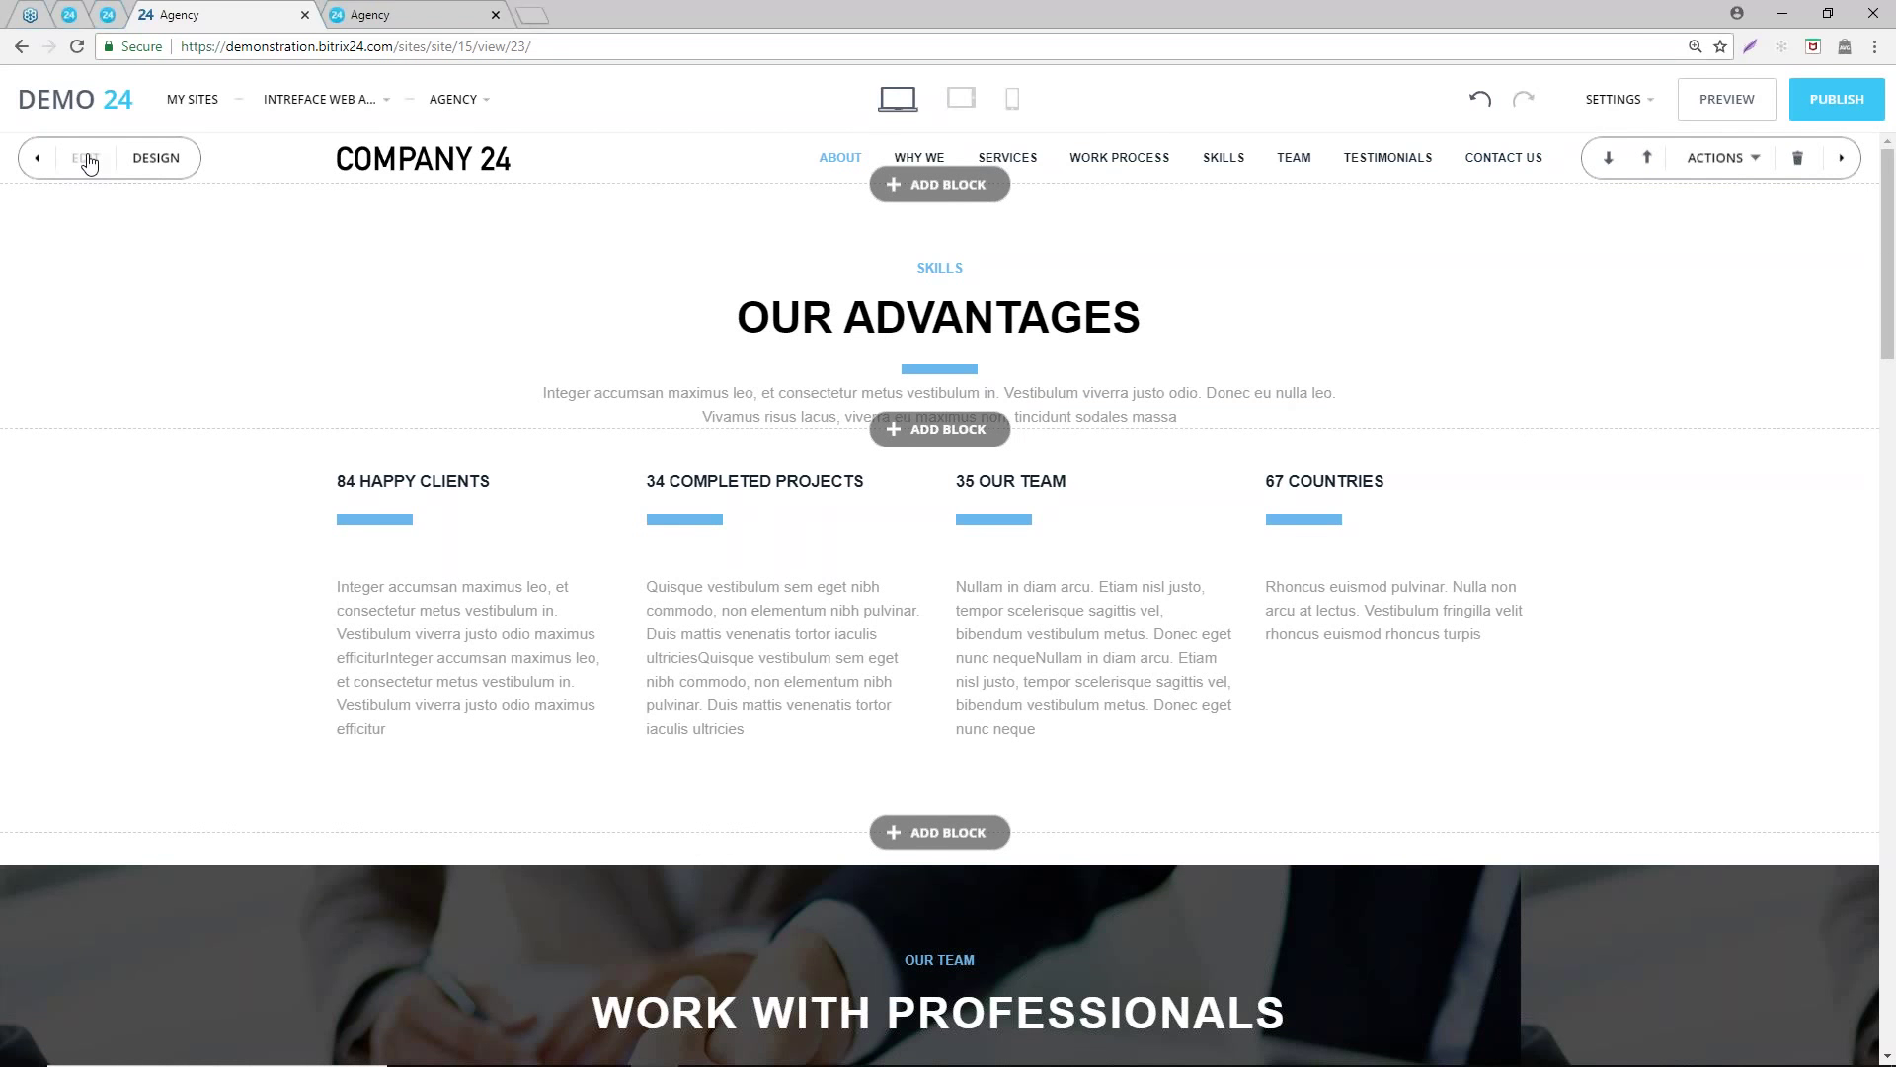
- Delete the Our Advantages title, its four-column statistics block and the Work With Professionals team block
scroll(1109, 415, "down", 2)
scroll(1234, 378, "up", 2)
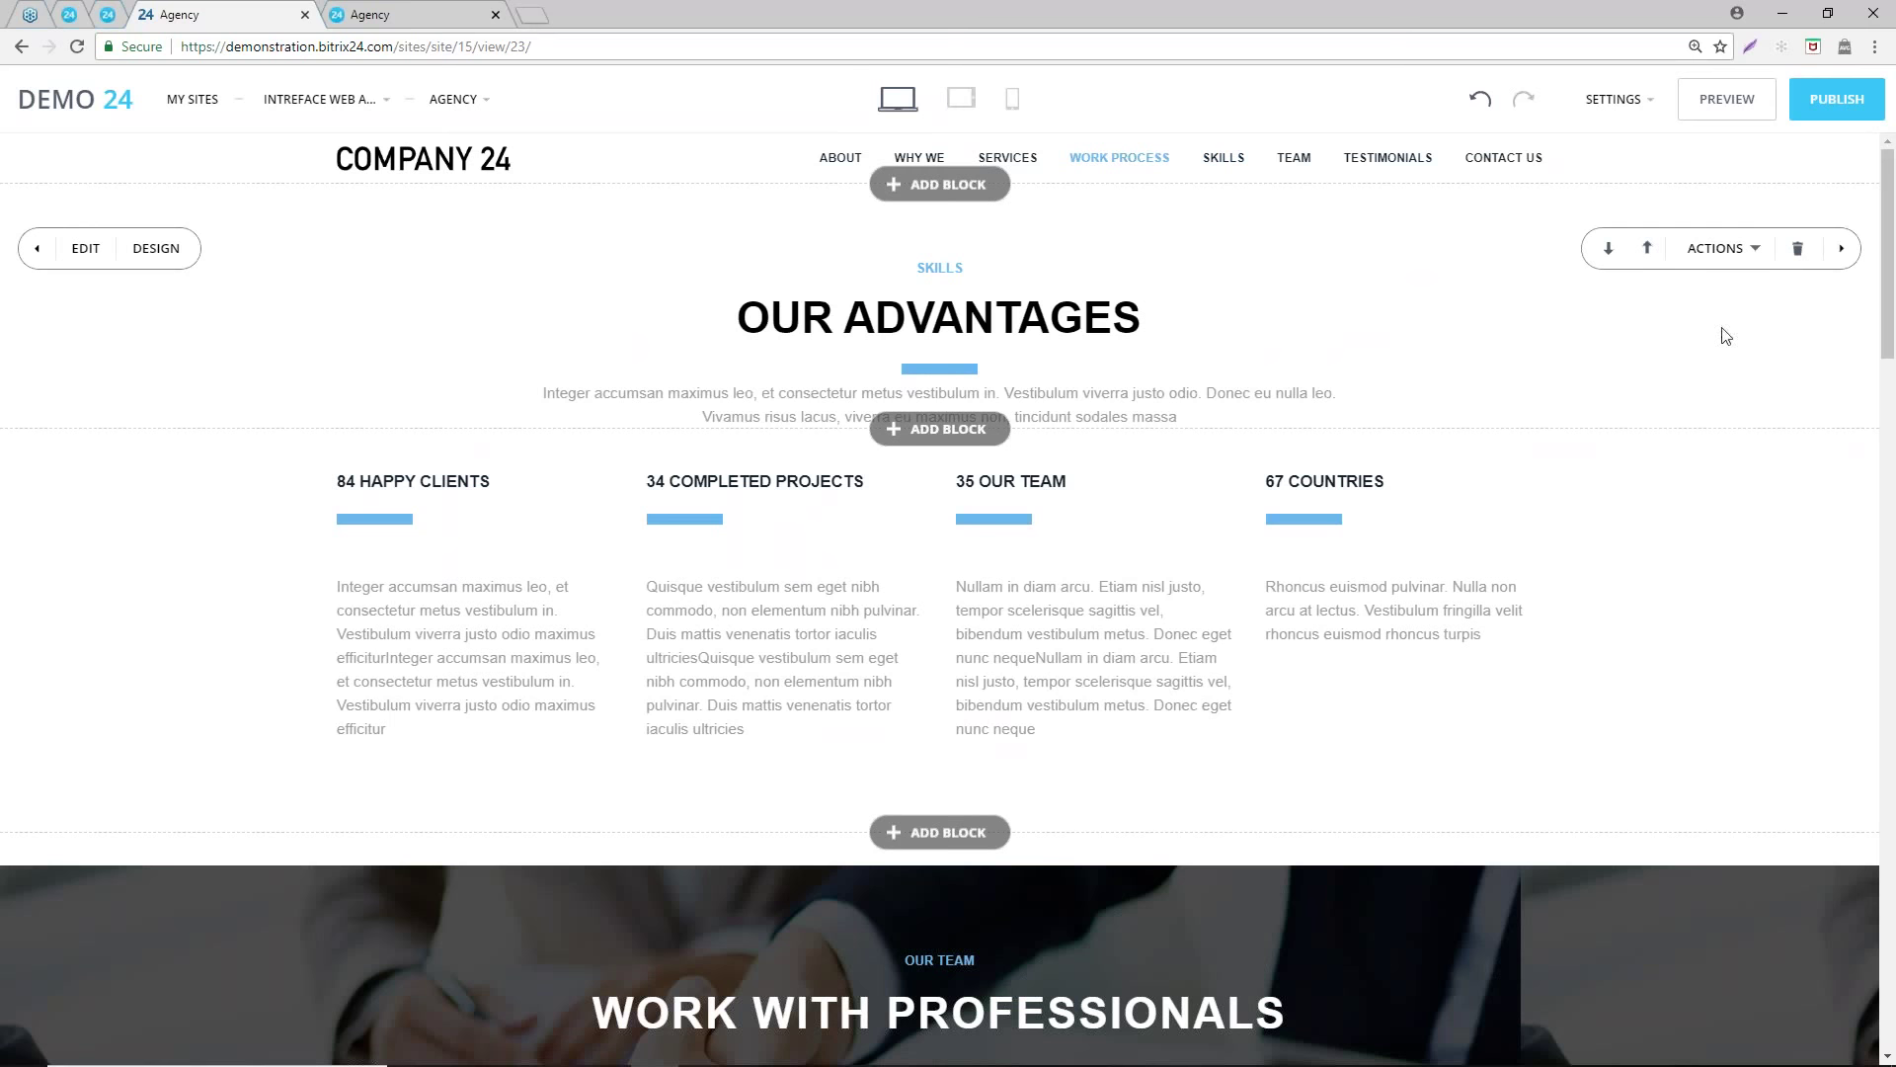
left_click(1796, 253)
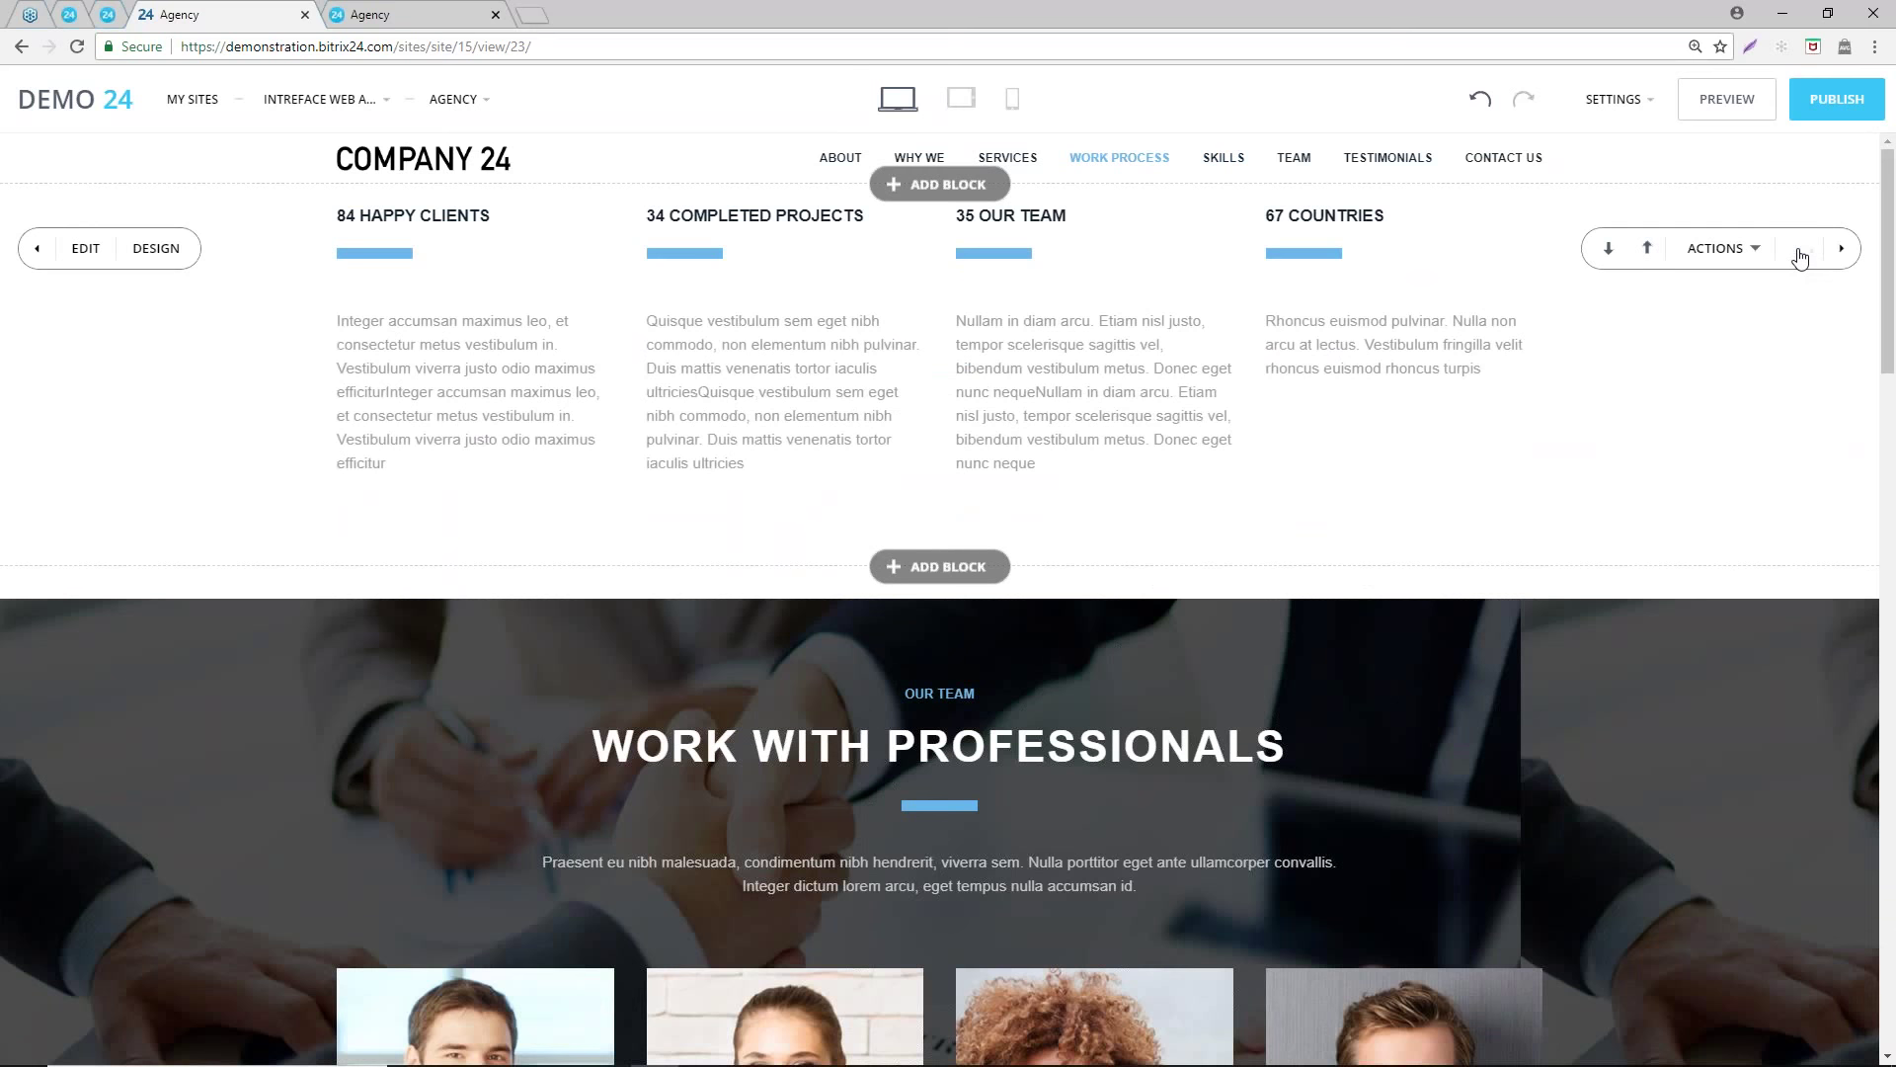
left_click(1798, 253)
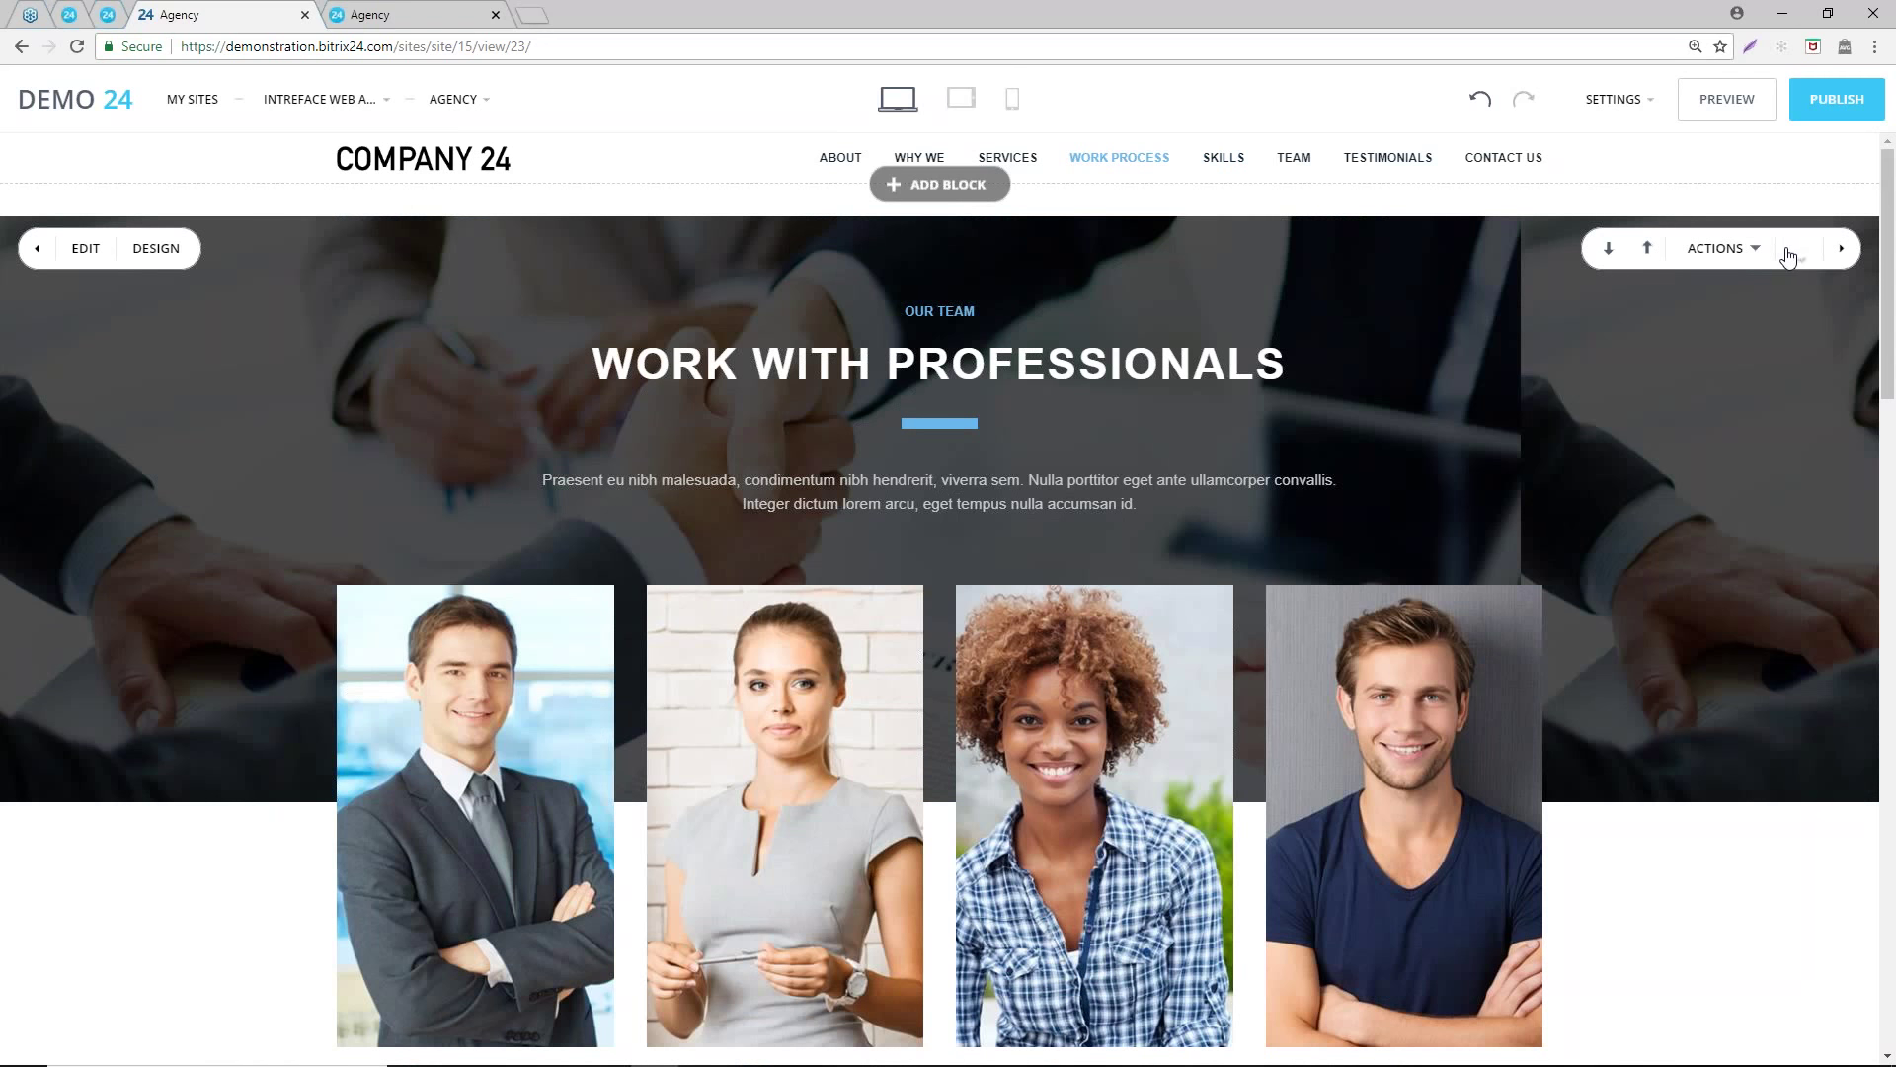
left_click(1790, 253)
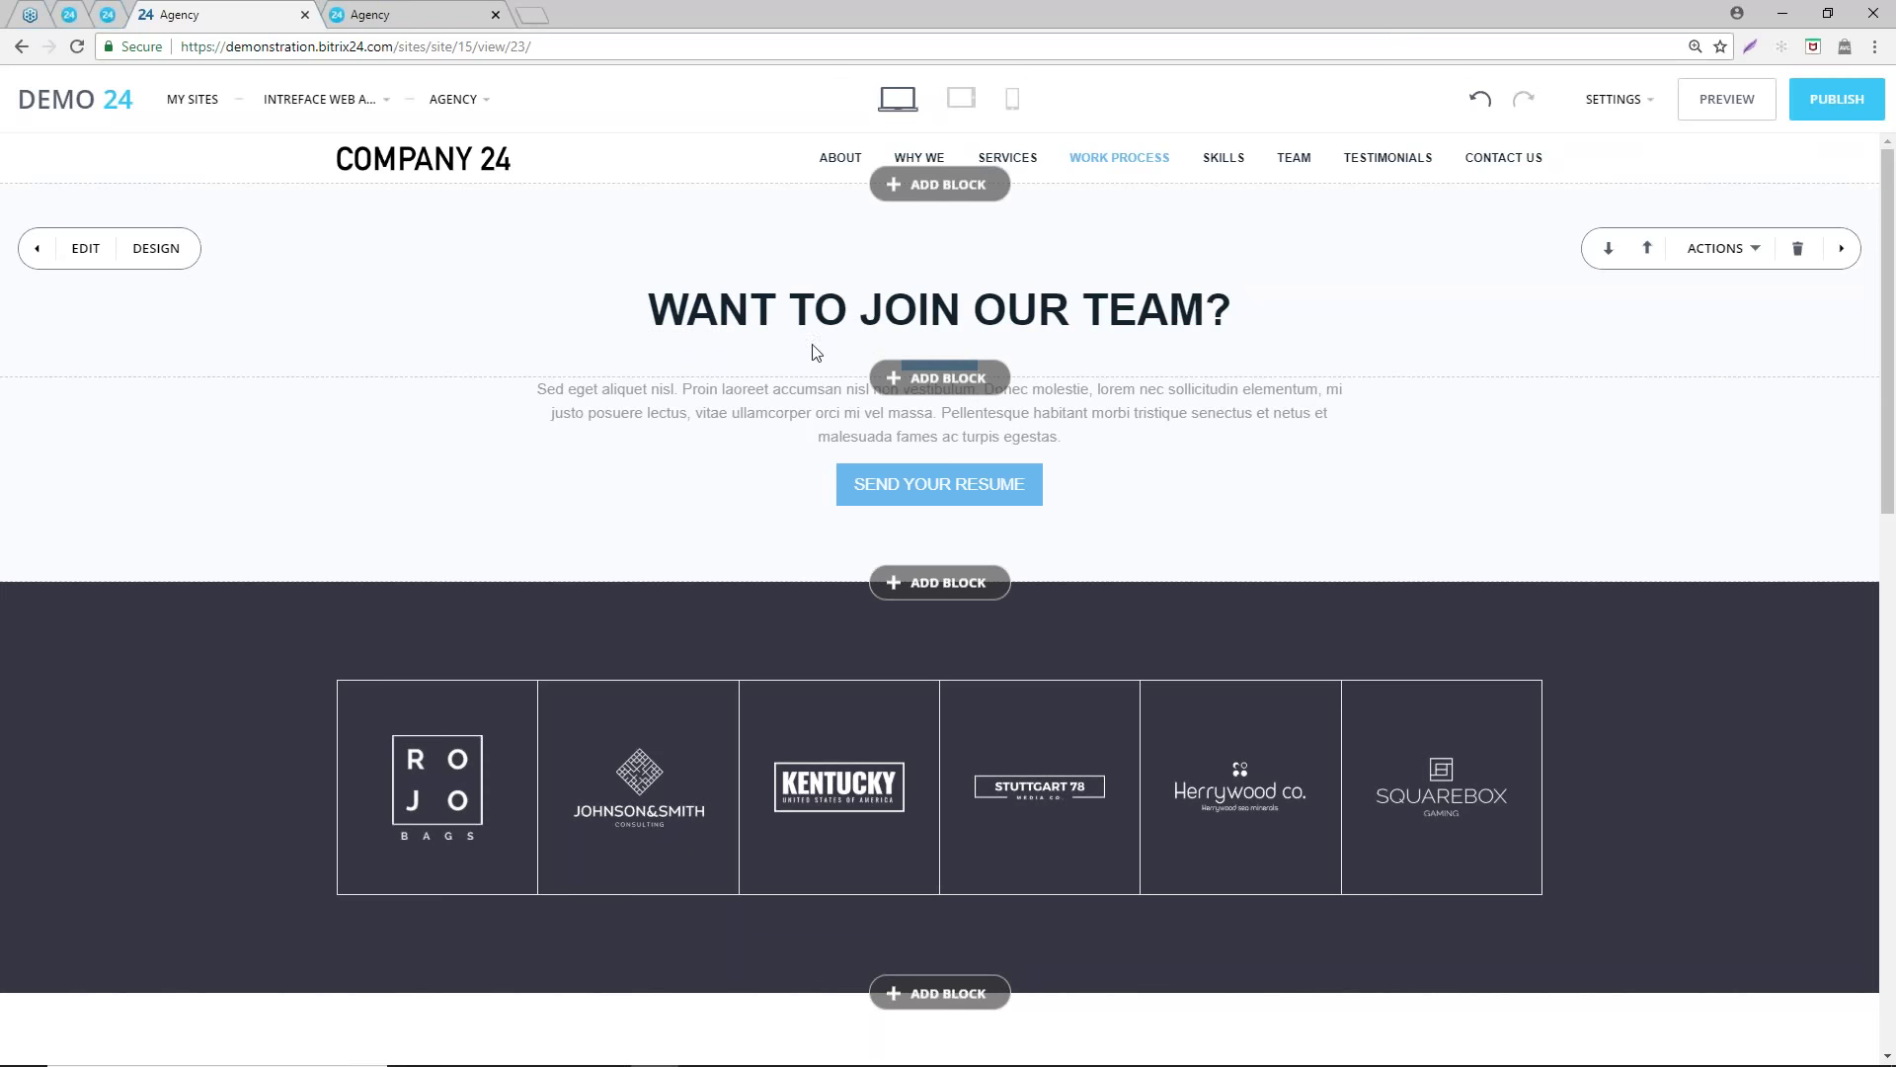
- Start adding a block below the Want to Join Our Team title and browse the Cover block designs
left_click(953, 394)
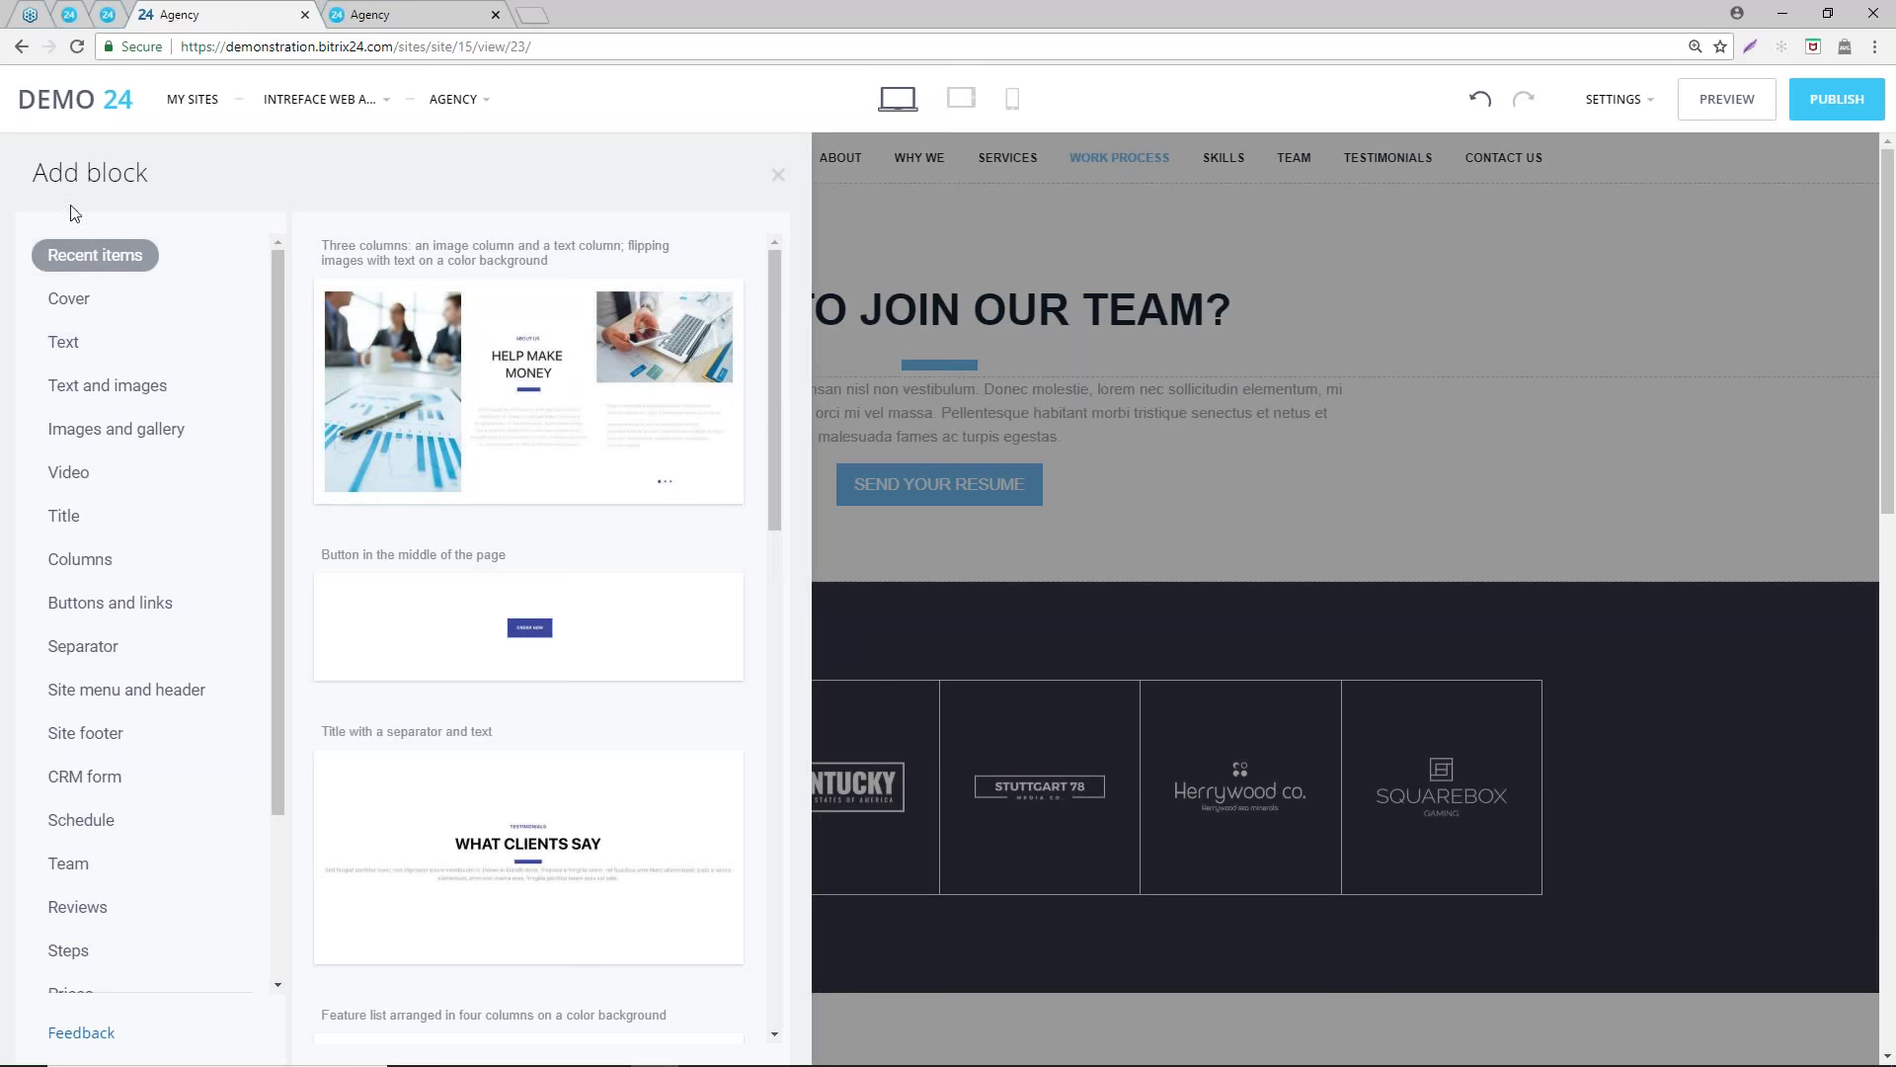
left_click(88, 302)
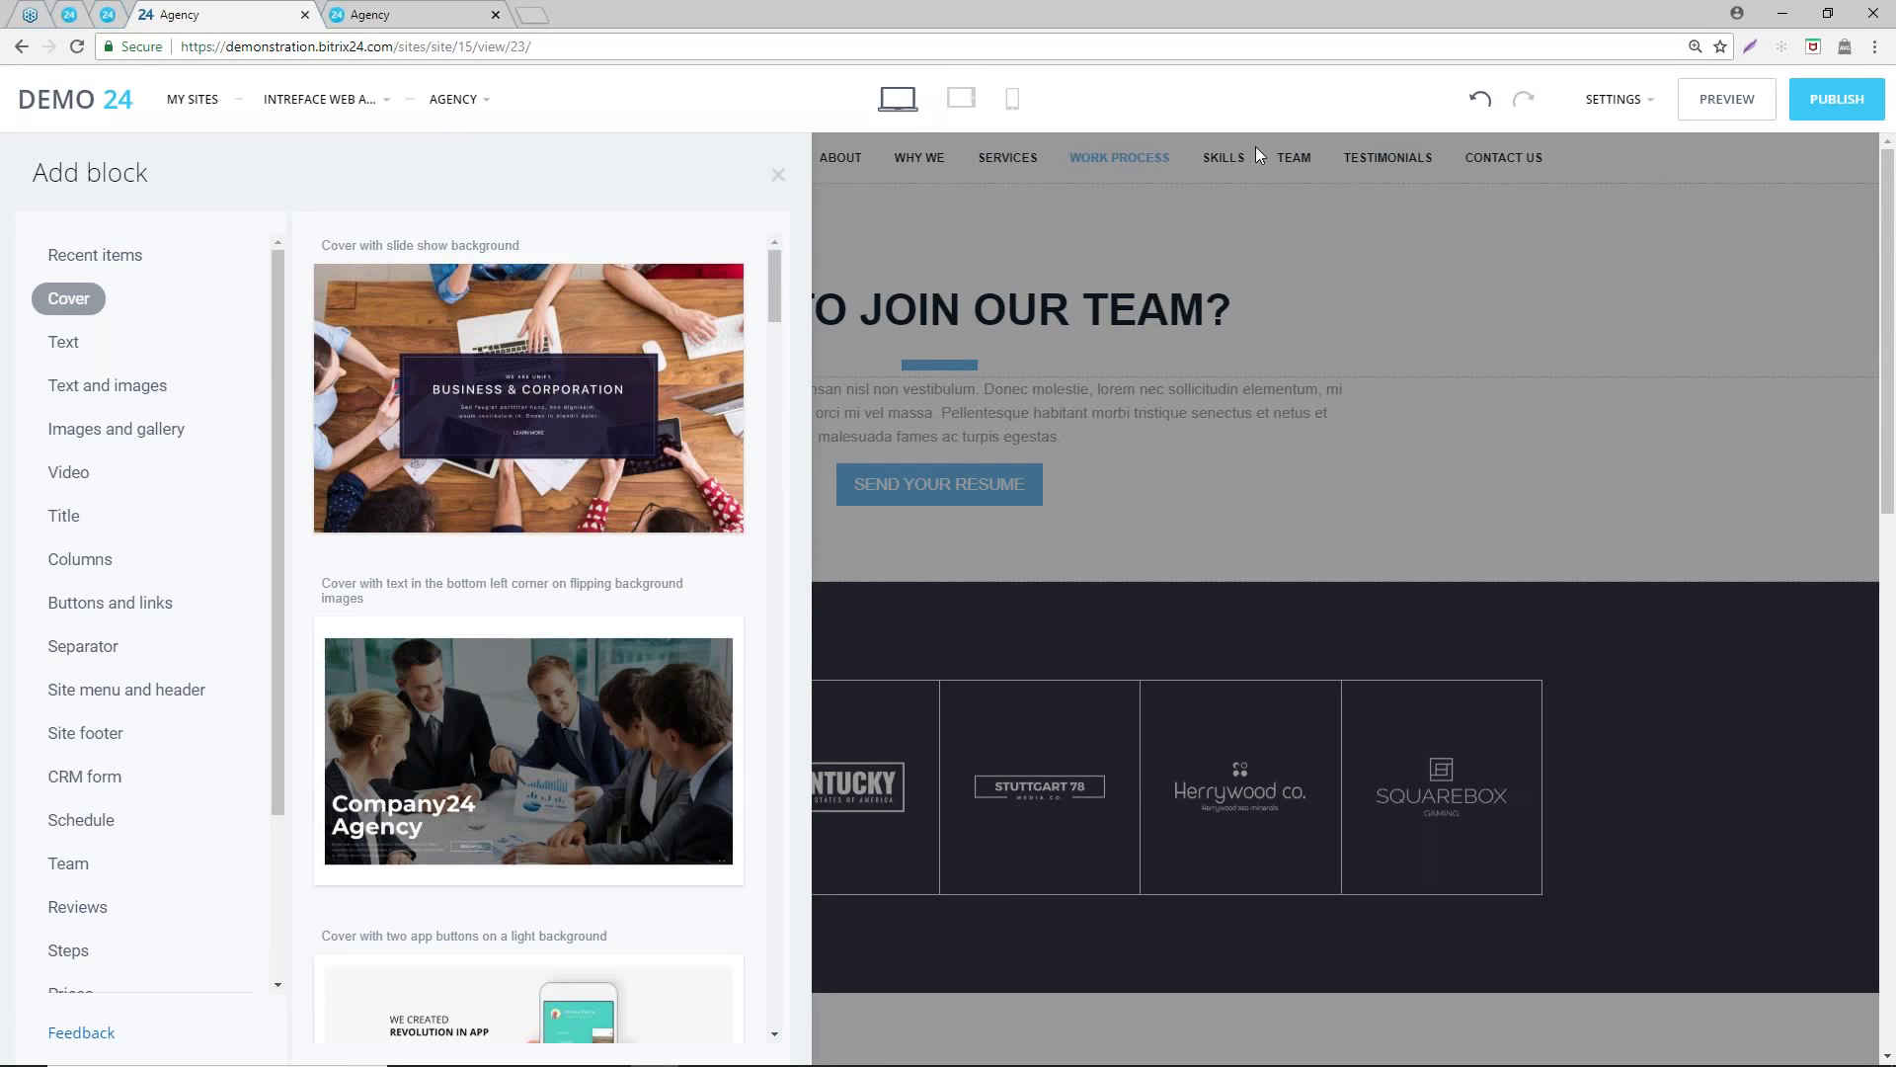
scroll(360, 626, "down", 9)
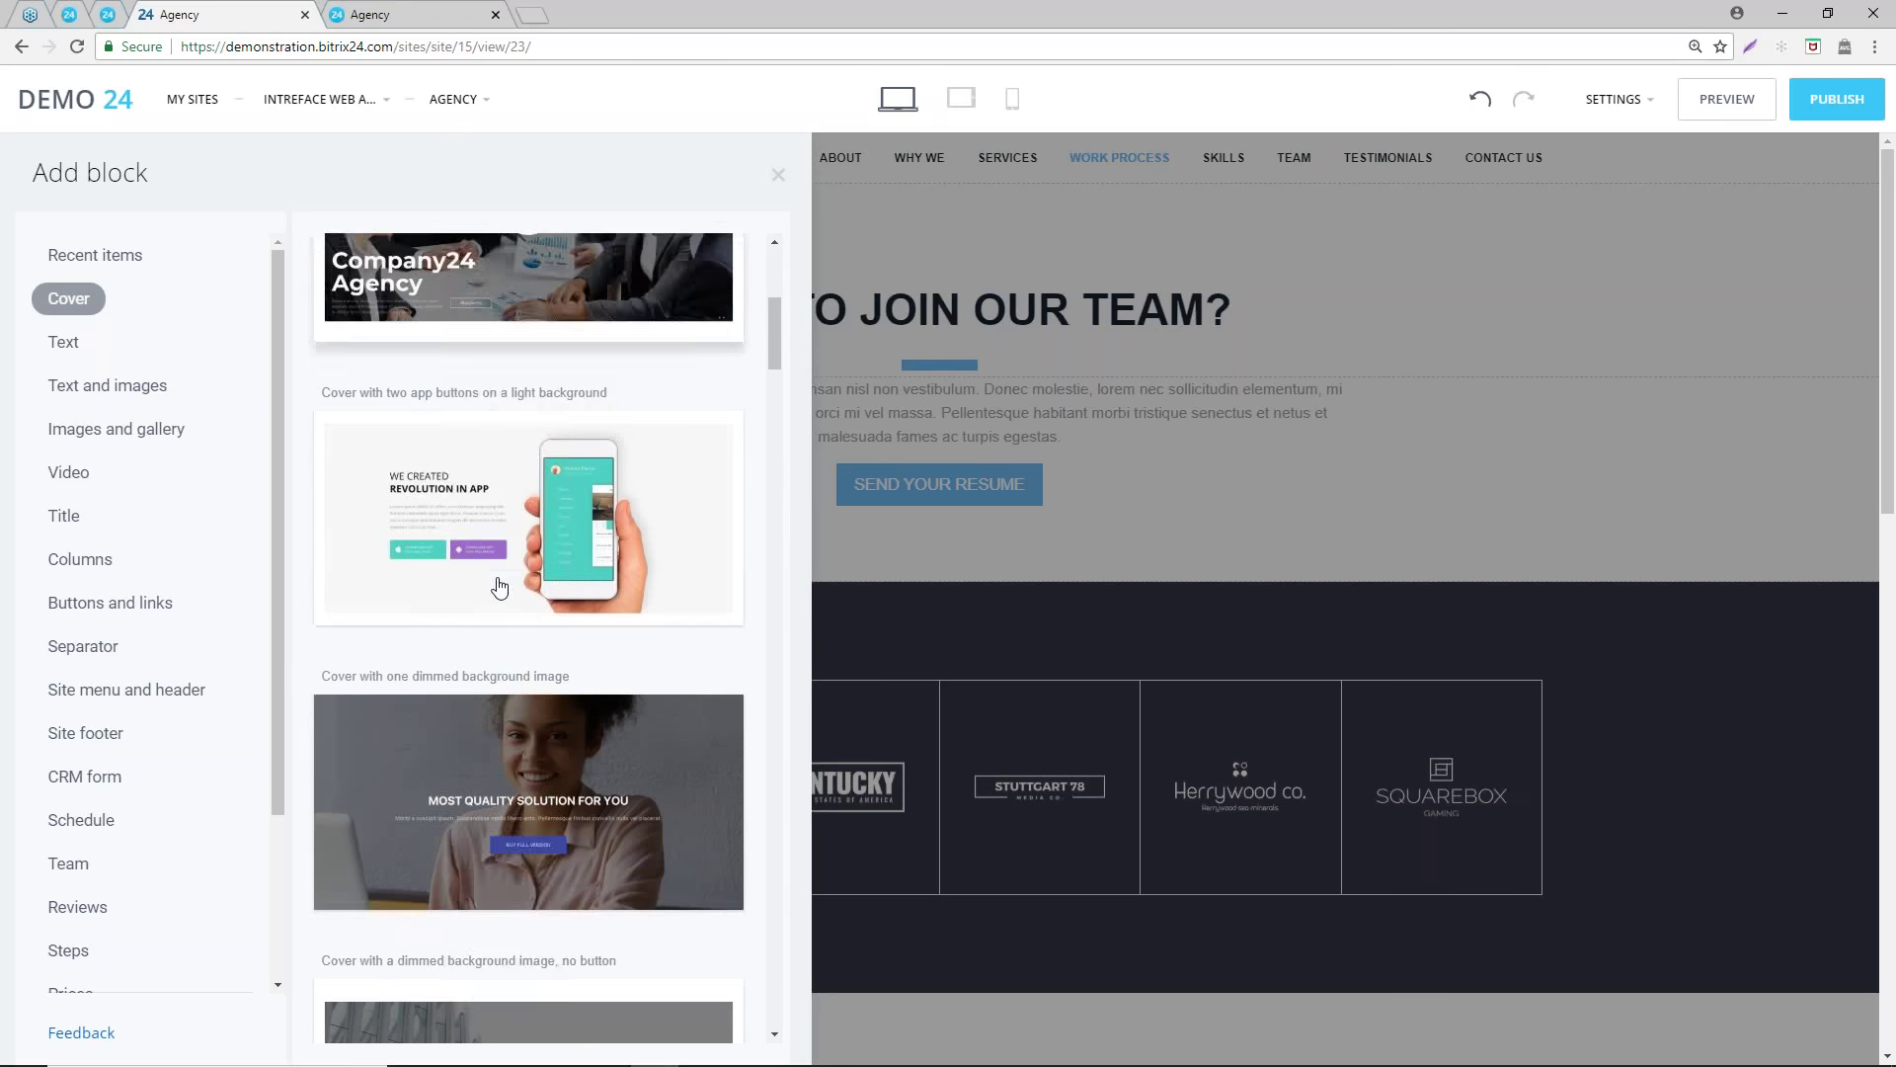
scroll(499, 585, "down", 3)
scroll(511, 669, "down", 5)
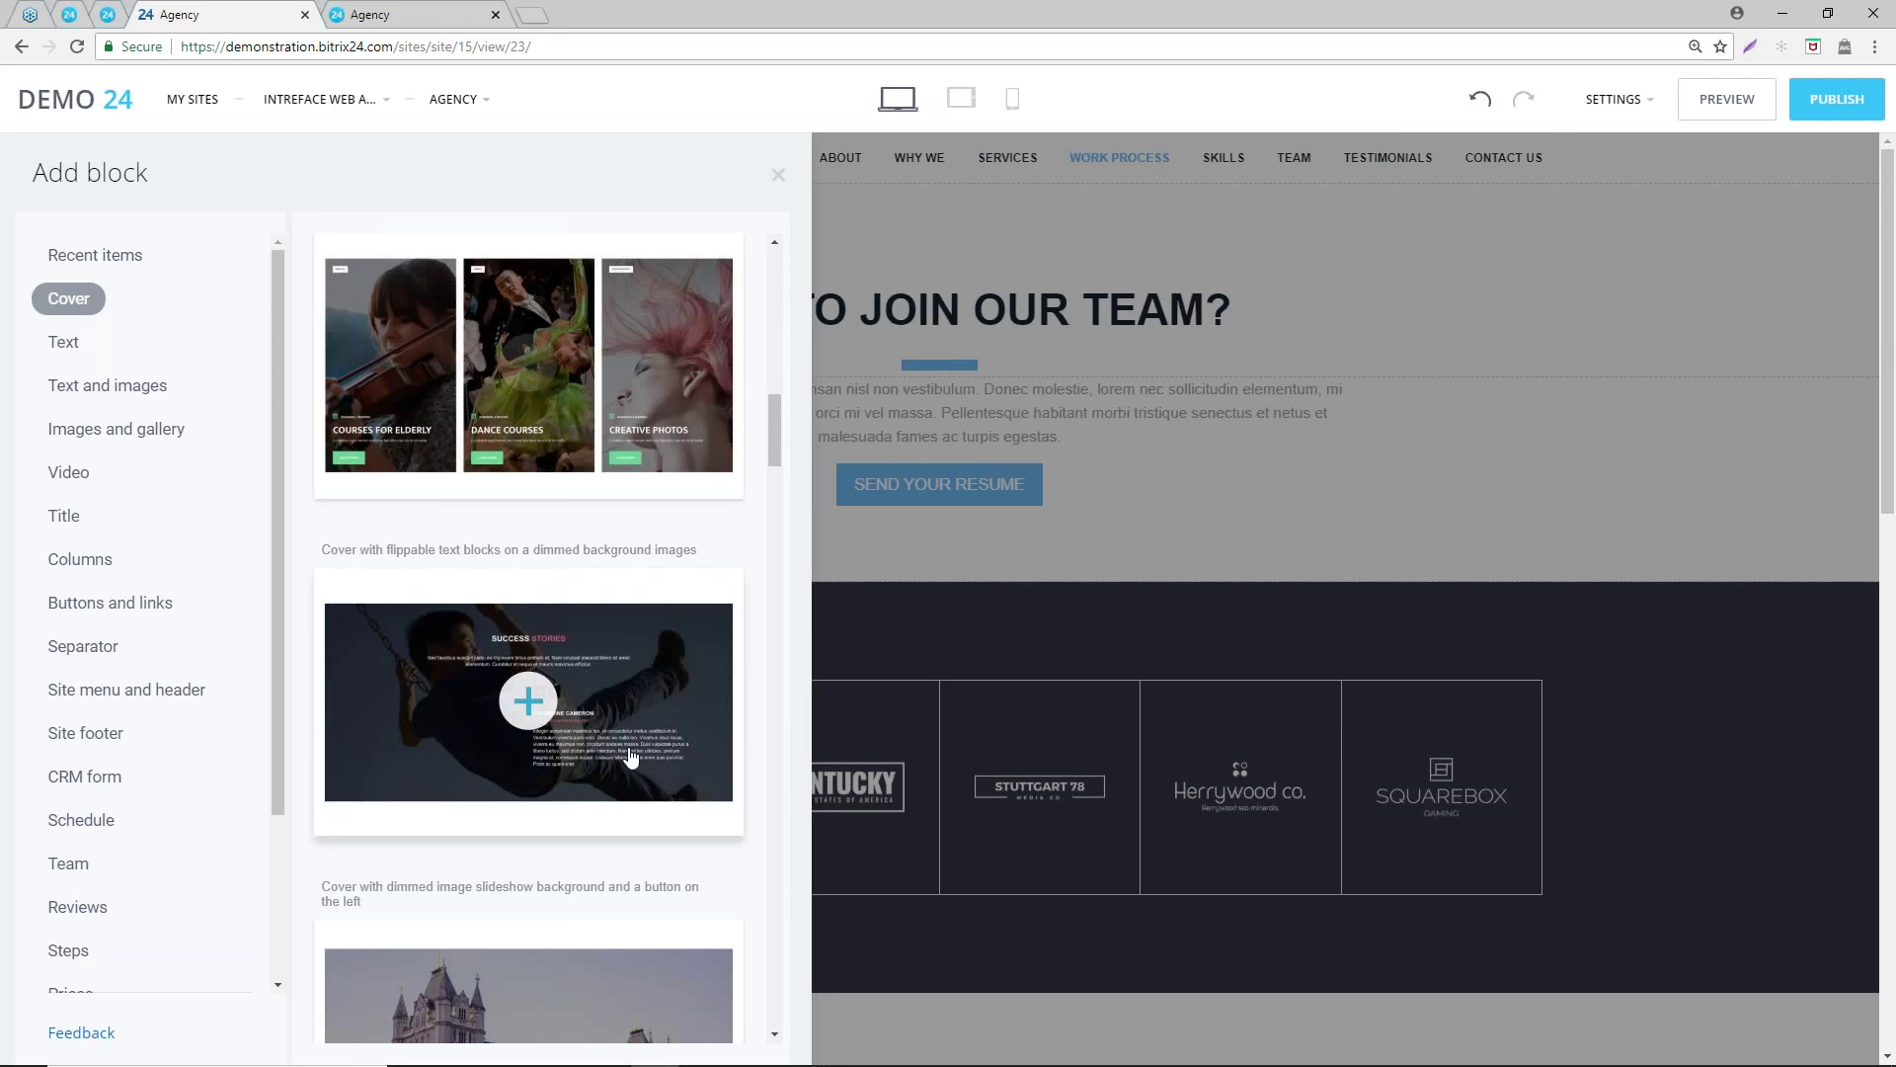
scroll(461, 823, "down", 6)
scroll(460, 810, "up", 12)
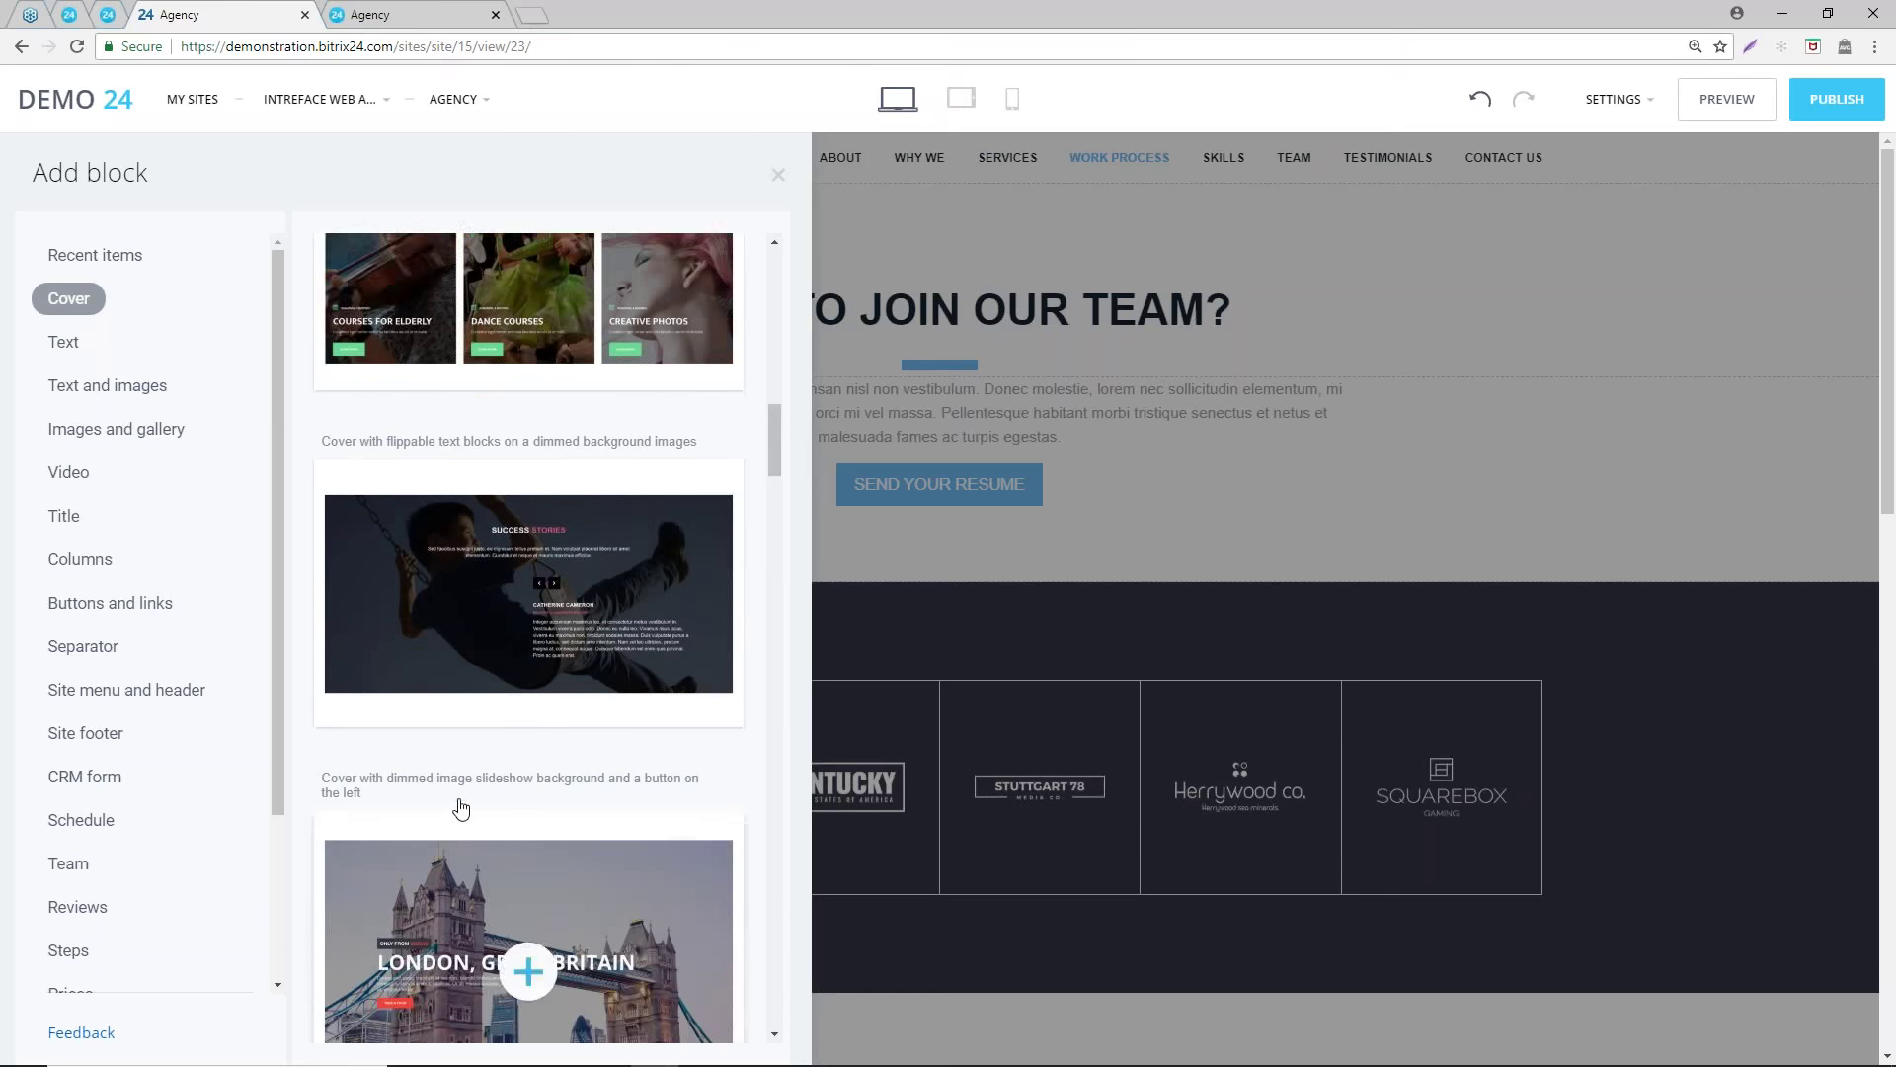
- Browse the Text block designs and look through the remaining block categories down to Other
left_click(63, 342)
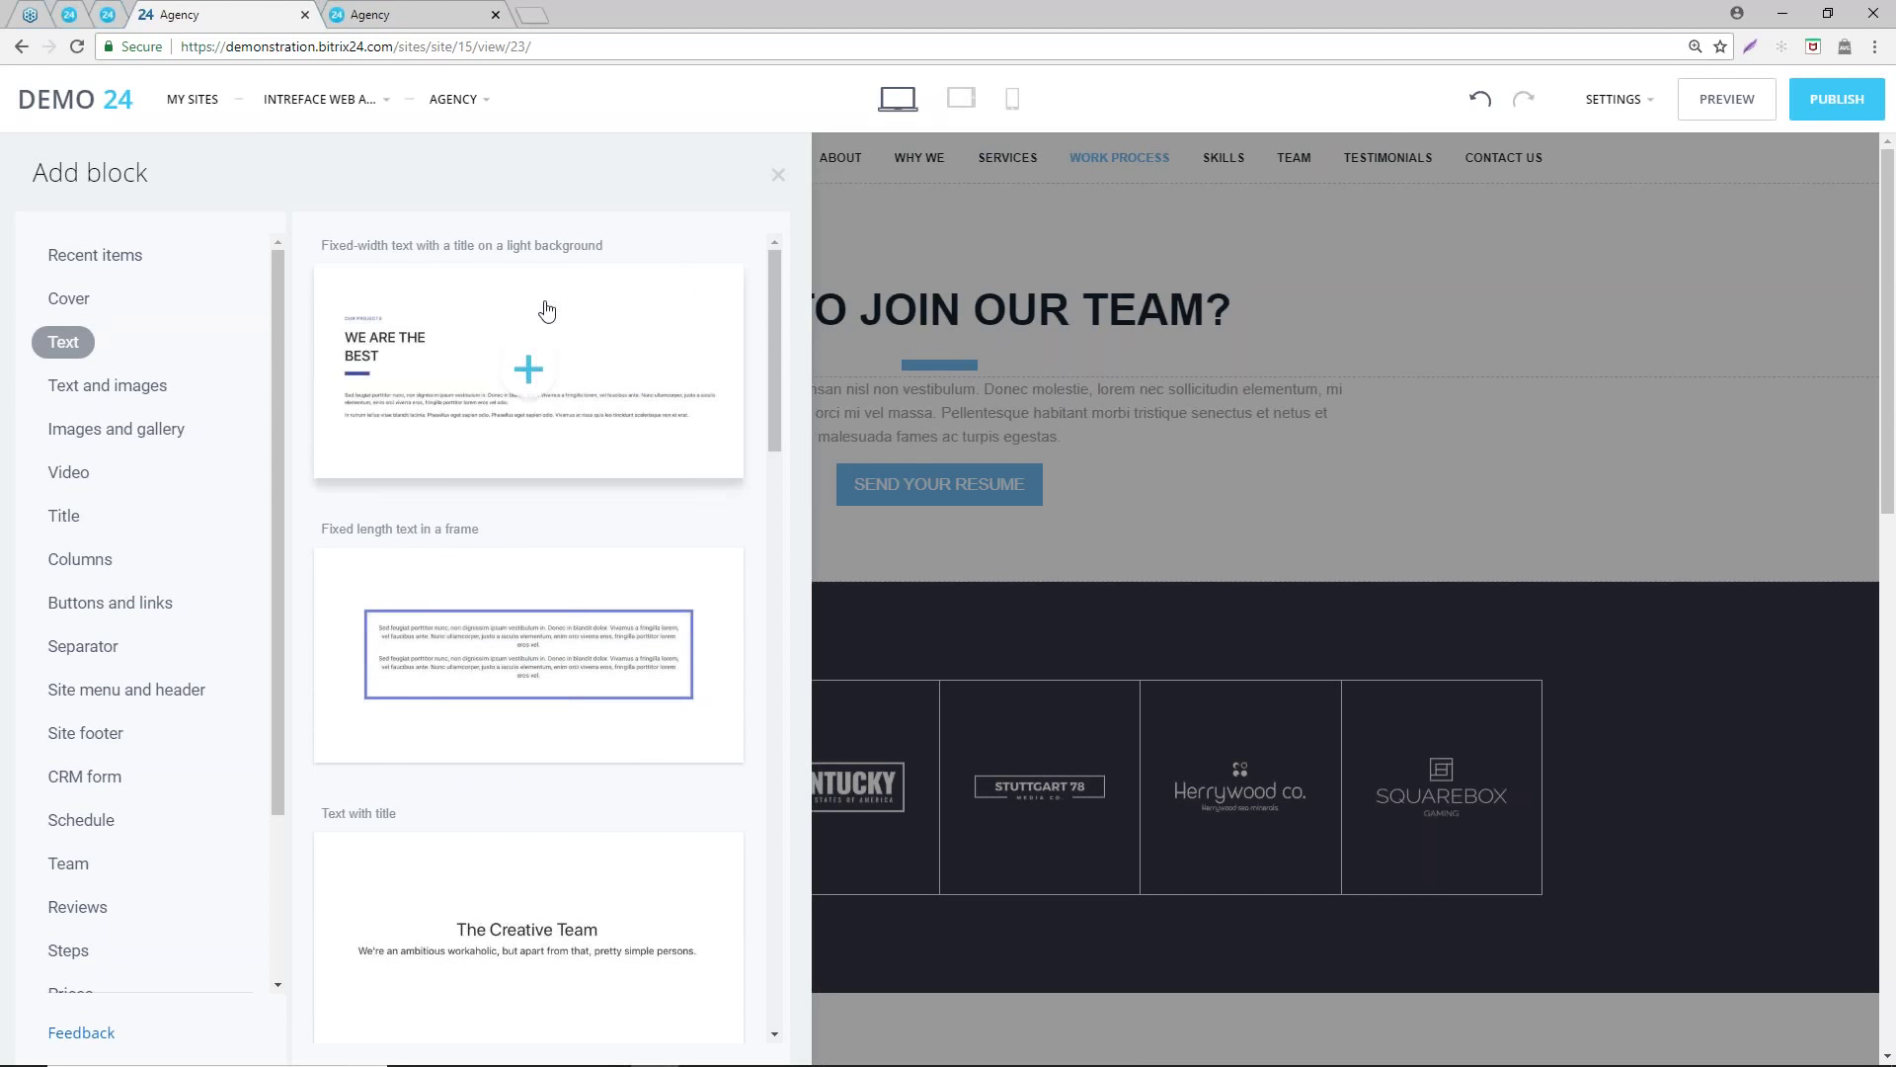
scroll(428, 731, "down", 3)
scroll(424, 729, "down", 5)
scroll(425, 728, "up", 6)
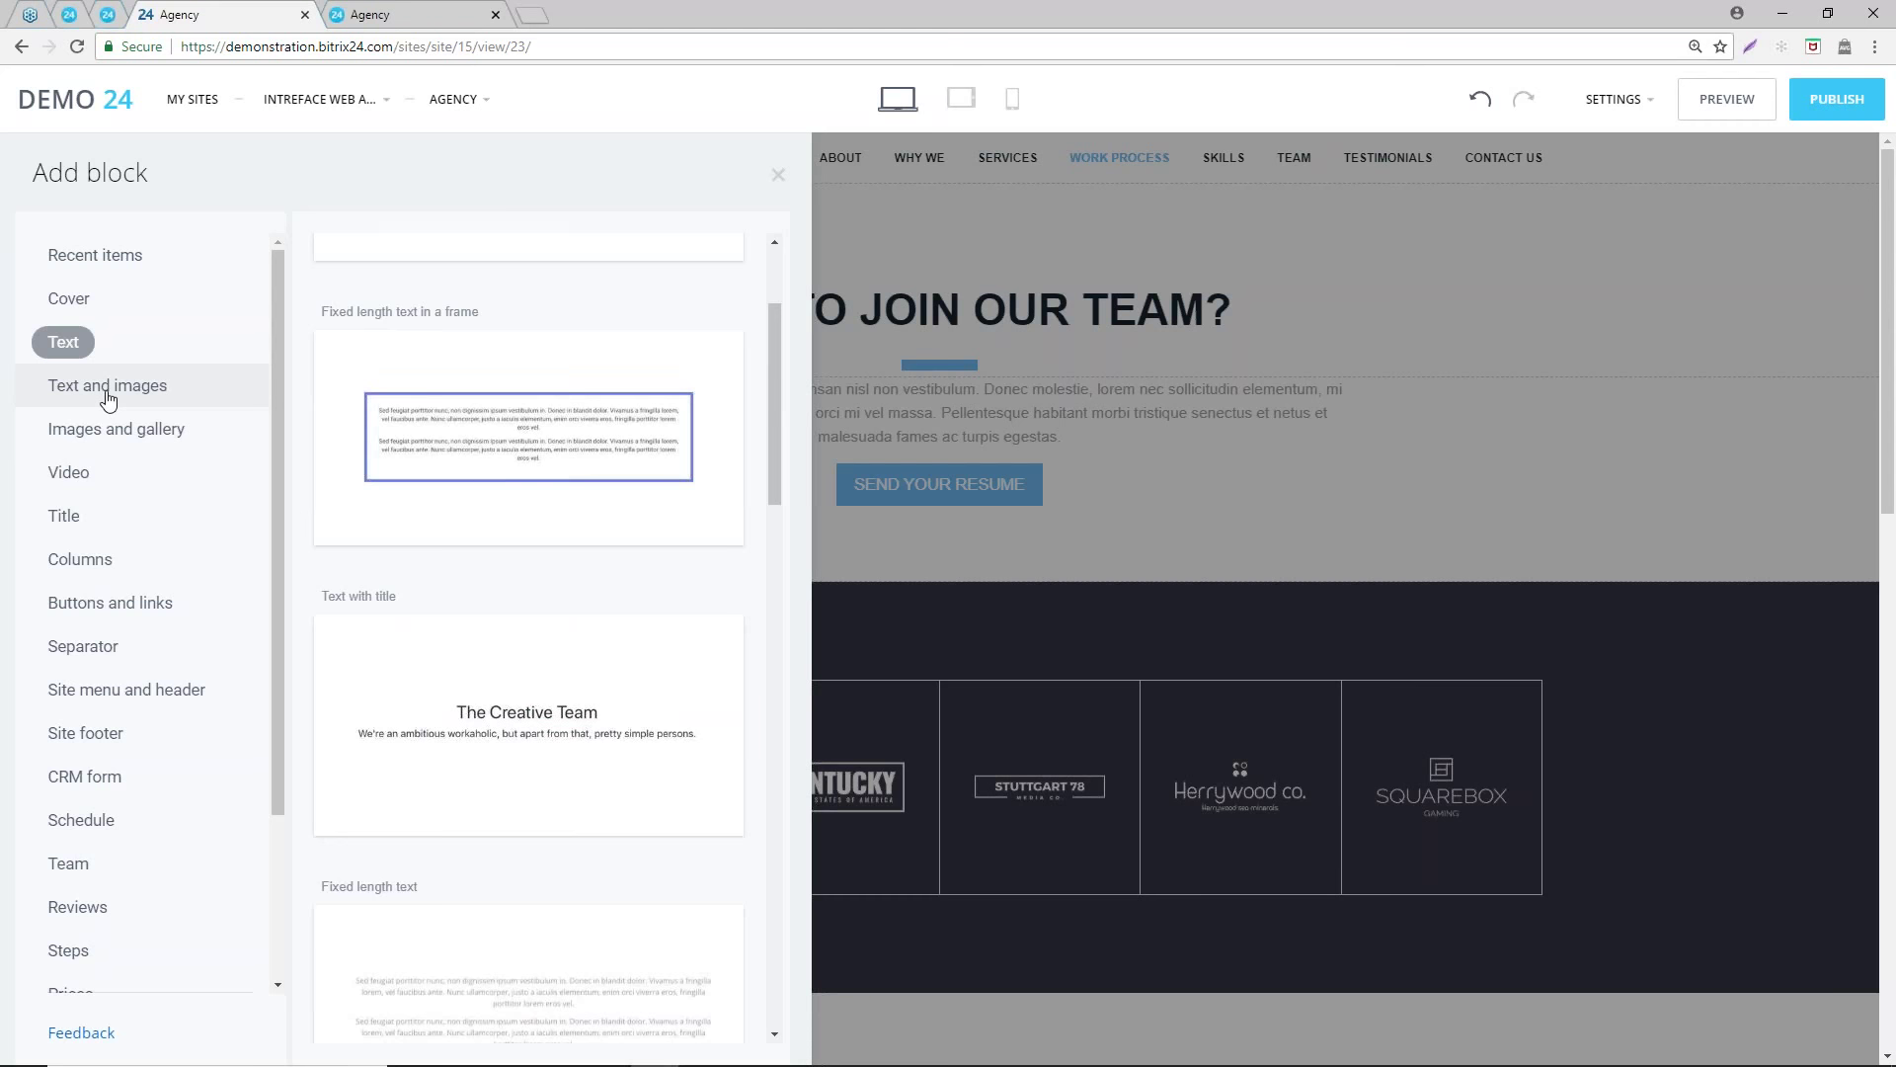
scroll(108, 395, "down", 1)
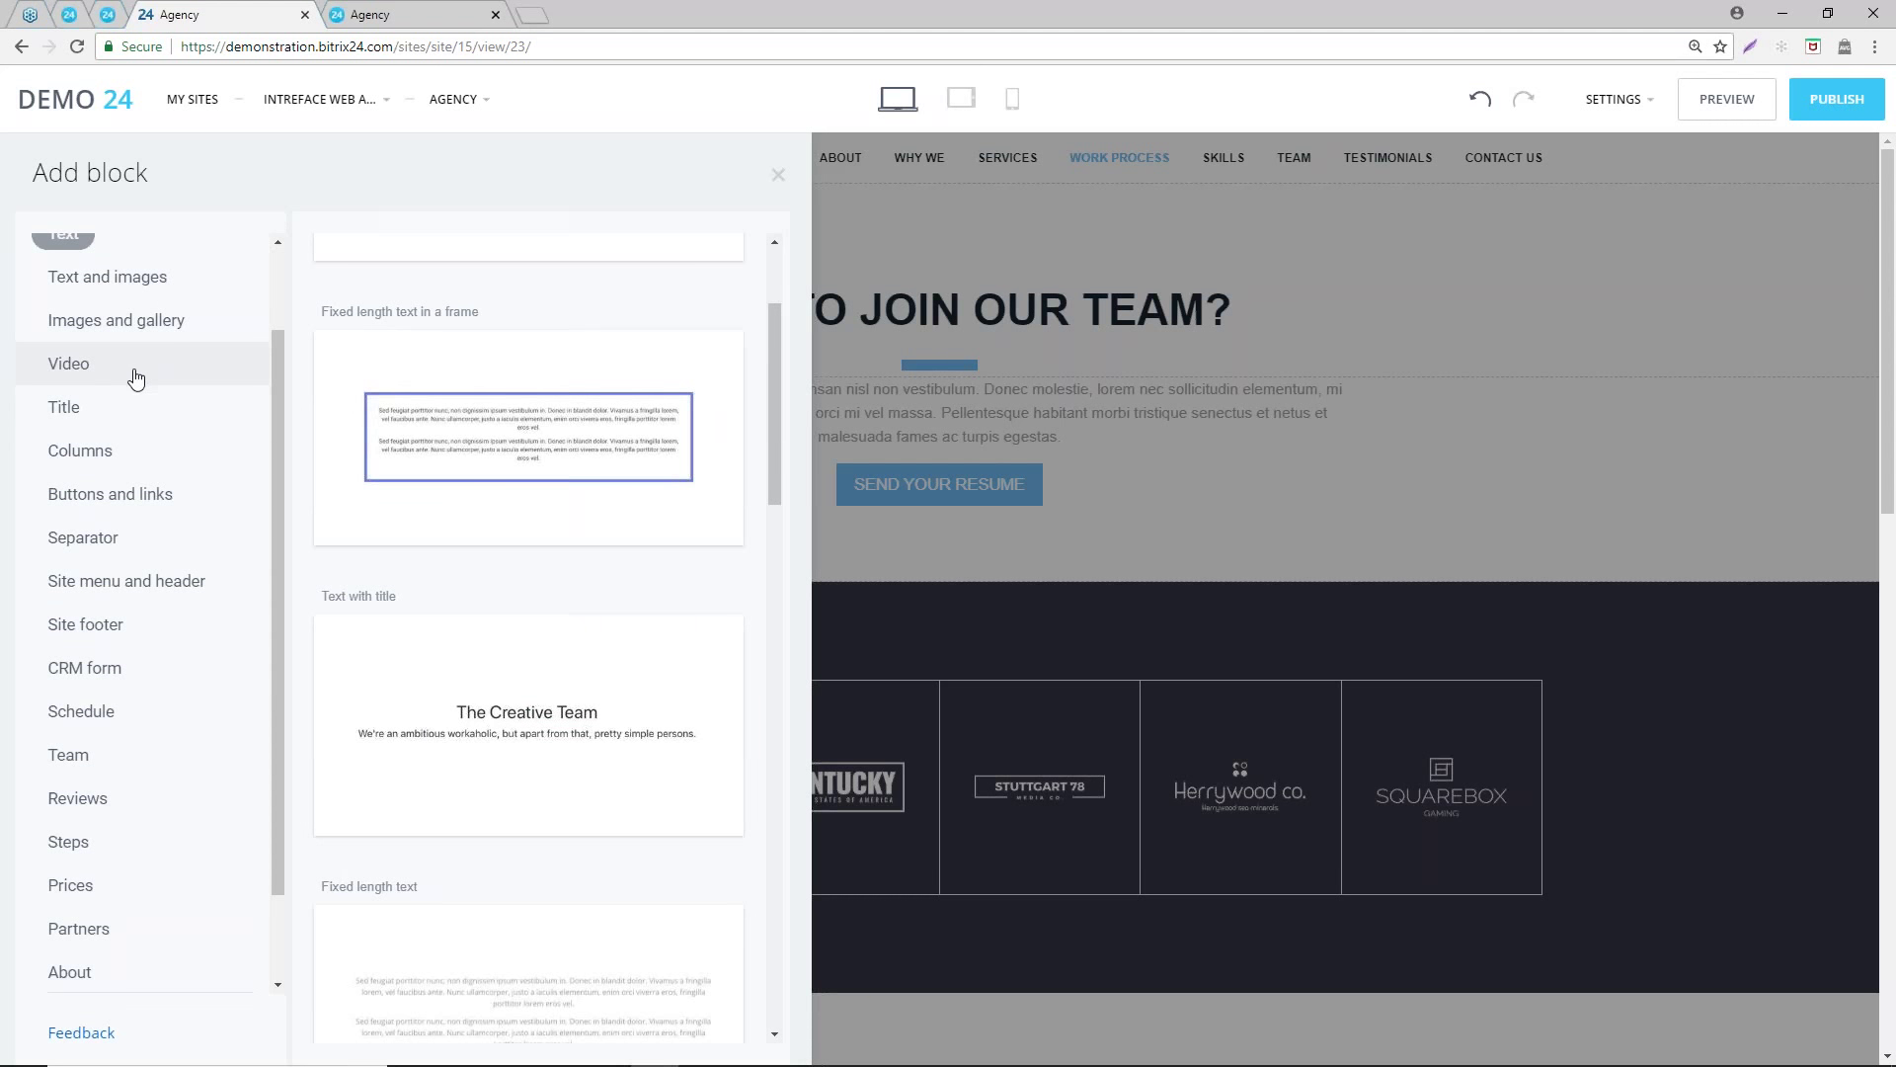
scroll(116, 302, "up", 1)
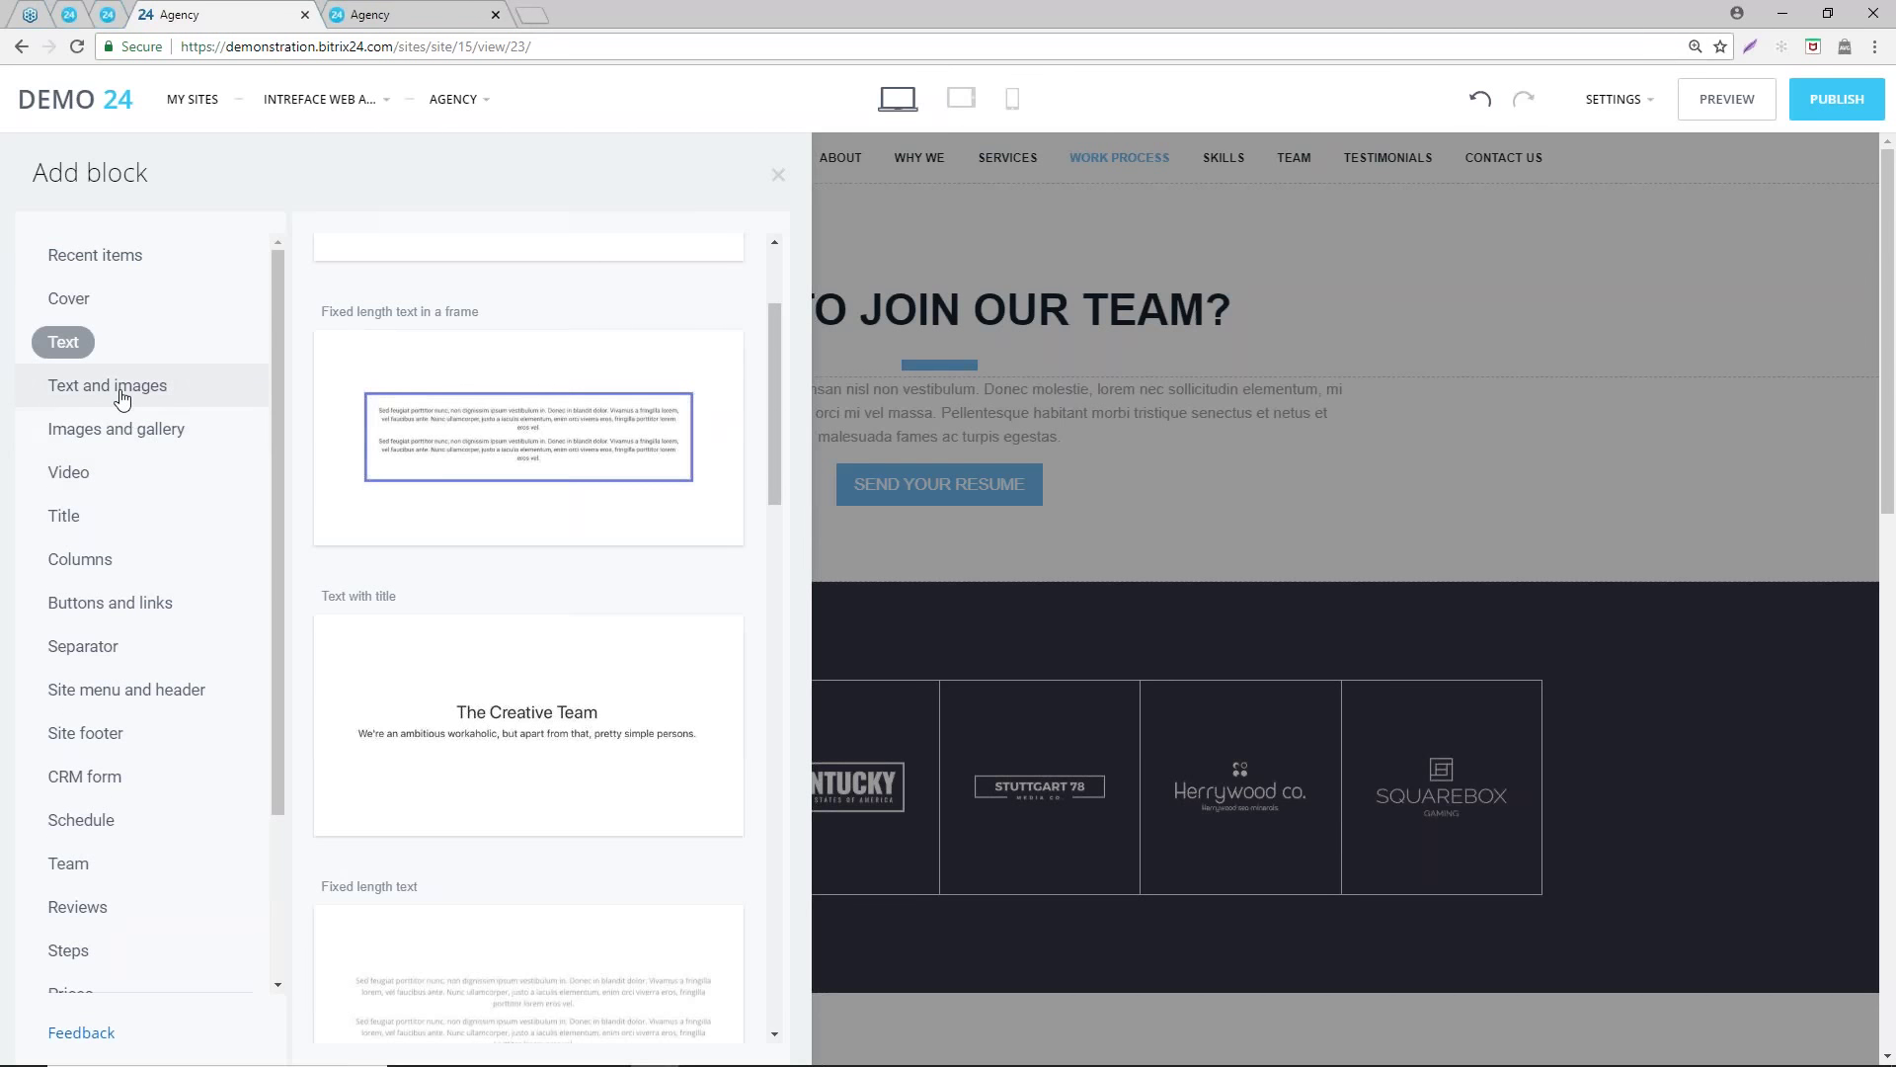
scroll(129, 612, "down", 2)
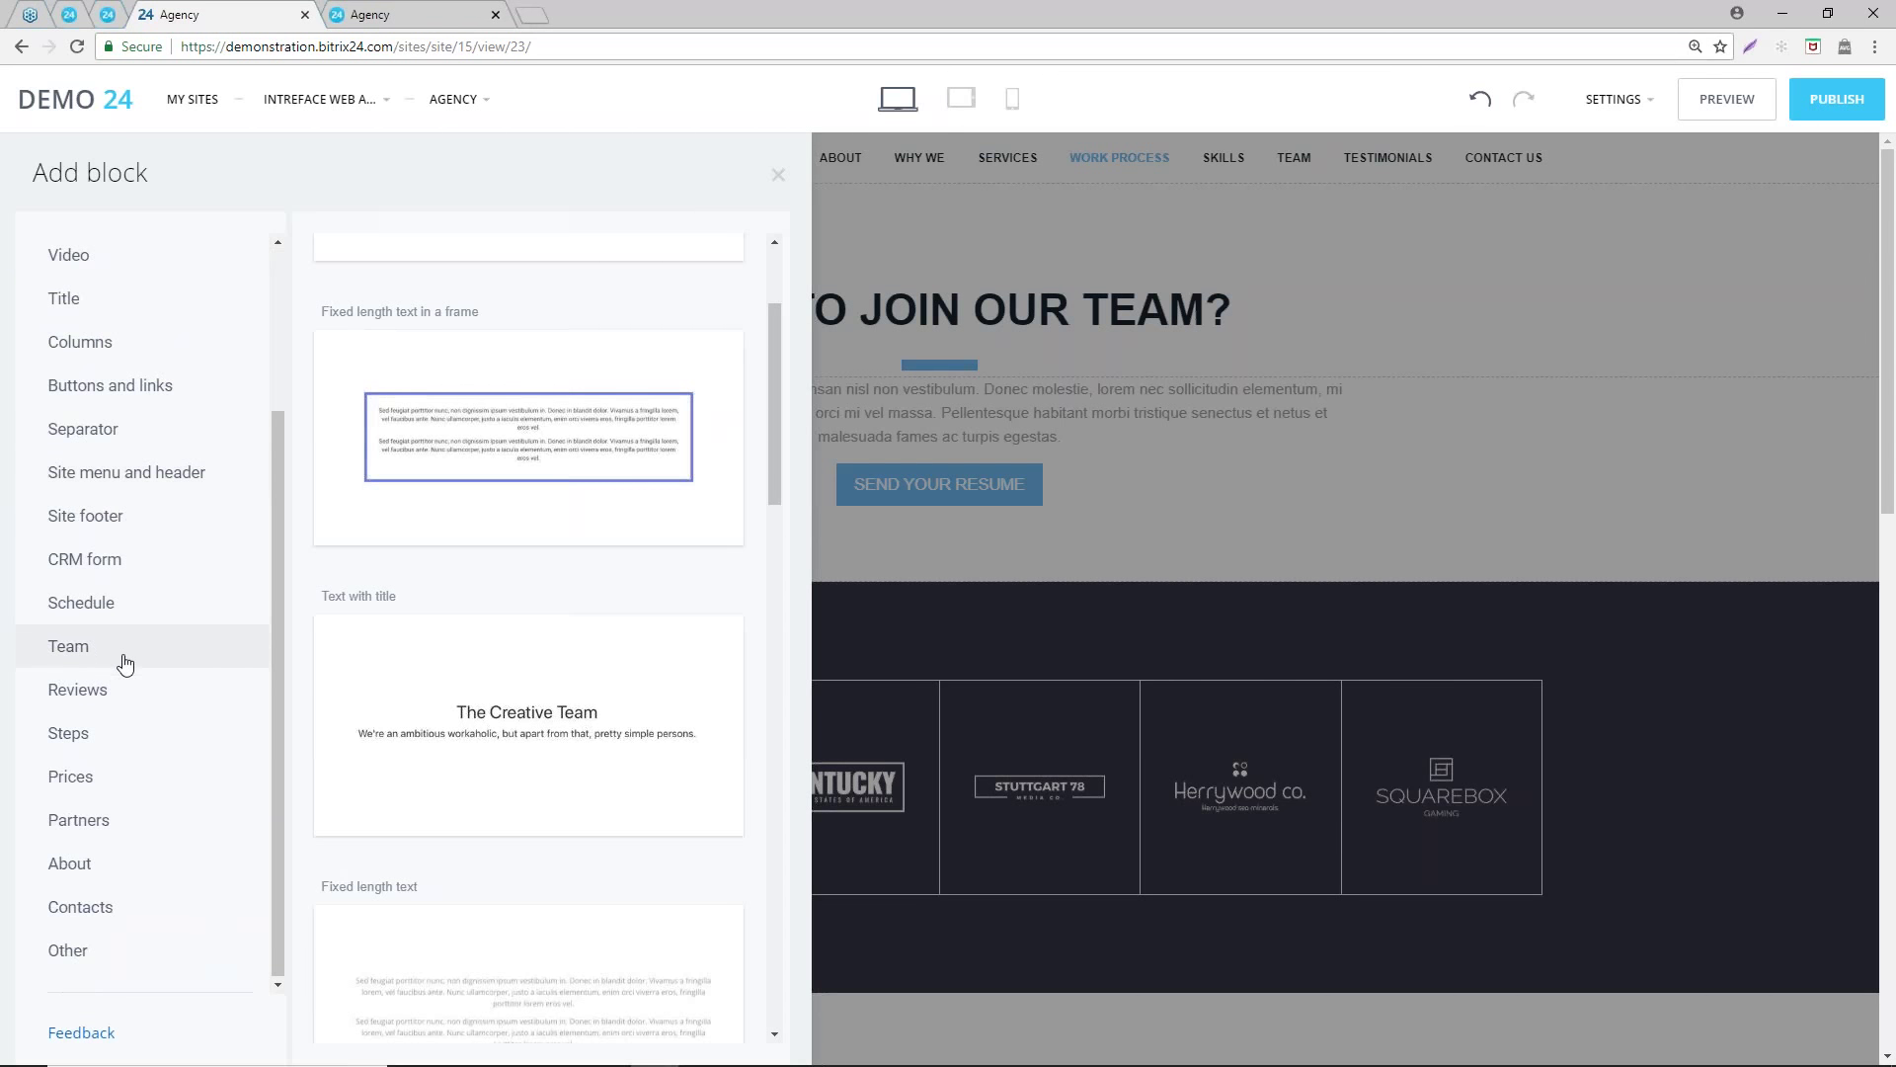
- Add the "Prices arranged in multiple columns with images" block below the Want to Join Our Team title and review it
left_click(112, 796)
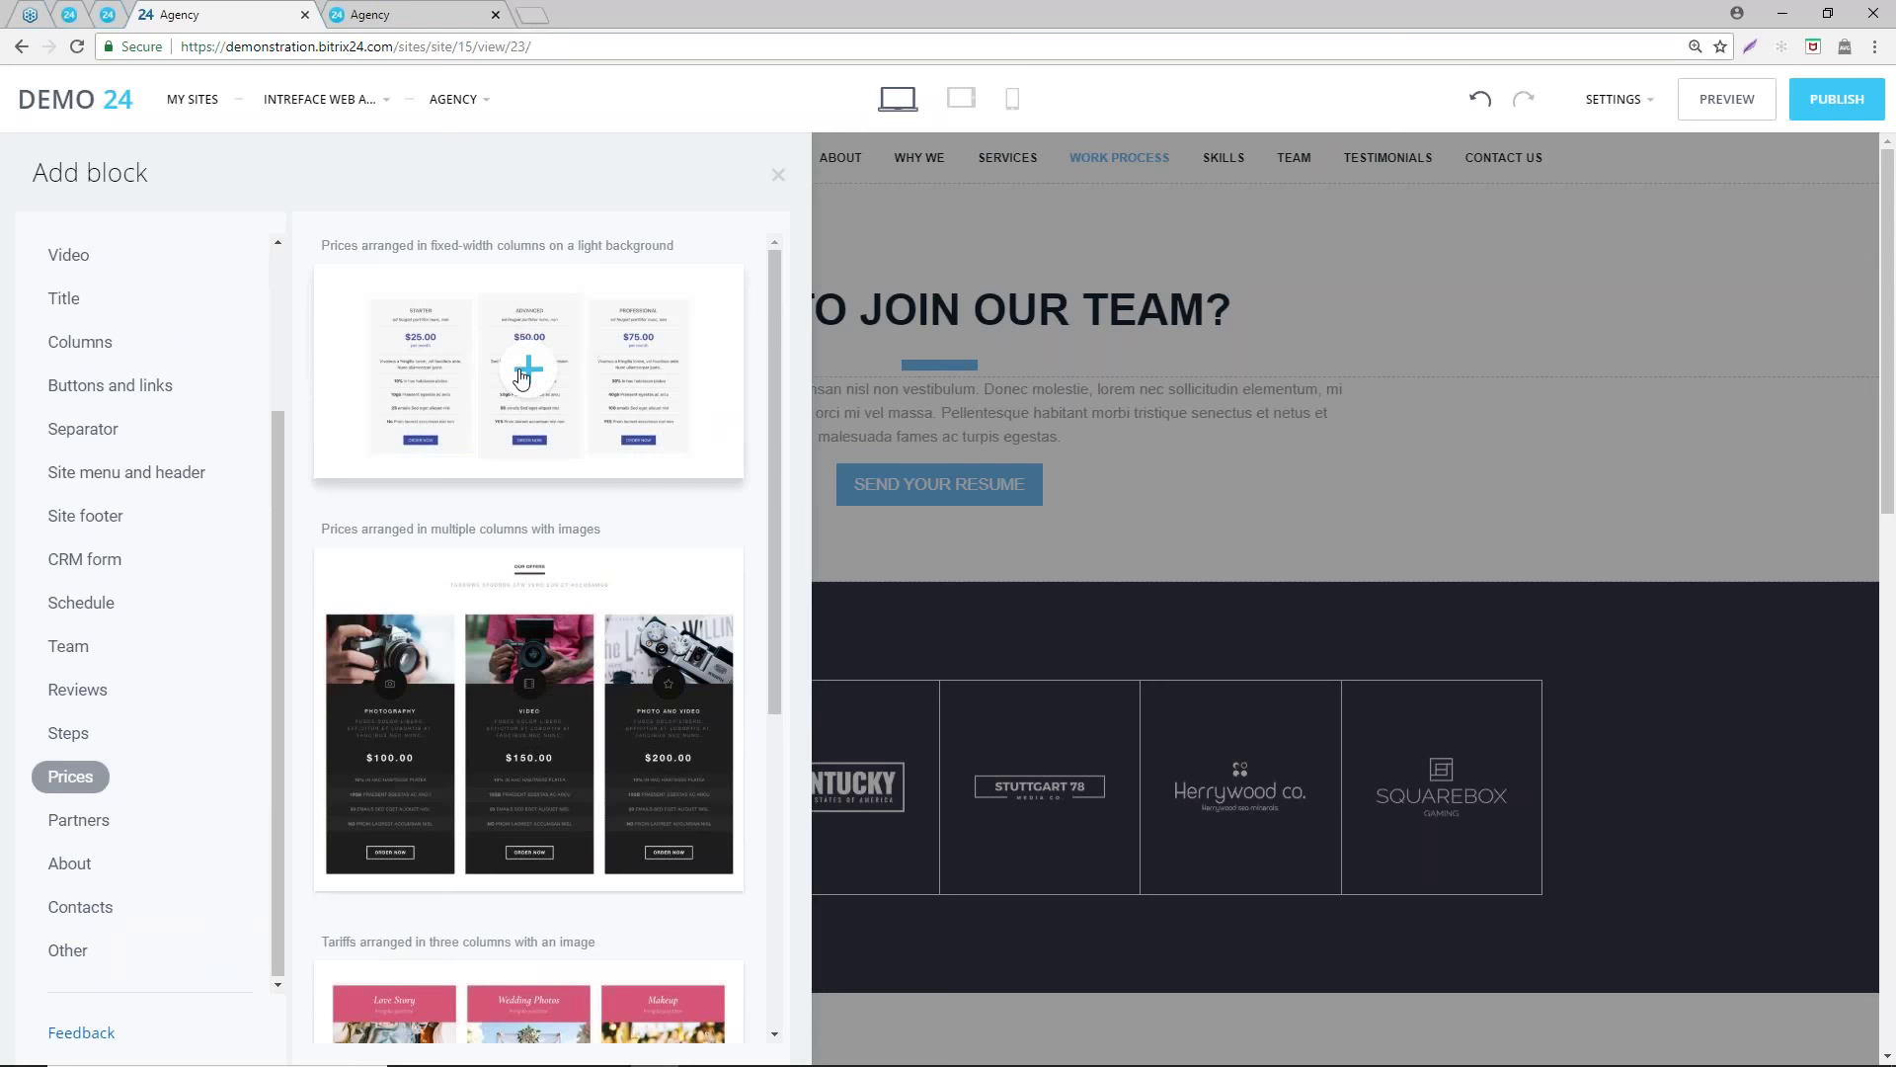
left_click(529, 721)
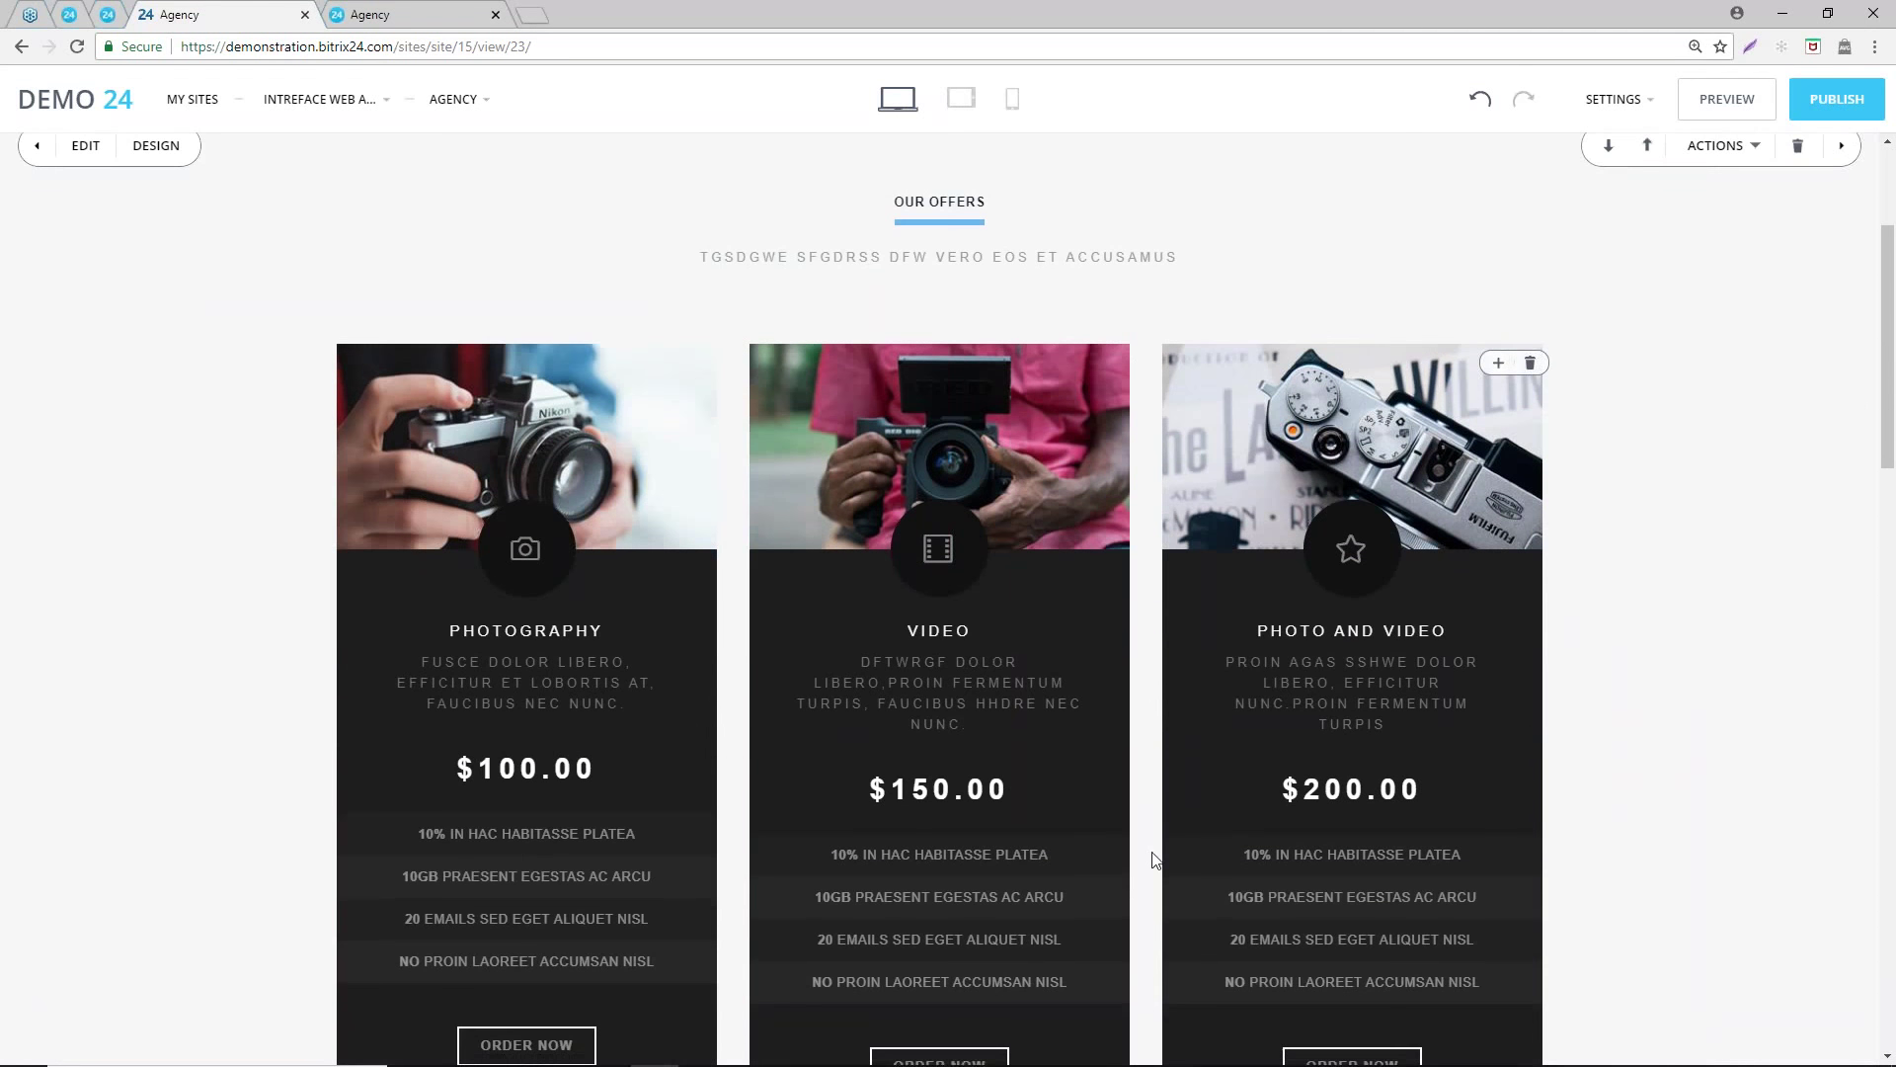
scroll(536, 598, "down", 1)
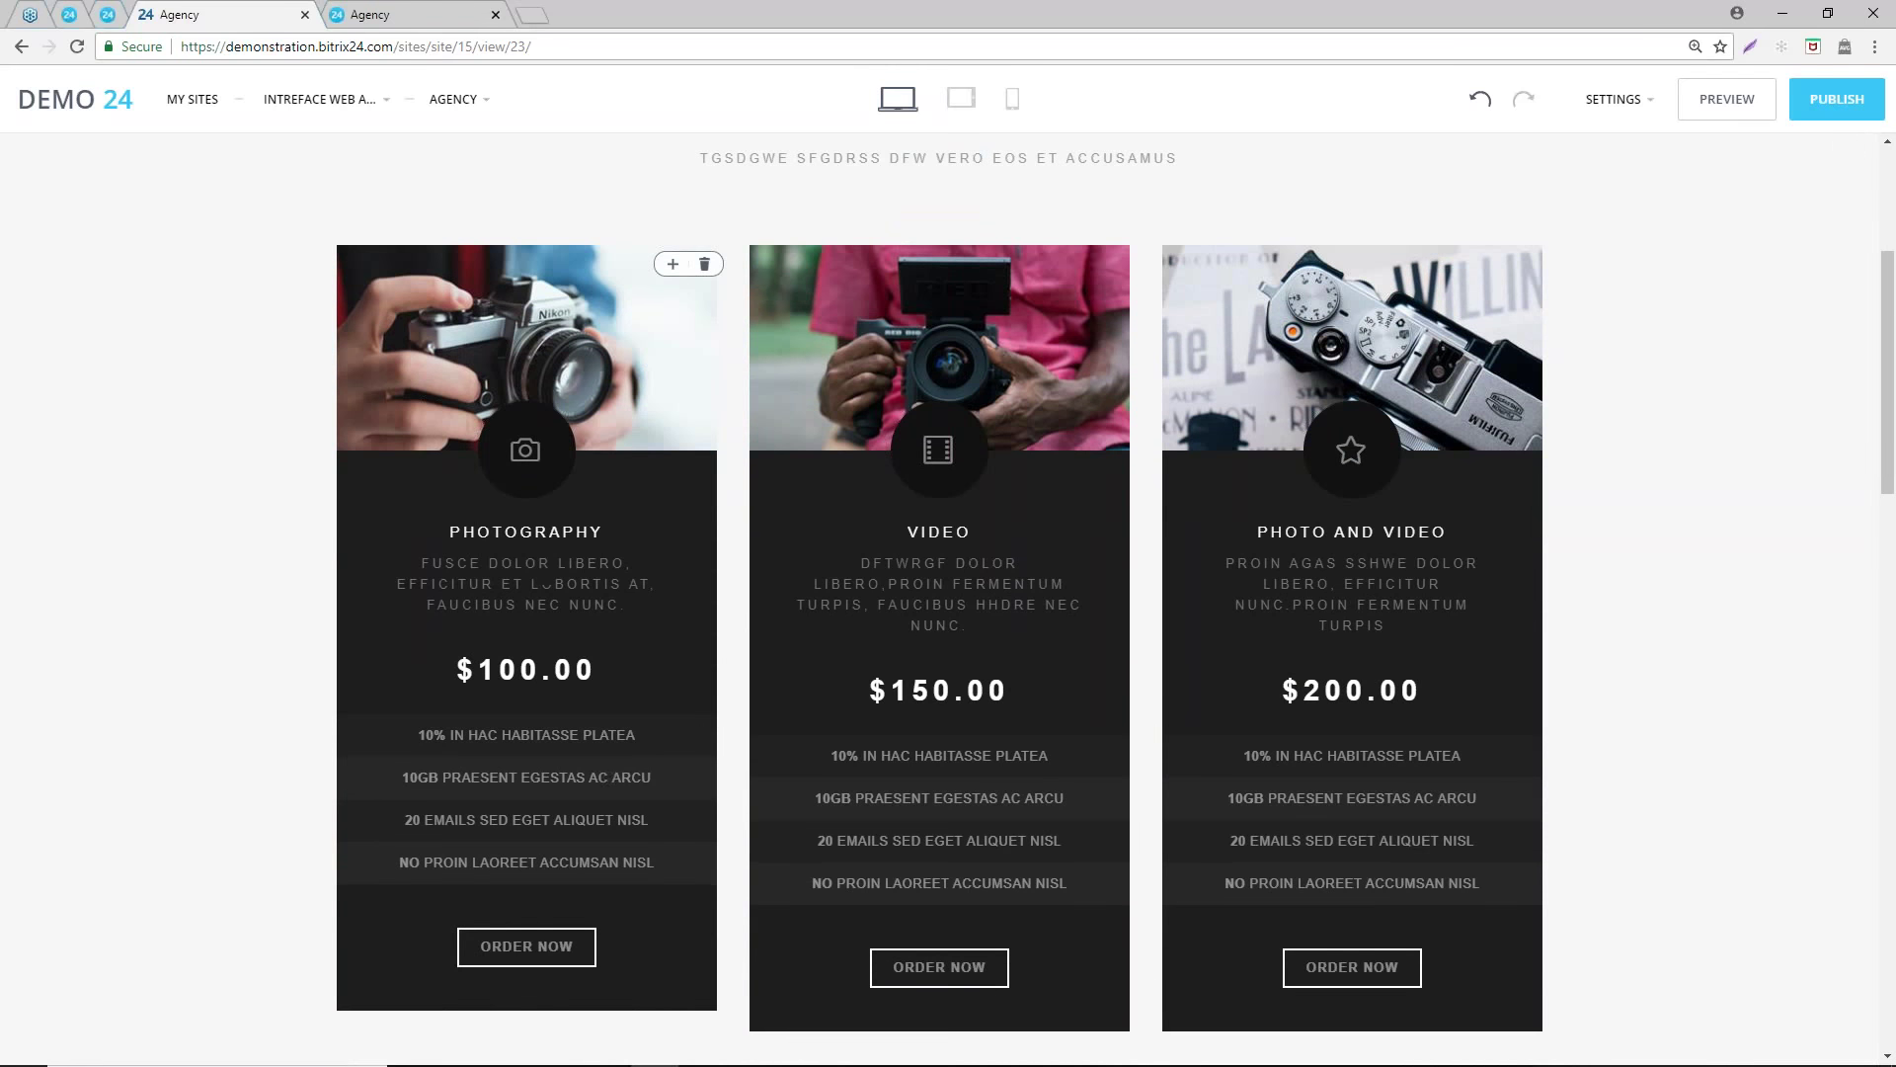
scroll(584, 618, "up", 3)
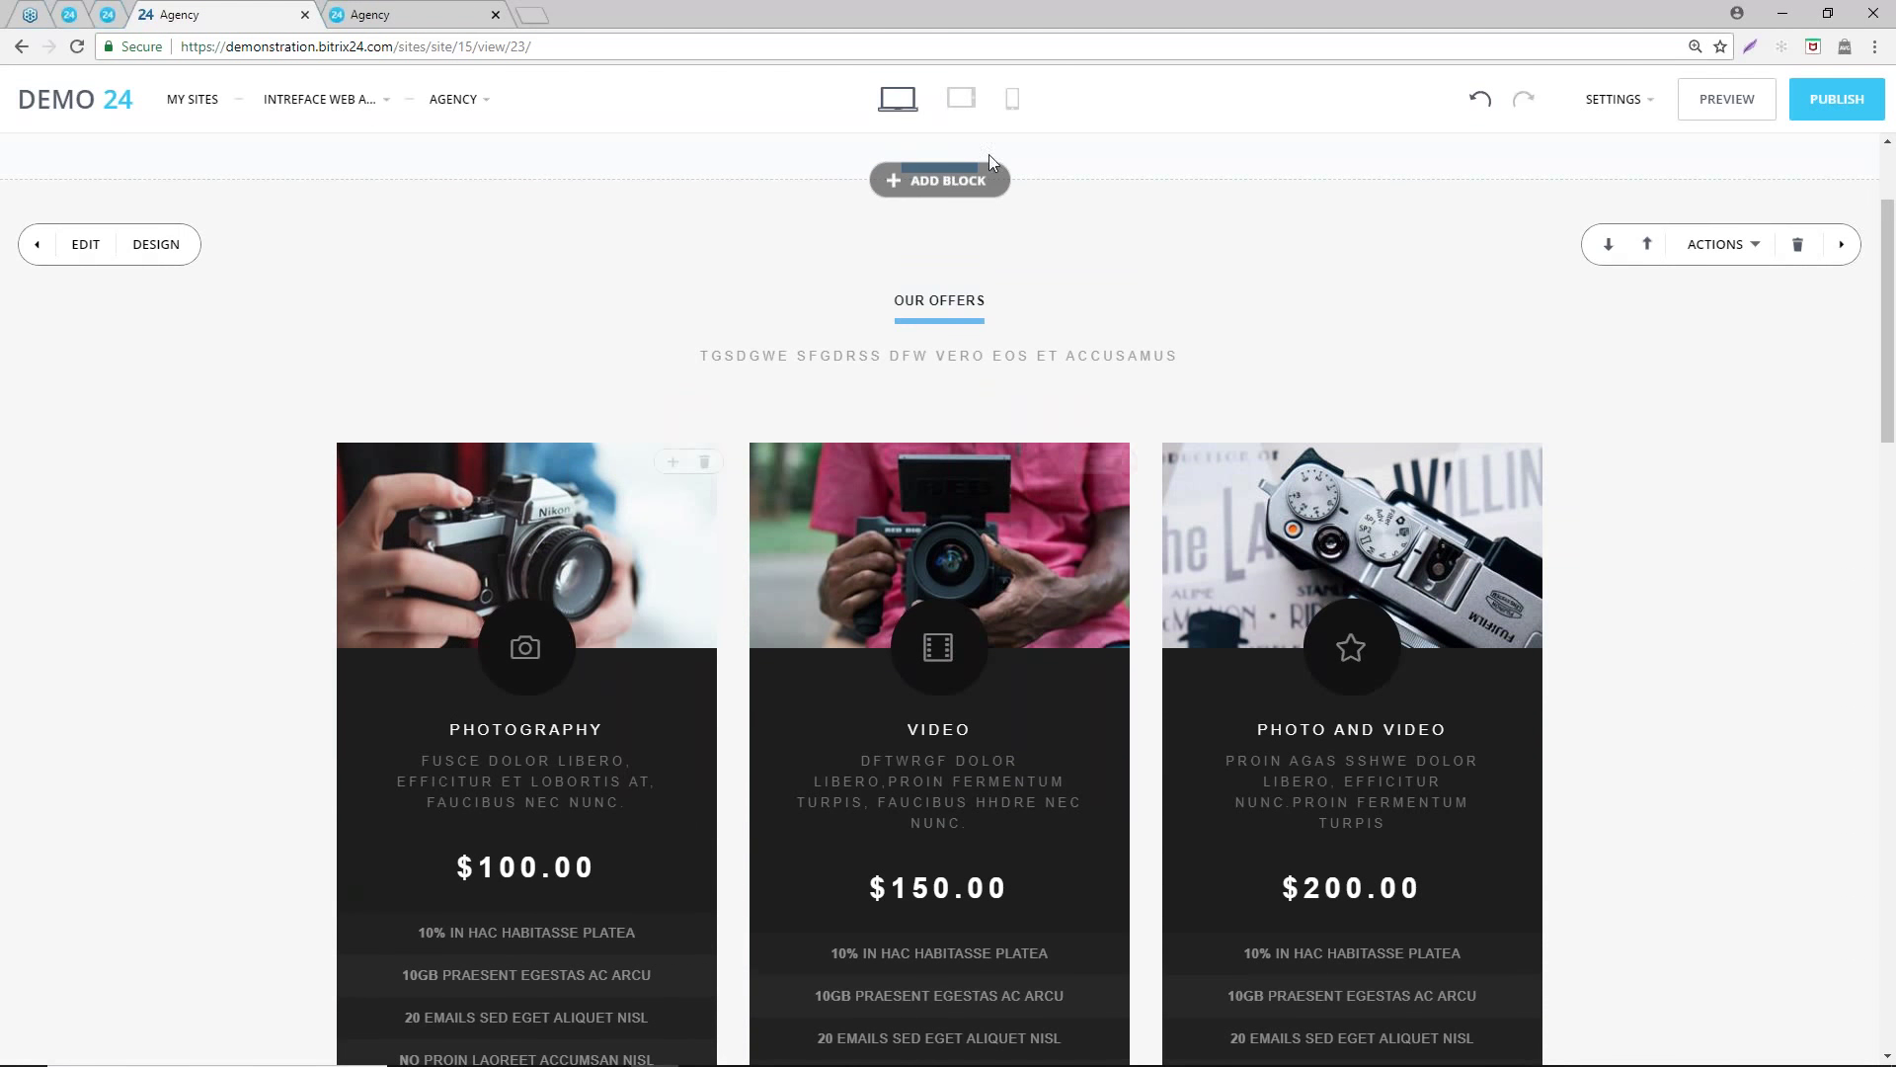
scroll(531, 402, "up", 1)
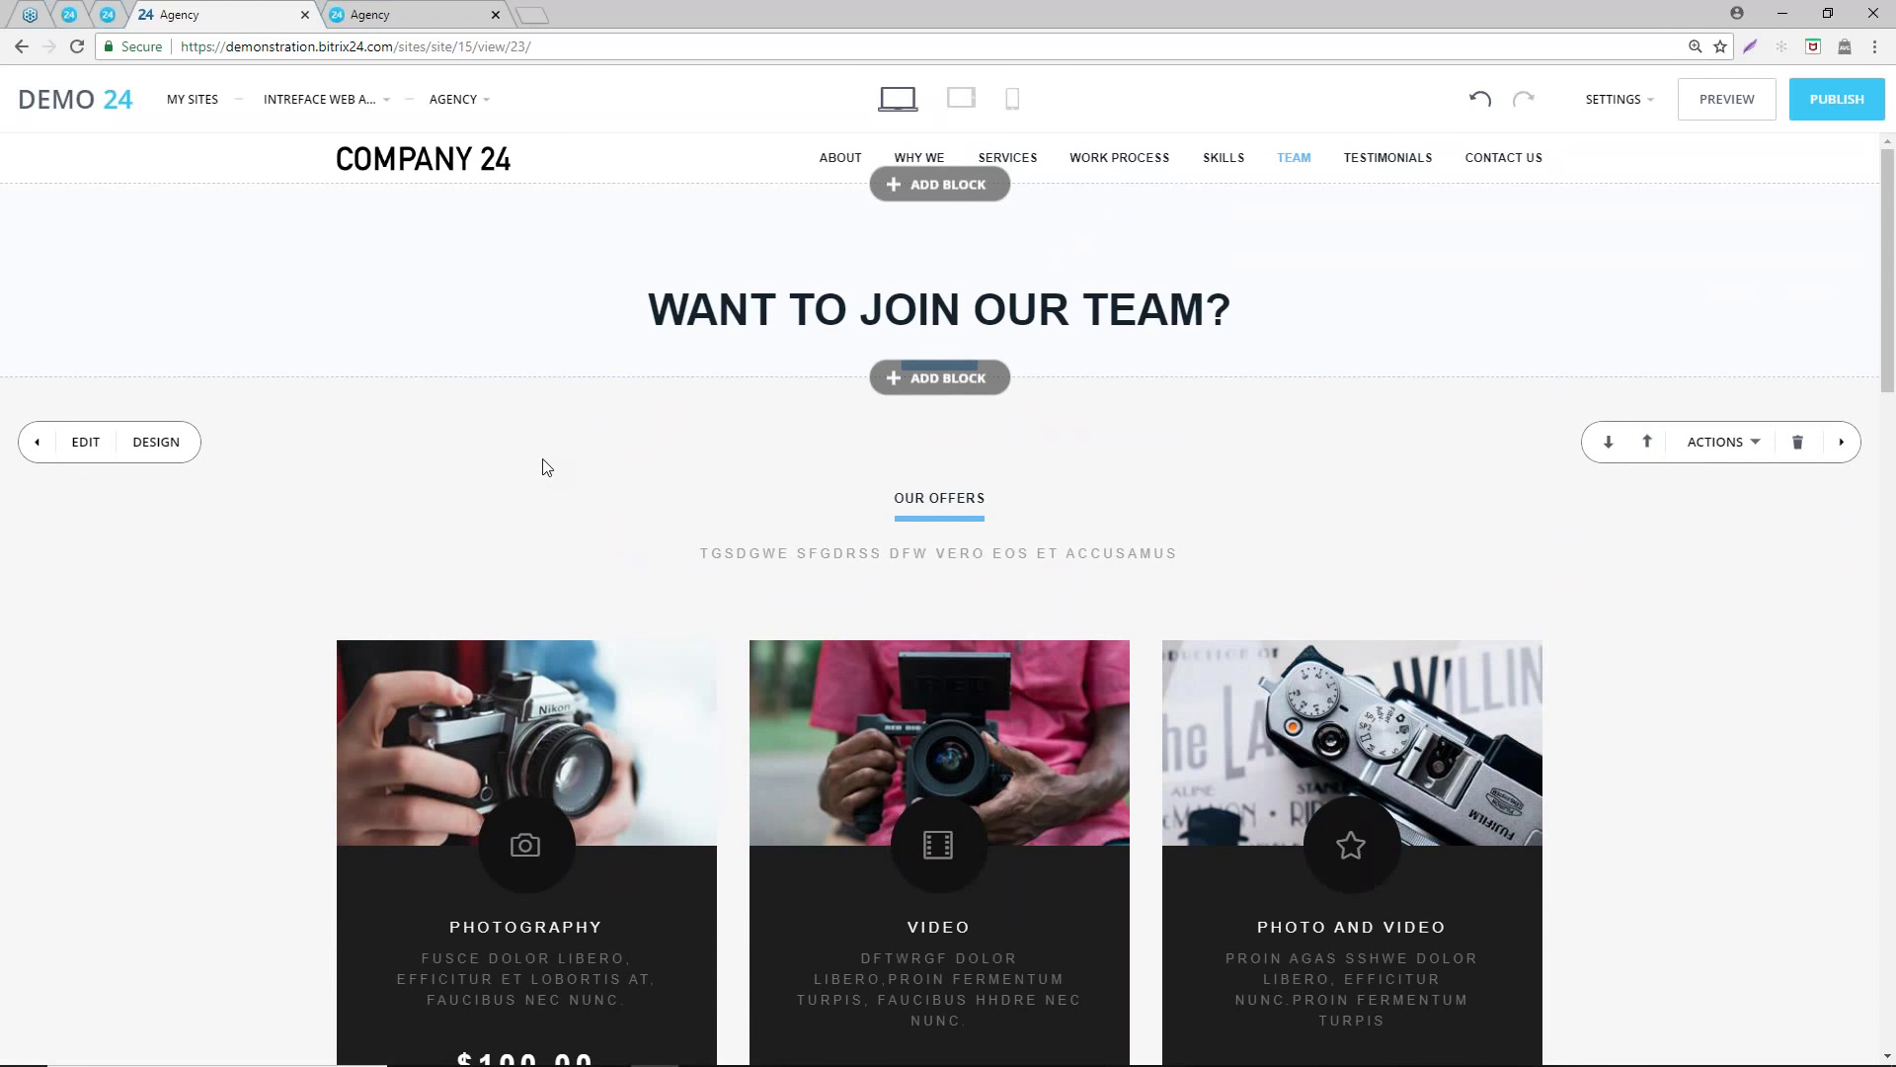
- Set the page address to "pricing" in the page preferences and save the change
left_click(1624, 109)
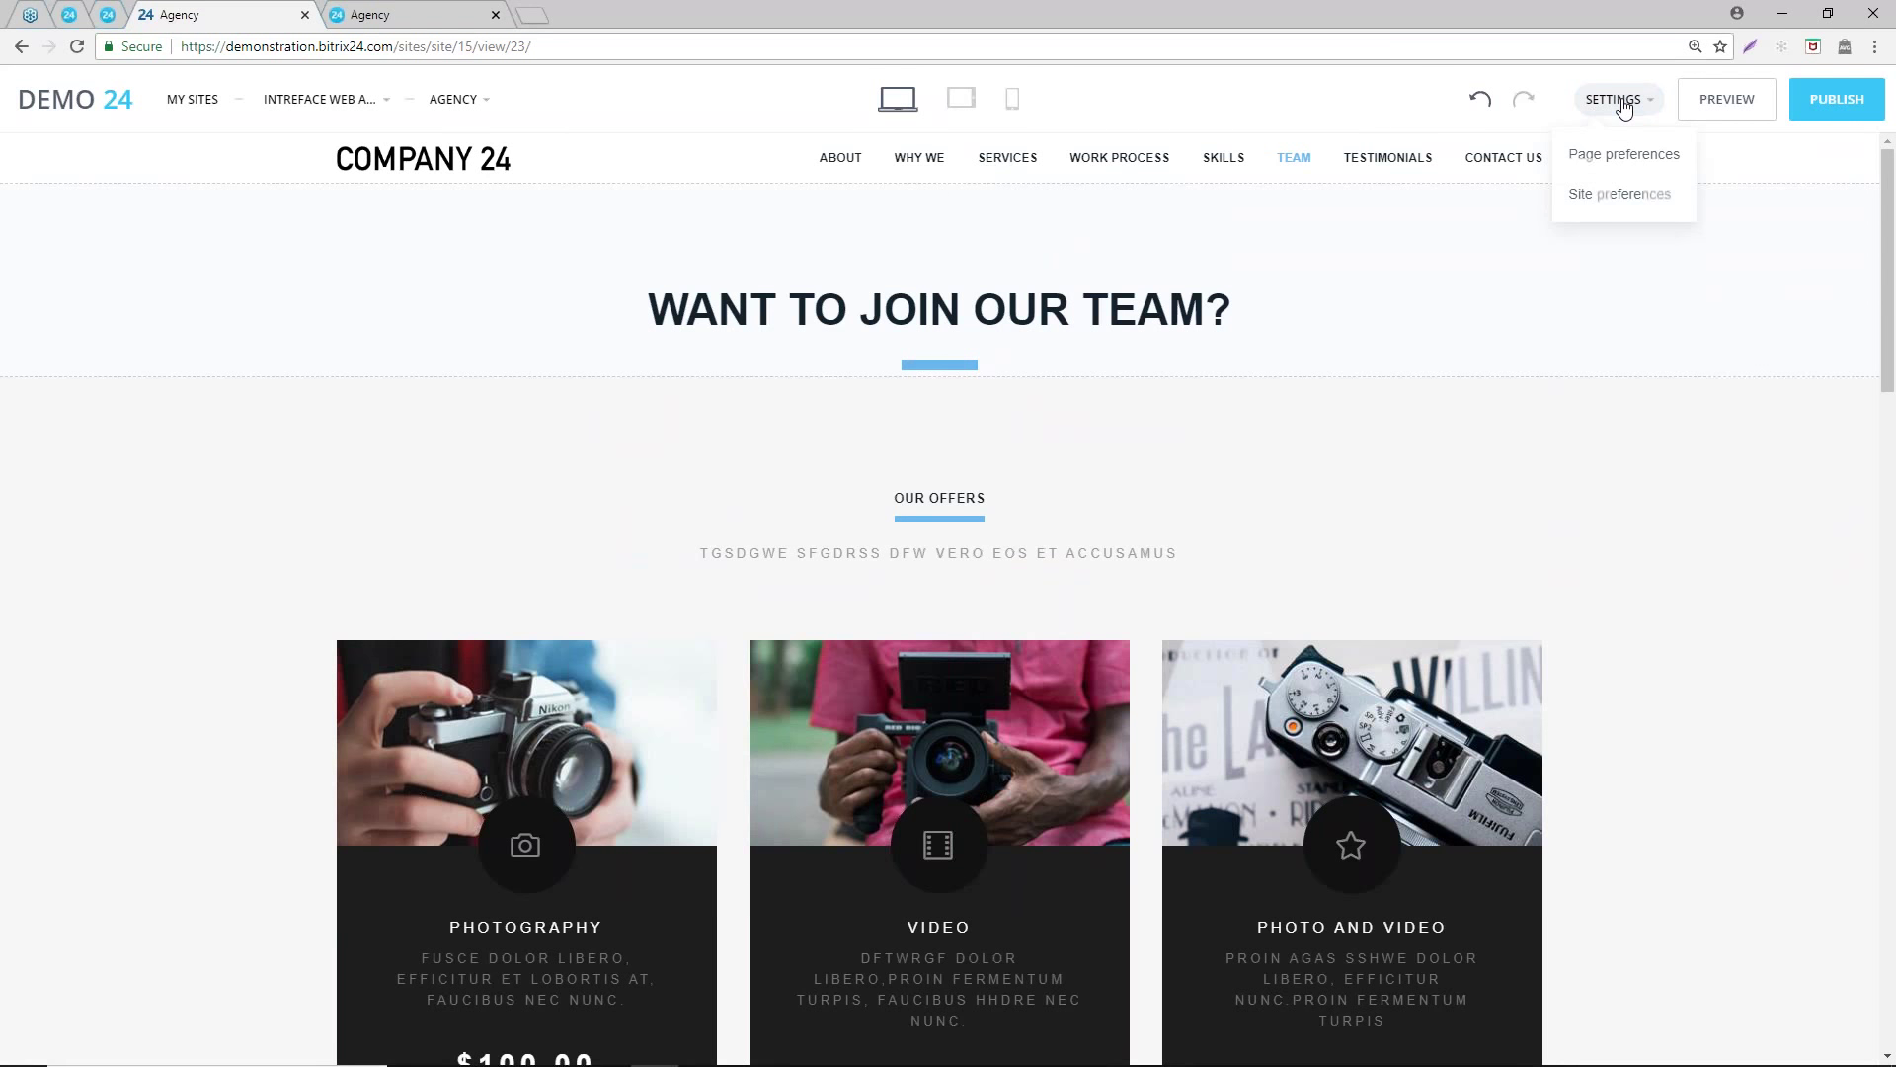
left_click(1629, 156)
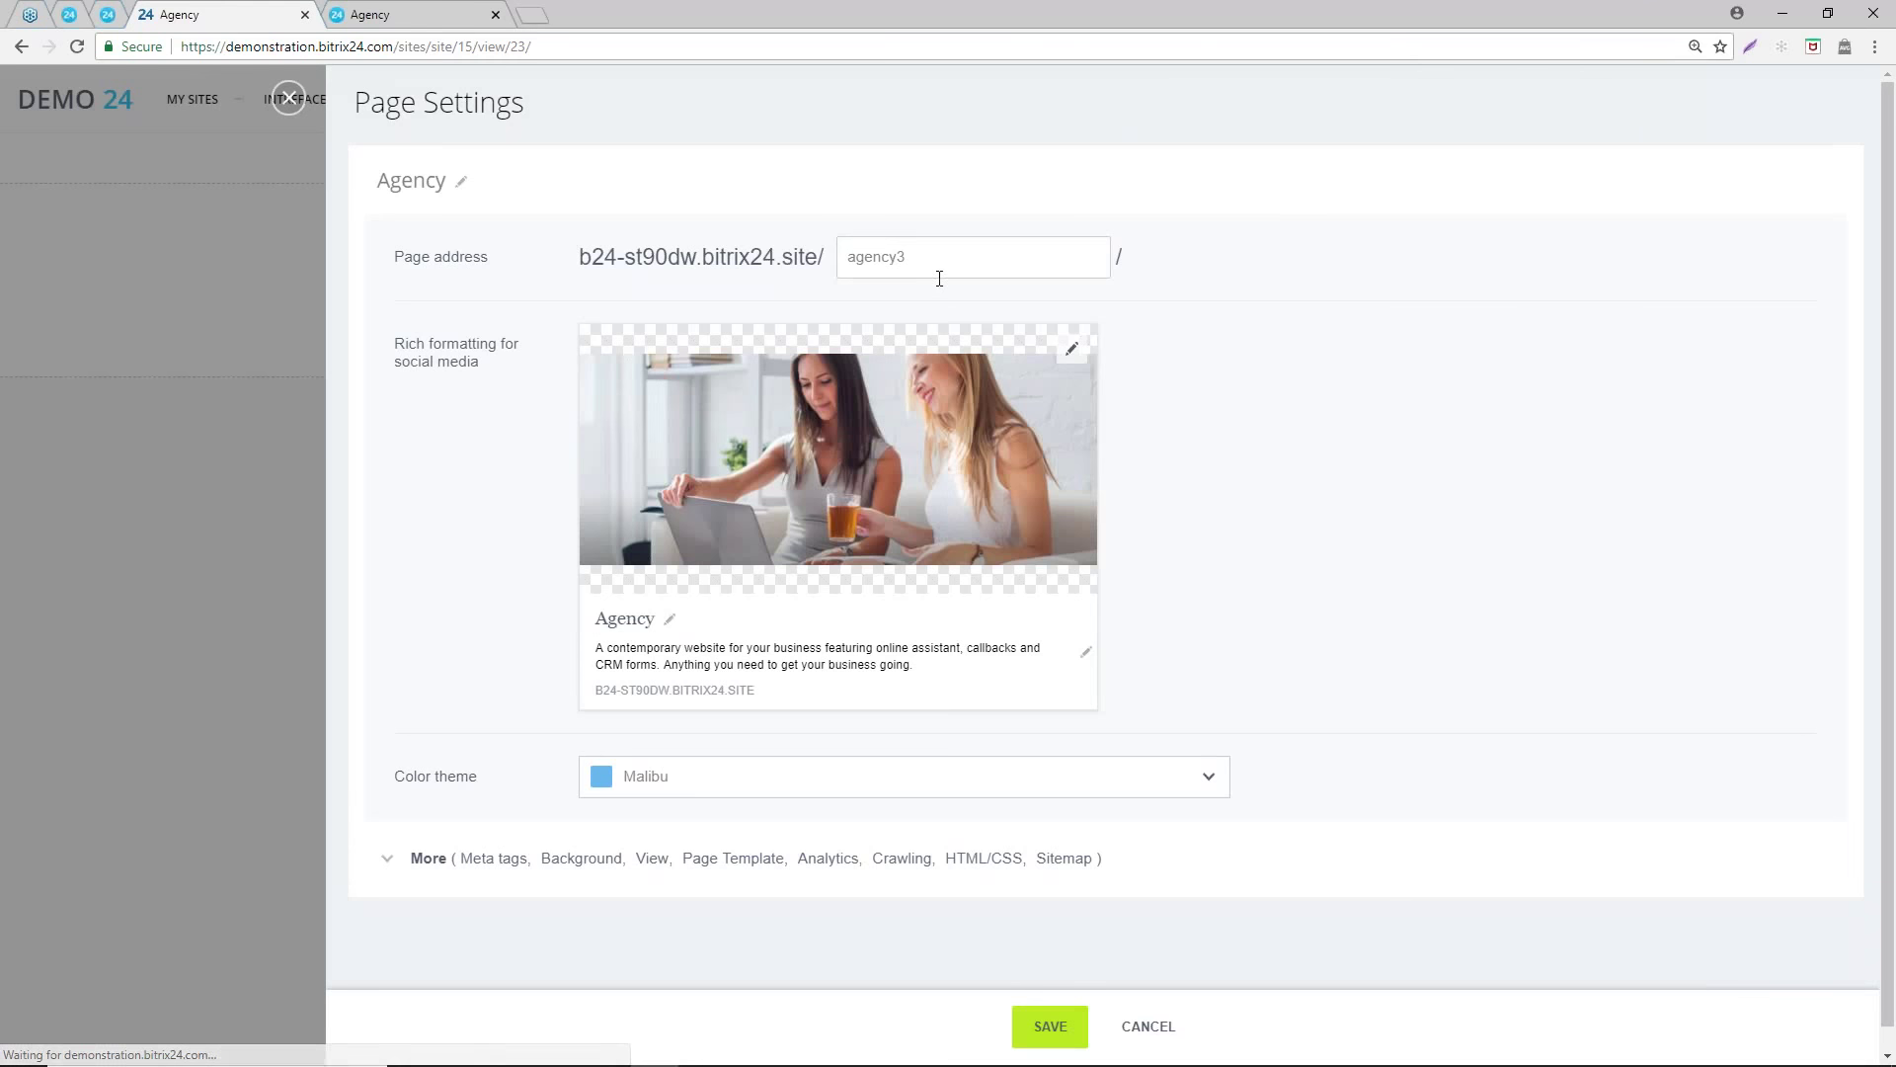
left_click_drag(1029, 264, 755, 245)
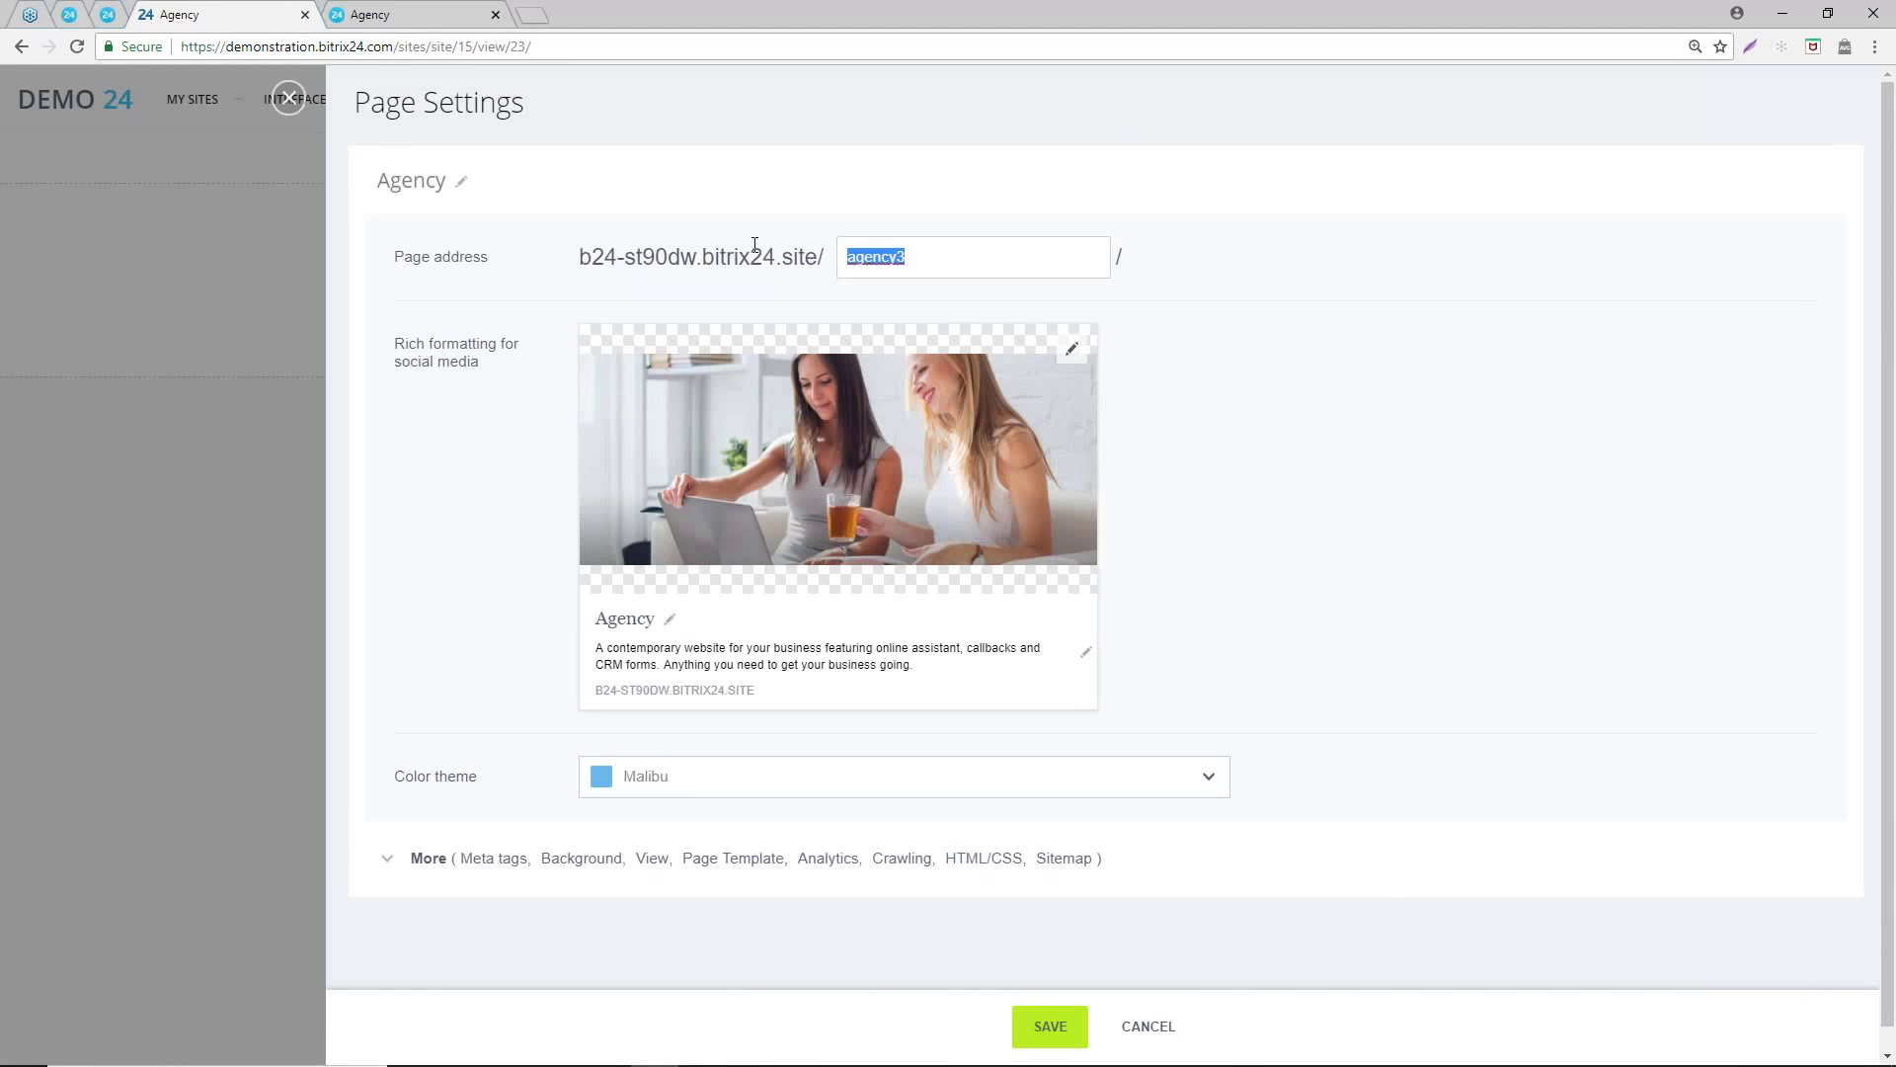
type("pricing")
left_click(1065, 1037)
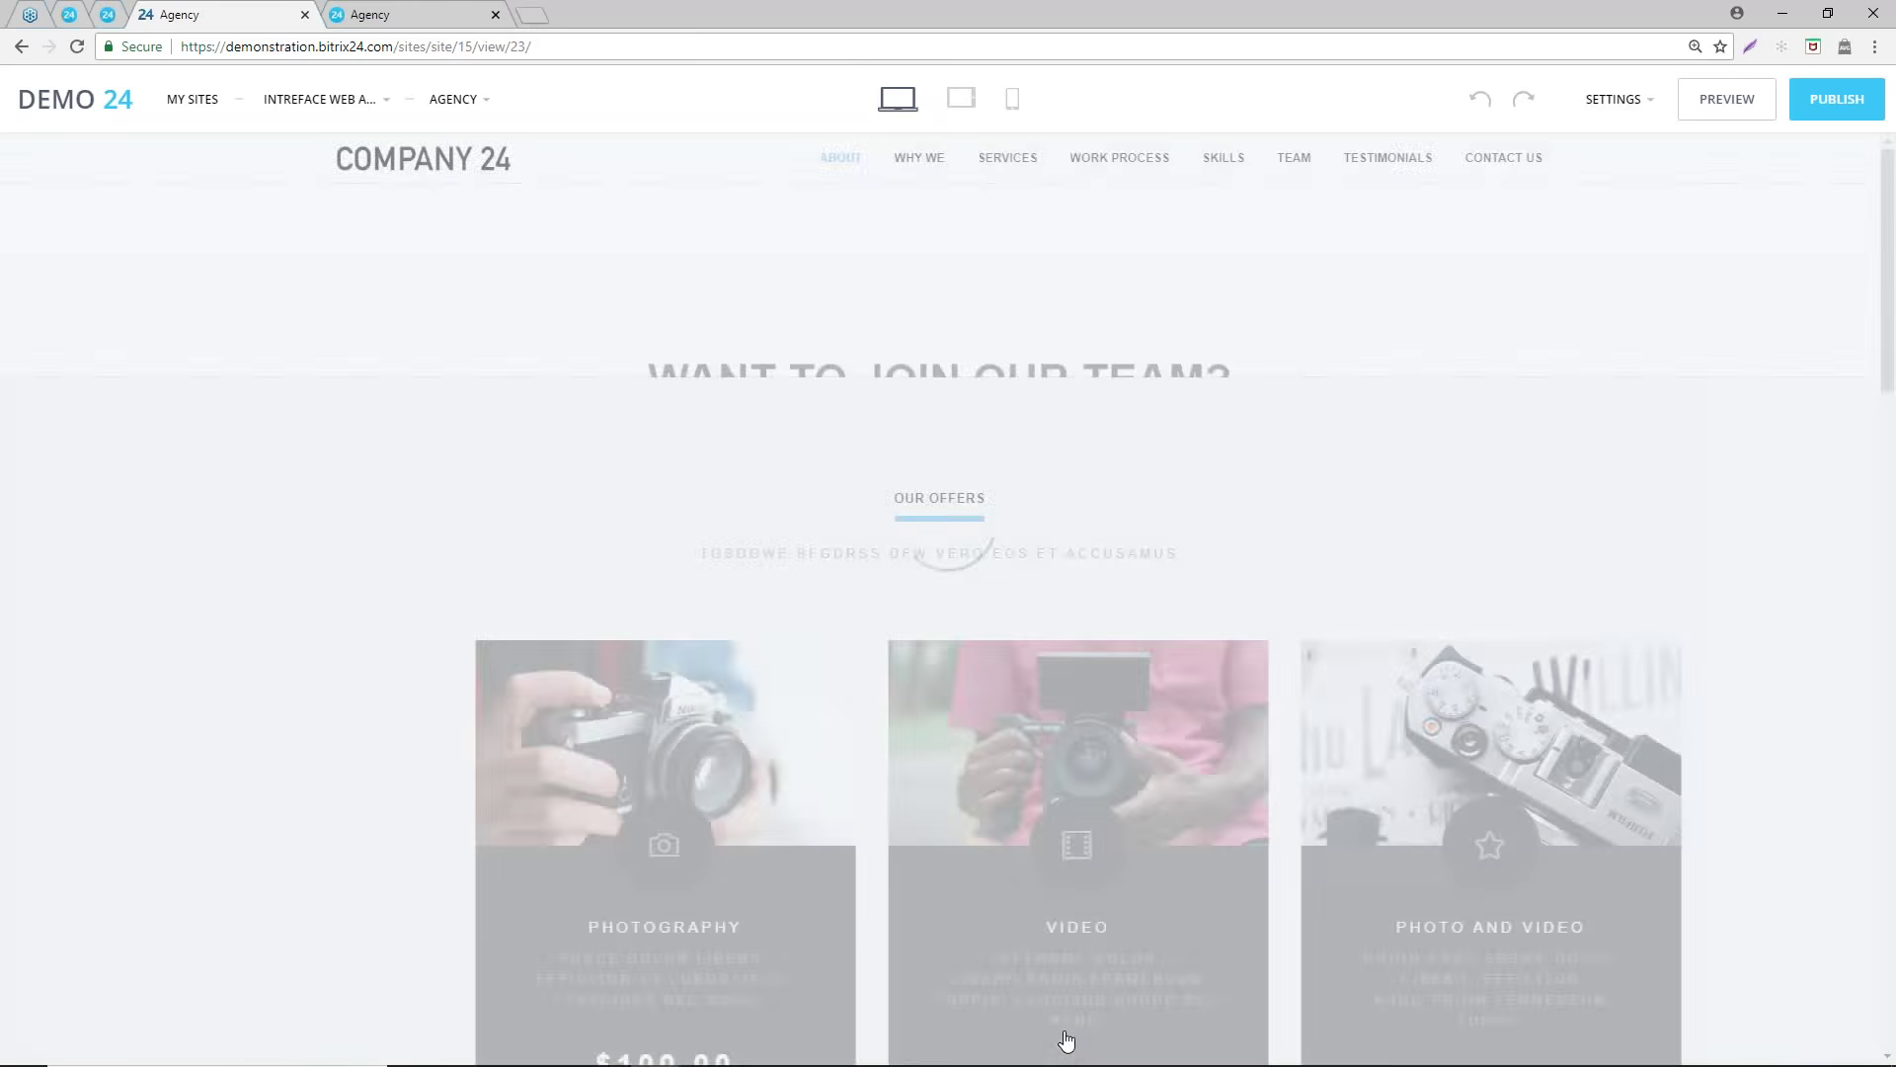
- Replace the "Want to Join Our Team?" heading text with "OUR PRICING"
left_click(1133, 308)
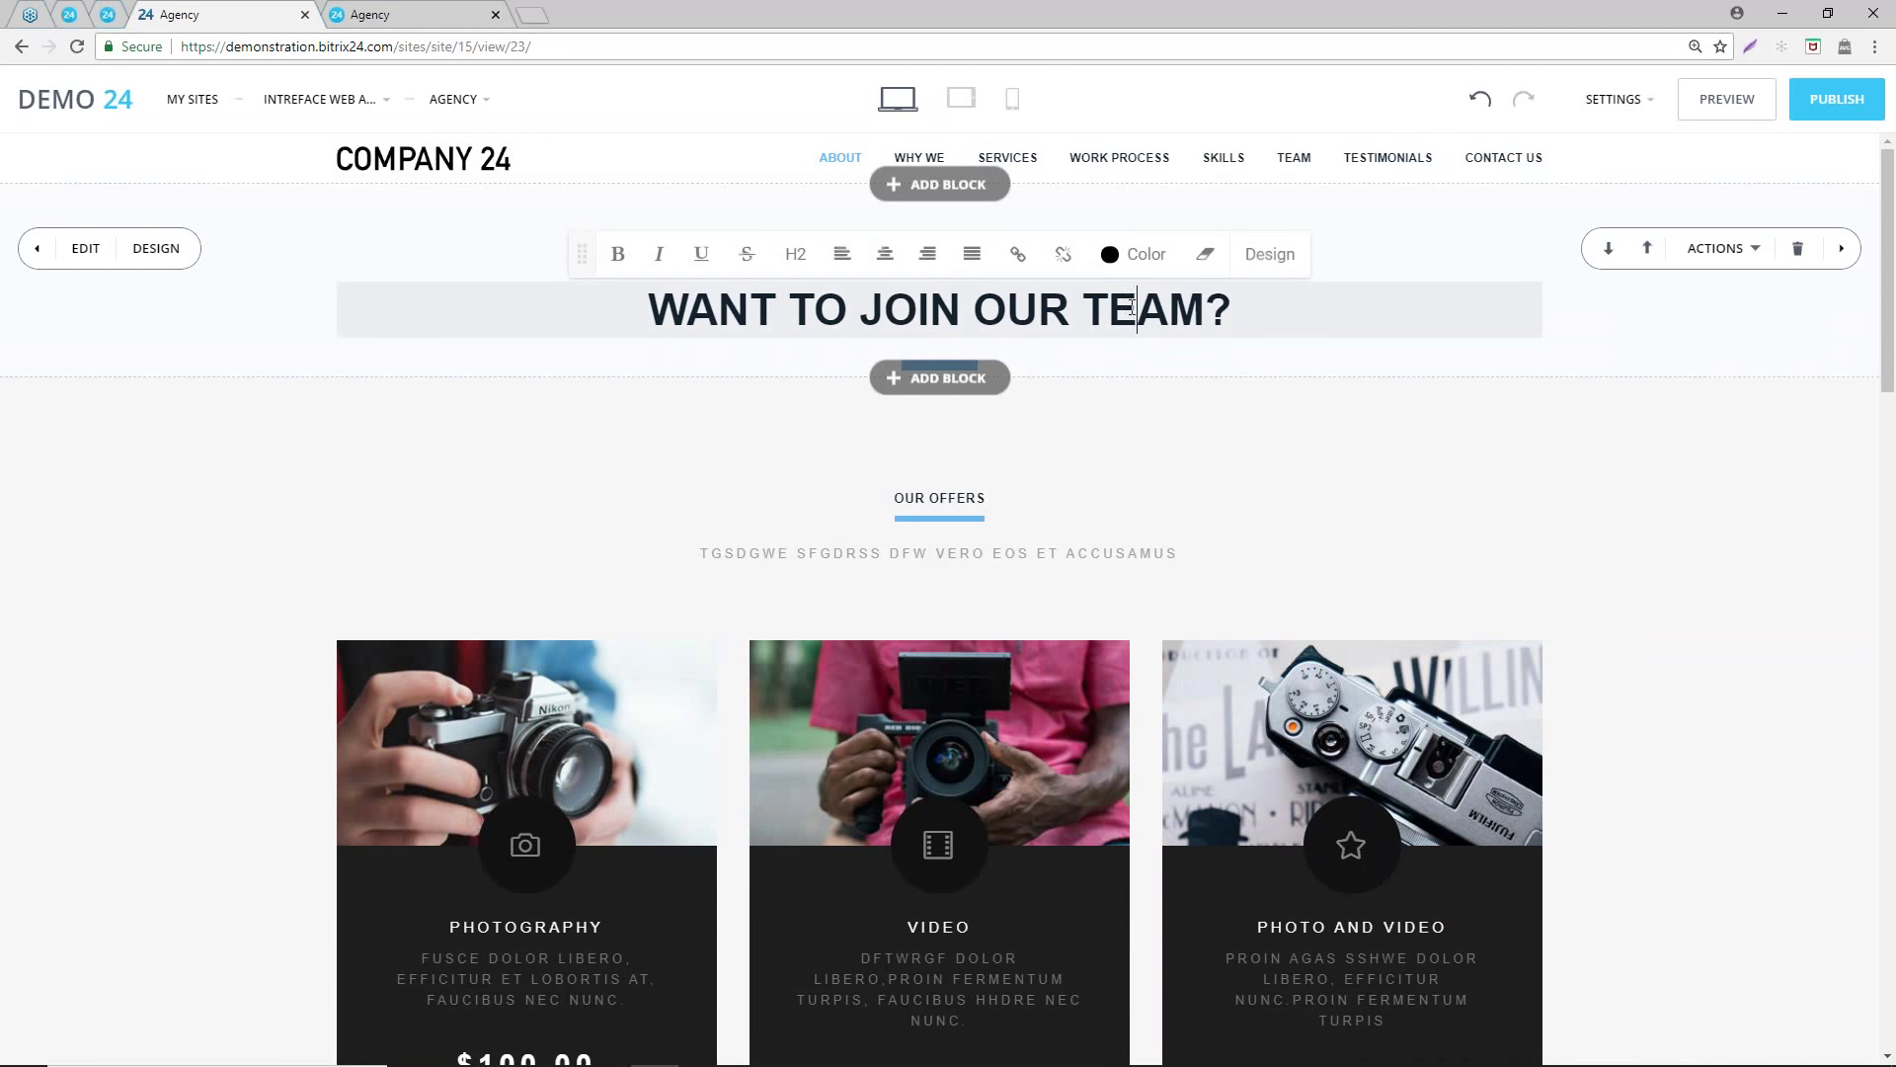
left_click_drag(1289, 310, 670, 312)
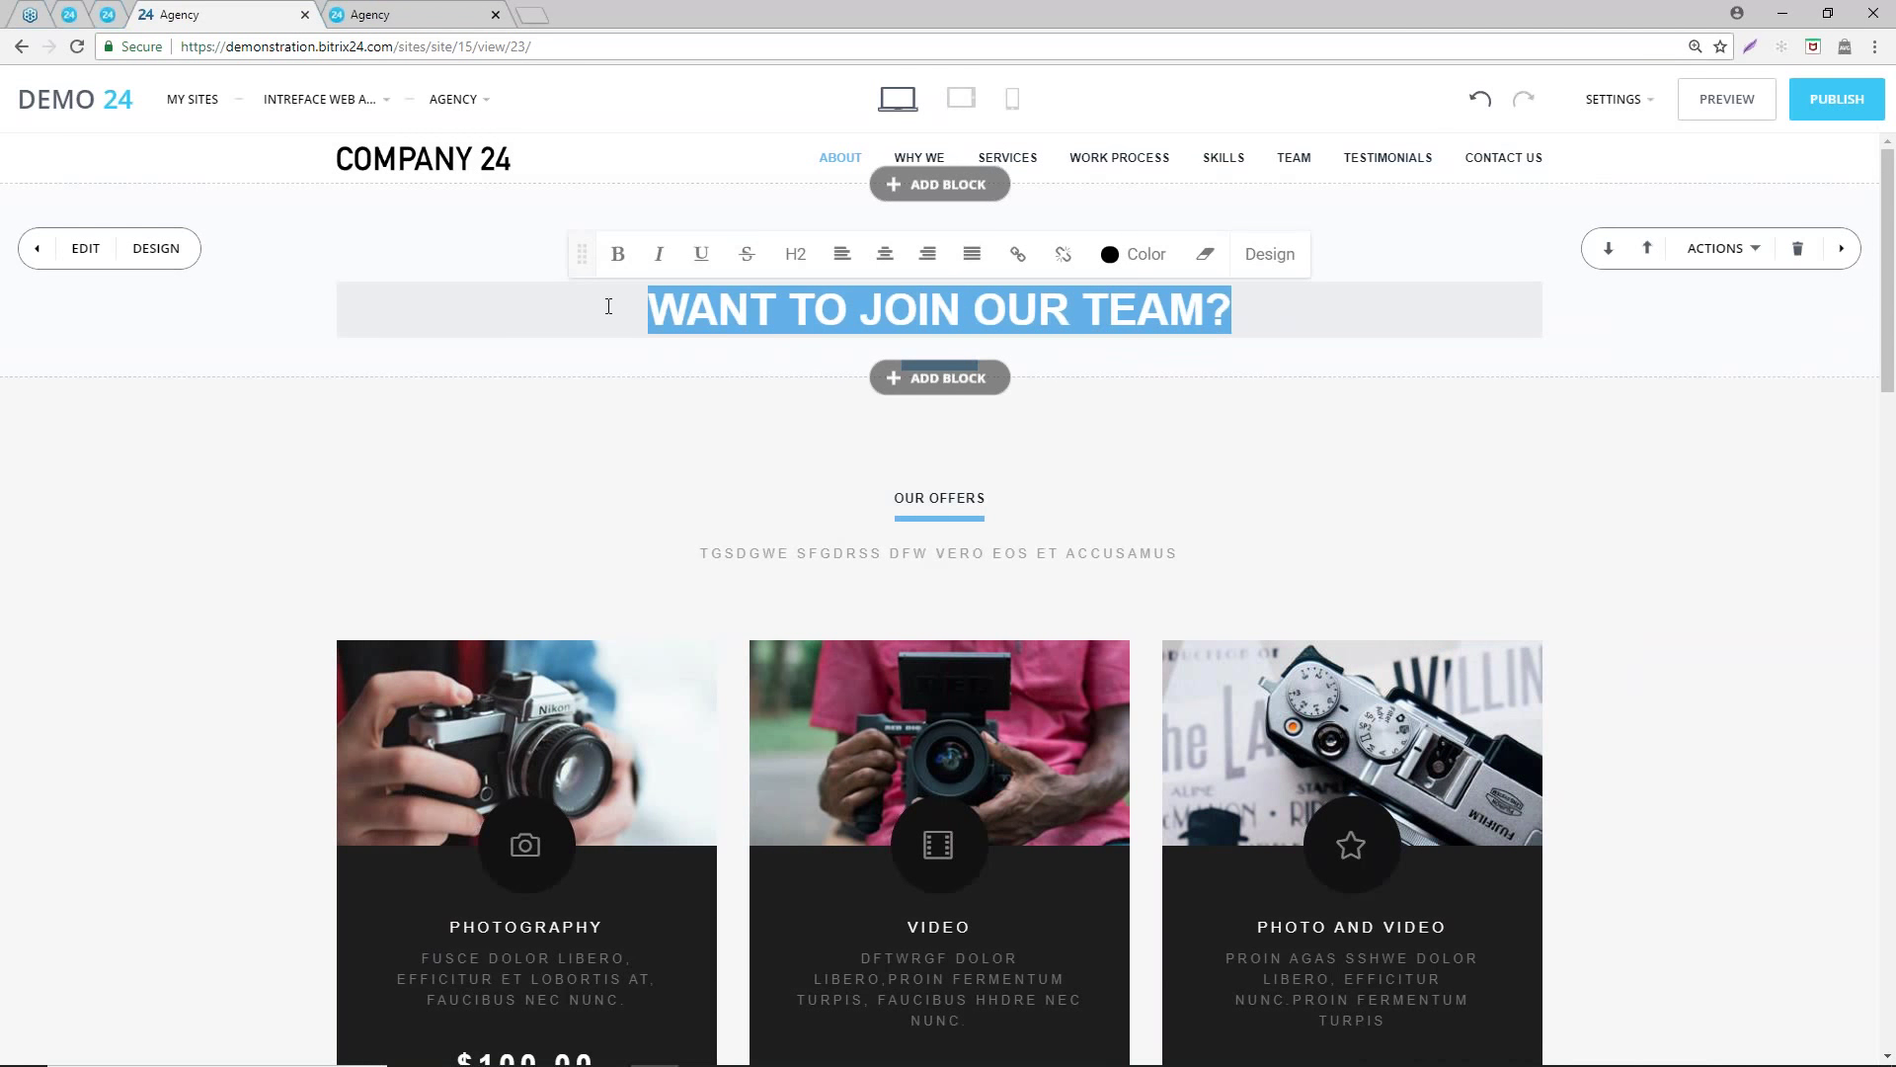
type("OUR PRI")
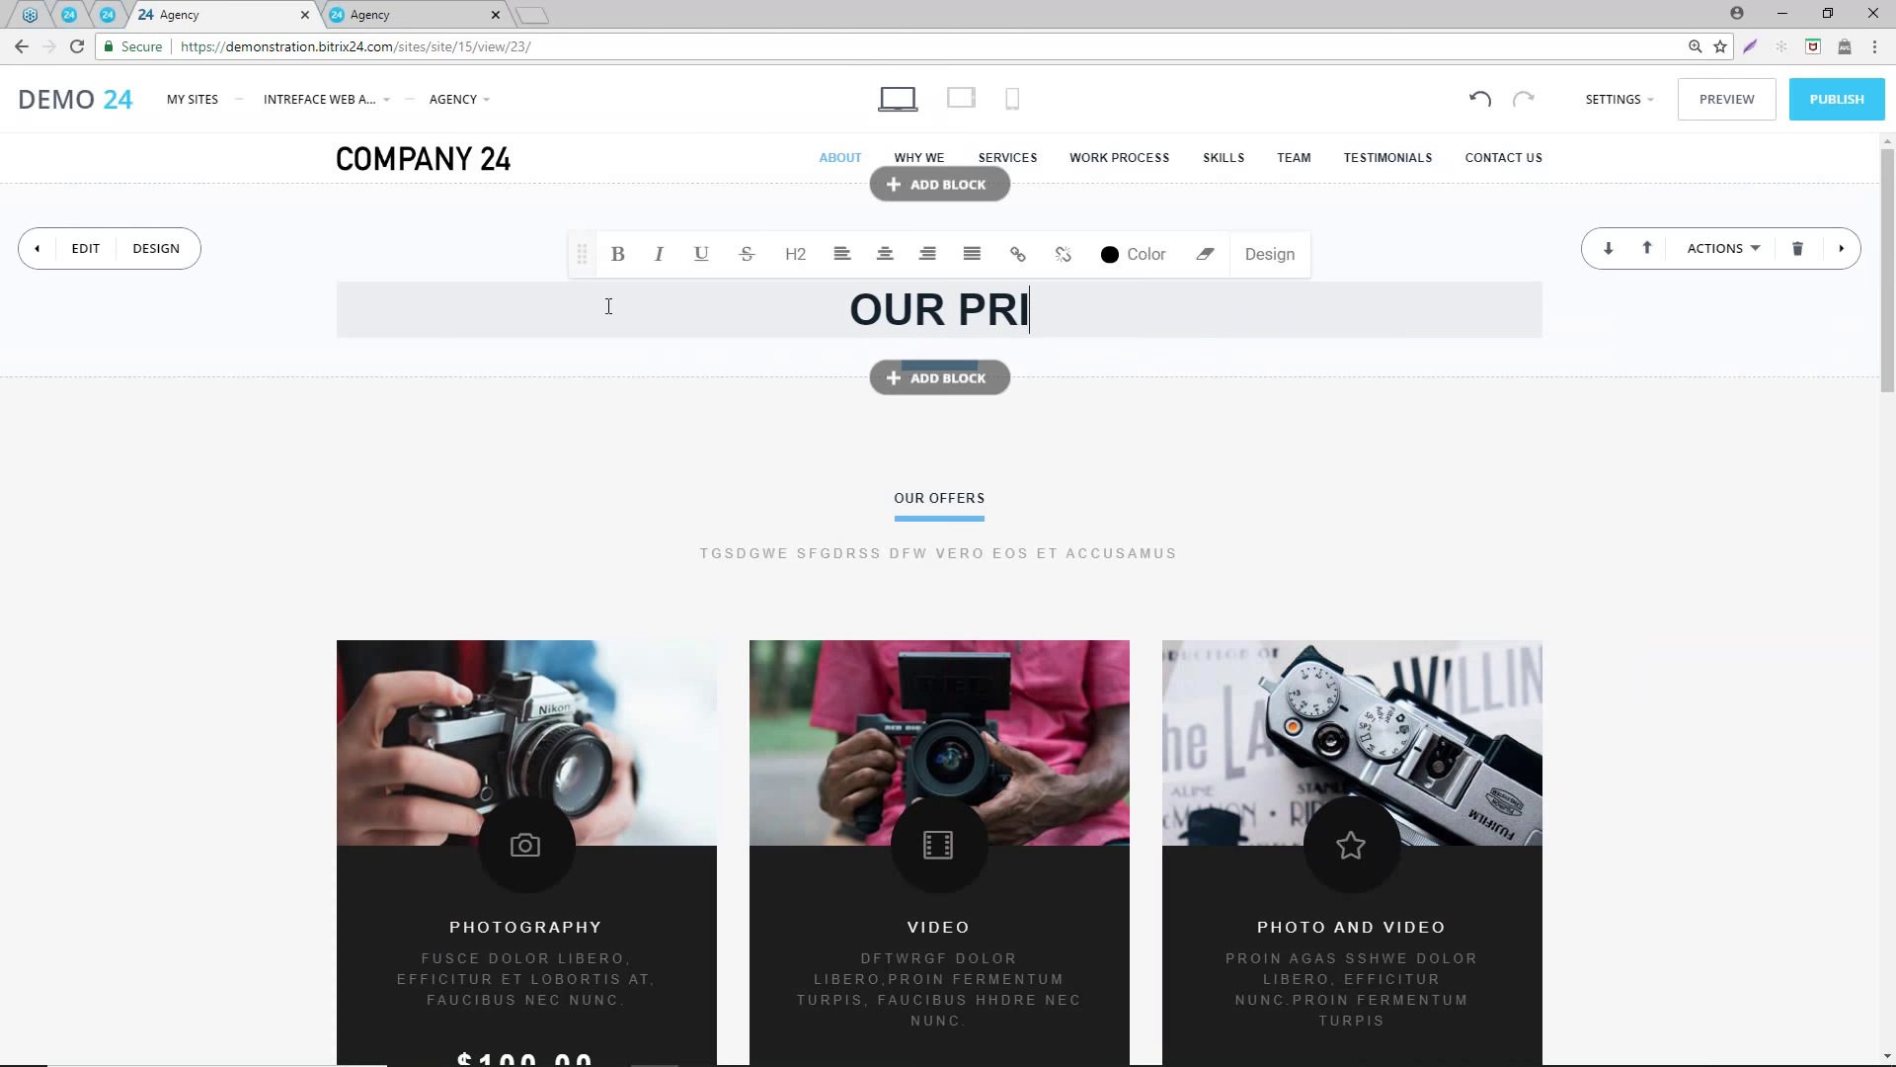
type("CING")
left_click(1151, 425)
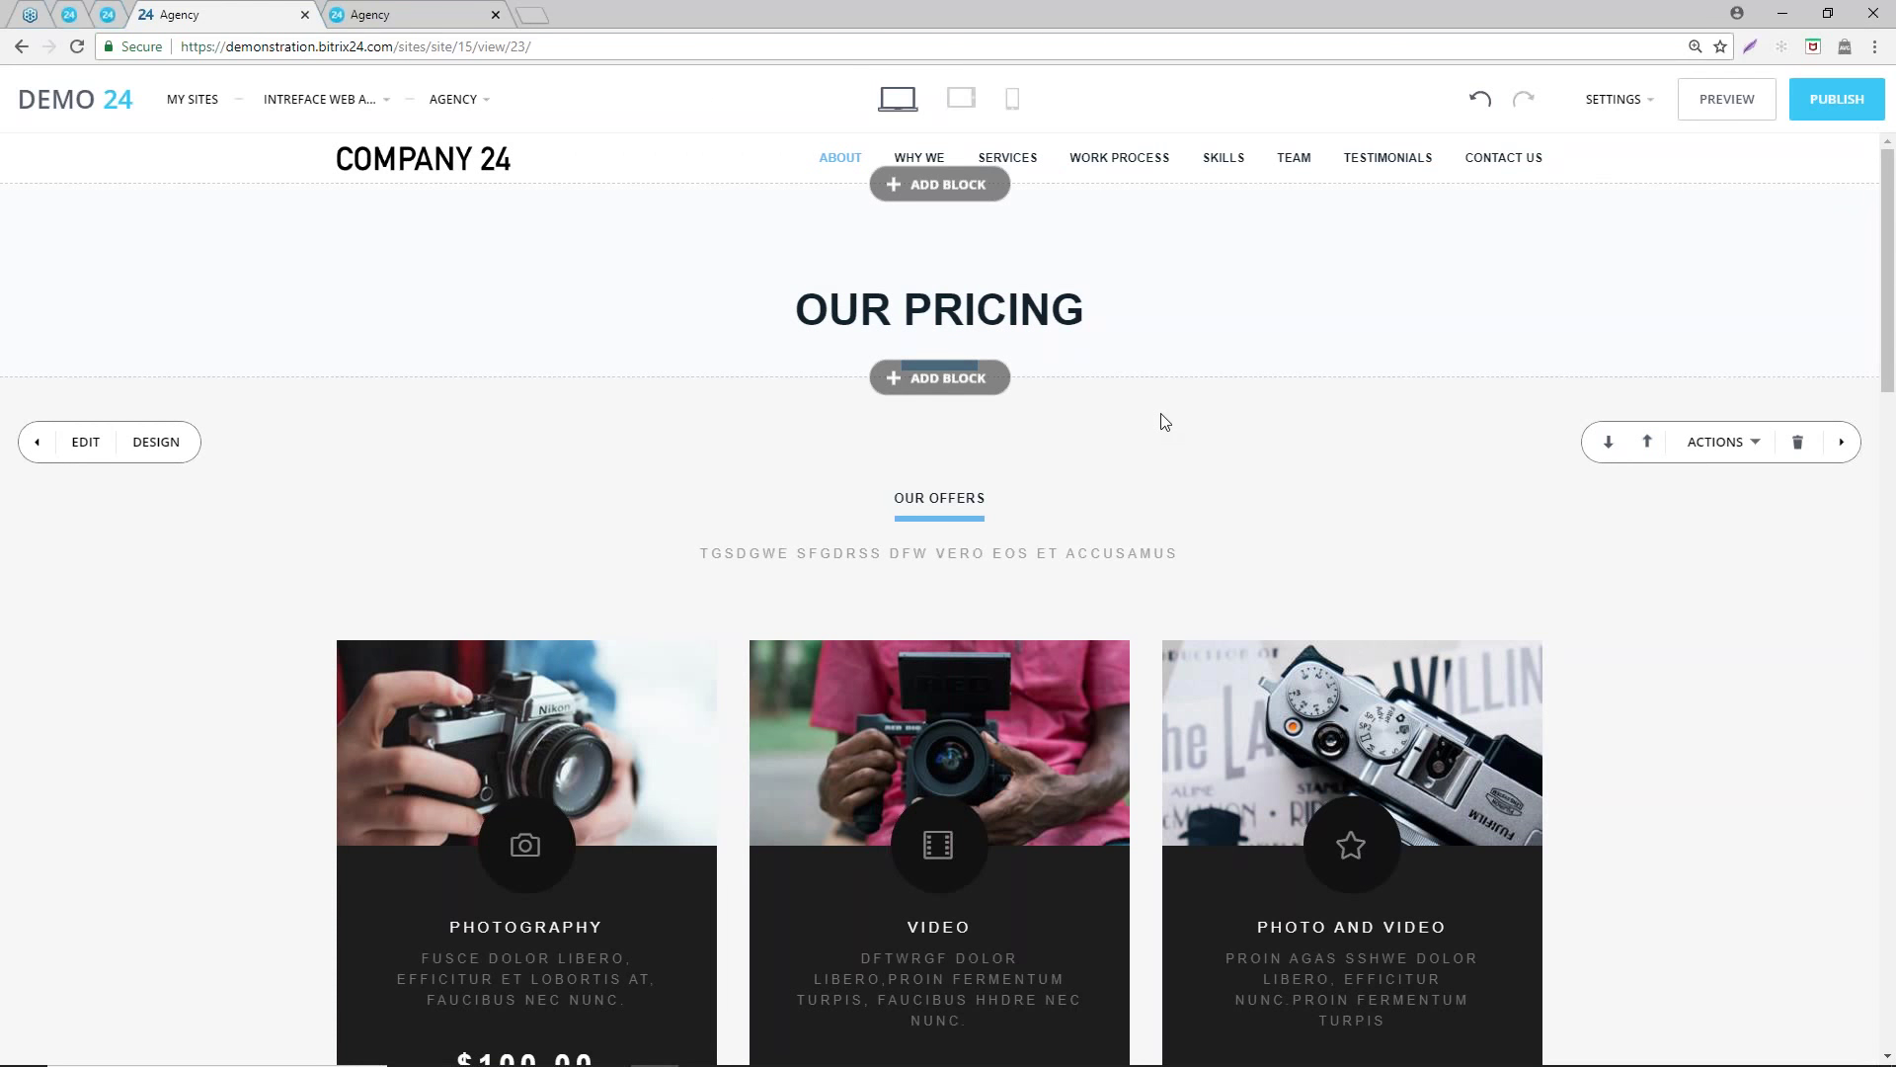
- Look over the price columns, publish the pricing page and return to the site editor
scroll(856, 733, "down", 15)
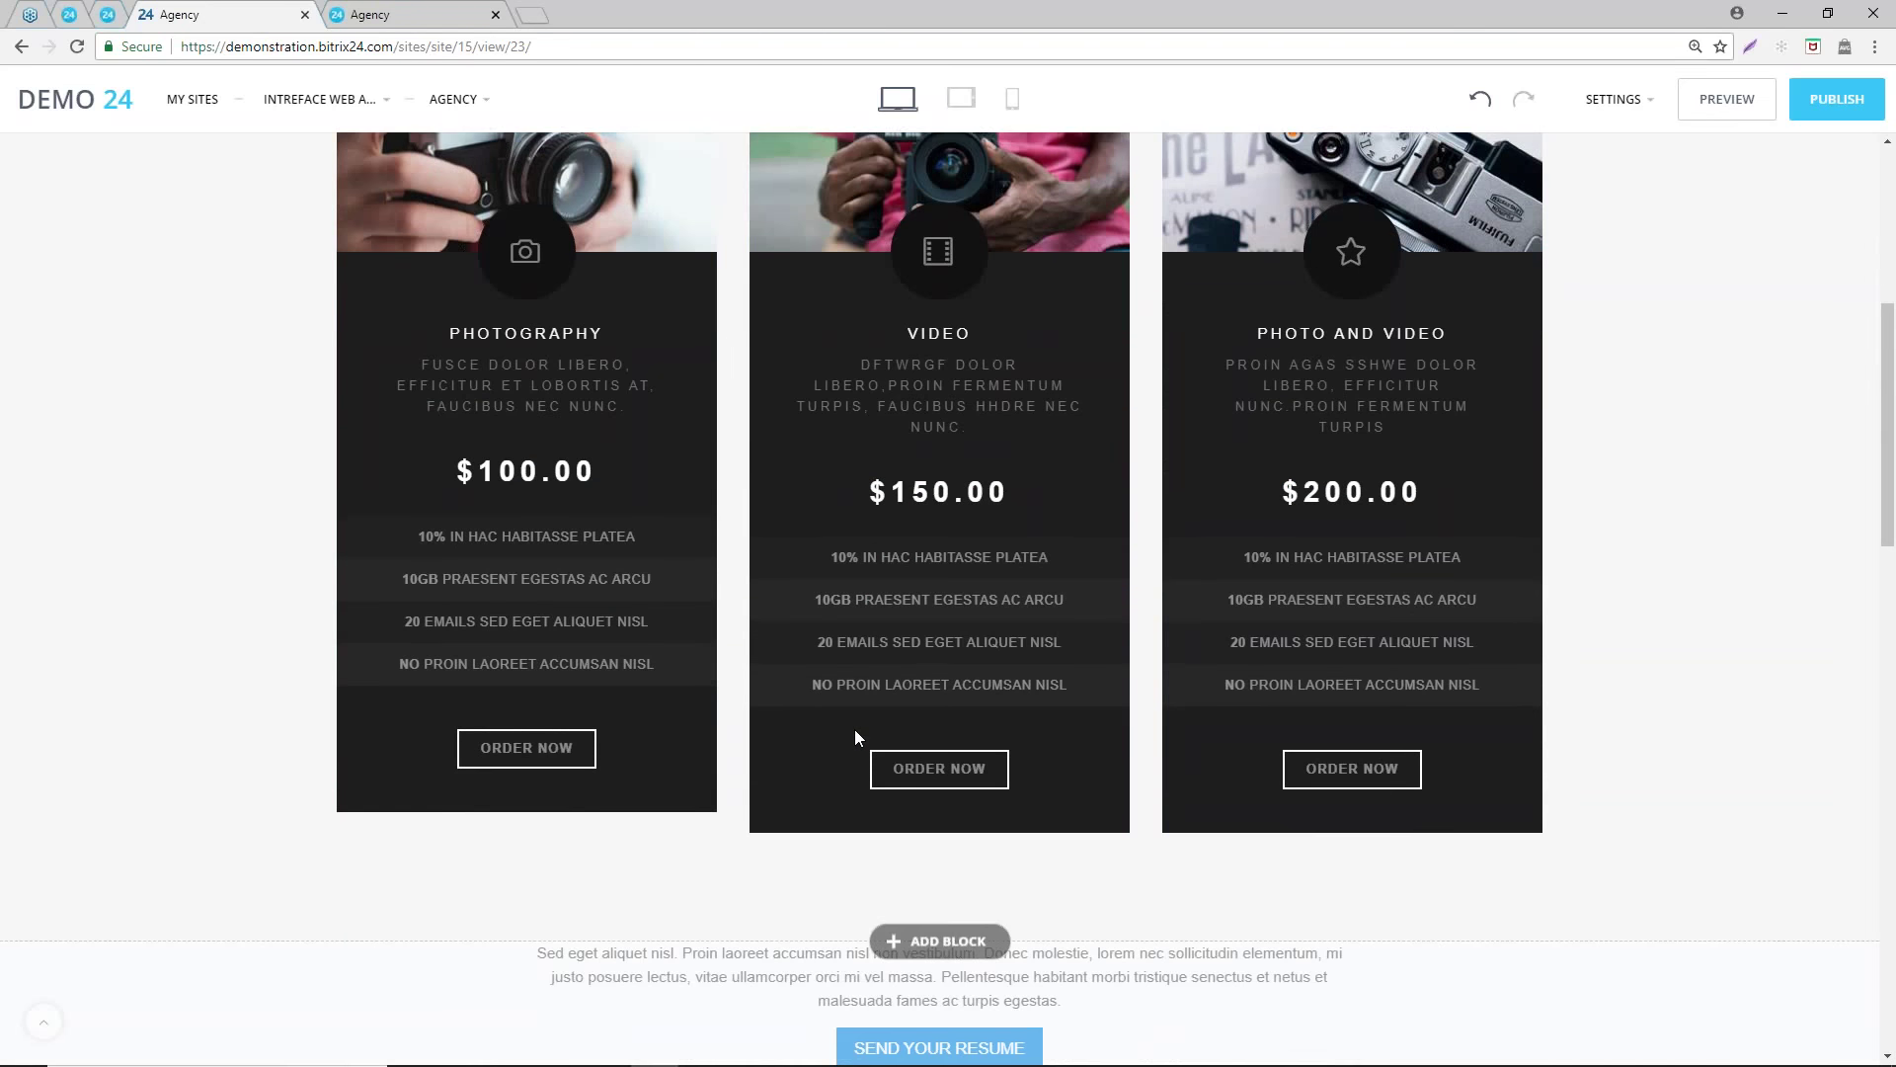
scroll(855, 729, "up", 15)
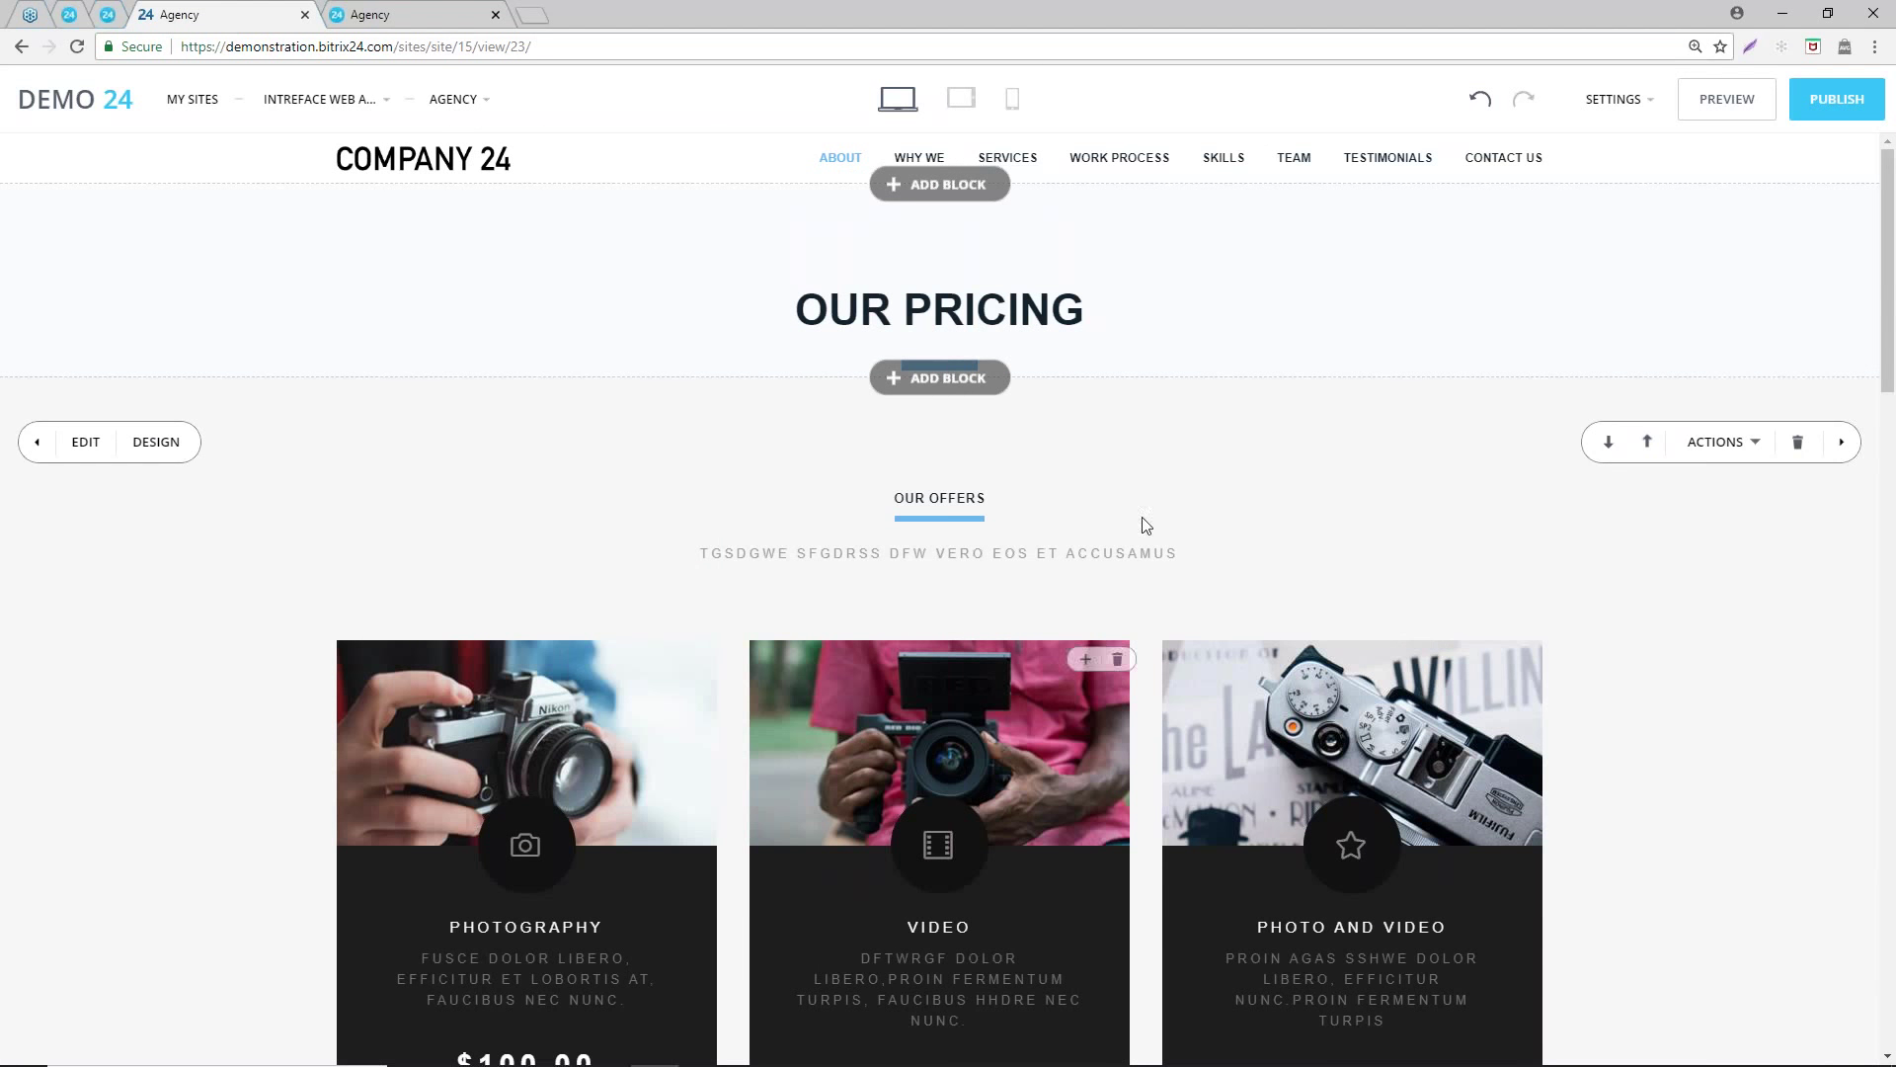
left_click(1812, 99)
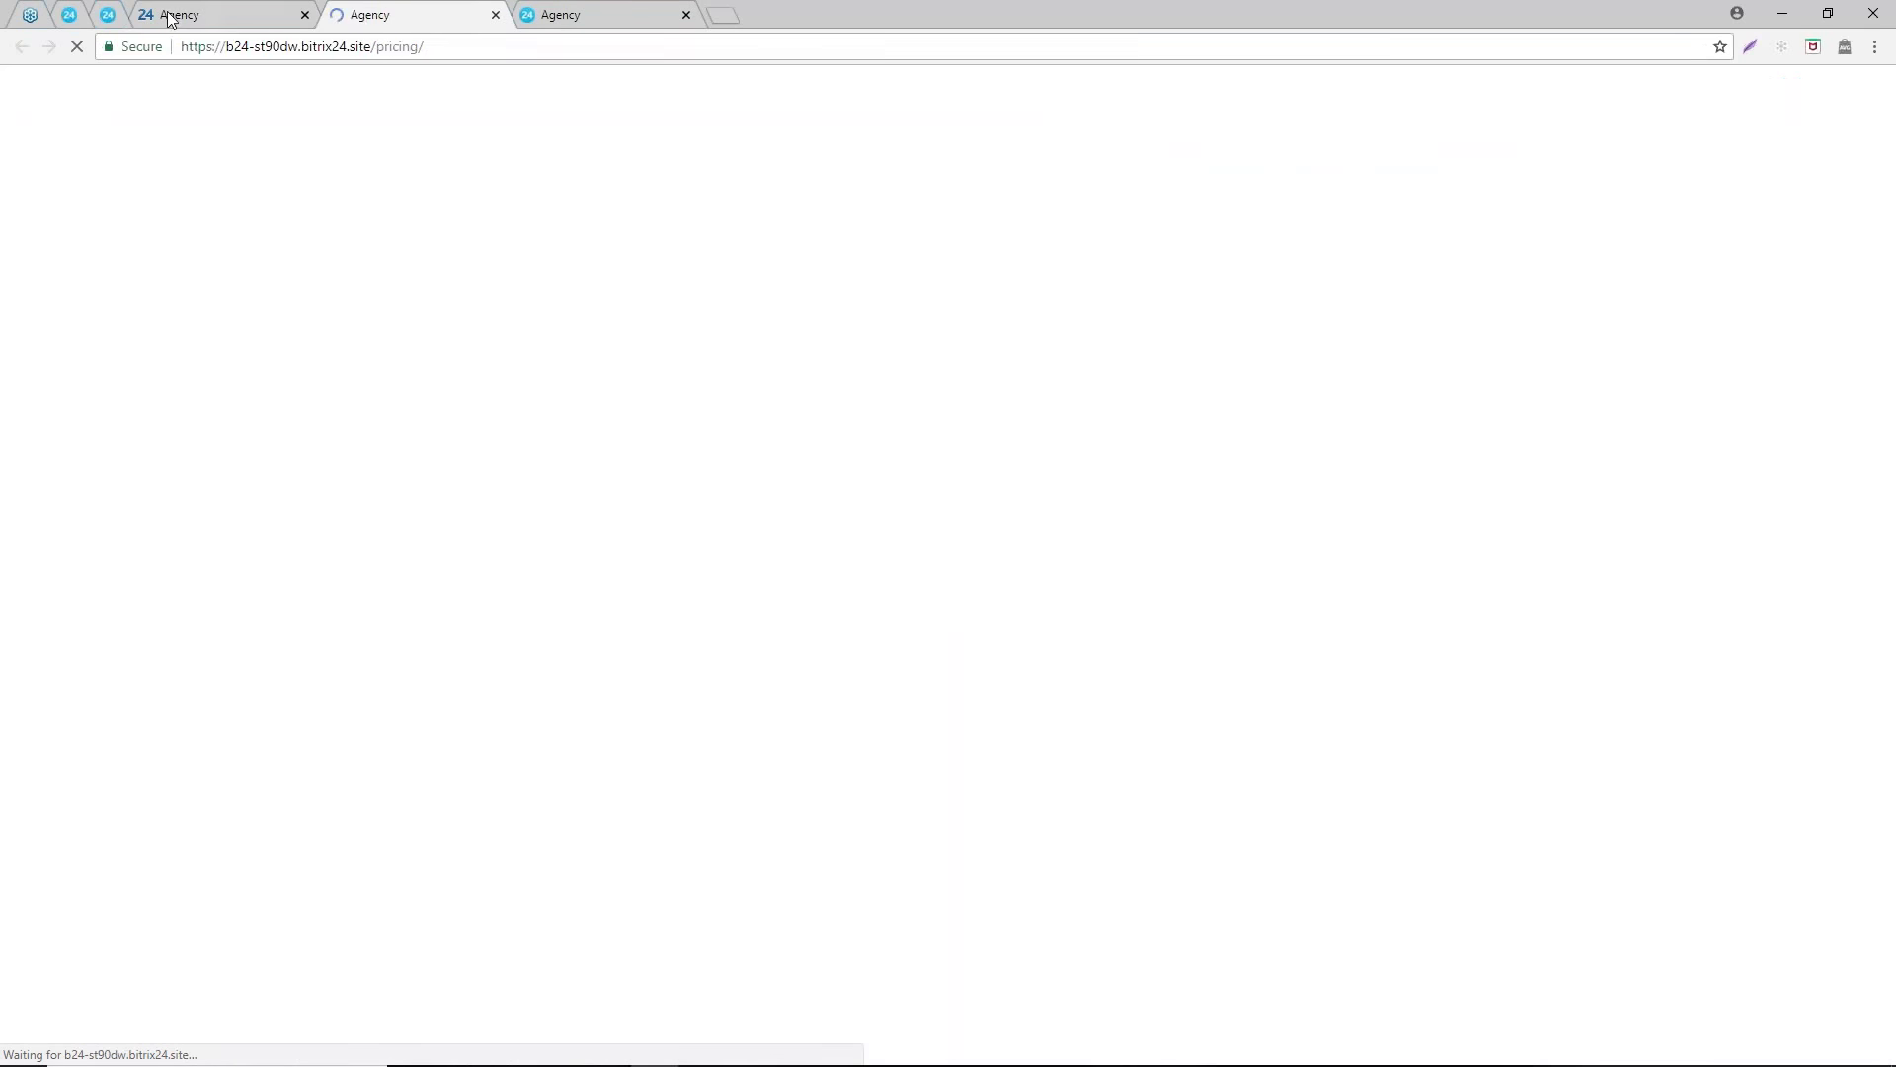
left_click(169, 16)
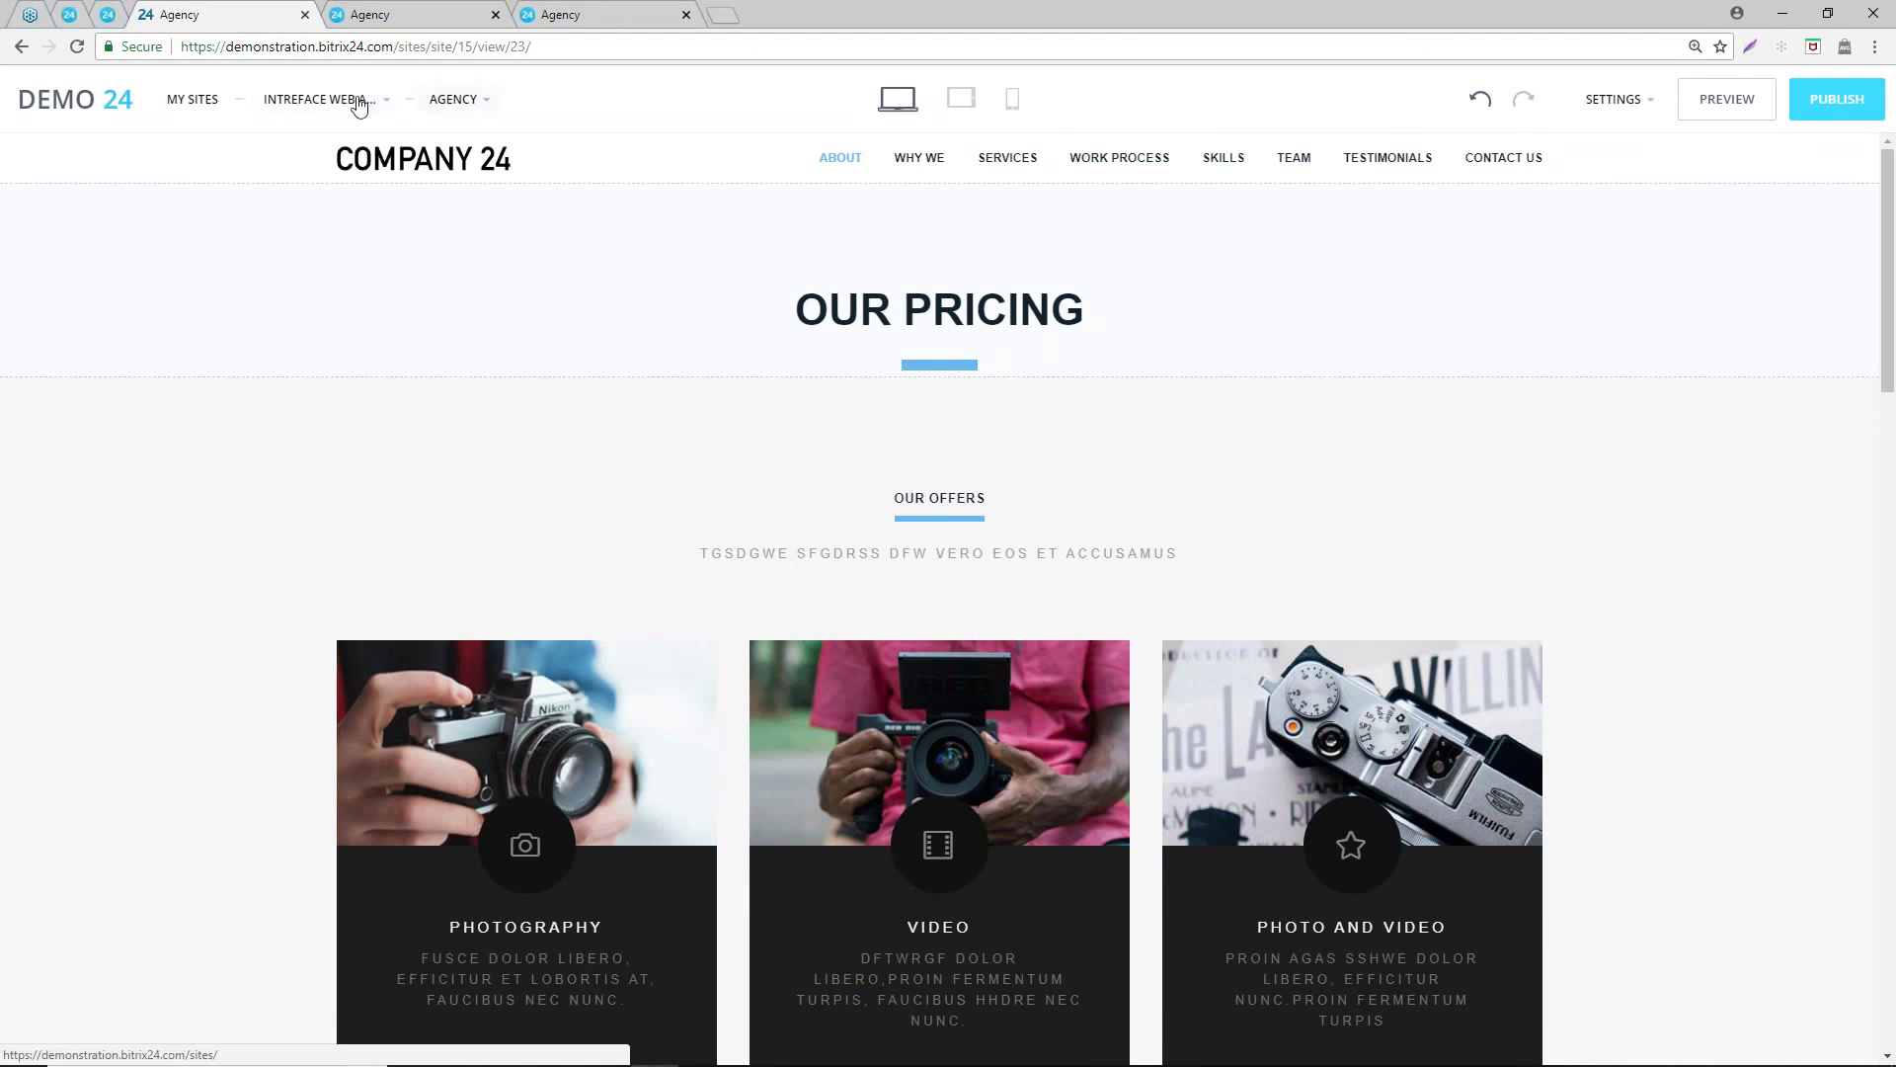
- Open the Intreface Web Agency site's home page for editing from its list of pages
left_click(329, 104)
mouse_move(365, 229)
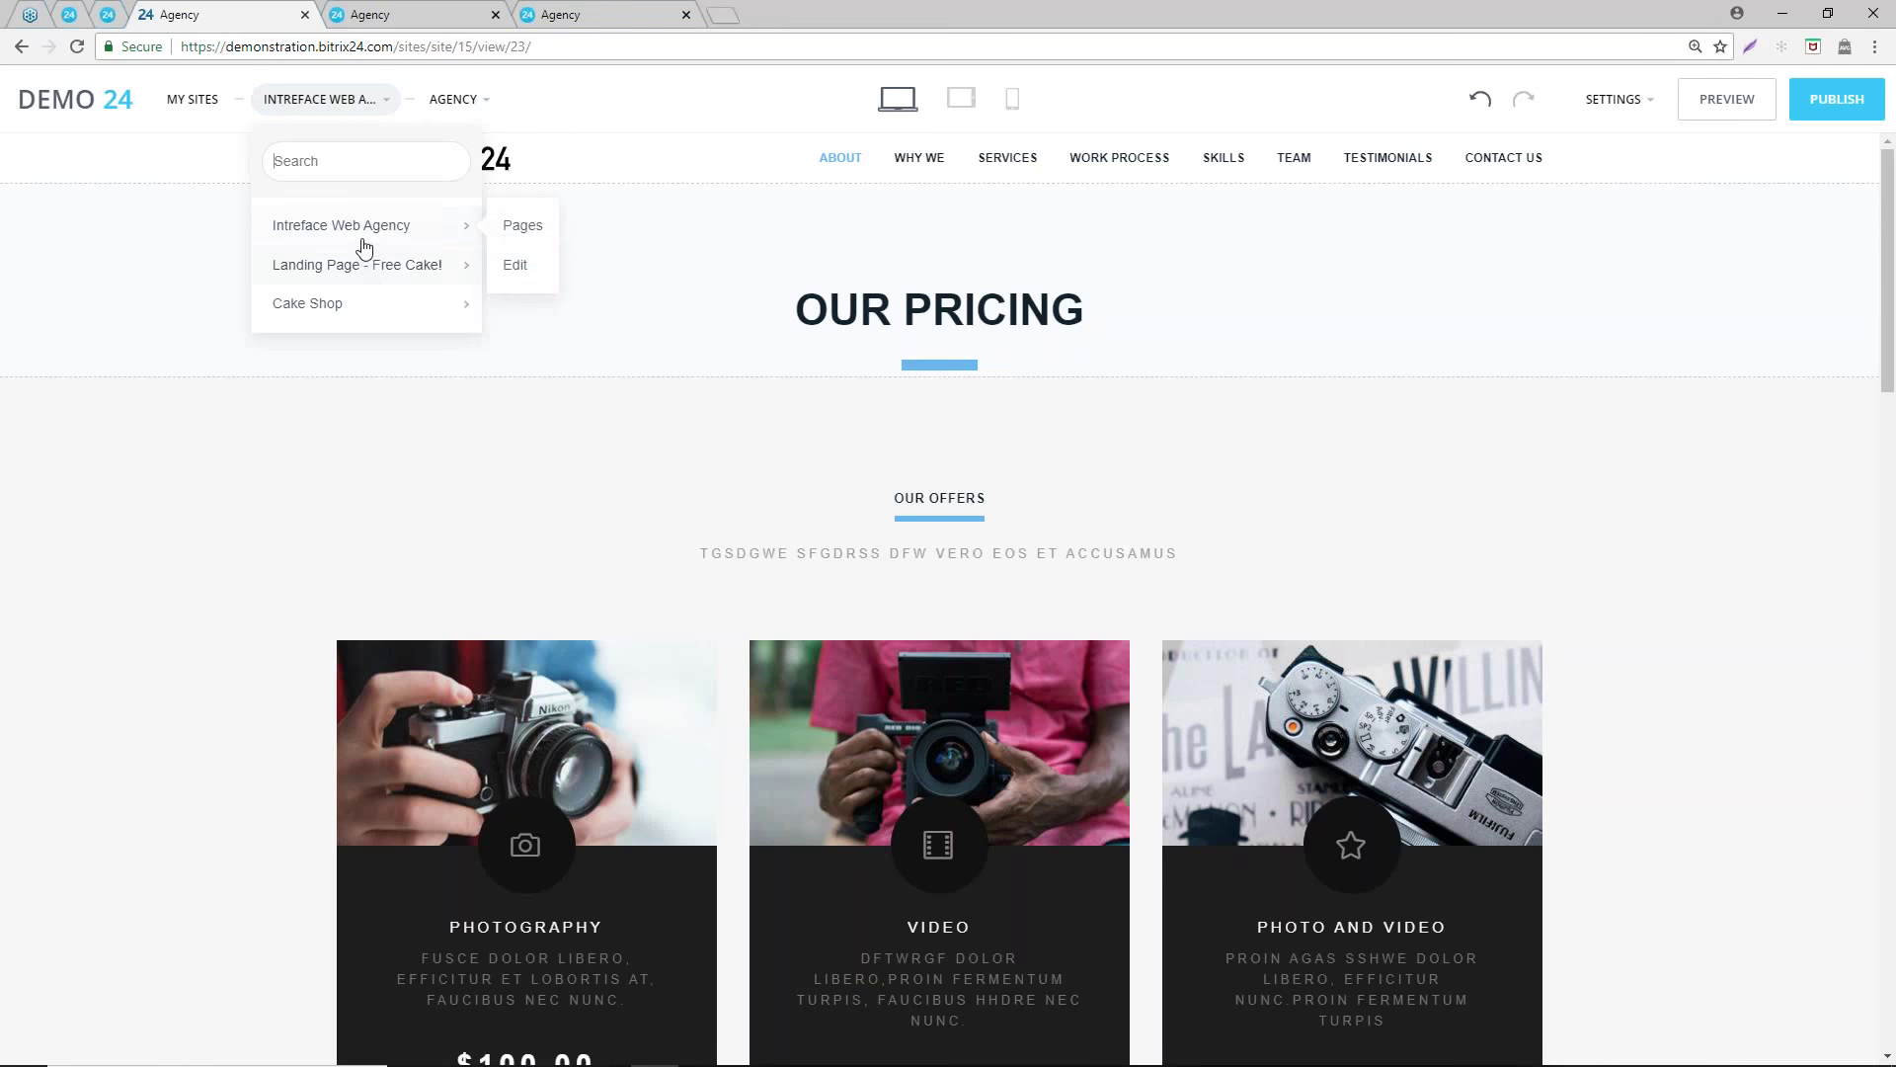
left_click(522, 225)
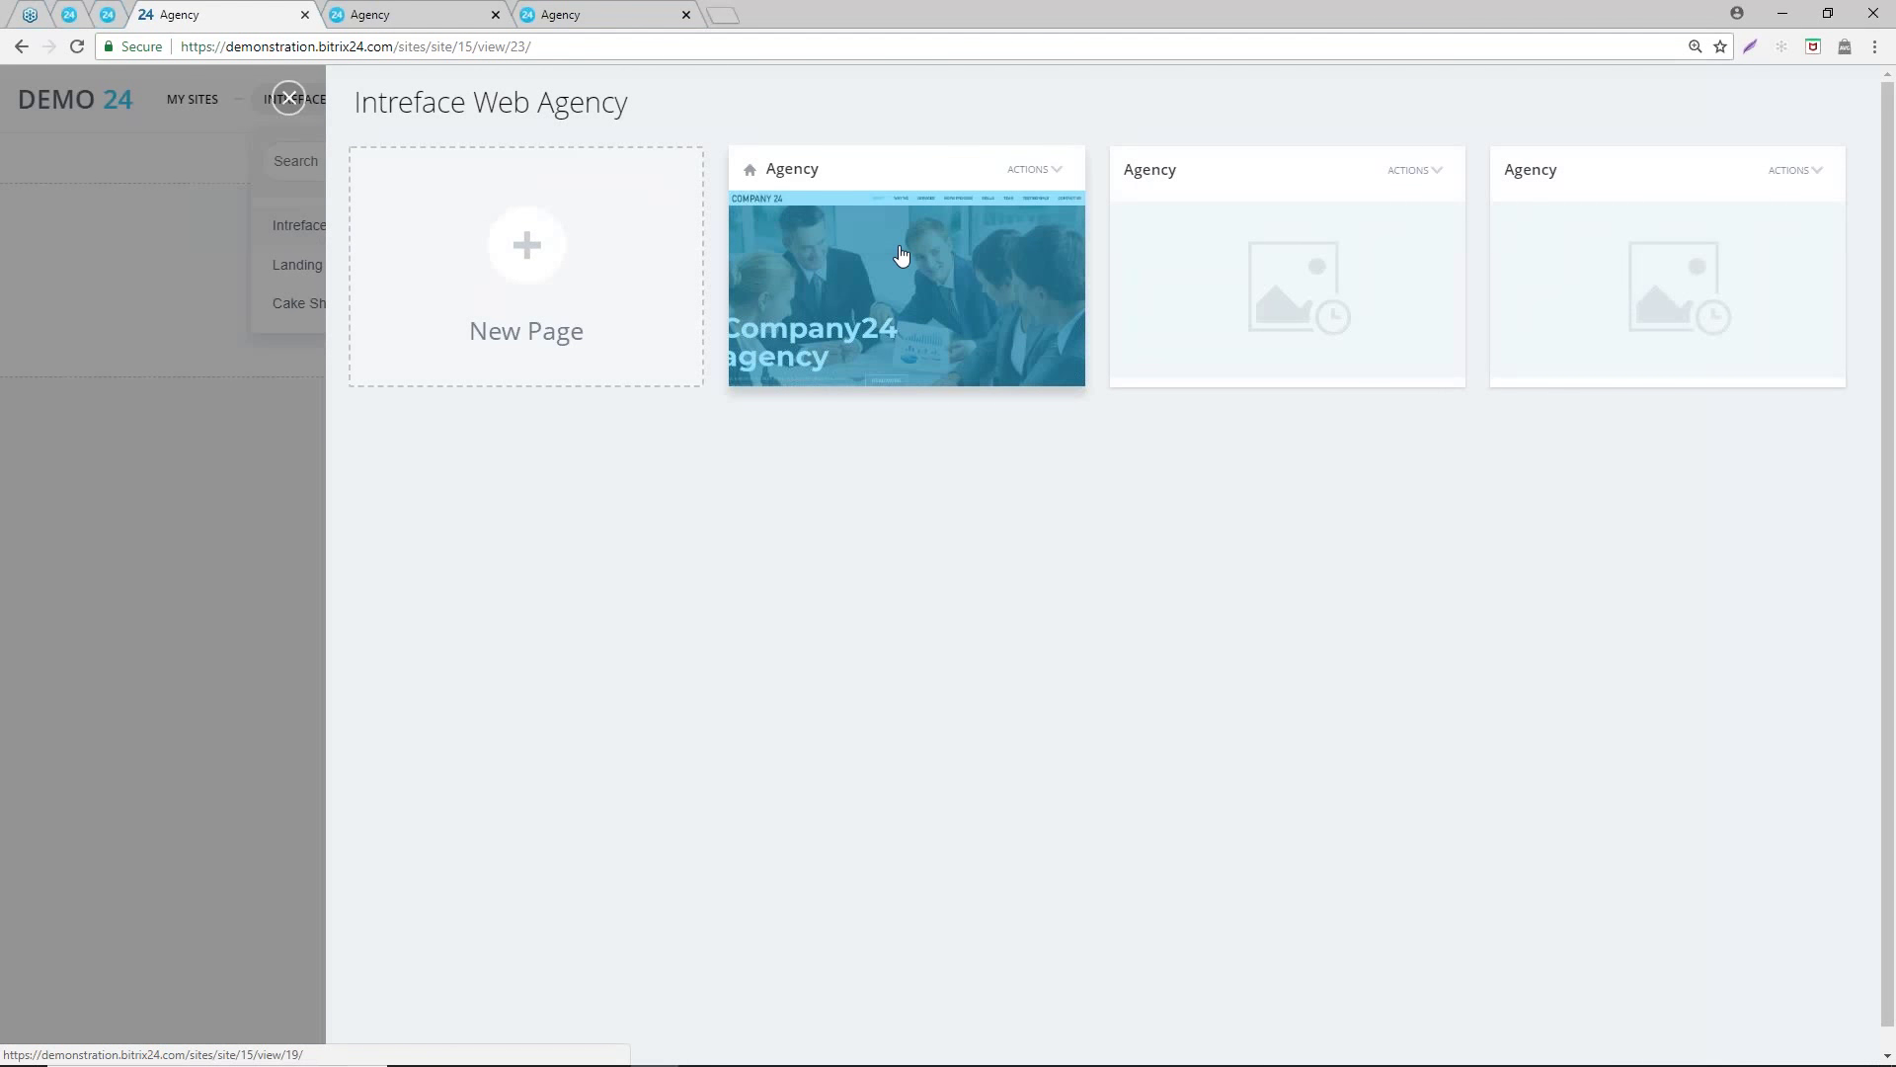
left_click(901, 255)
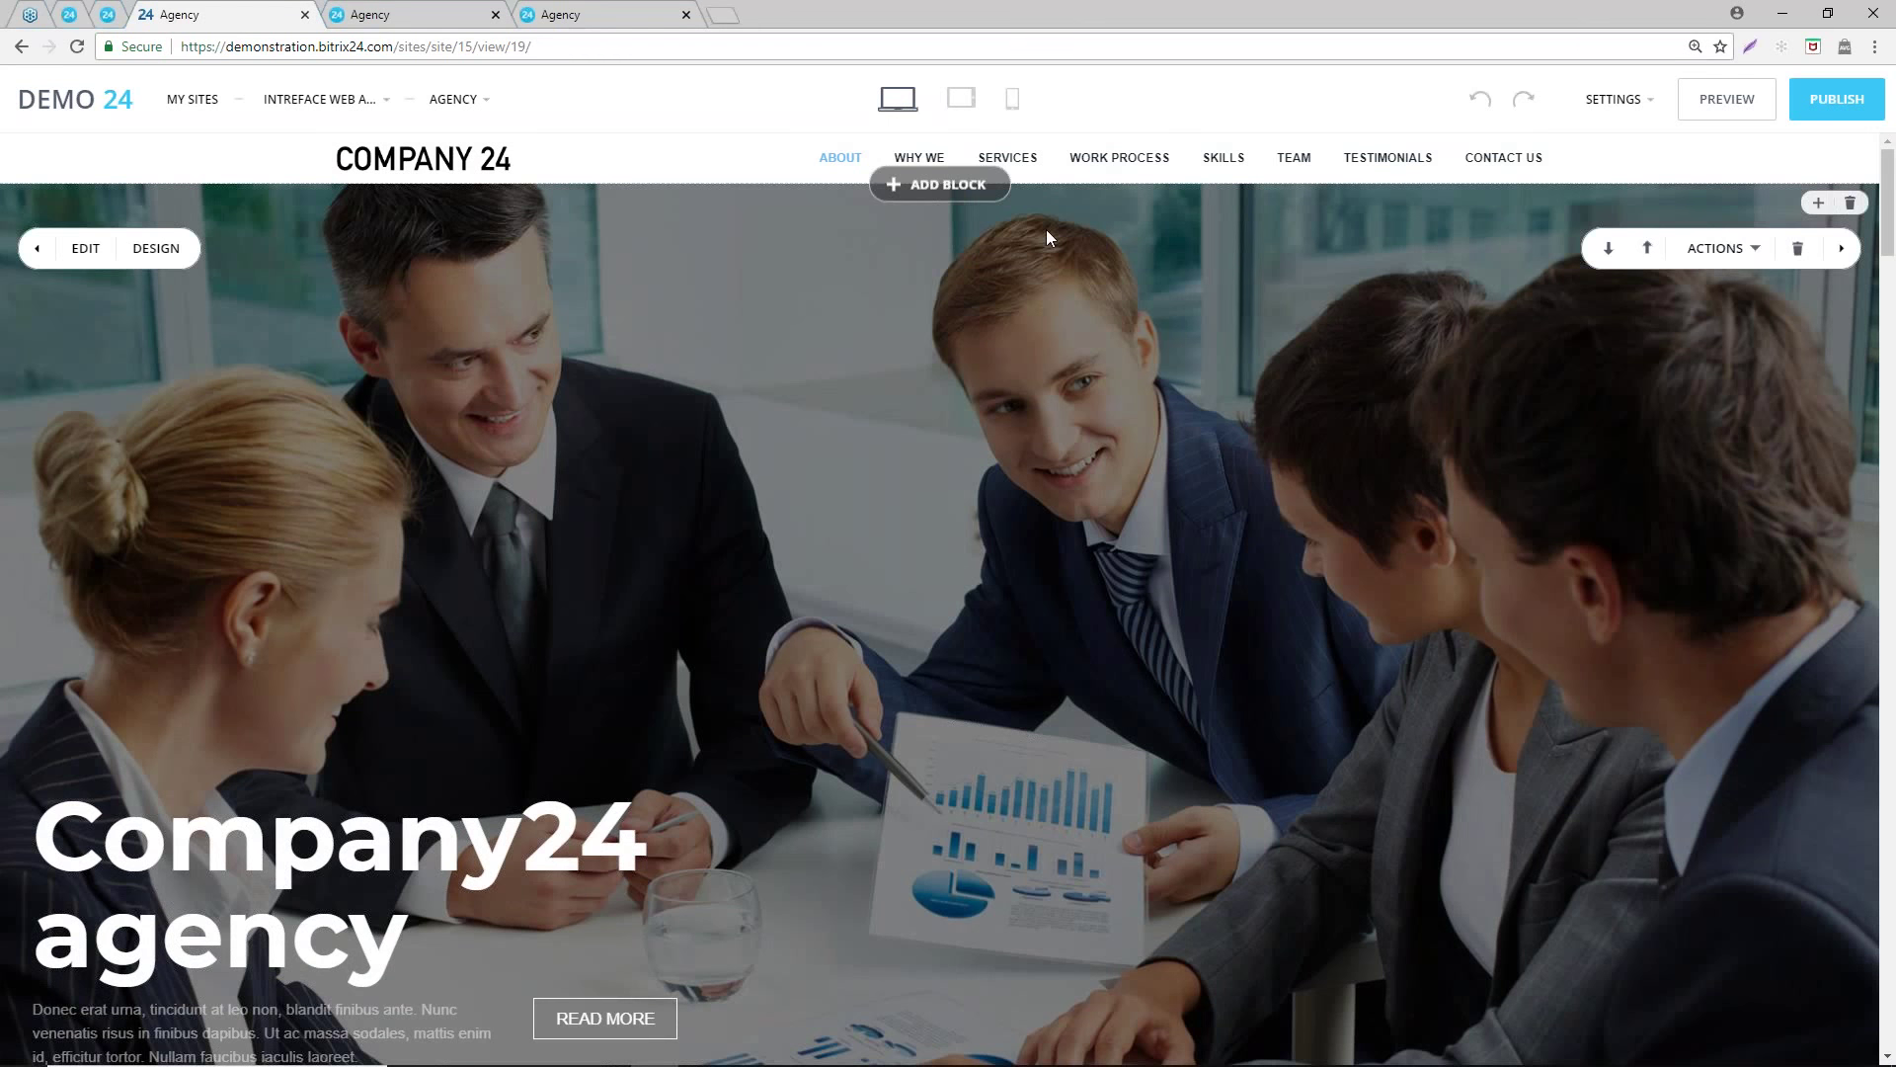
- Rename the Skills menu item to "Pricing", link it to the first listed Agency page instead of the block, and save it
left_click(1229, 170)
left_click_drag(202, 341, 2, 341)
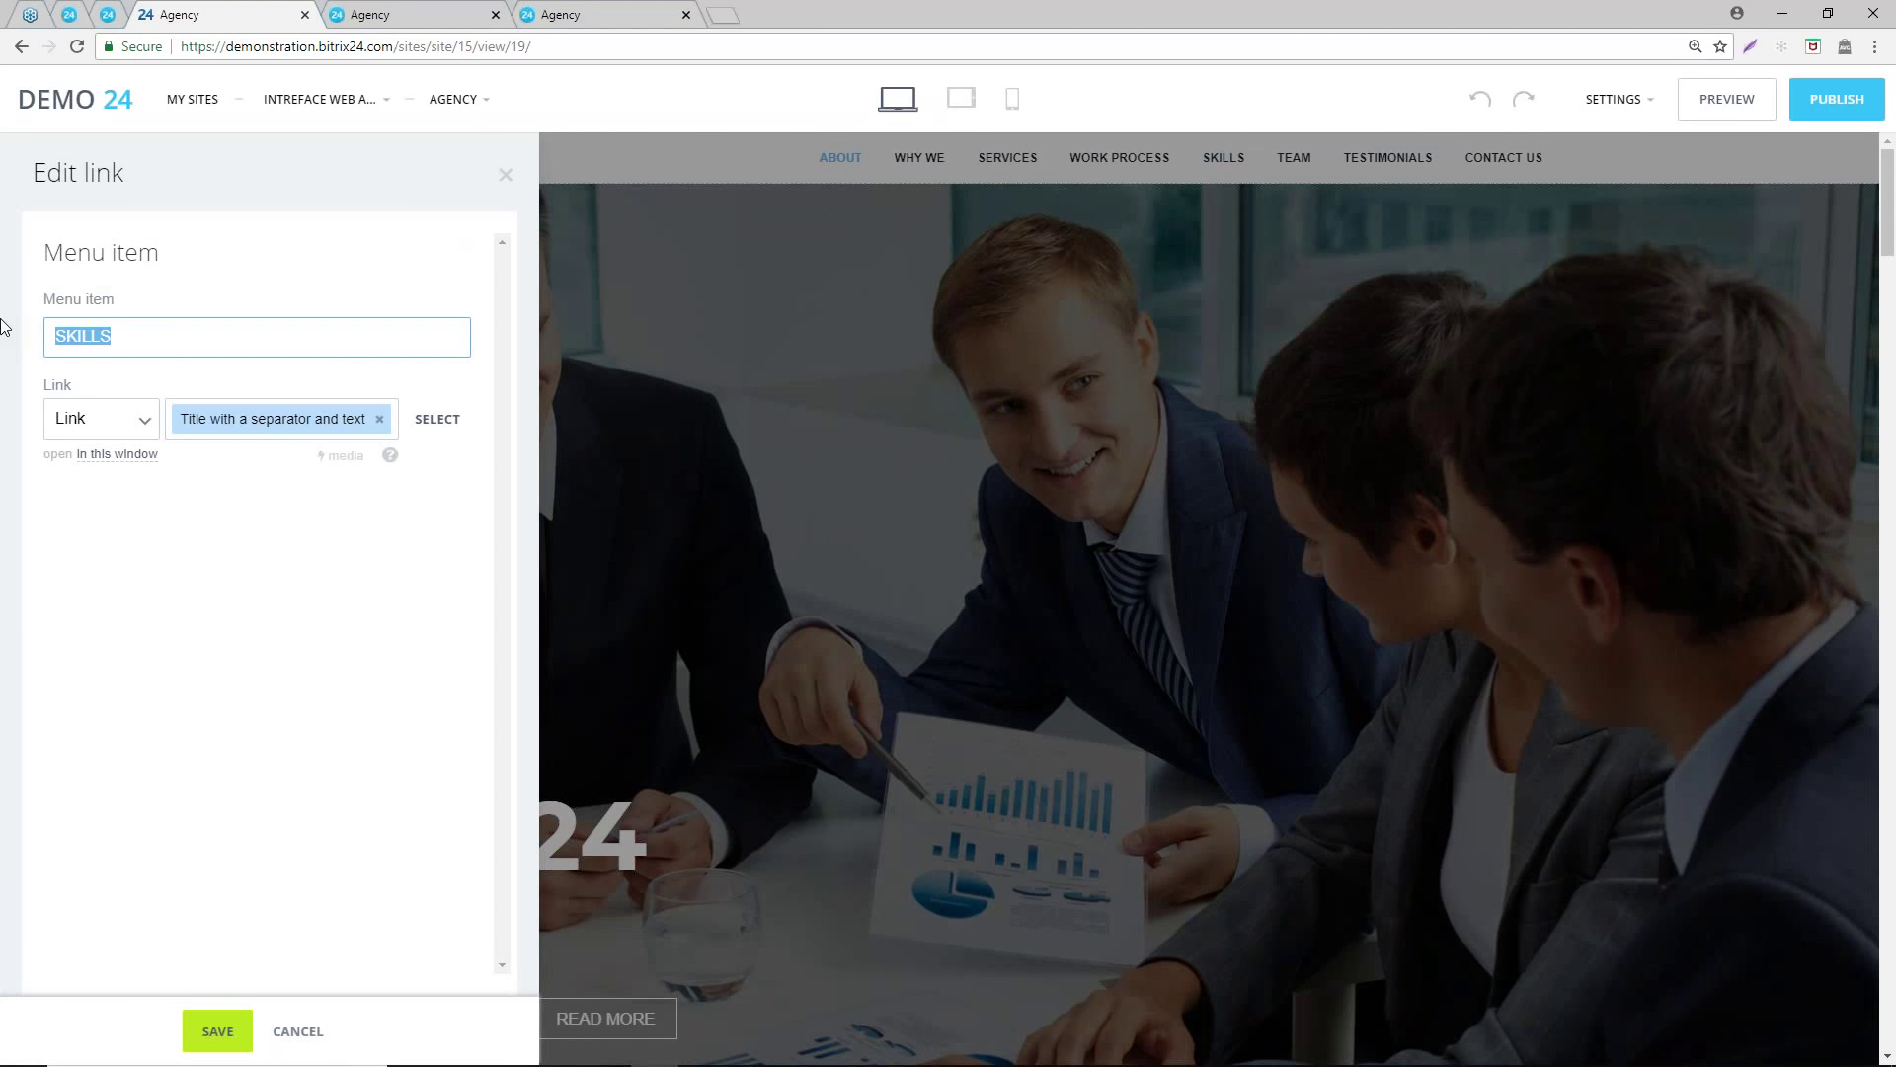
type("Pricing")
left_click(383, 420)
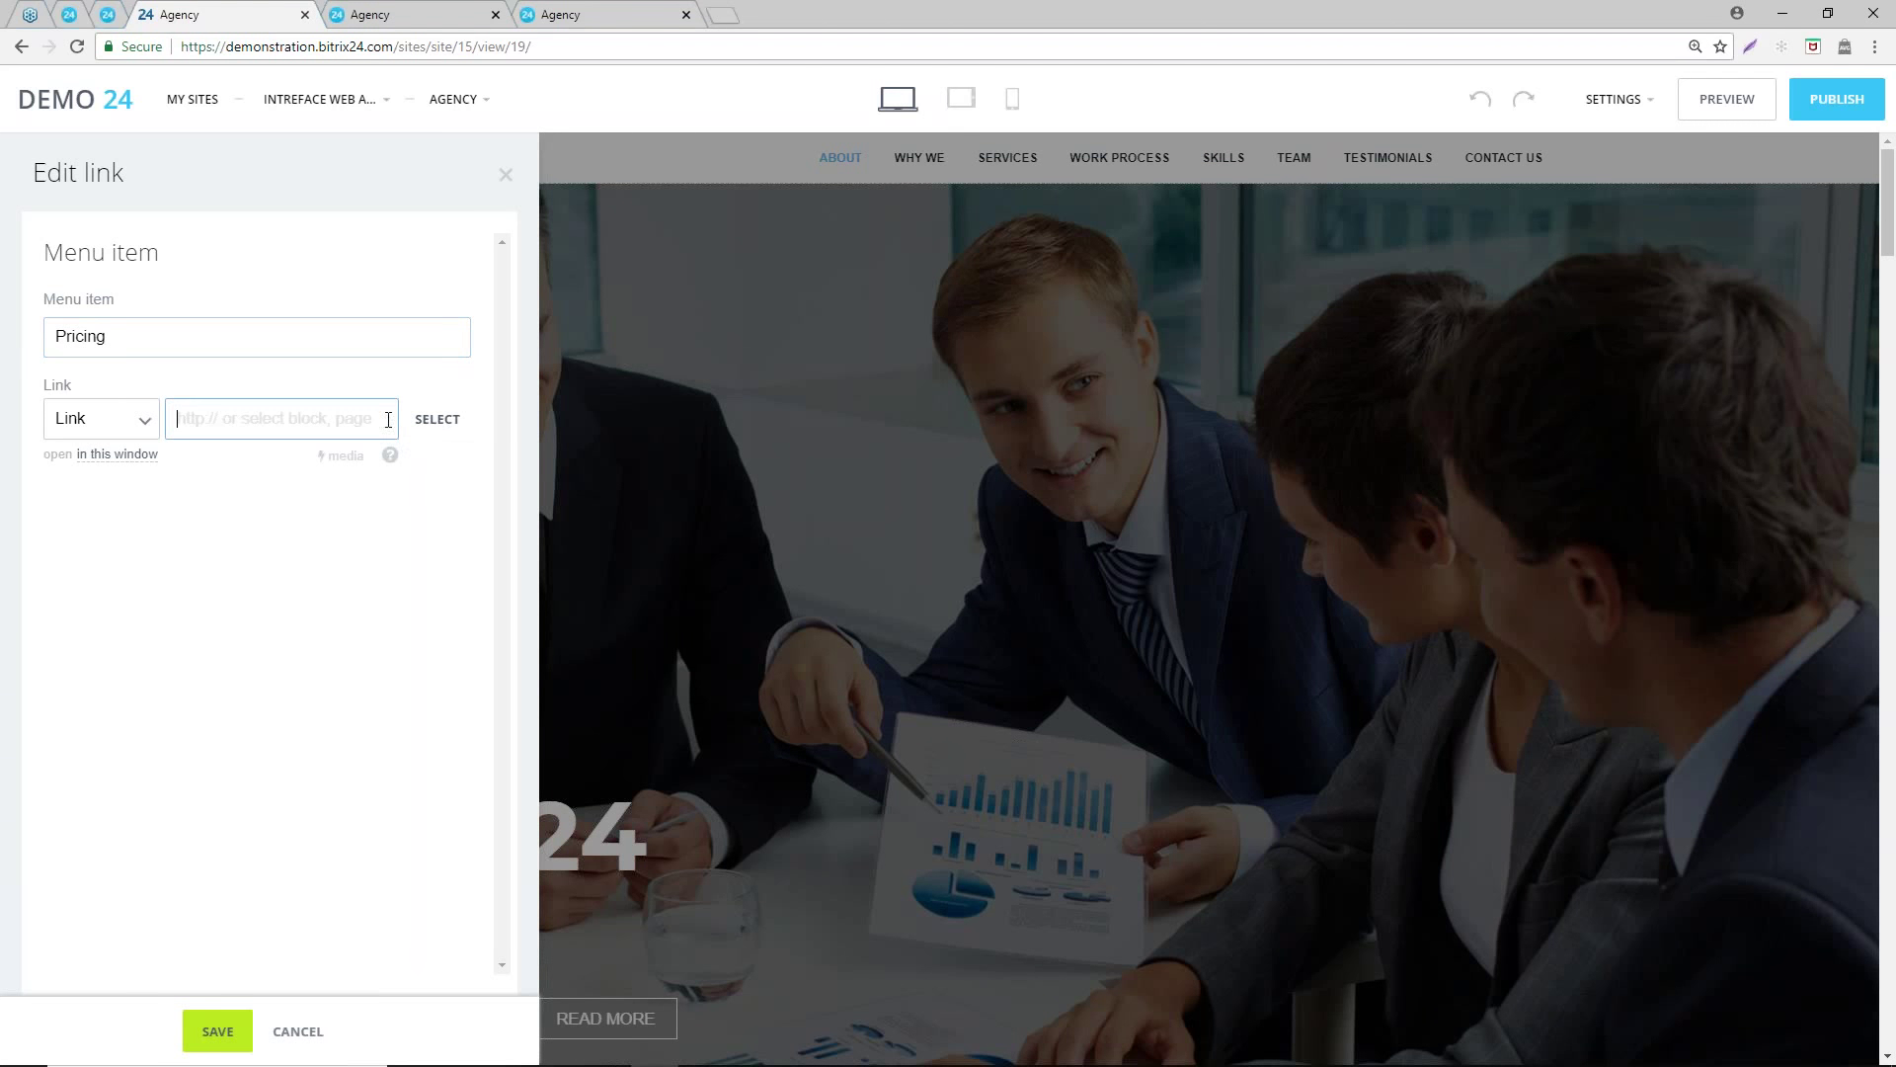
left_click(438, 423)
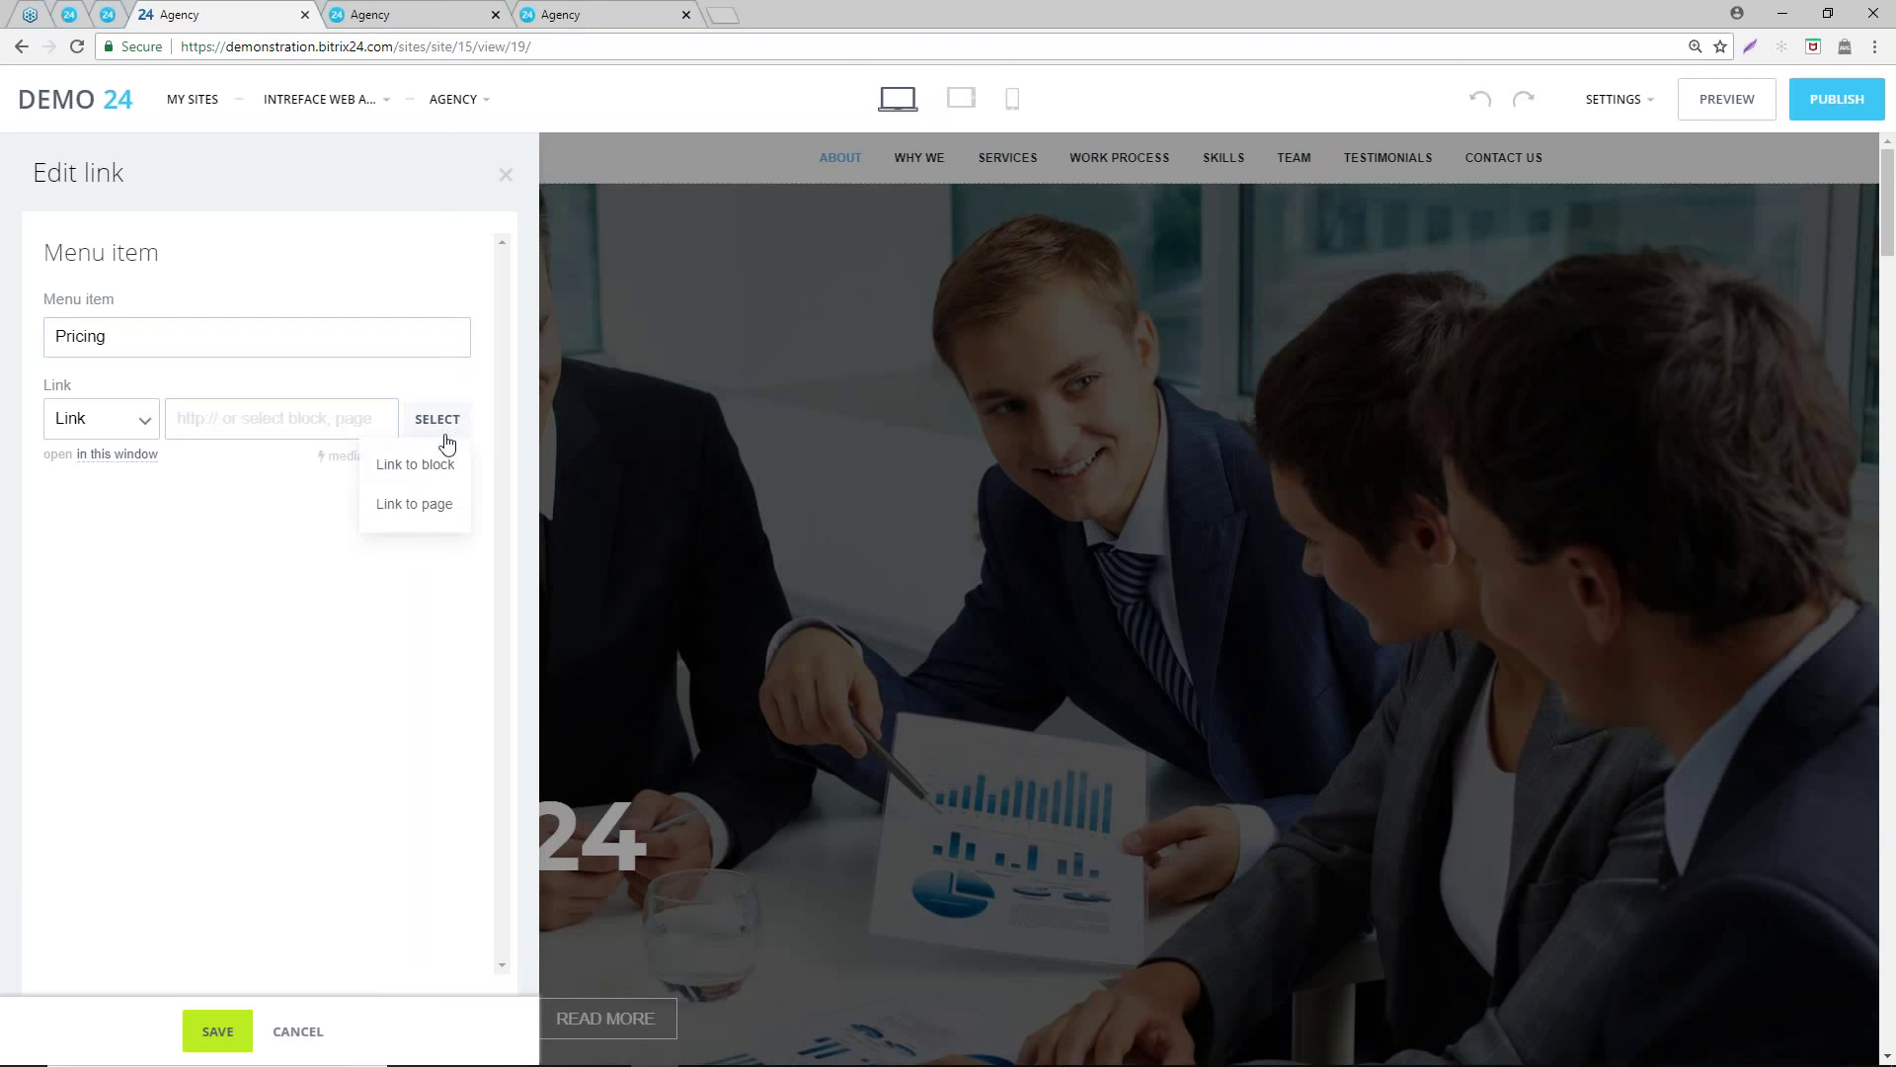
left_click(437, 506)
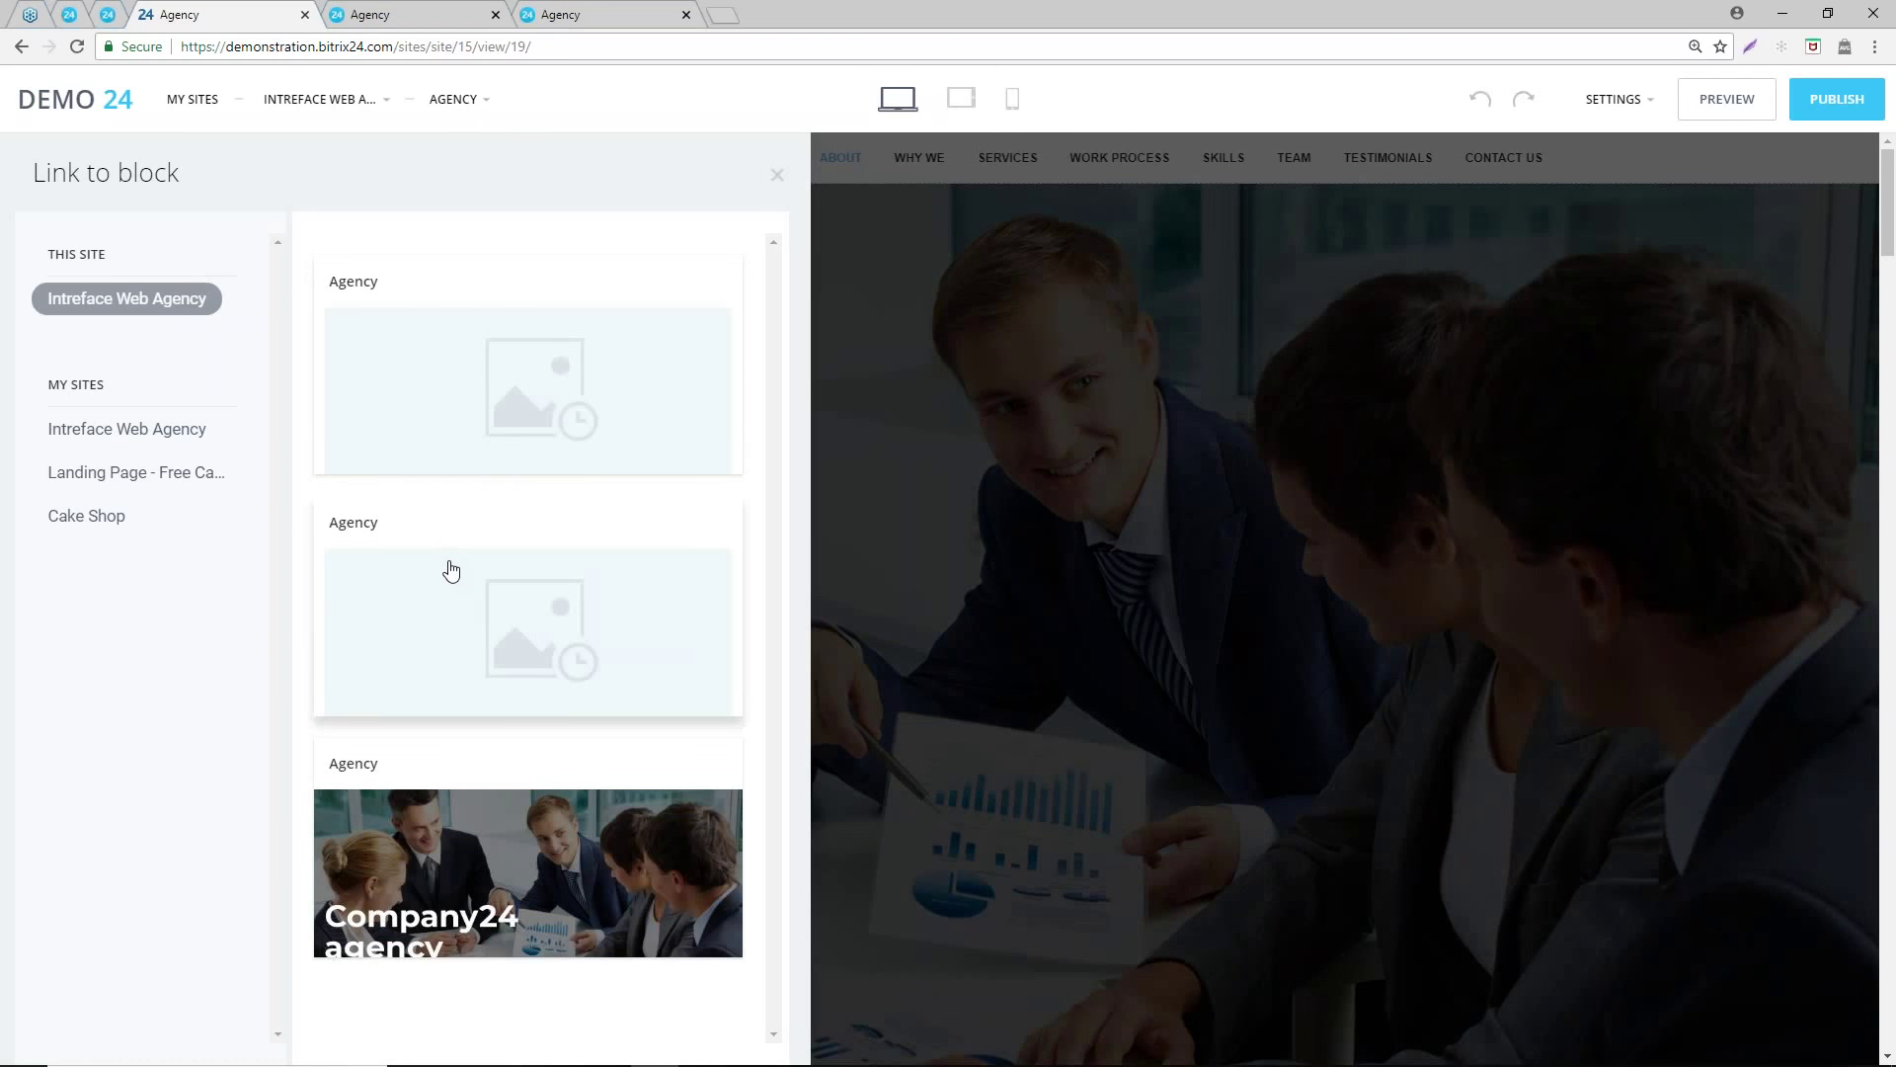
left_click(422, 422)
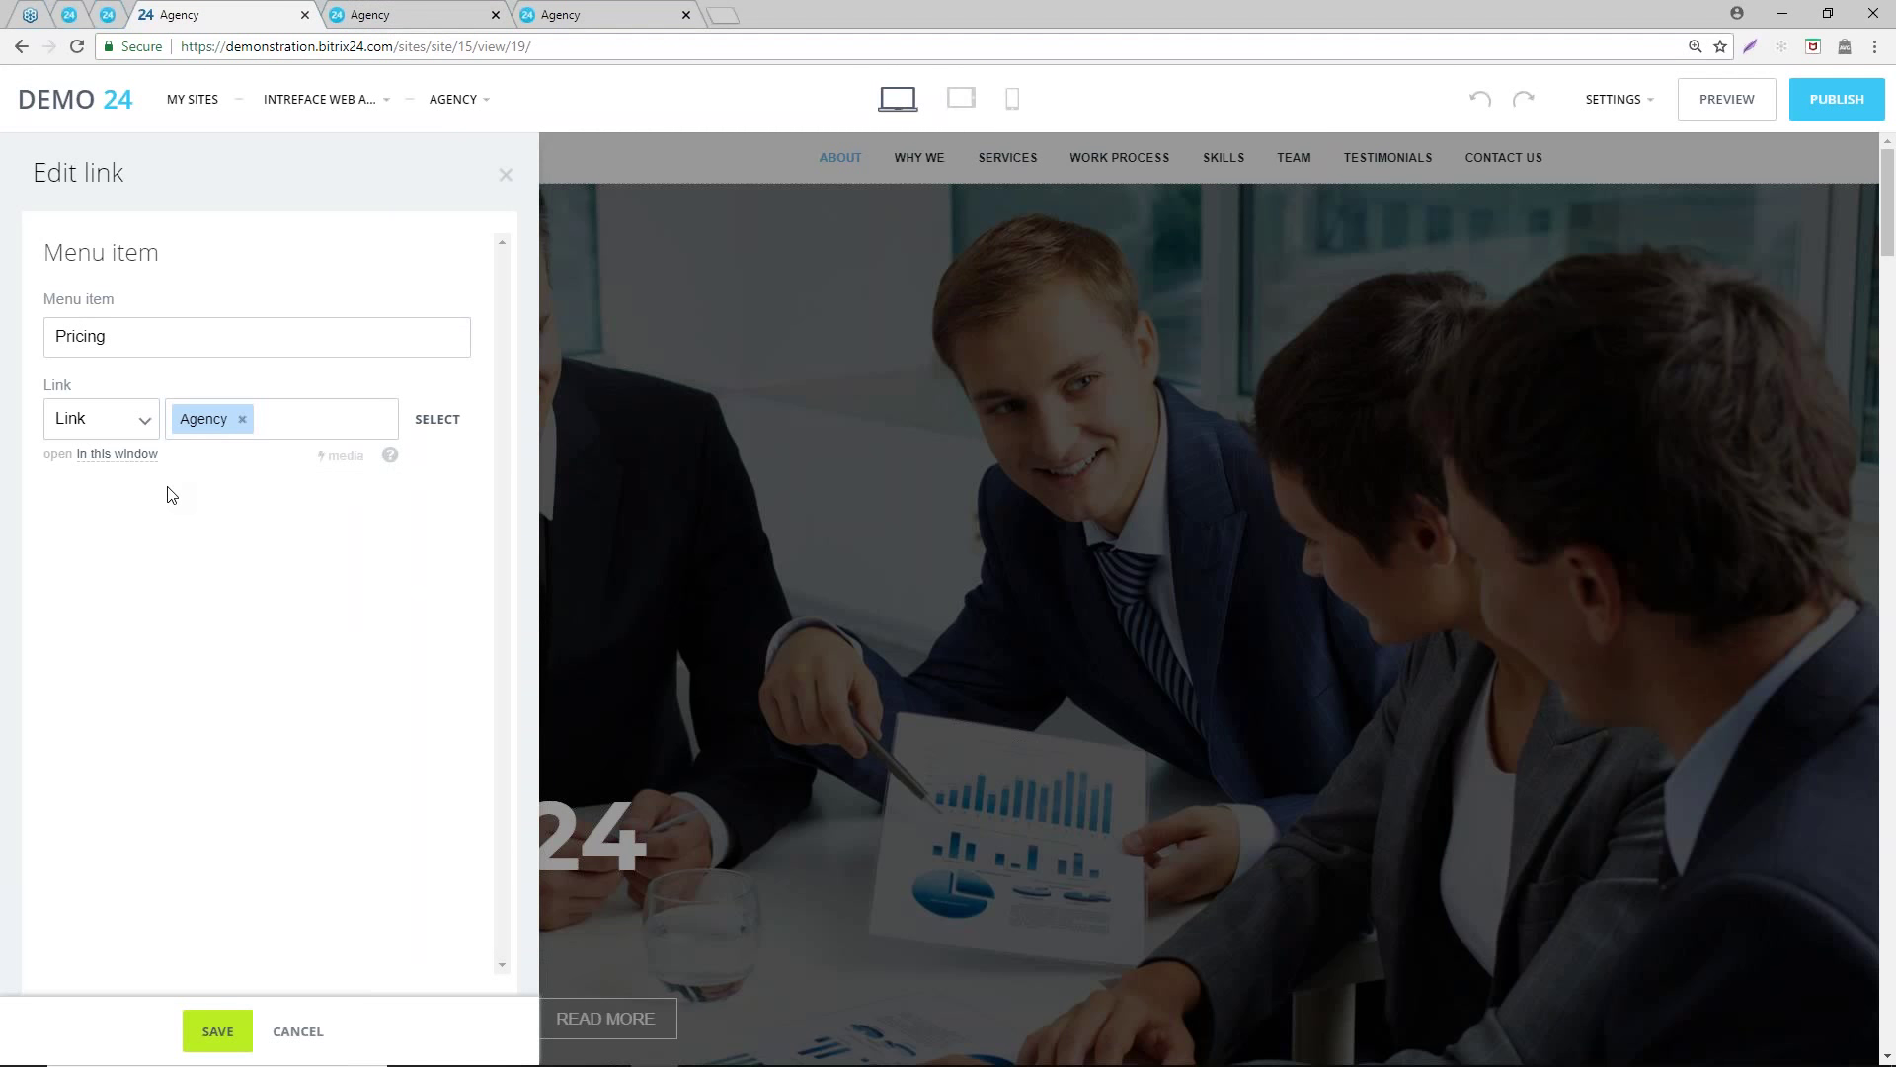
left_click(223, 1035)
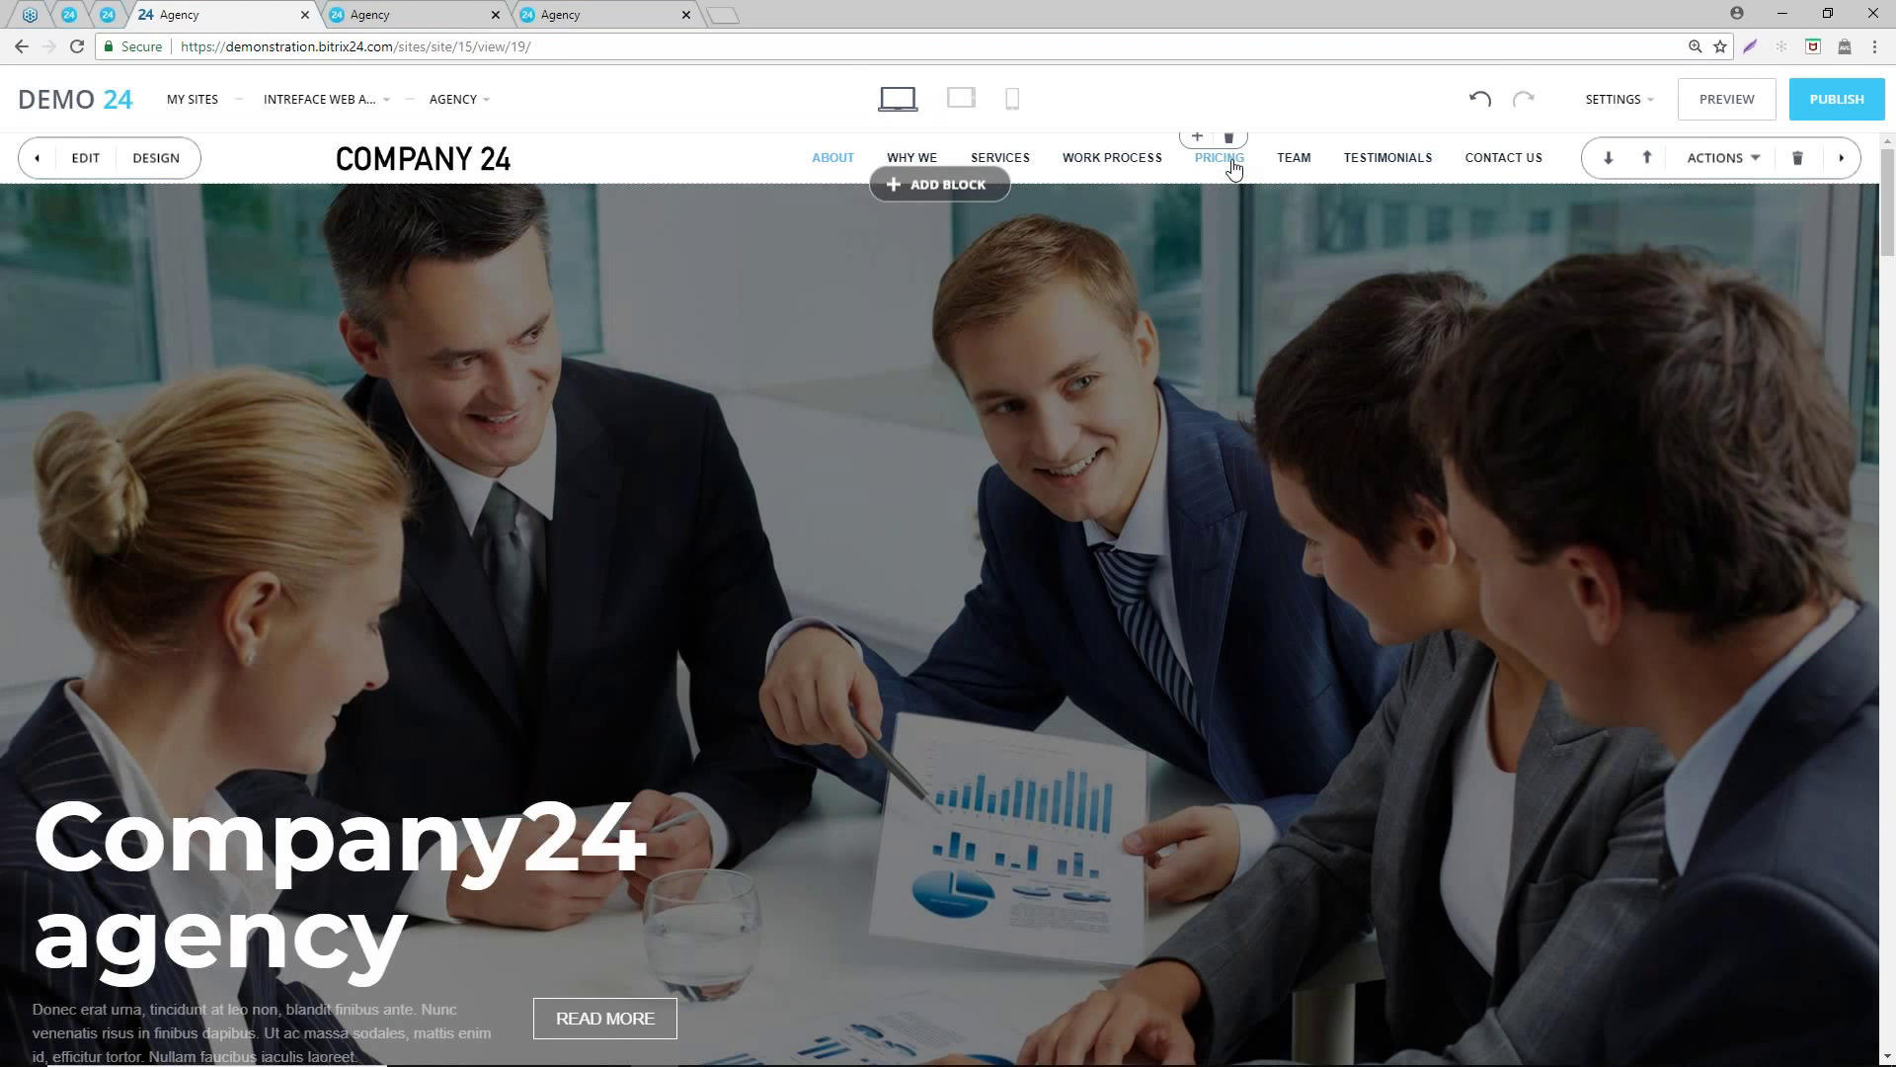
- Publish the home page, test its Pricing menu link on the live site and close the leftover published-page tabs
left_click(1798, 97)
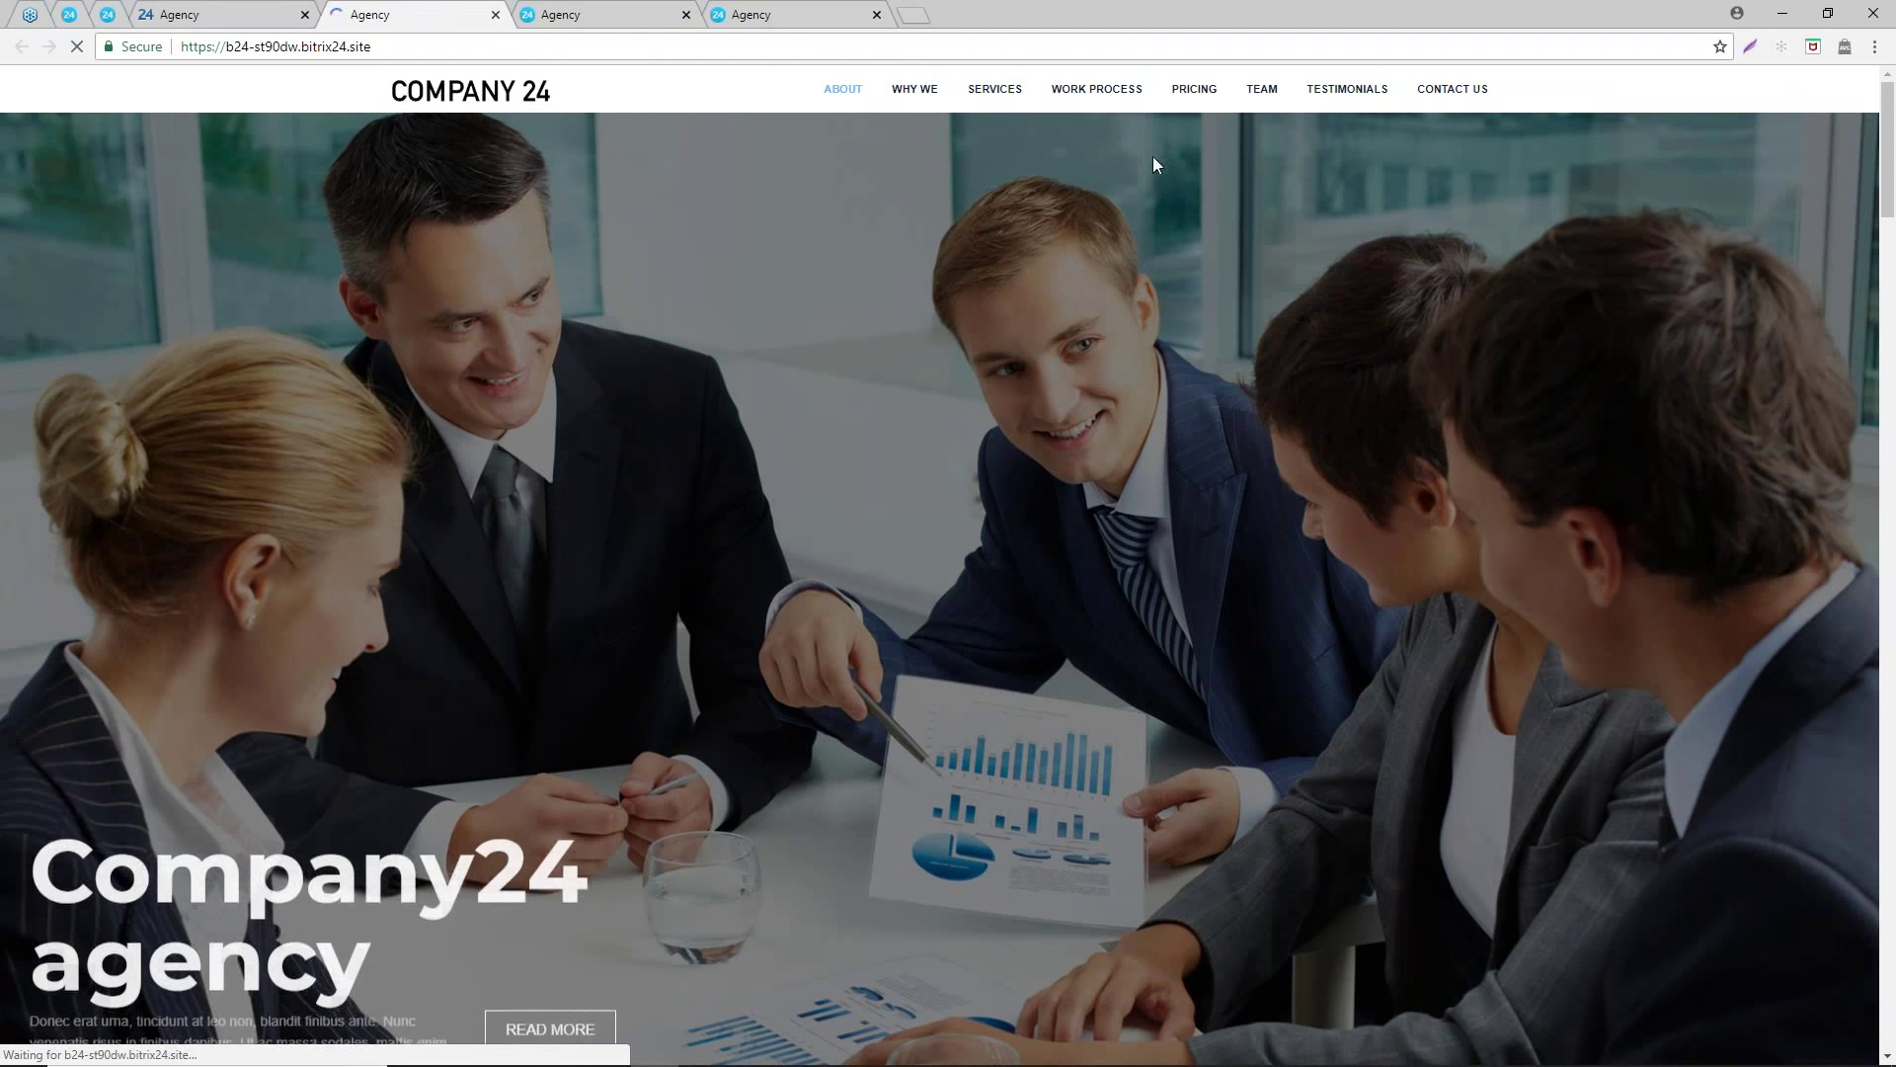
left_click(1193, 91)
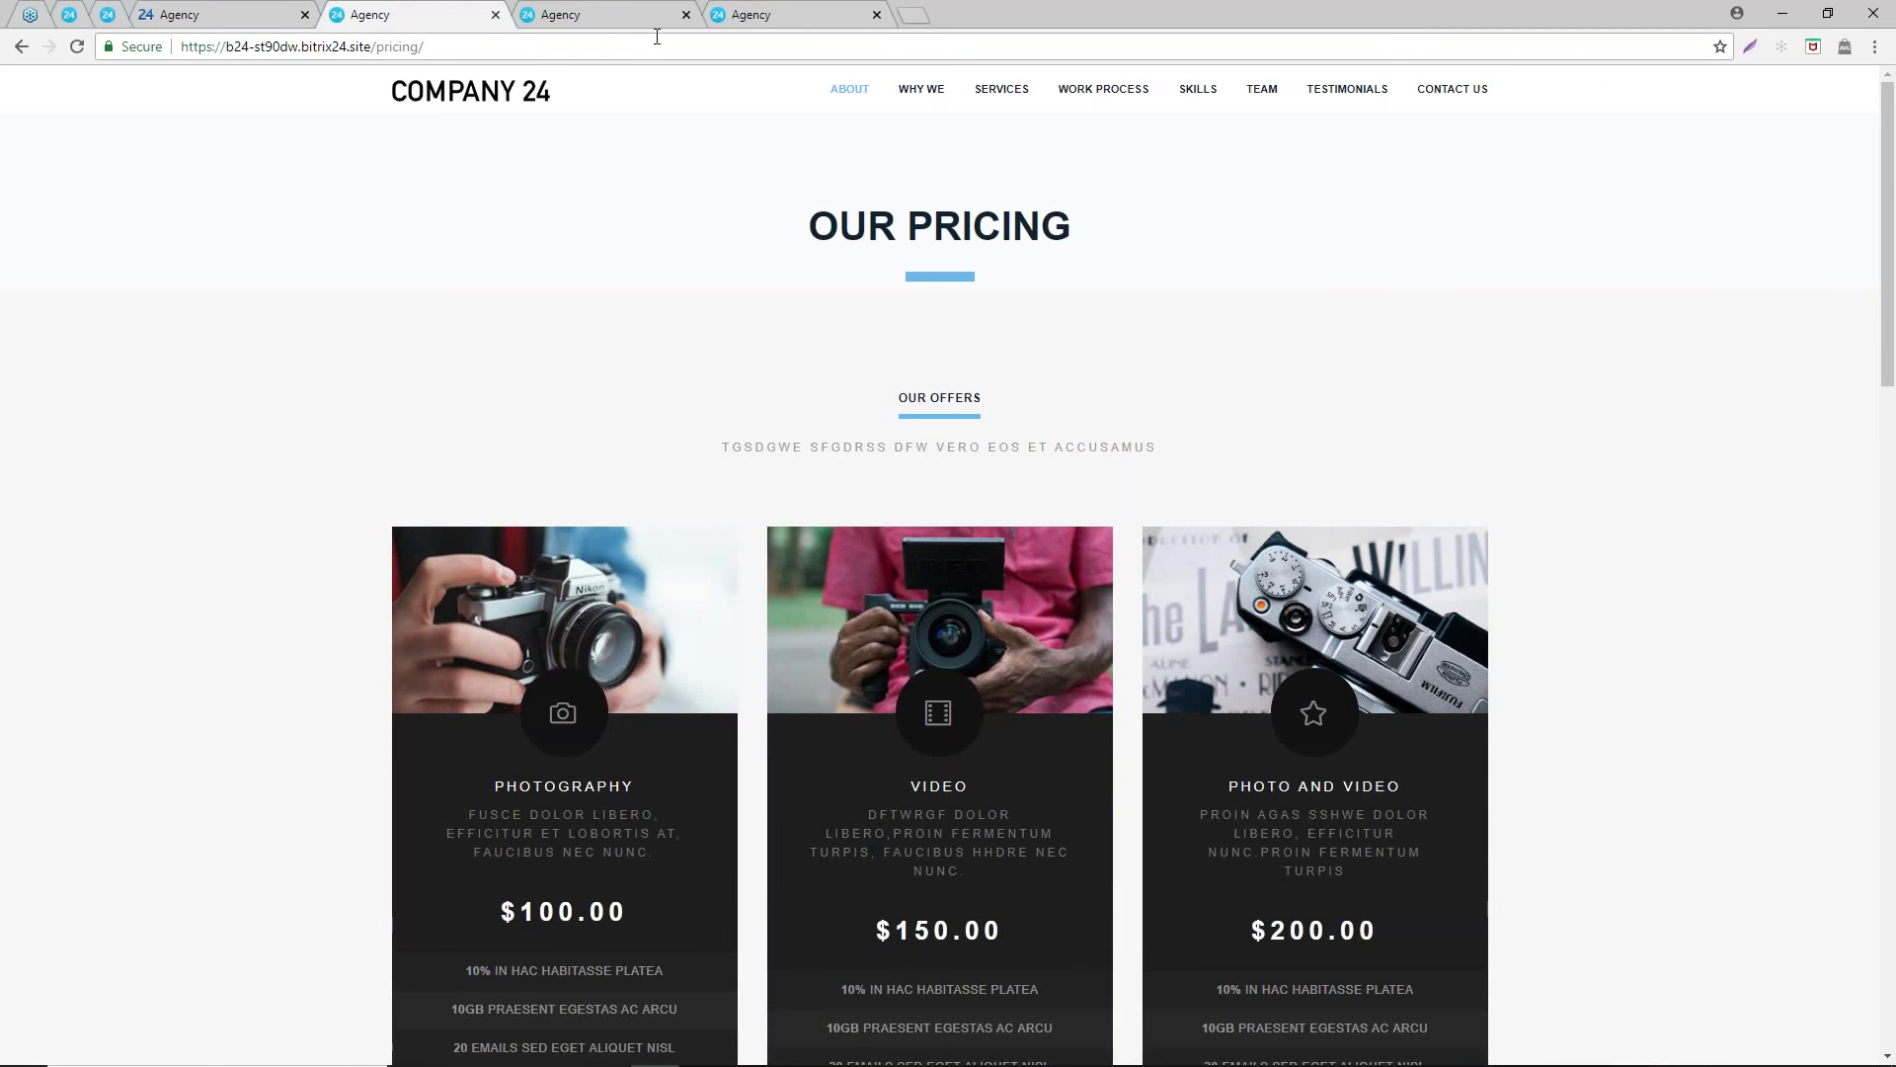
left_click(687, 15)
left_click(686, 15)
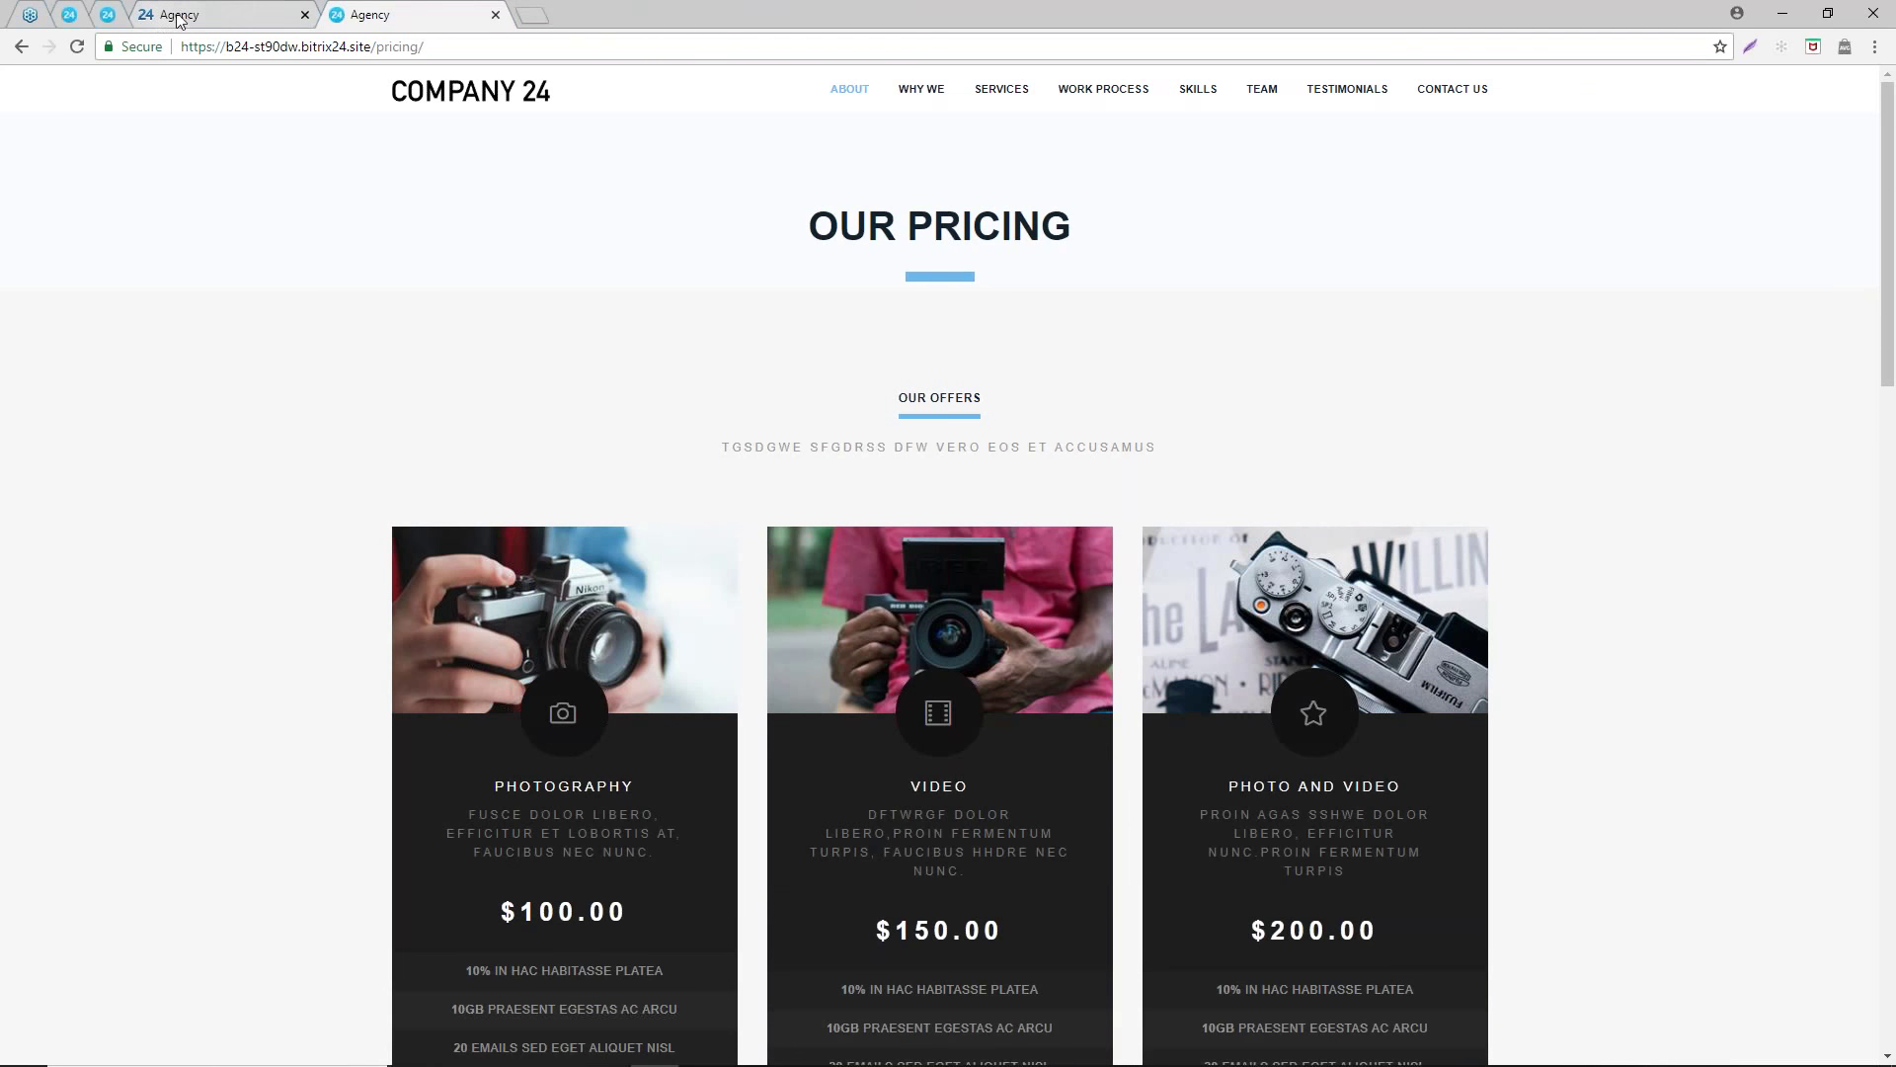
- Open the My Sites list in a separate tab and close the Agency editor and published pricing page
left_click(210, 20)
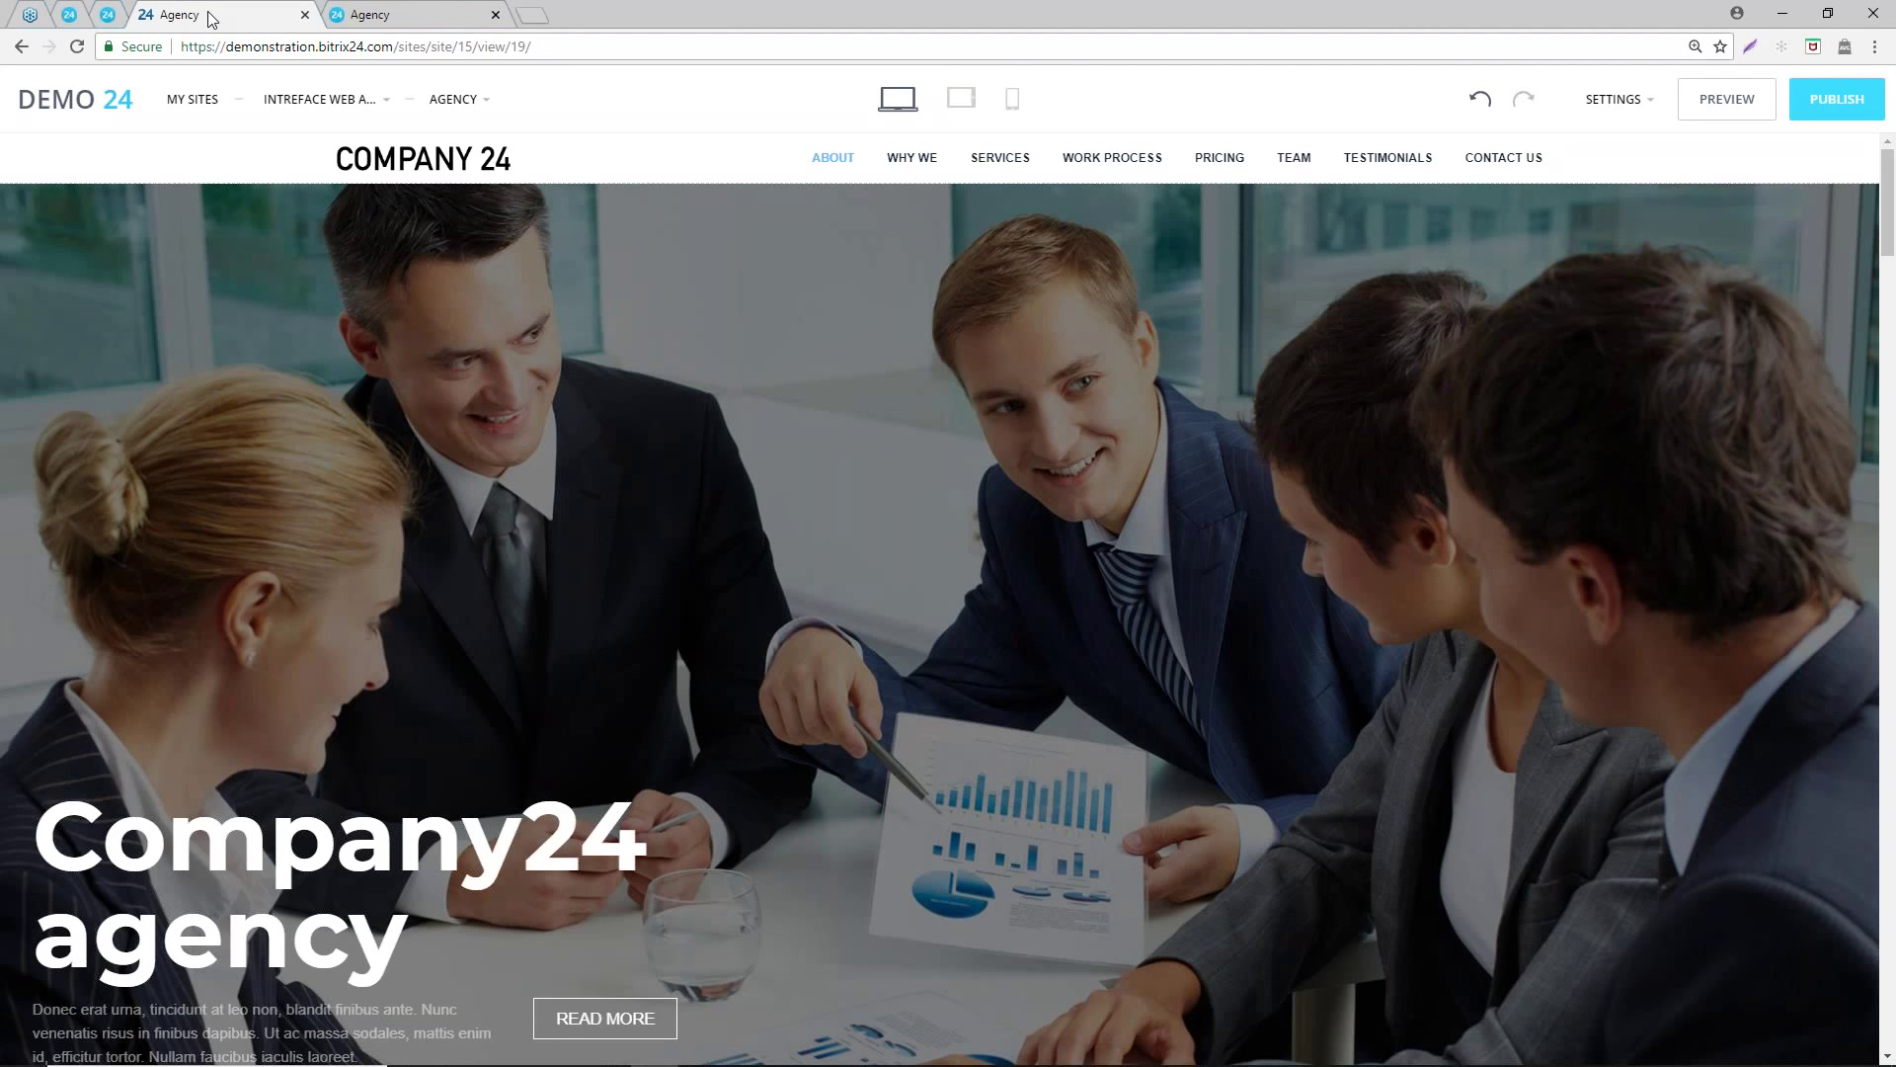
mouse_move(1005, 571)
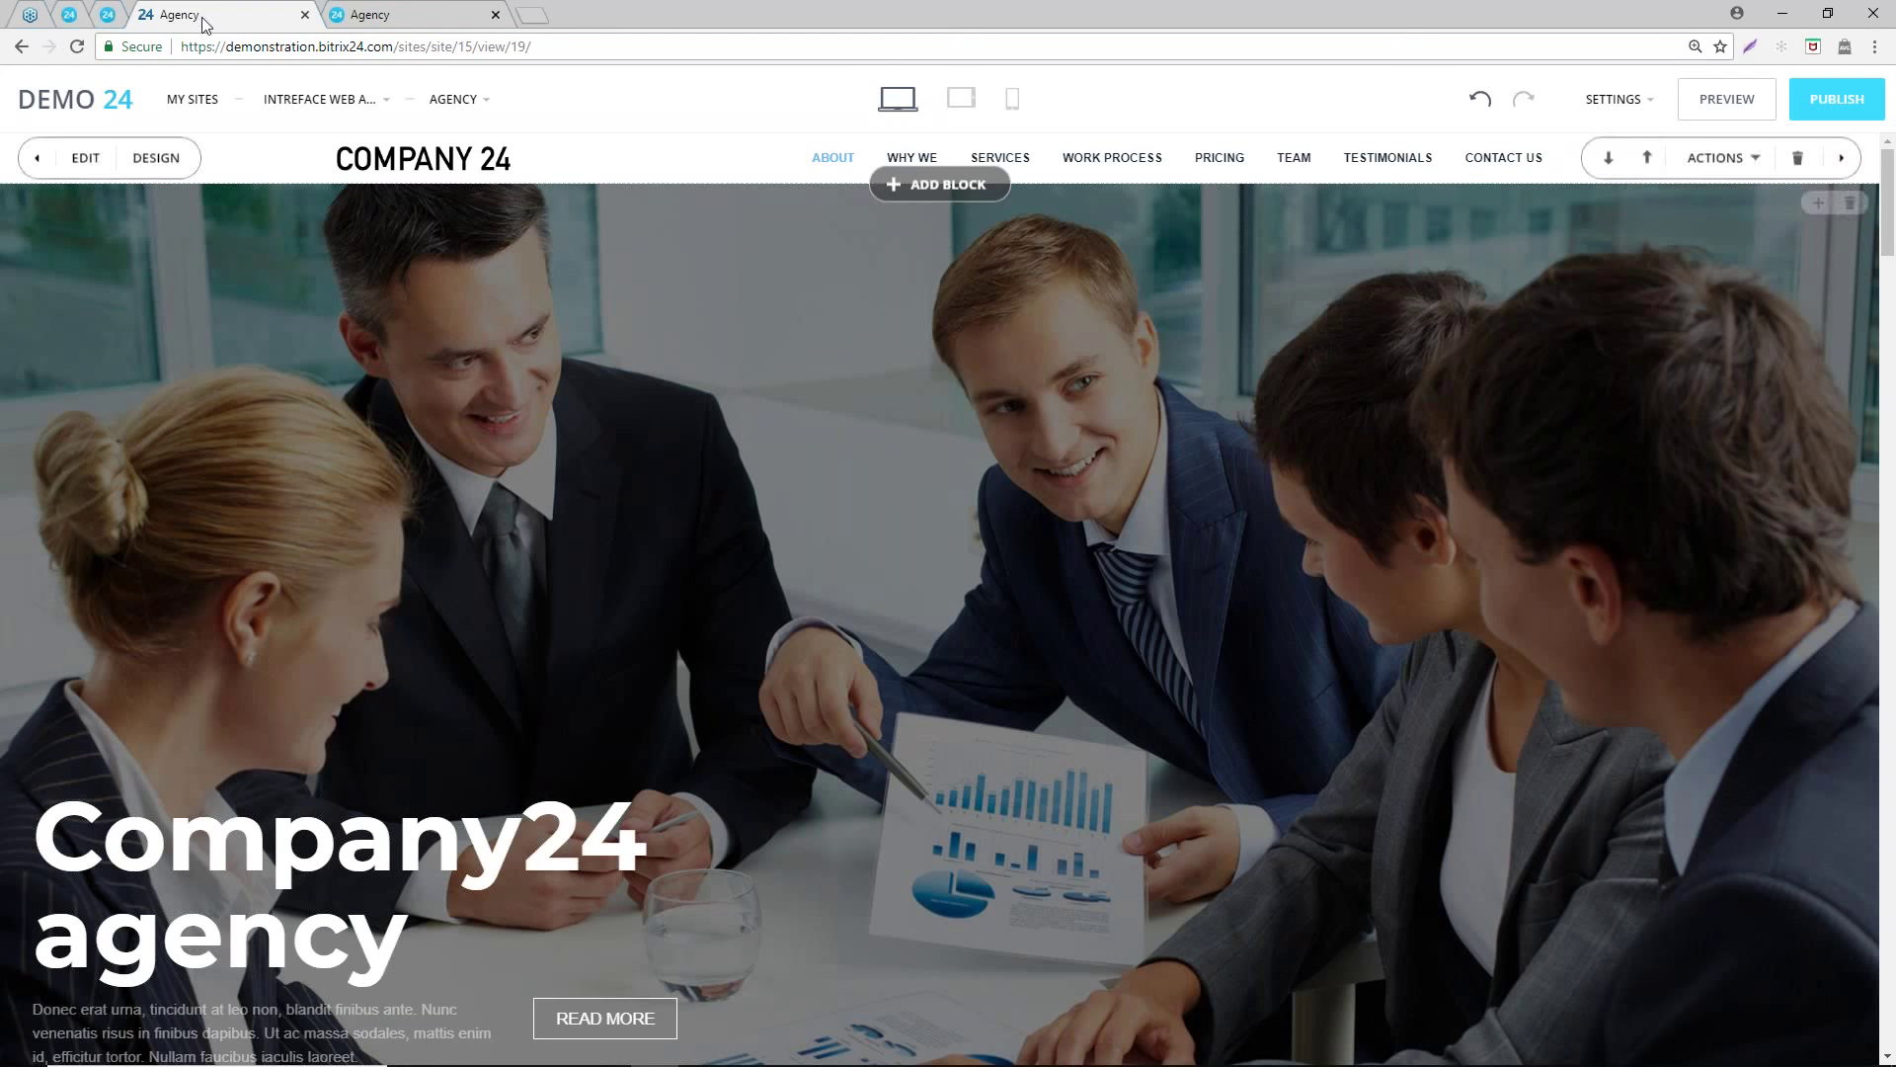
middle_click(188, 99)
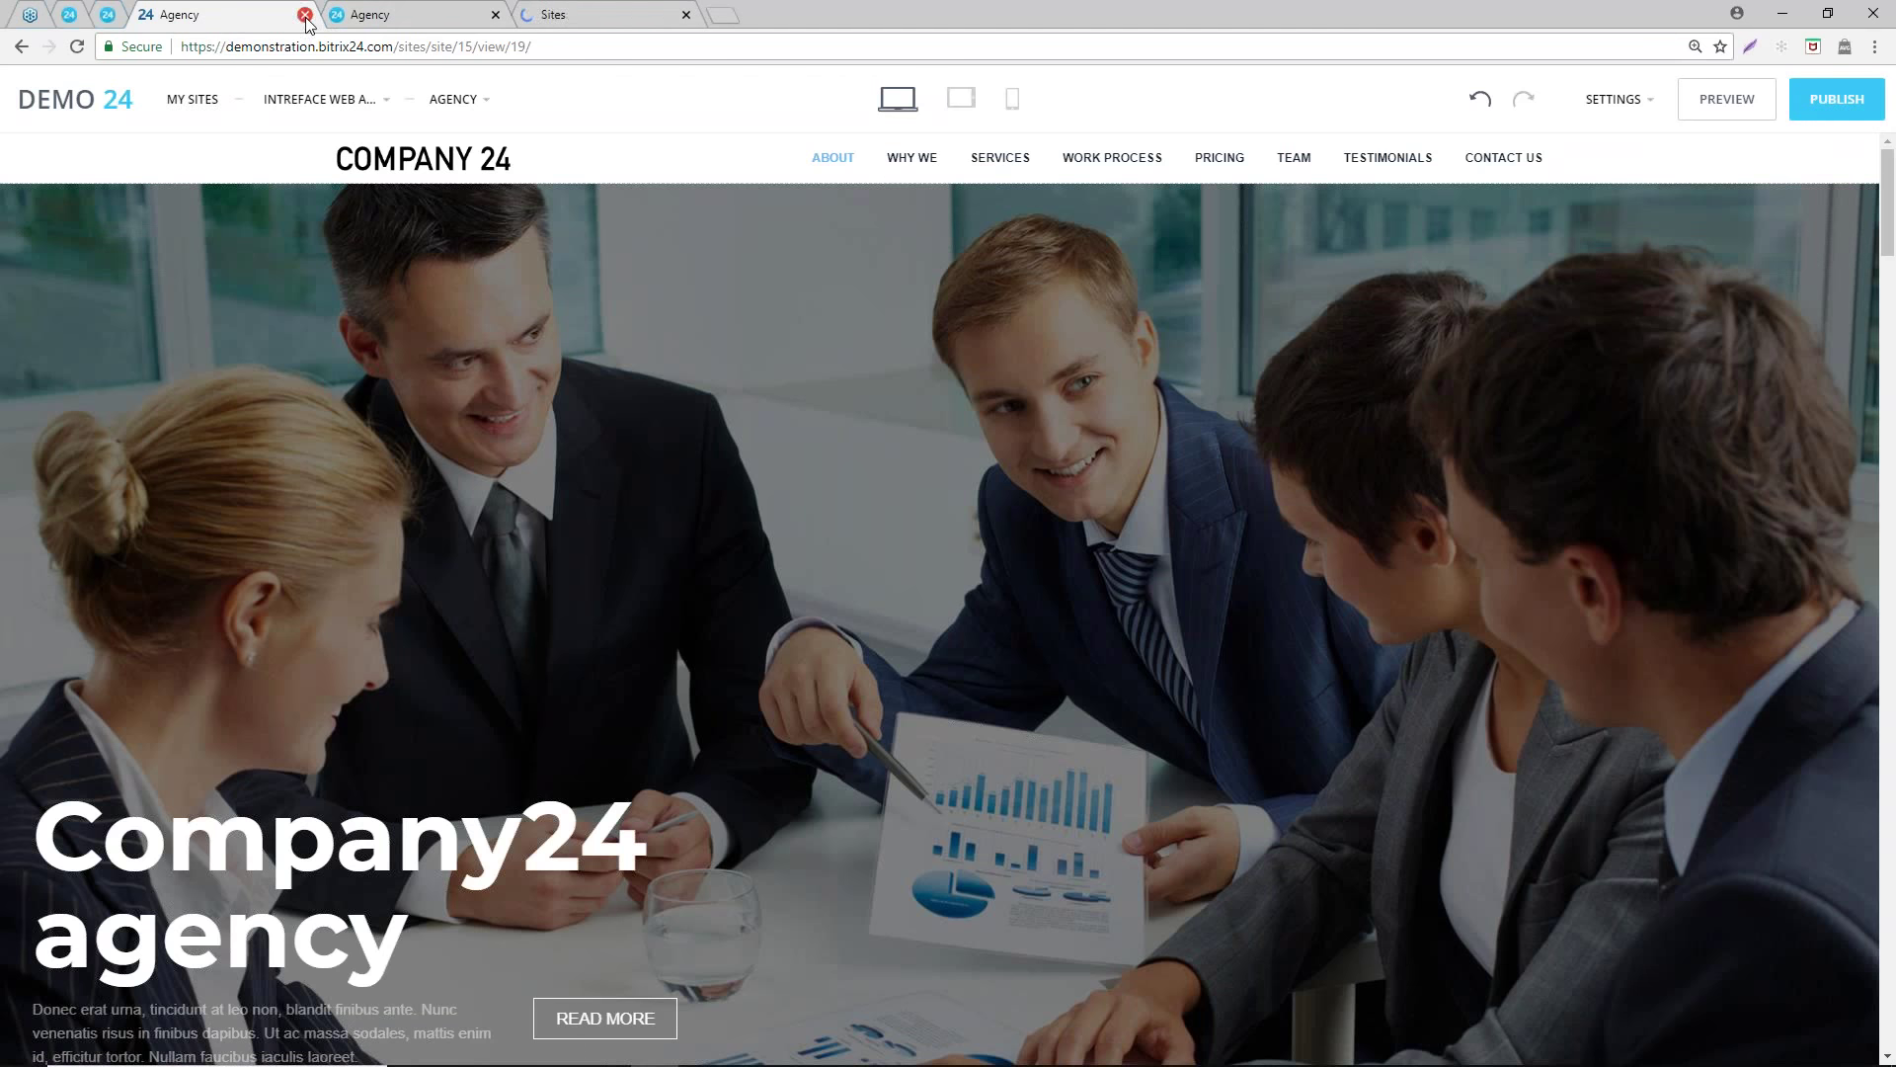
left_click(305, 16)
left_click(305, 16)
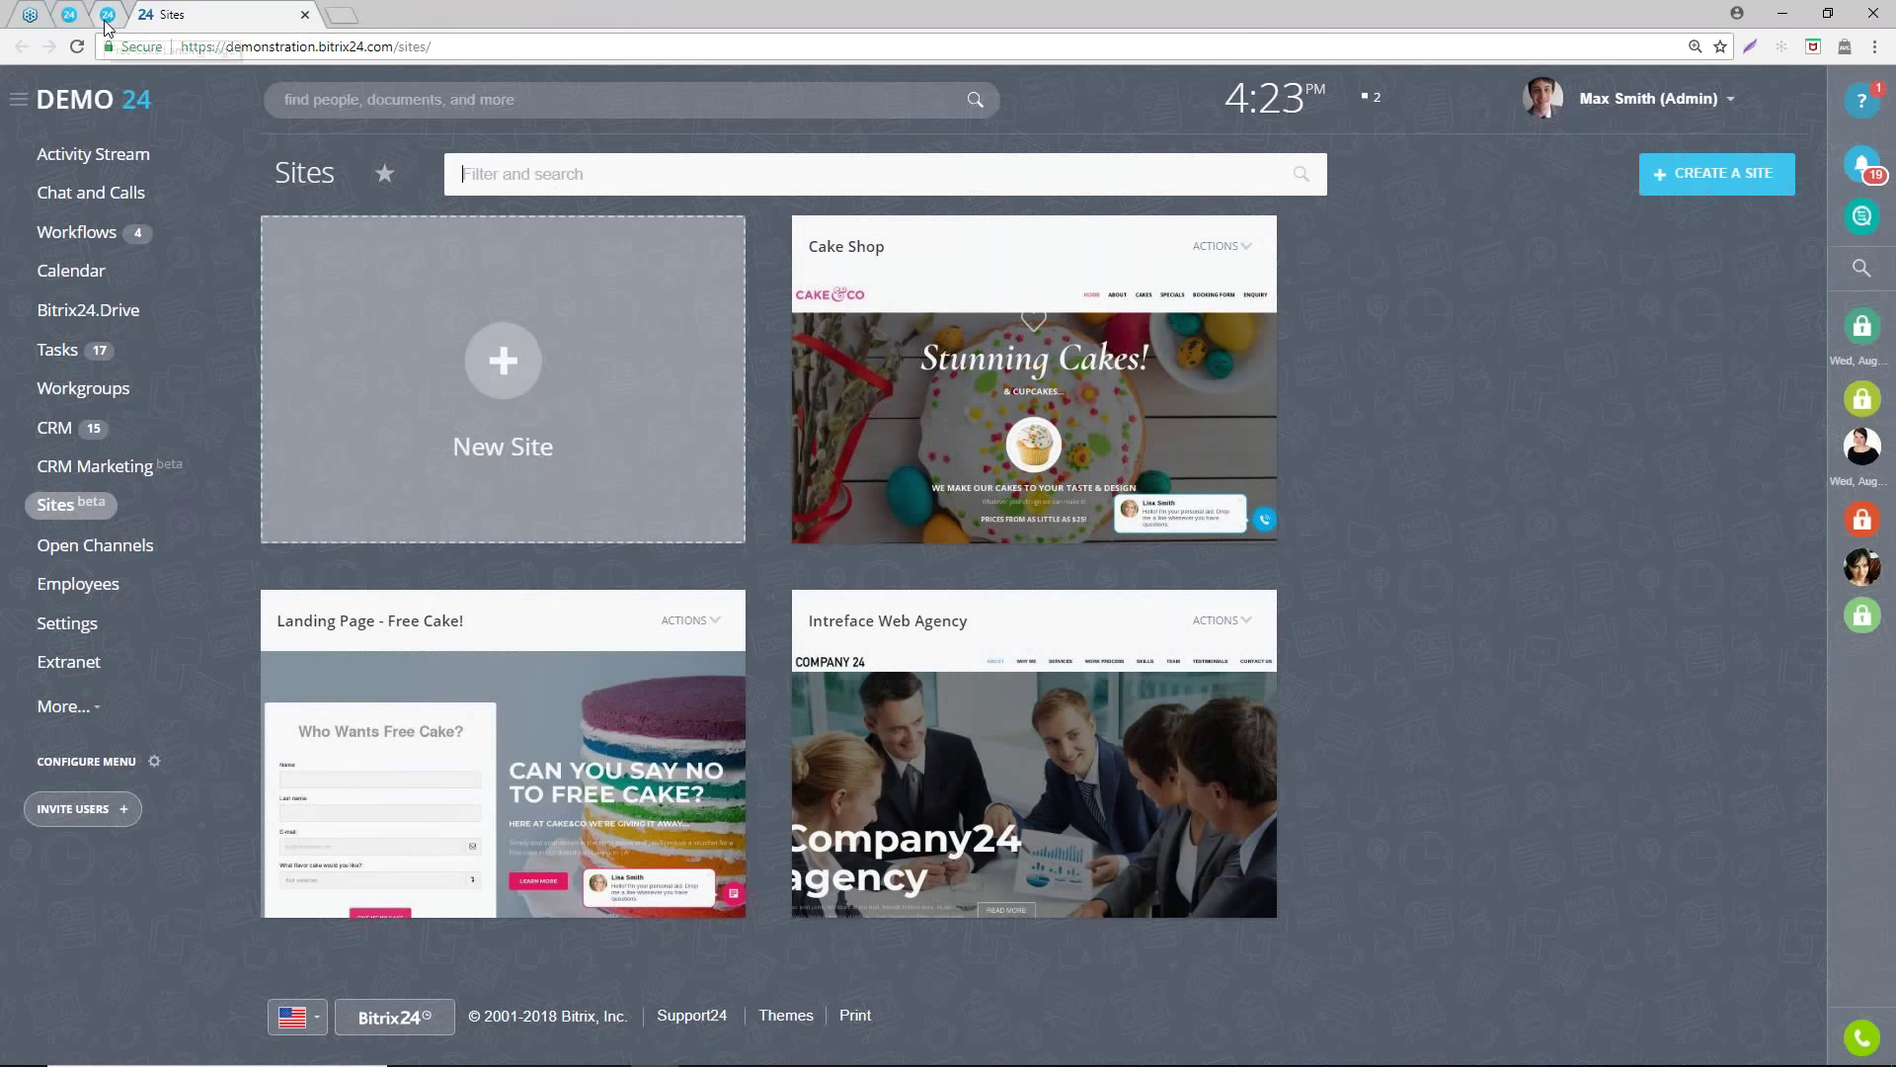
- Switch to the published Free Cake landing page and examine its sign-up forms, flavor blocks and chat widget
left_click(323, 16)
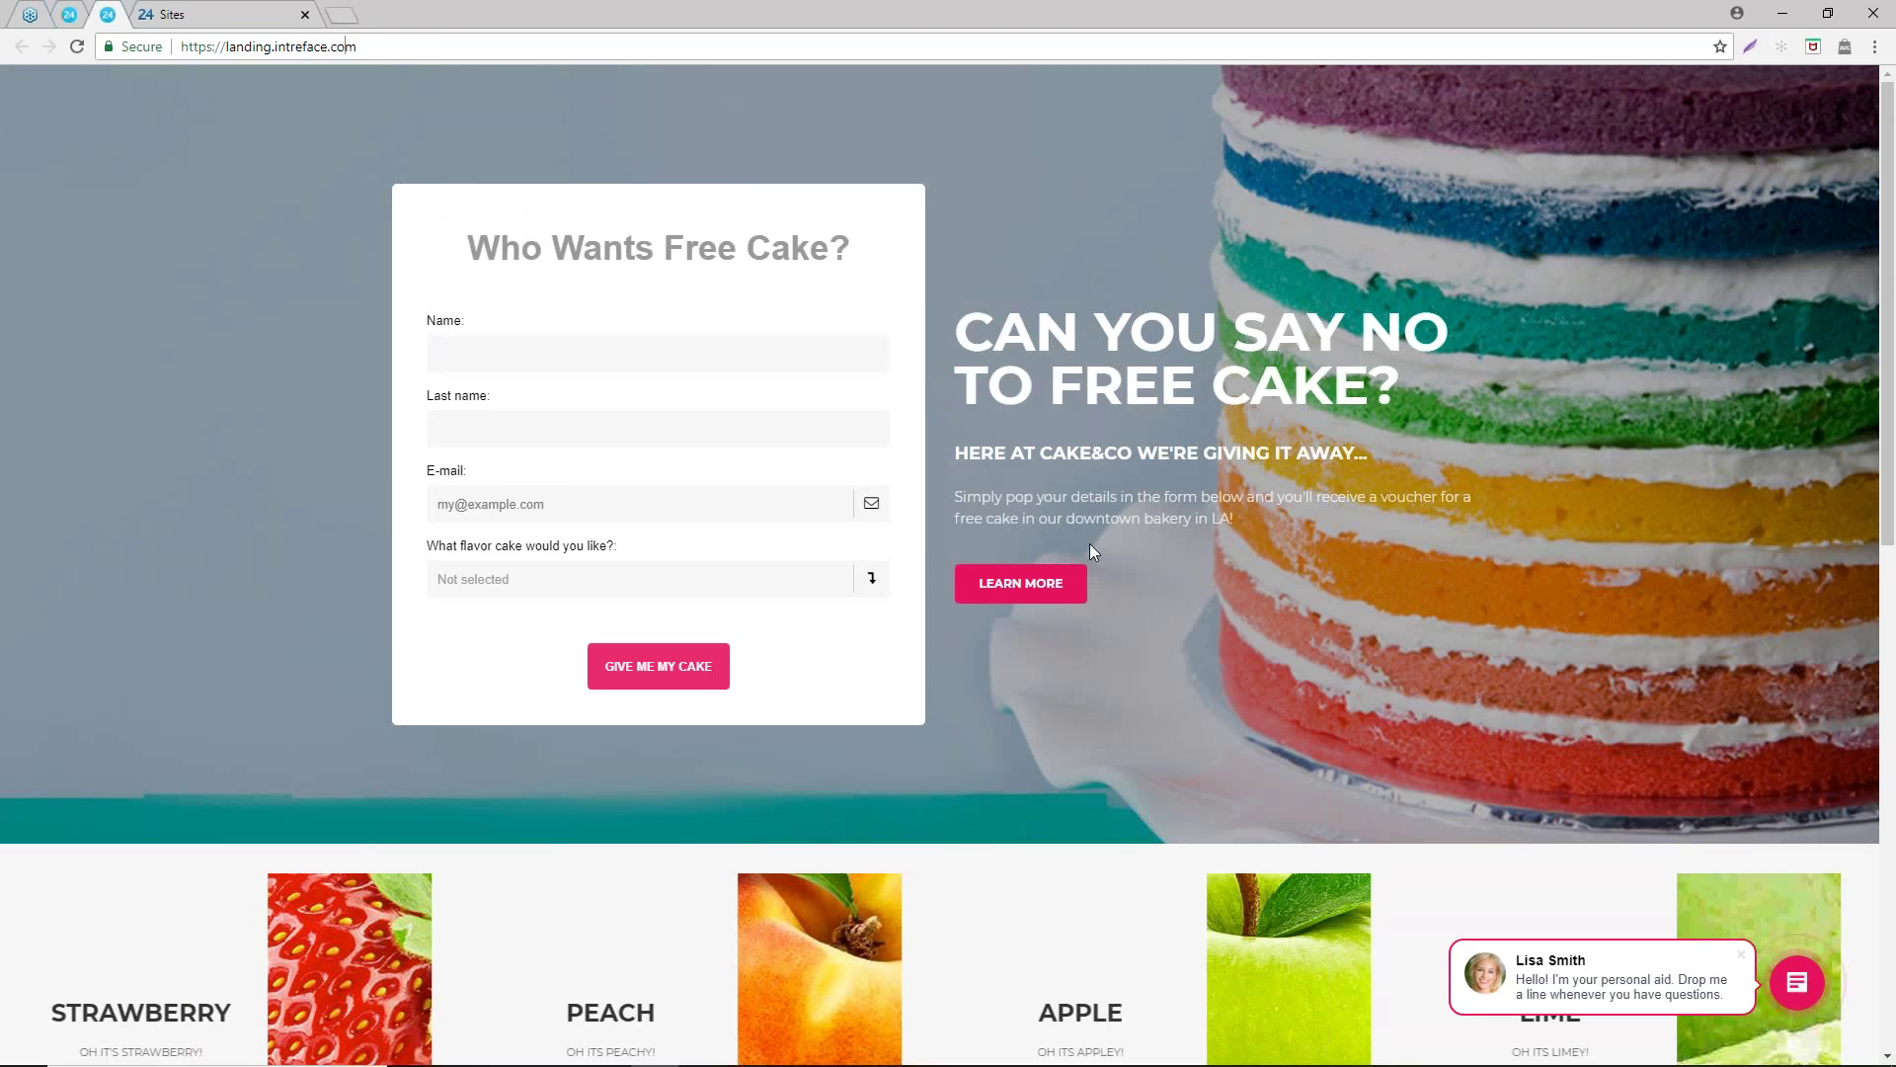
scroll(1080, 545, "down", 3)
scroll(1080, 546, "down", 5)
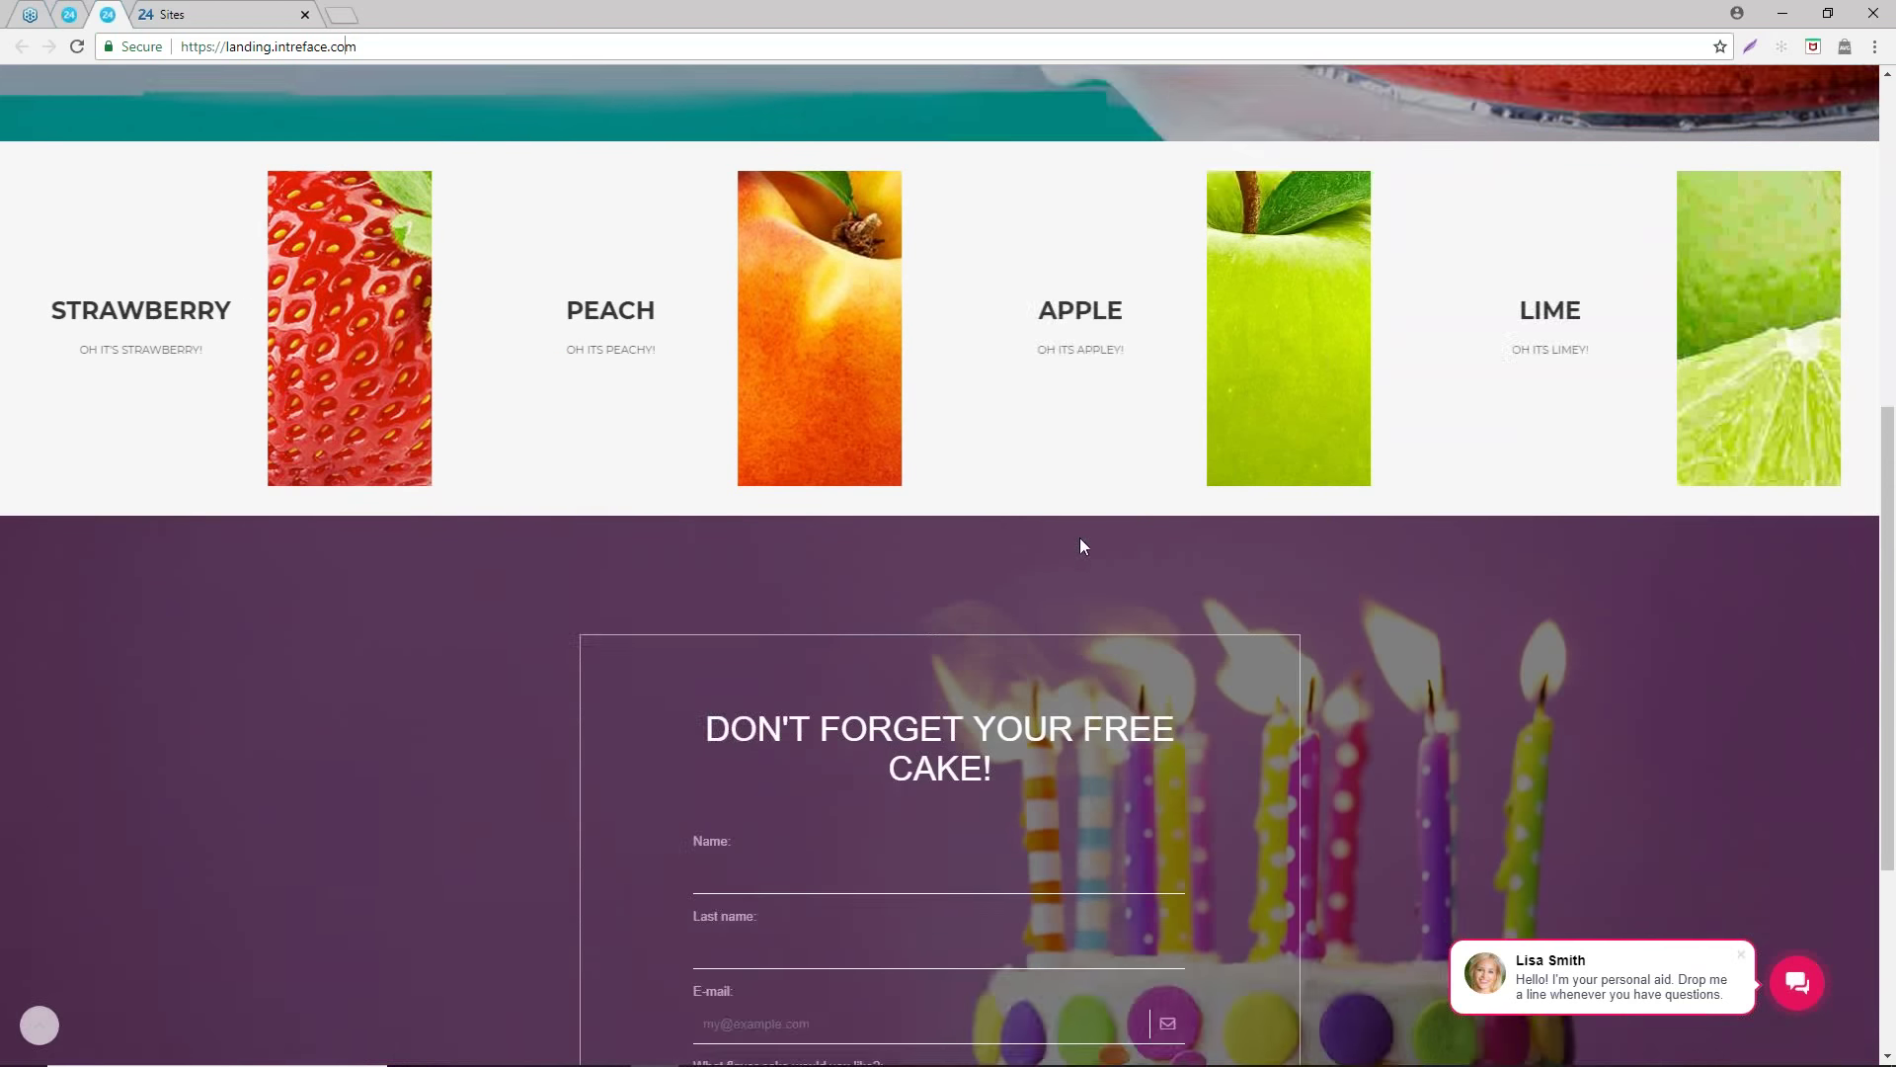
scroll(1080, 545, "up", 7)
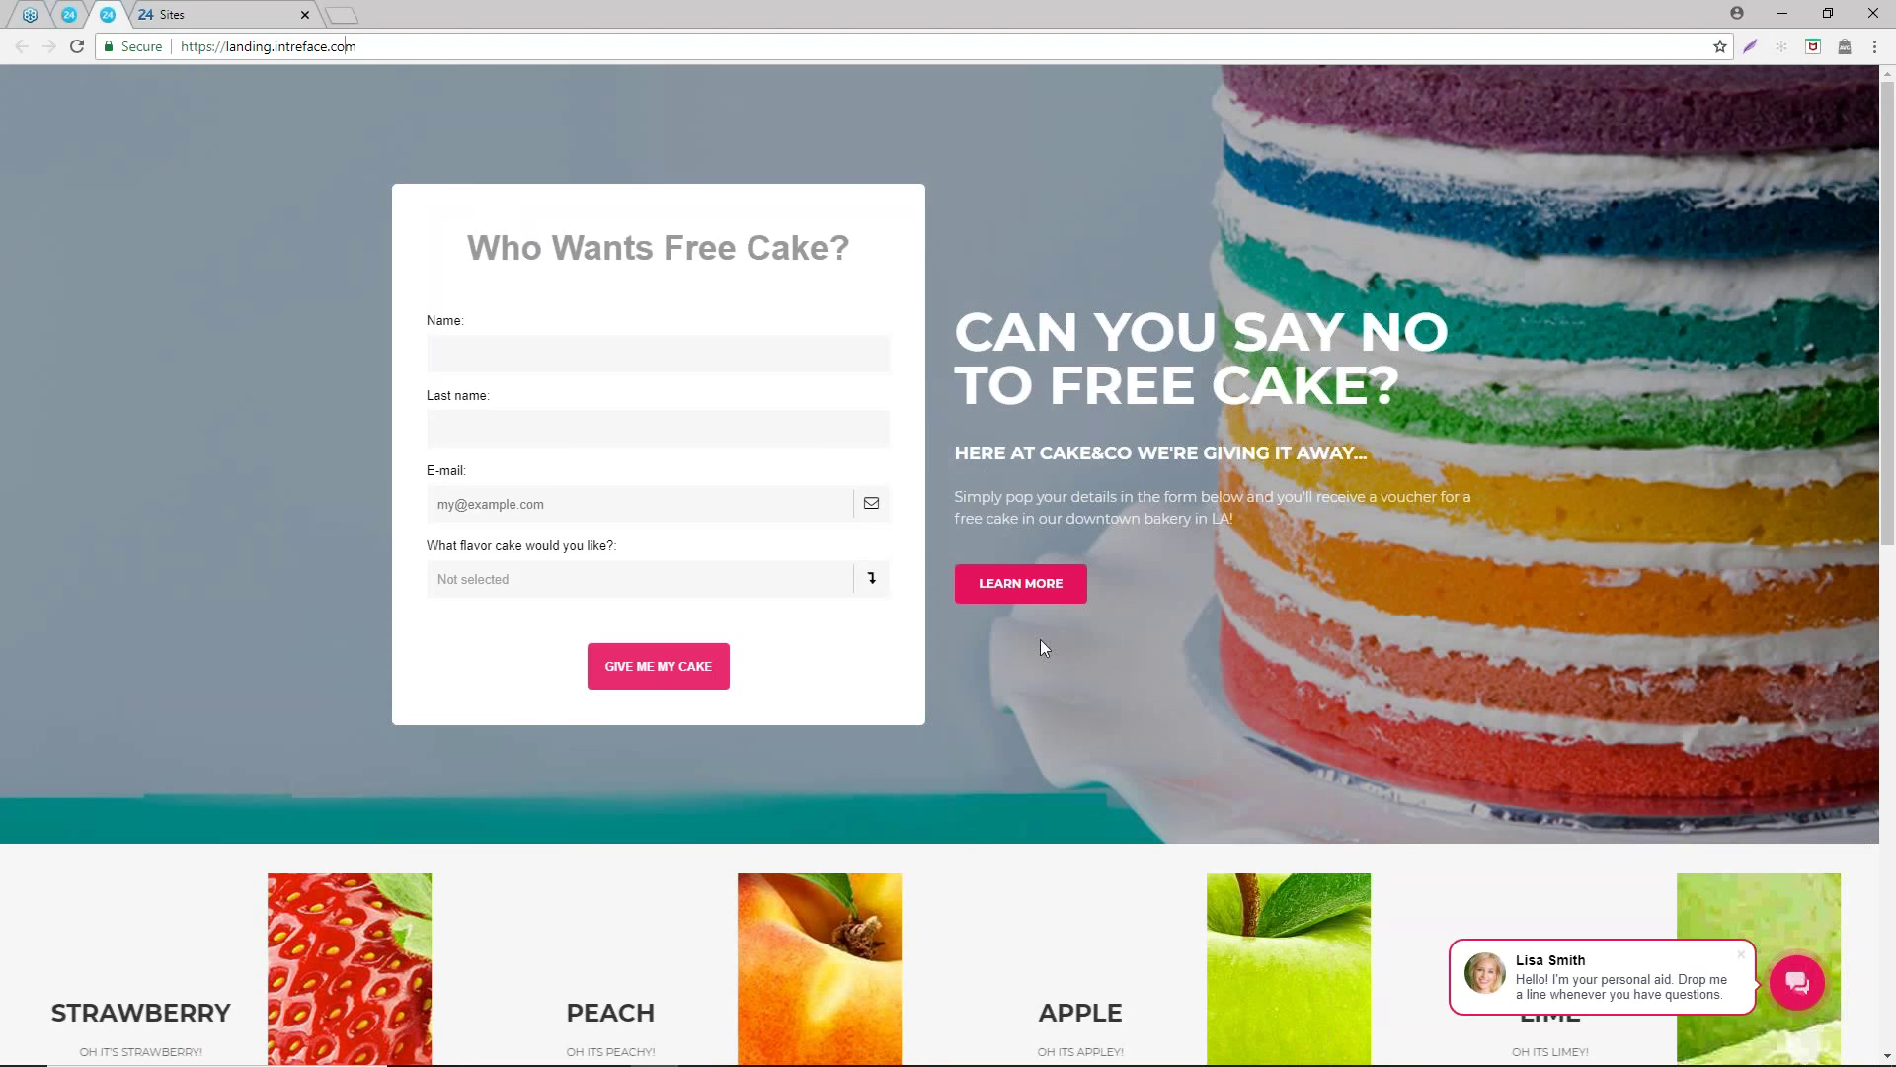
scroll(923, 587, "down", 1)
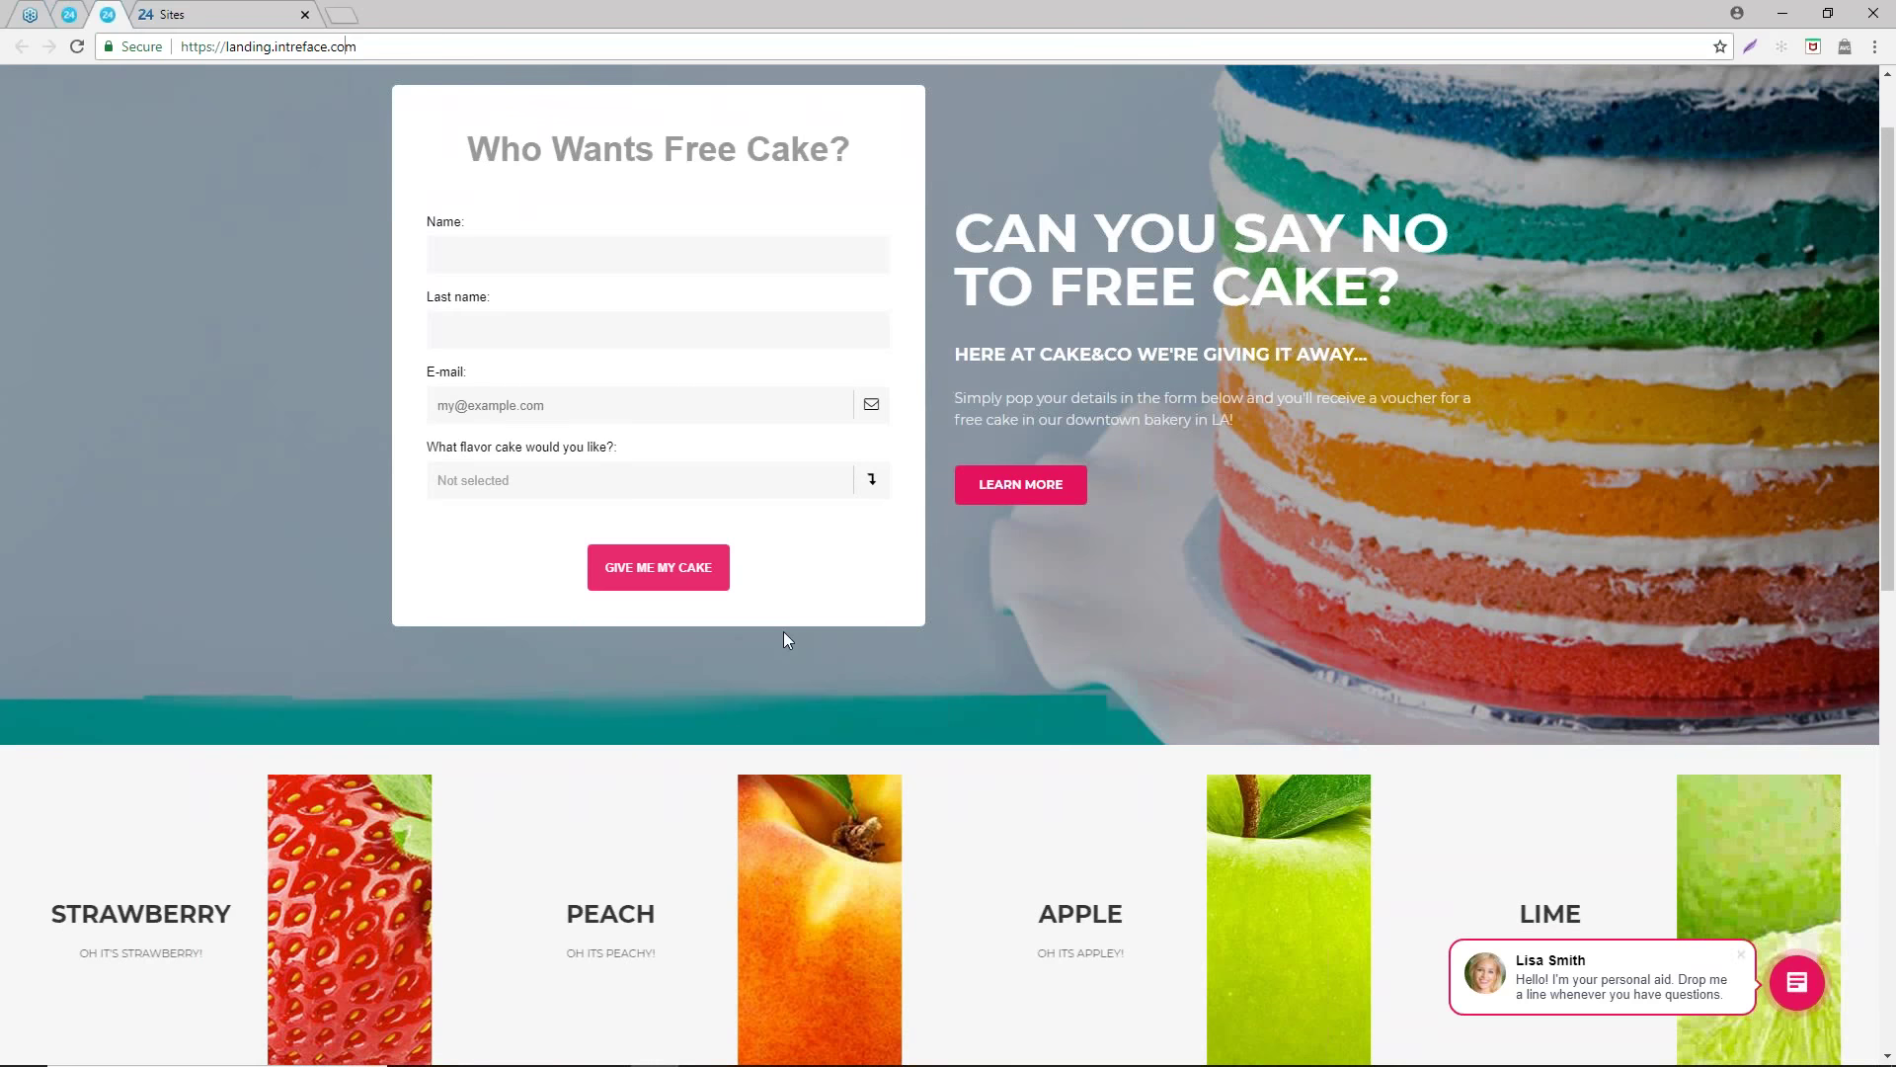
scroll(784, 633, "down", 9)
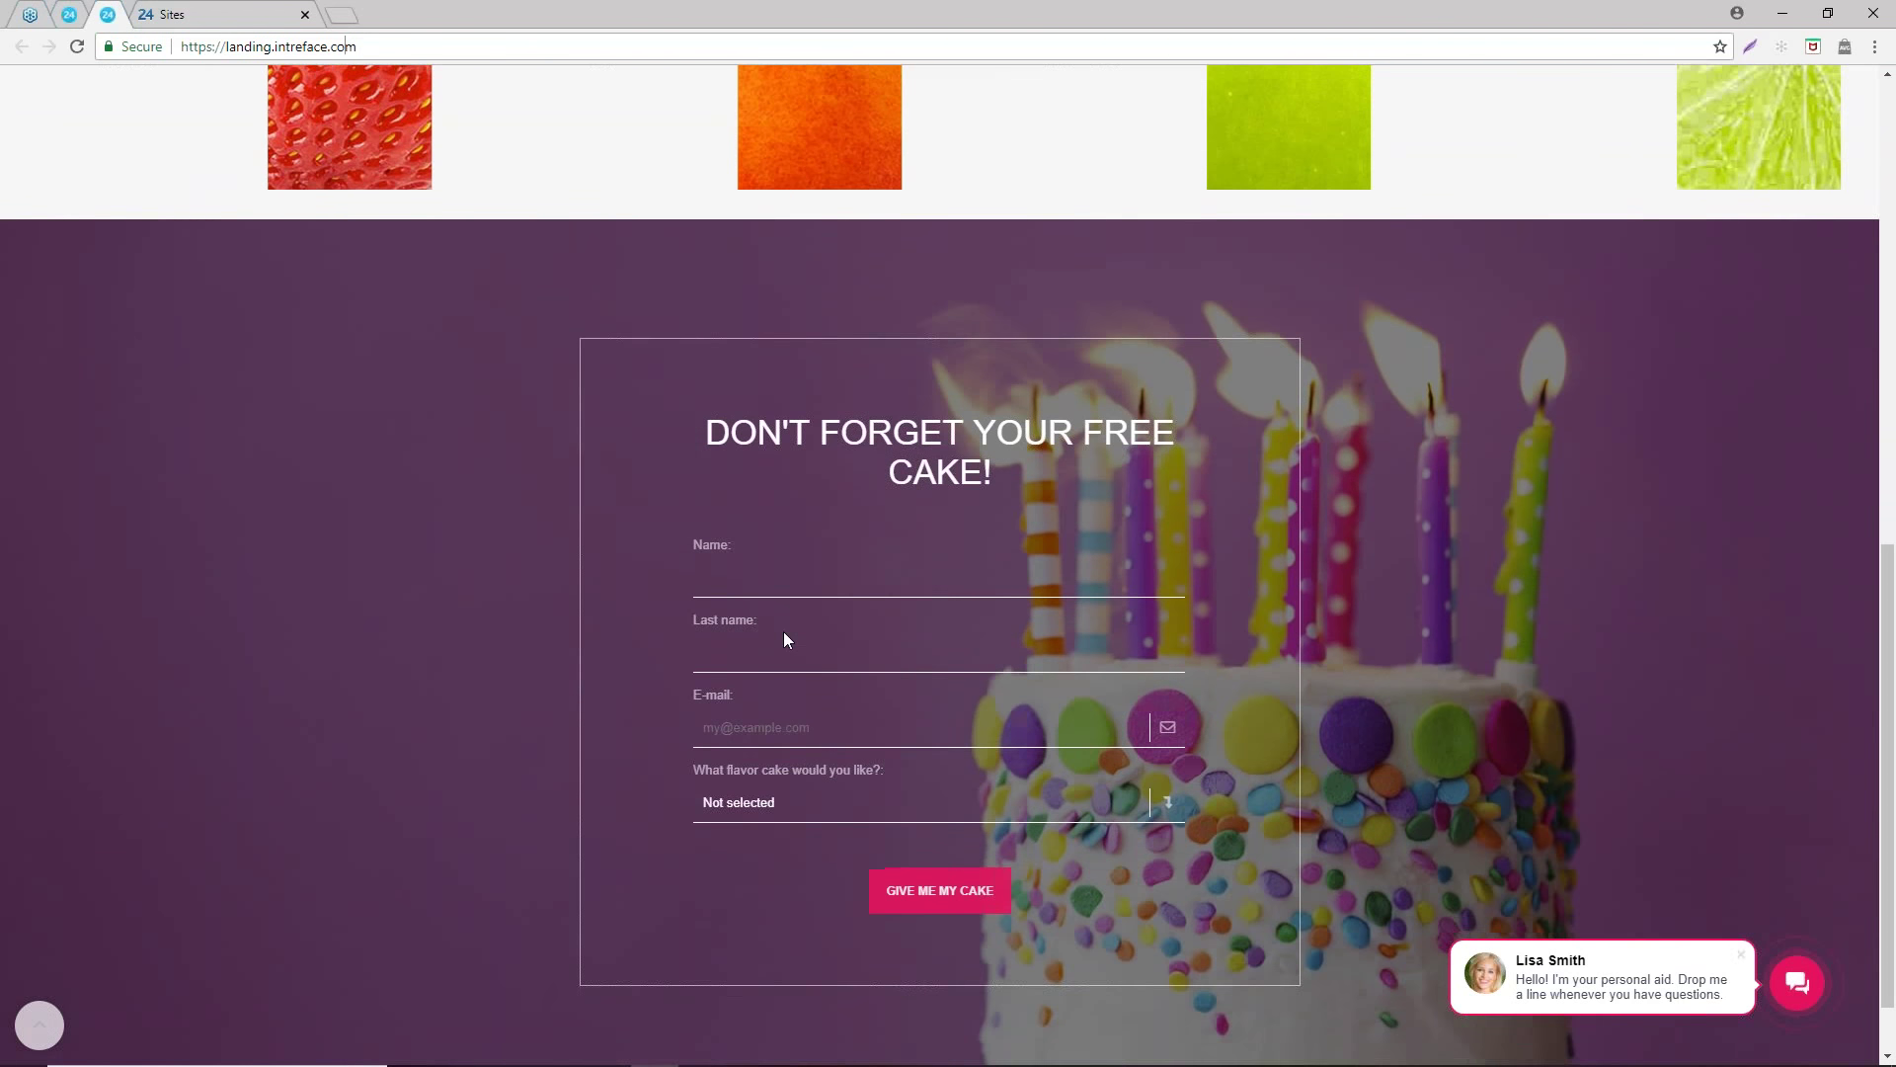
key("Home")
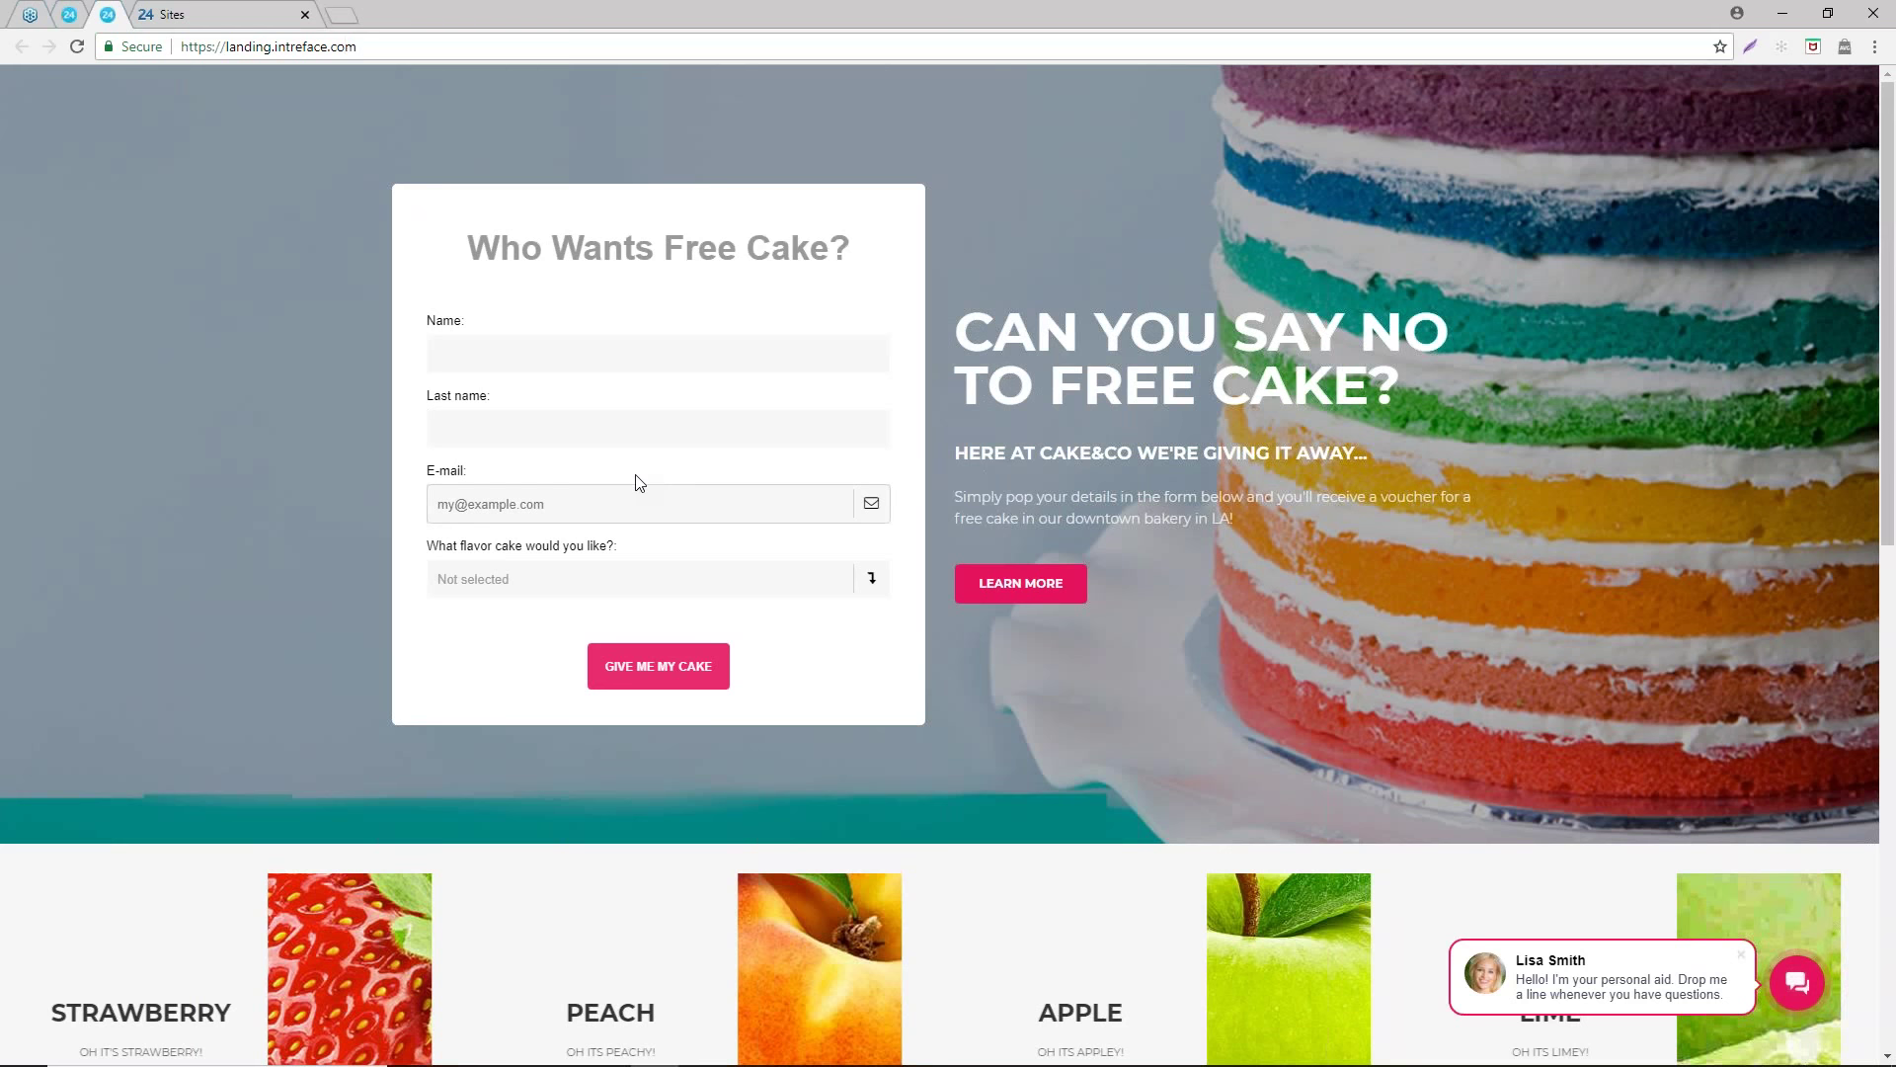
scroll(913, 583, "down", 2)
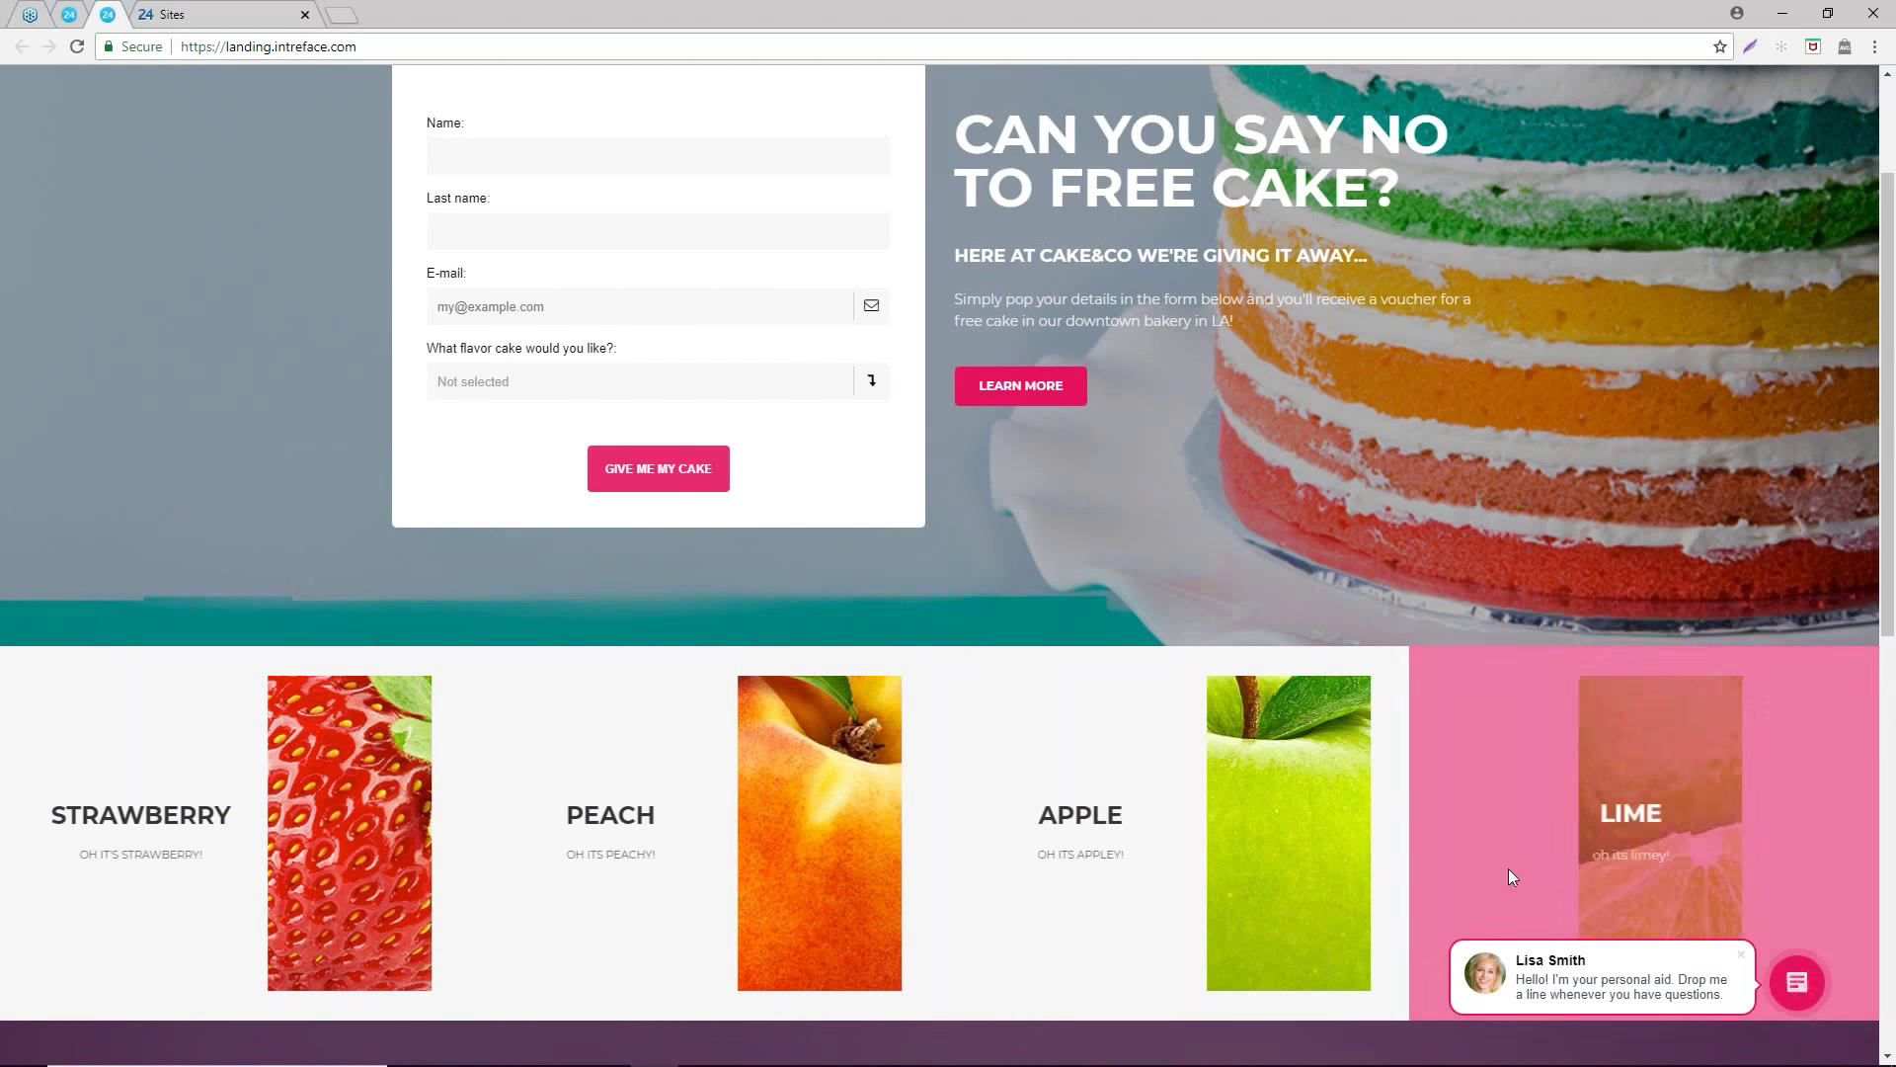
- Open the widget's contact options on the Free Cake page, view its form and bring the contact options back up
left_click(1797, 981)
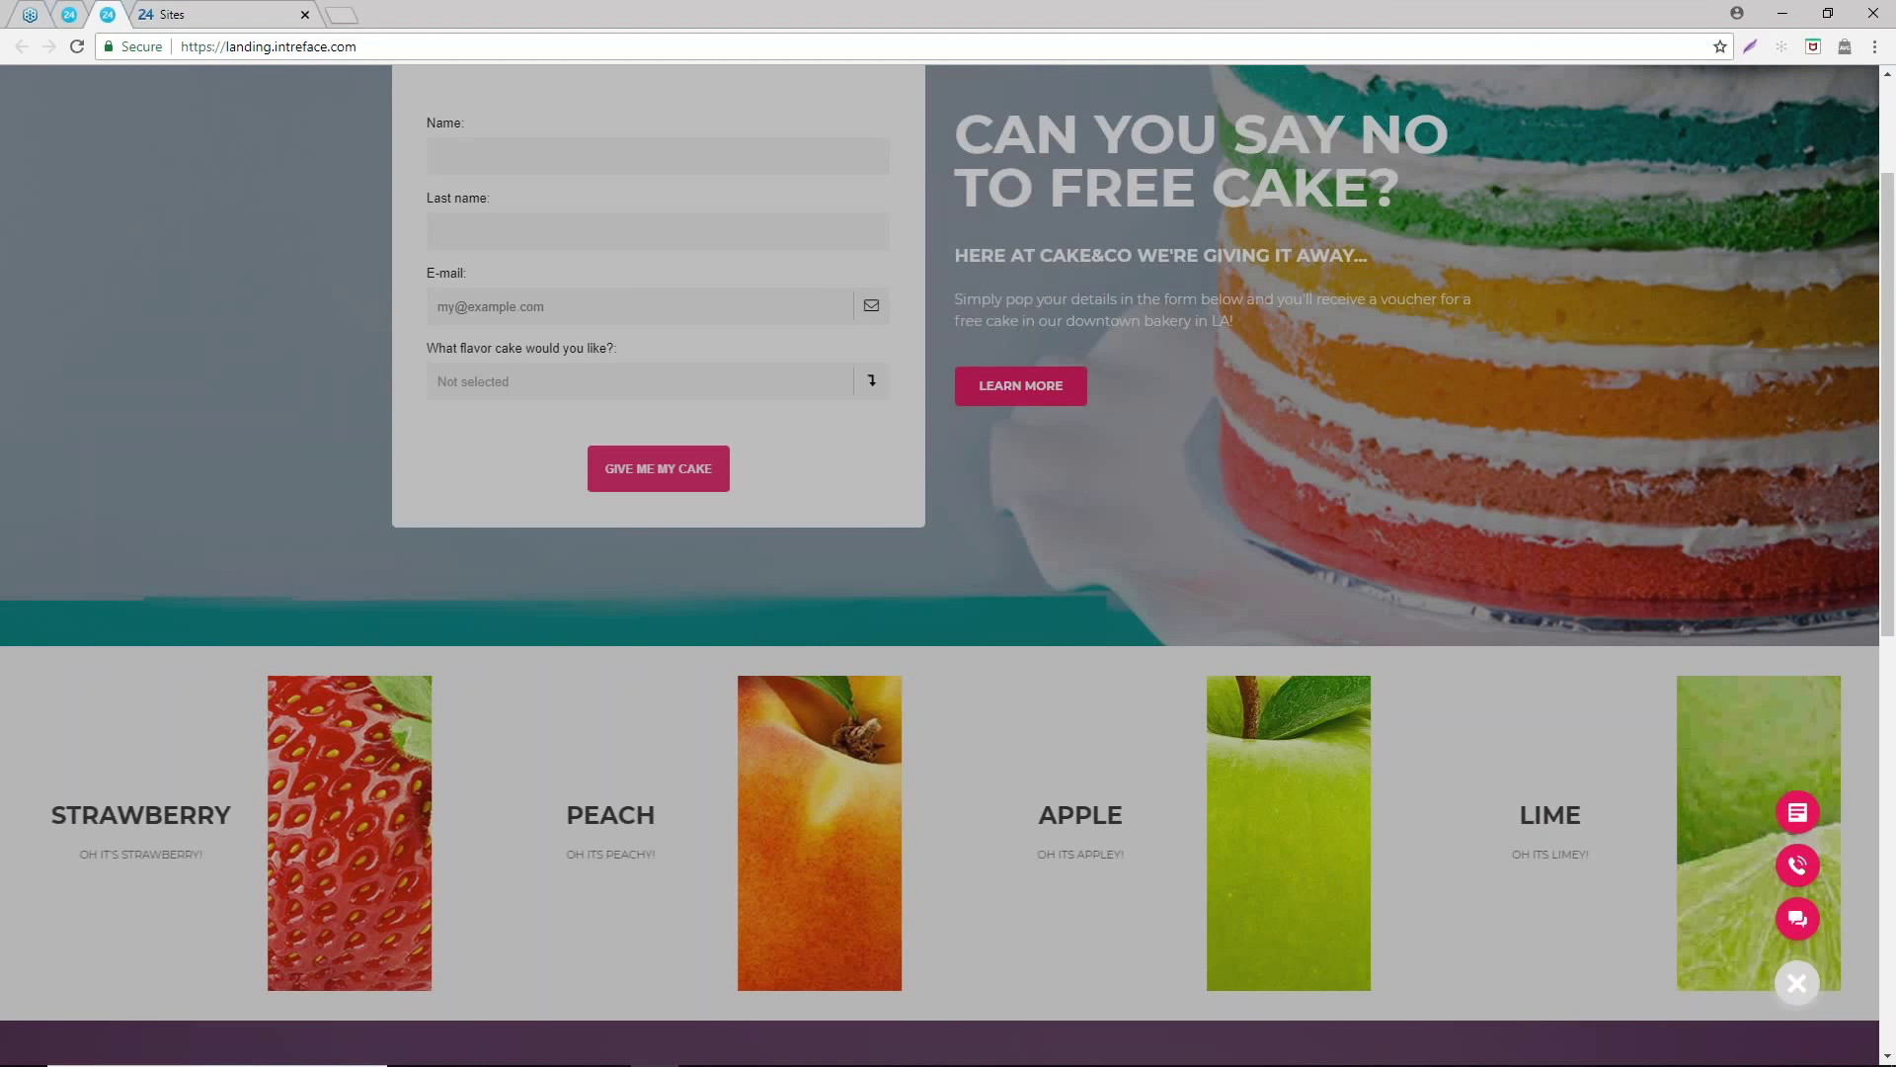
left_click(1800, 813)
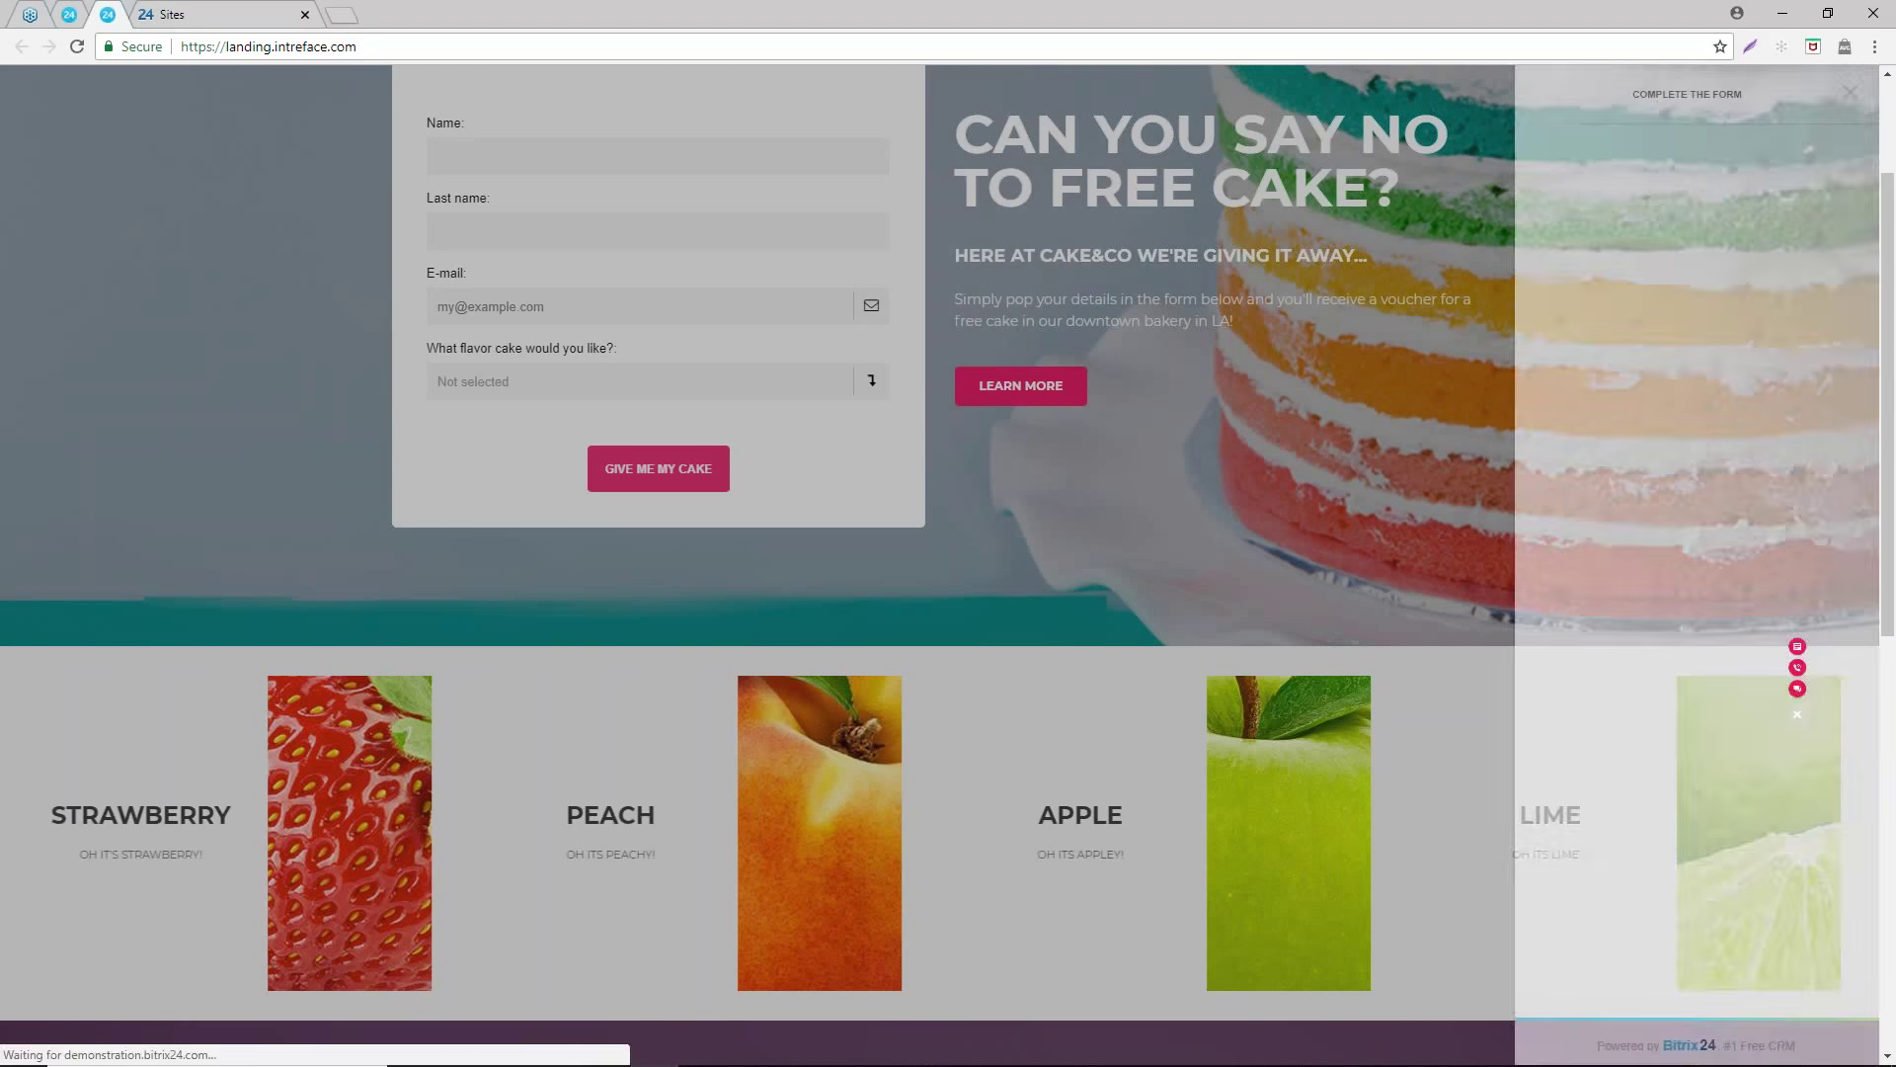
left_click(1494, 787)
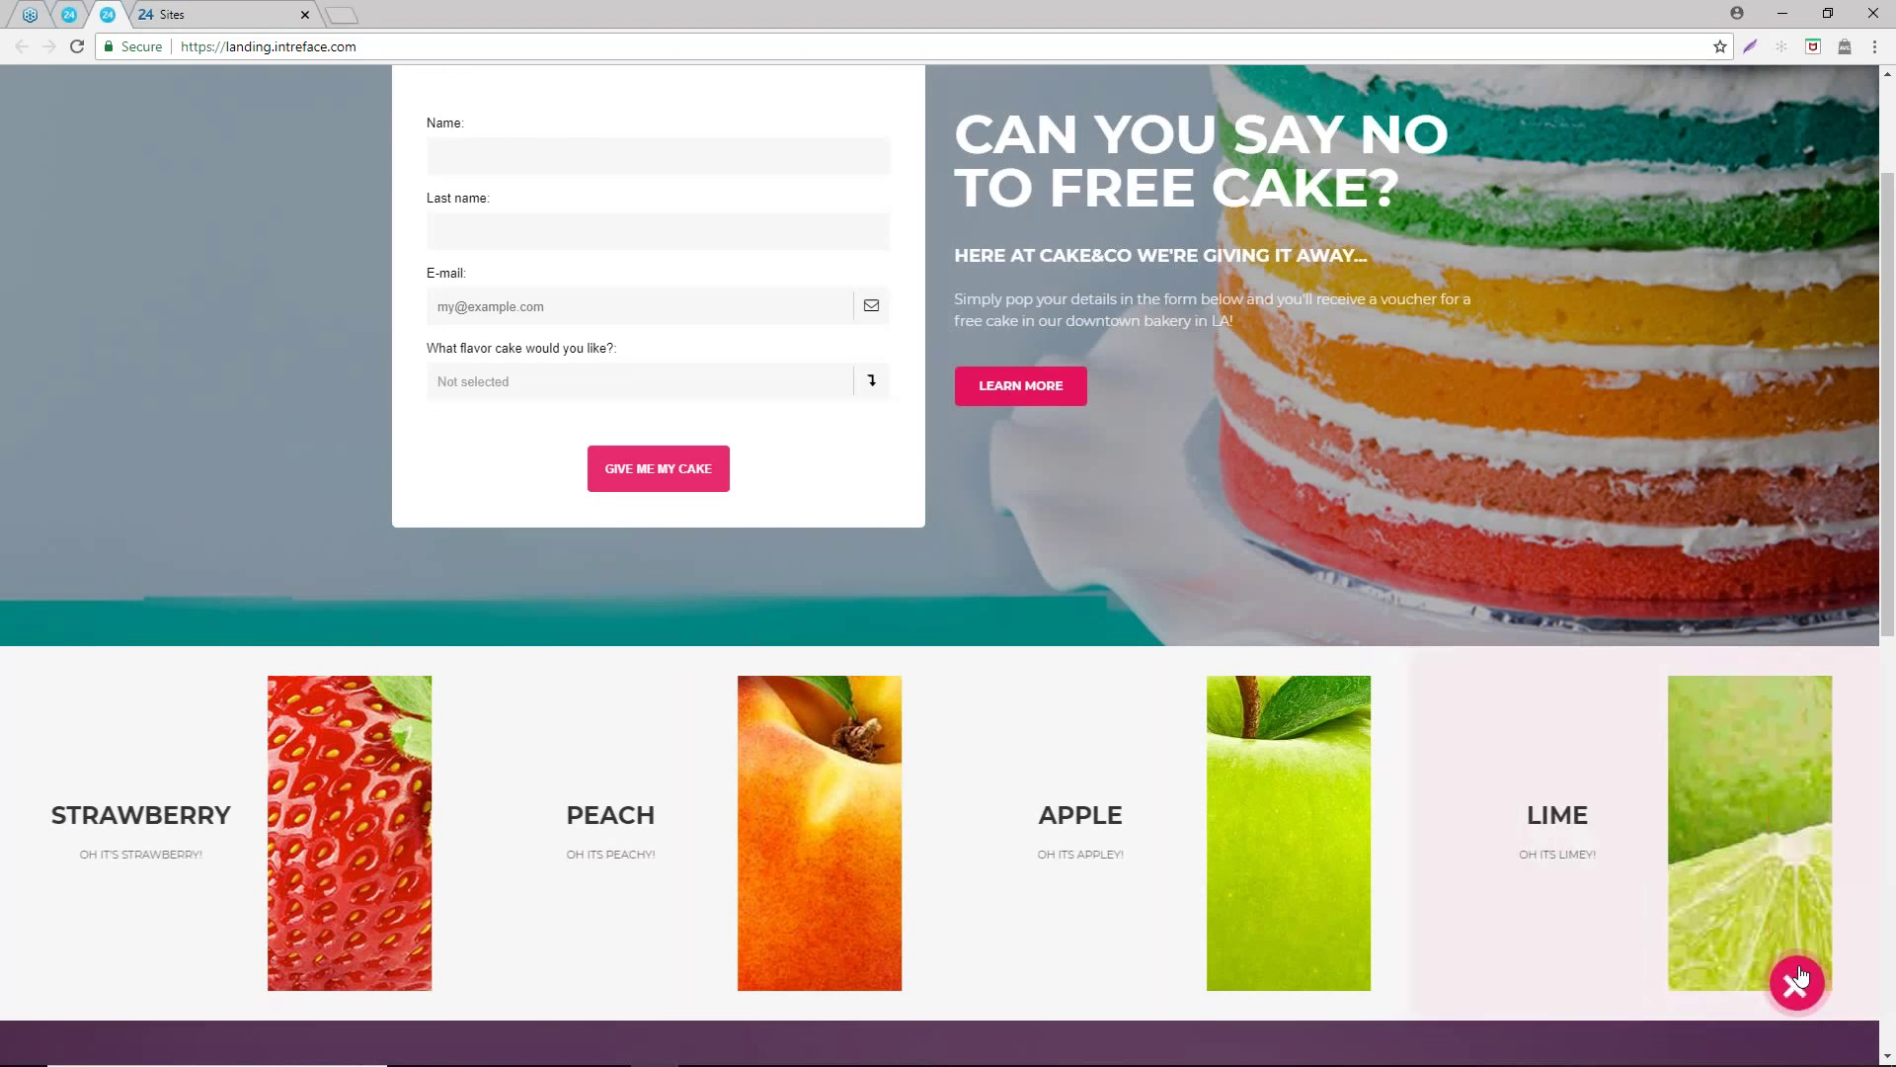
left_click(1796, 982)
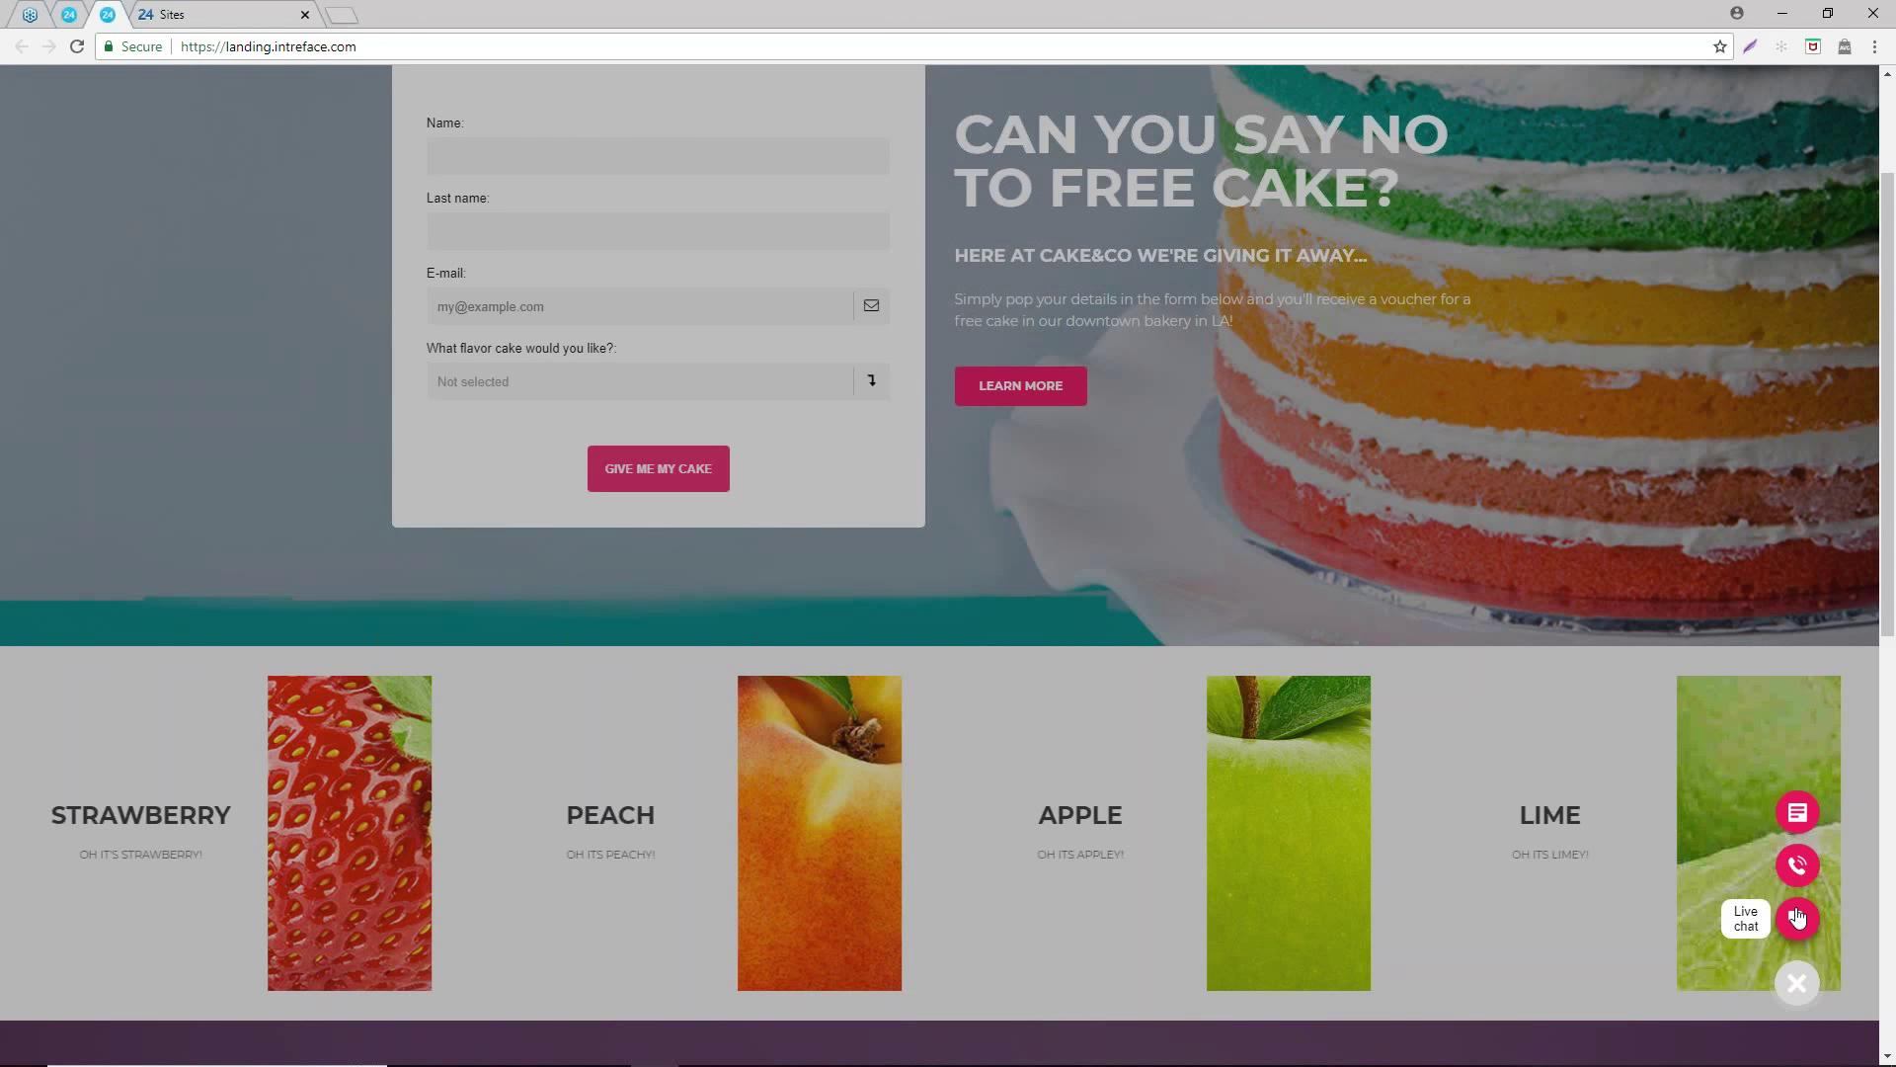
- Examine the lower Free Cake sign-up form, close the widget's contact options and return to the upper form
scroll(1063, 717, "down", 3)
scroll(1063, 717, "down", 3)
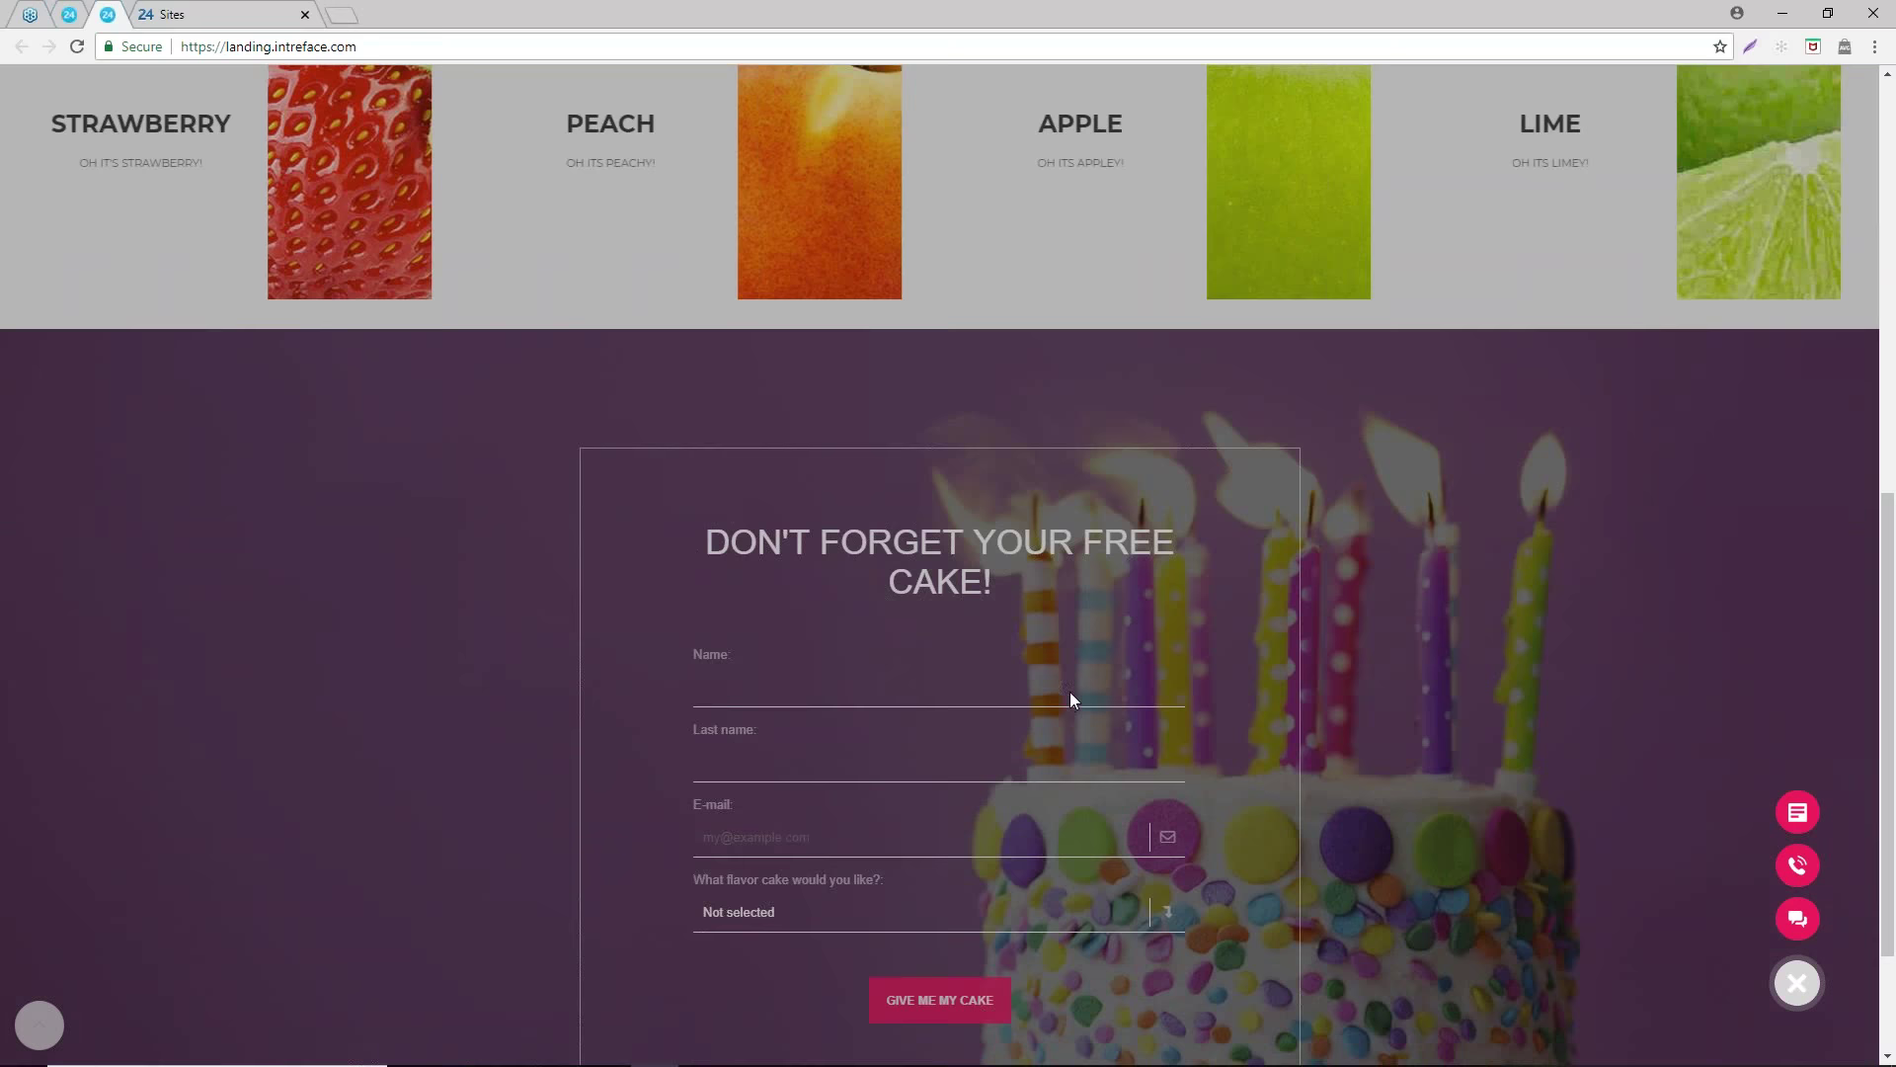
scroll(1070, 691, "up", 3)
scroll(987, 624, "down", 5)
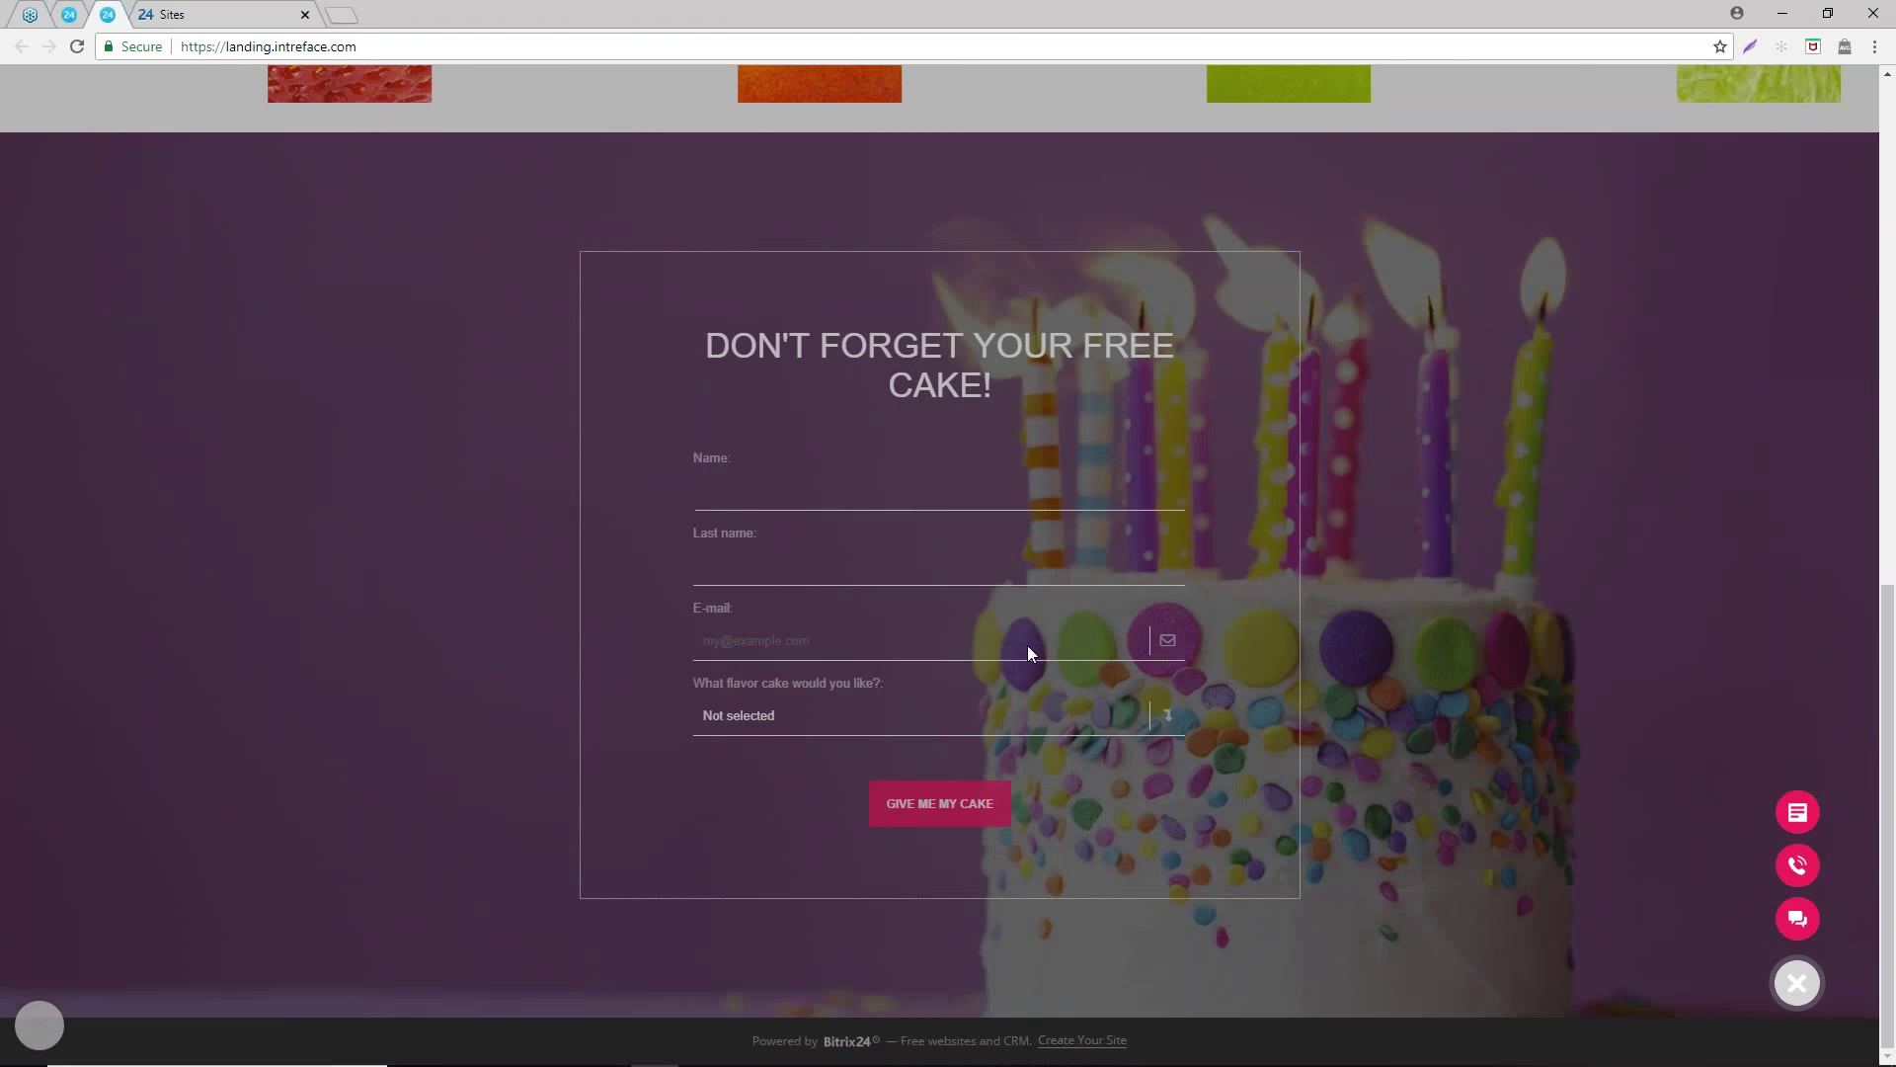
left_click(1797, 983)
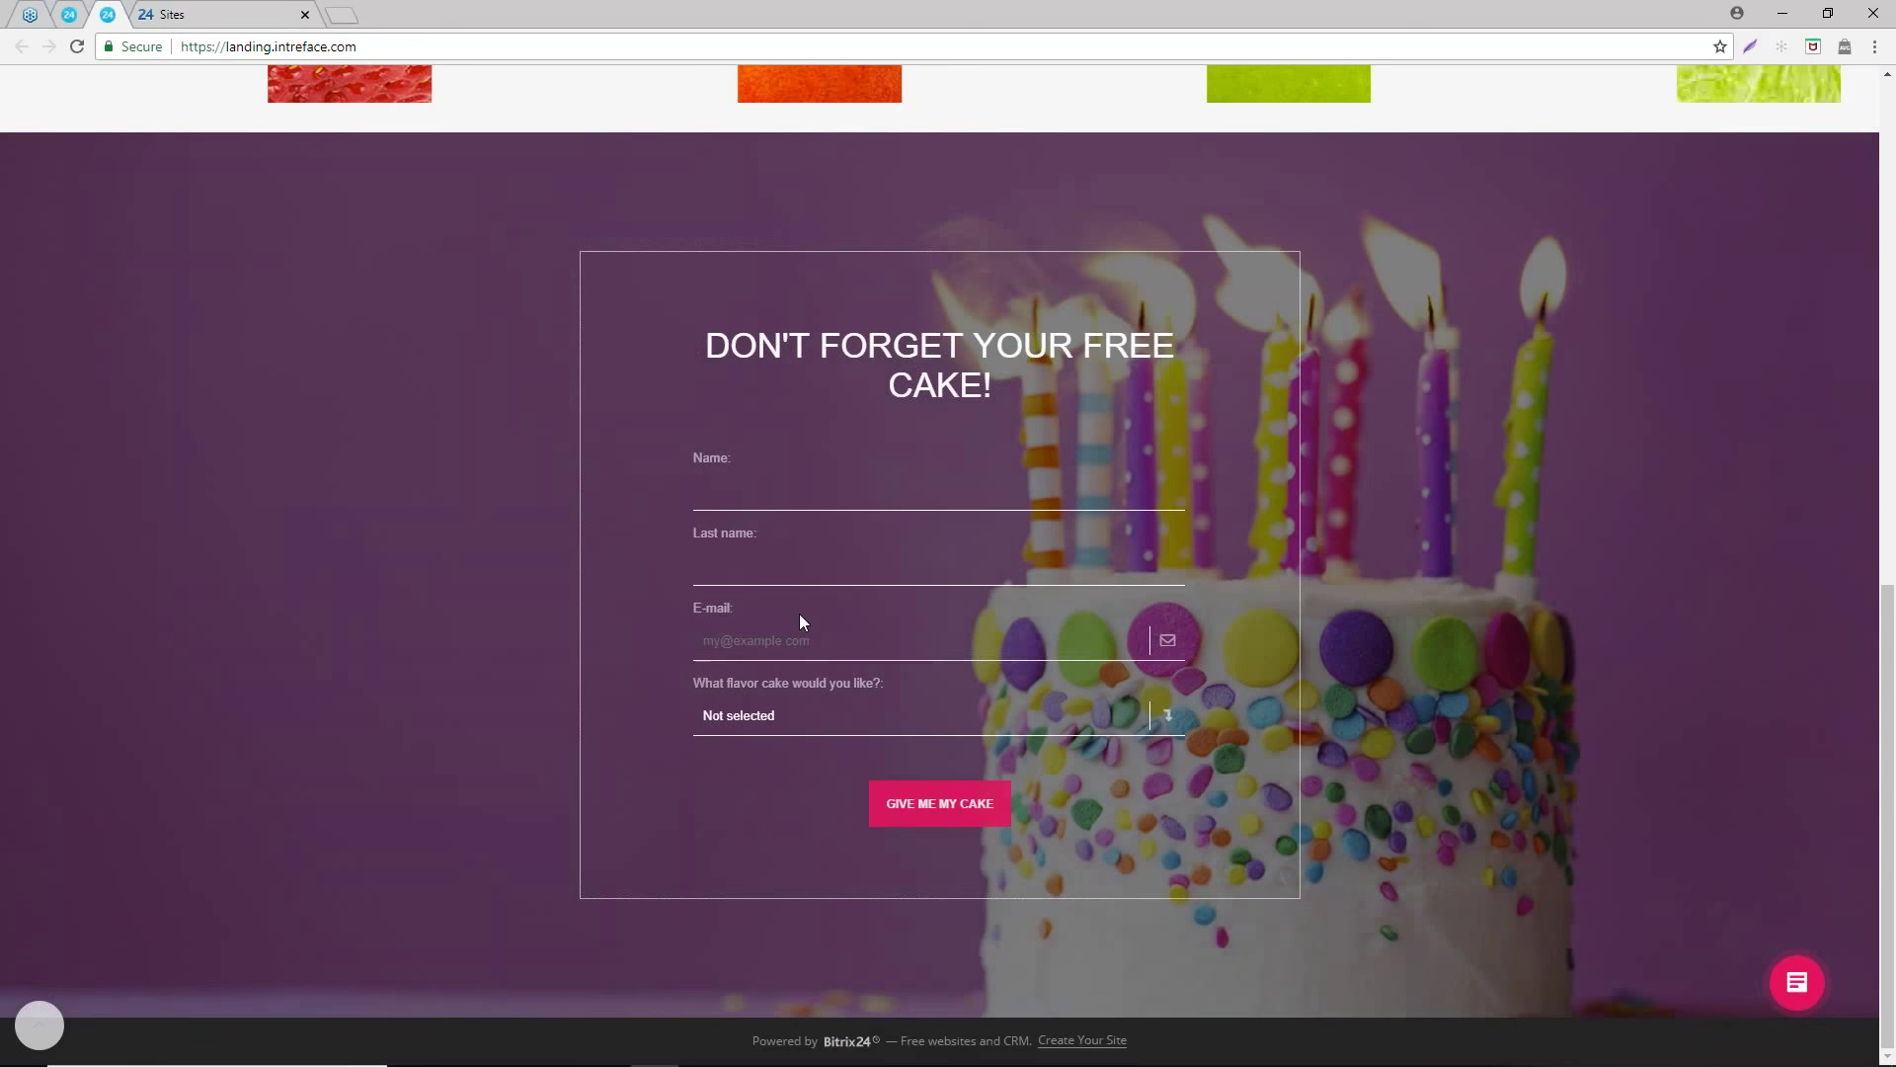
scroll(800, 615, "up", 10)
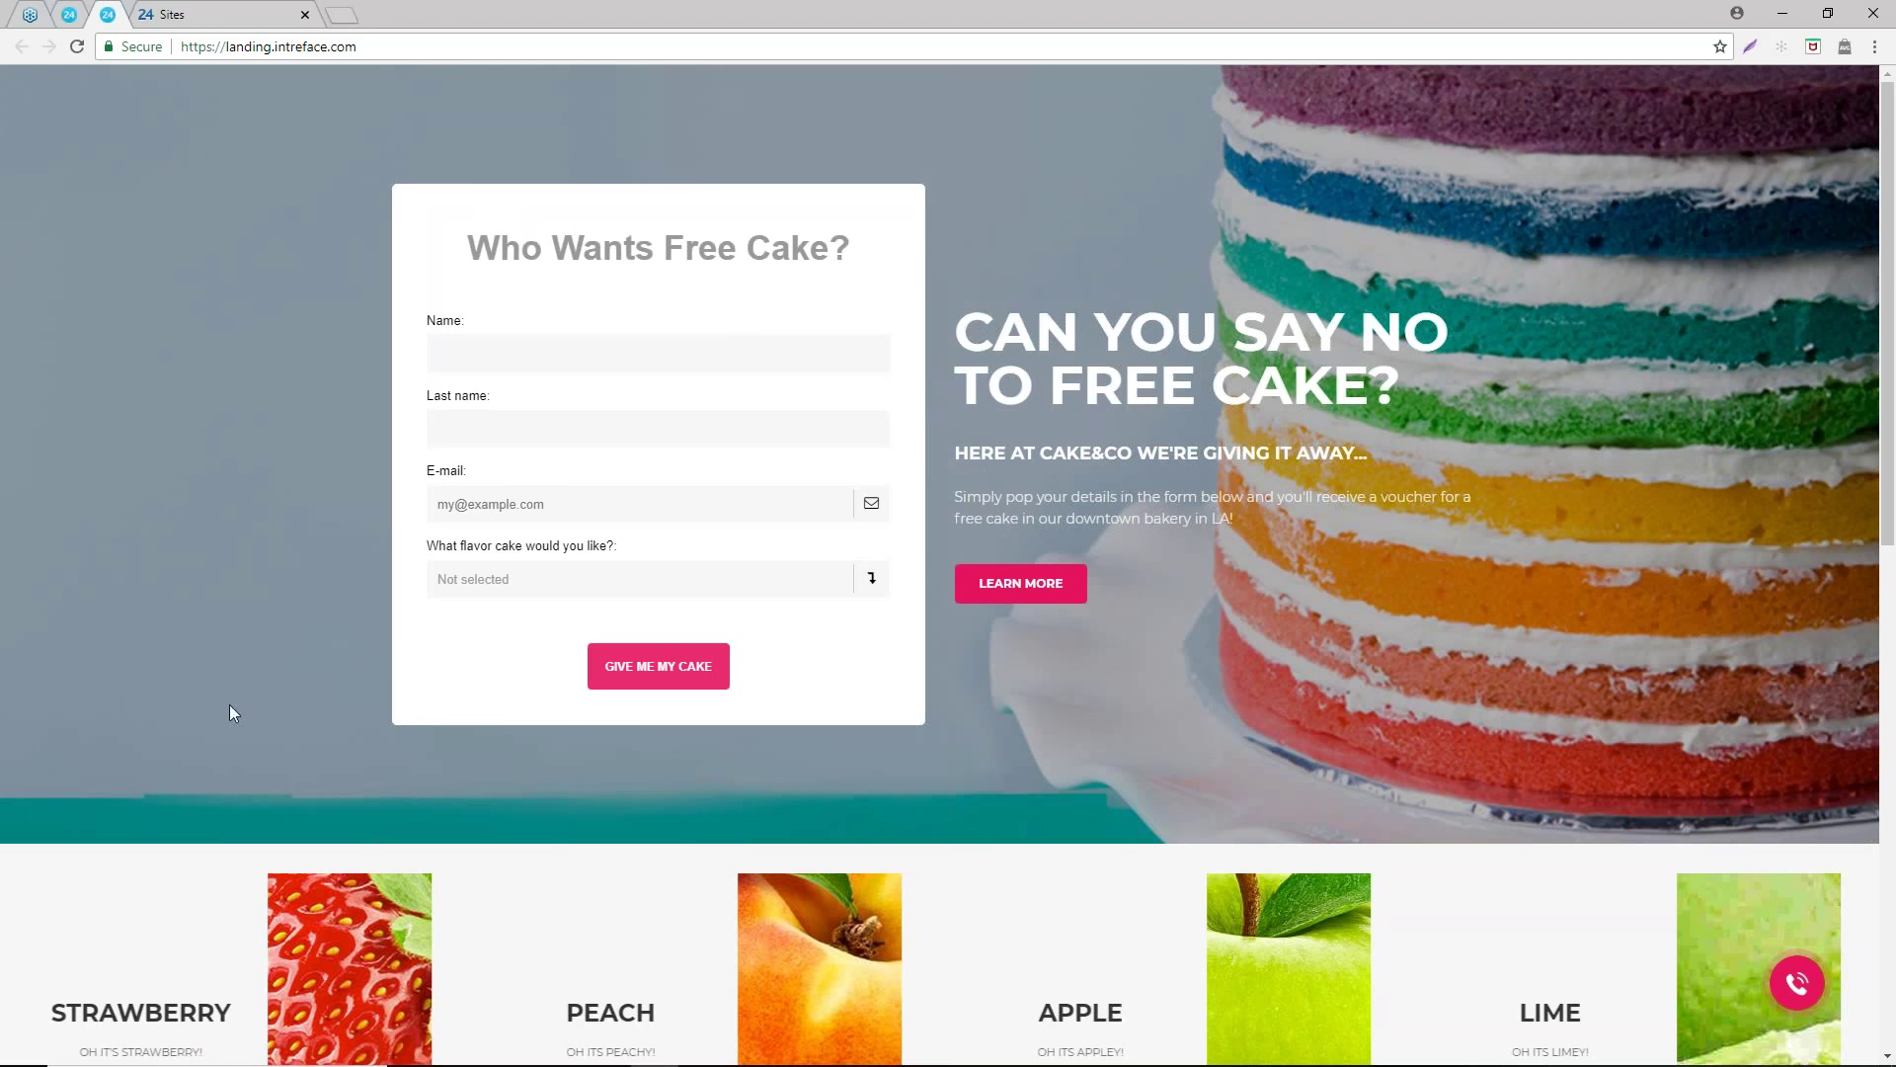
left_click(543, 515)
- Switch to the published Cake & Co website and examine its home page from the cover down to the contact form
left_click(71, 16)
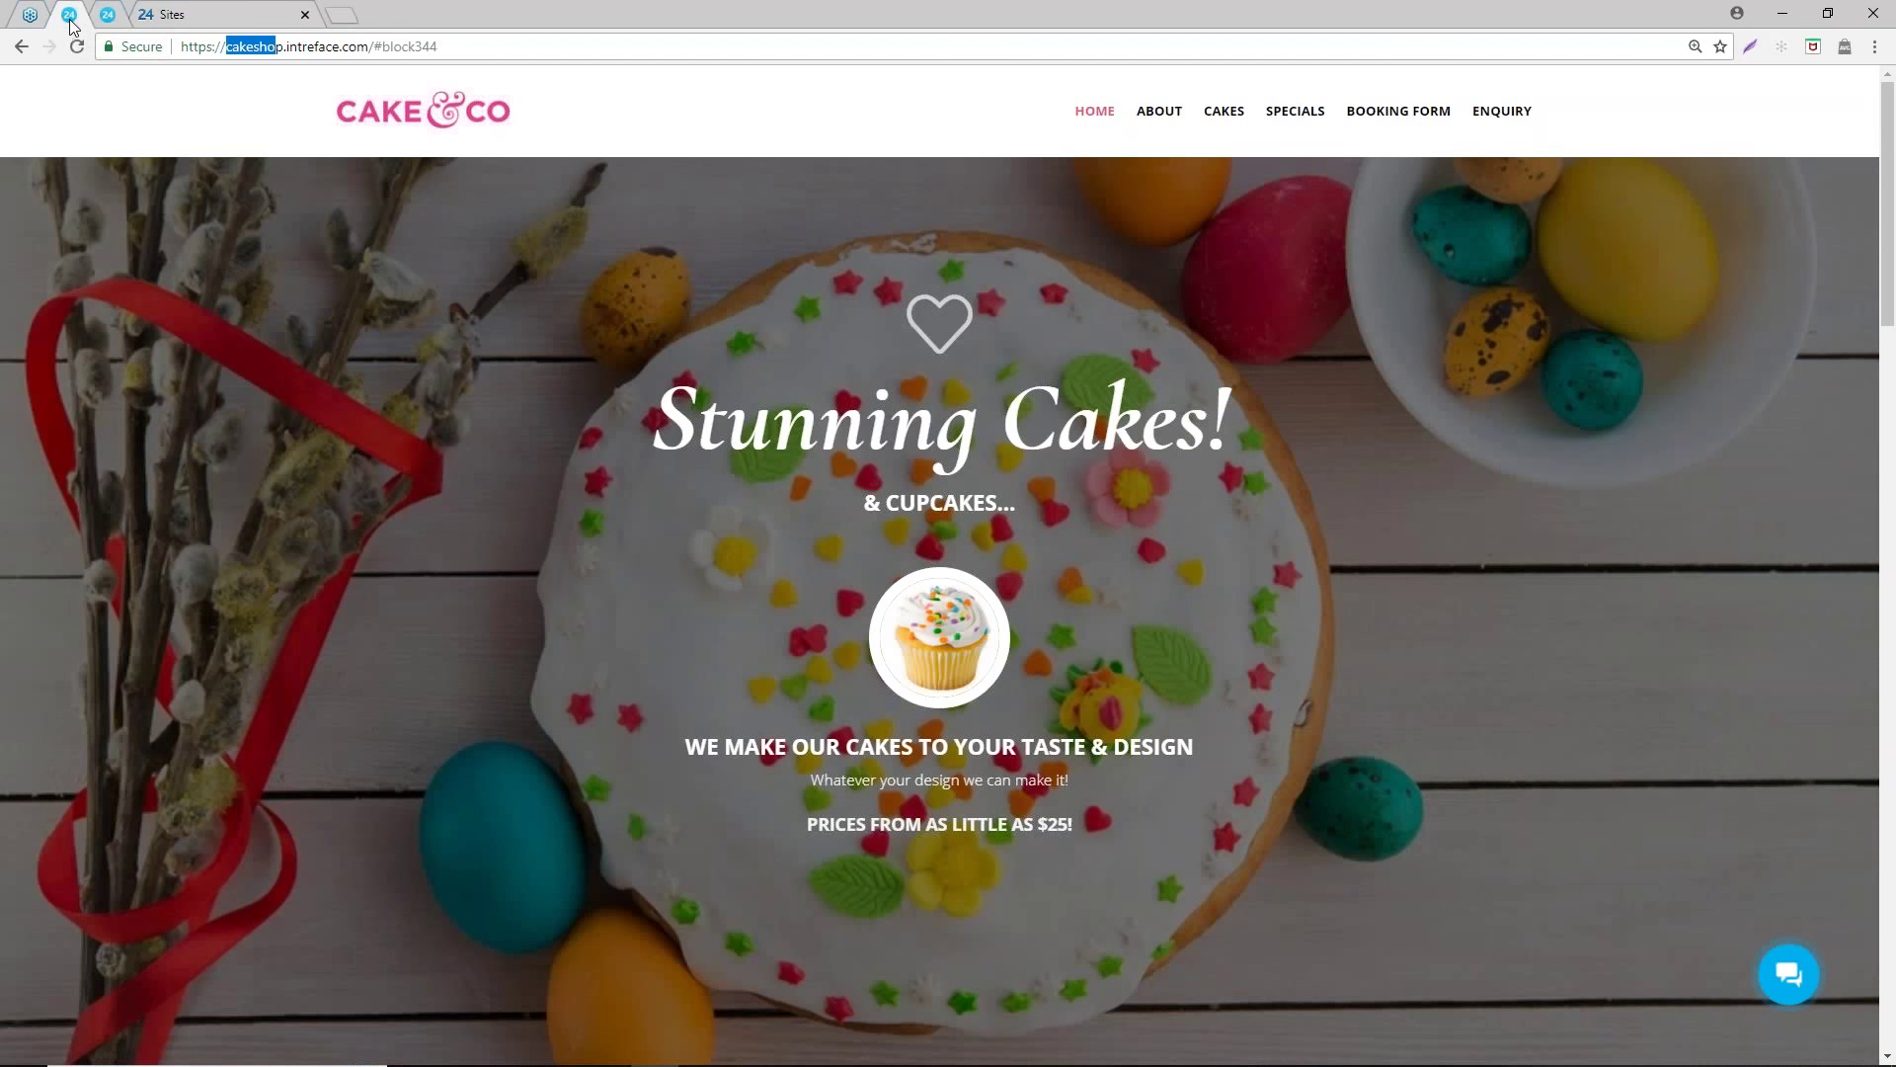
scroll(906, 590, "down", 10)
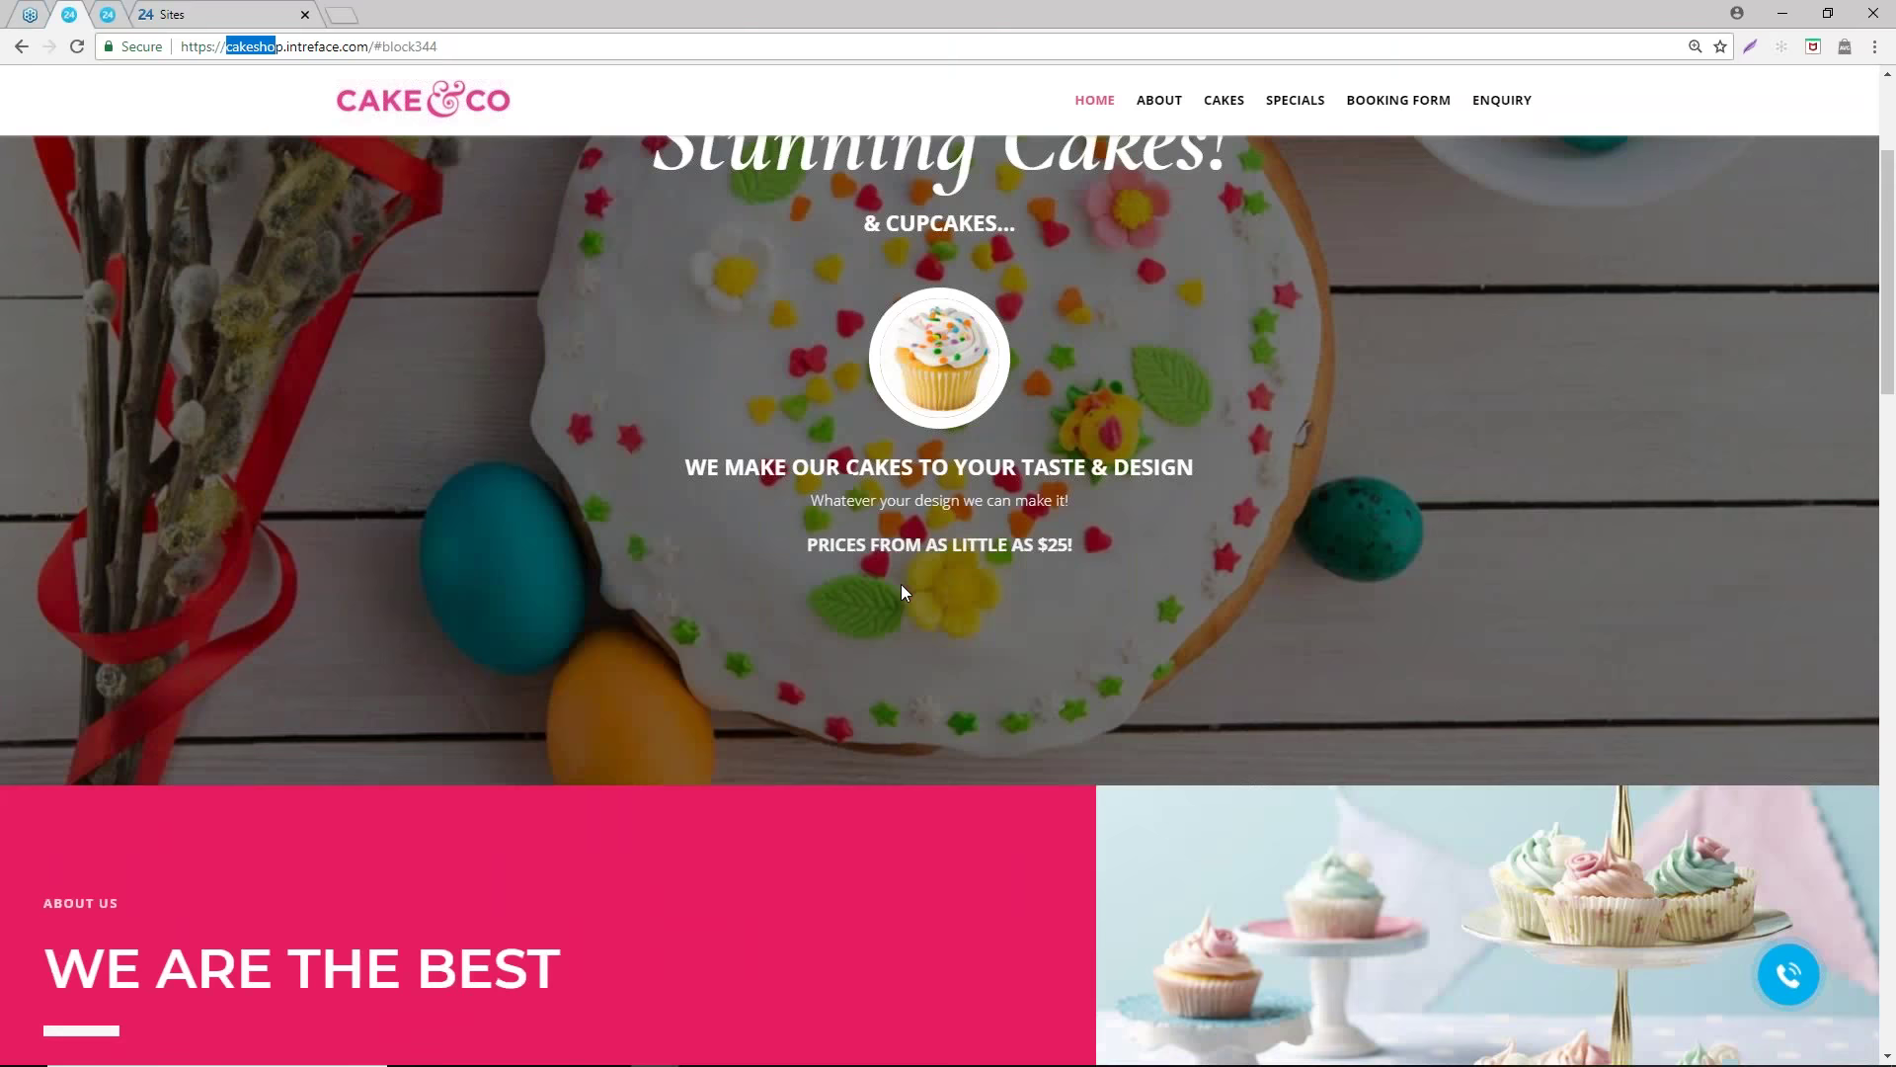
scroll(906, 593, "down", 10)
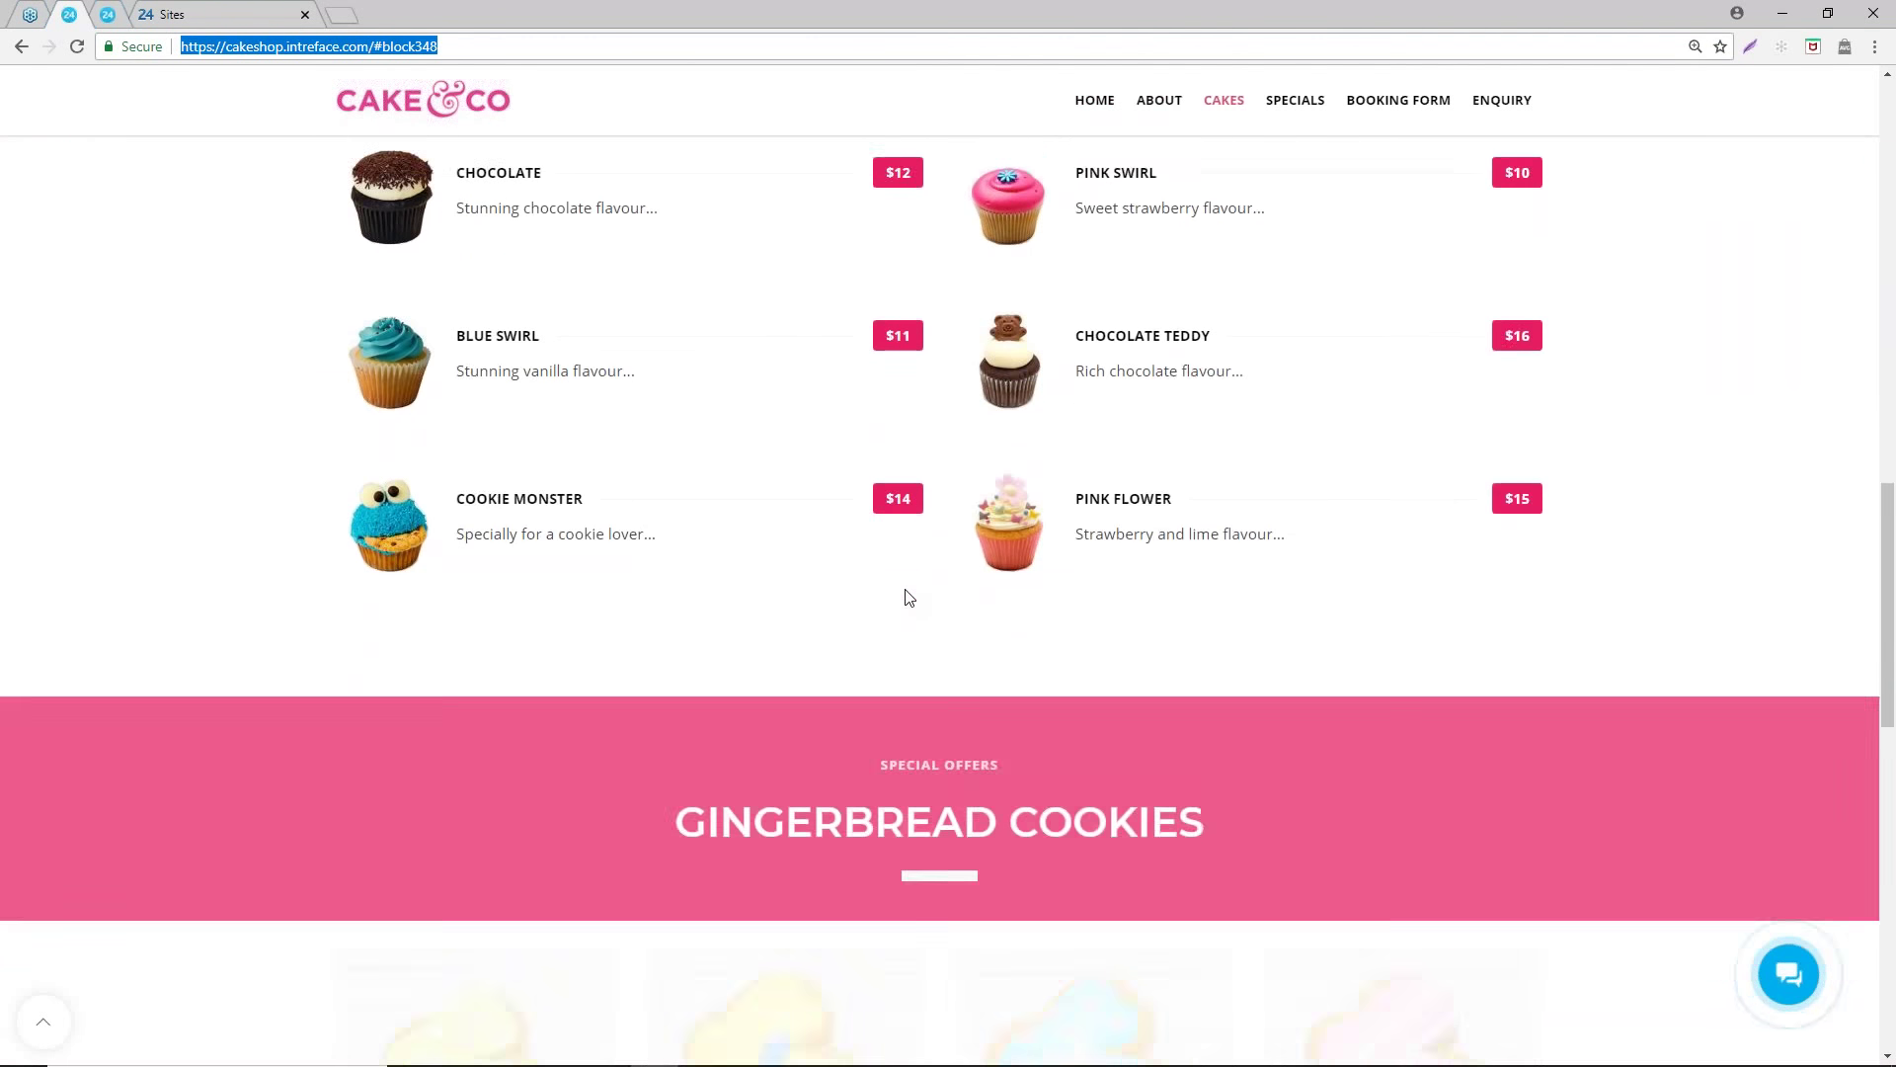
scroll(905, 597, "down", 2)
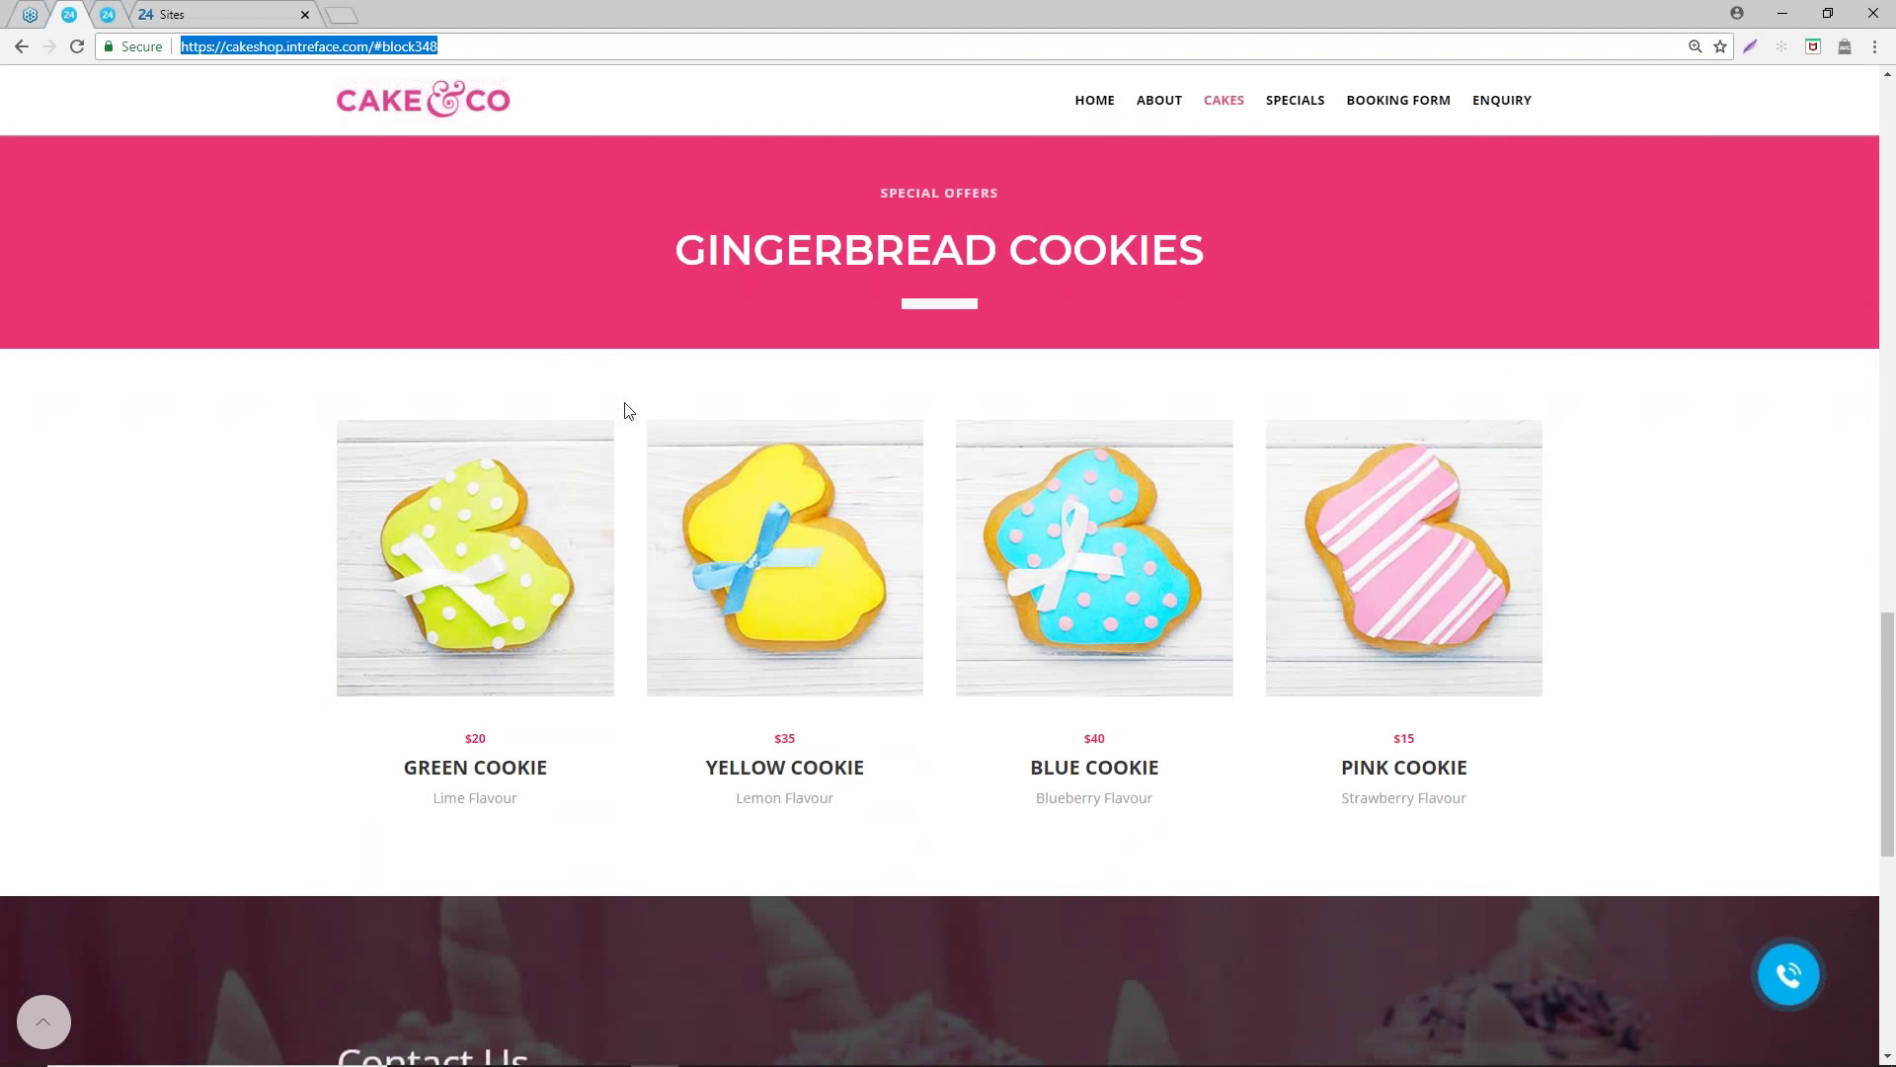
scroll(870, 307, "down", 6)
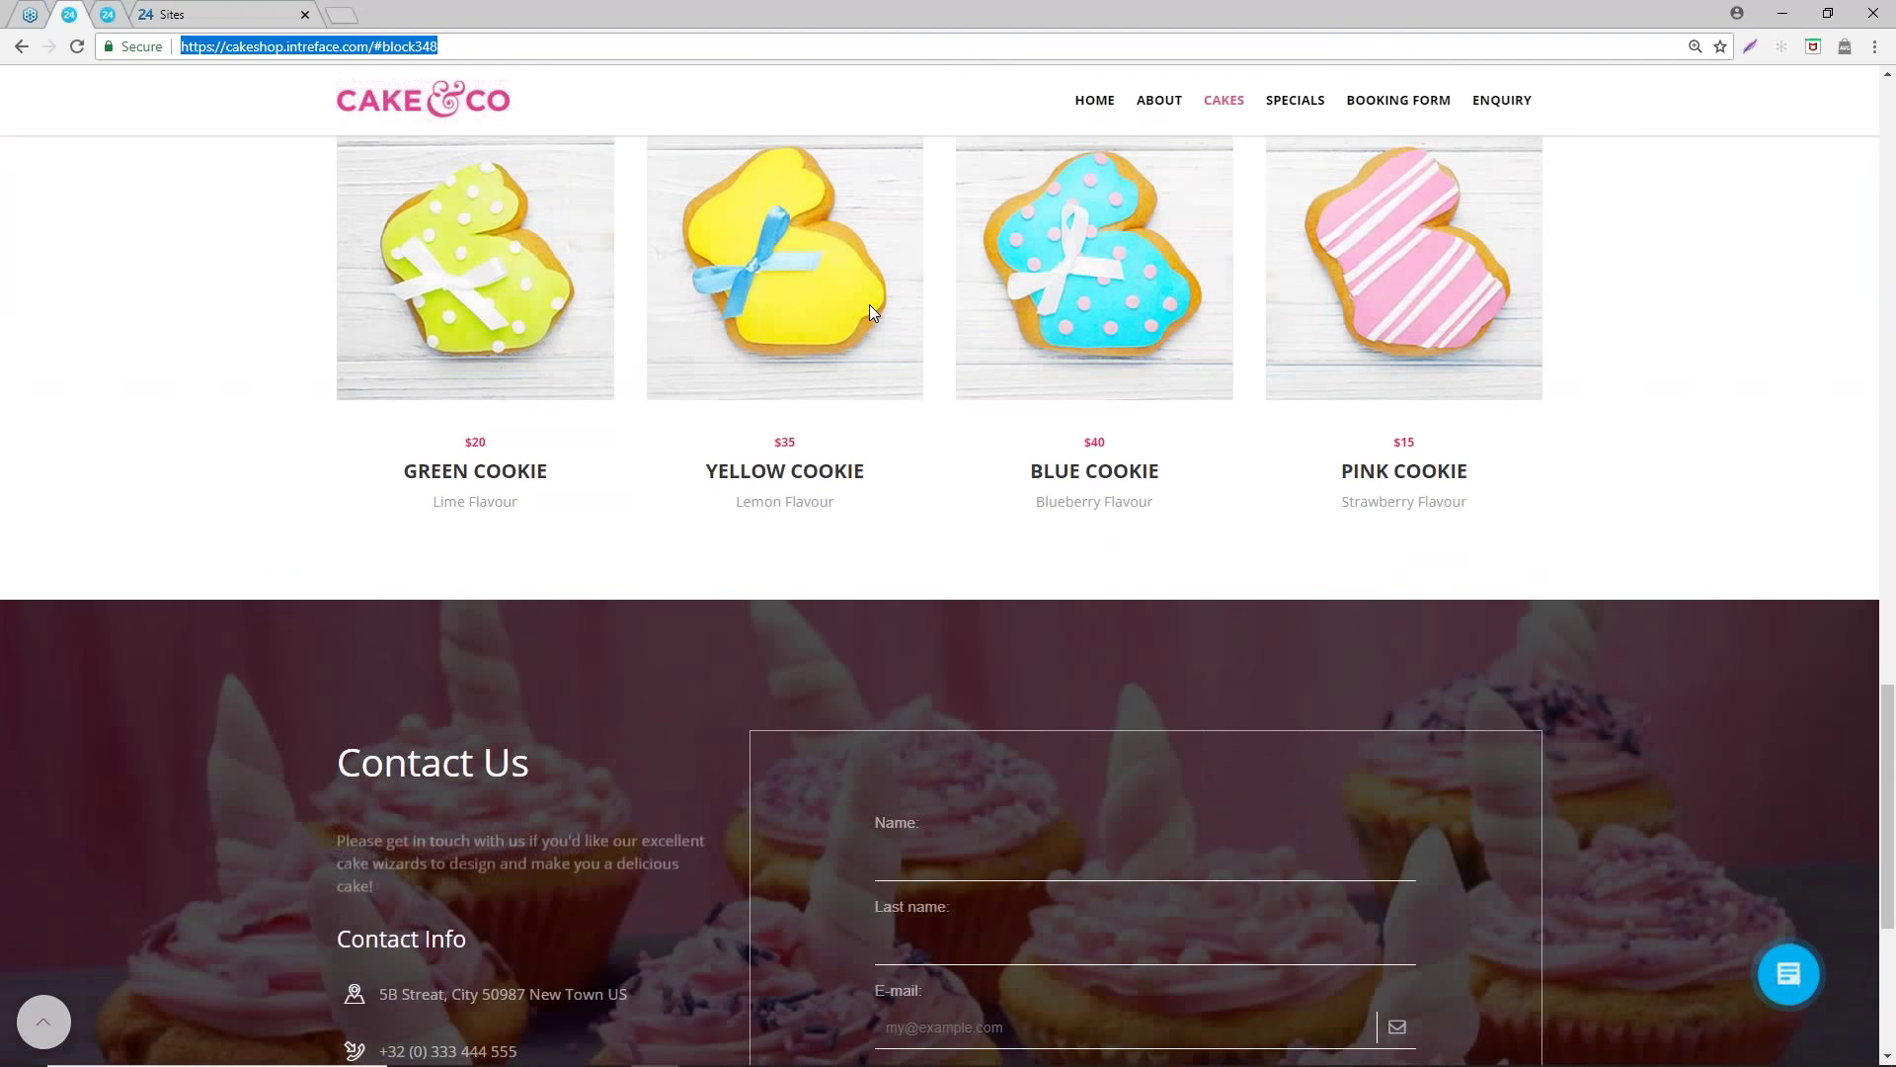
scroll(871, 306, "up", 8)
scroll(869, 305, "up", 15)
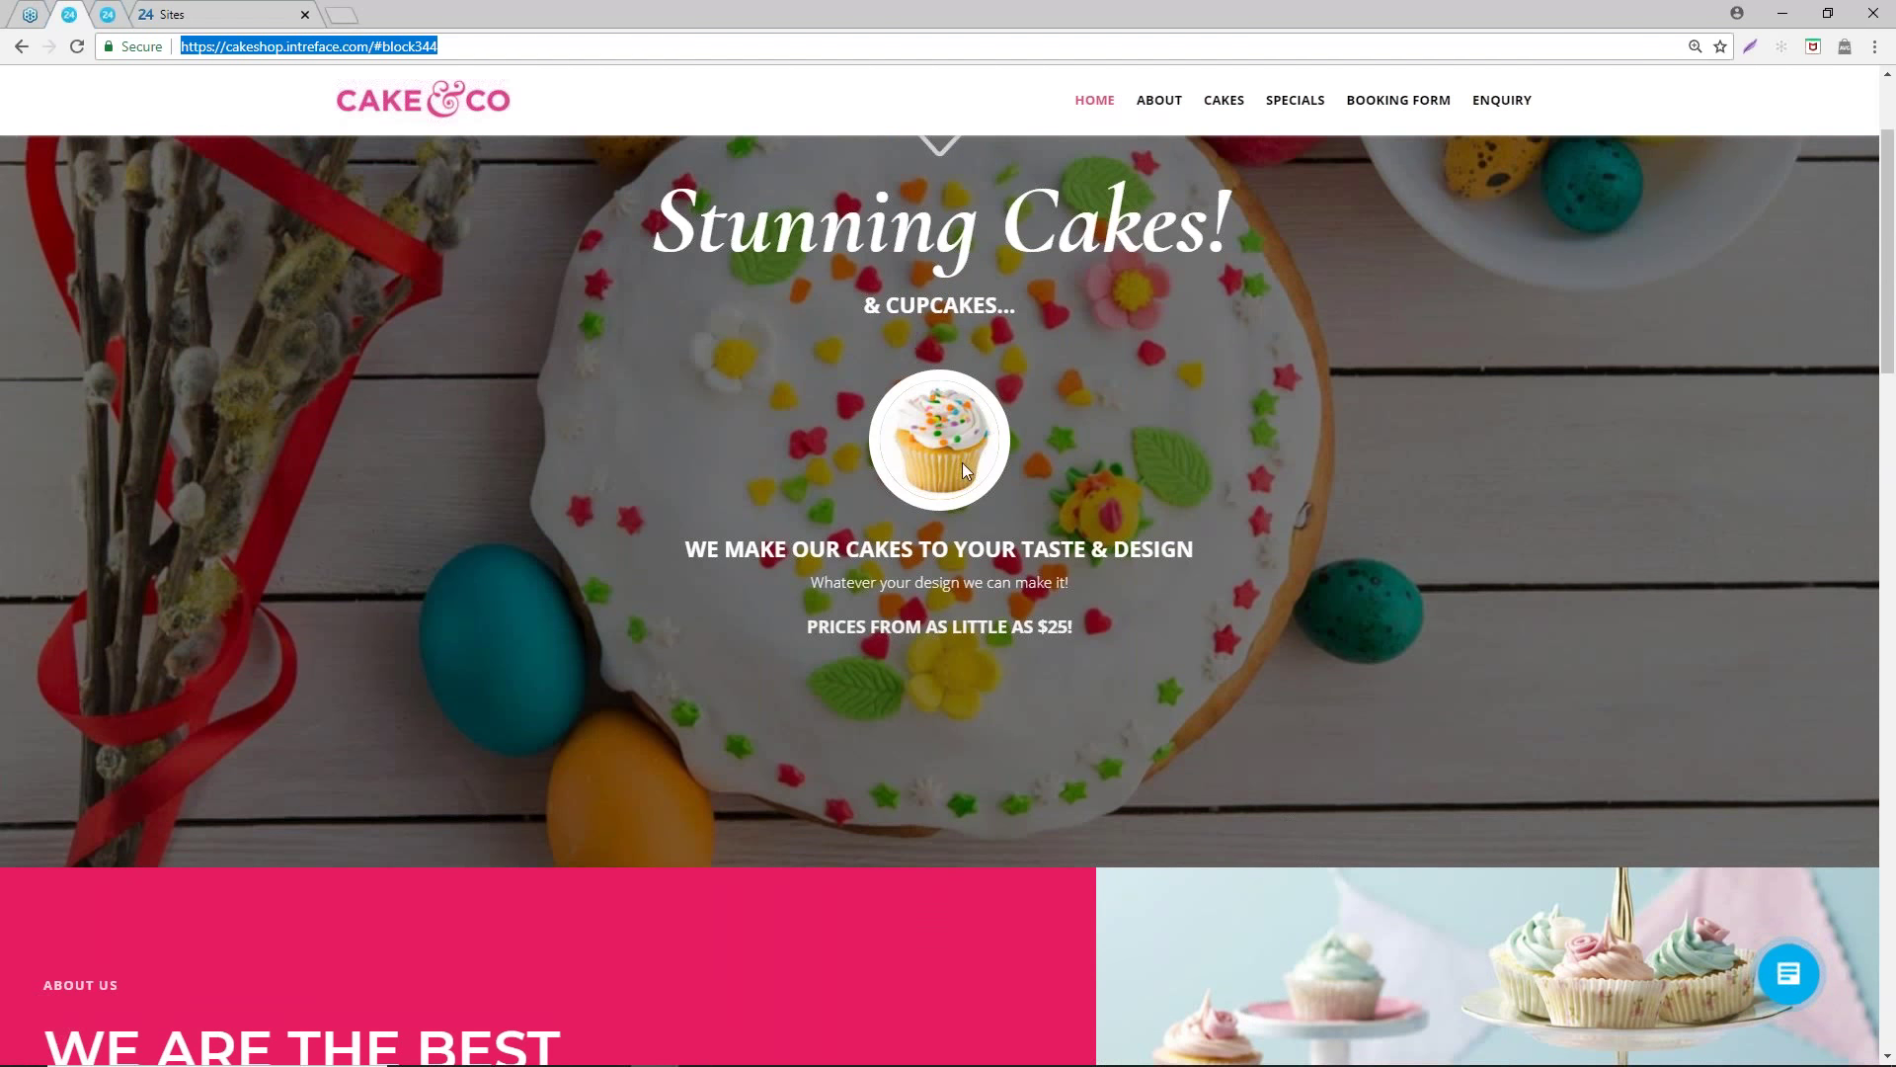
- Open the Enquiry page of the Cake & Co website and examine its form and contact details
scroll(962, 462, "up", 2)
left_click(1508, 113)
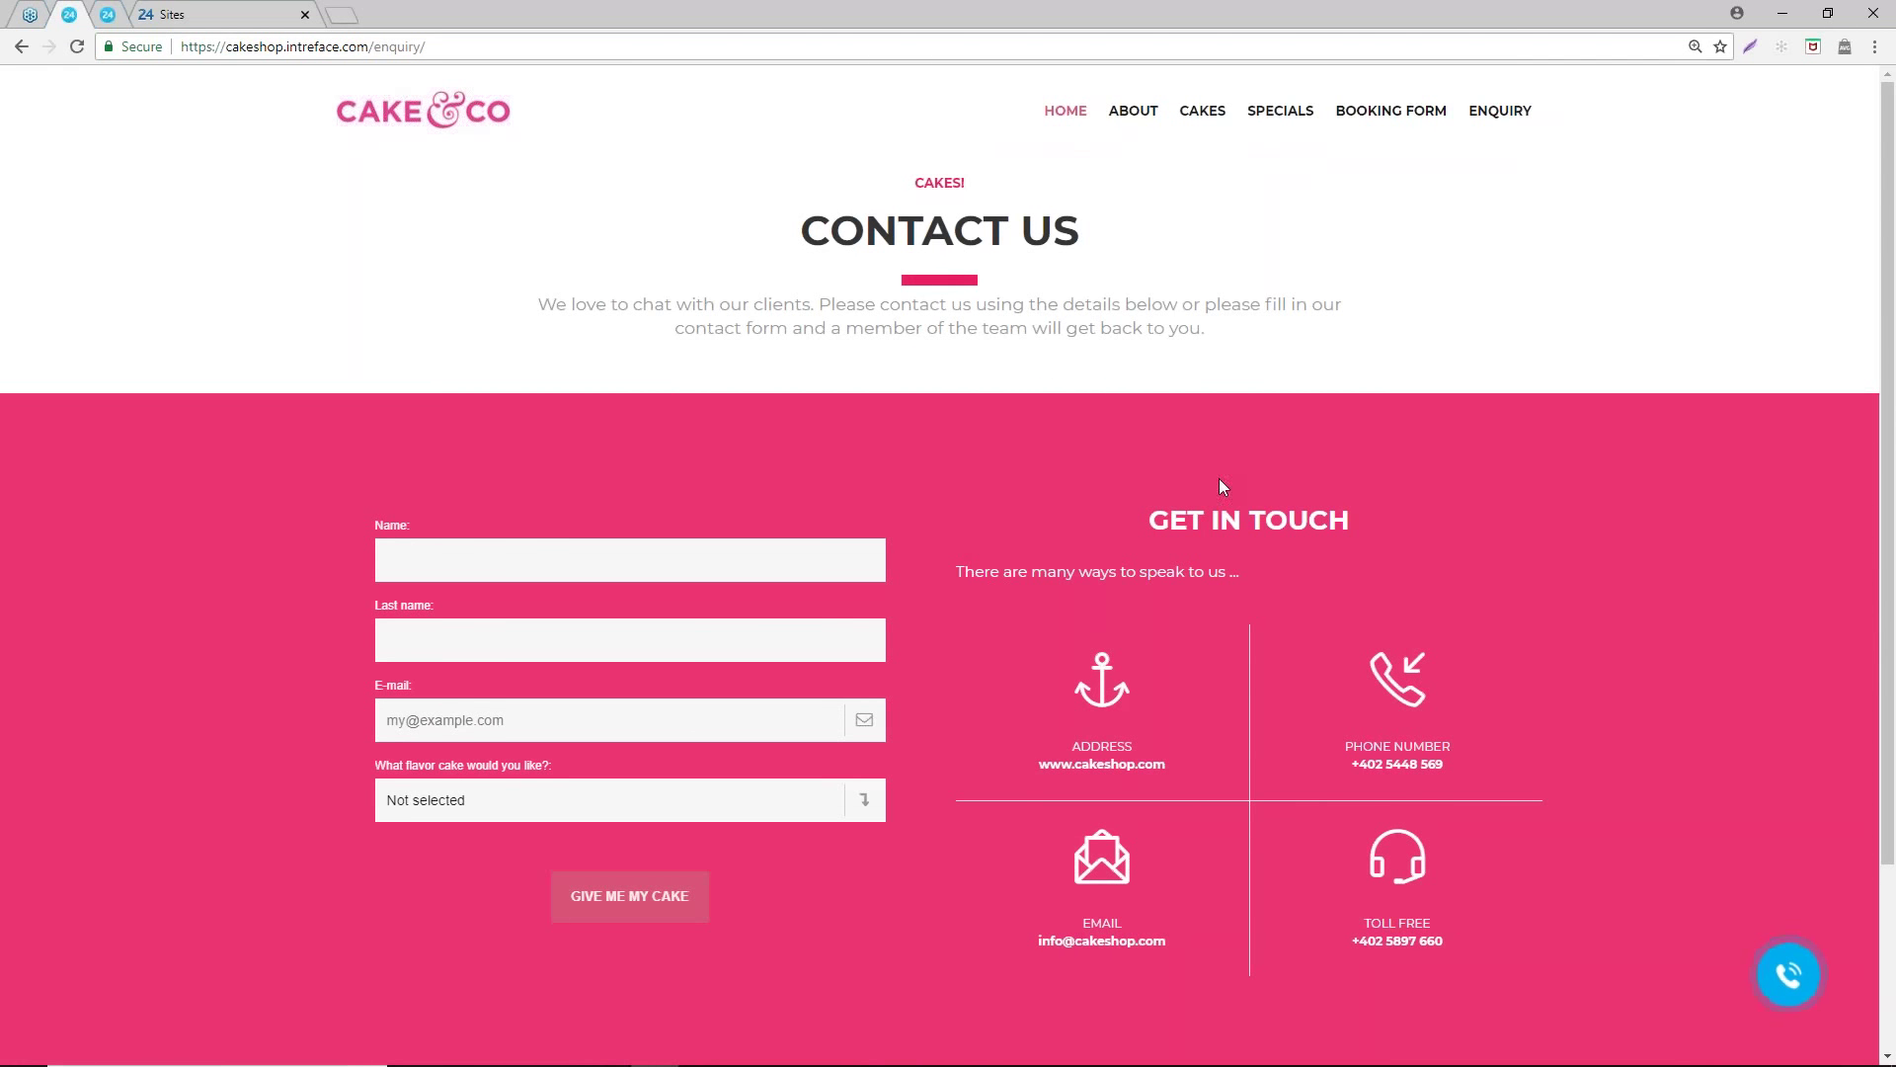
scroll(1078, 283, "down", 1)
scroll(1078, 283, "down", 2)
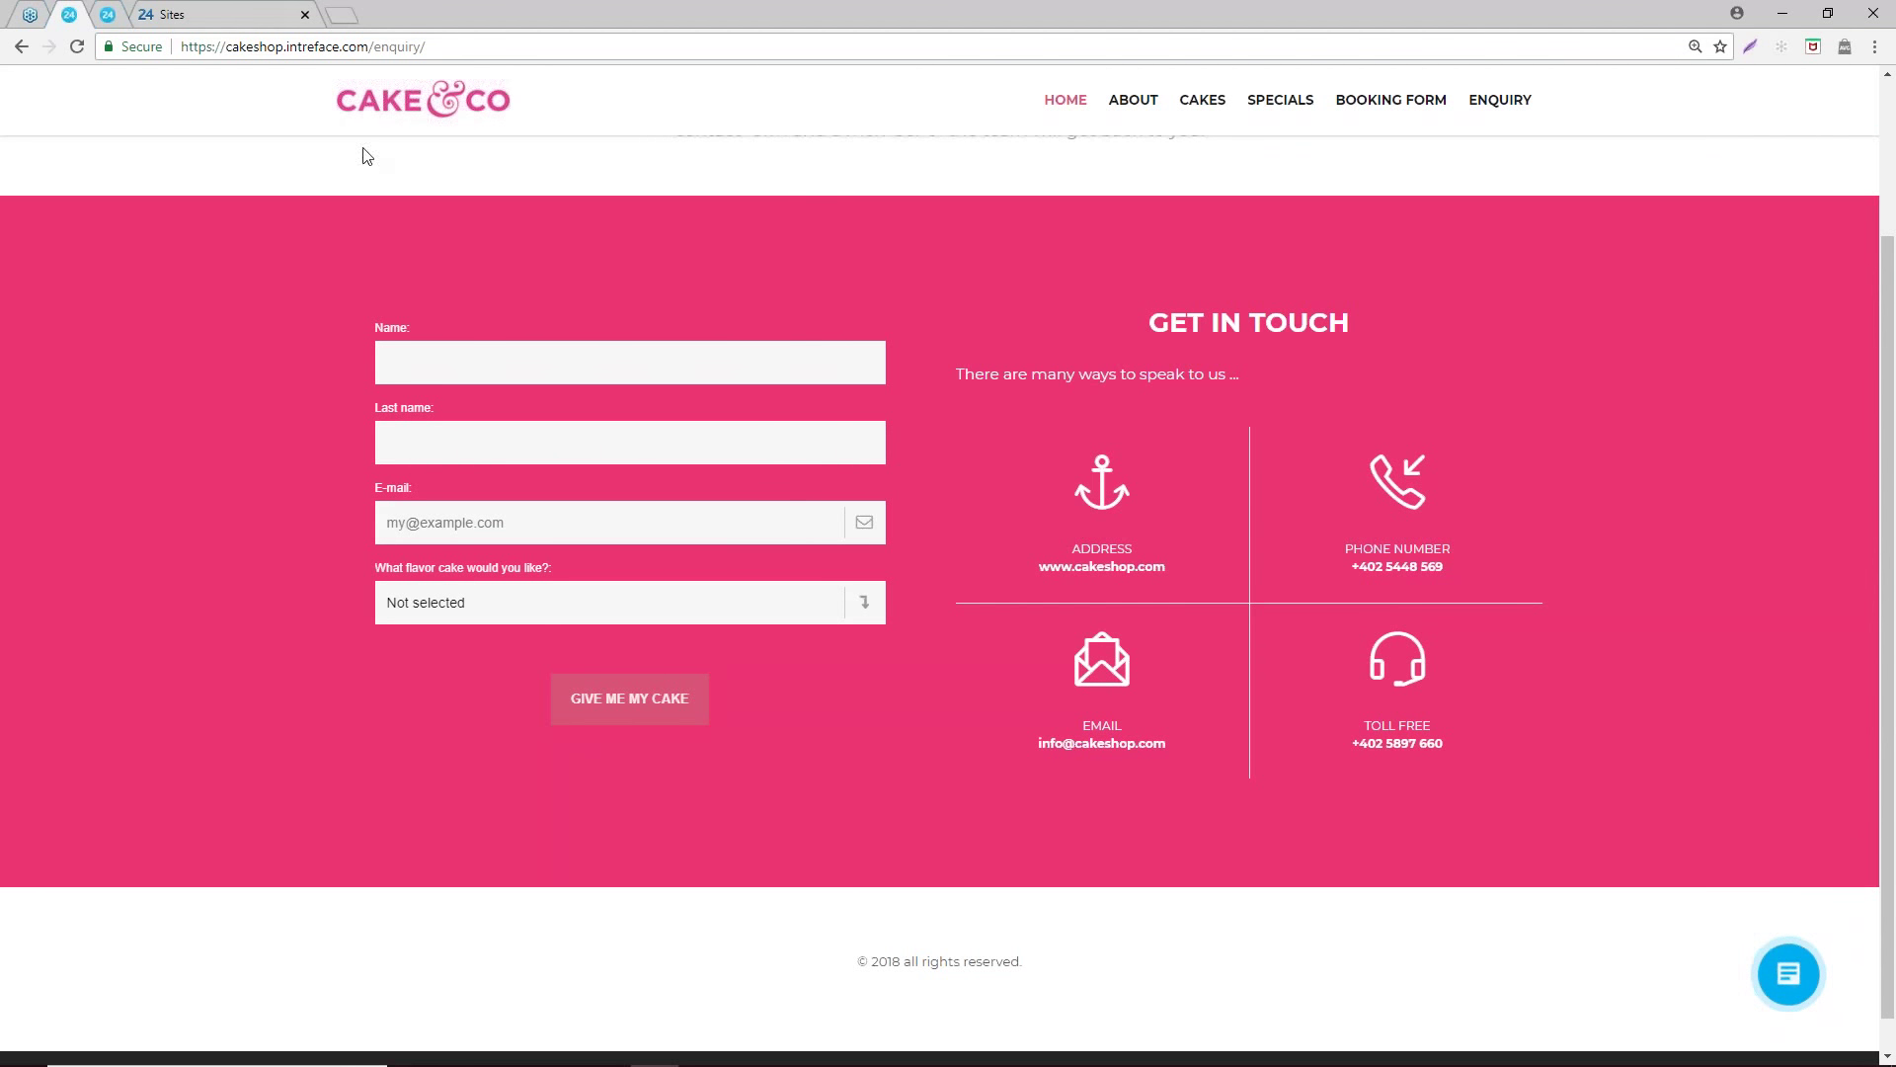
- Return to the Sites list, open the Cake Shop site and bring up The Cake Shop page's editor in a separate tab
left_click(212, 23)
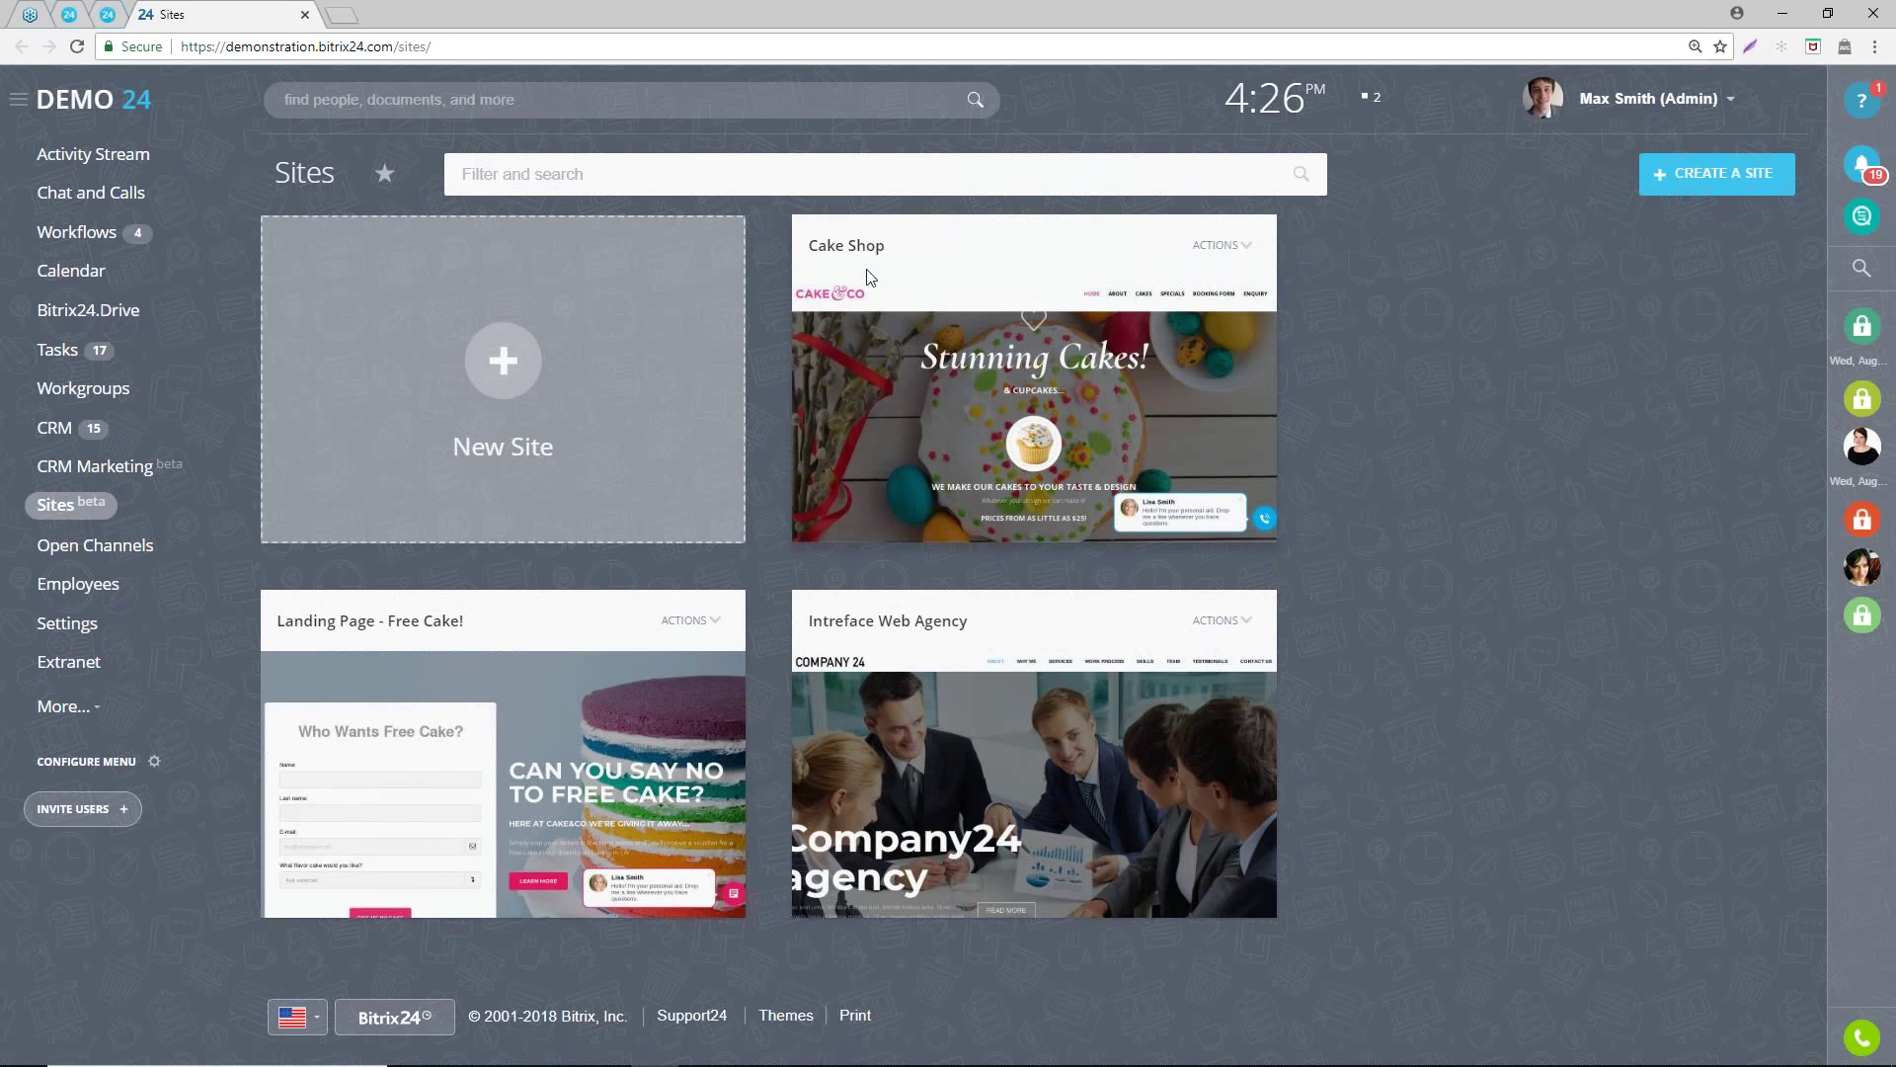
left_click(968, 372)
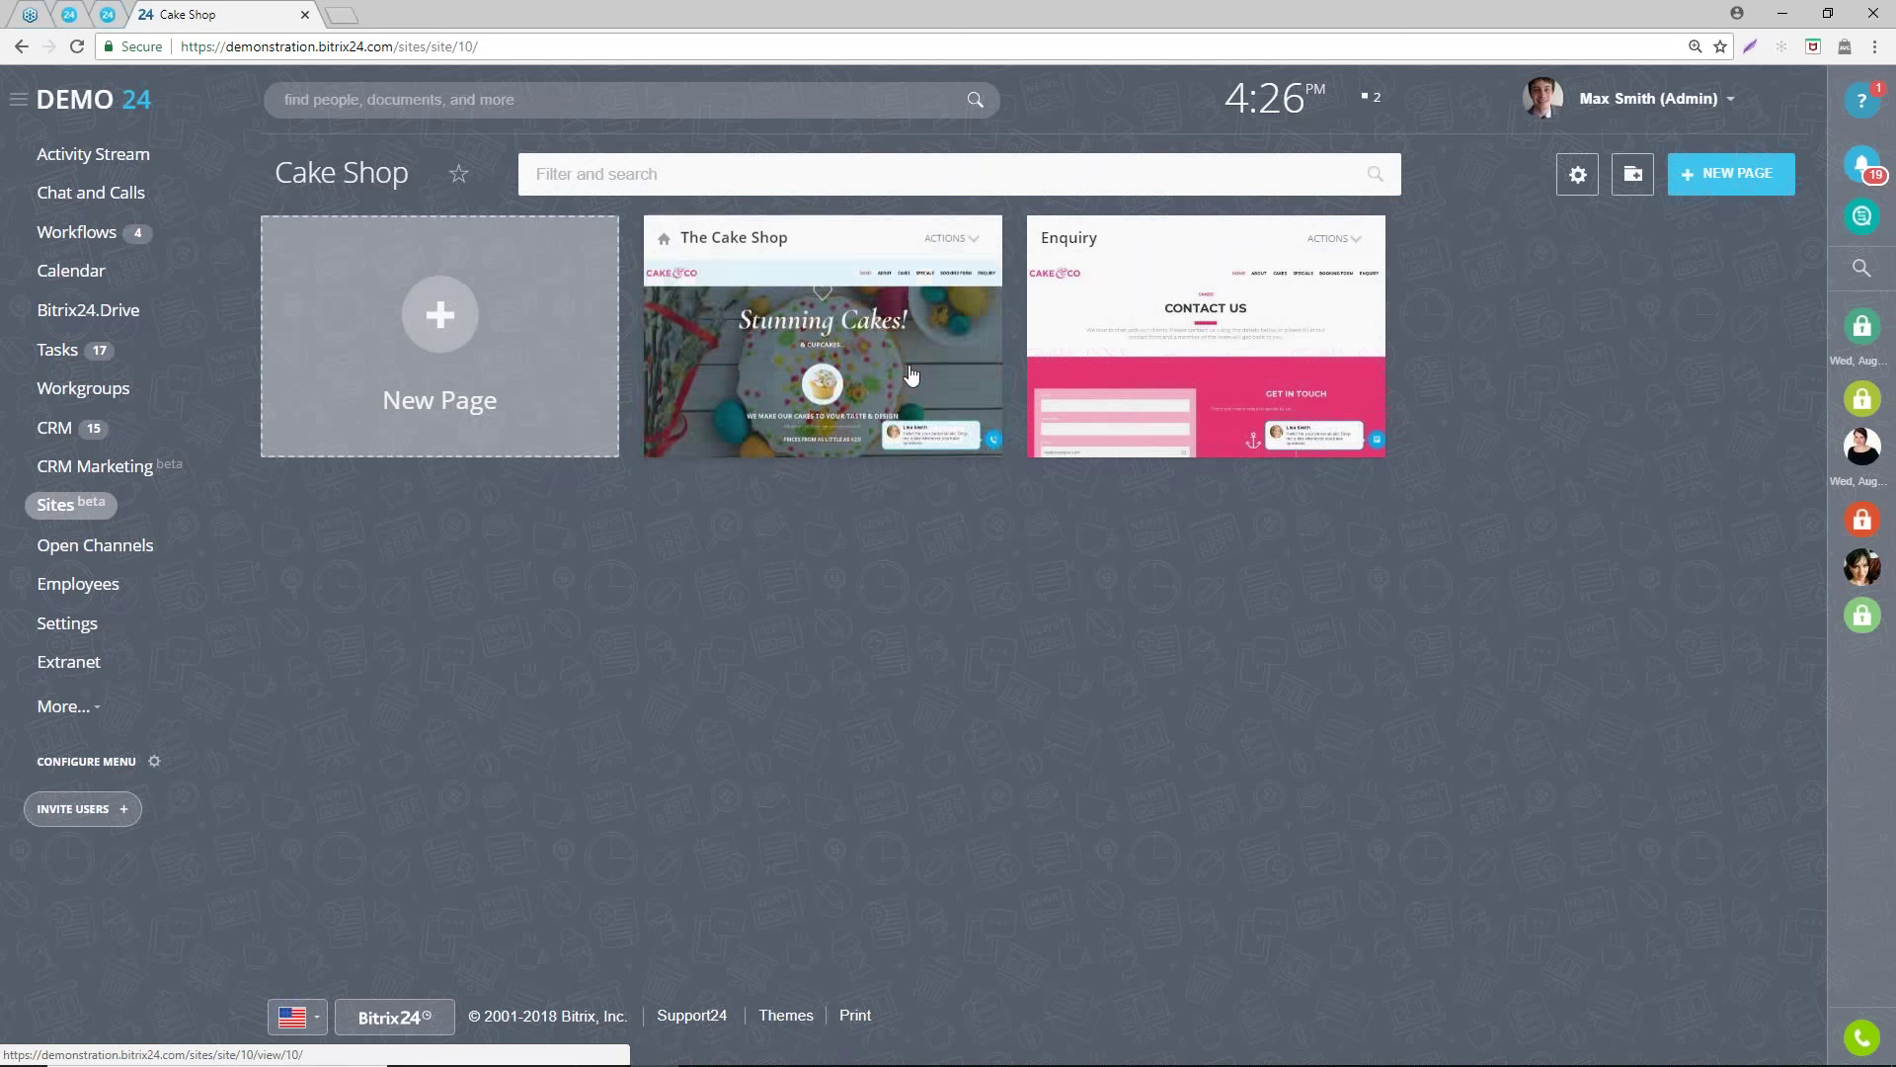
middle_click(855, 348)
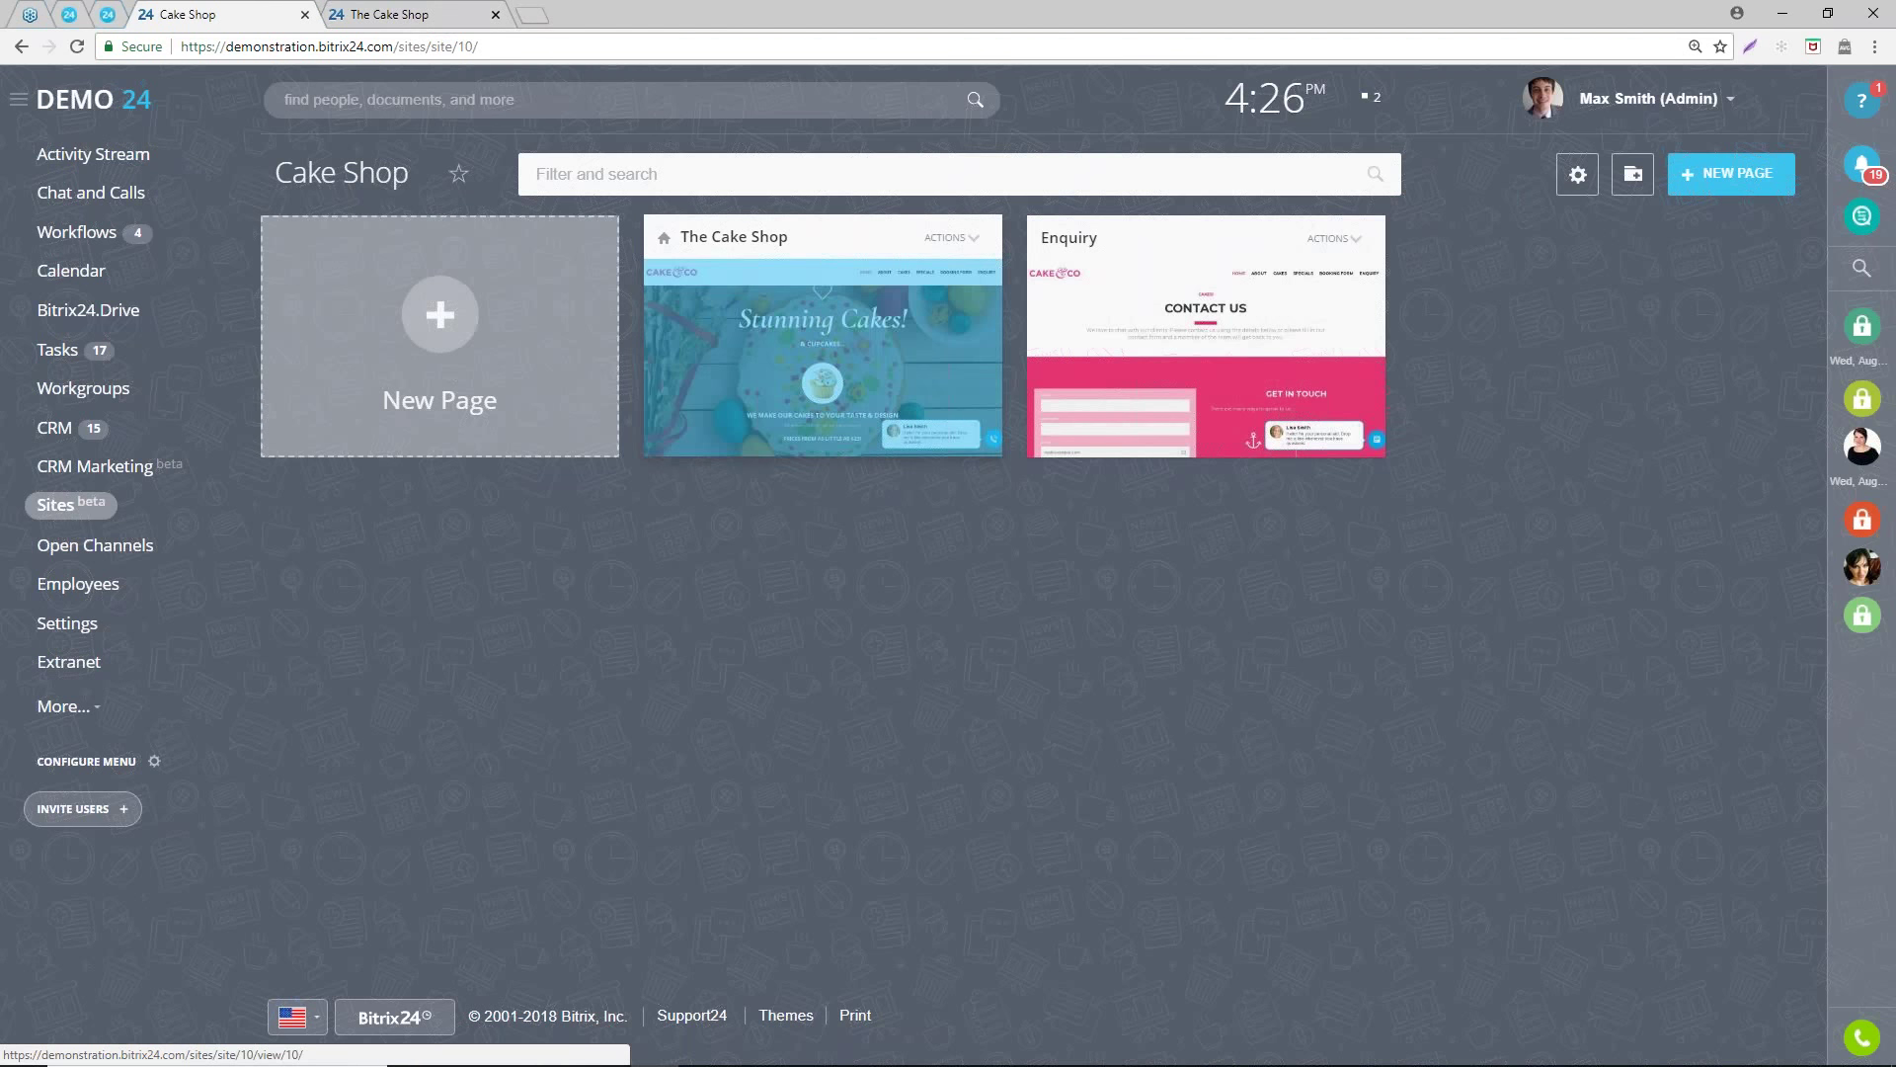
left_click(417, 15)
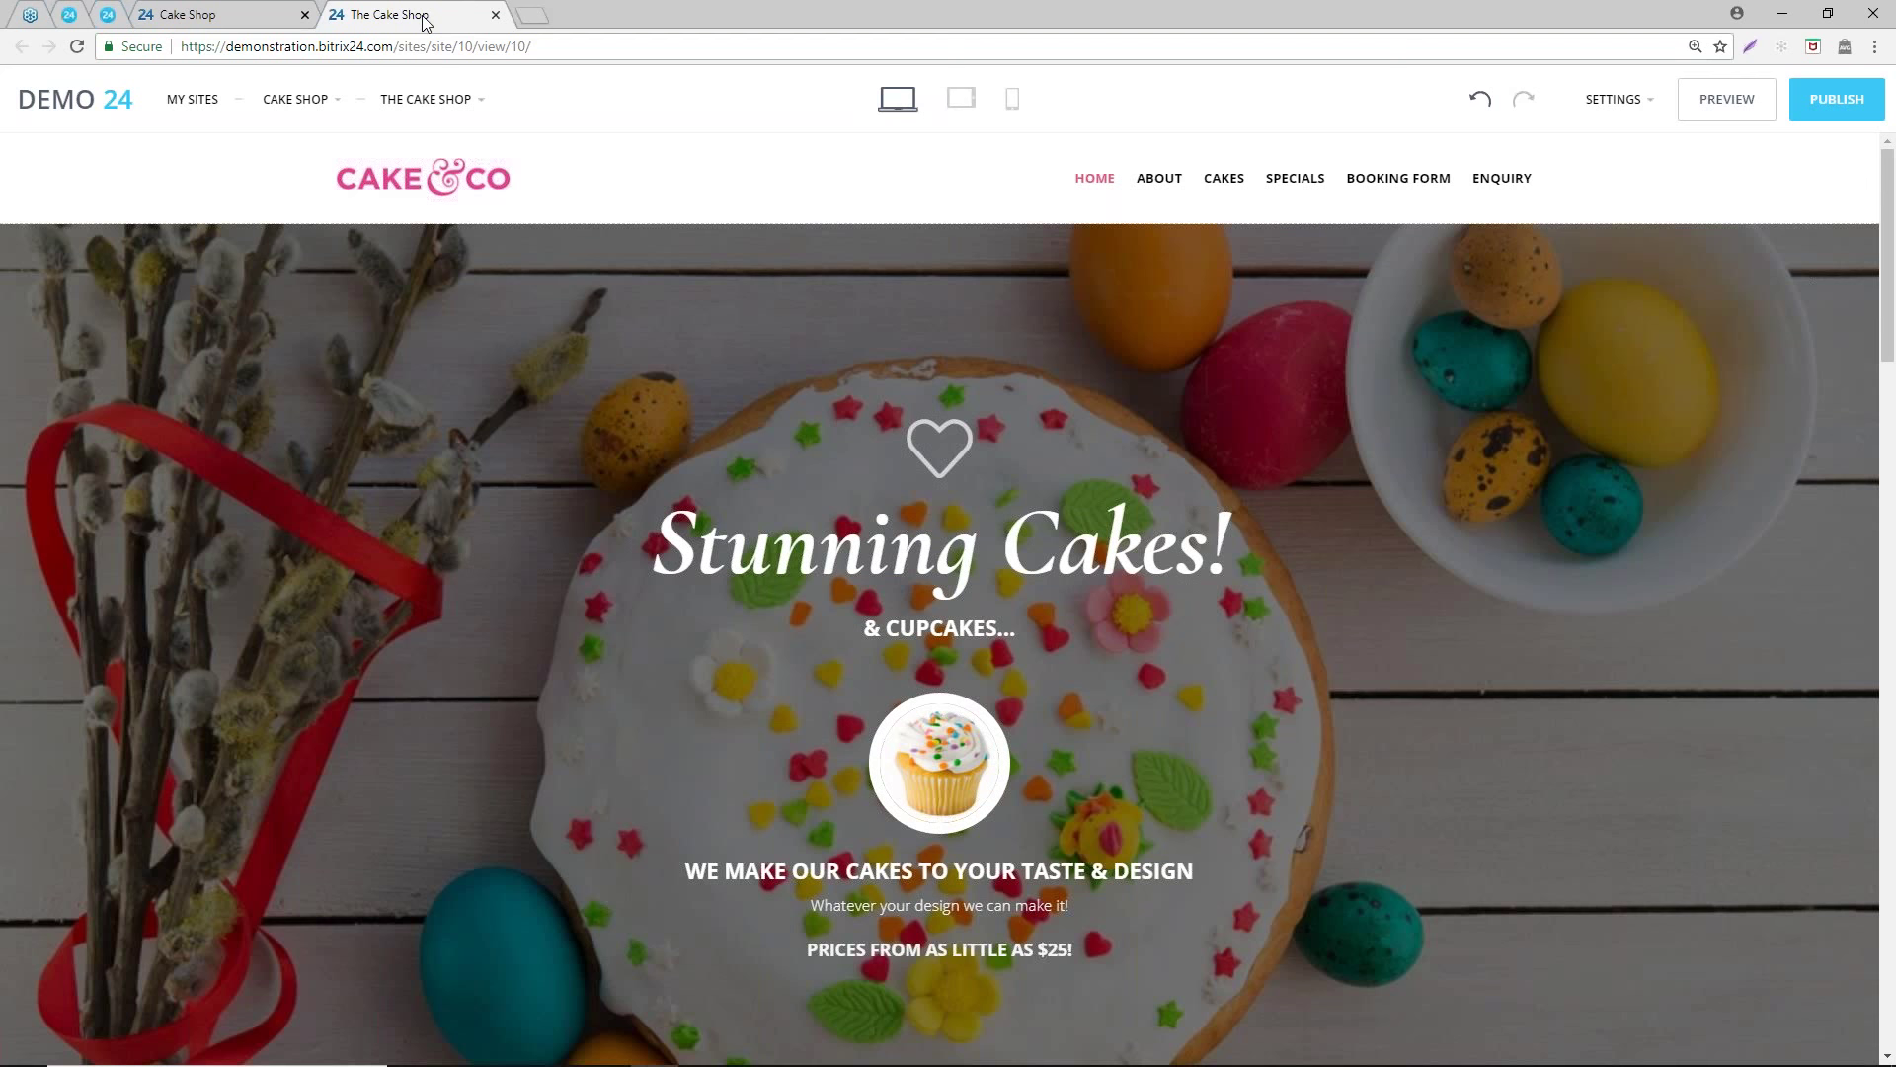
mouse_move(1546, 238)
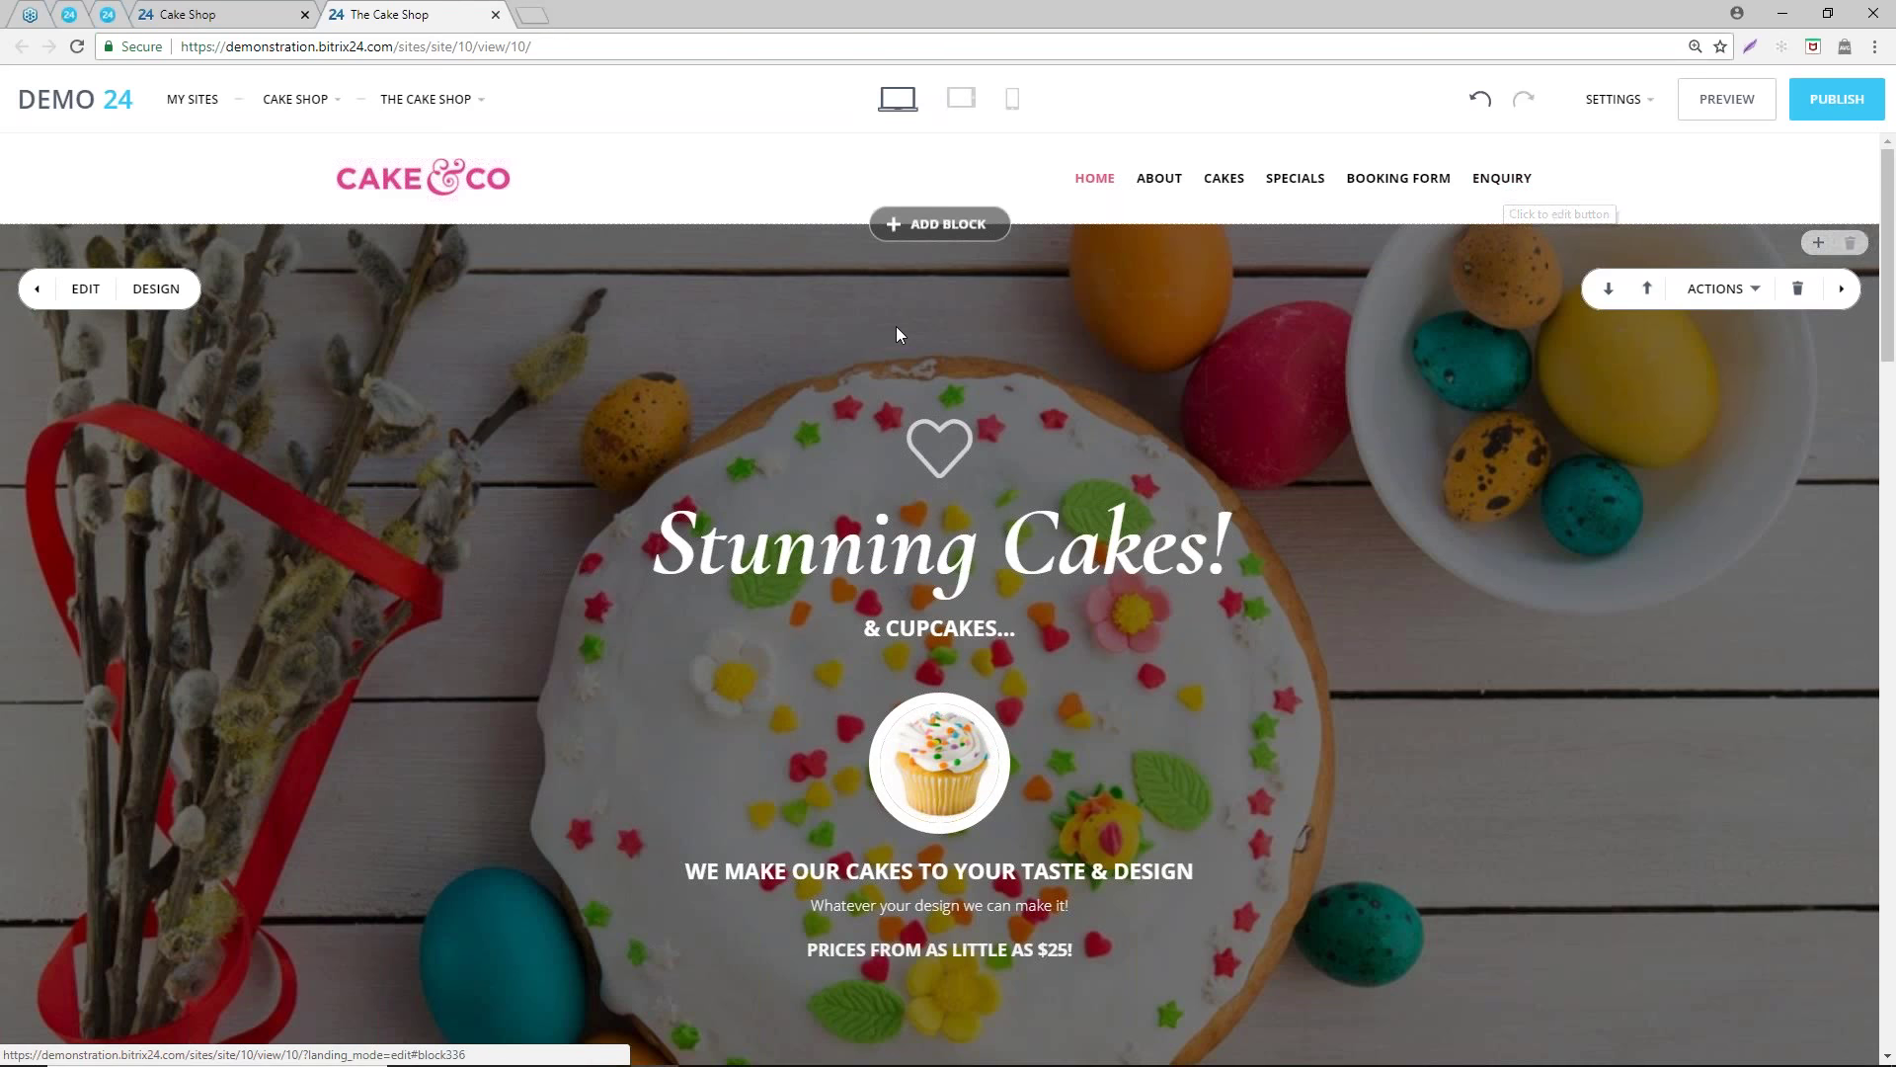
- Add the CRM form block "Form with text on the left on a dark background" between the gingerbread cookies and the existing Contact Us block
scroll(893, 328, "down", 20)
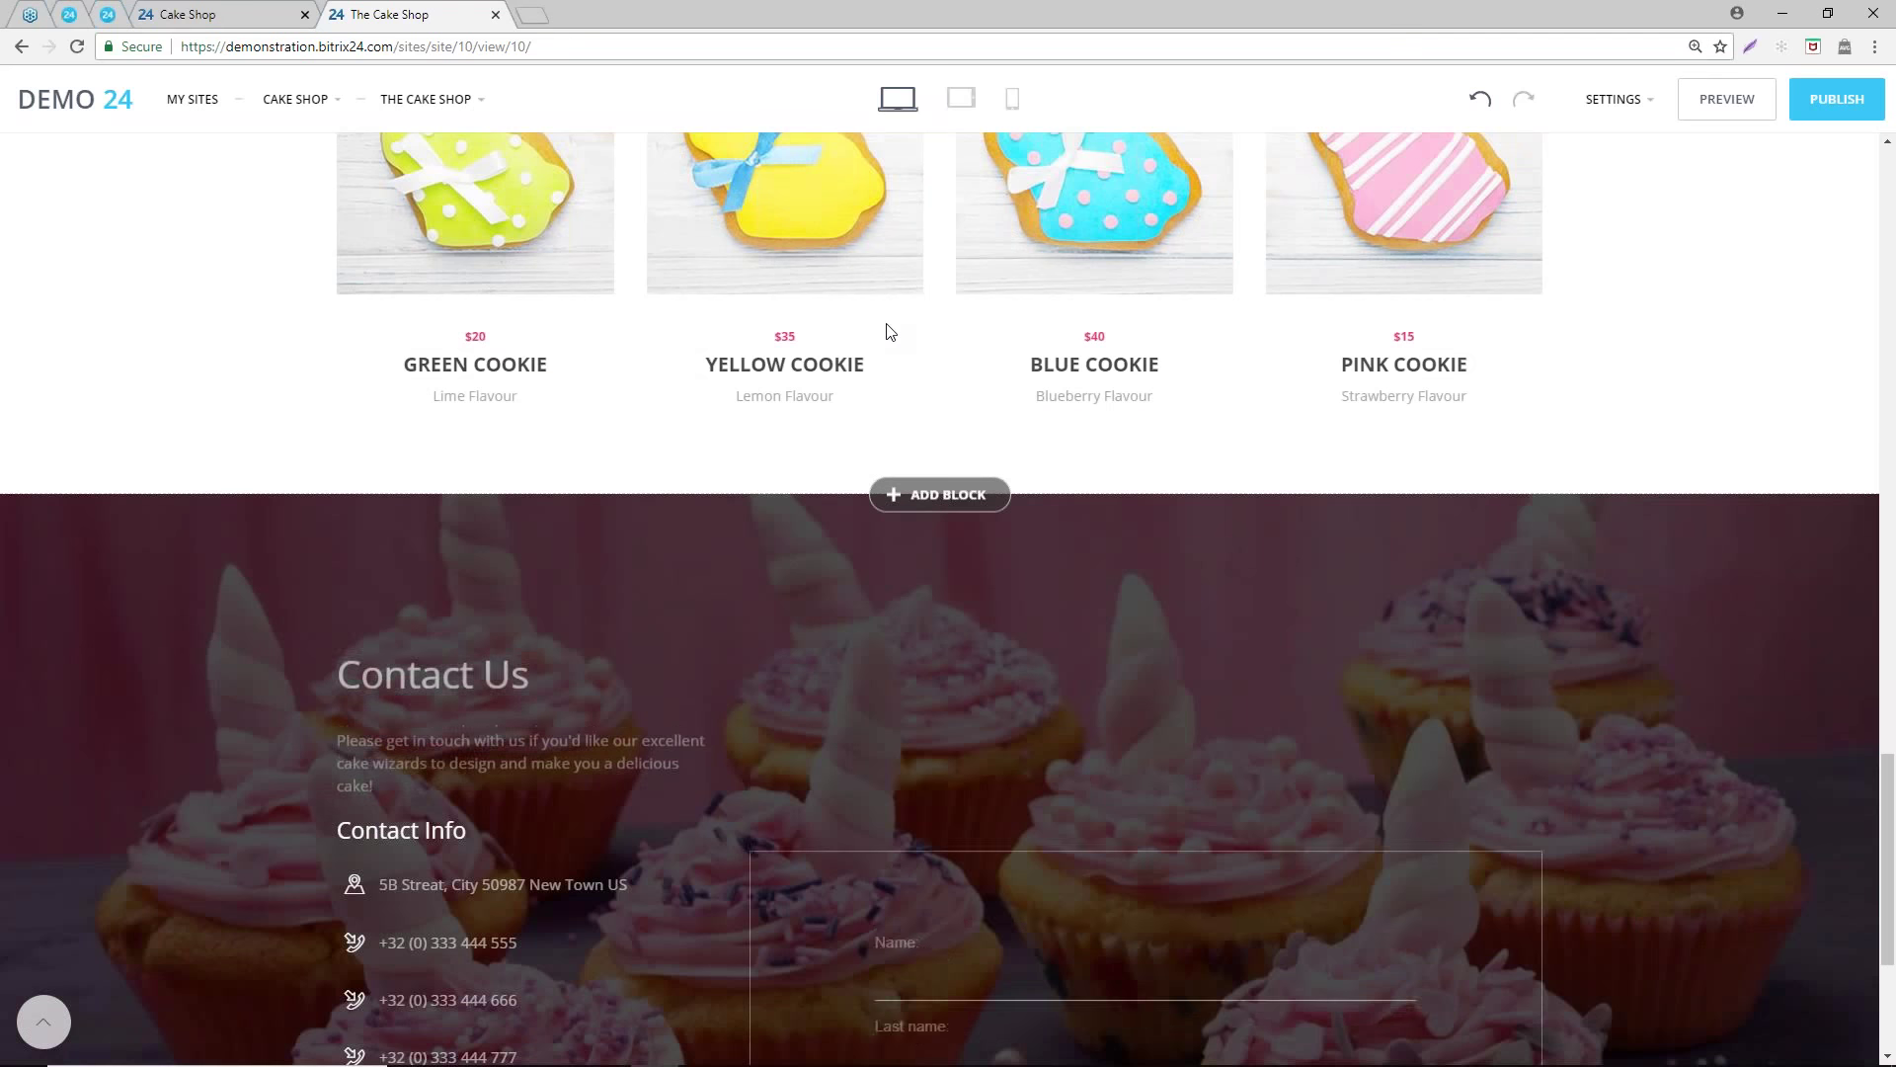
scroll(884, 330, "up", 2)
scroll(885, 331, "down", 1)
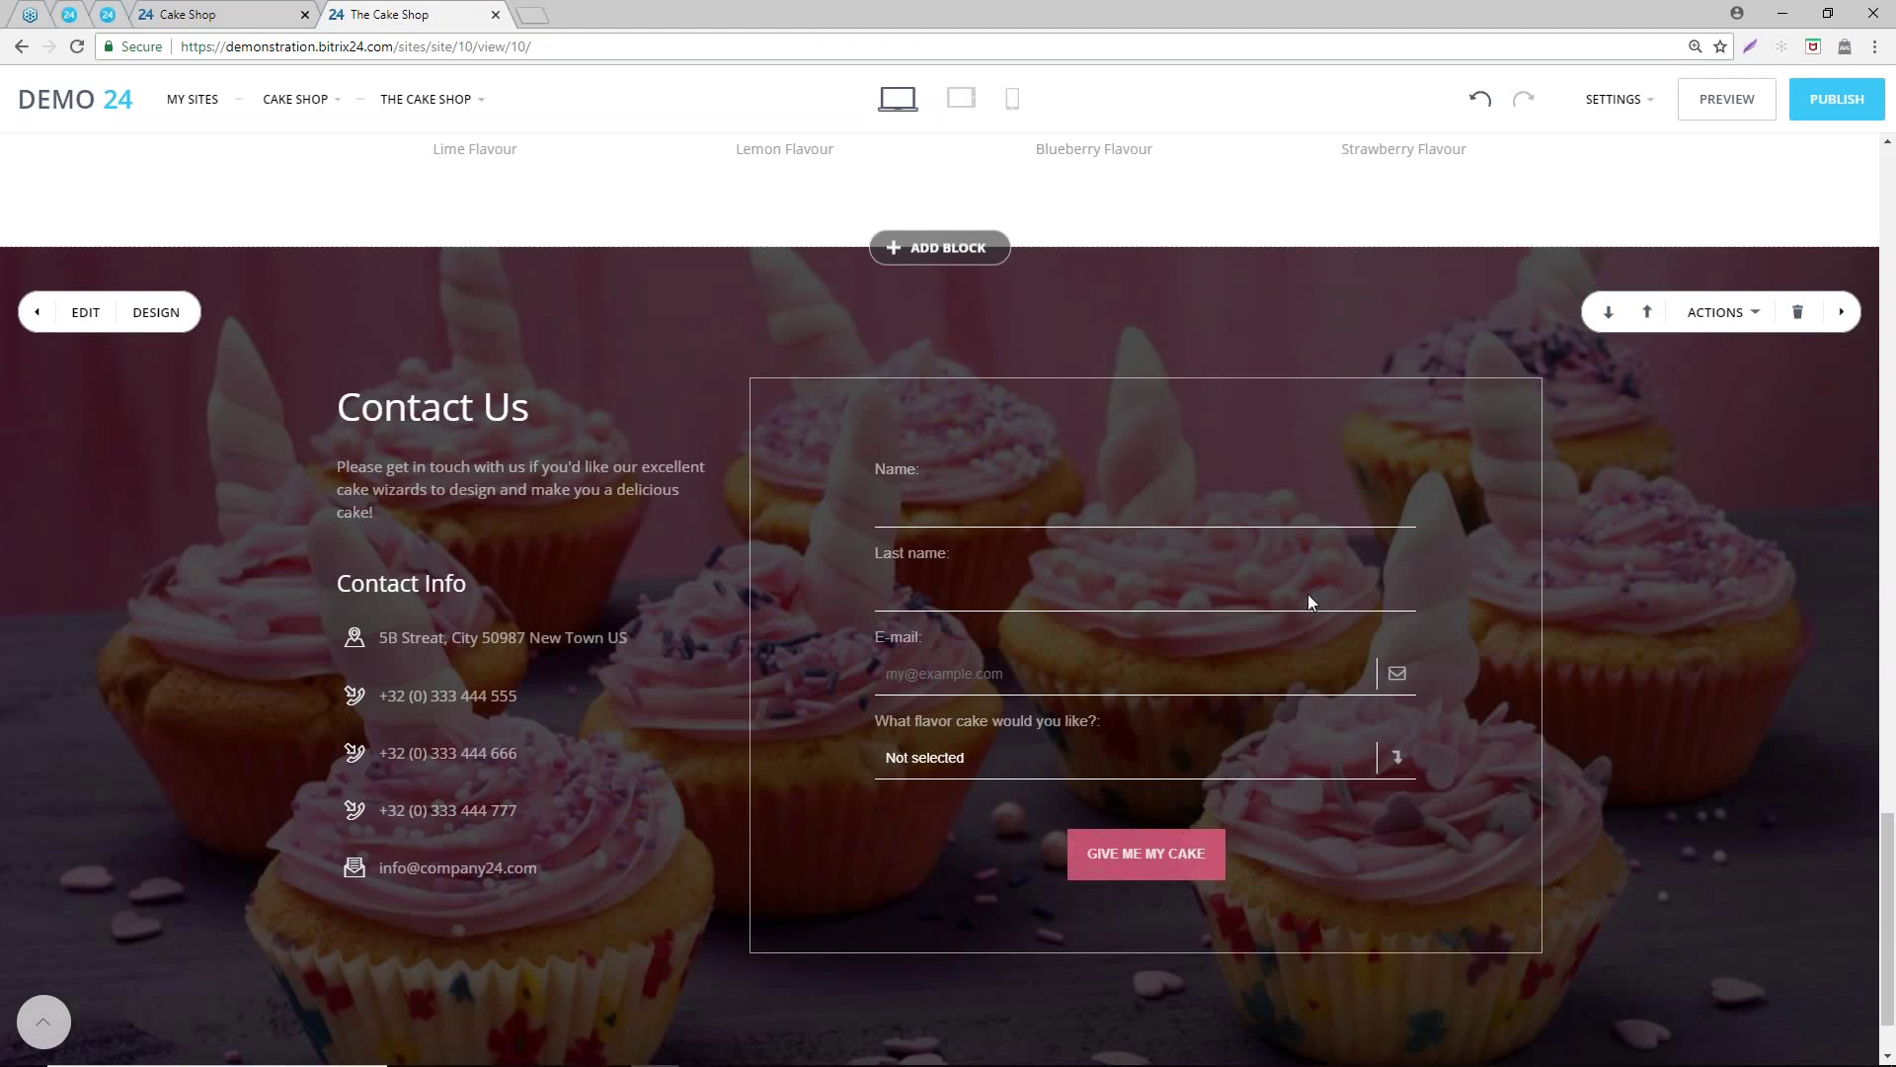
left_click(948, 248)
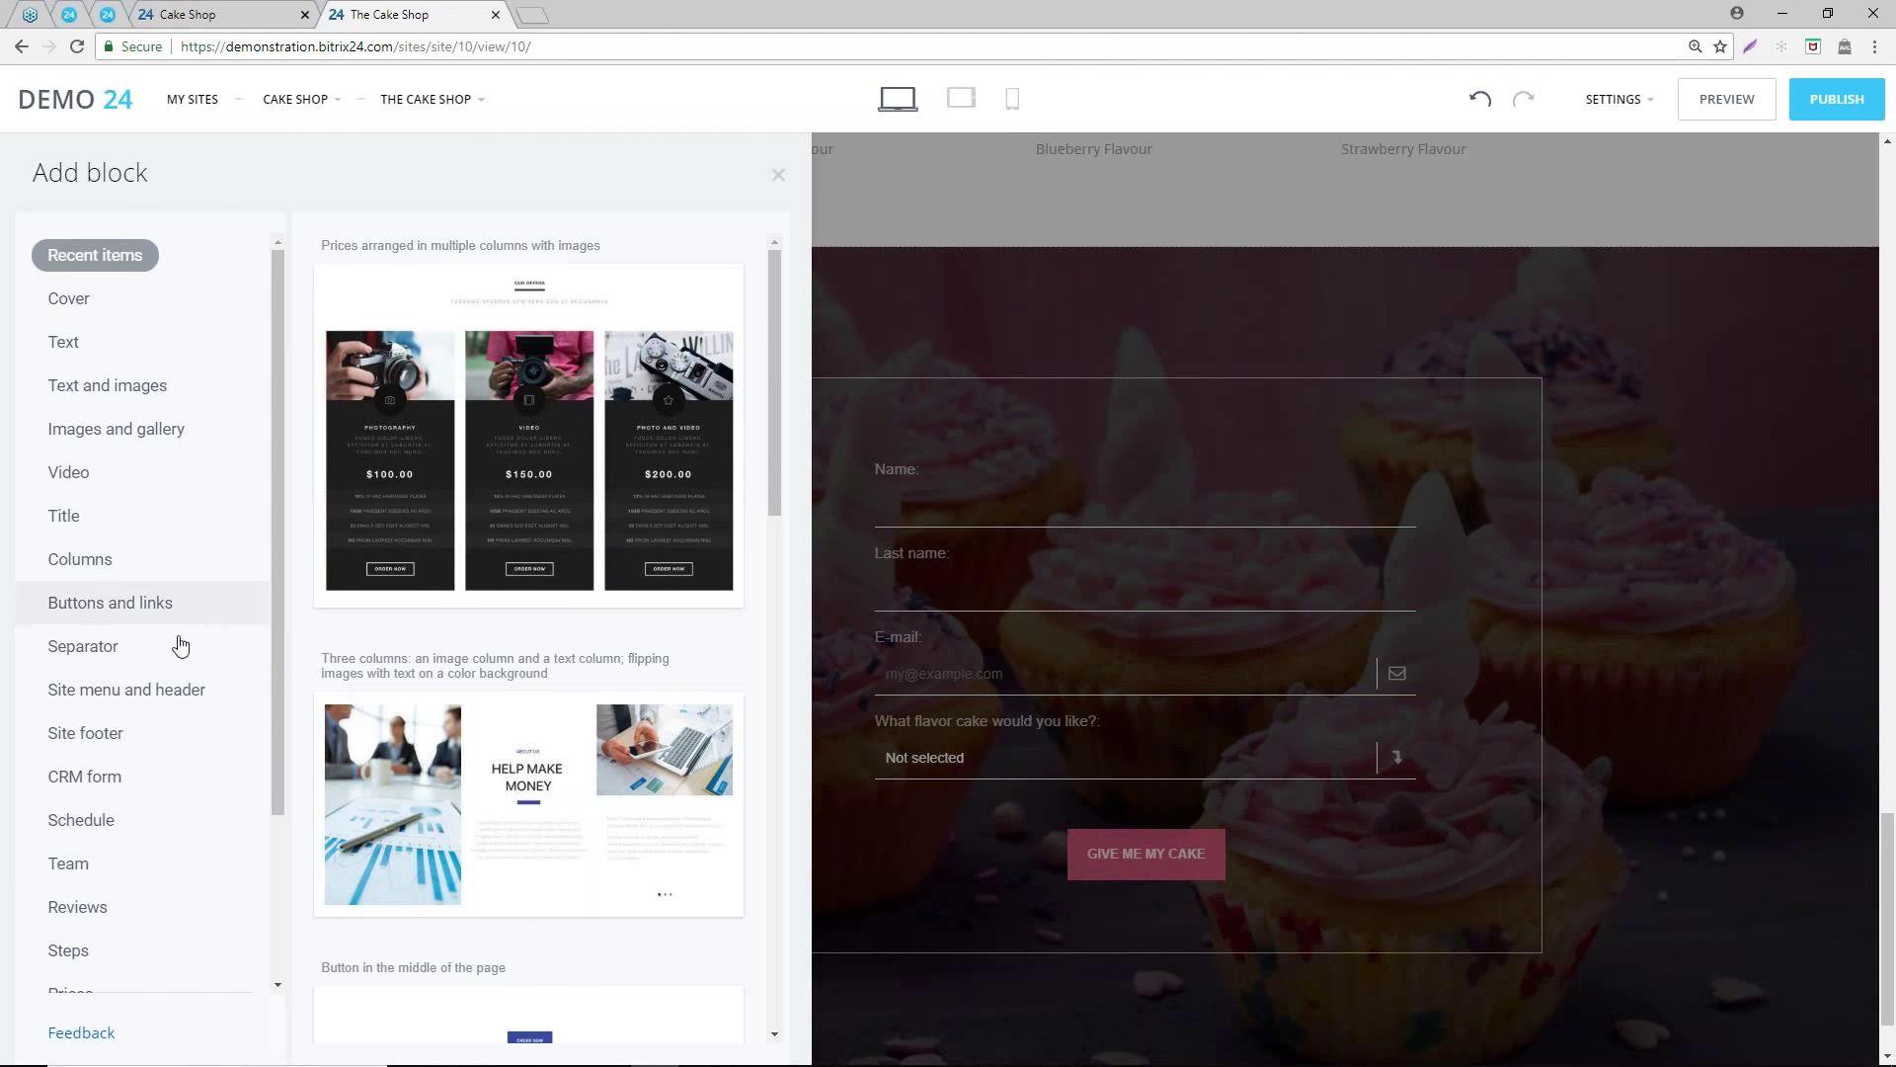
left_click(91, 791)
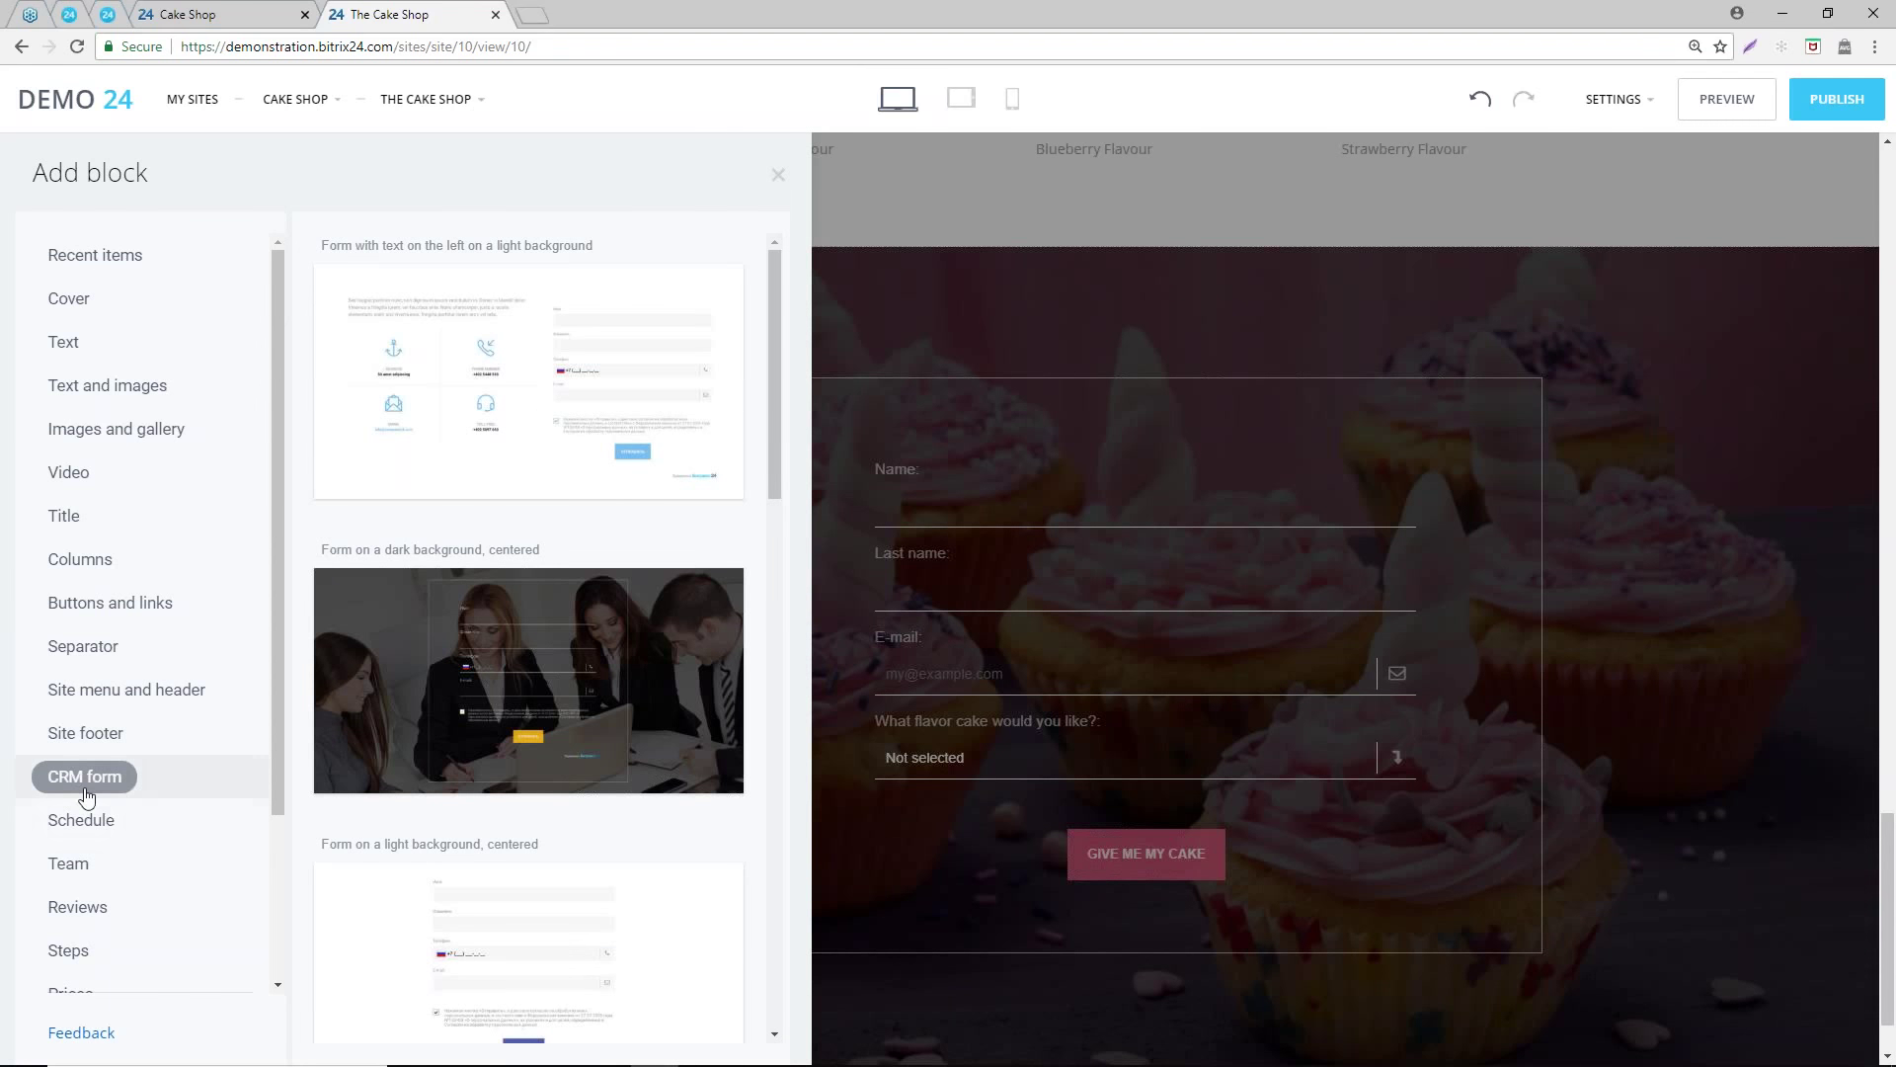
scroll(533, 735, "down", 3)
scroll(556, 739, "down", 2)
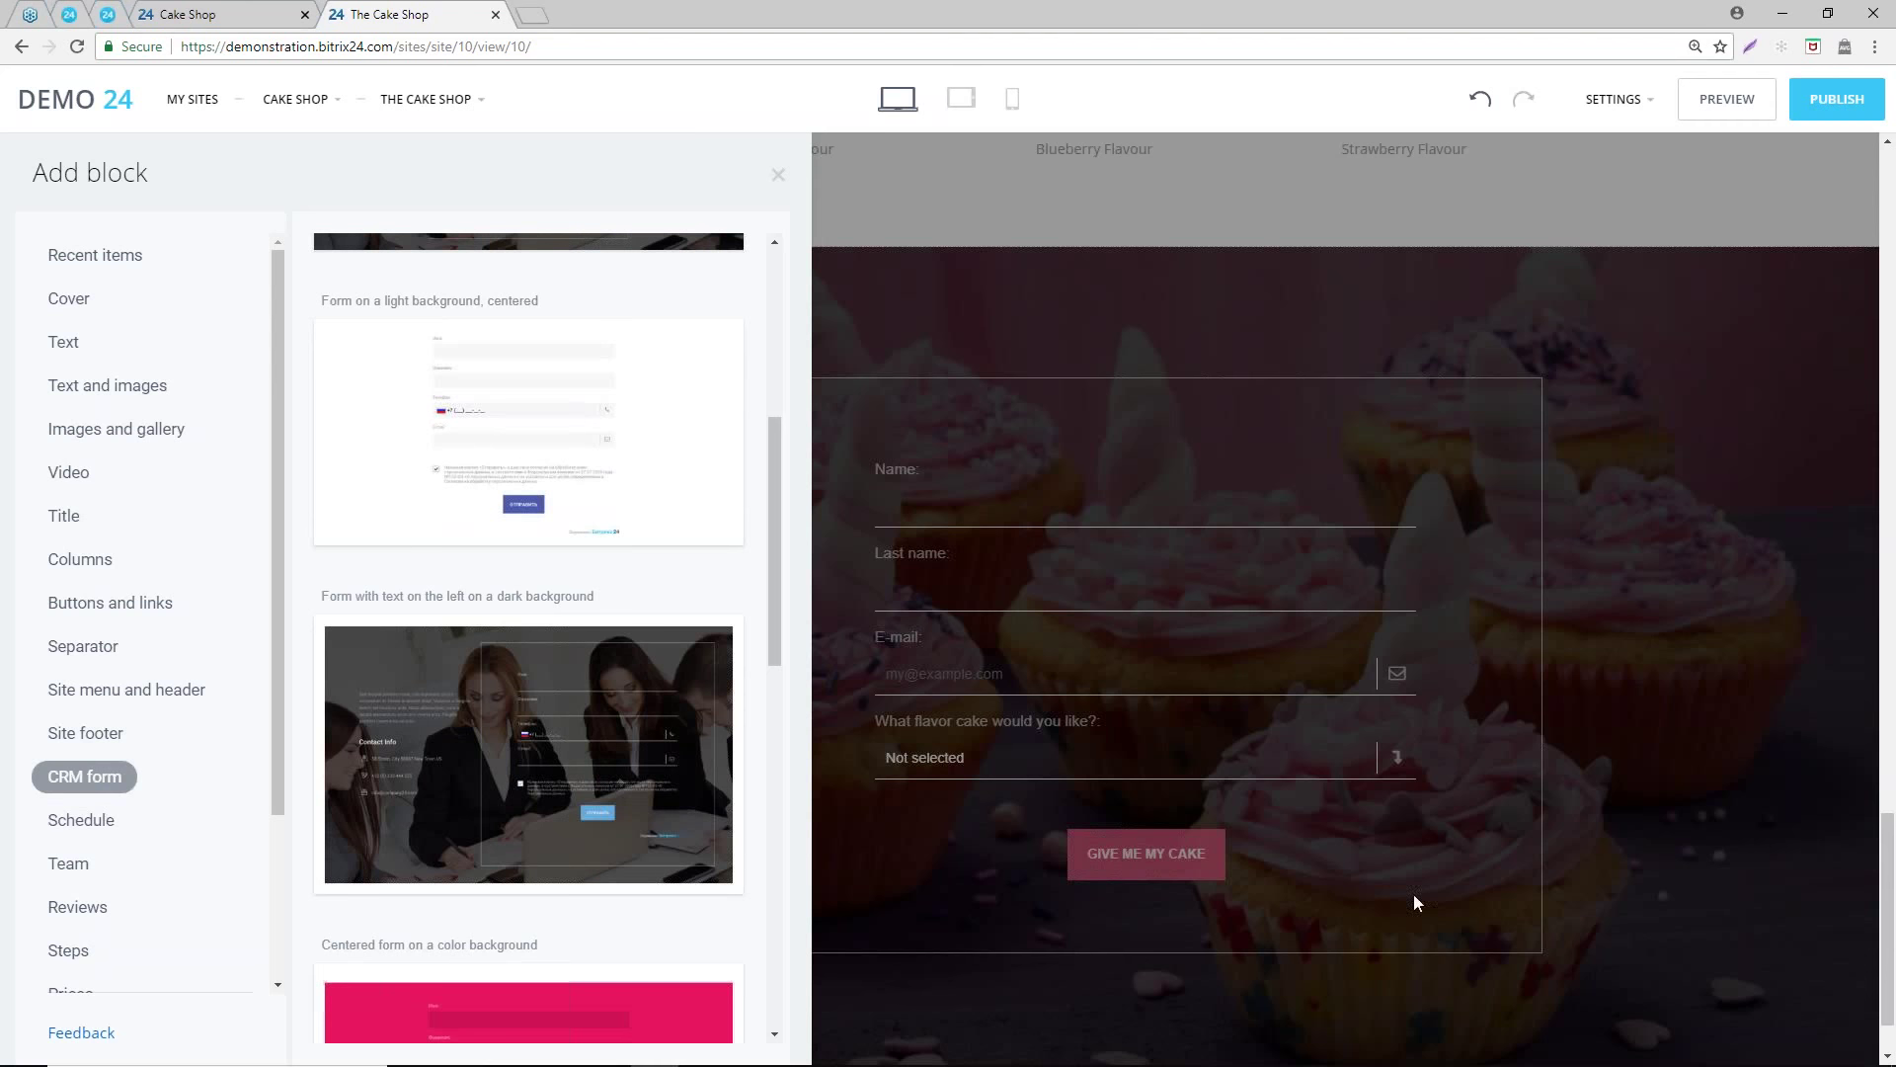
mouse_move(537, 762)
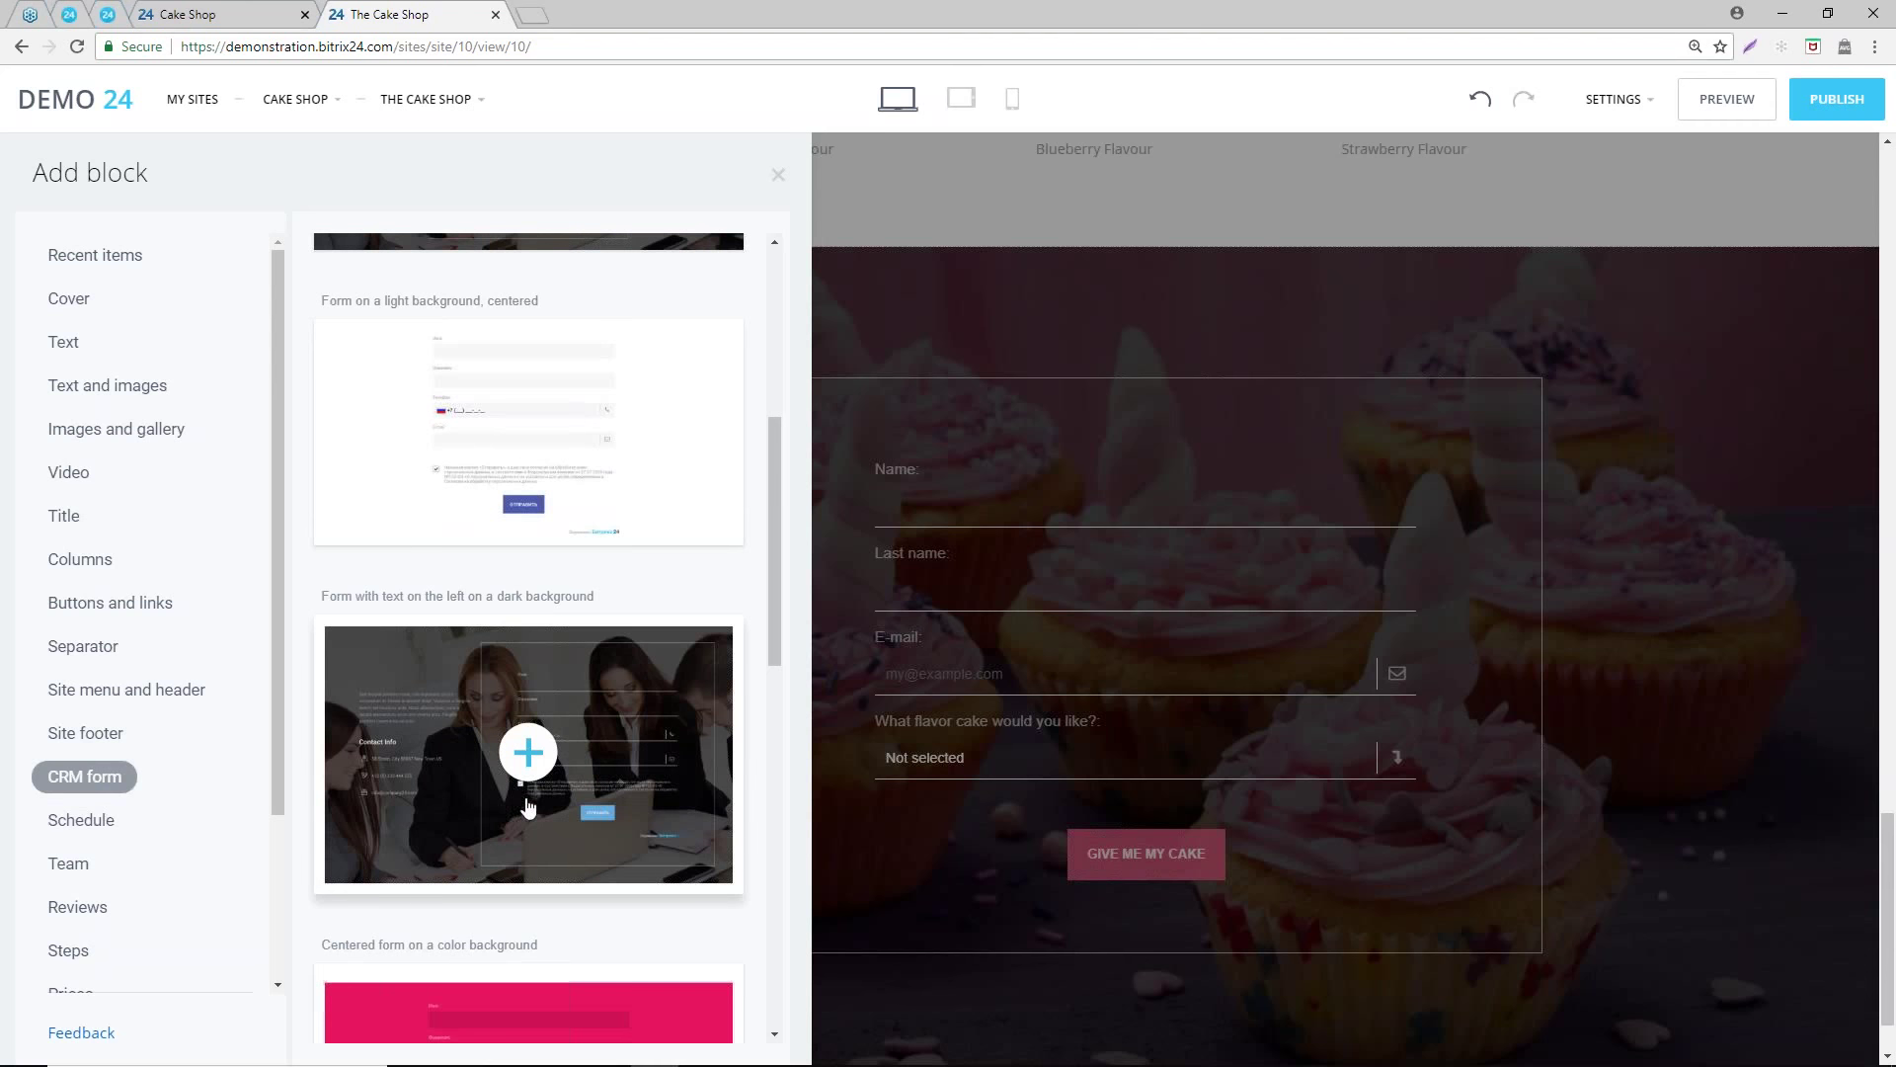
left_click(534, 762)
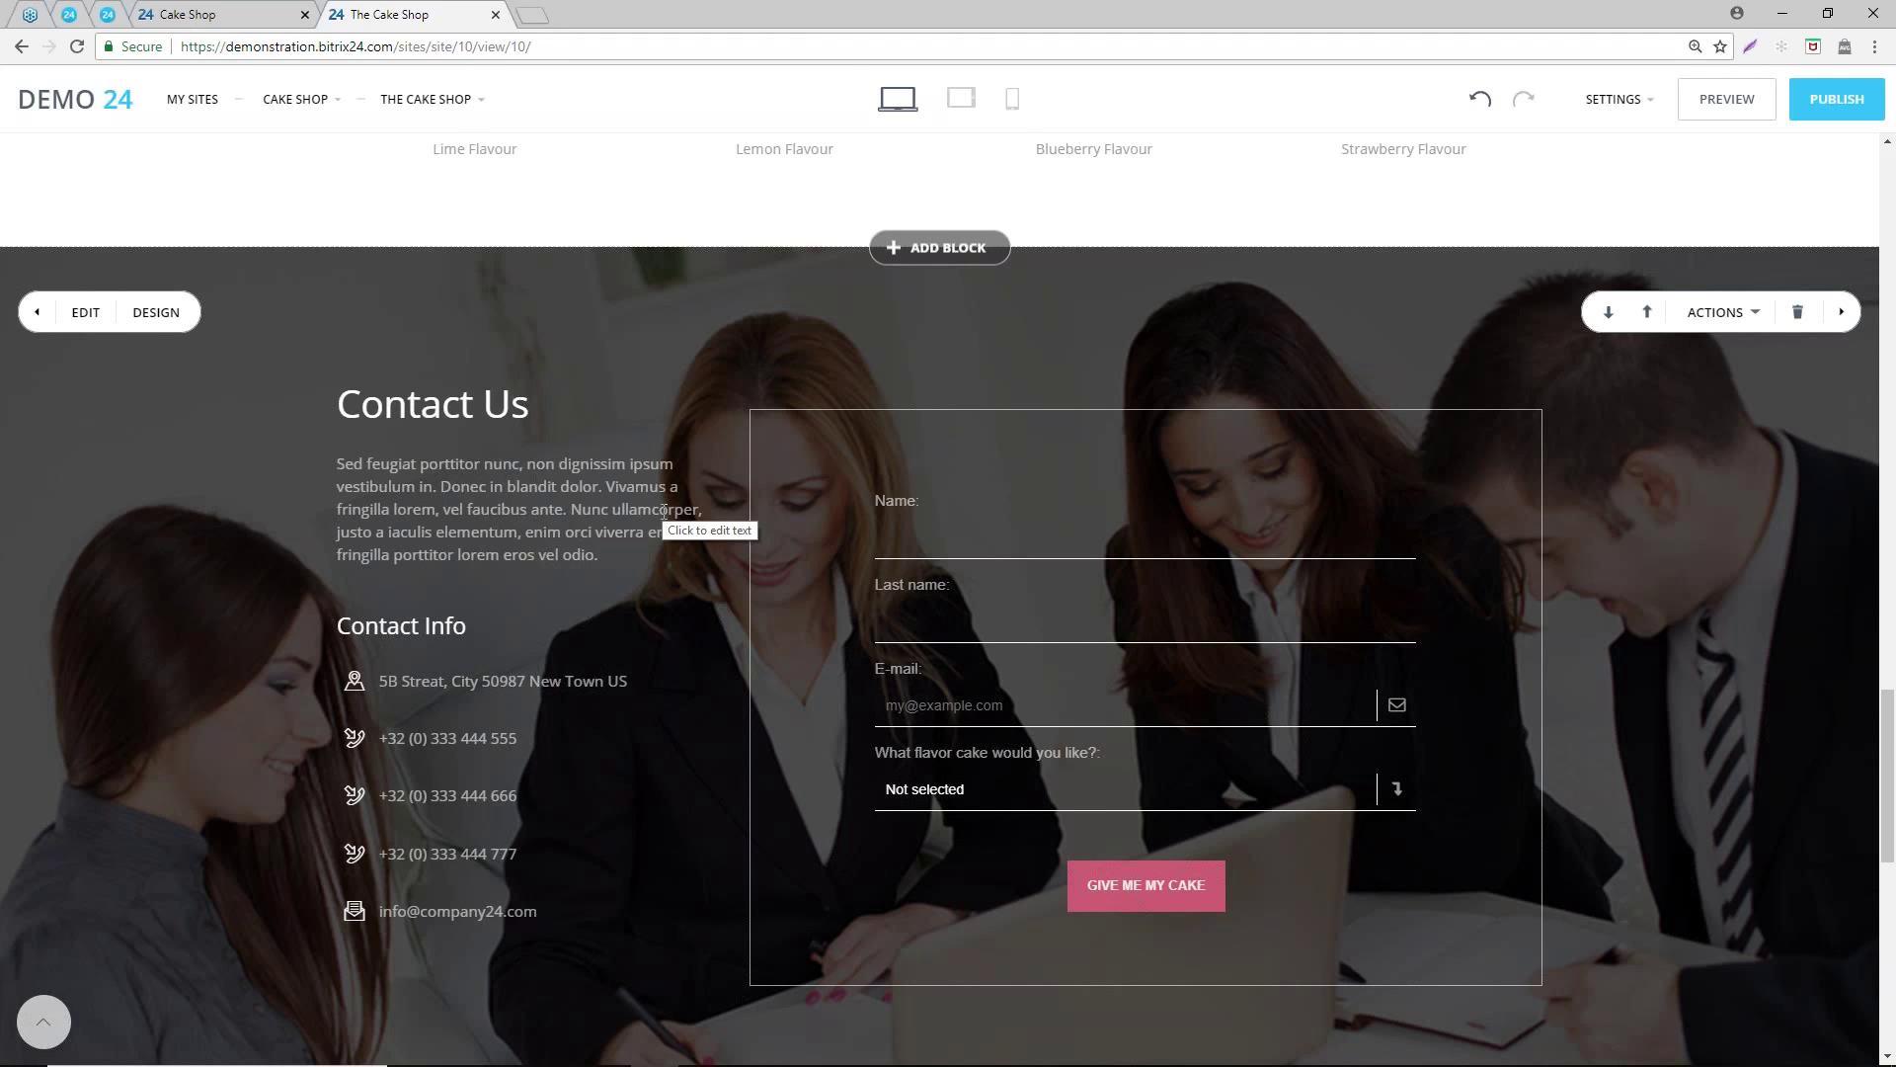
- Inspect the newly added Contact Us form block, view its design settings and close them
scroll(664, 510, "down", 2)
scroll(786, 385, "up", 2)
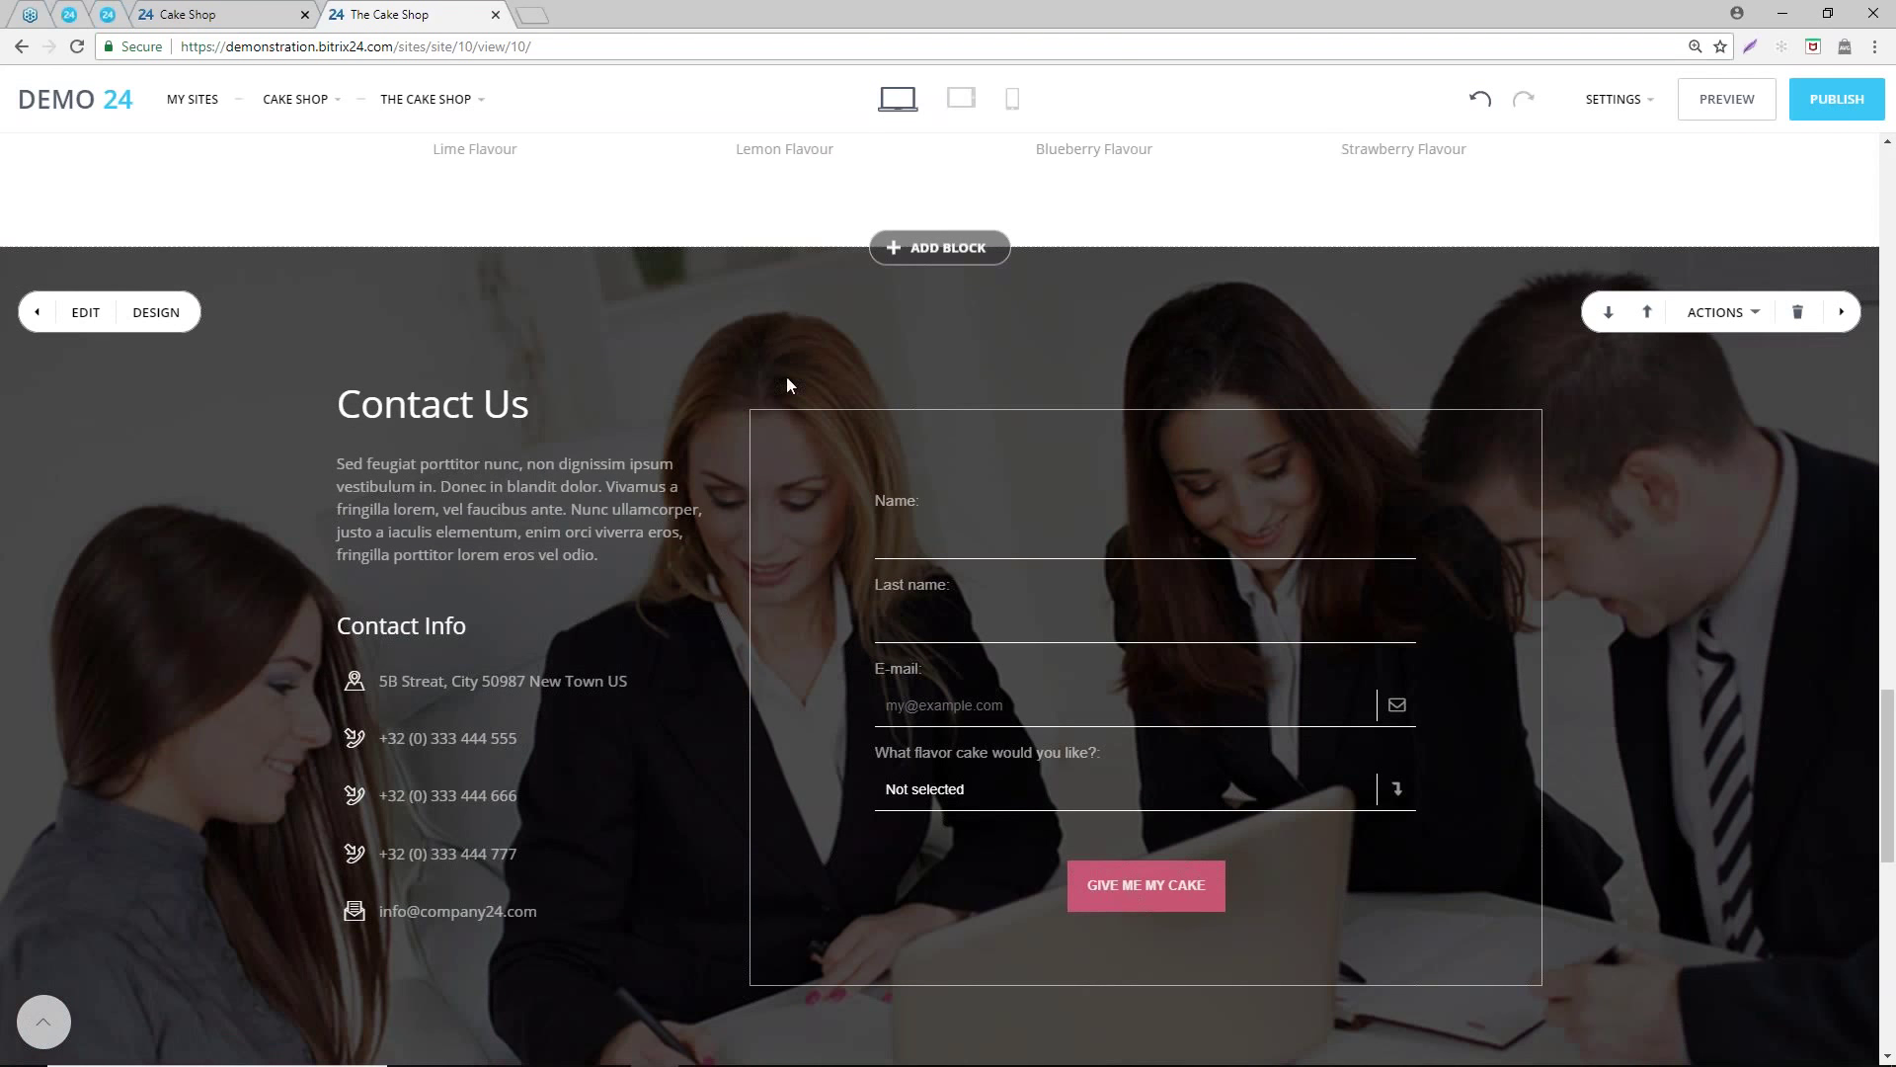
left_click(156, 314)
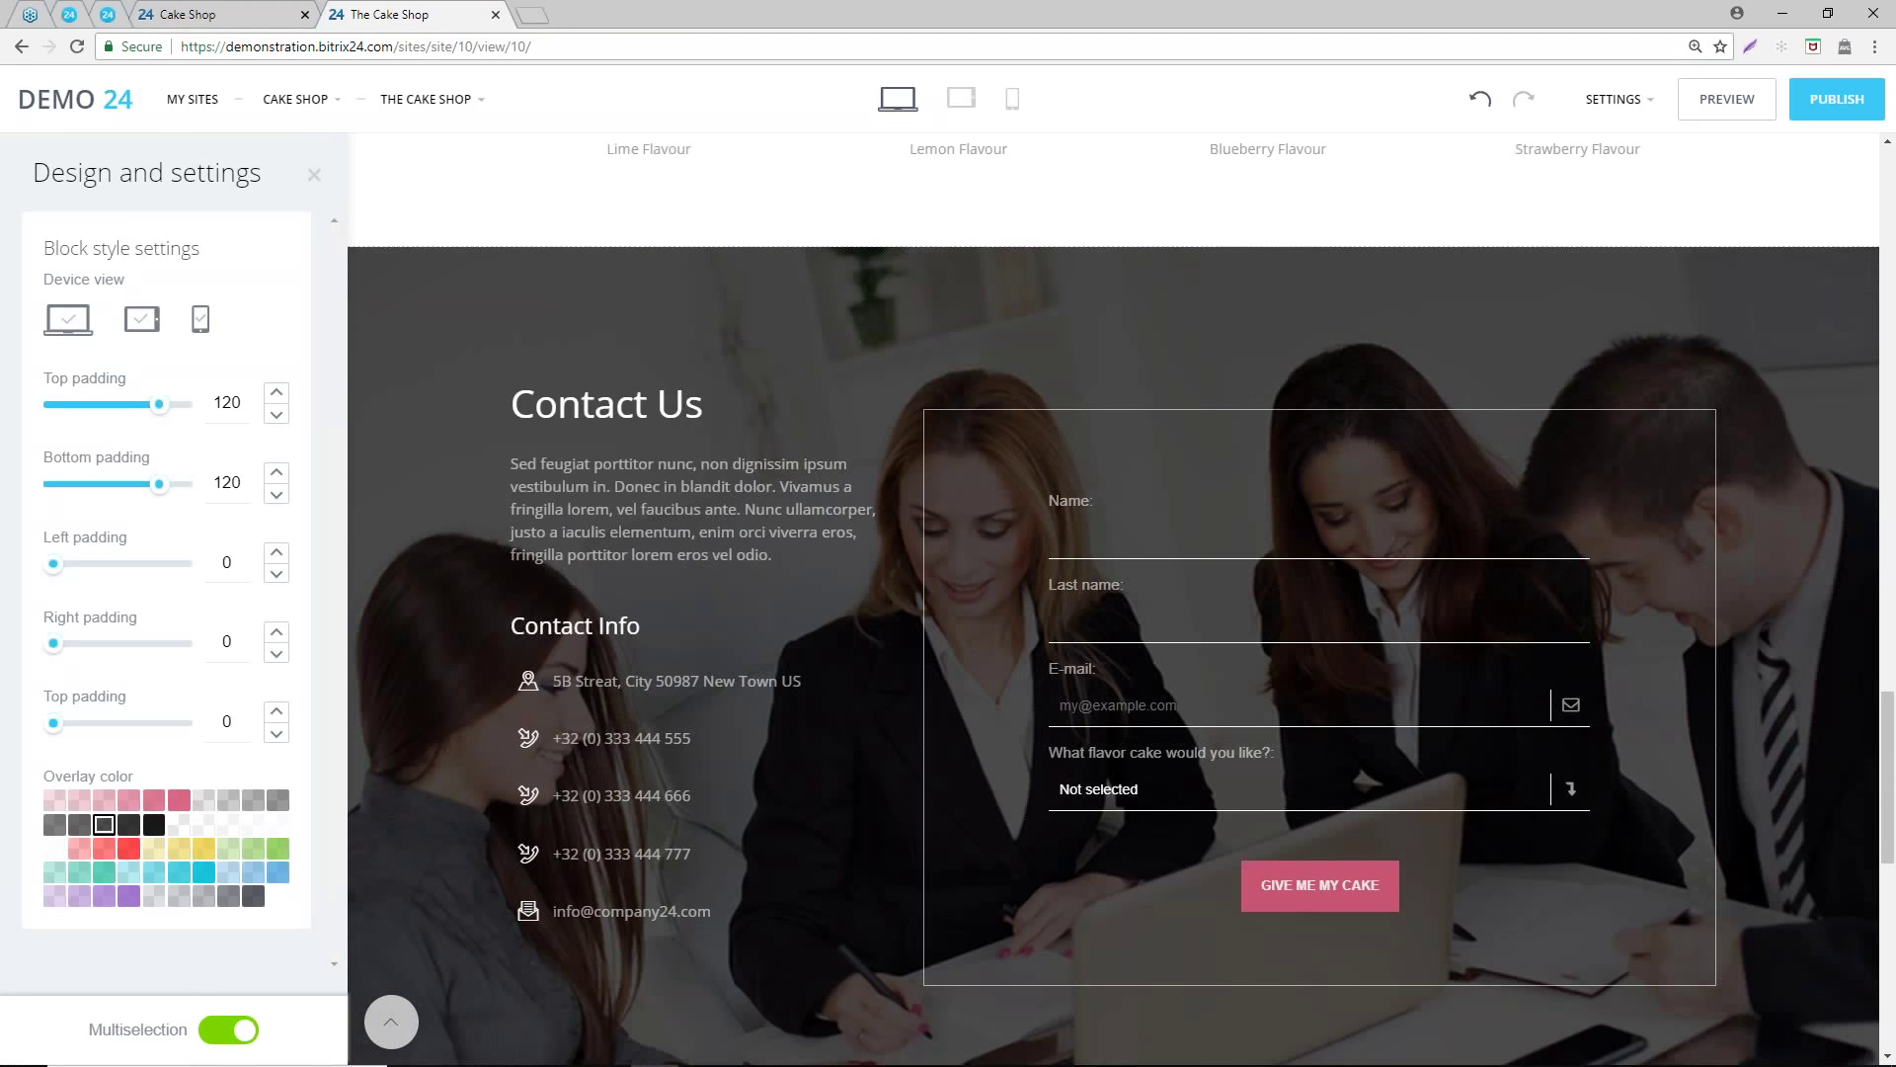
left_click(317, 180)
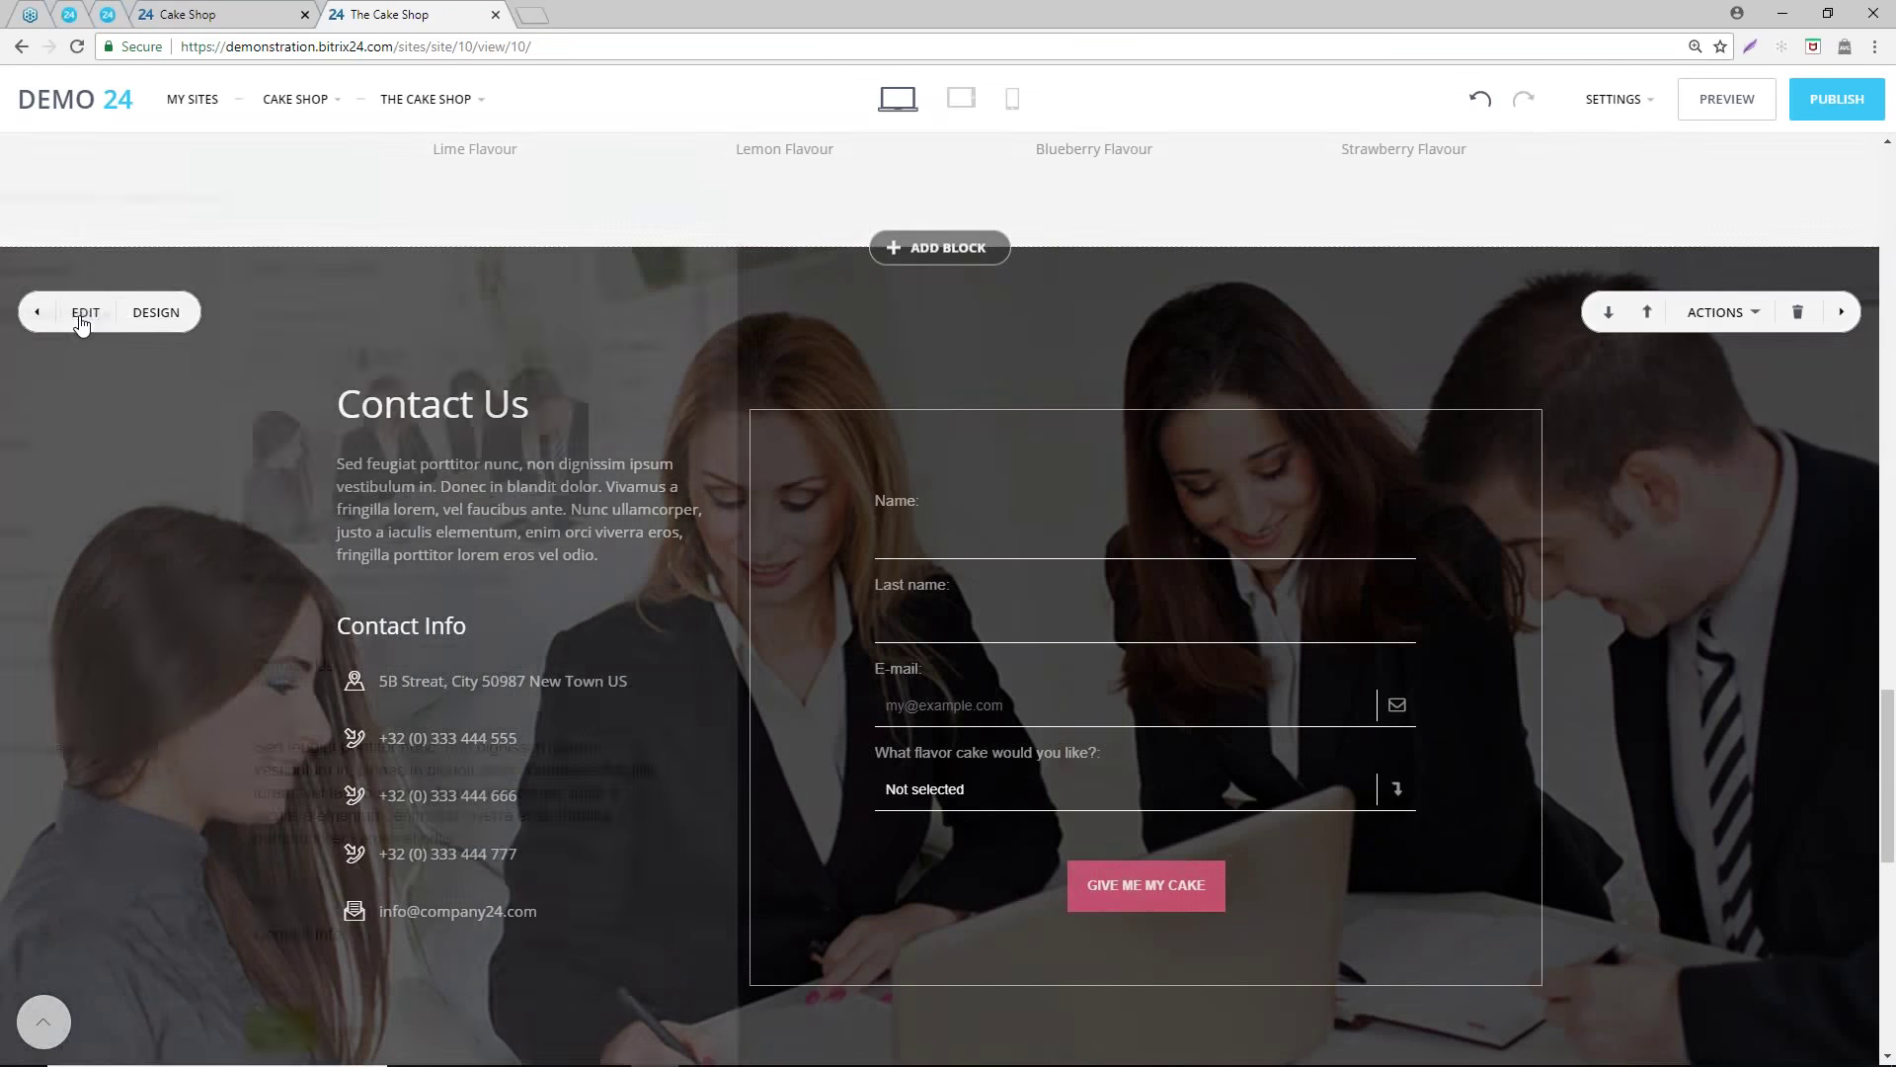
- Try to replace the Contact Us form block's background image with one from the computer
left_click(79, 314)
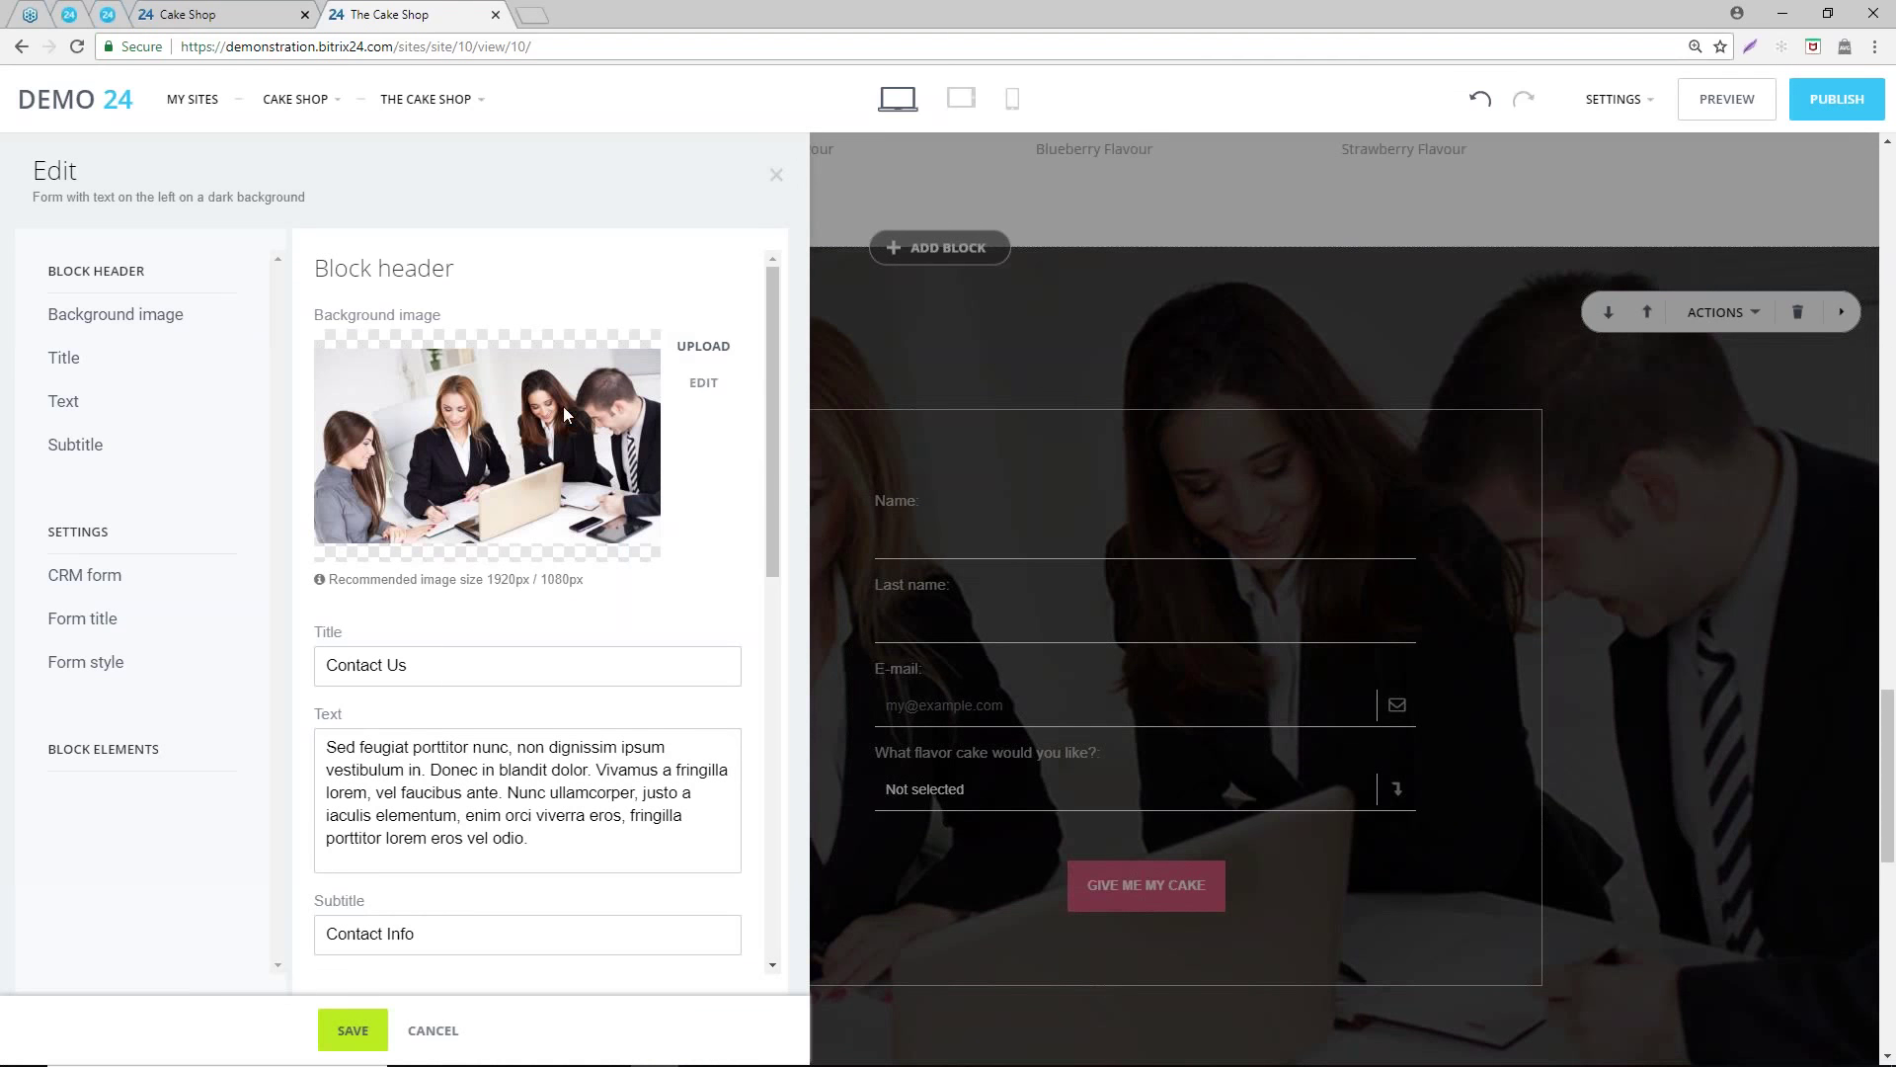
left_click(701, 357)
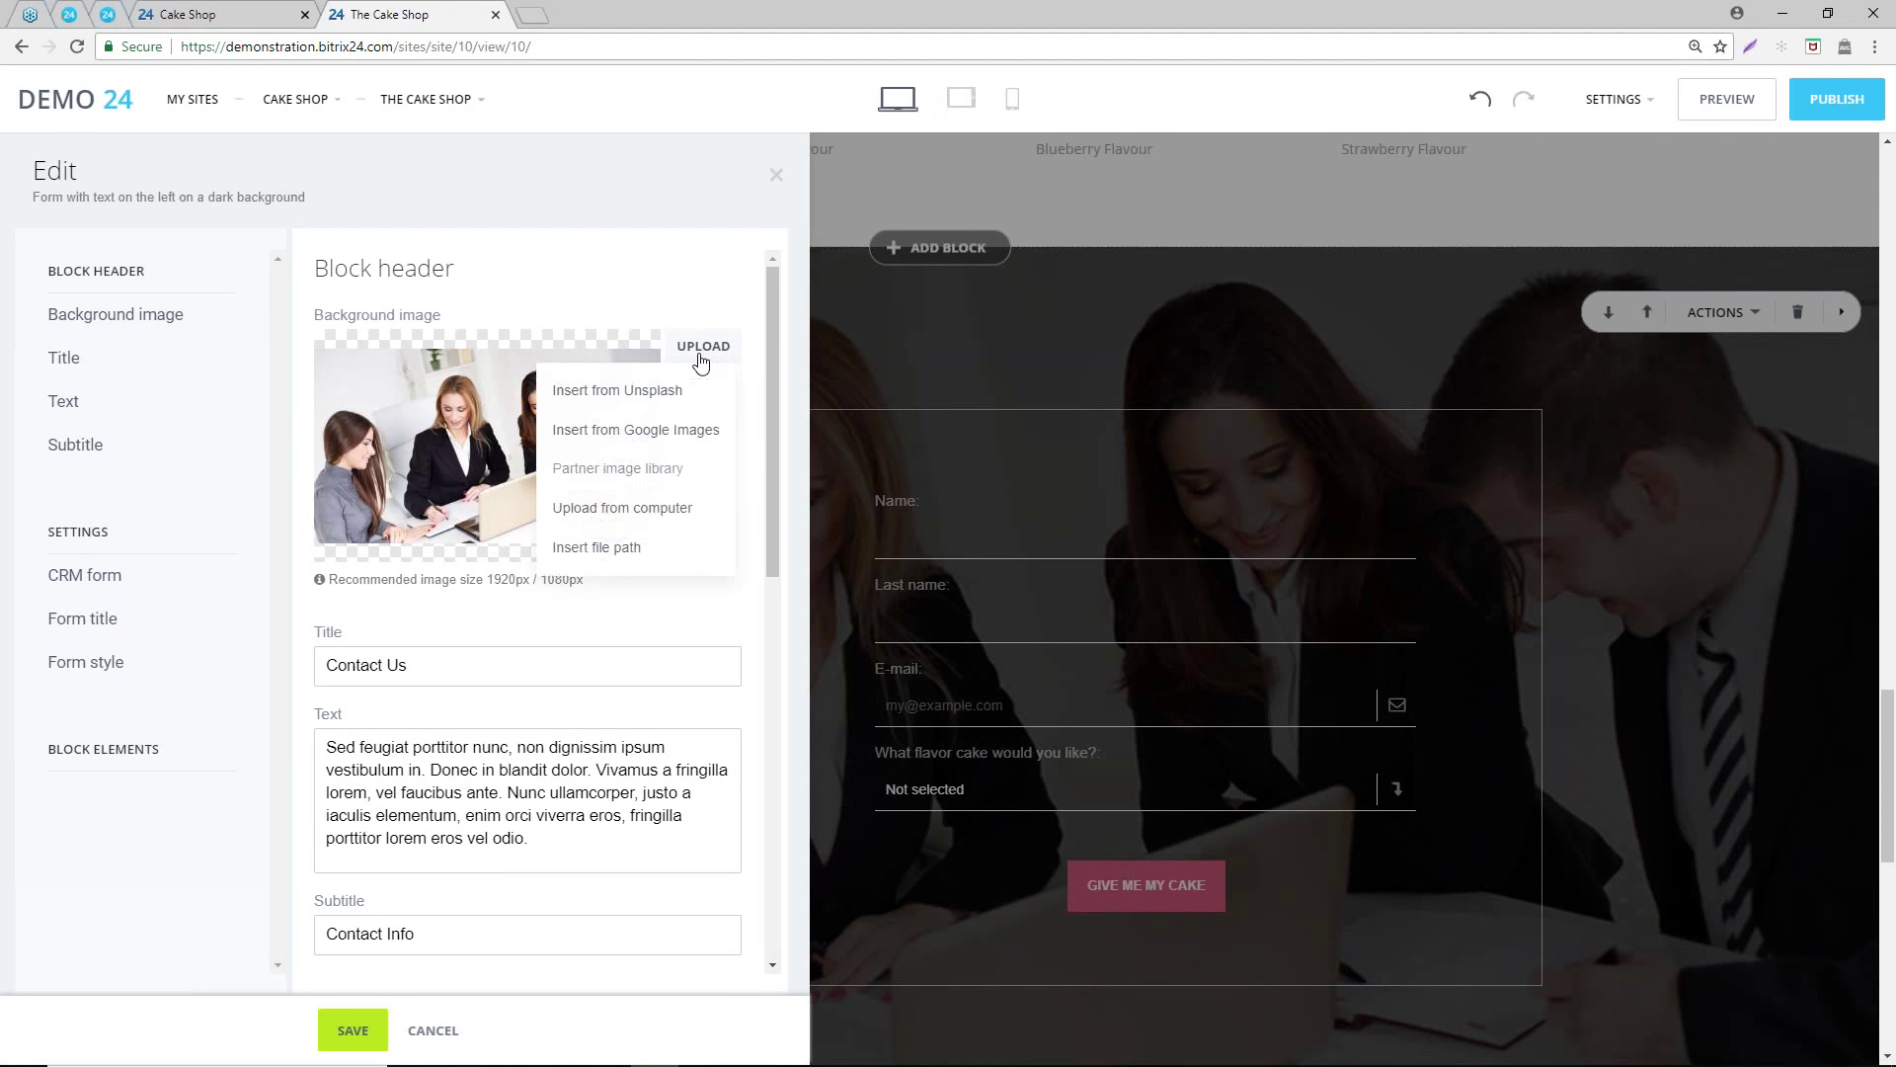
left_click(637, 512)
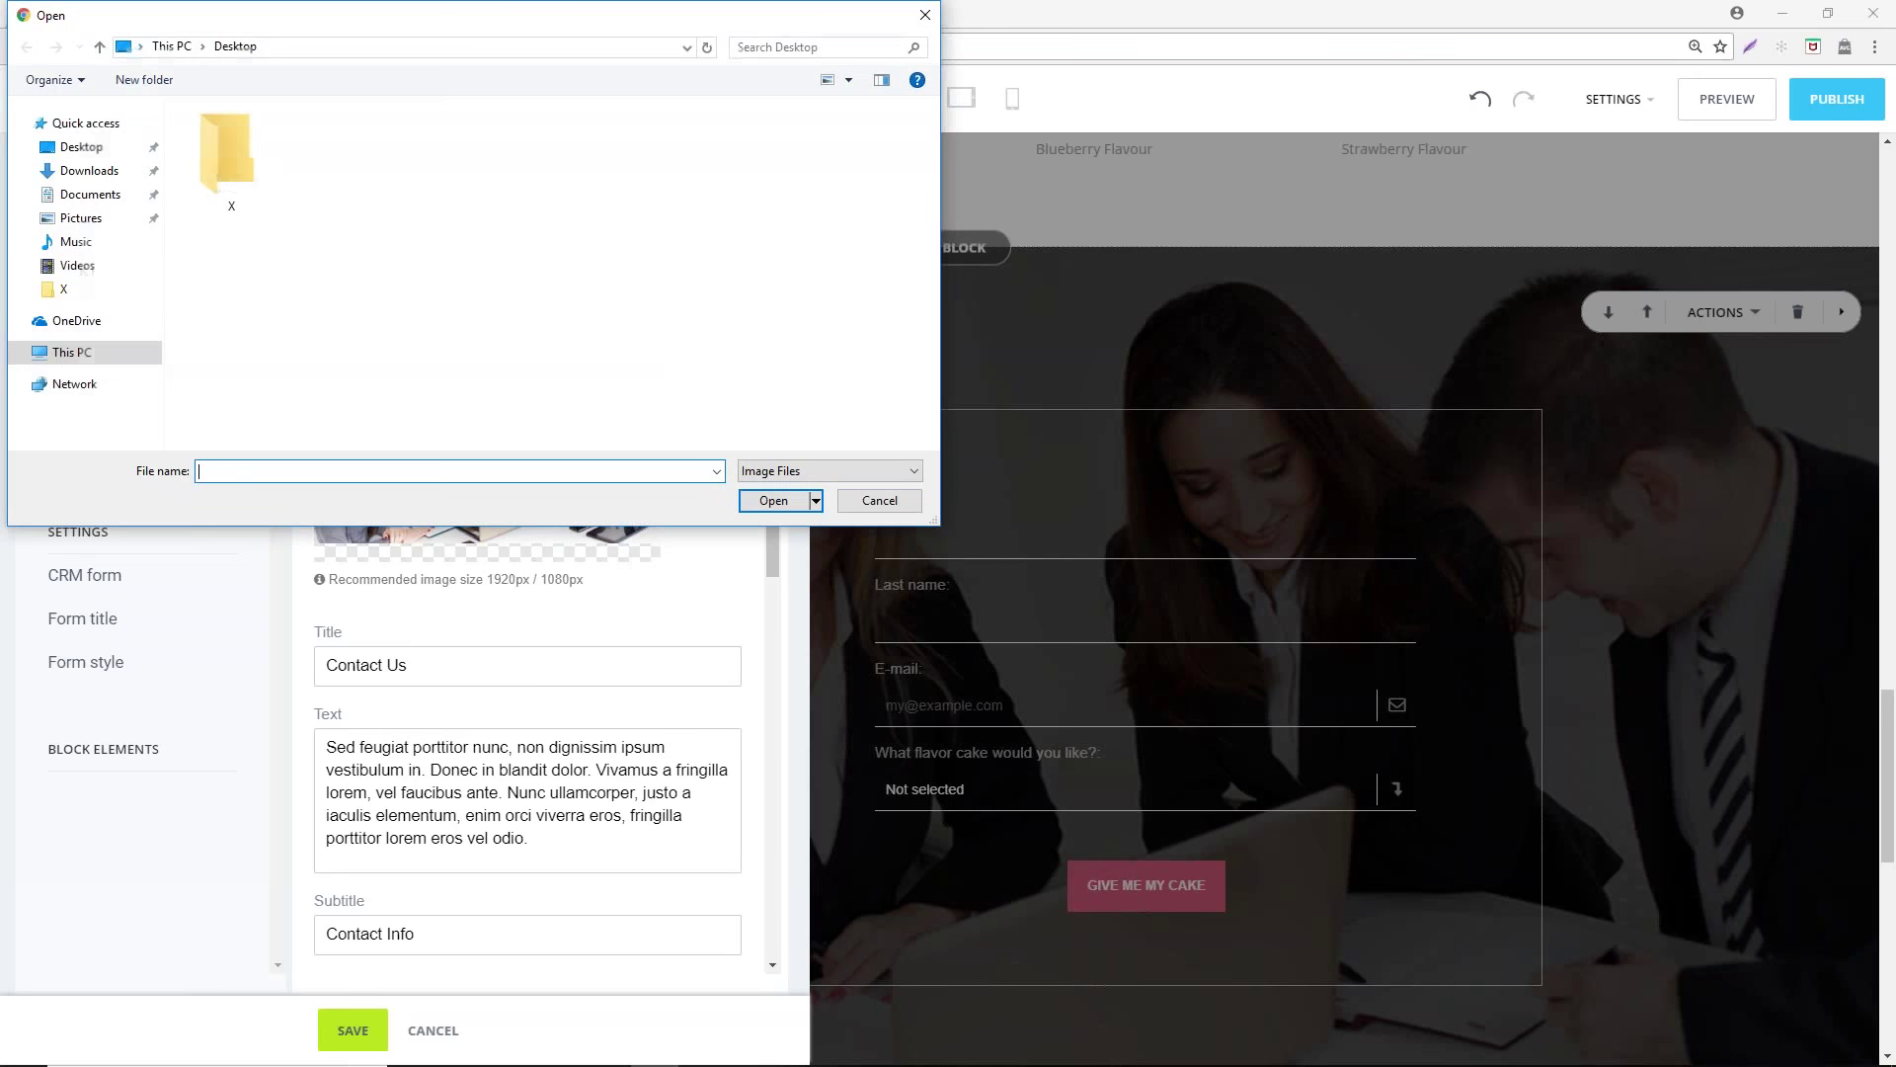
double_click(216, 152)
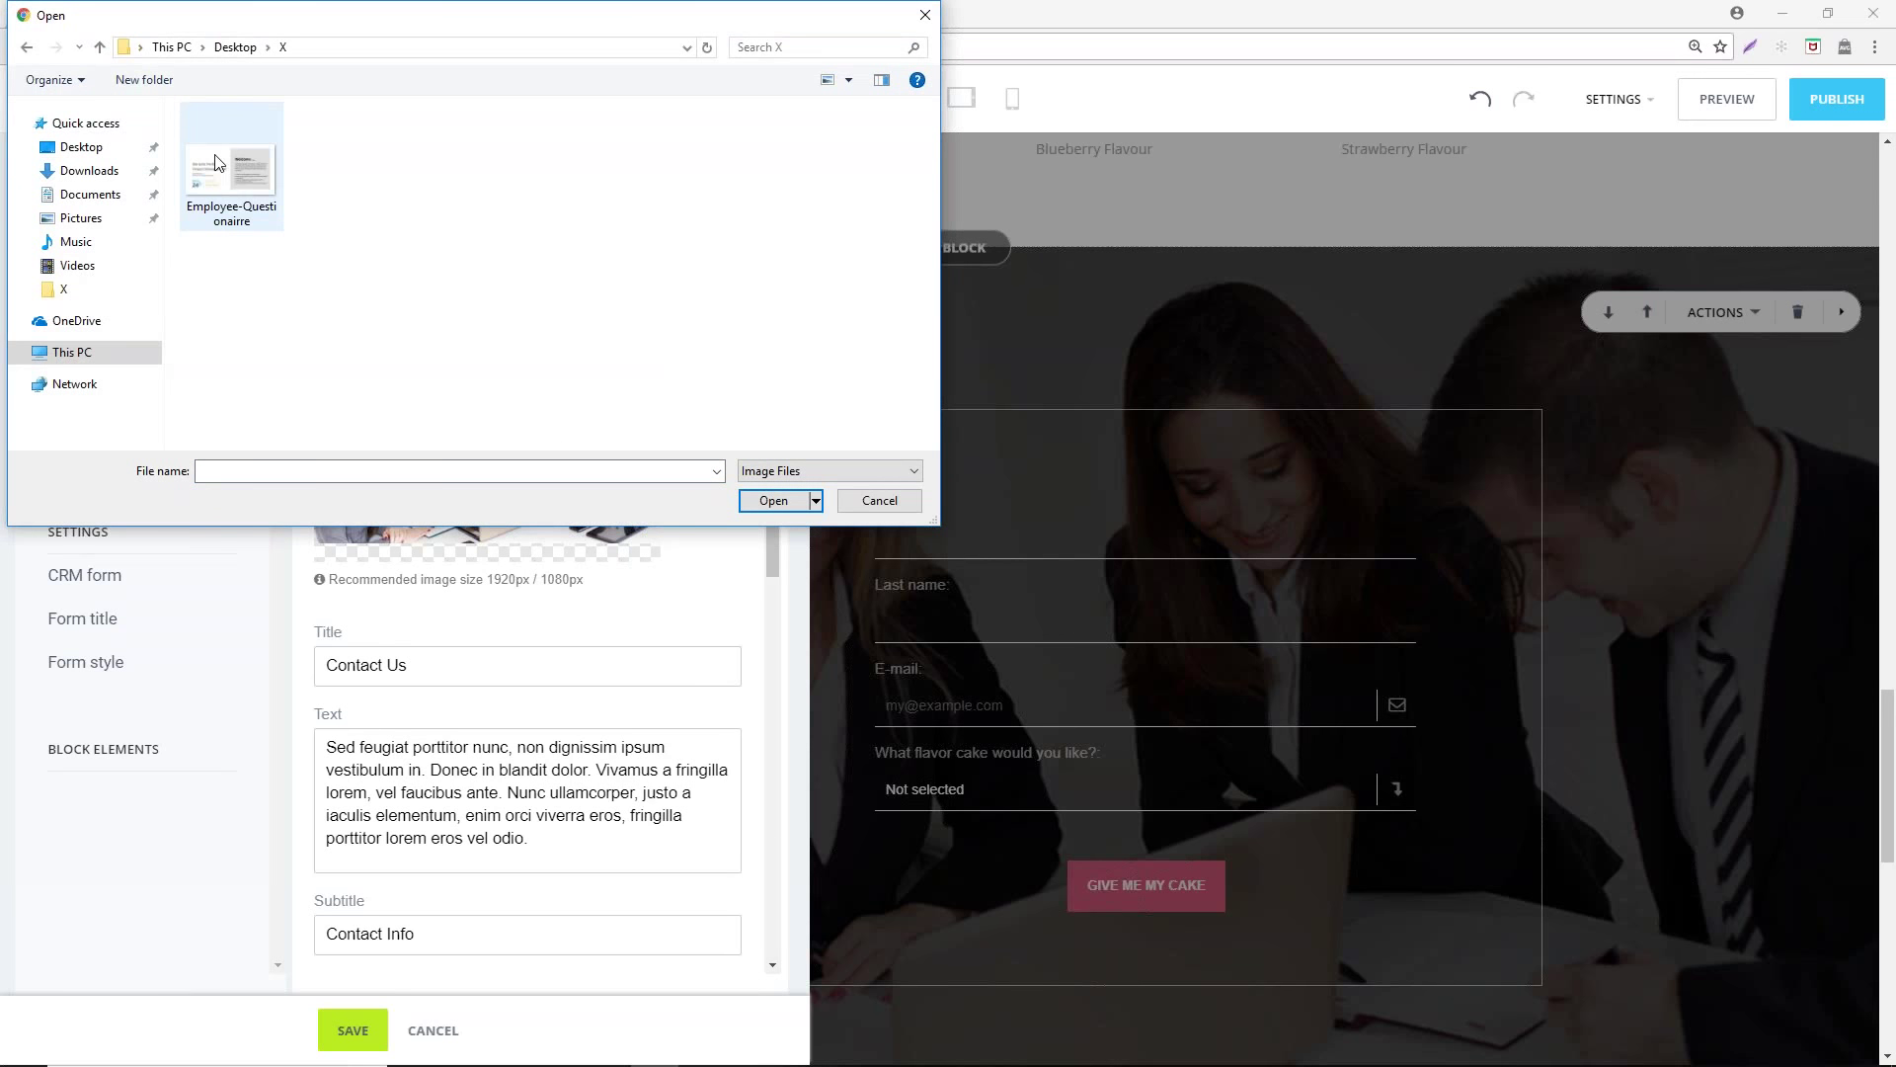
left_click(89, 170)
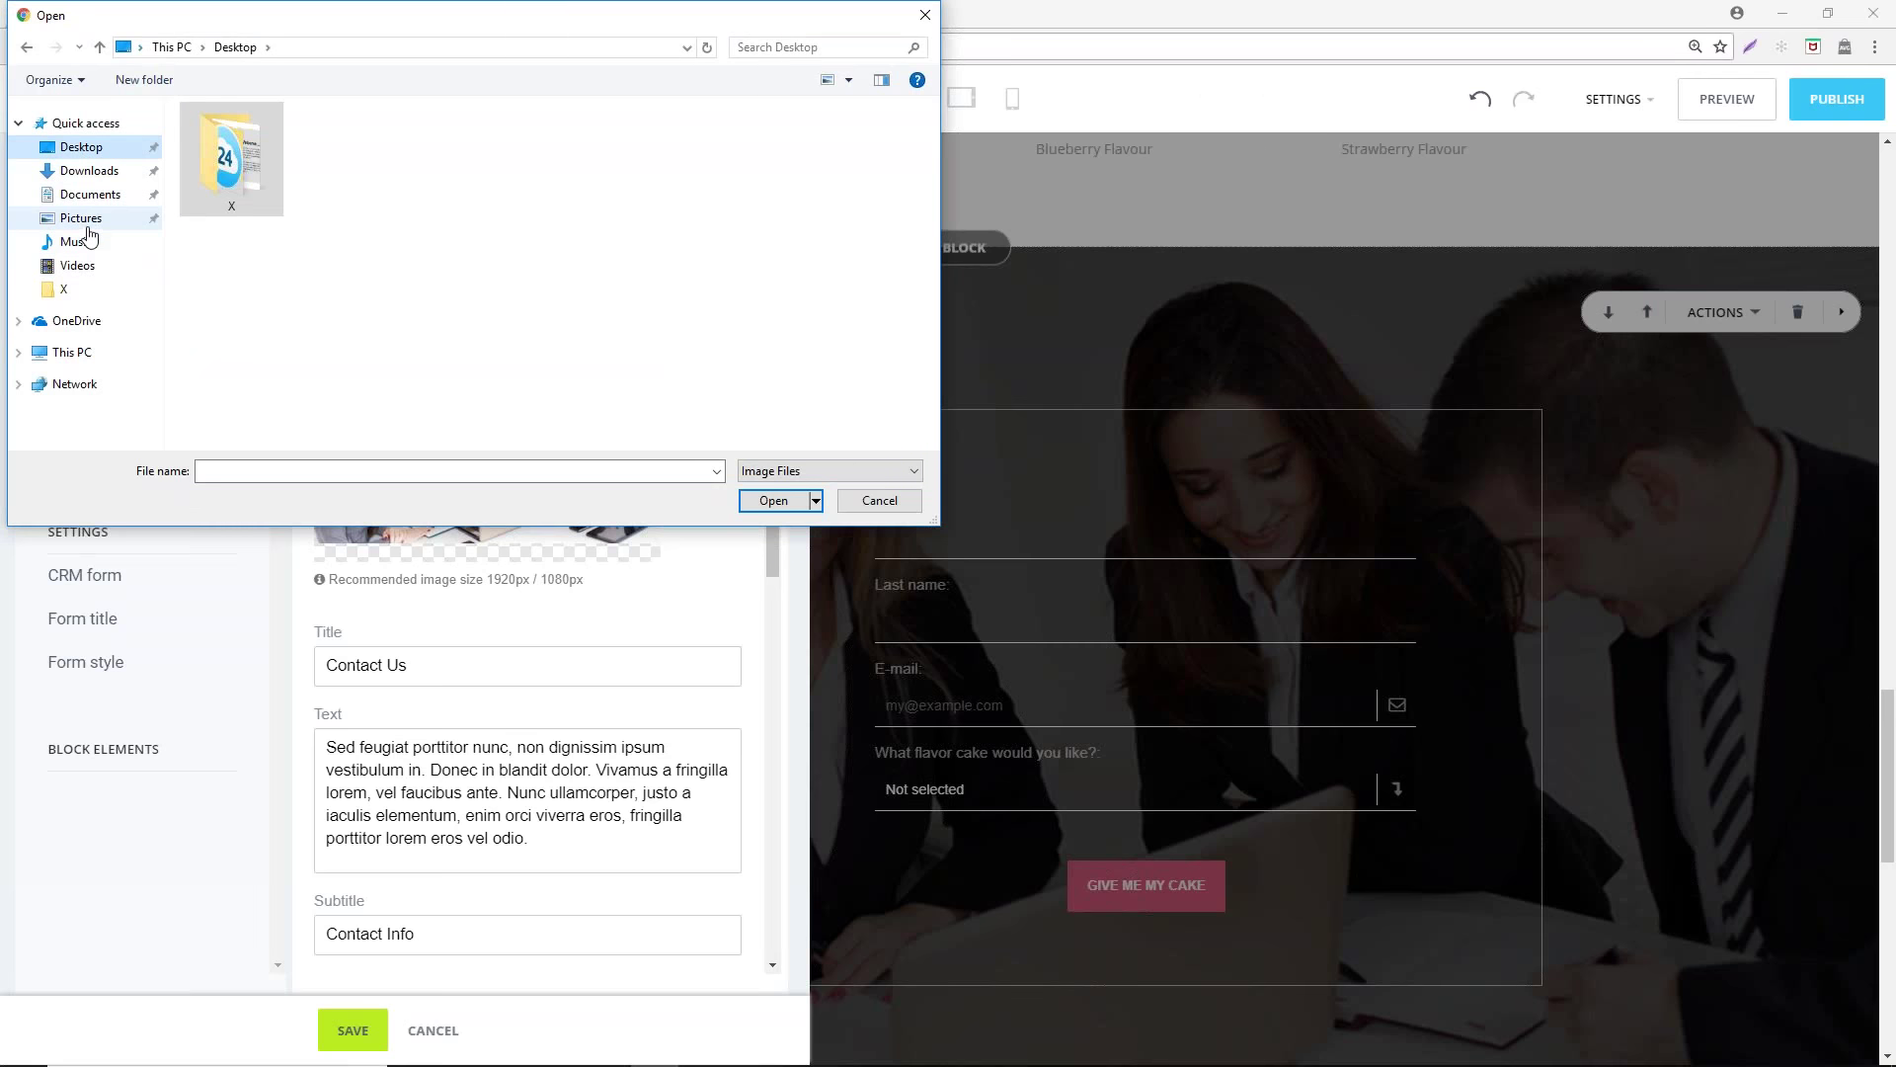
left_click(87, 218)
left_click(90, 194)
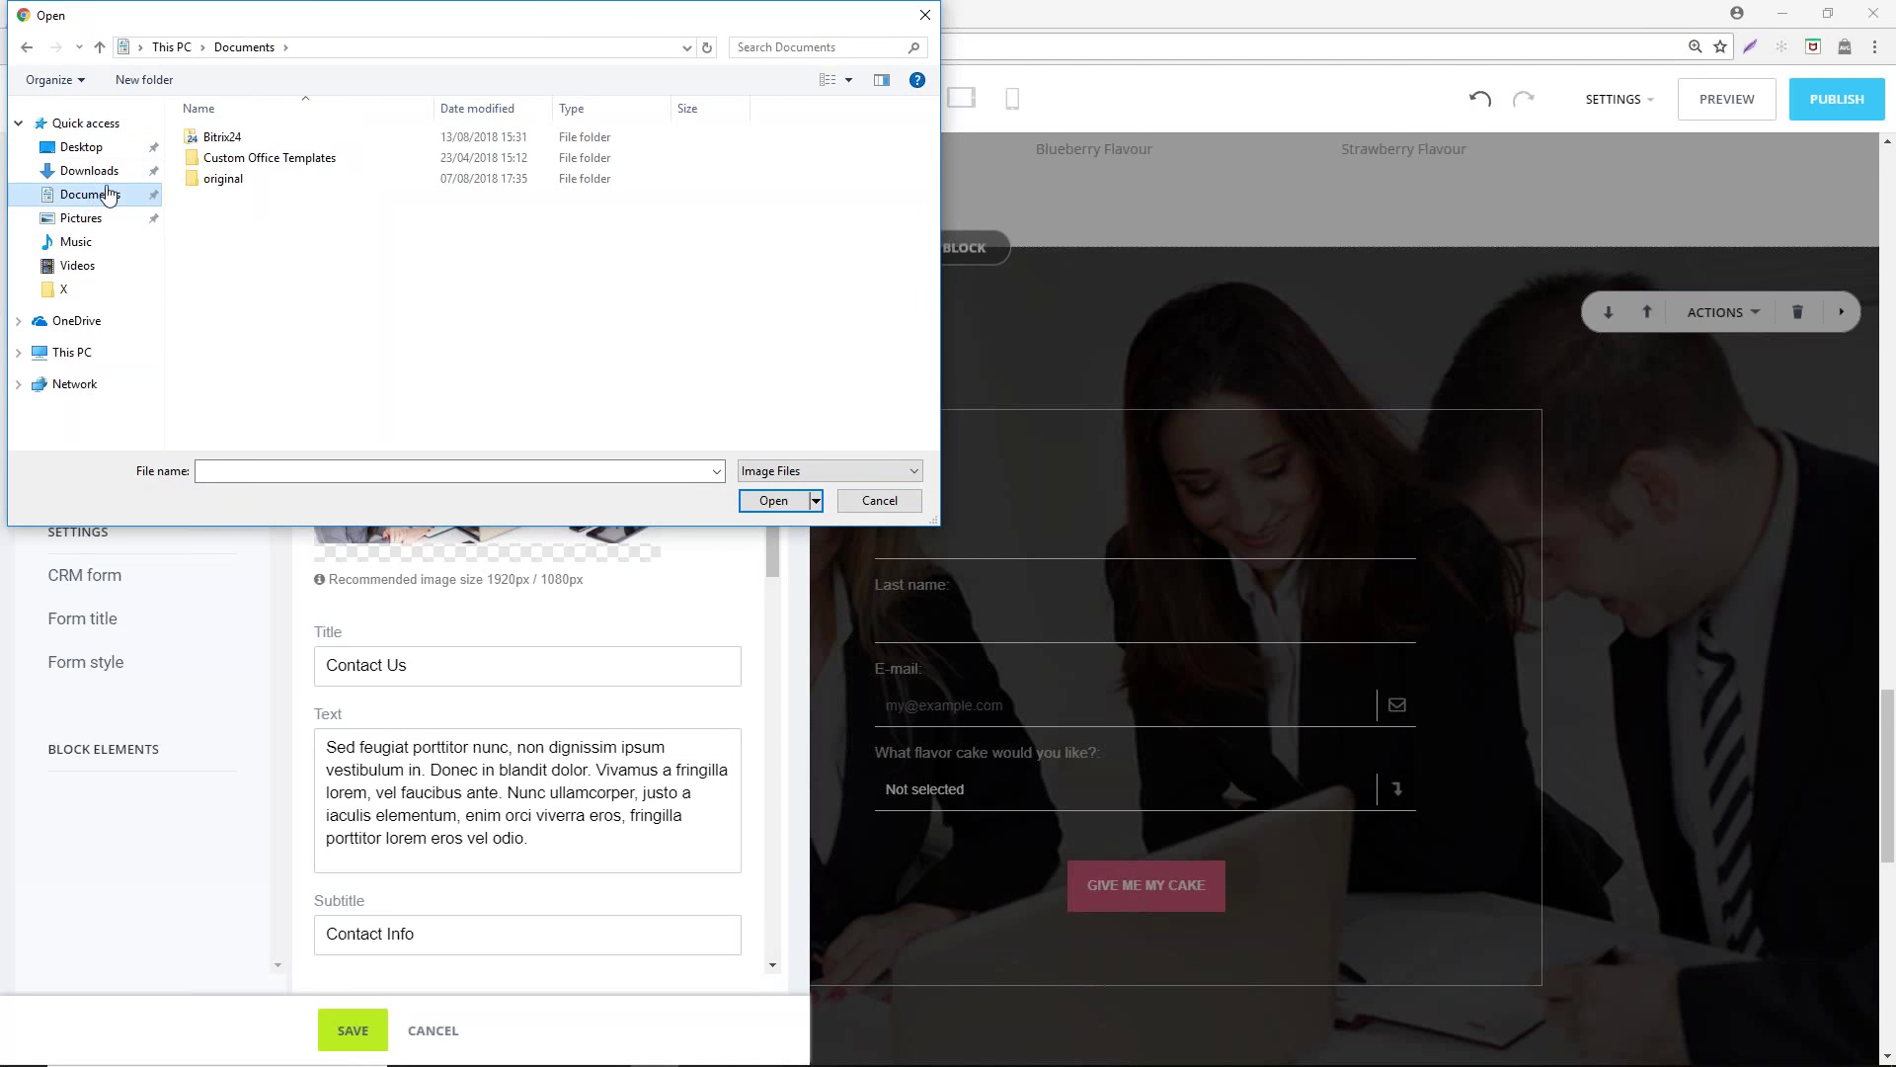
left_click(925, 16)
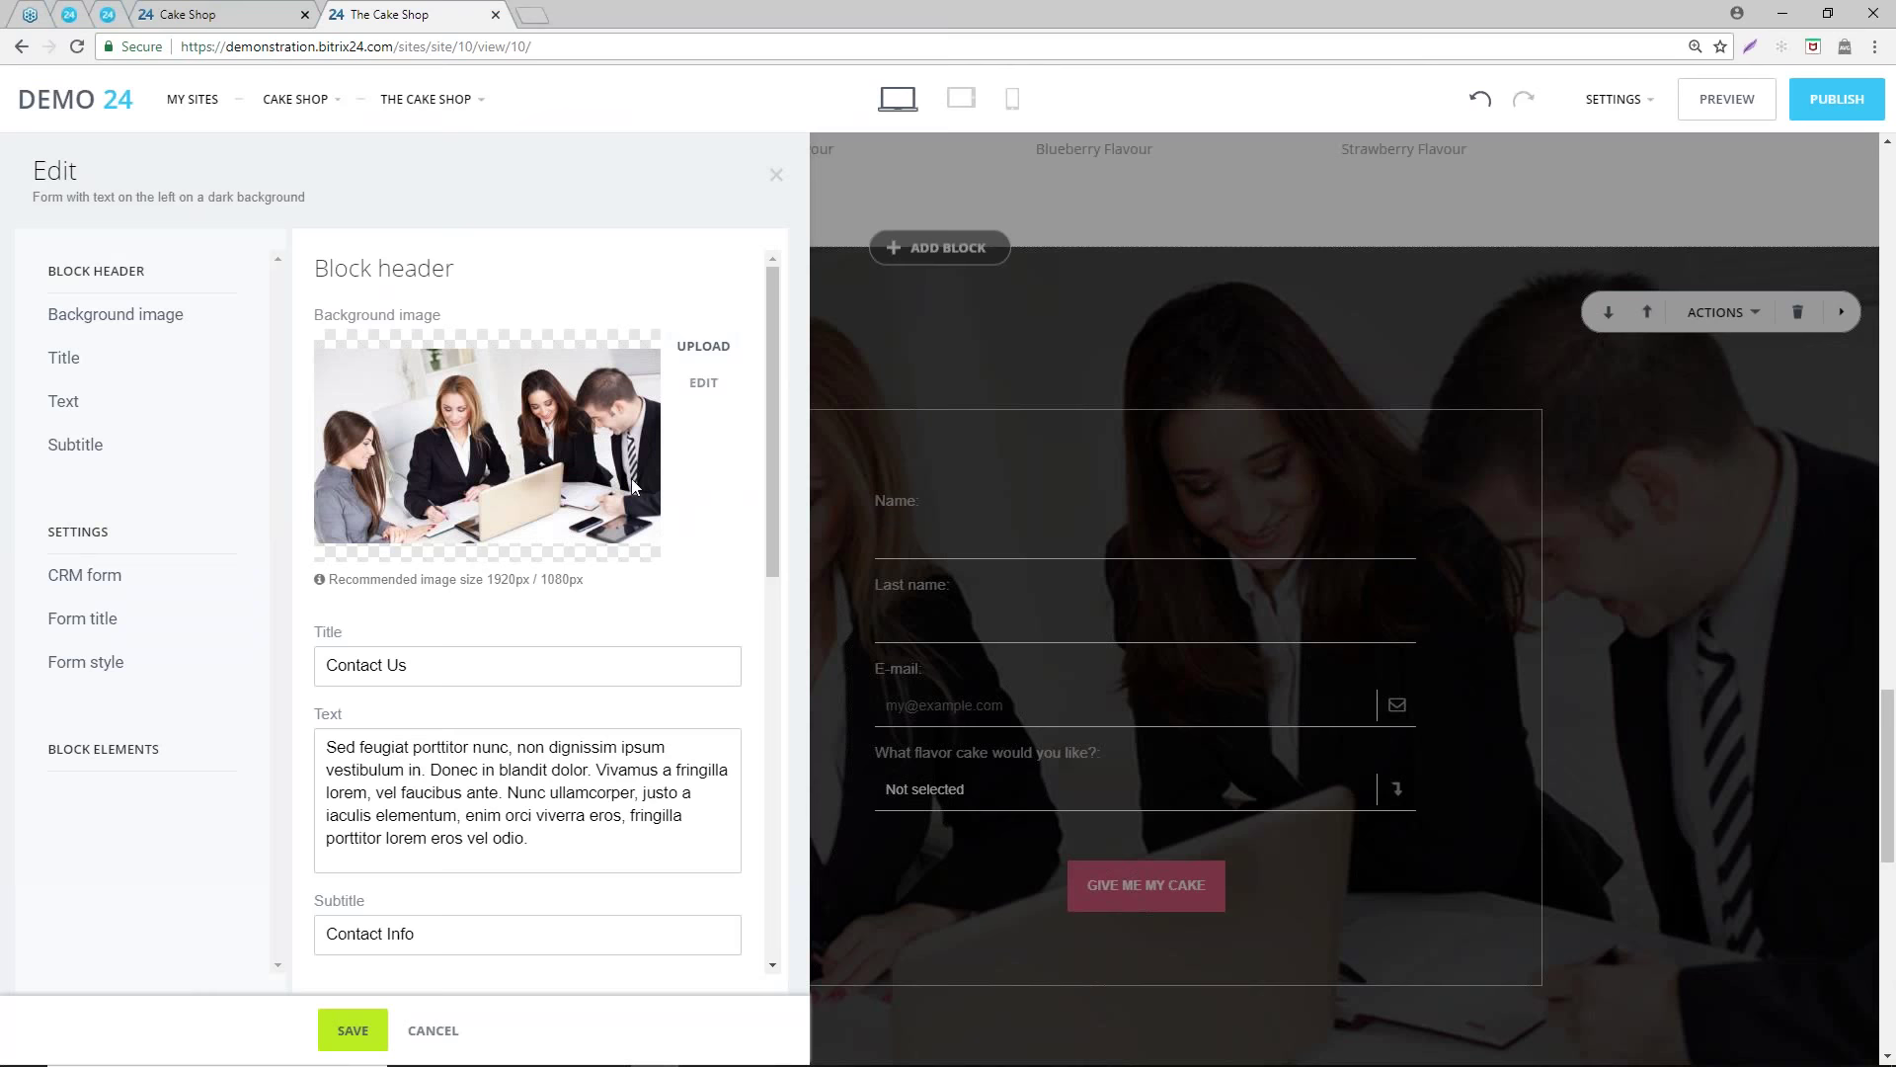
left_click(775, 175)
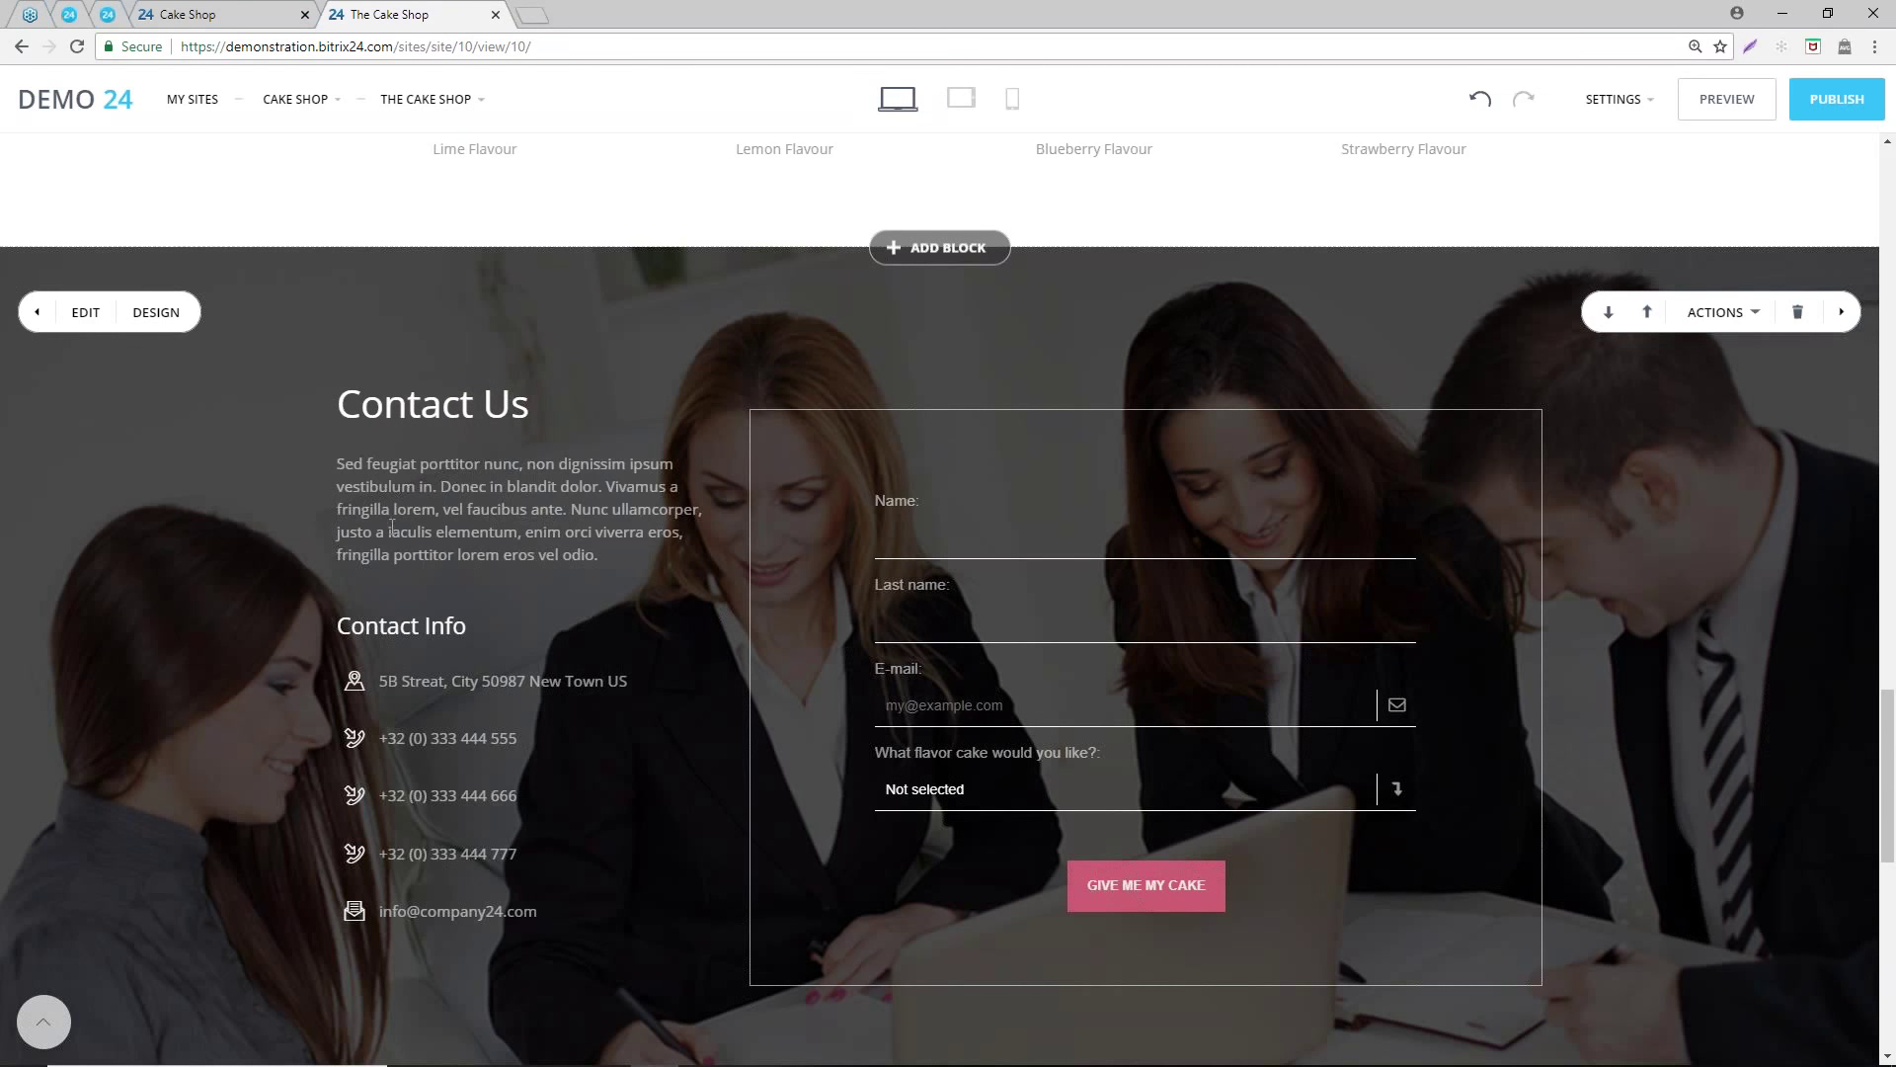
- Change the form block's Contact Us heading to "Get in touch"
double_click(419, 401)
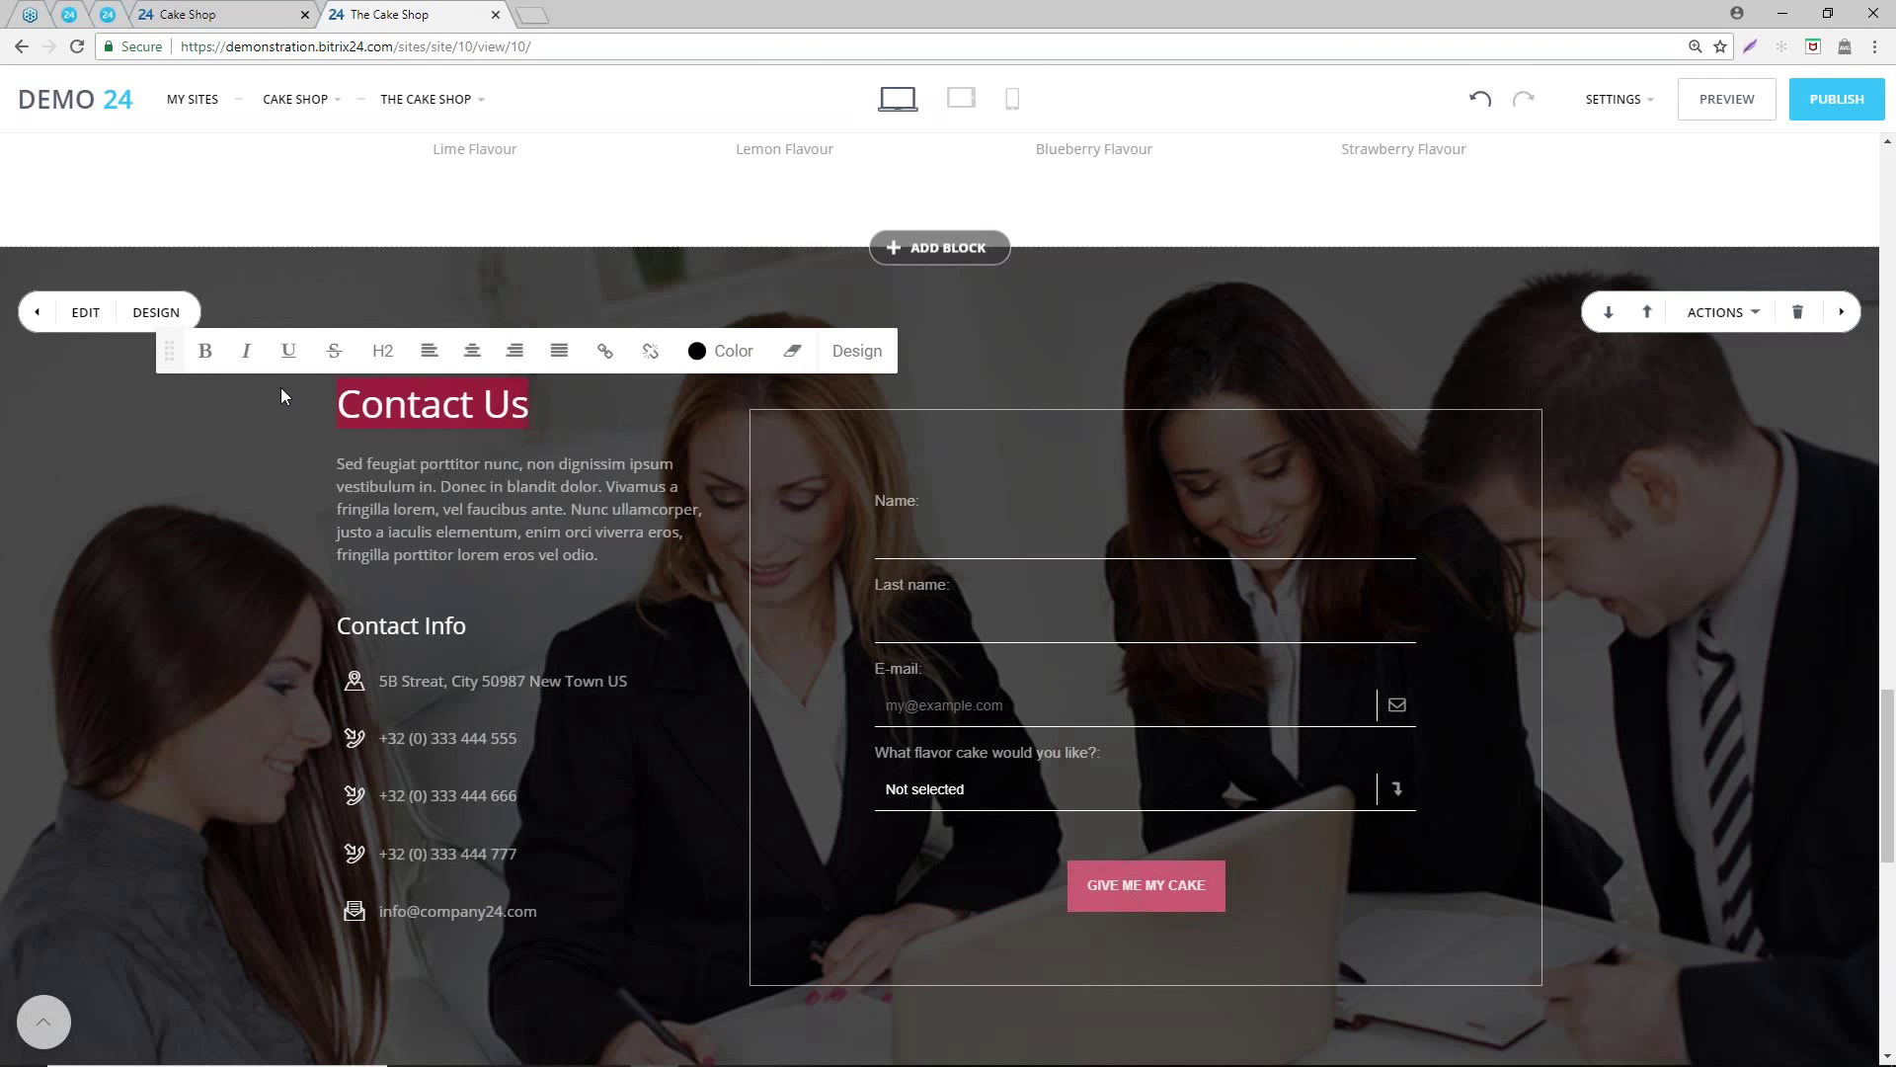
type("Get in t")
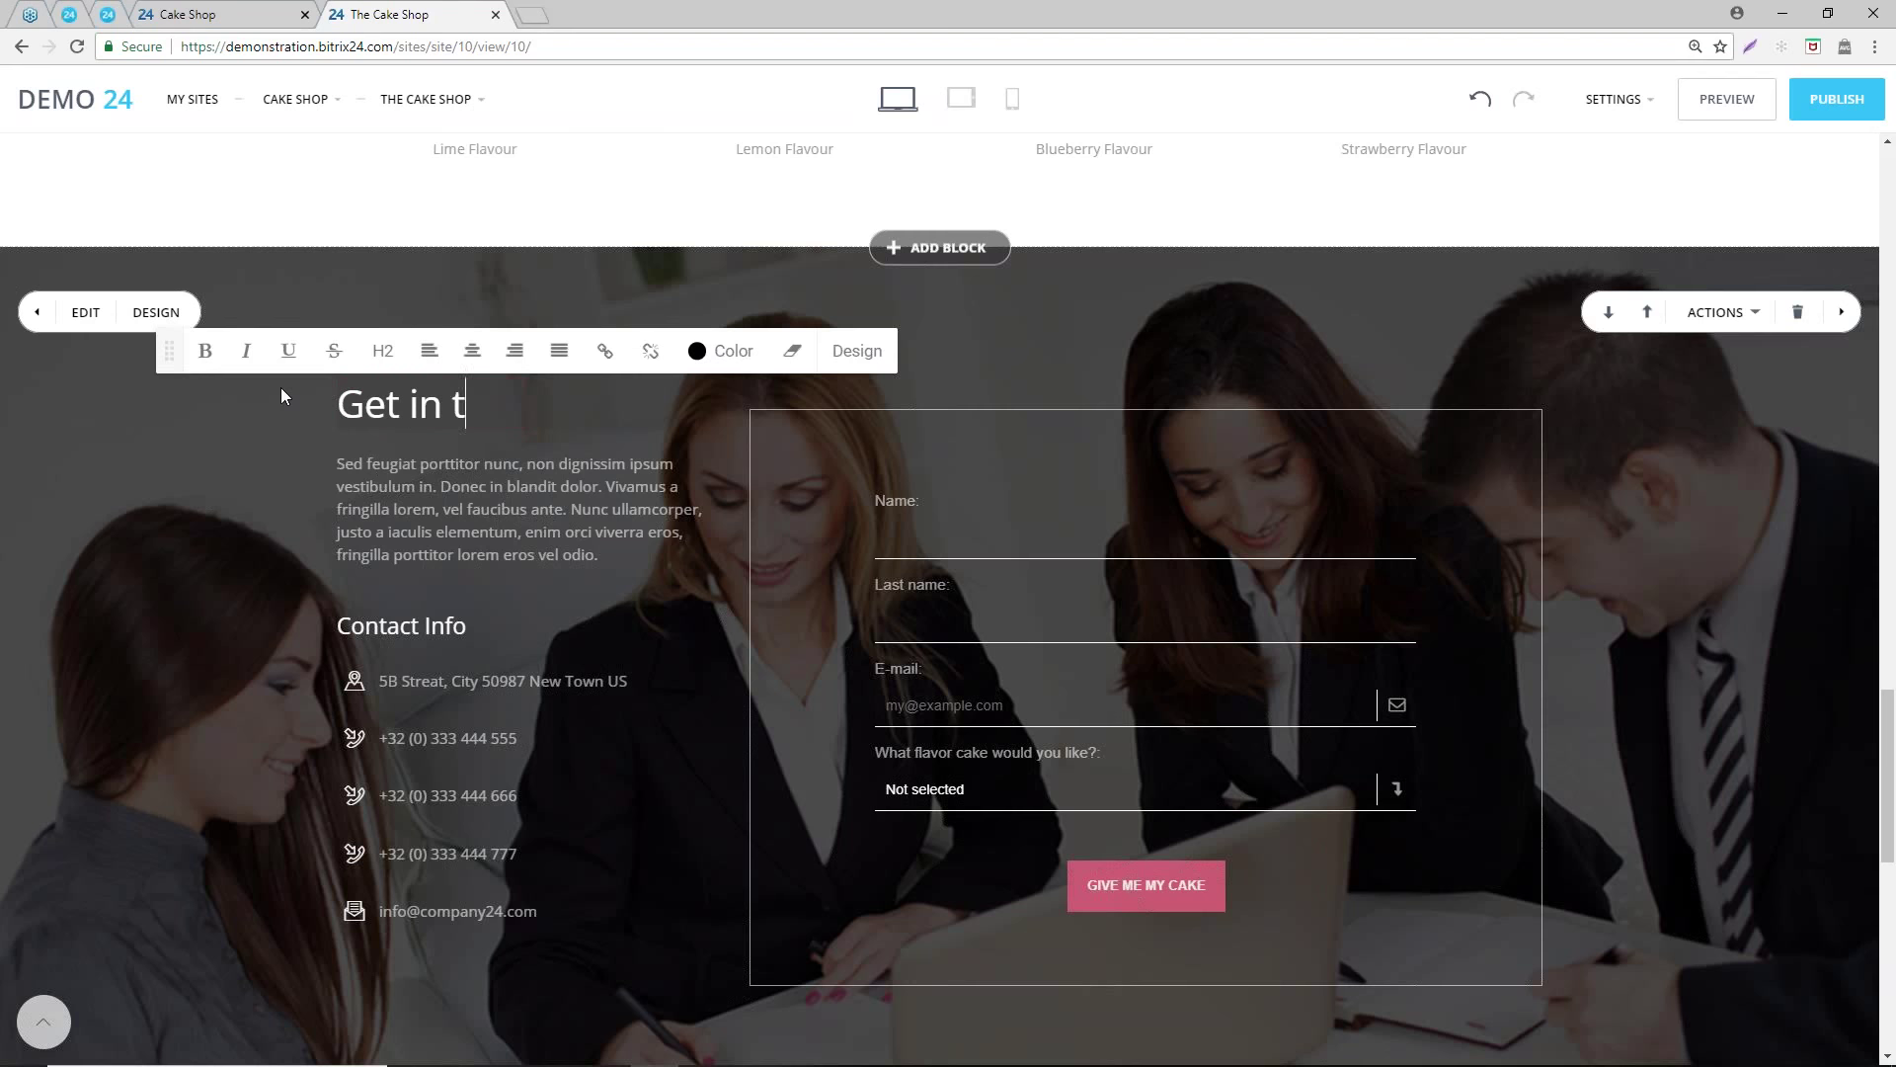
type("ouch")
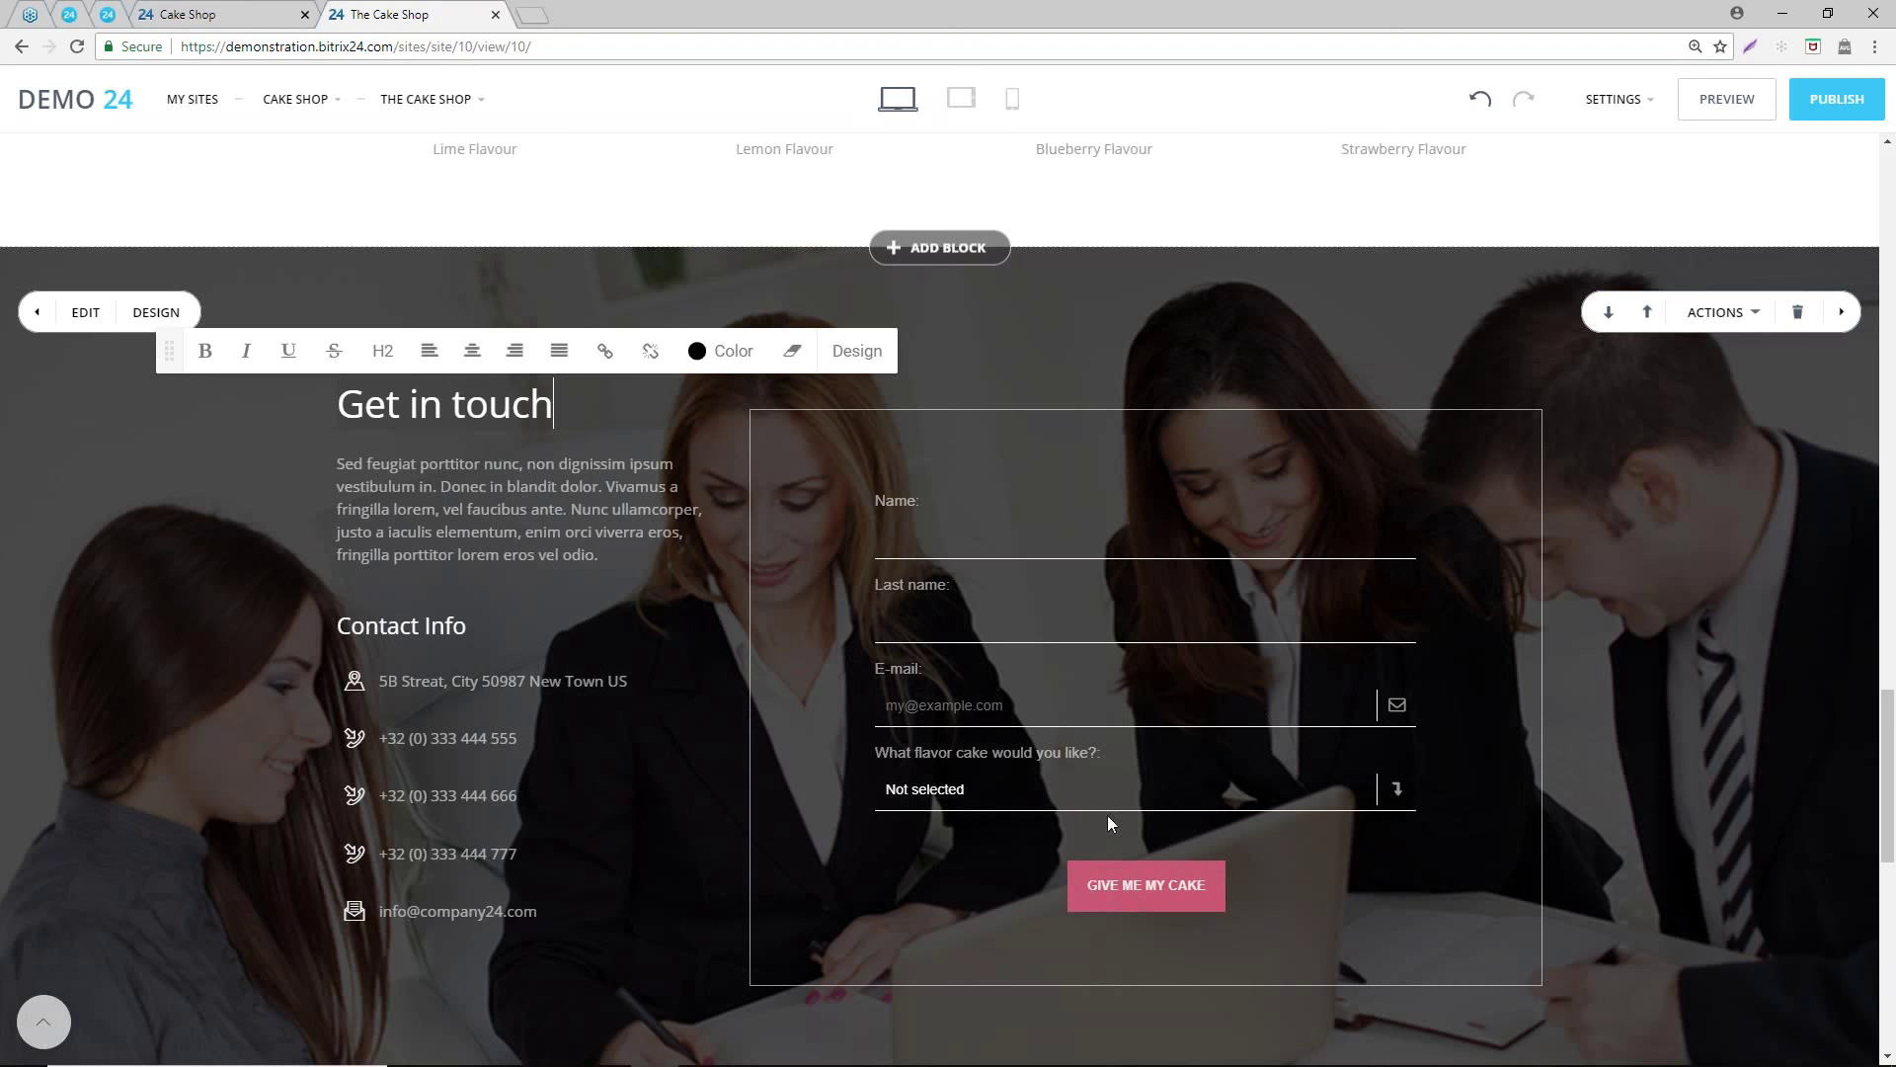
- Review the Website widget option in the Cake Shop site preferences and view the expanded widget on the free cake landing page
scroll(1108, 815, "up", 5)
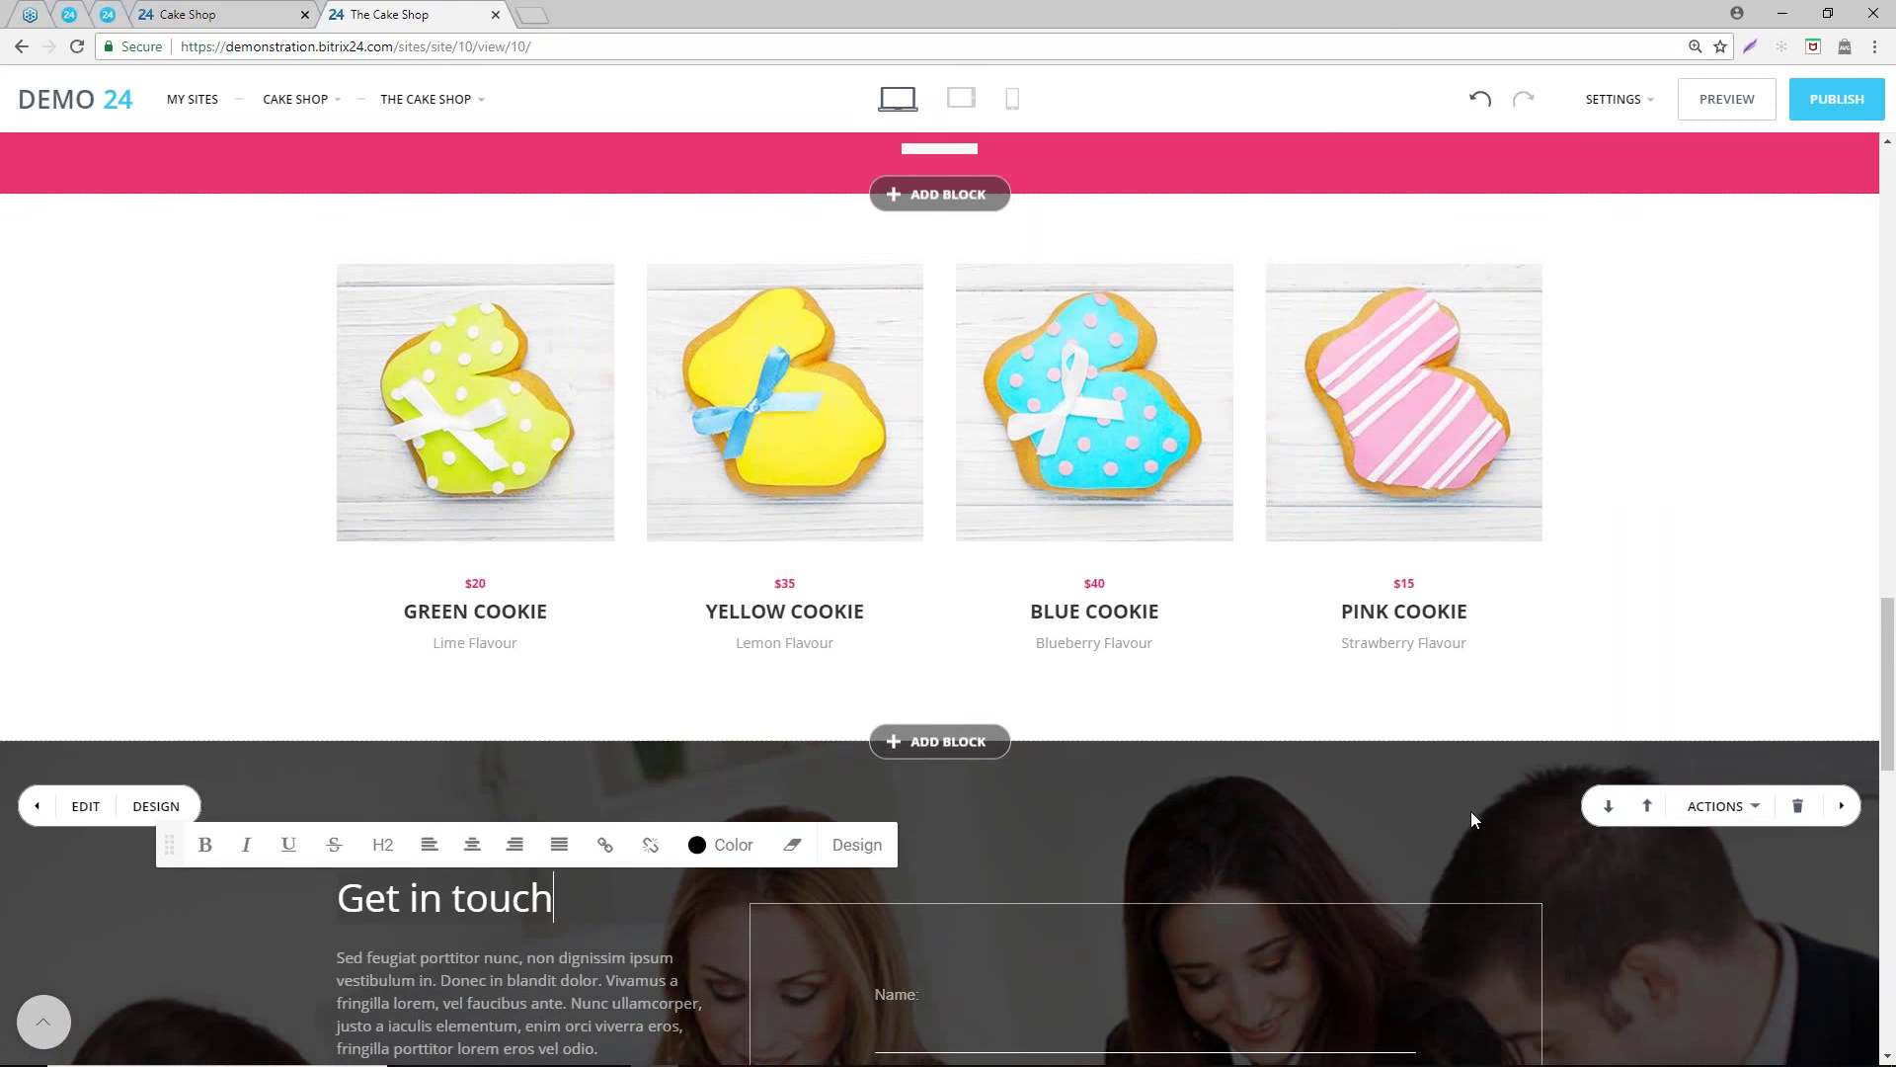
scroll(1471, 810, "up", 20)
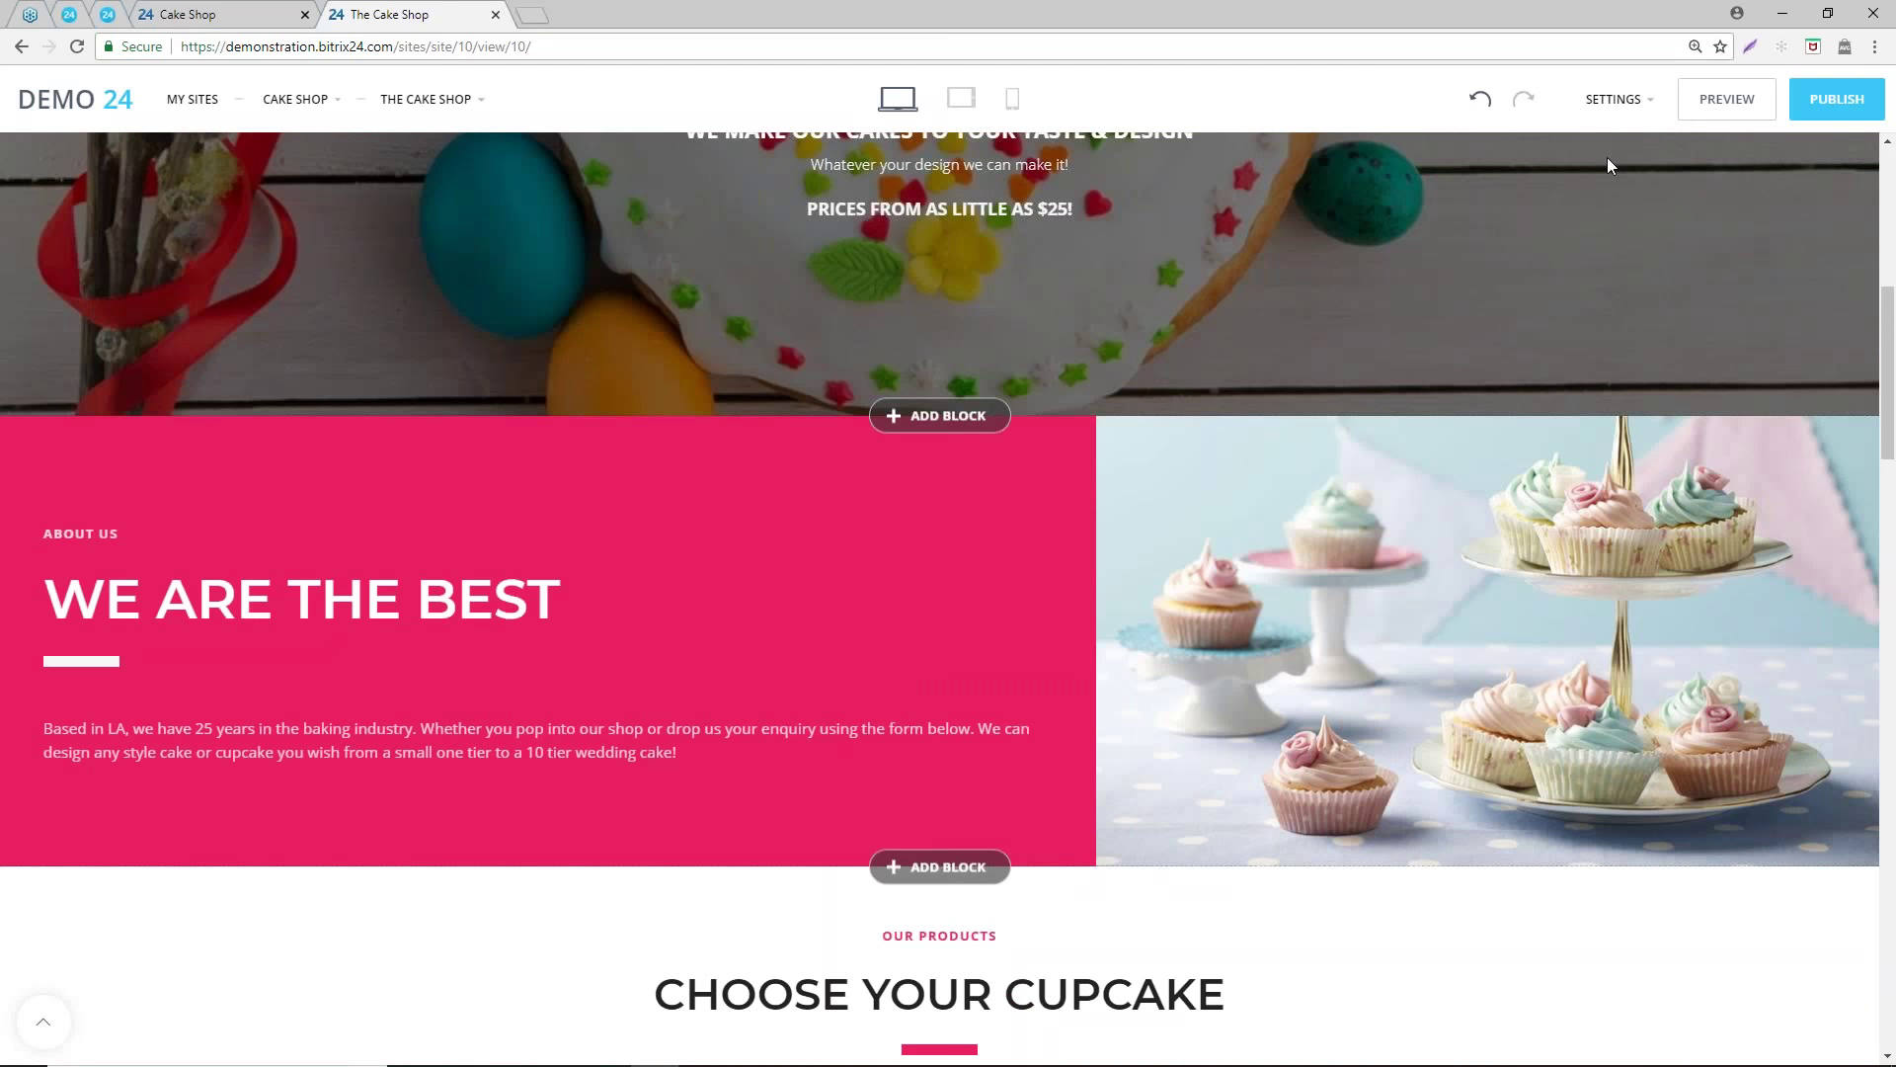
left_click(1618, 101)
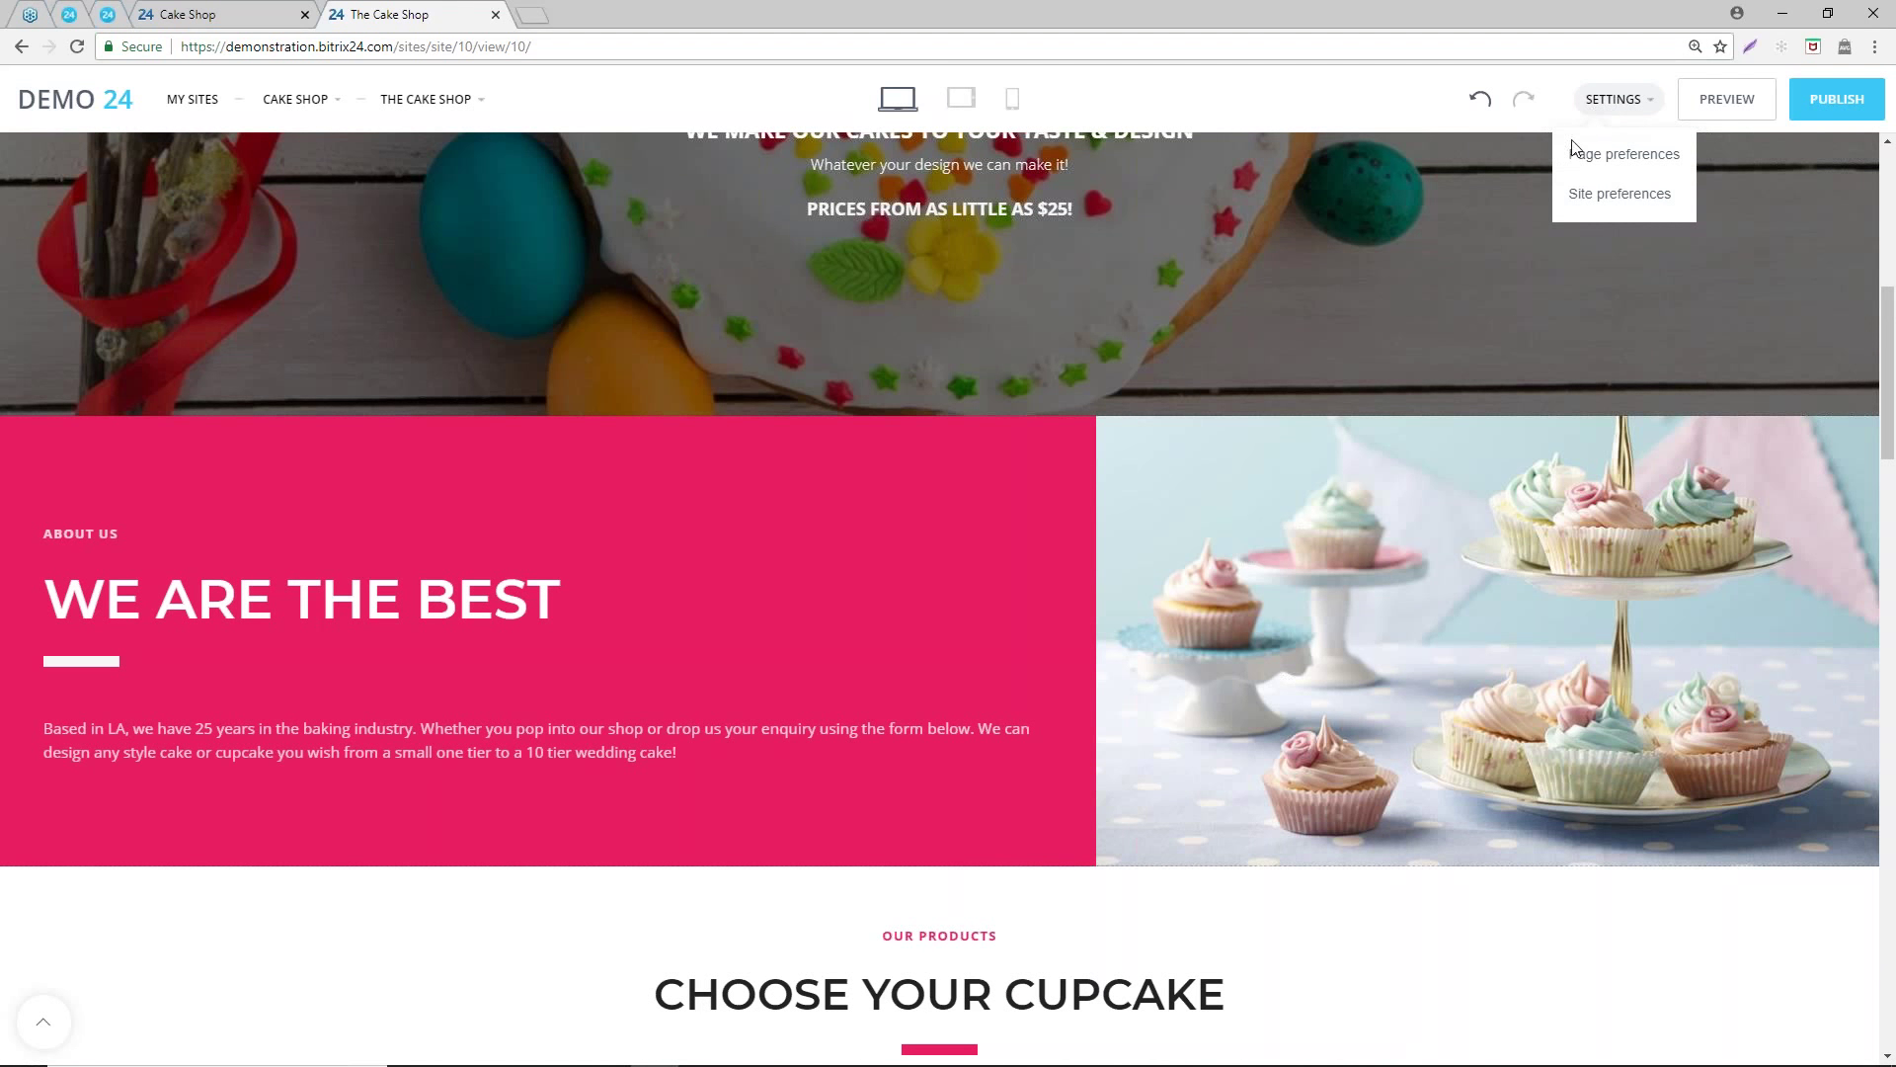
left_click(1625, 195)
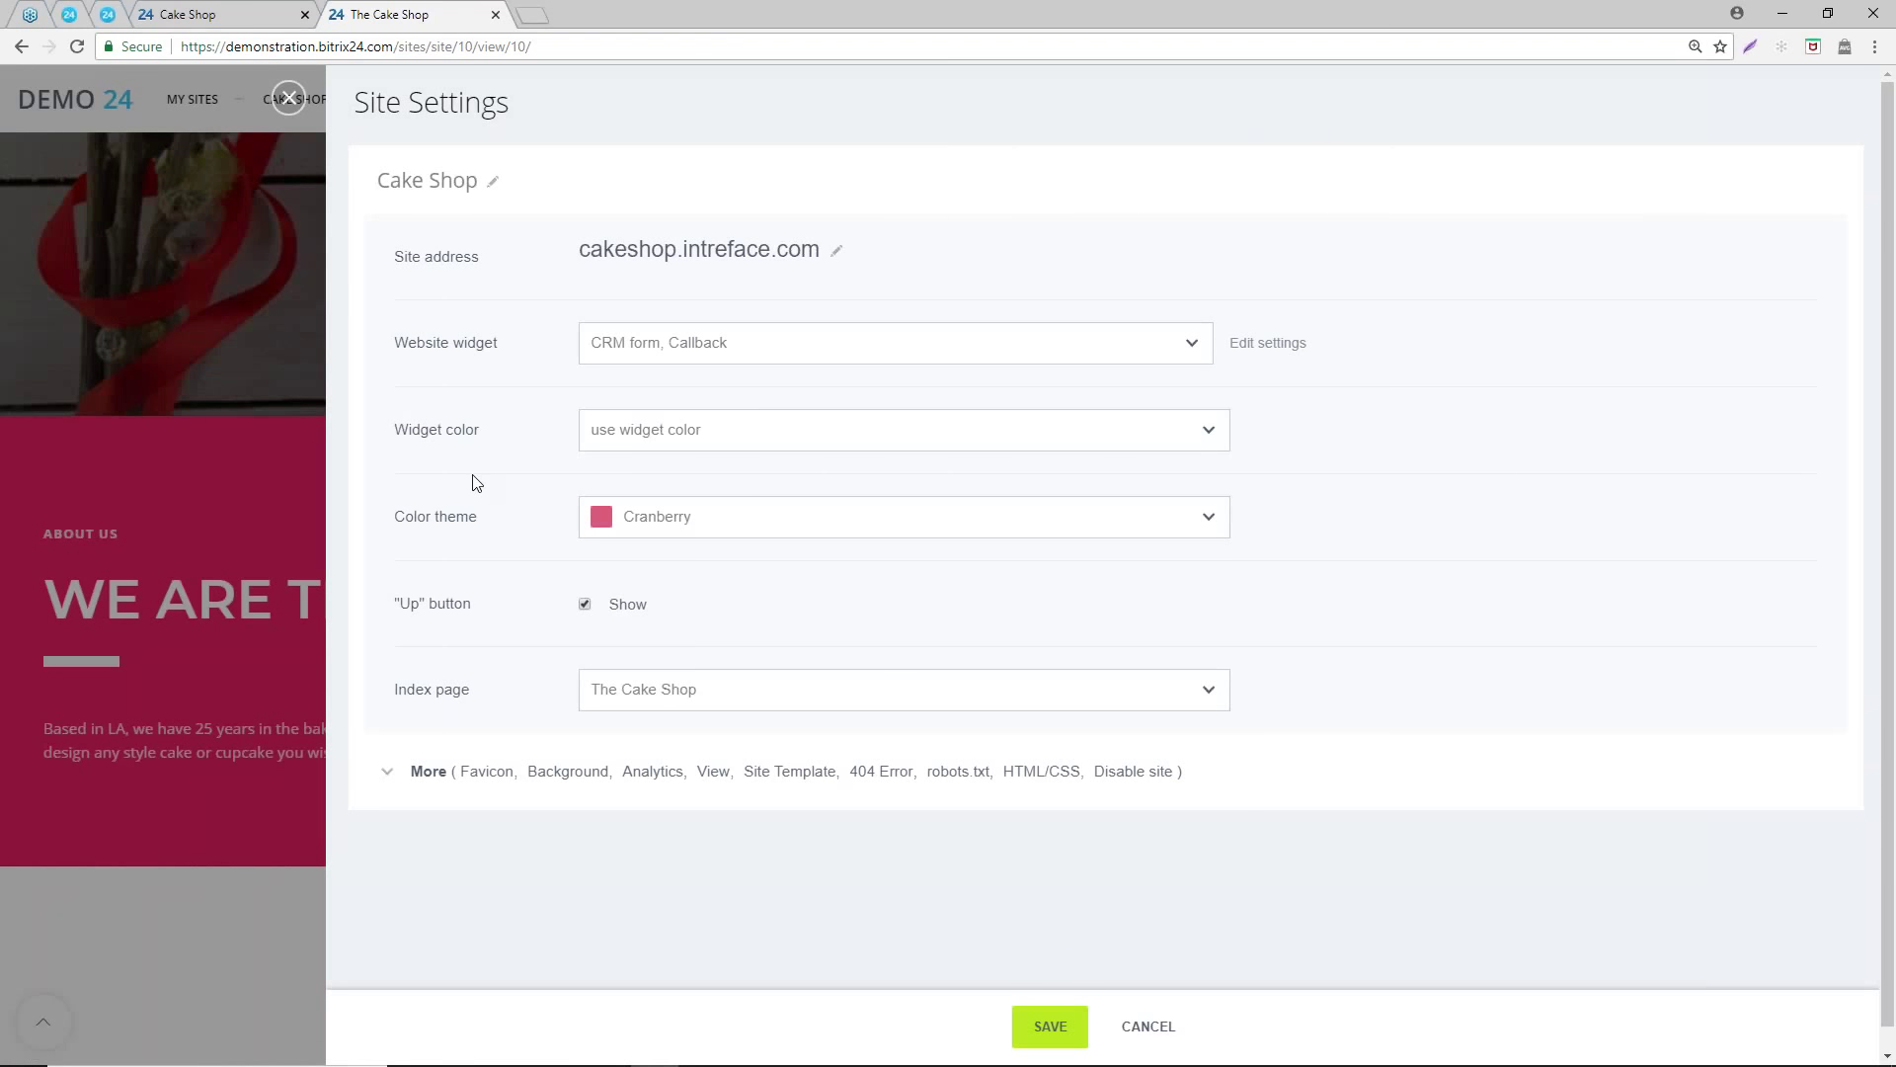
left_click_drag(402, 344, 517, 347)
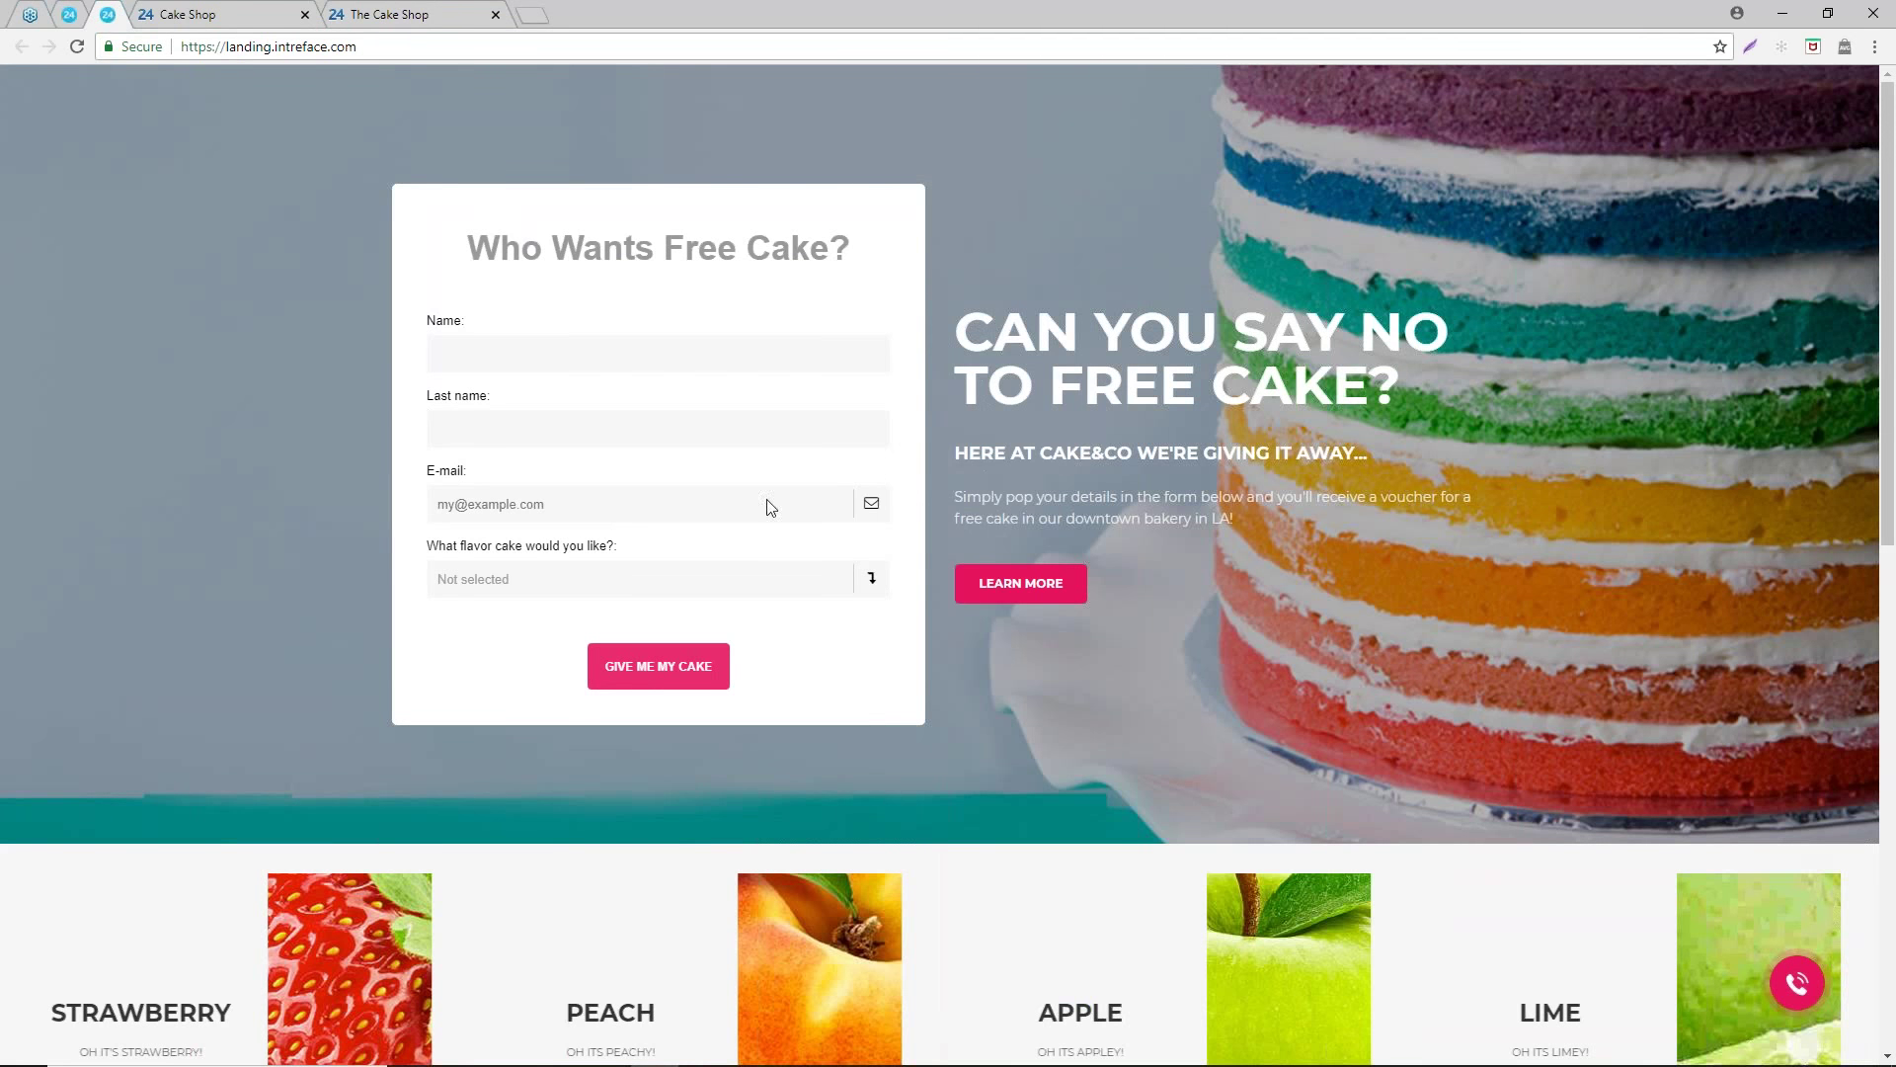
left_click(1799, 984)
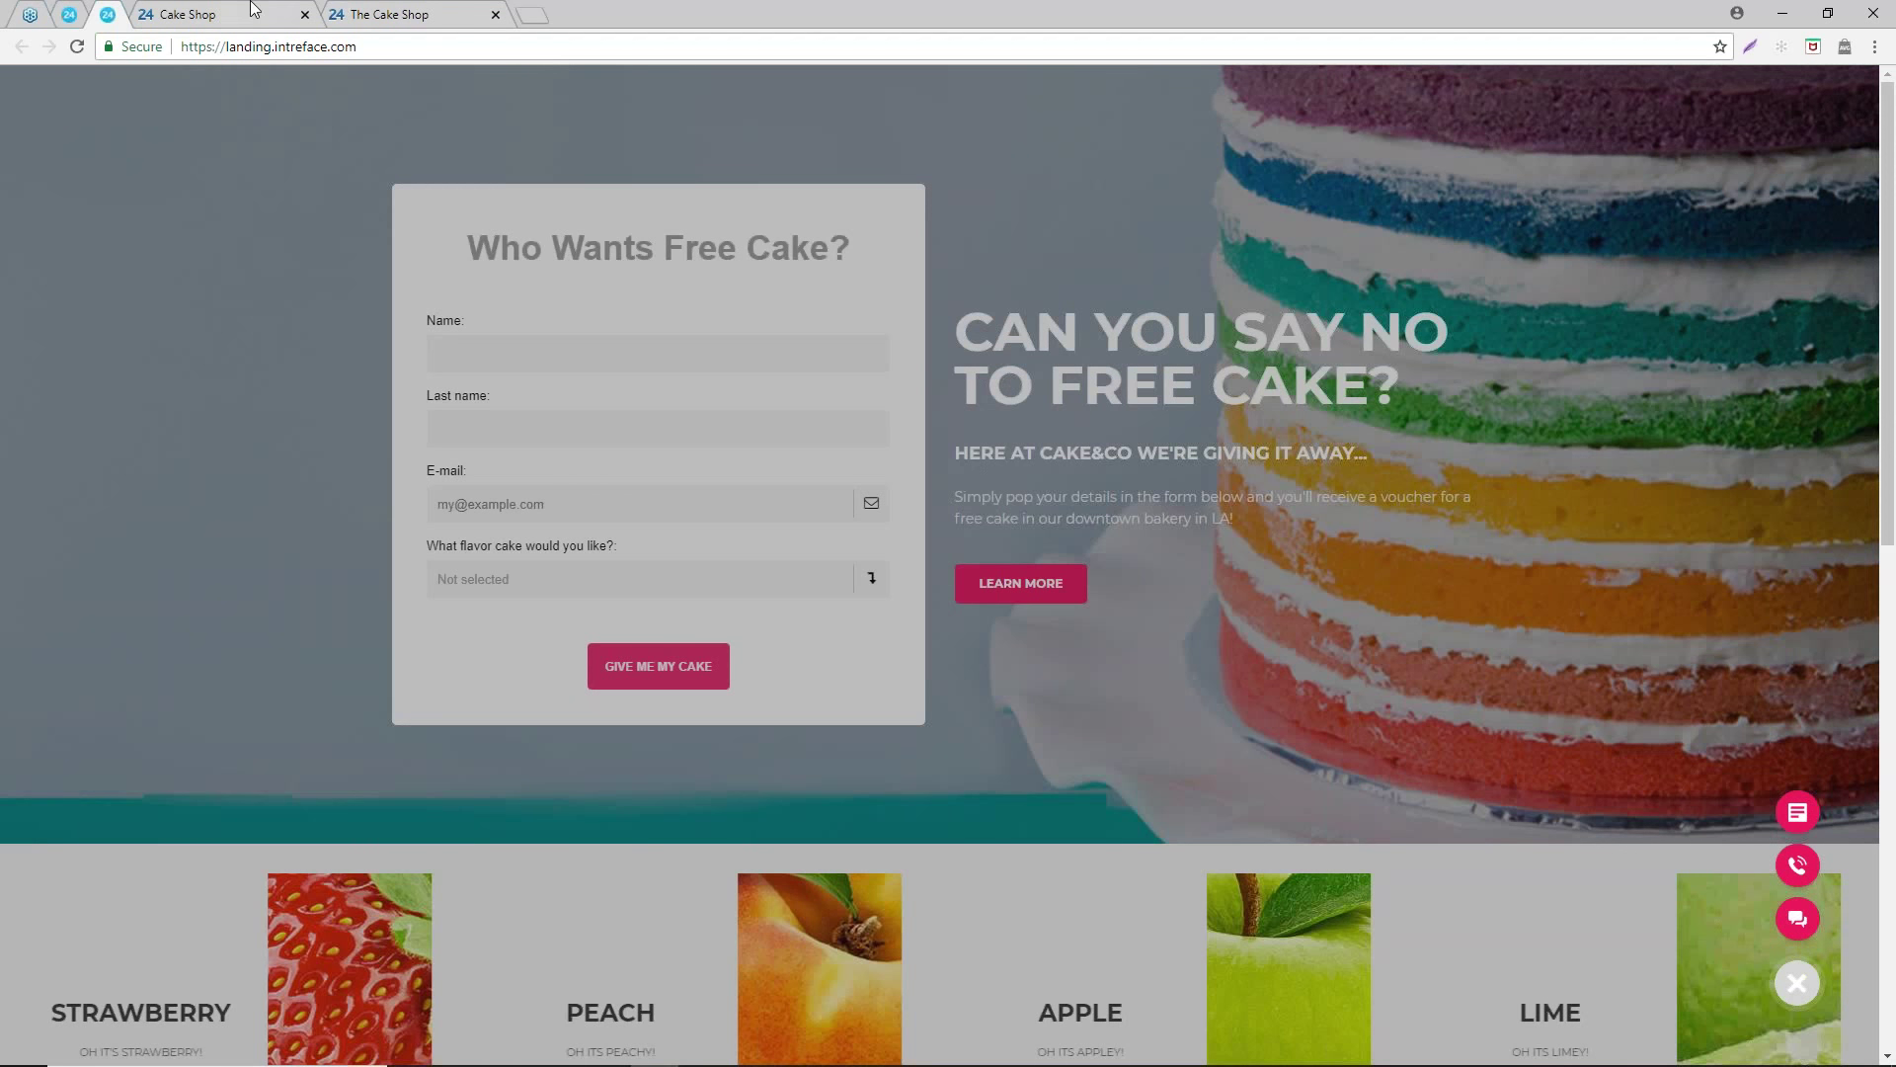
left_click(374, 14)
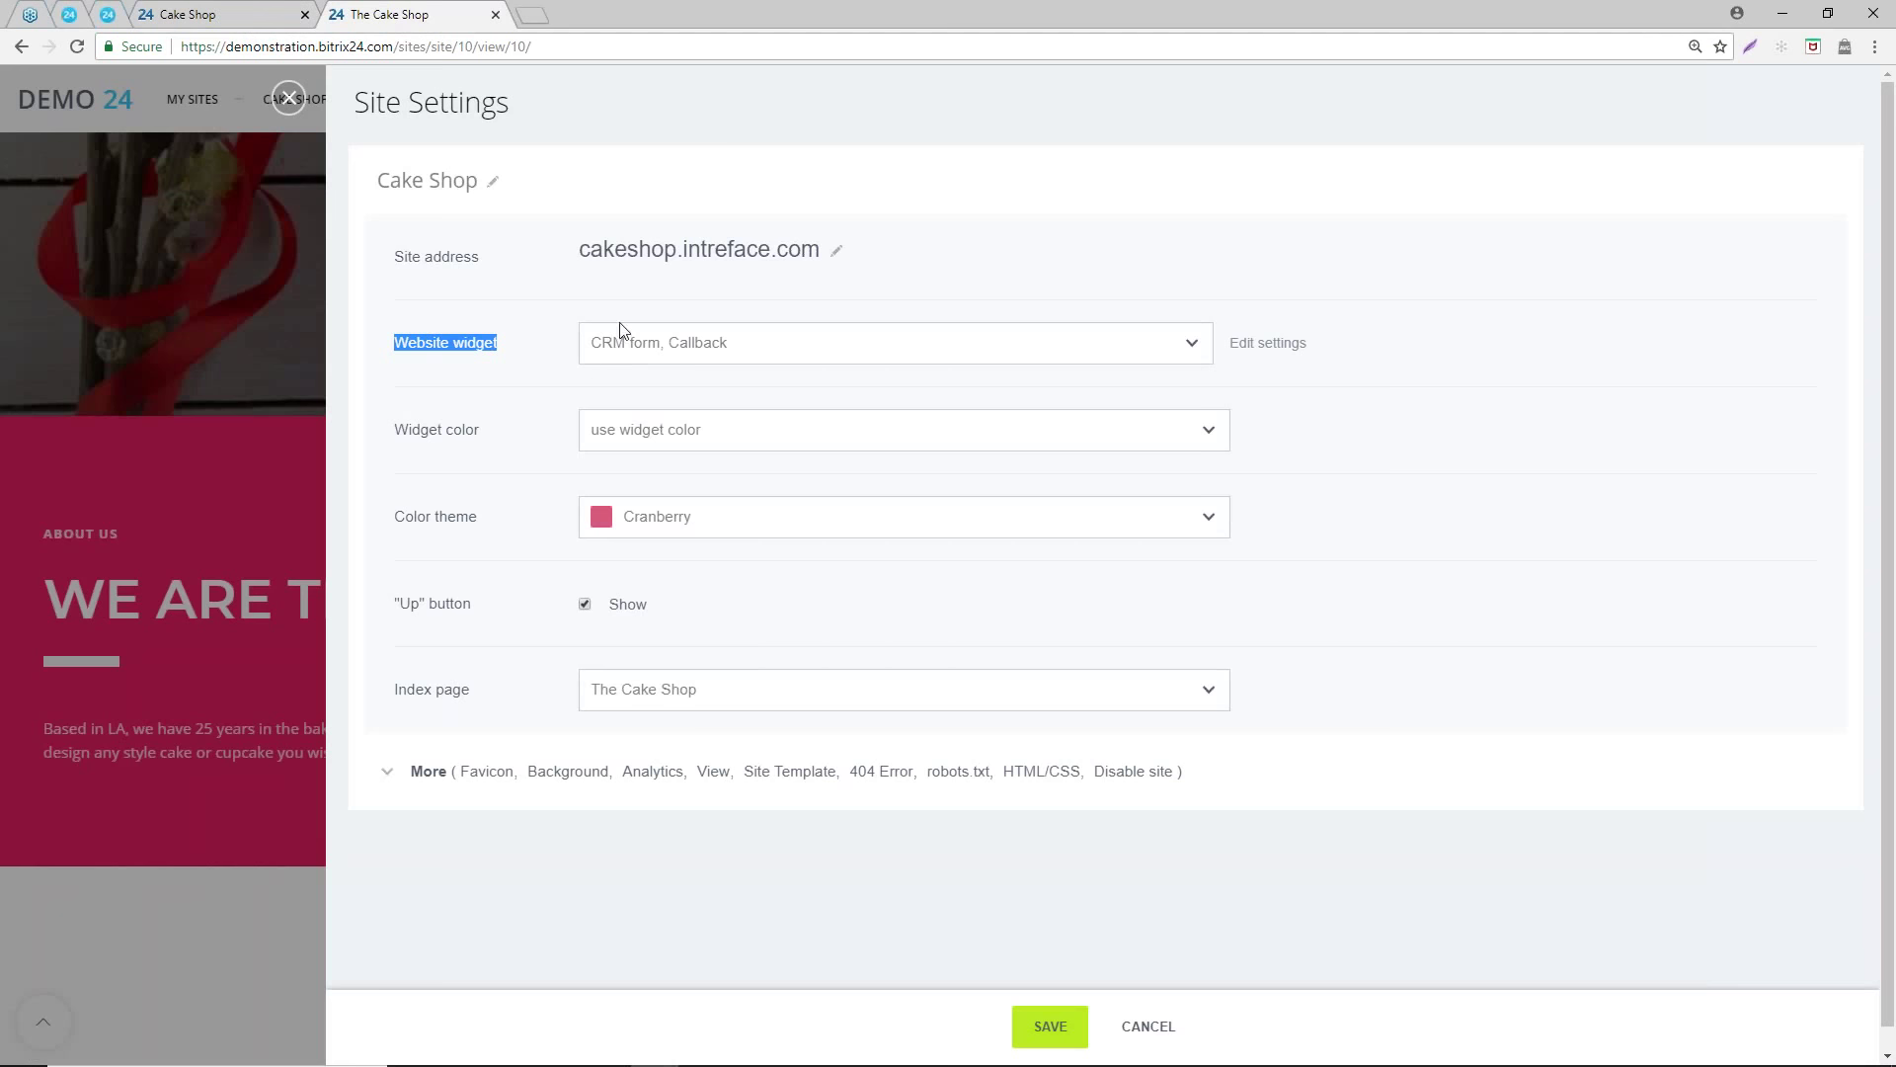
left_click(288, 98)
- Show The Cake Shop page in tablet view and look through its blocks
scroll(707, 560, "up", 5)
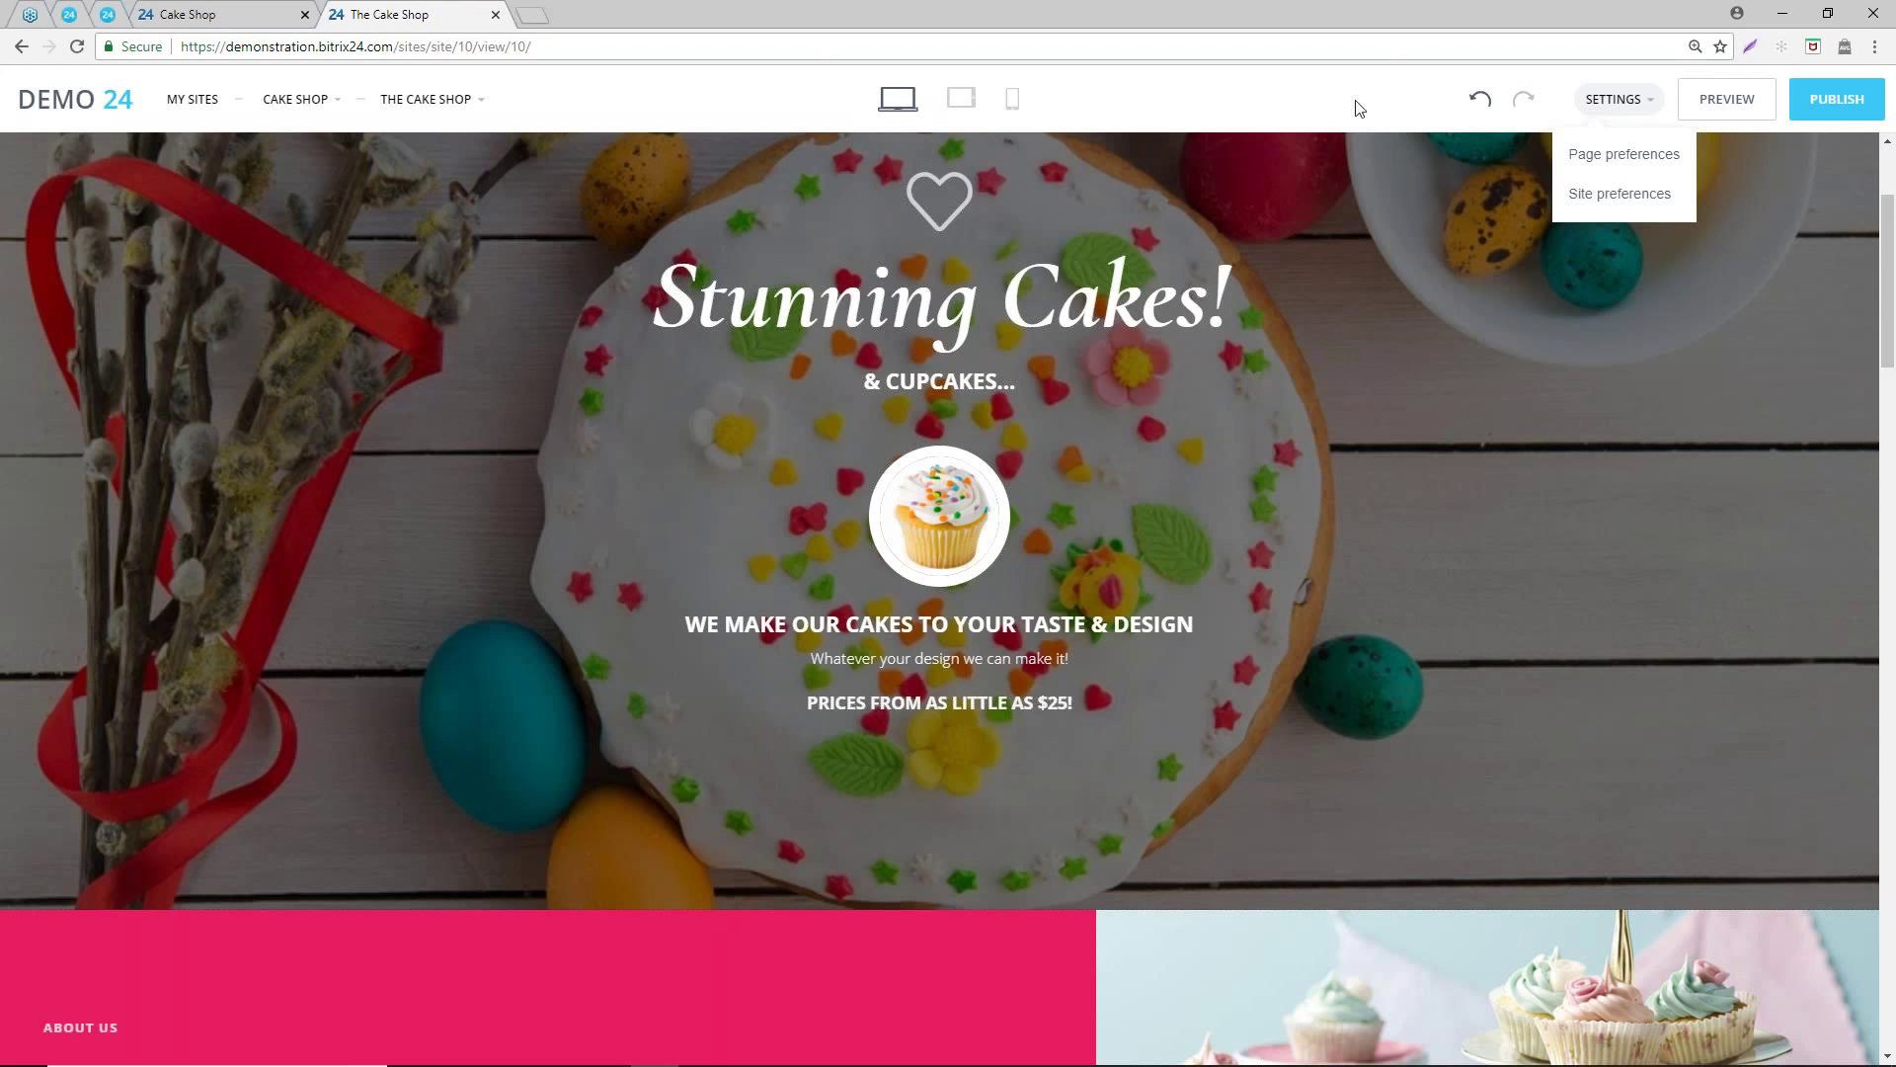
scroll(898, 280, "up", 1)
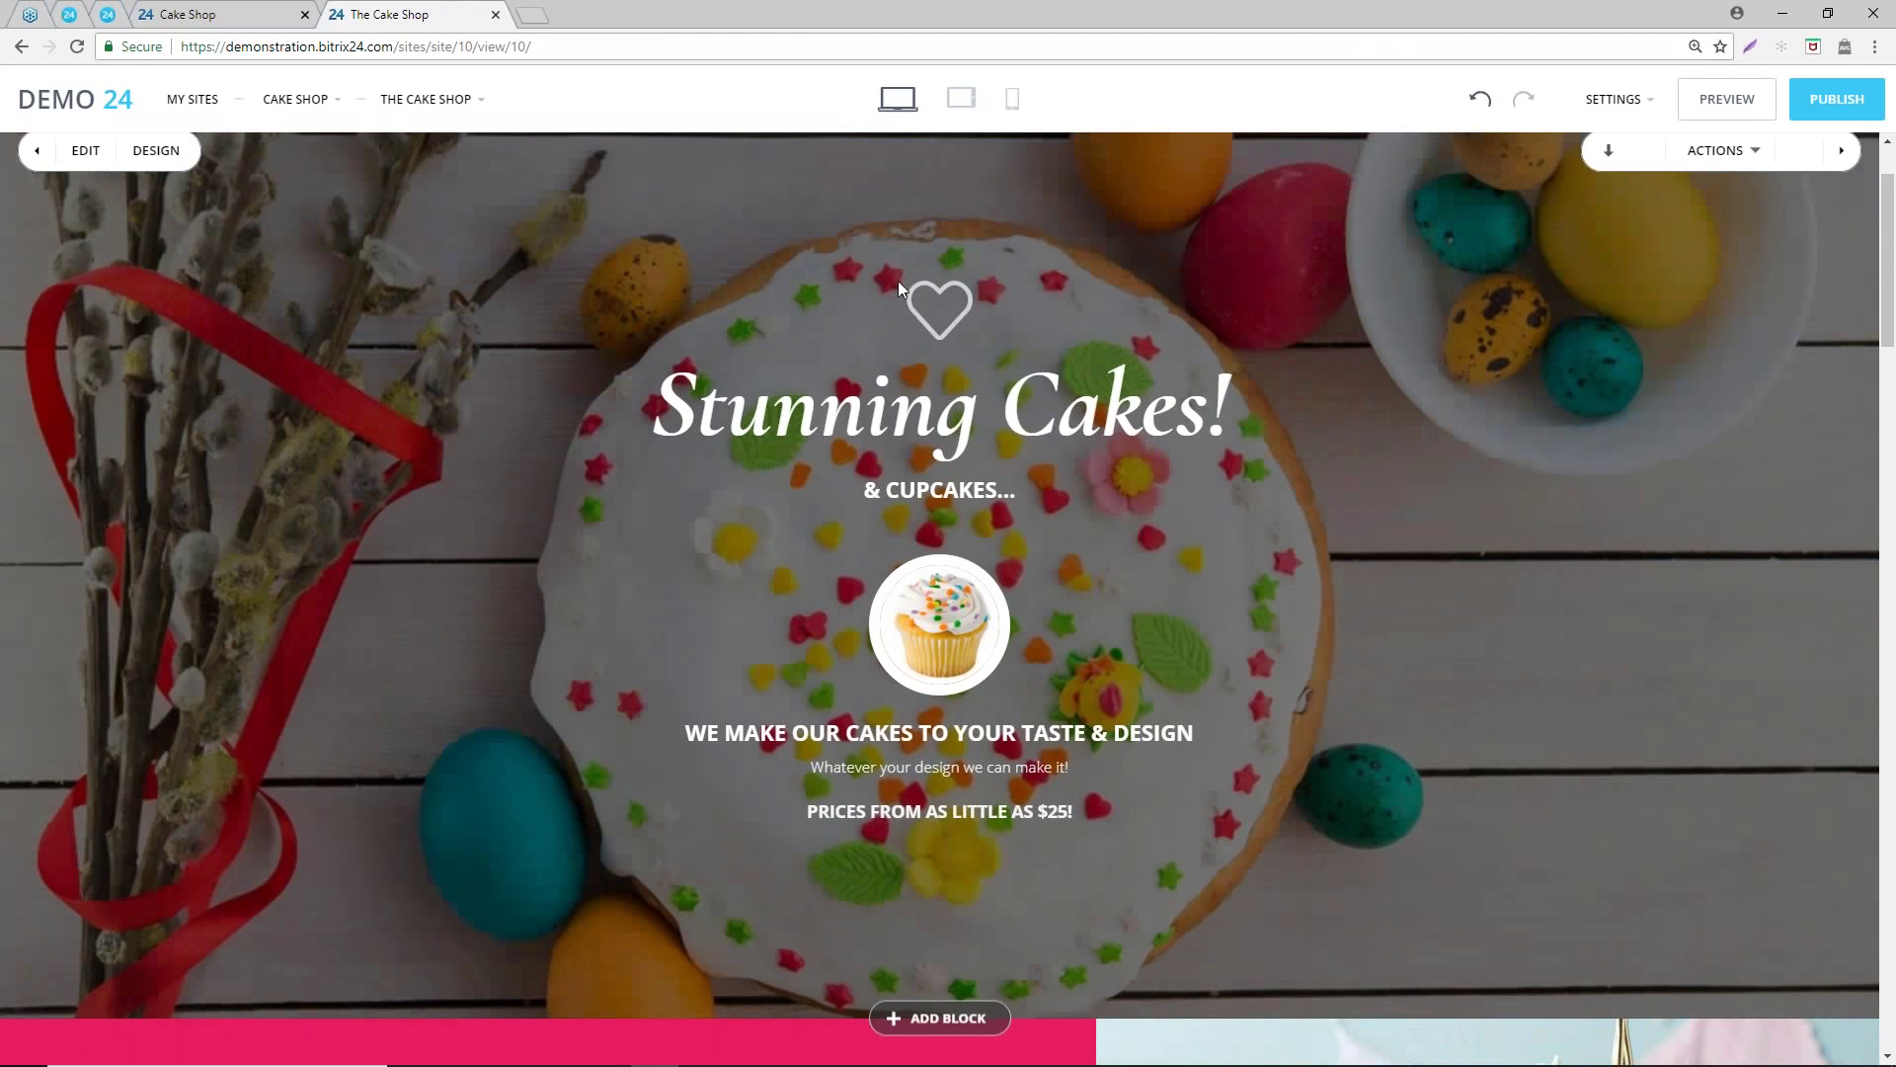
scroll(898, 280, "up", 1)
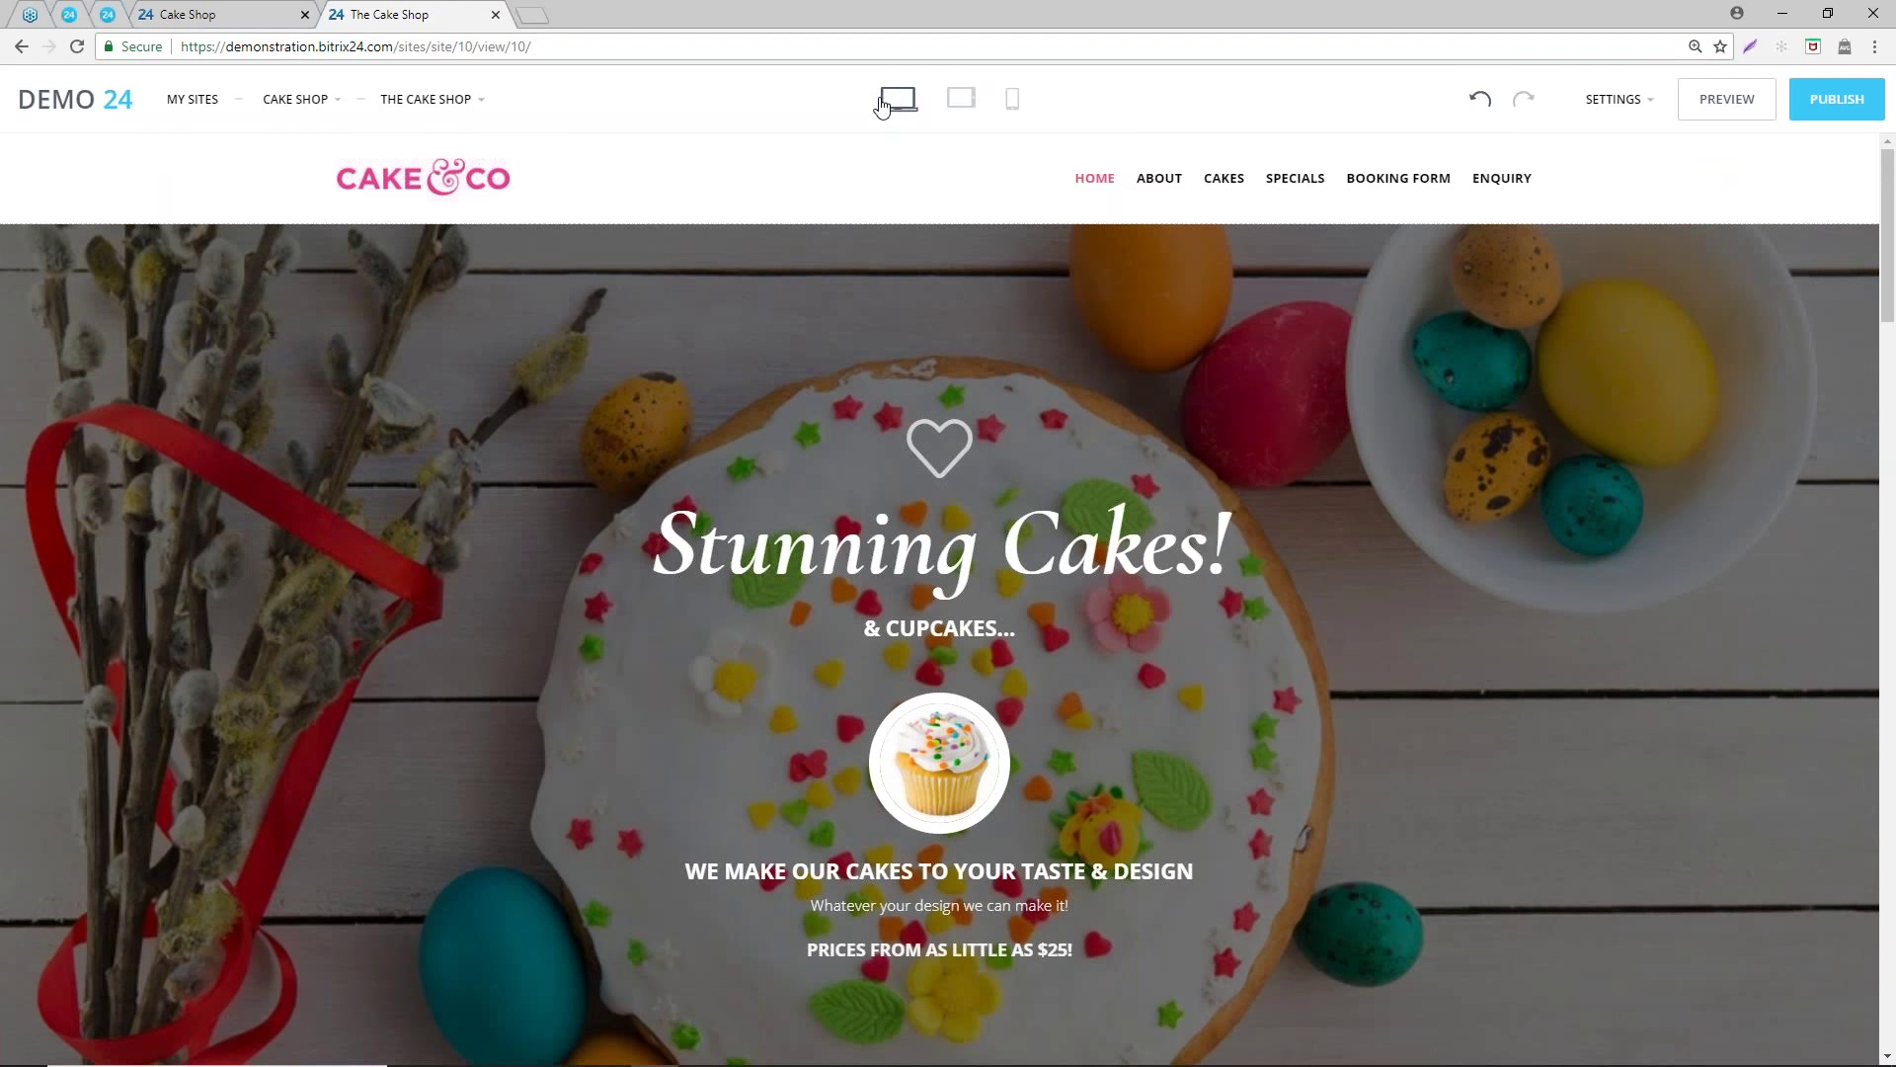
left_click(960, 103)
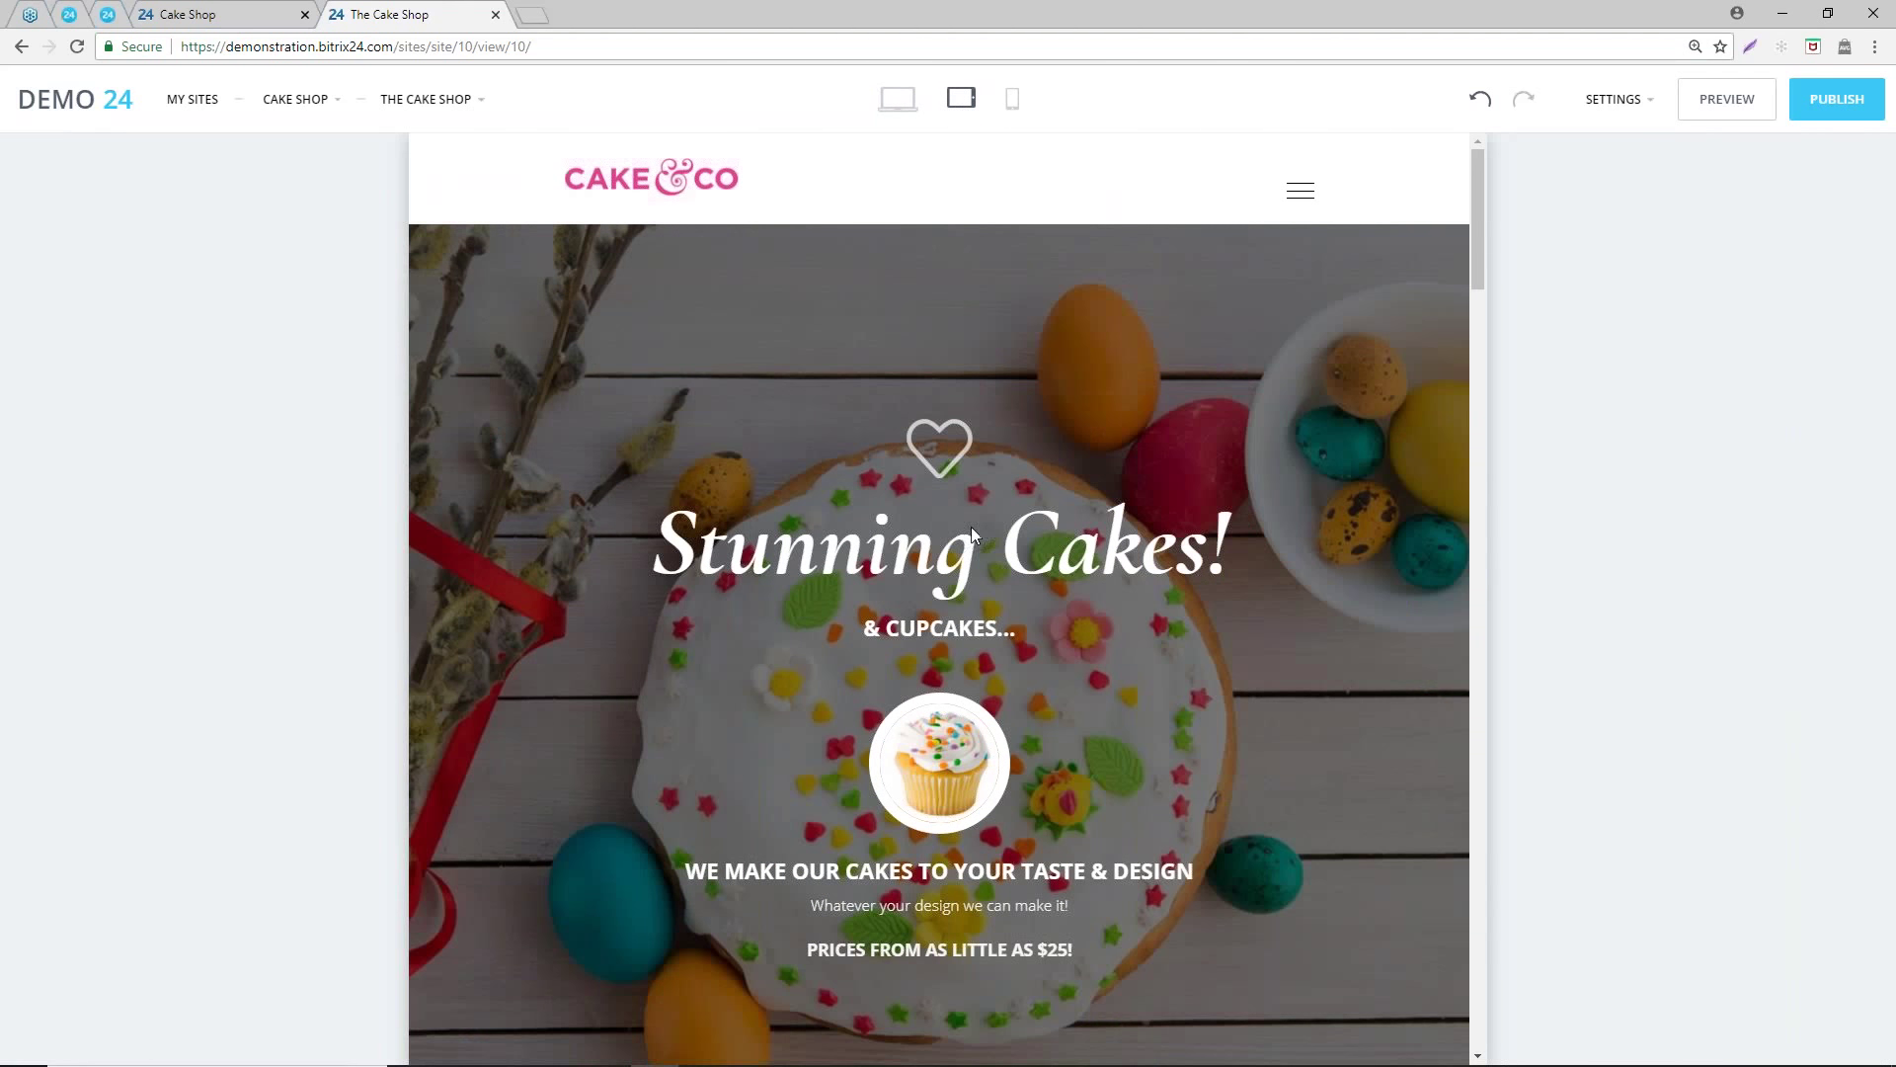
scroll(966, 533, "down", 4)
scroll(960, 541, "down", 8)
scroll(960, 541, "up", 10)
- Undo the heading edit in the contact form block
left_click(1484, 105)
left_click(1484, 103)
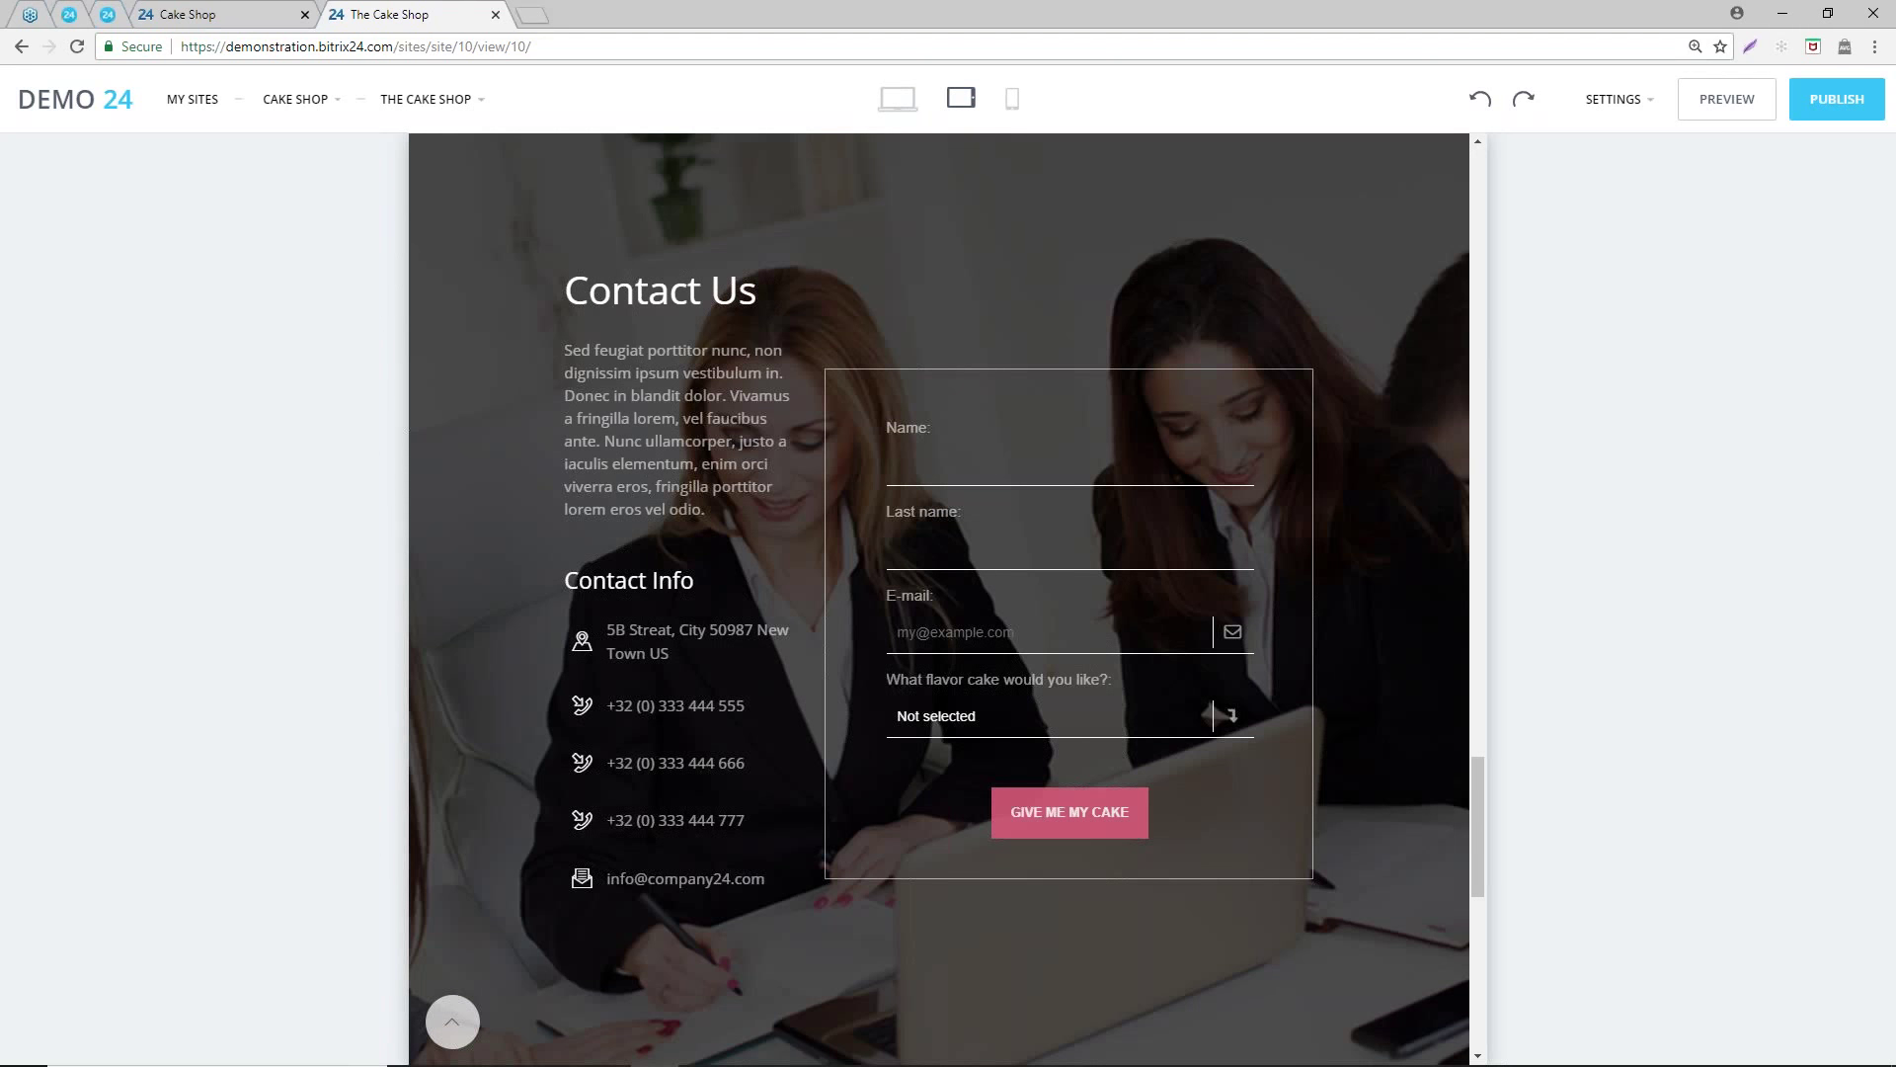
scroll(874, 533, "up", 2)
scroll(874, 536, "down", 7)
scroll(865, 552, "up", 2)
- Show The Cake Shop page in mobile view, look through its blocks and return to desktop view
scroll(863, 545, "up", 15)
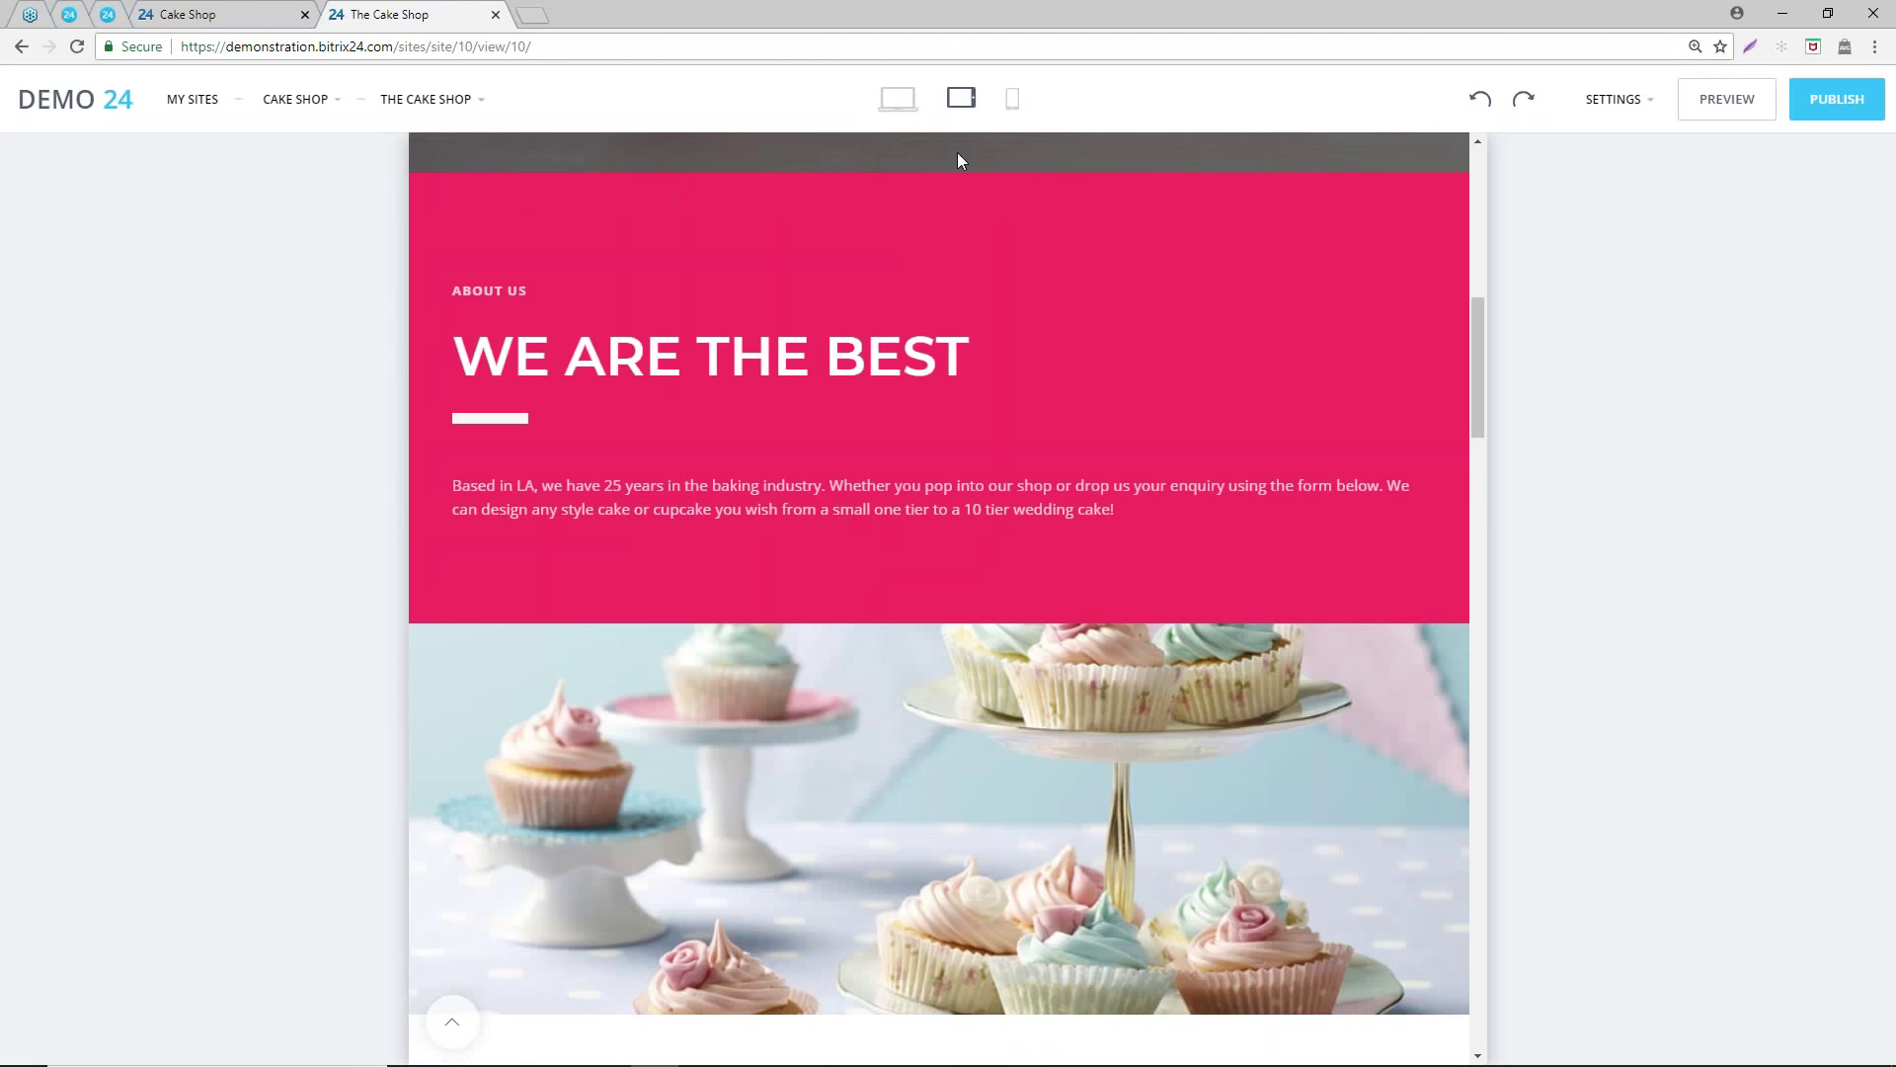
scroll(986, 247, "up", 10)
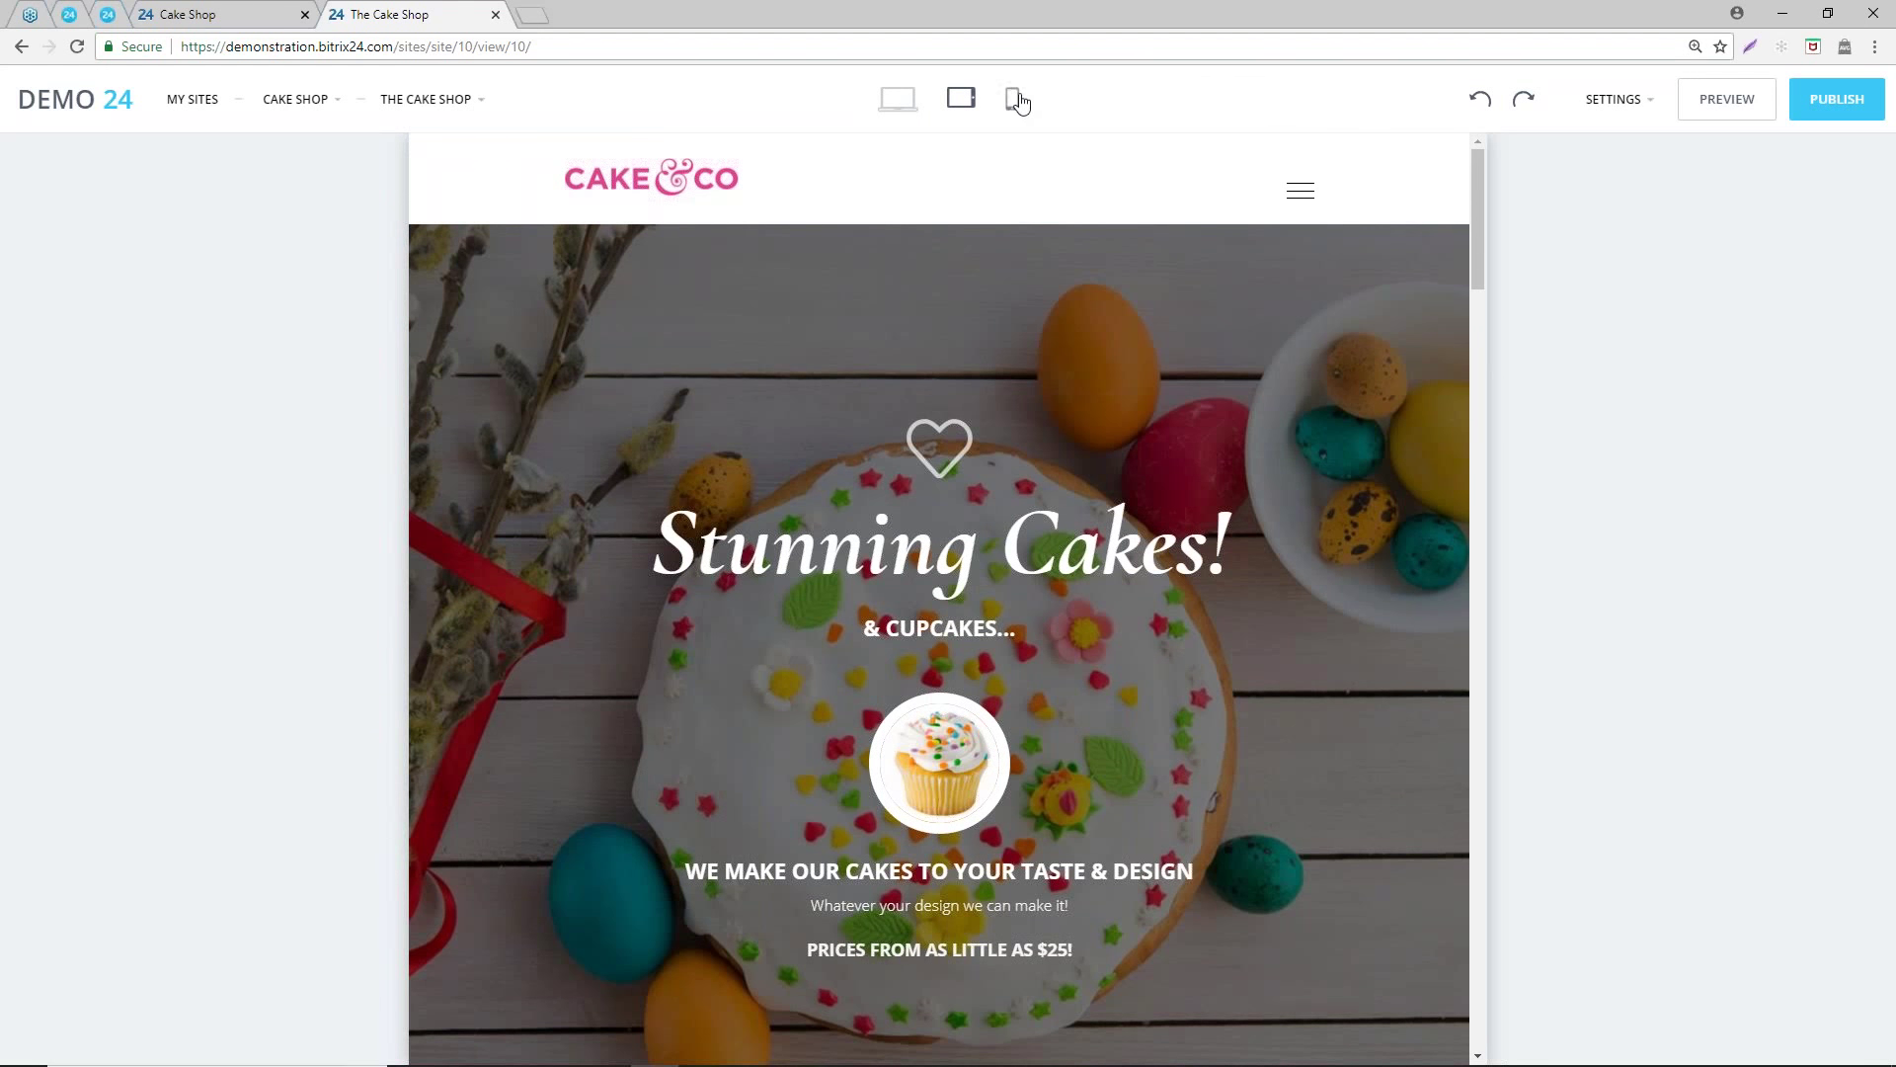
left_click(1014, 101)
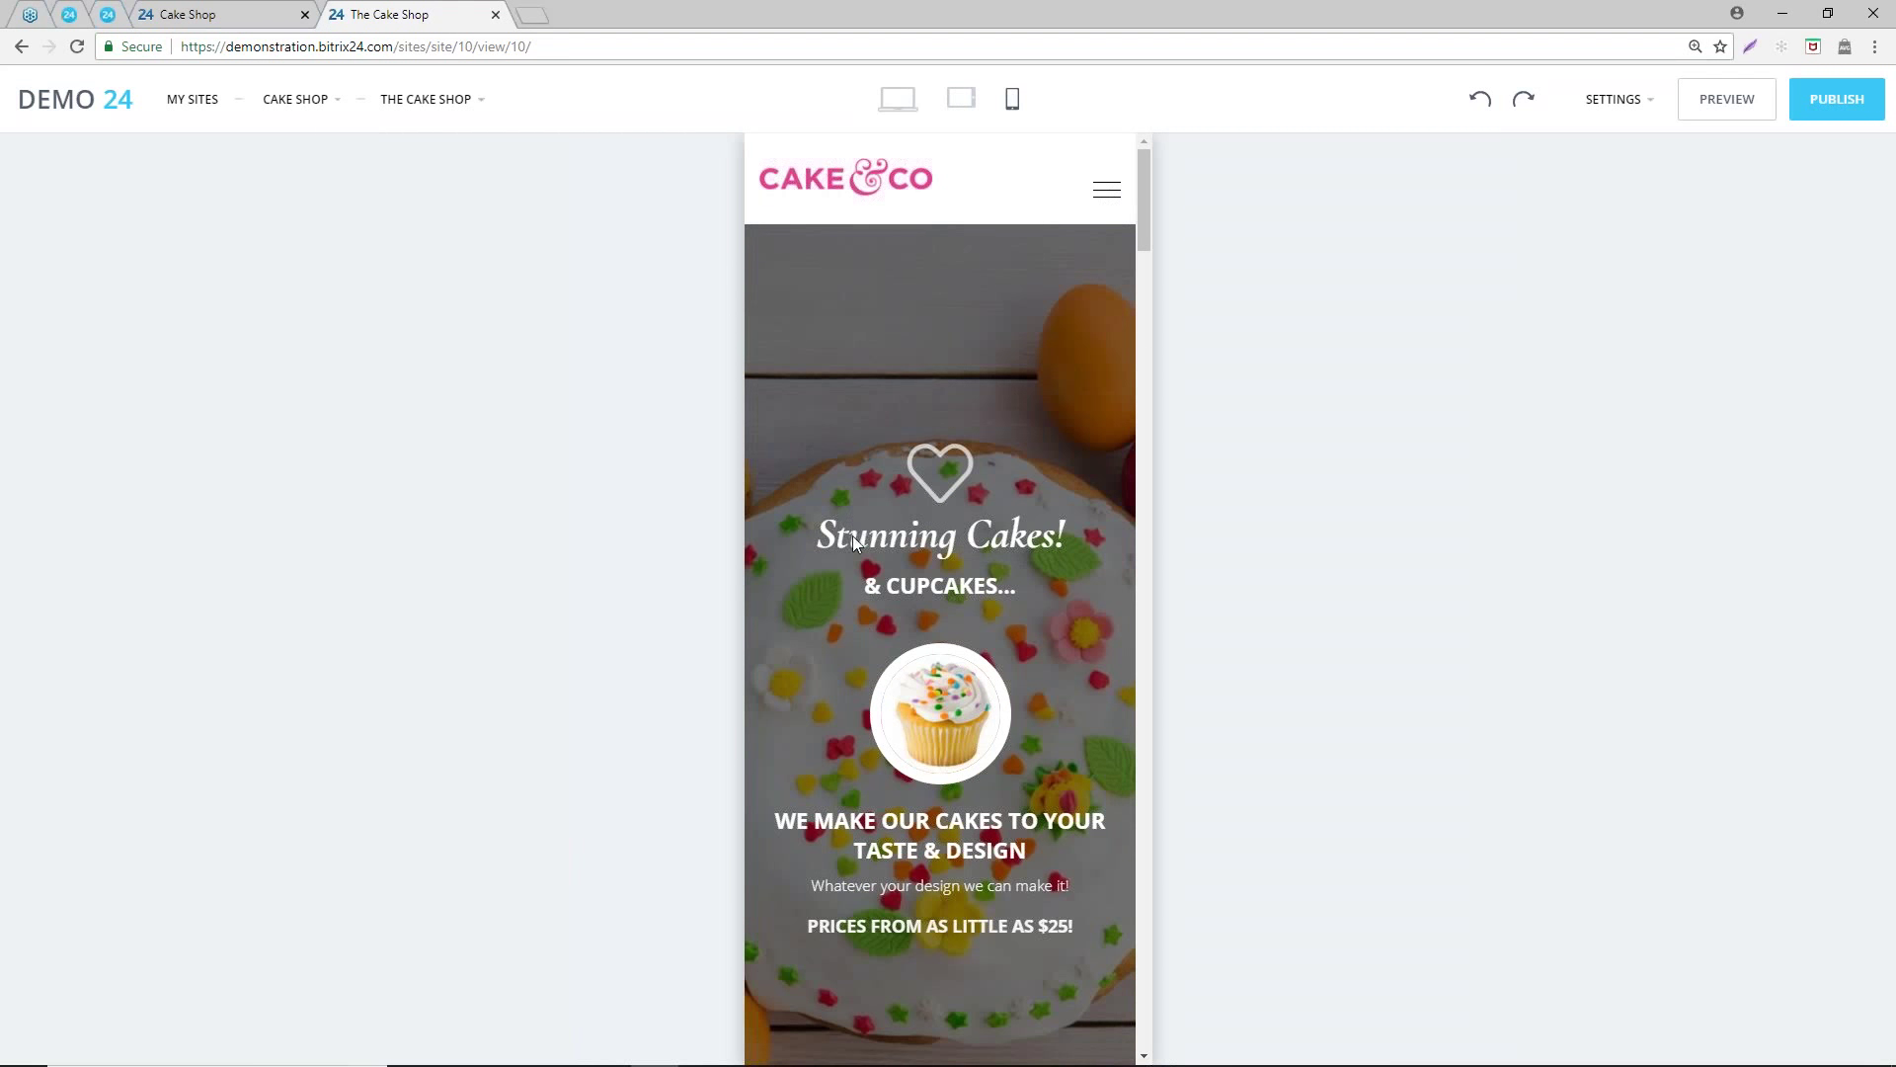
scroll(849, 542, "down", 10)
scroll(850, 542, "up", 10)
scroll(845, 644, "down", 15)
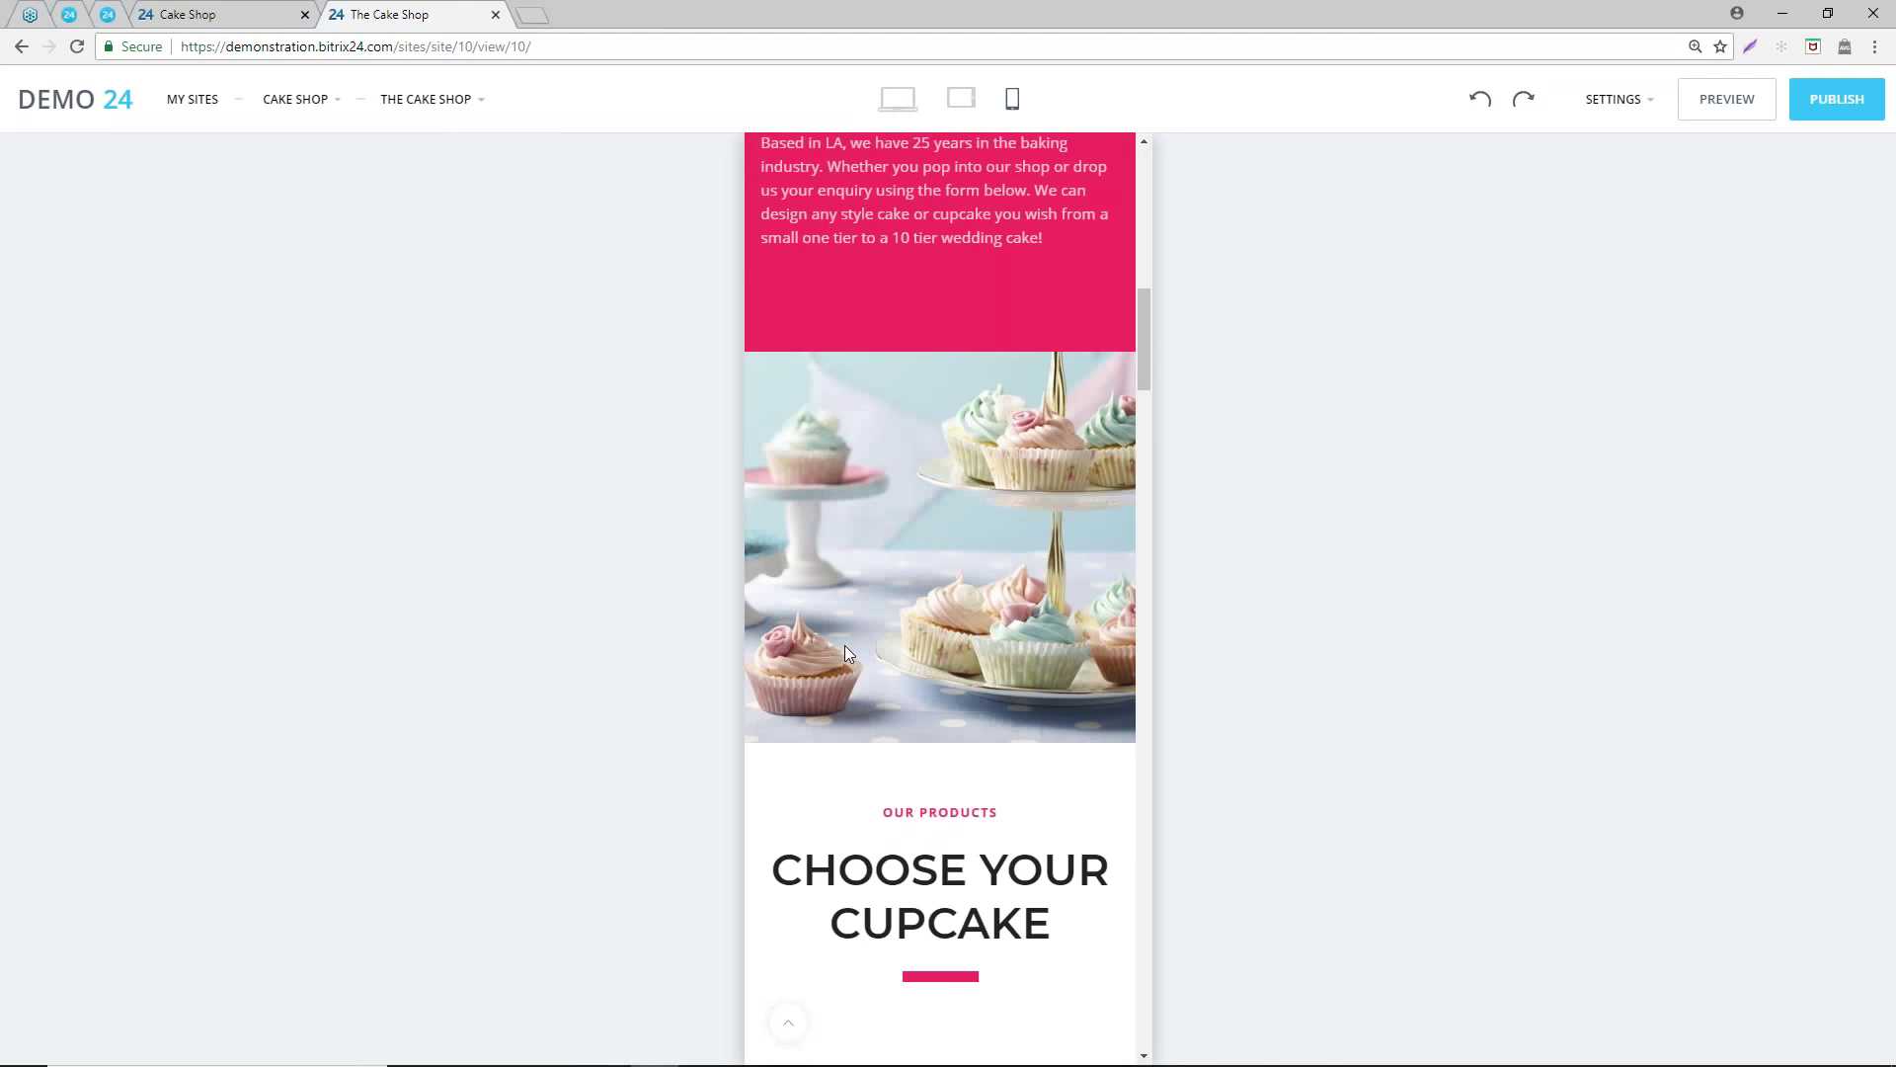
scroll(844, 653, "down", 12)
scroll(904, 469, "up", 6)
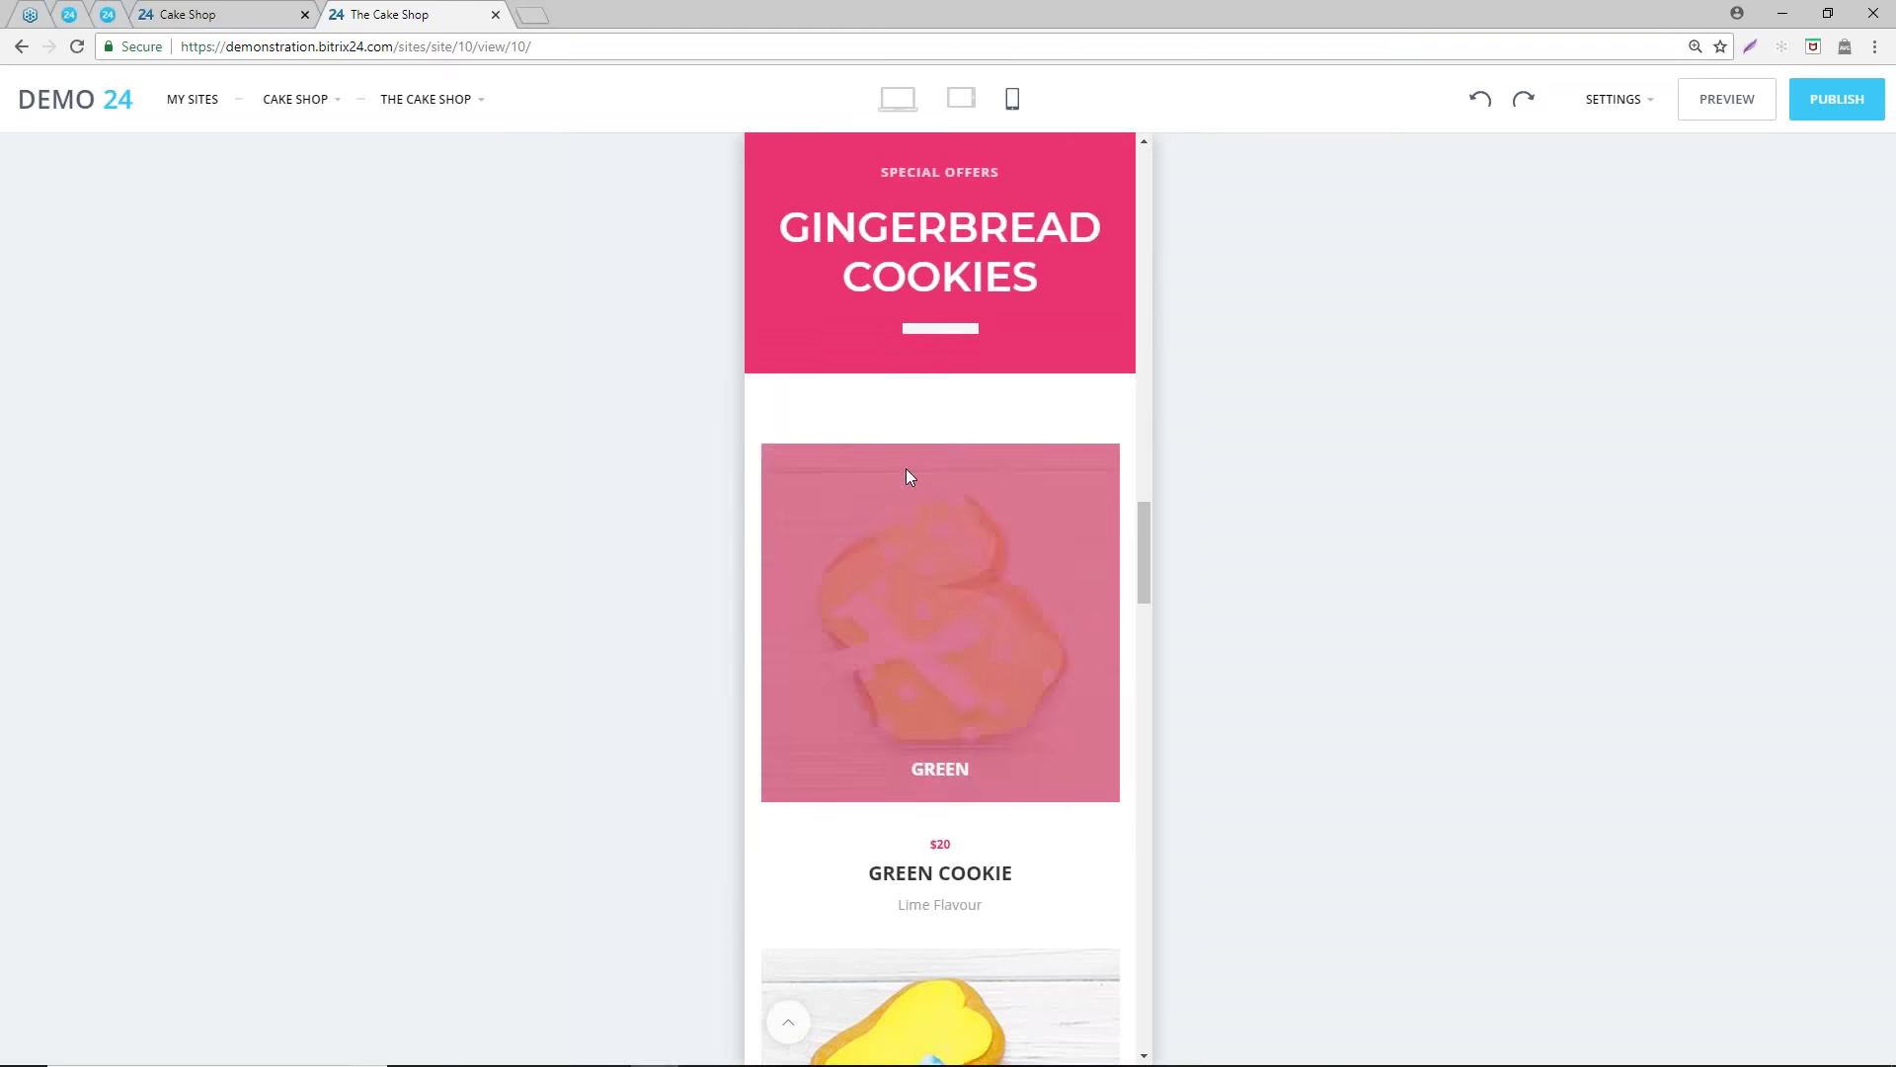
scroll(905, 468, "up", 10)
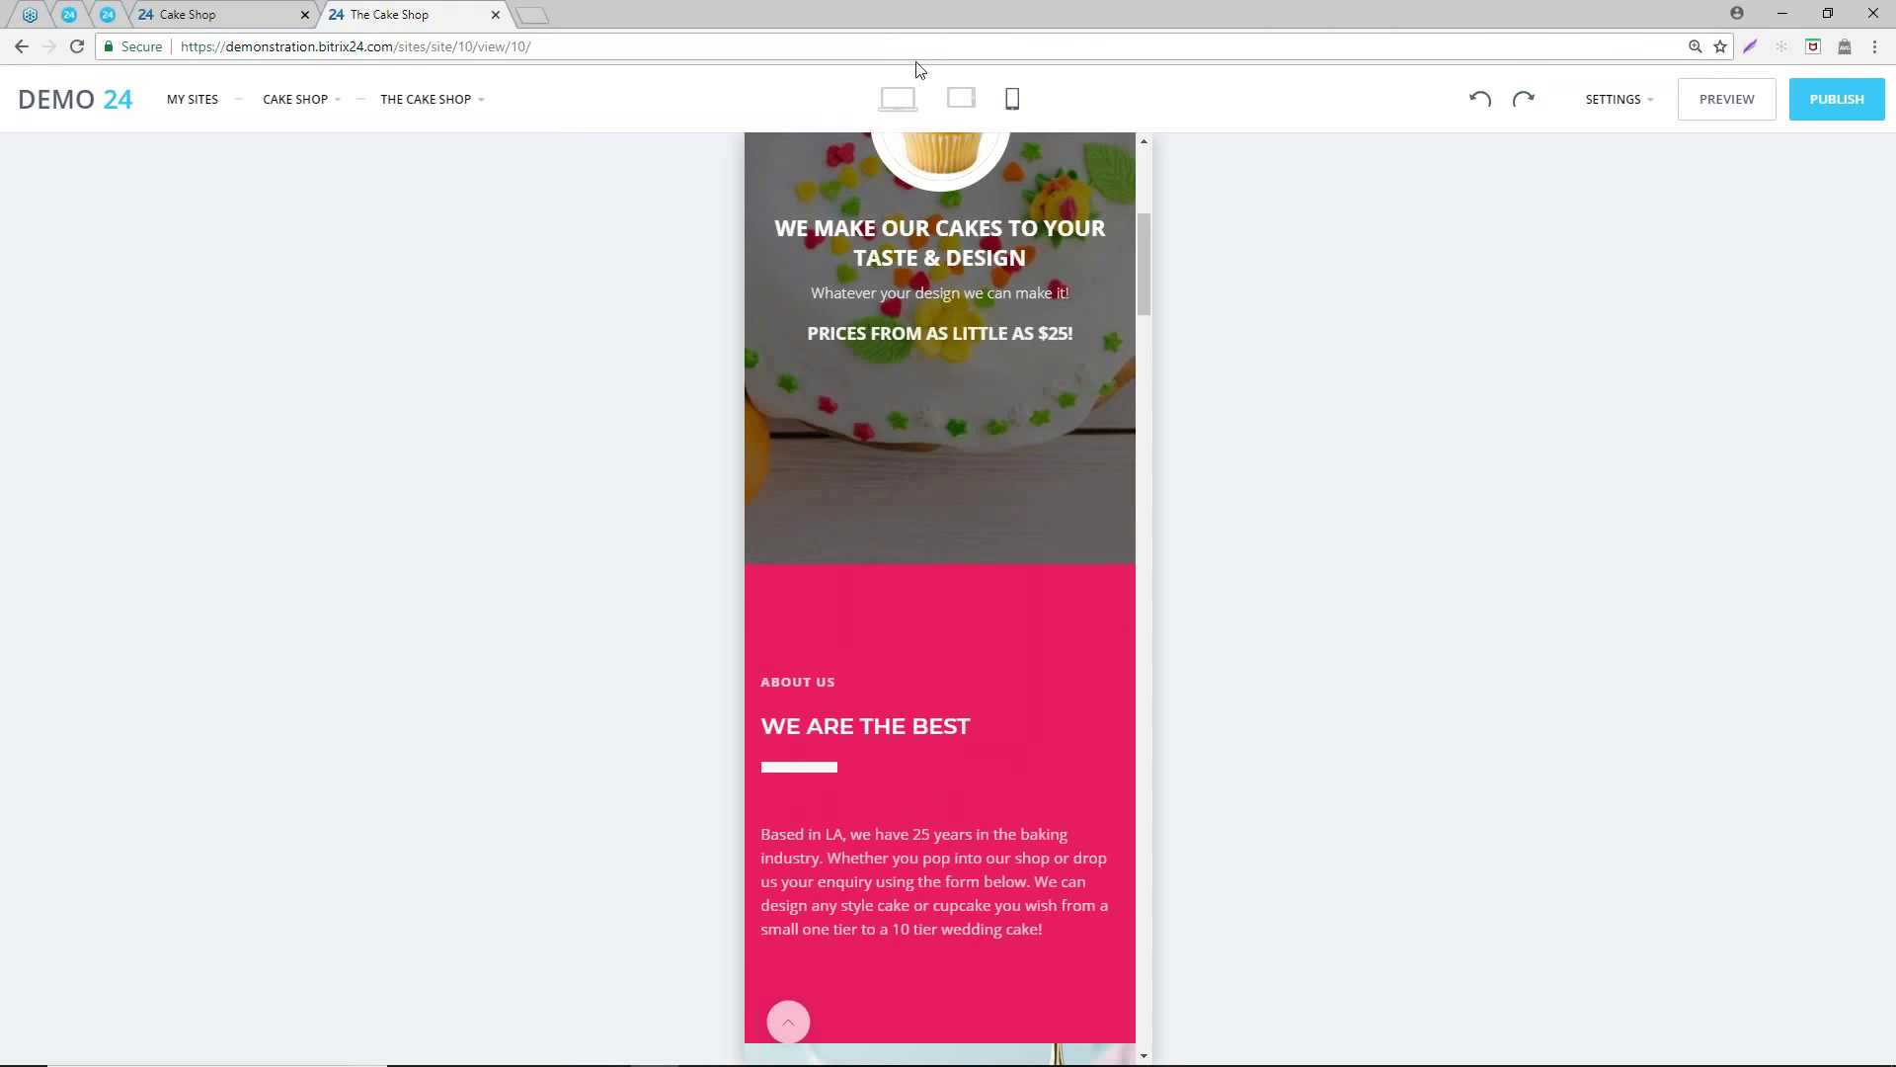
left_click(904, 99)
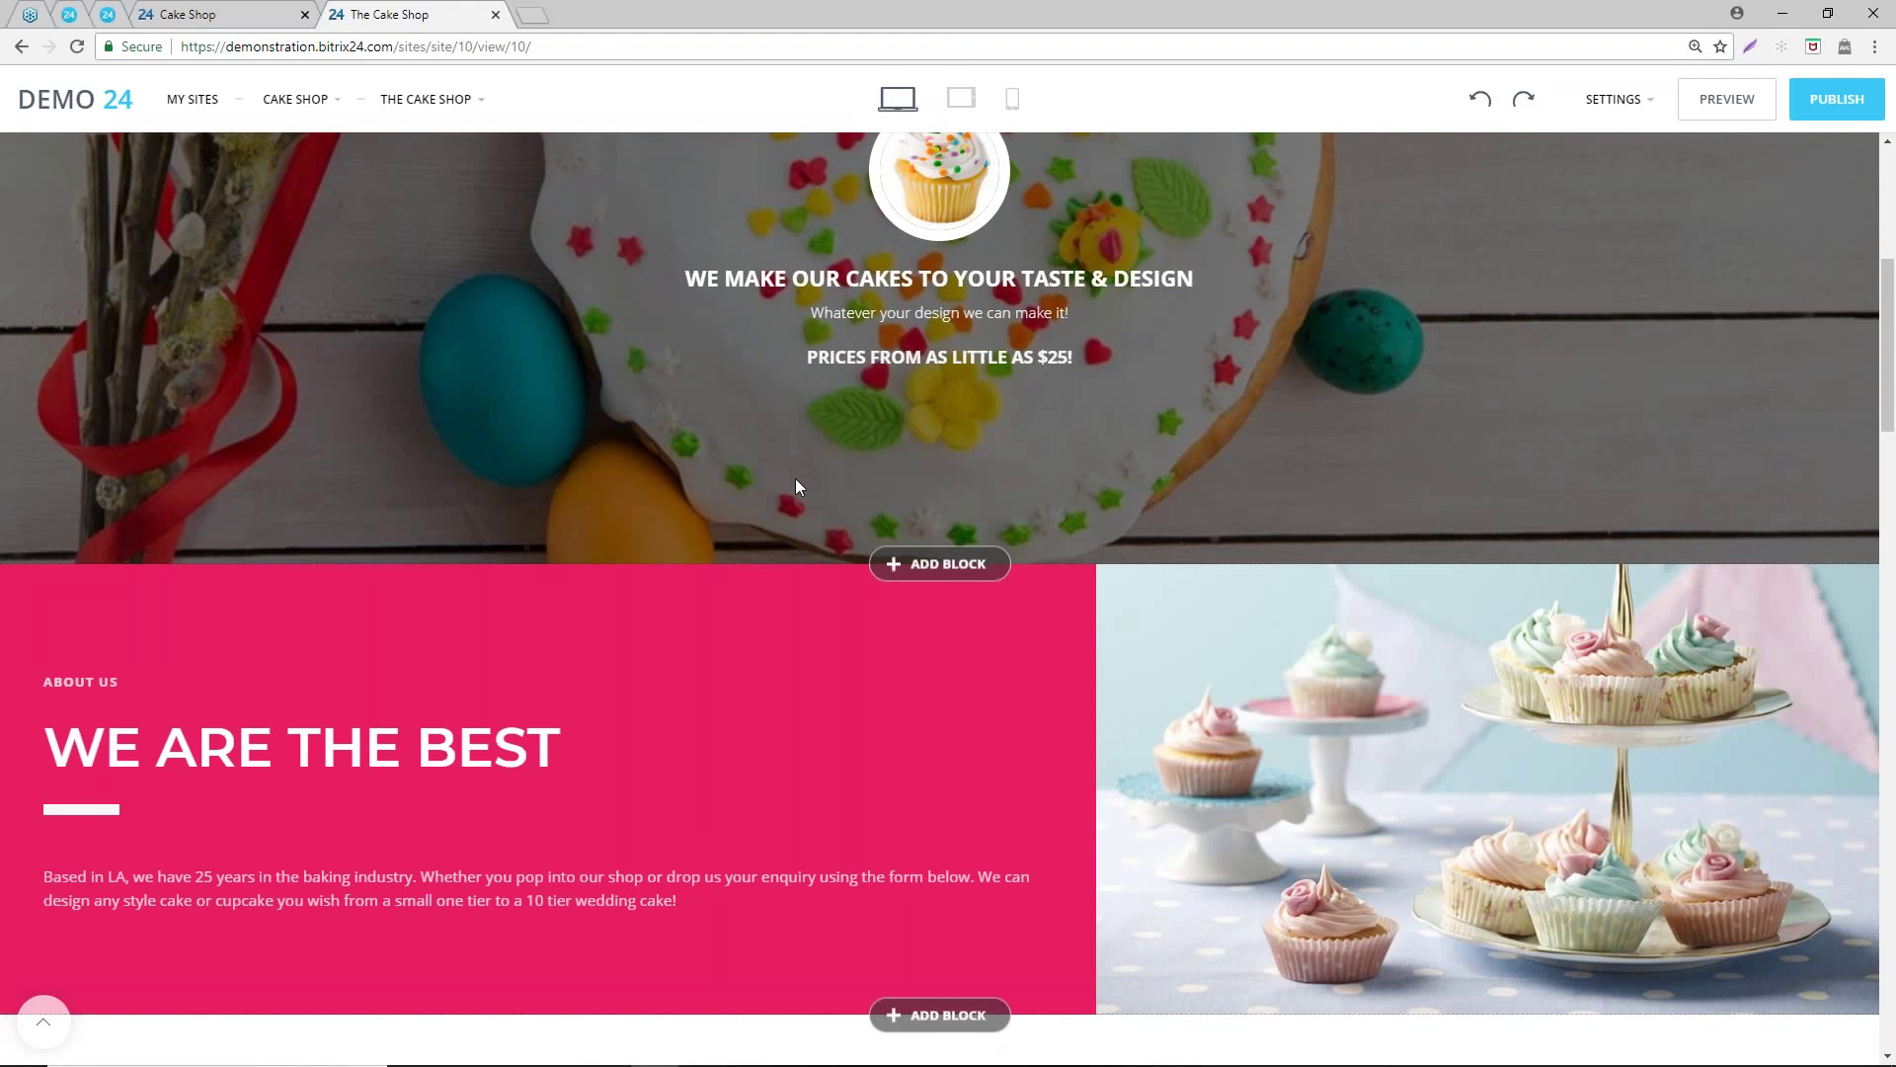
- View the Cake Shop site preferences once more, close them and dismiss the Facebook notification
mouse_move(999, 599)
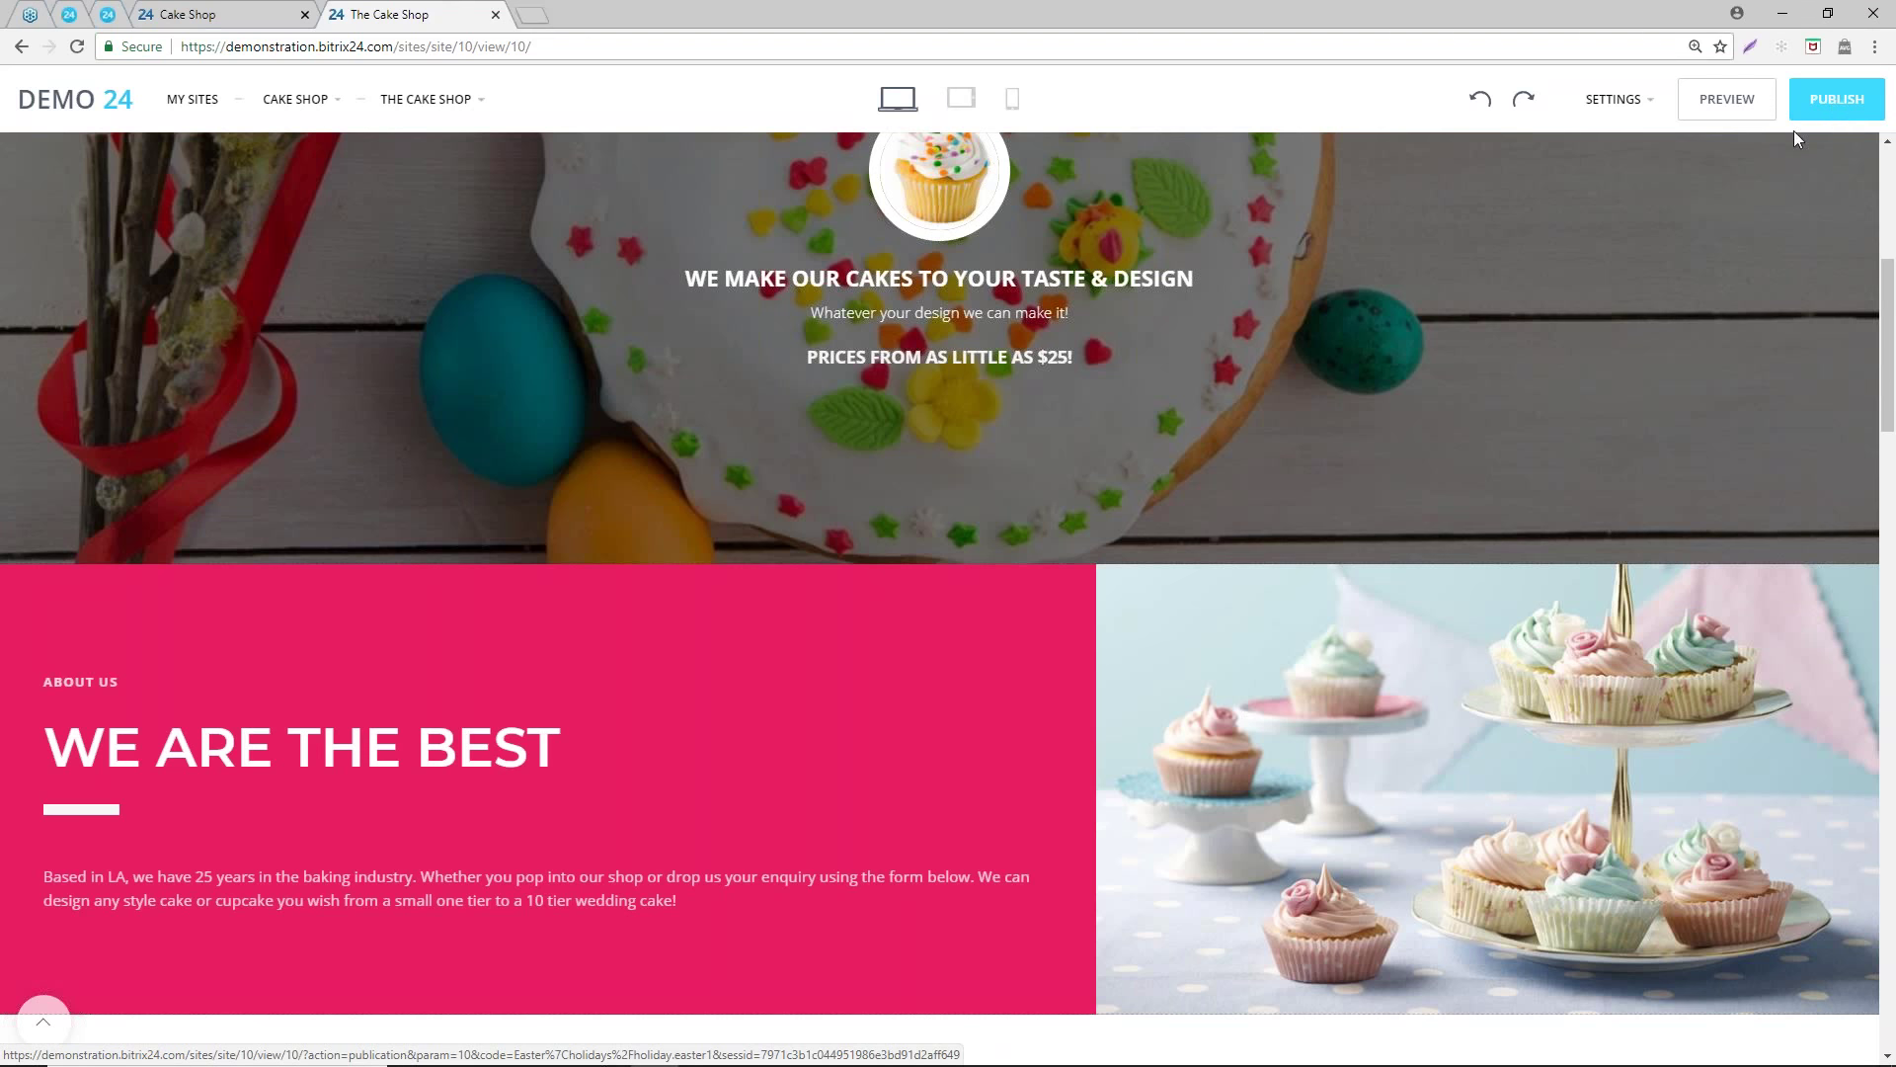
left_click(1618, 101)
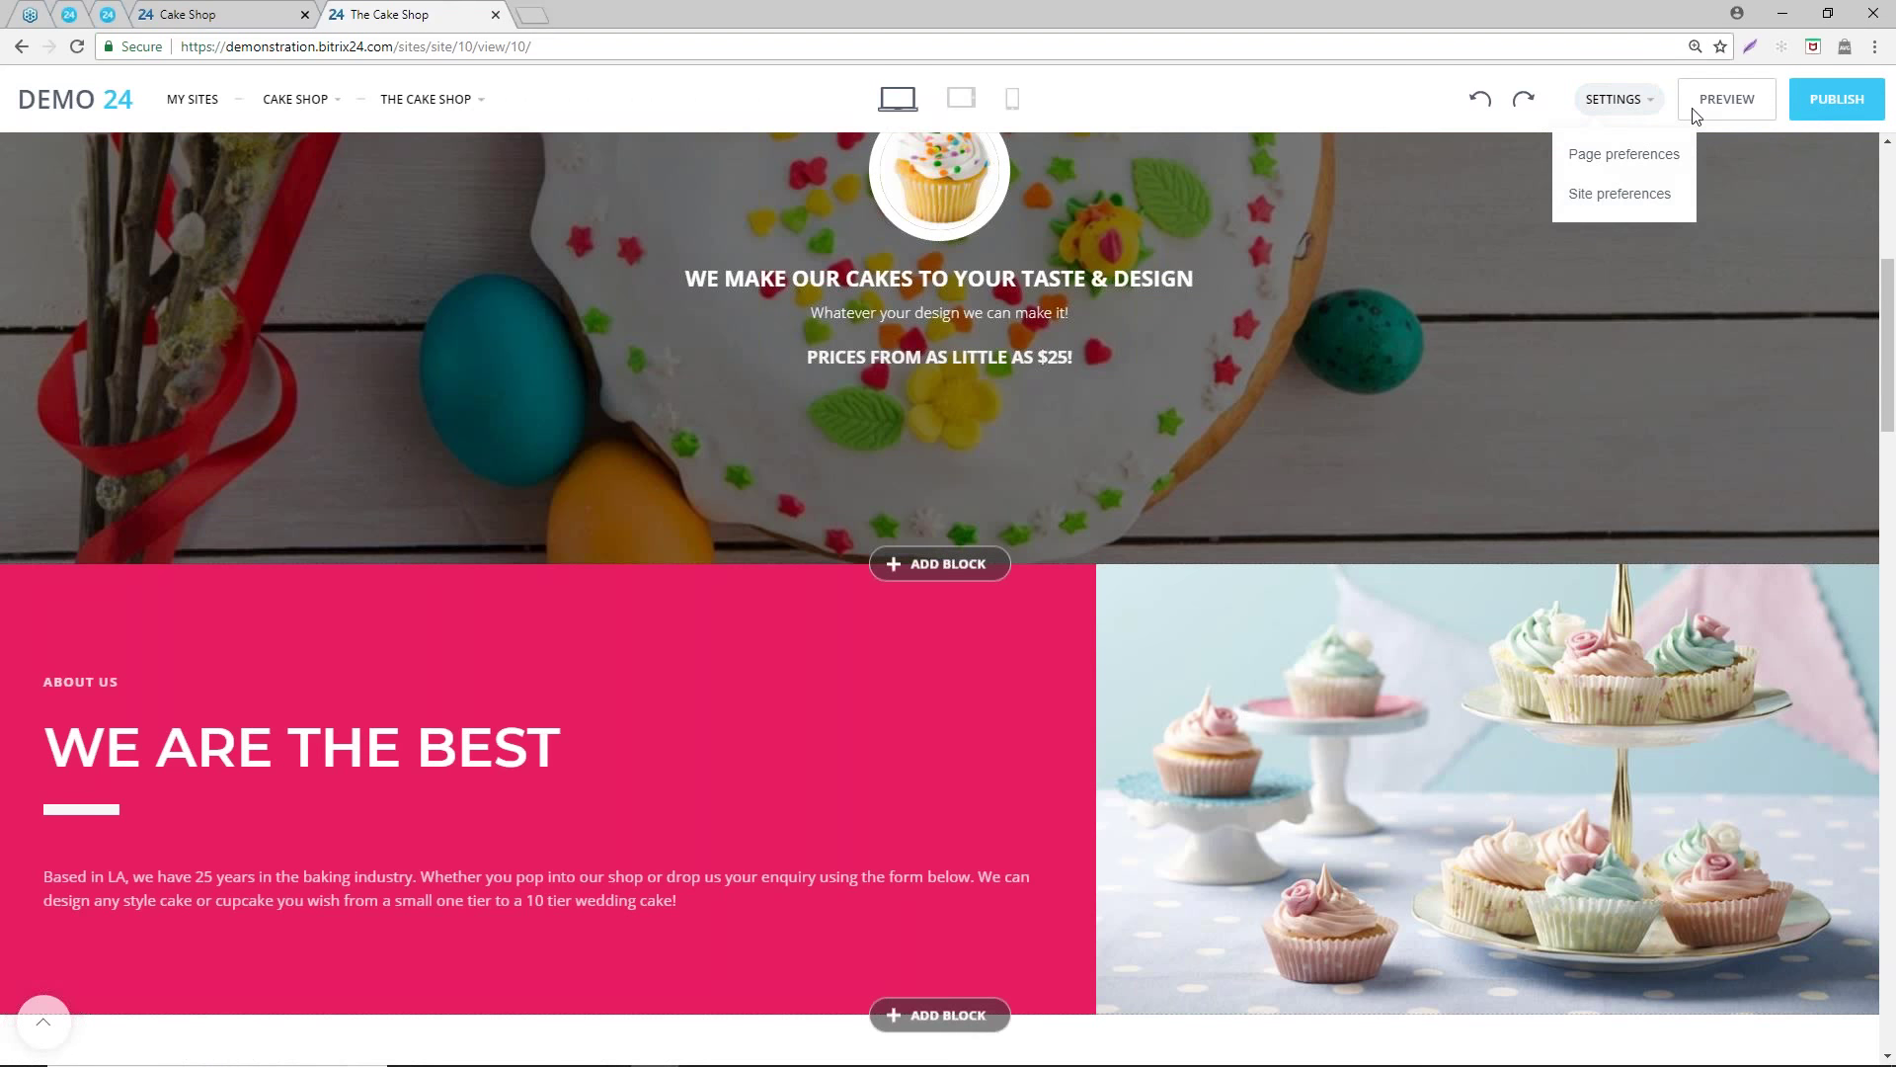
left_click(1621, 193)
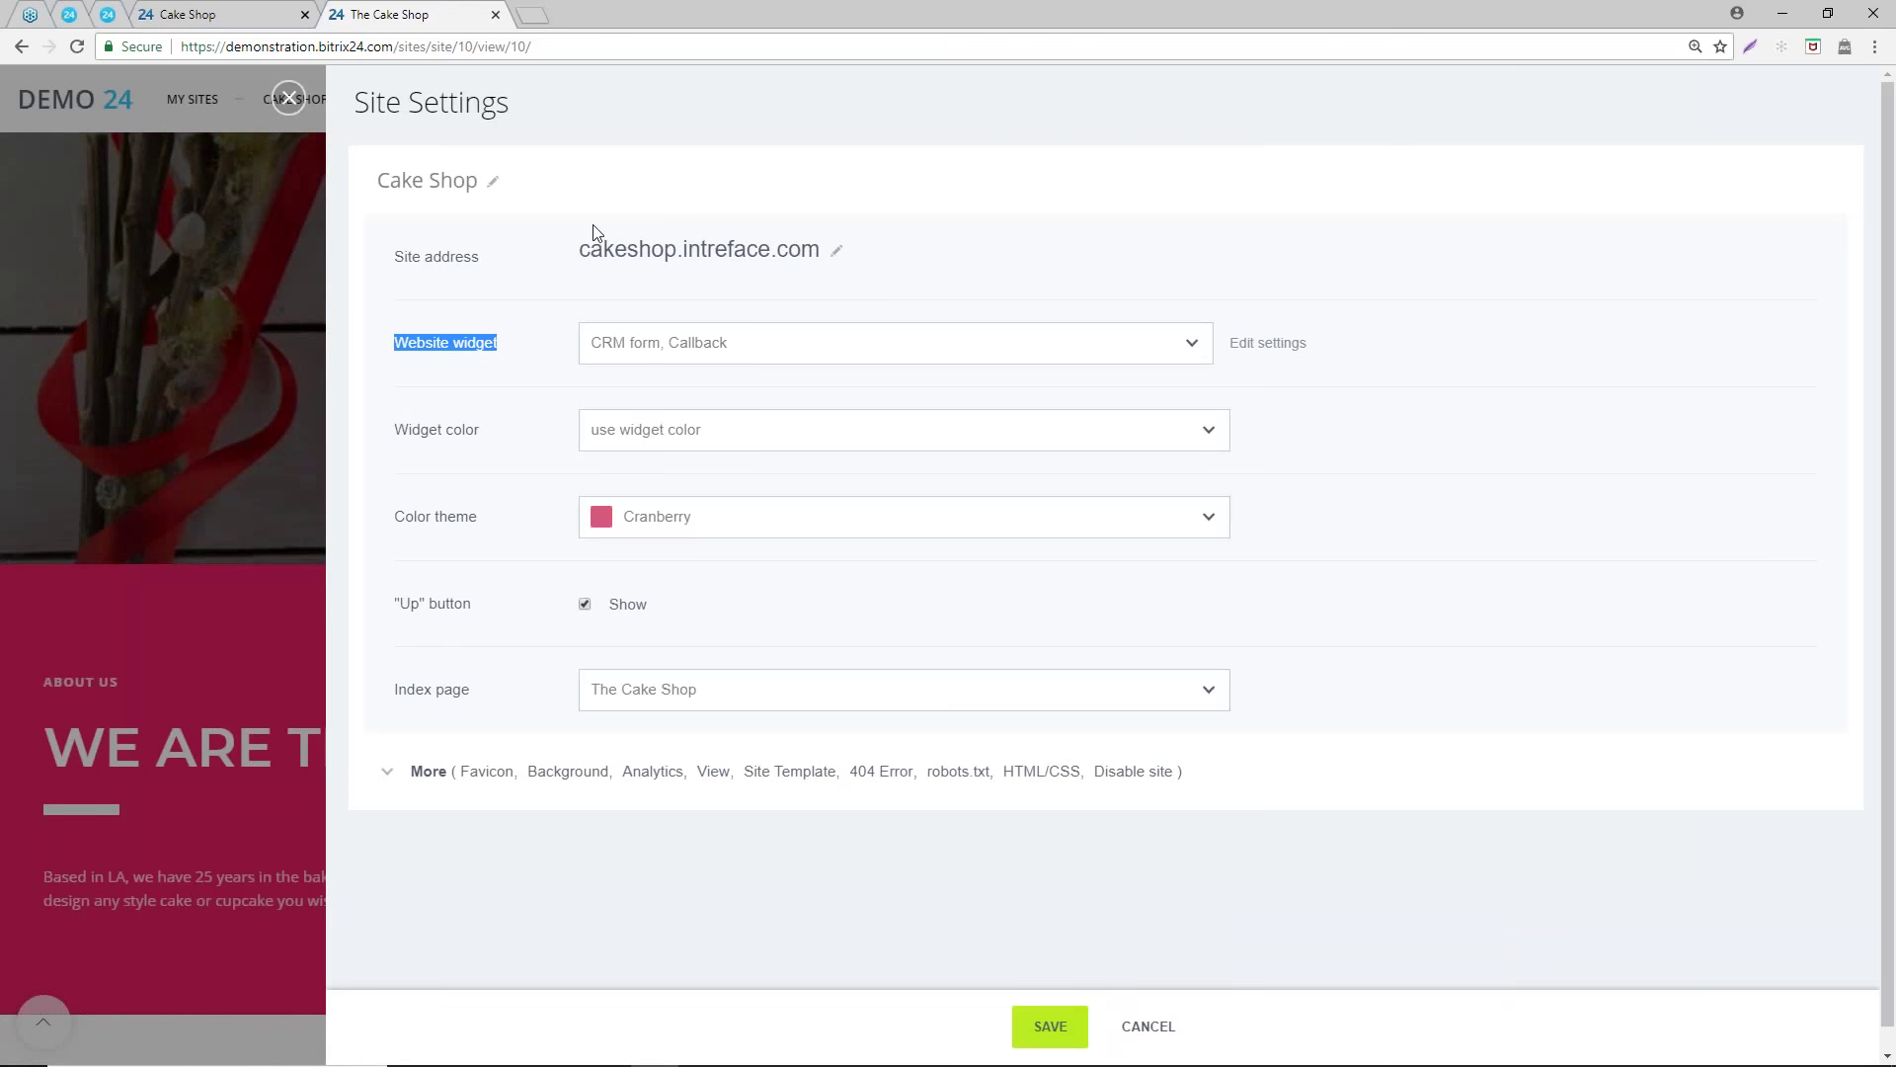
left_click(300, 104)
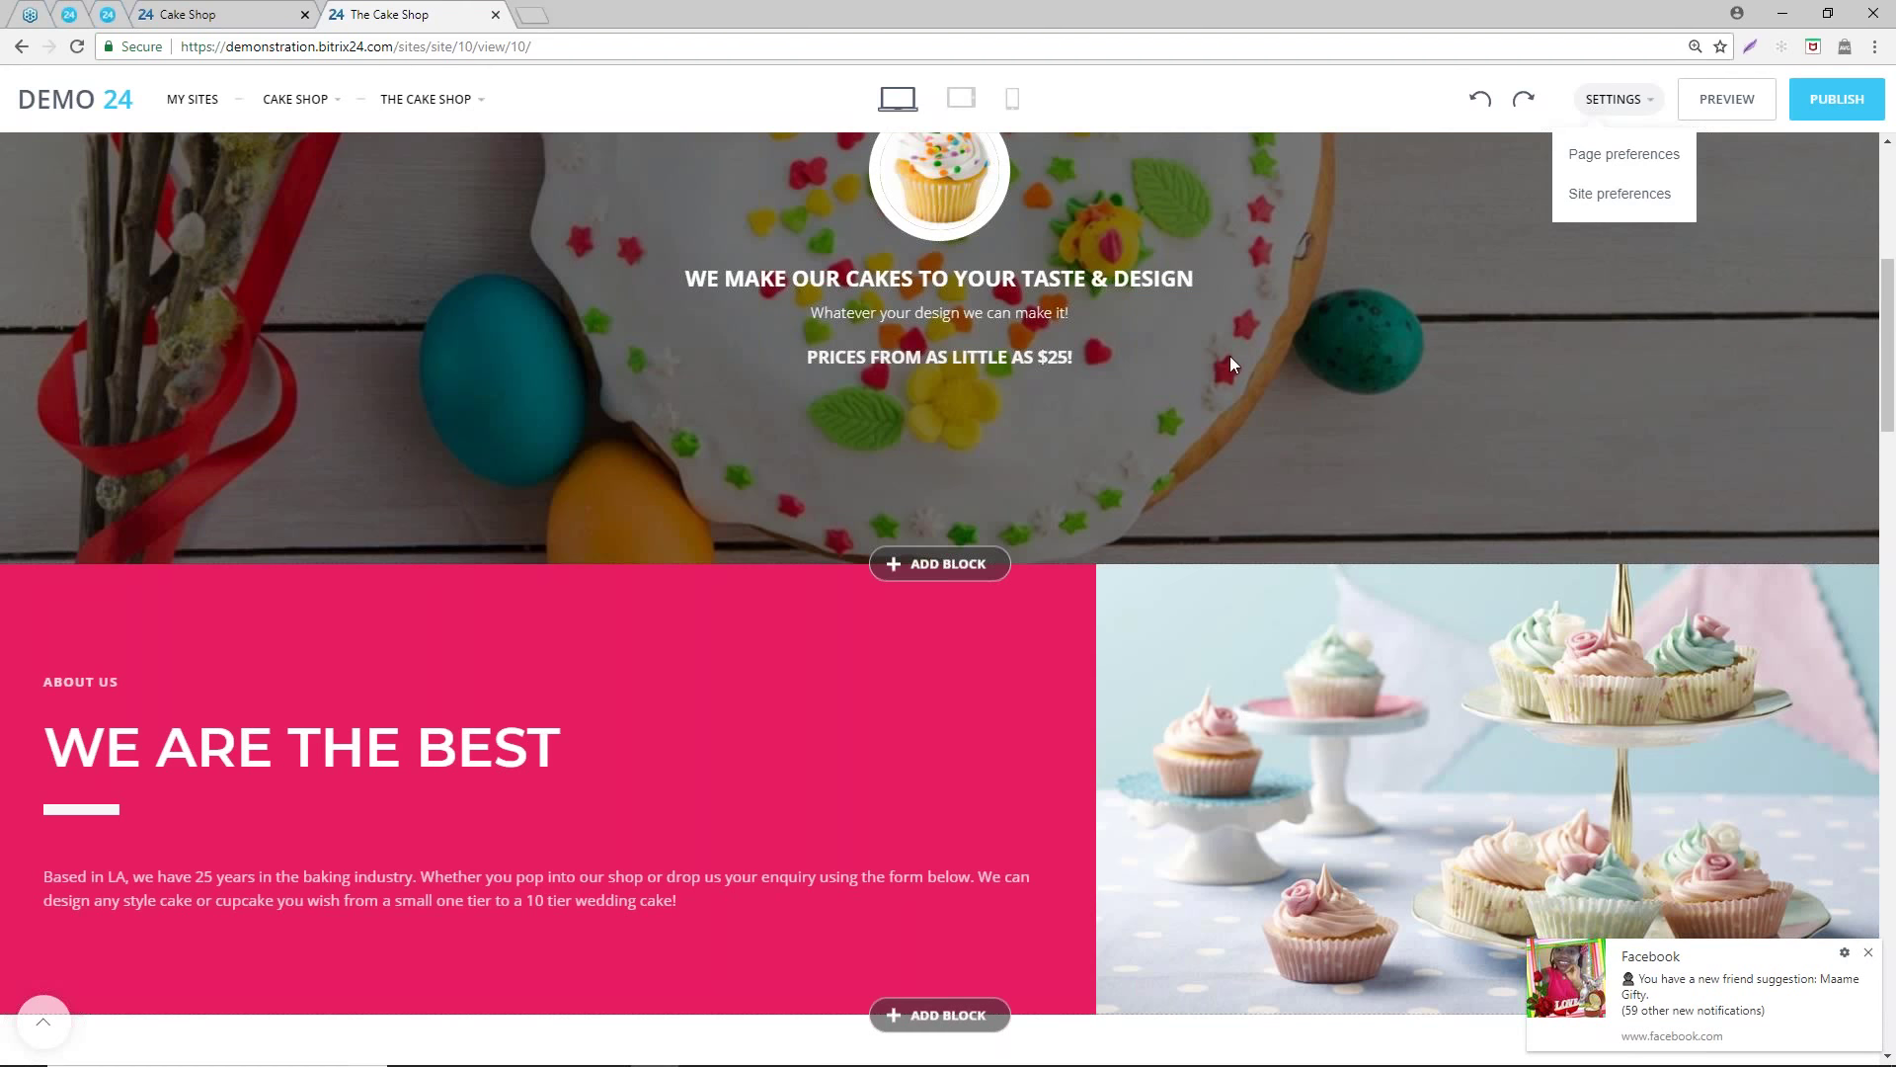
left_click(1871, 955)
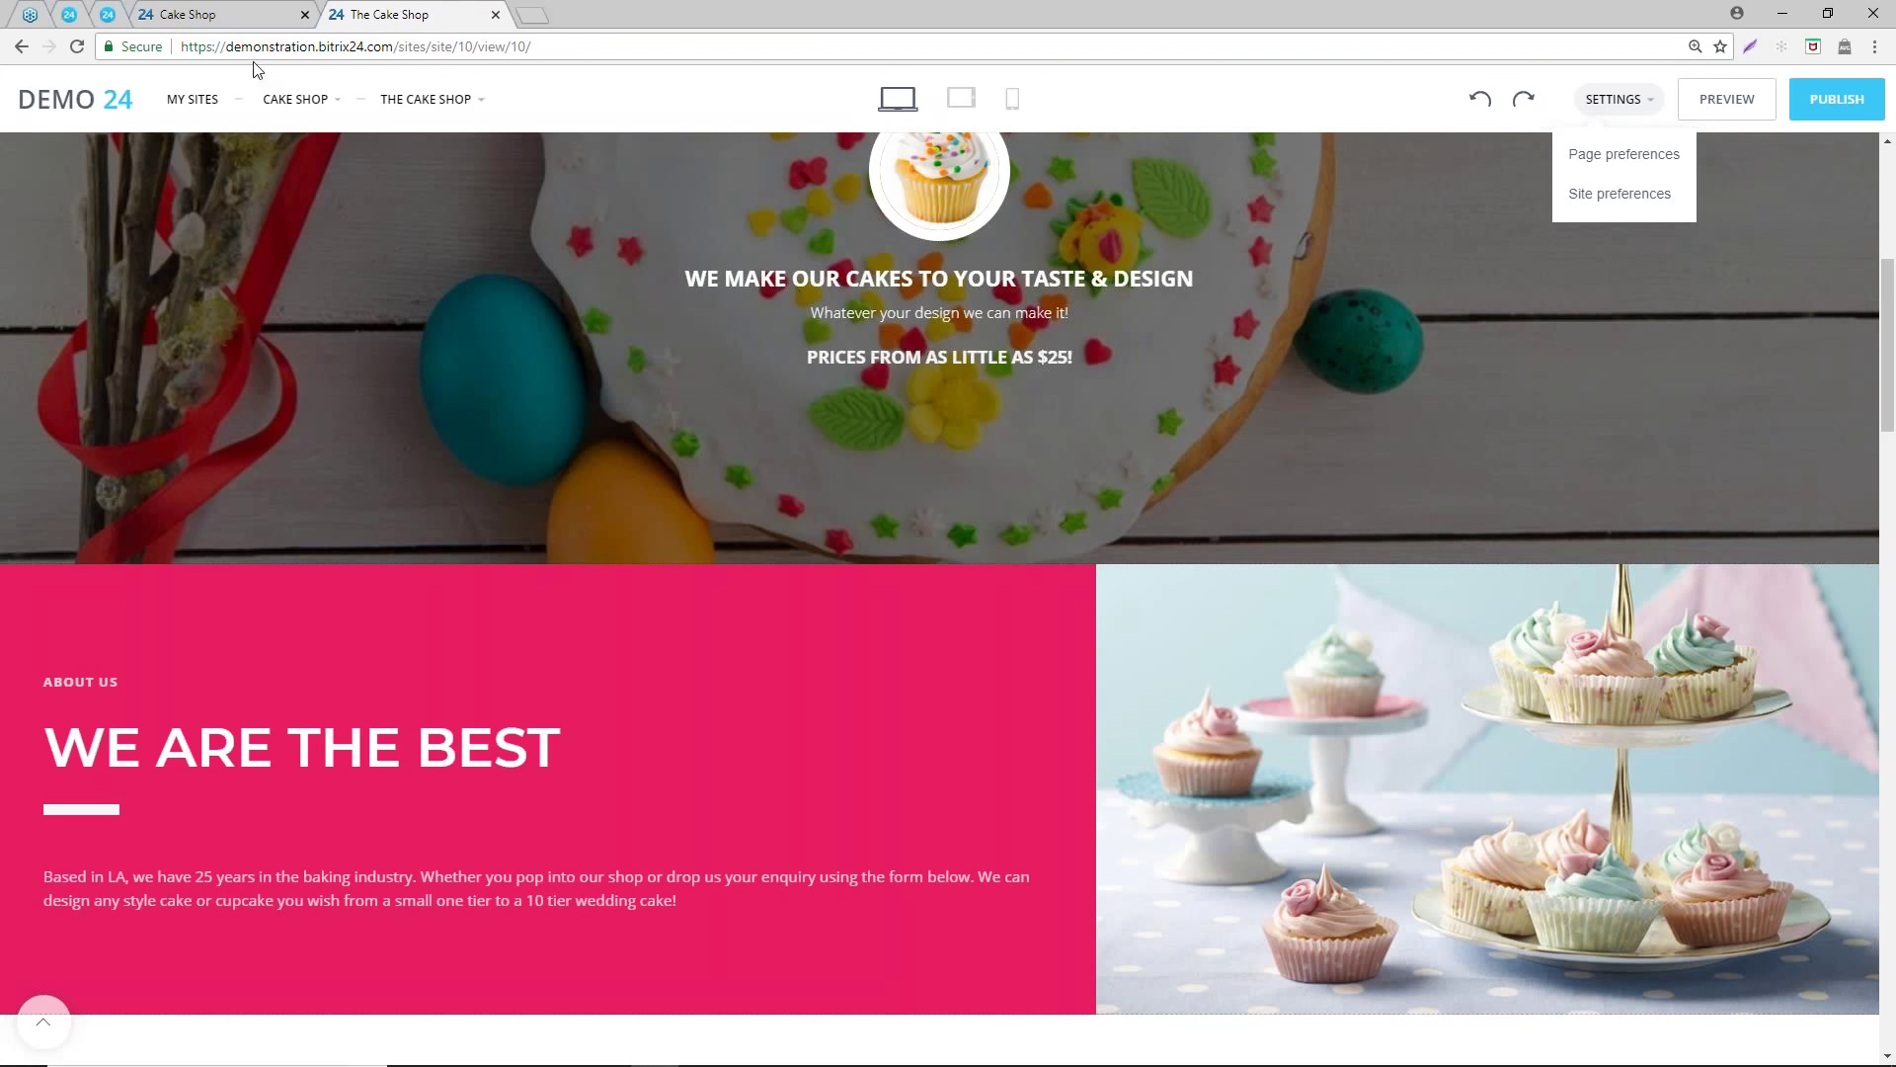
- Open the Sites list in its own tab and close the tabs of The Cake Shop page and the Cake Shop site
left_click_drag(206, 47, 180, 46)
left_click(524, 47)
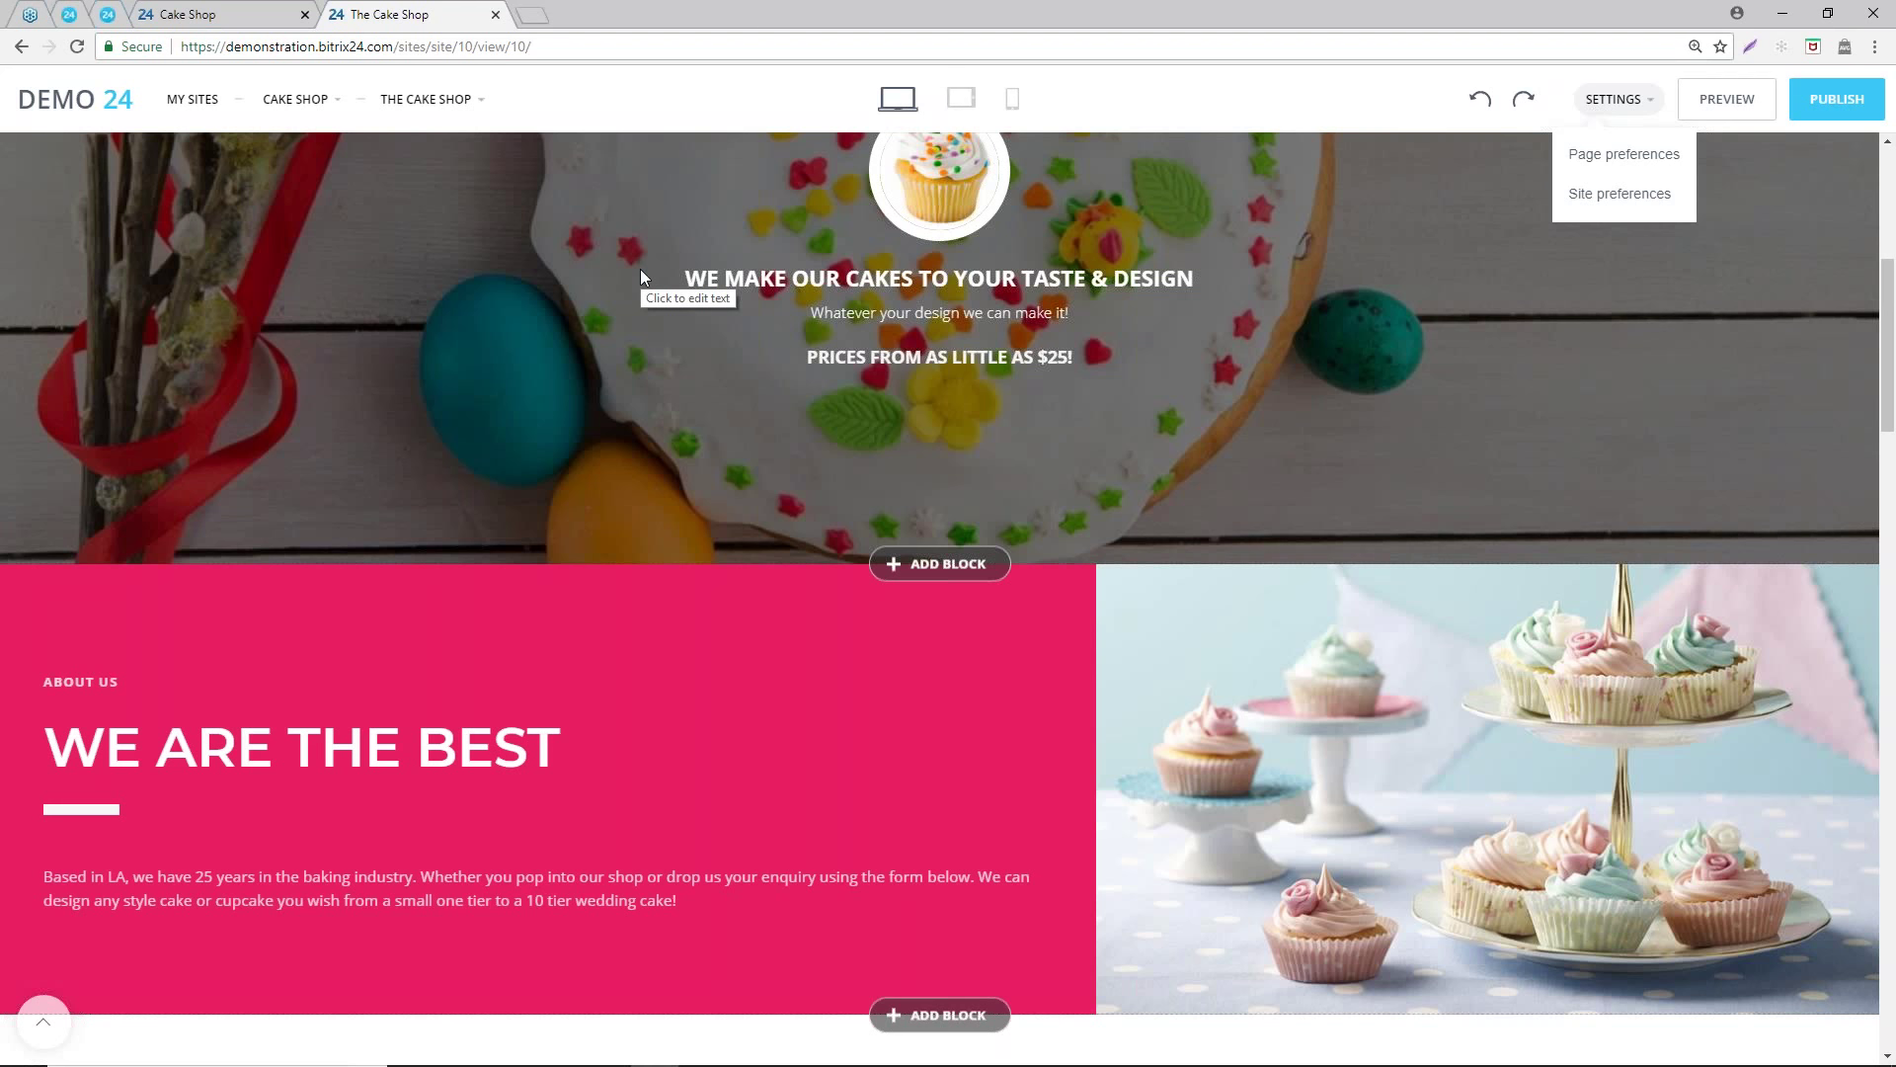
middle_click(90, 115)
left_click(496, 14)
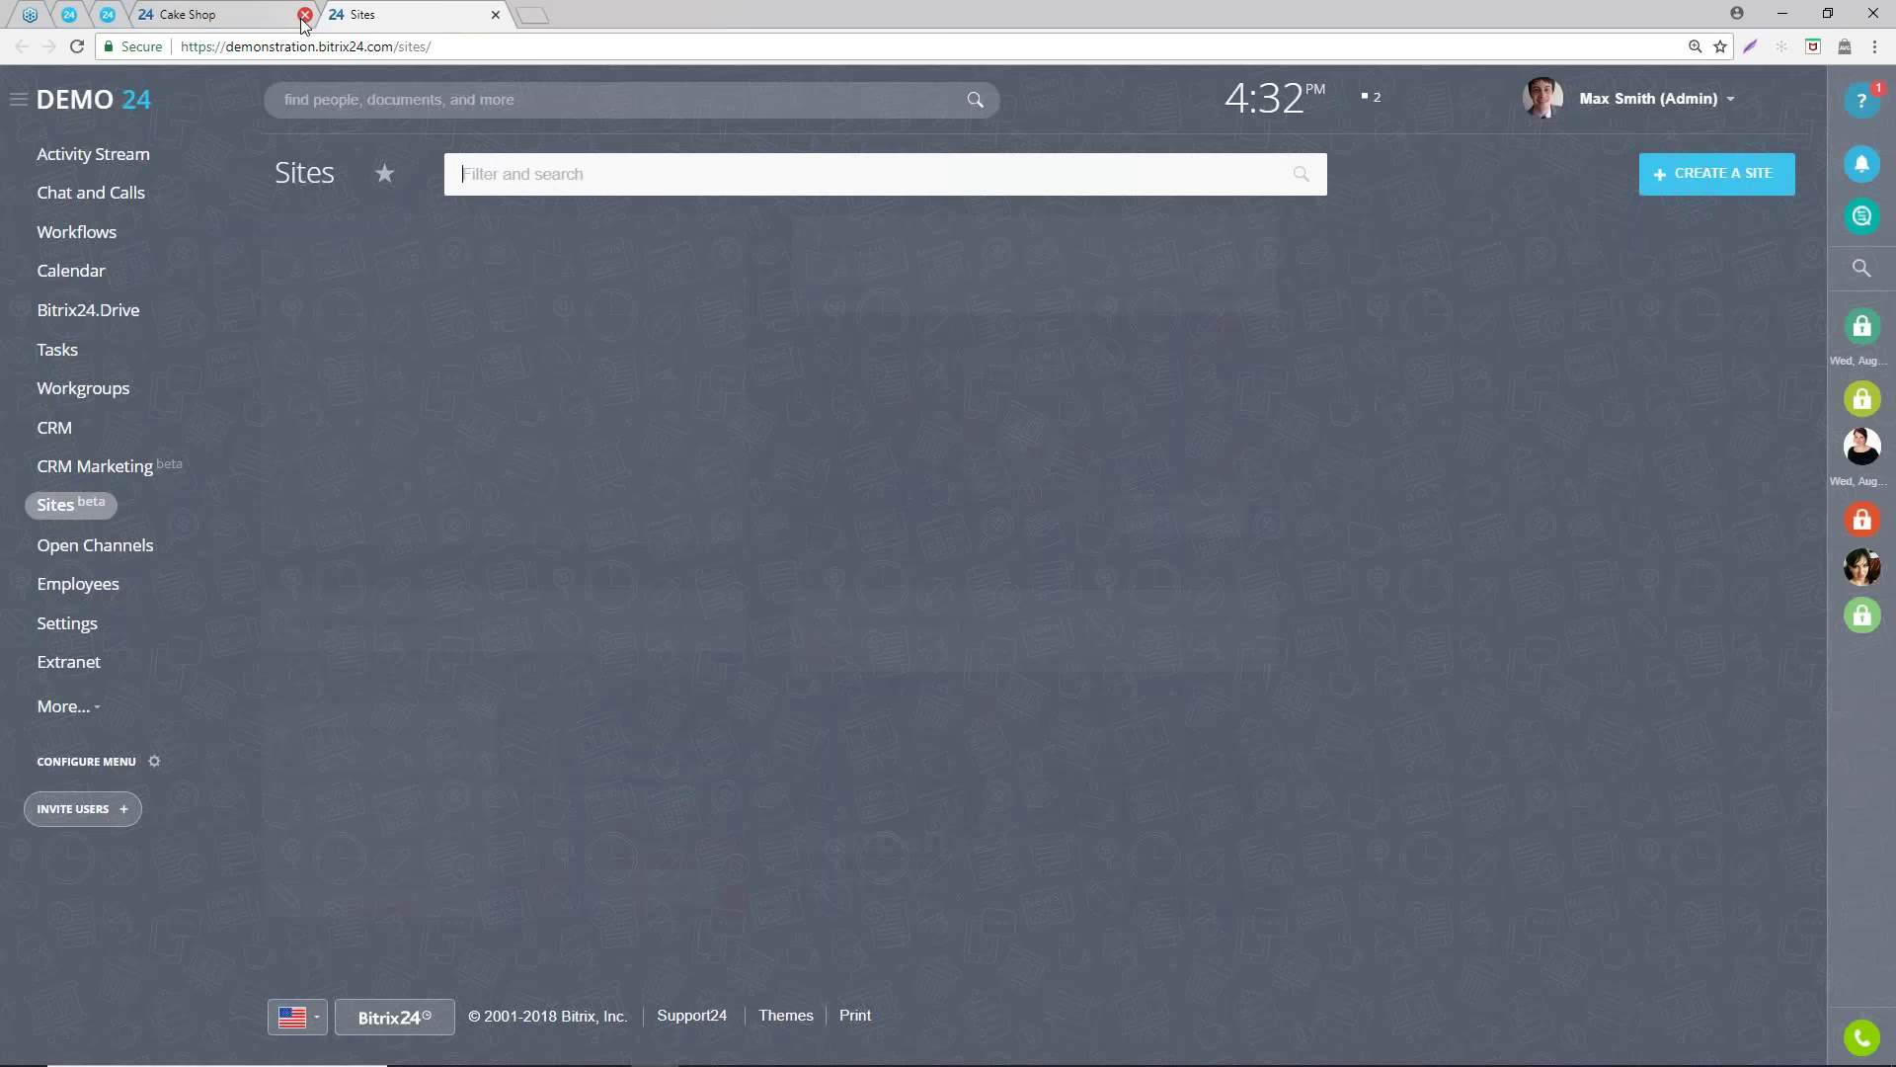
left_click(304, 15)
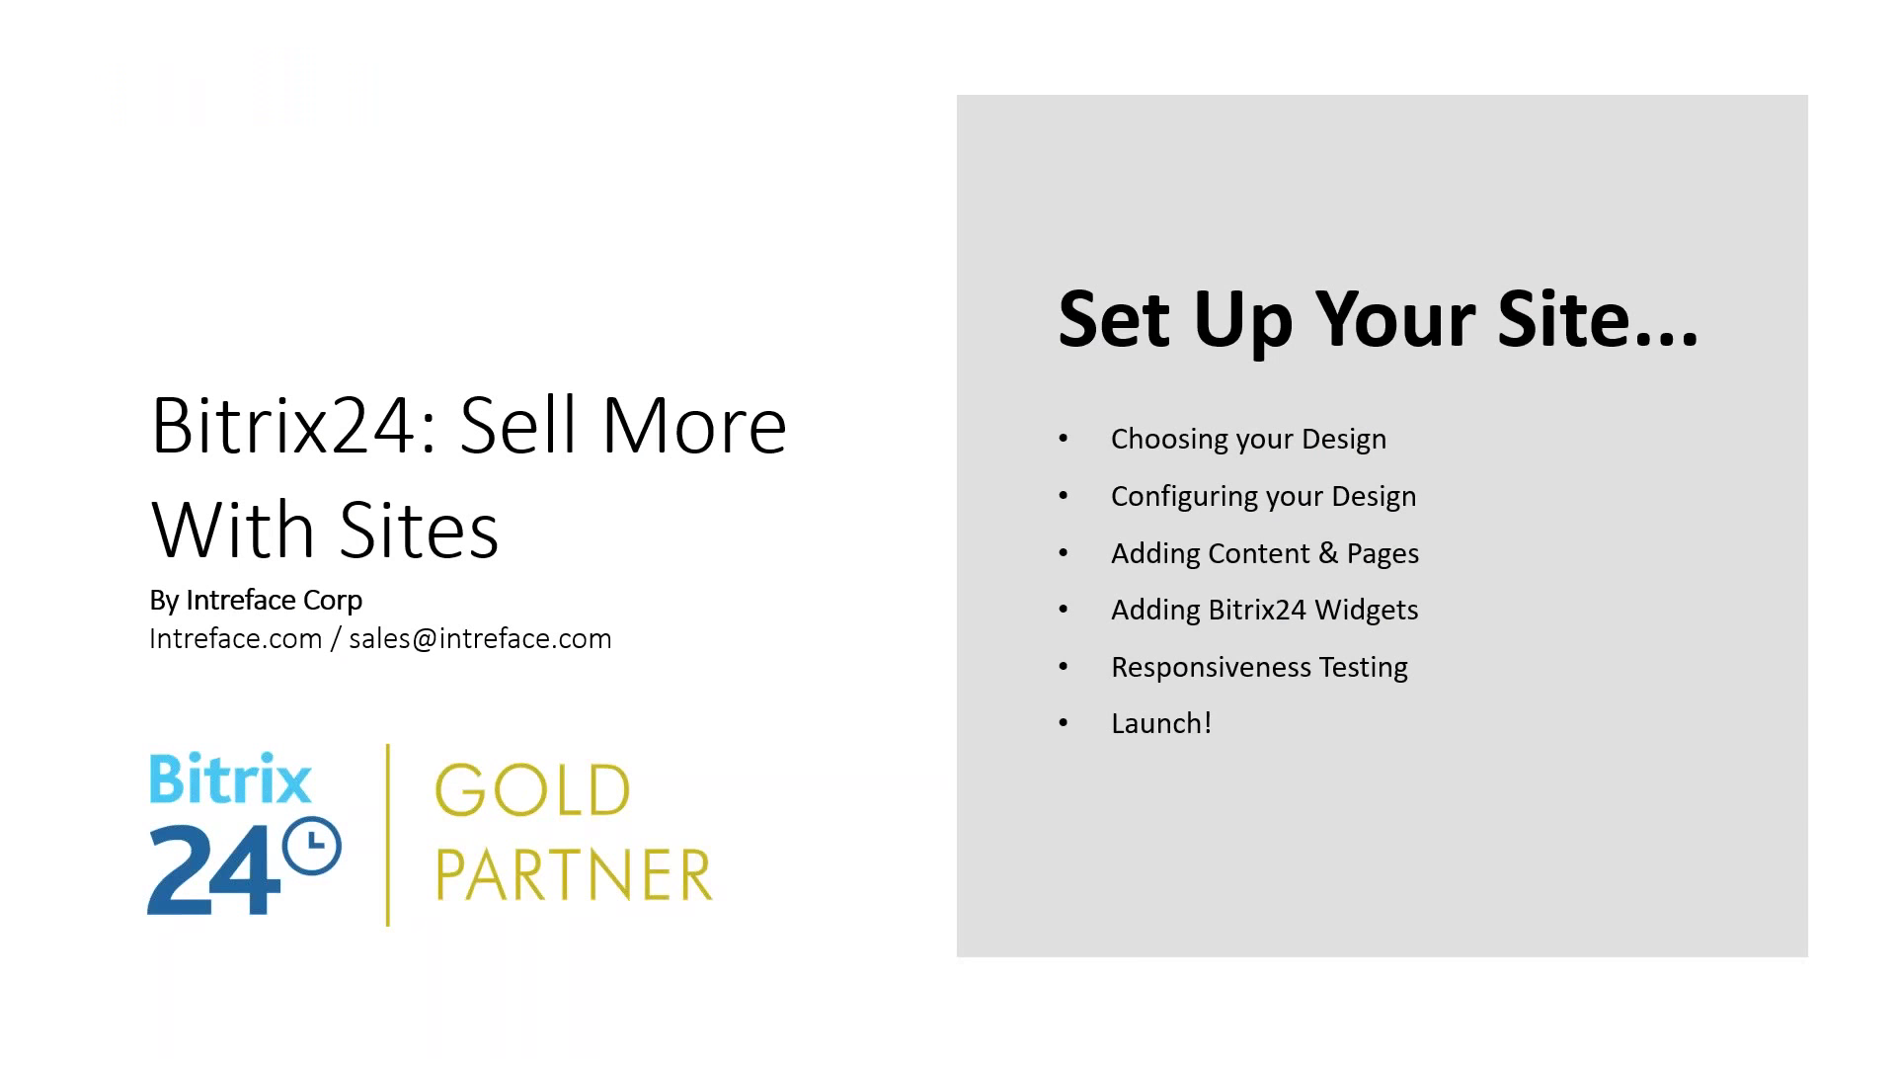
left_click(1409, 526)
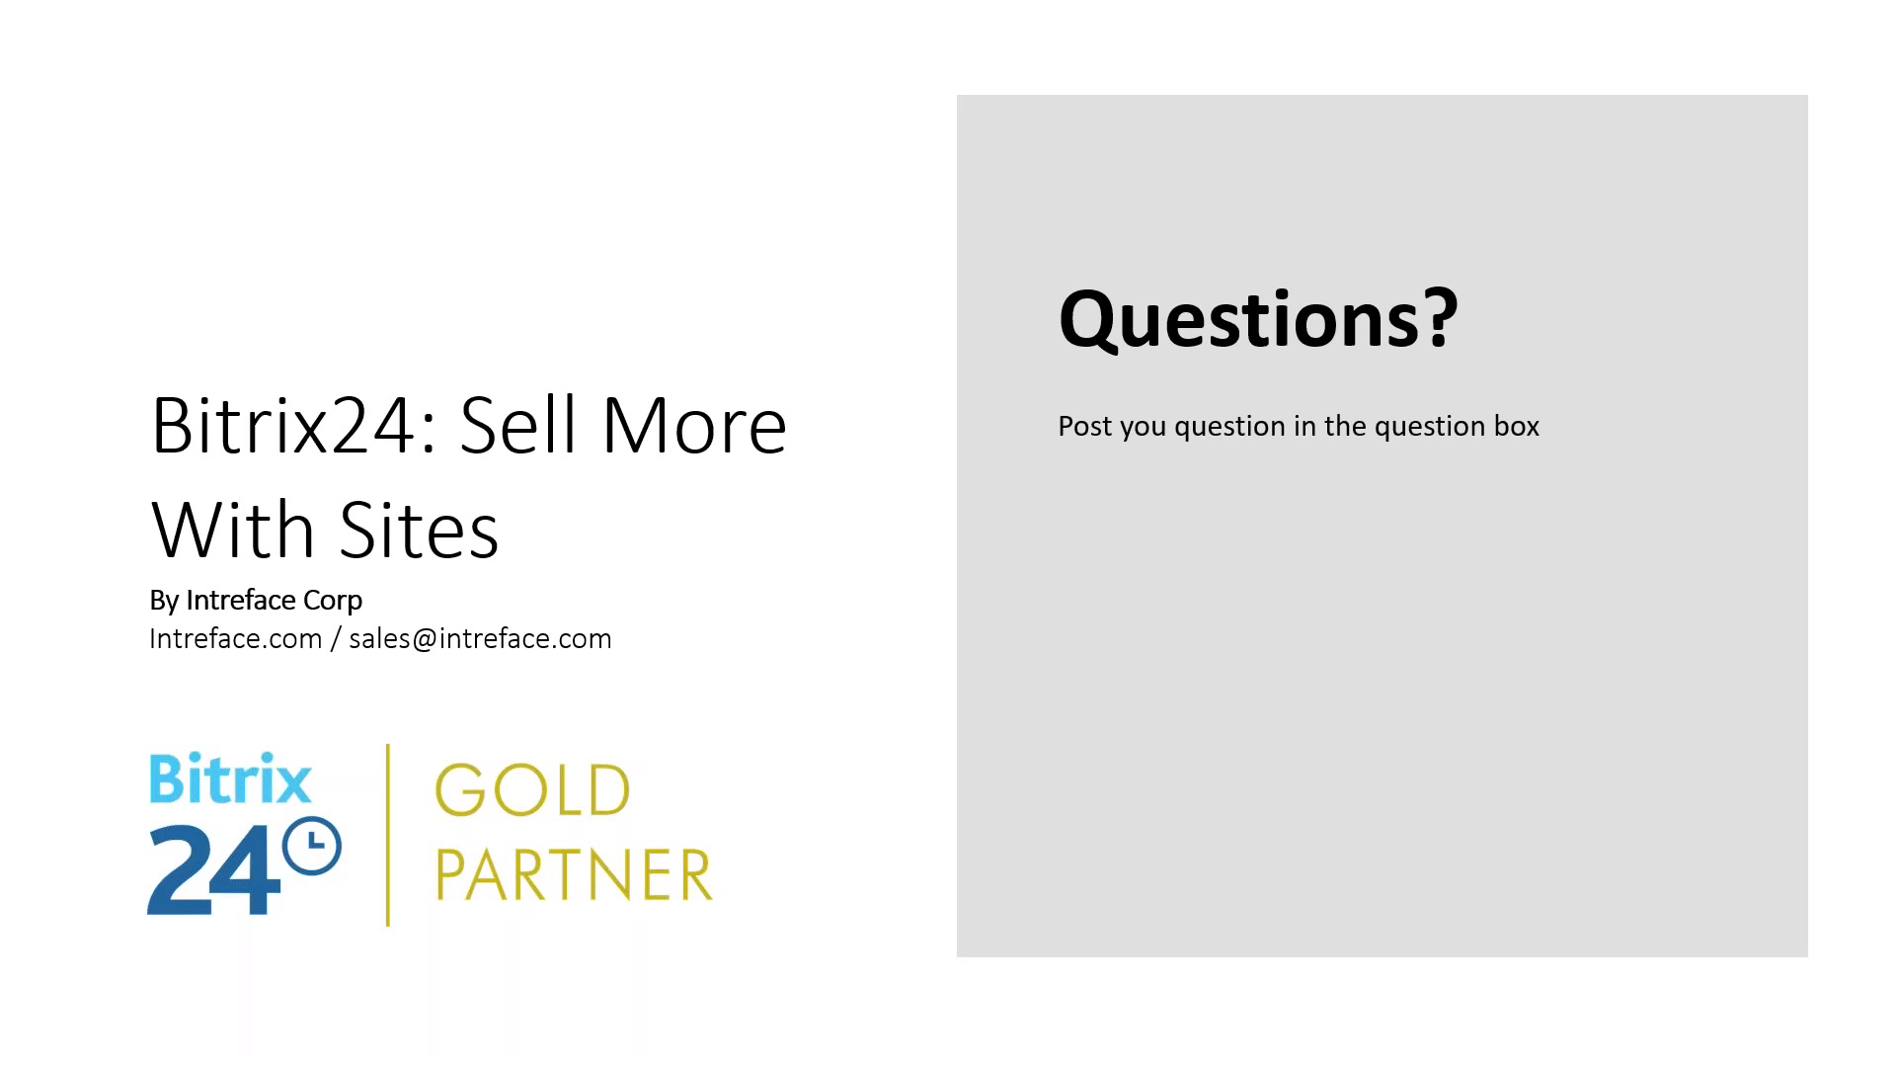
- Switch back to Bitrix24 in the browser, open The Cake Shop page of the Cake Shop site for editing and close the site's tab
key("alt+Tab")
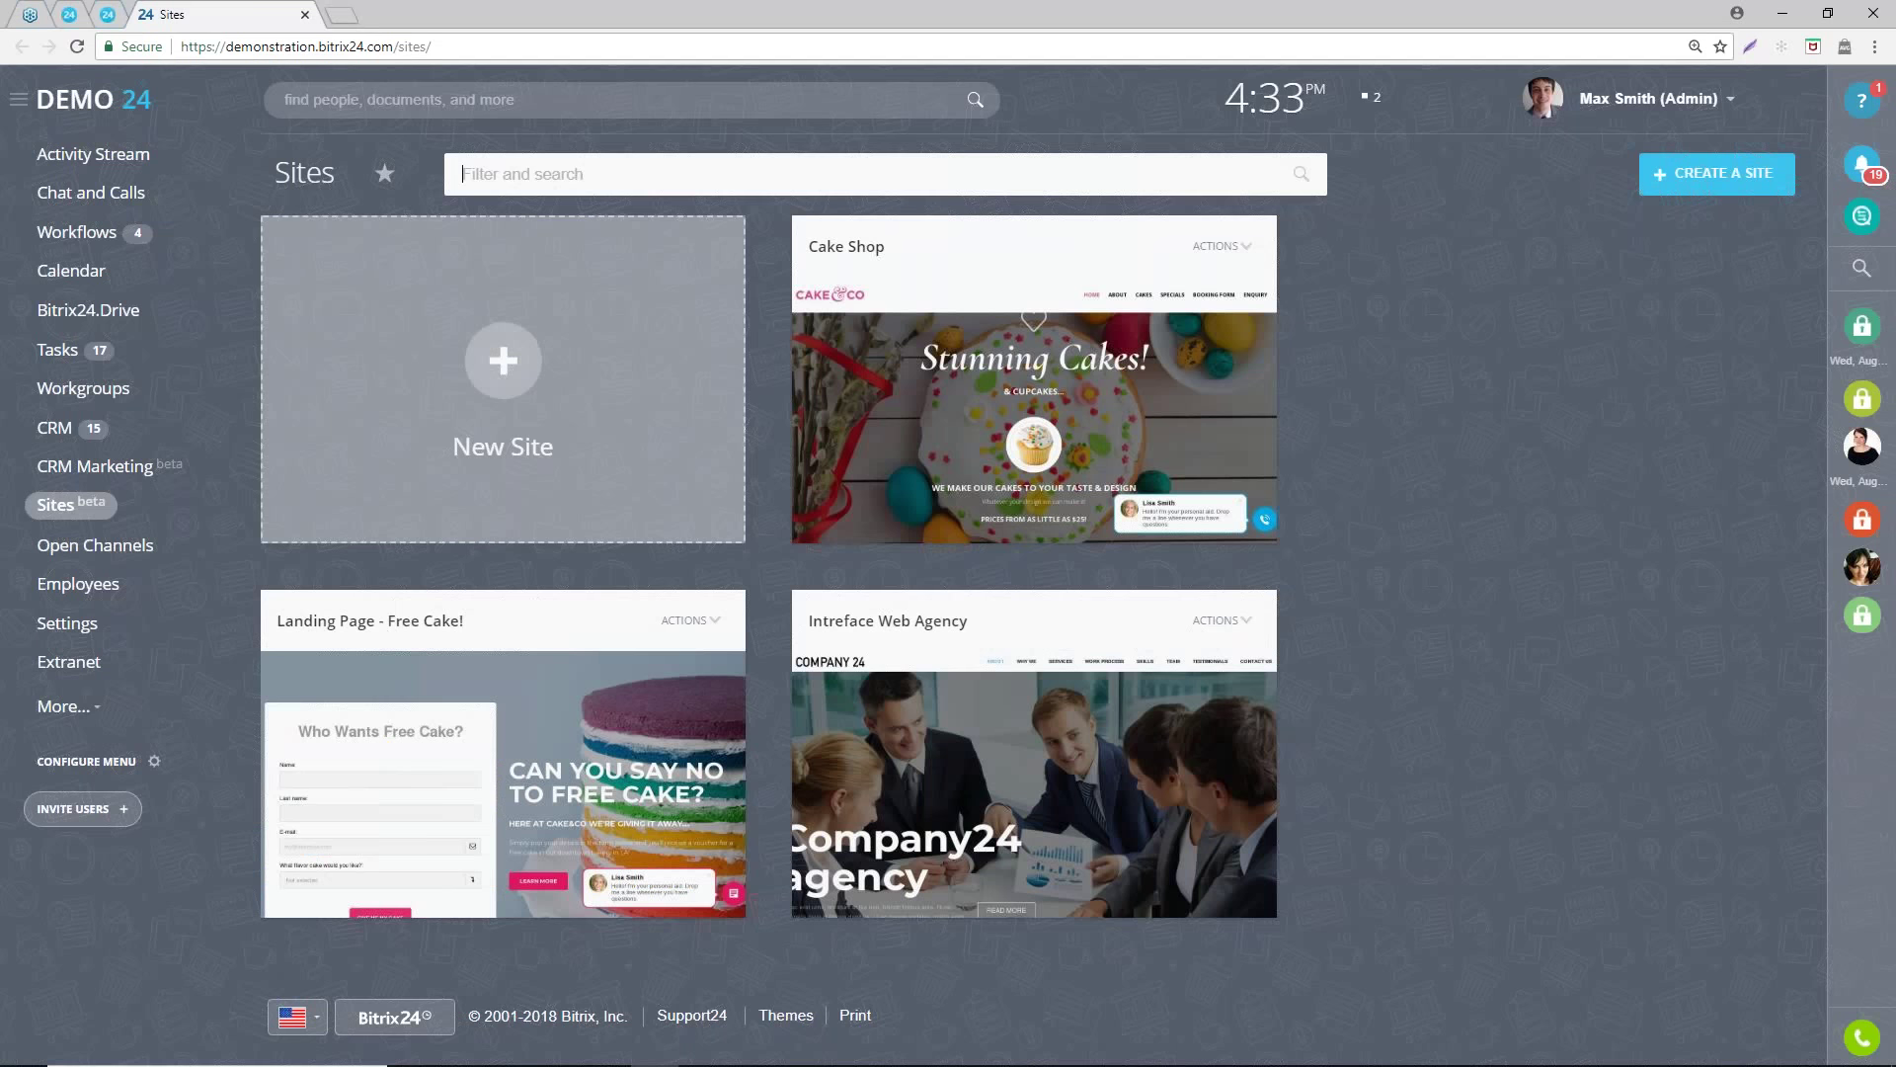
middle_click(1022, 396)
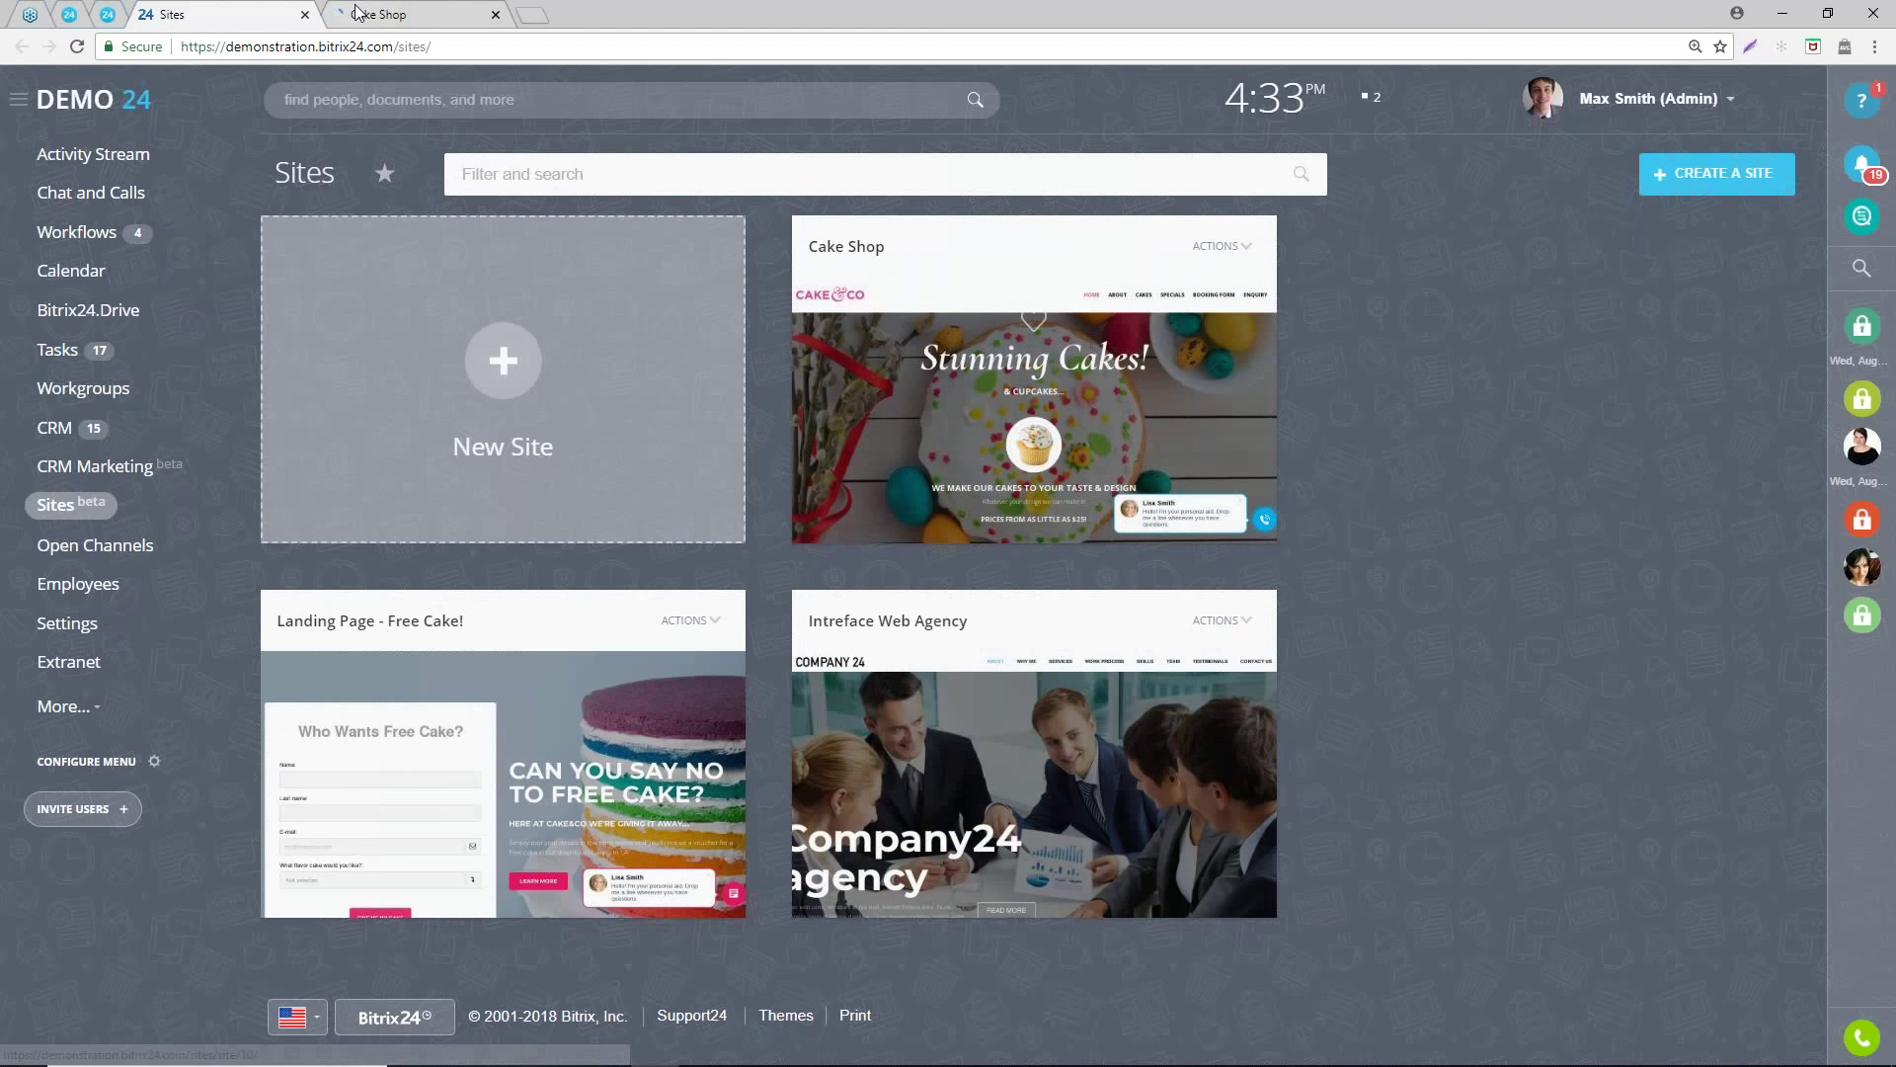
left_click(358, 15)
middle_click(823, 375)
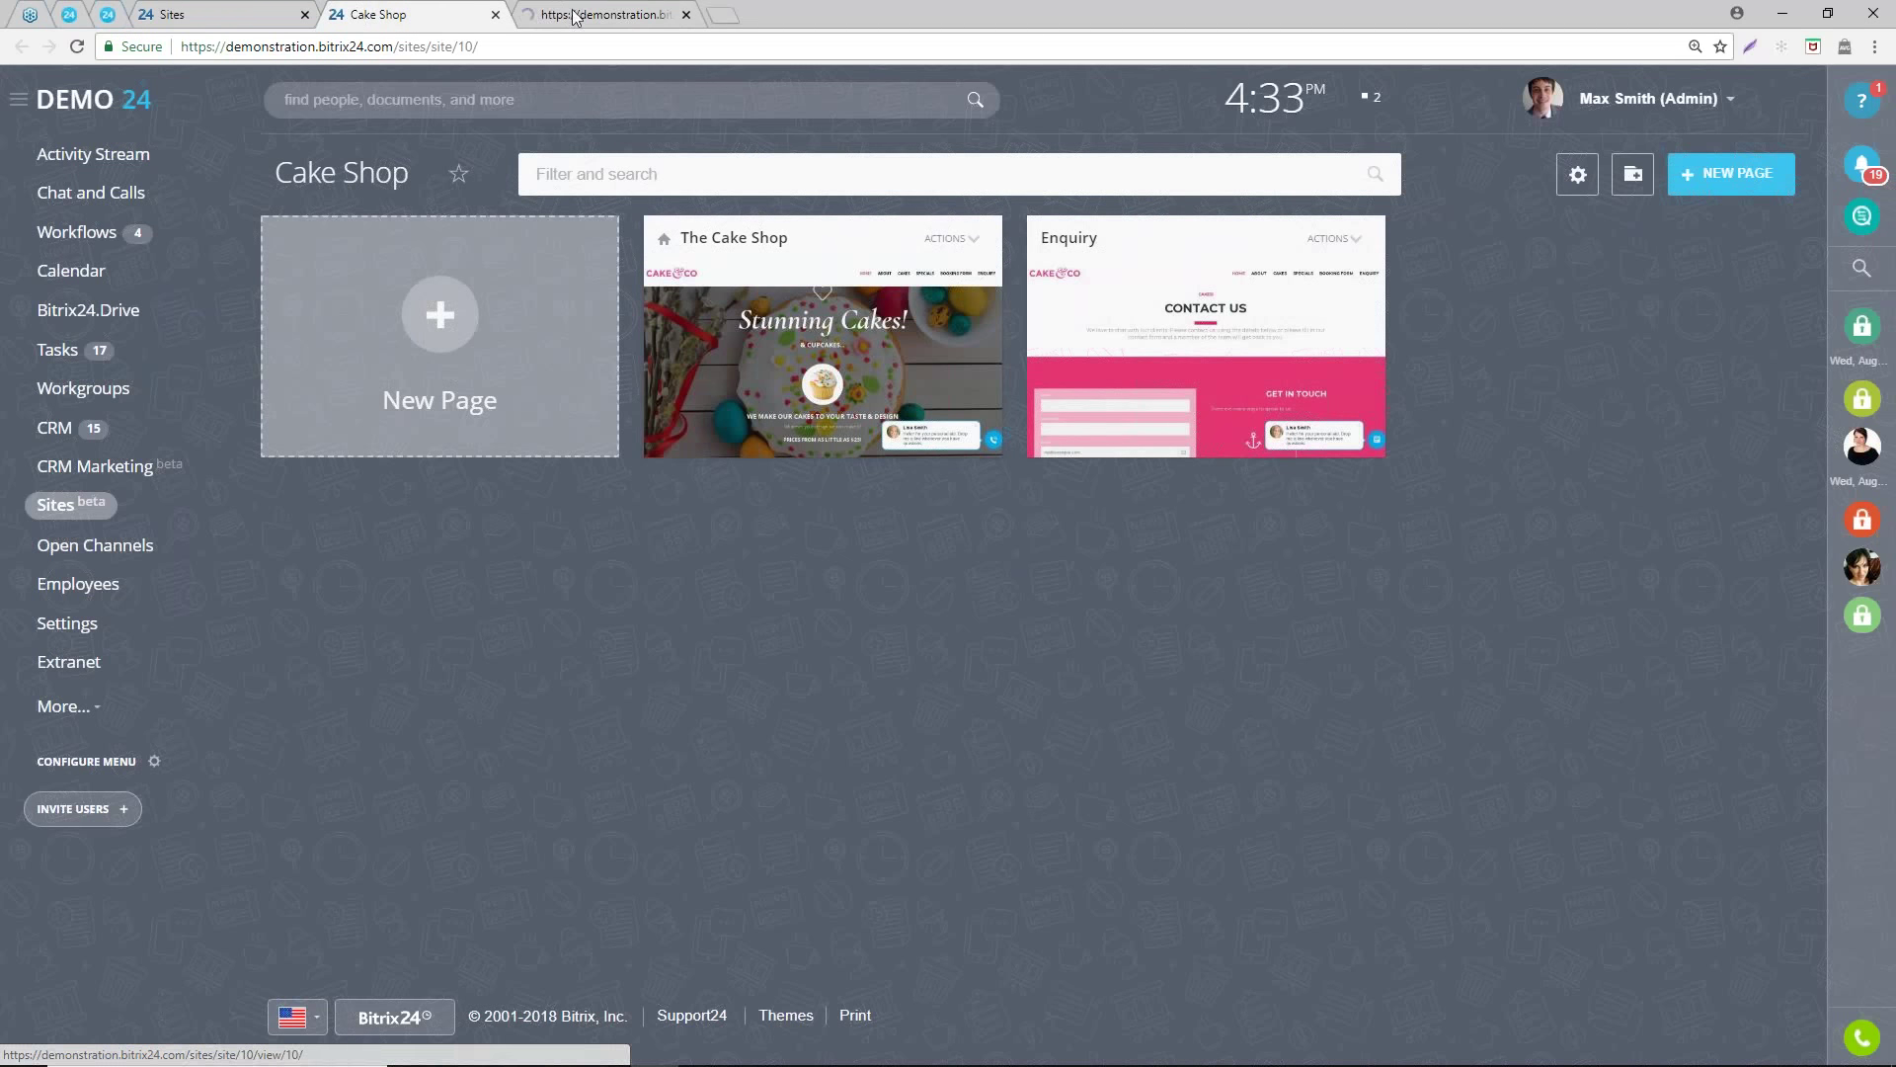
left_click(495, 15)
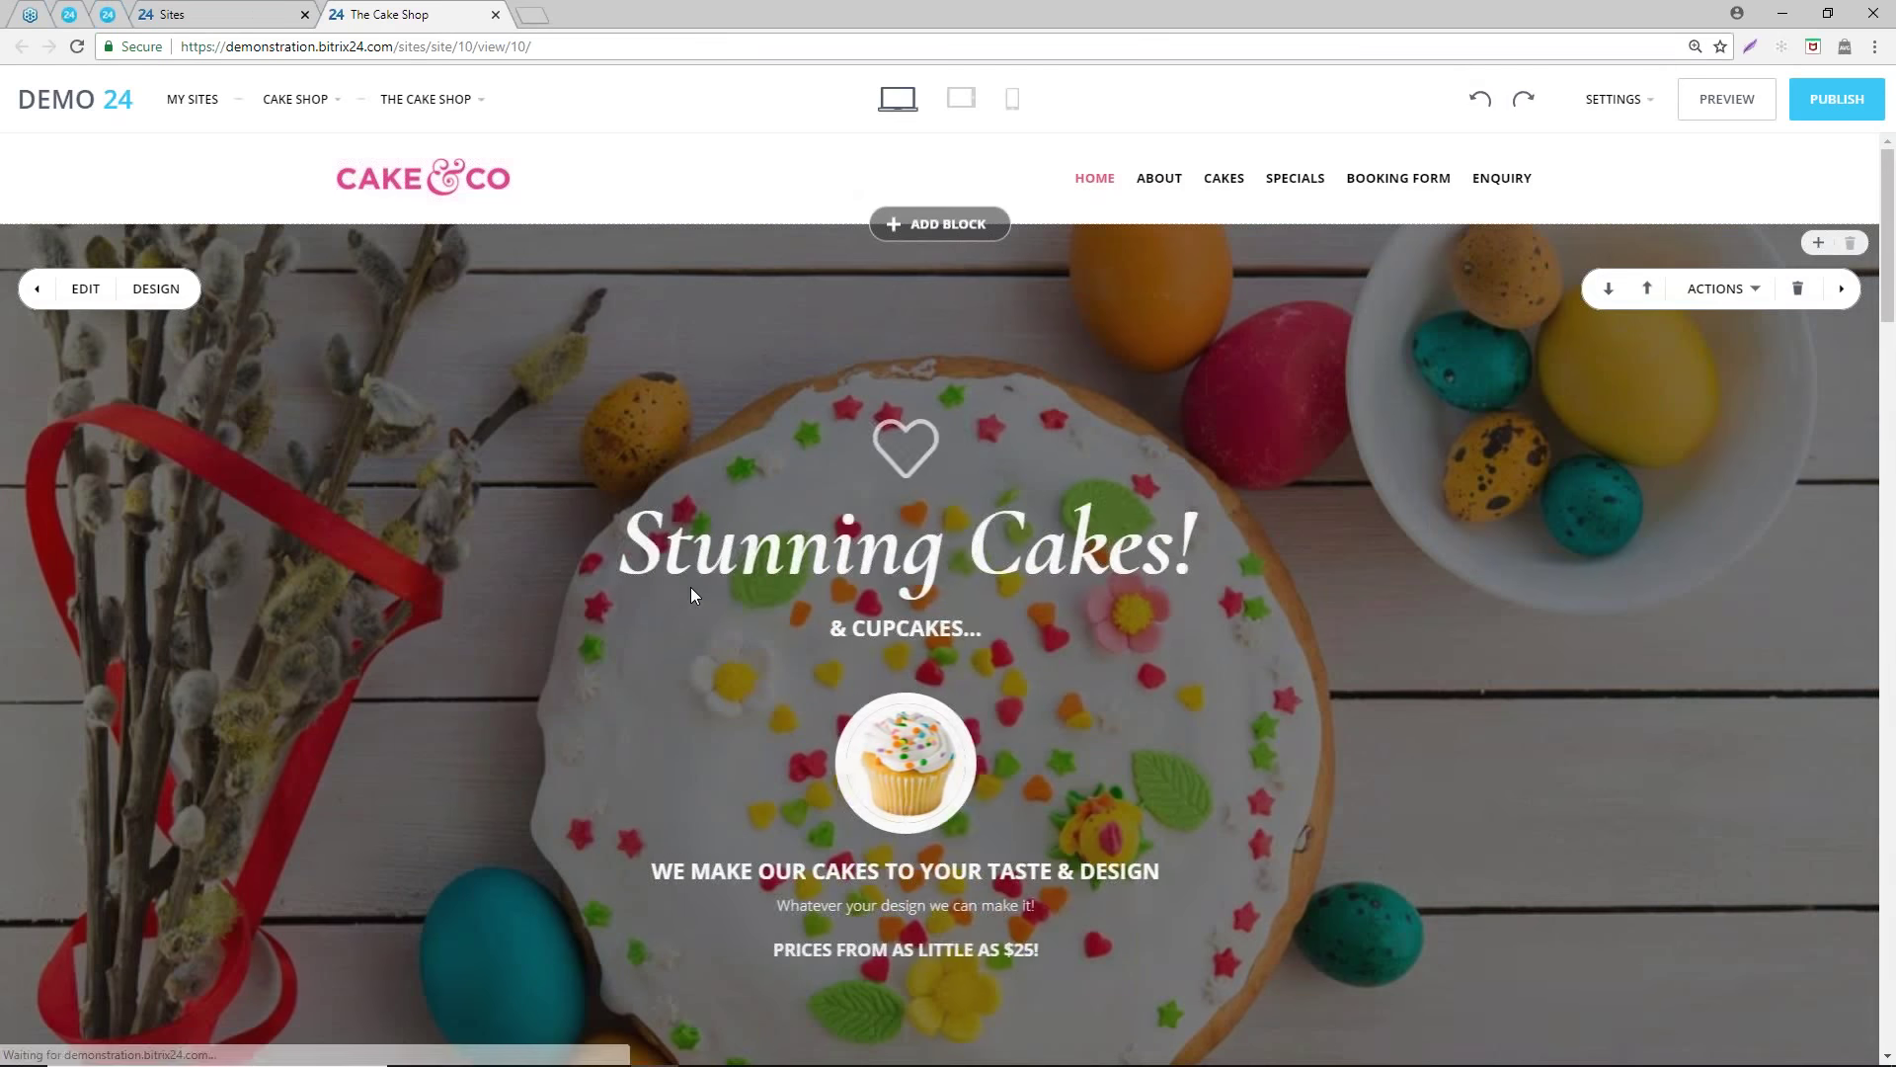
- View the edit settings of the About Us block and cancel without changing anything
scroll(679, 616, "down", 9)
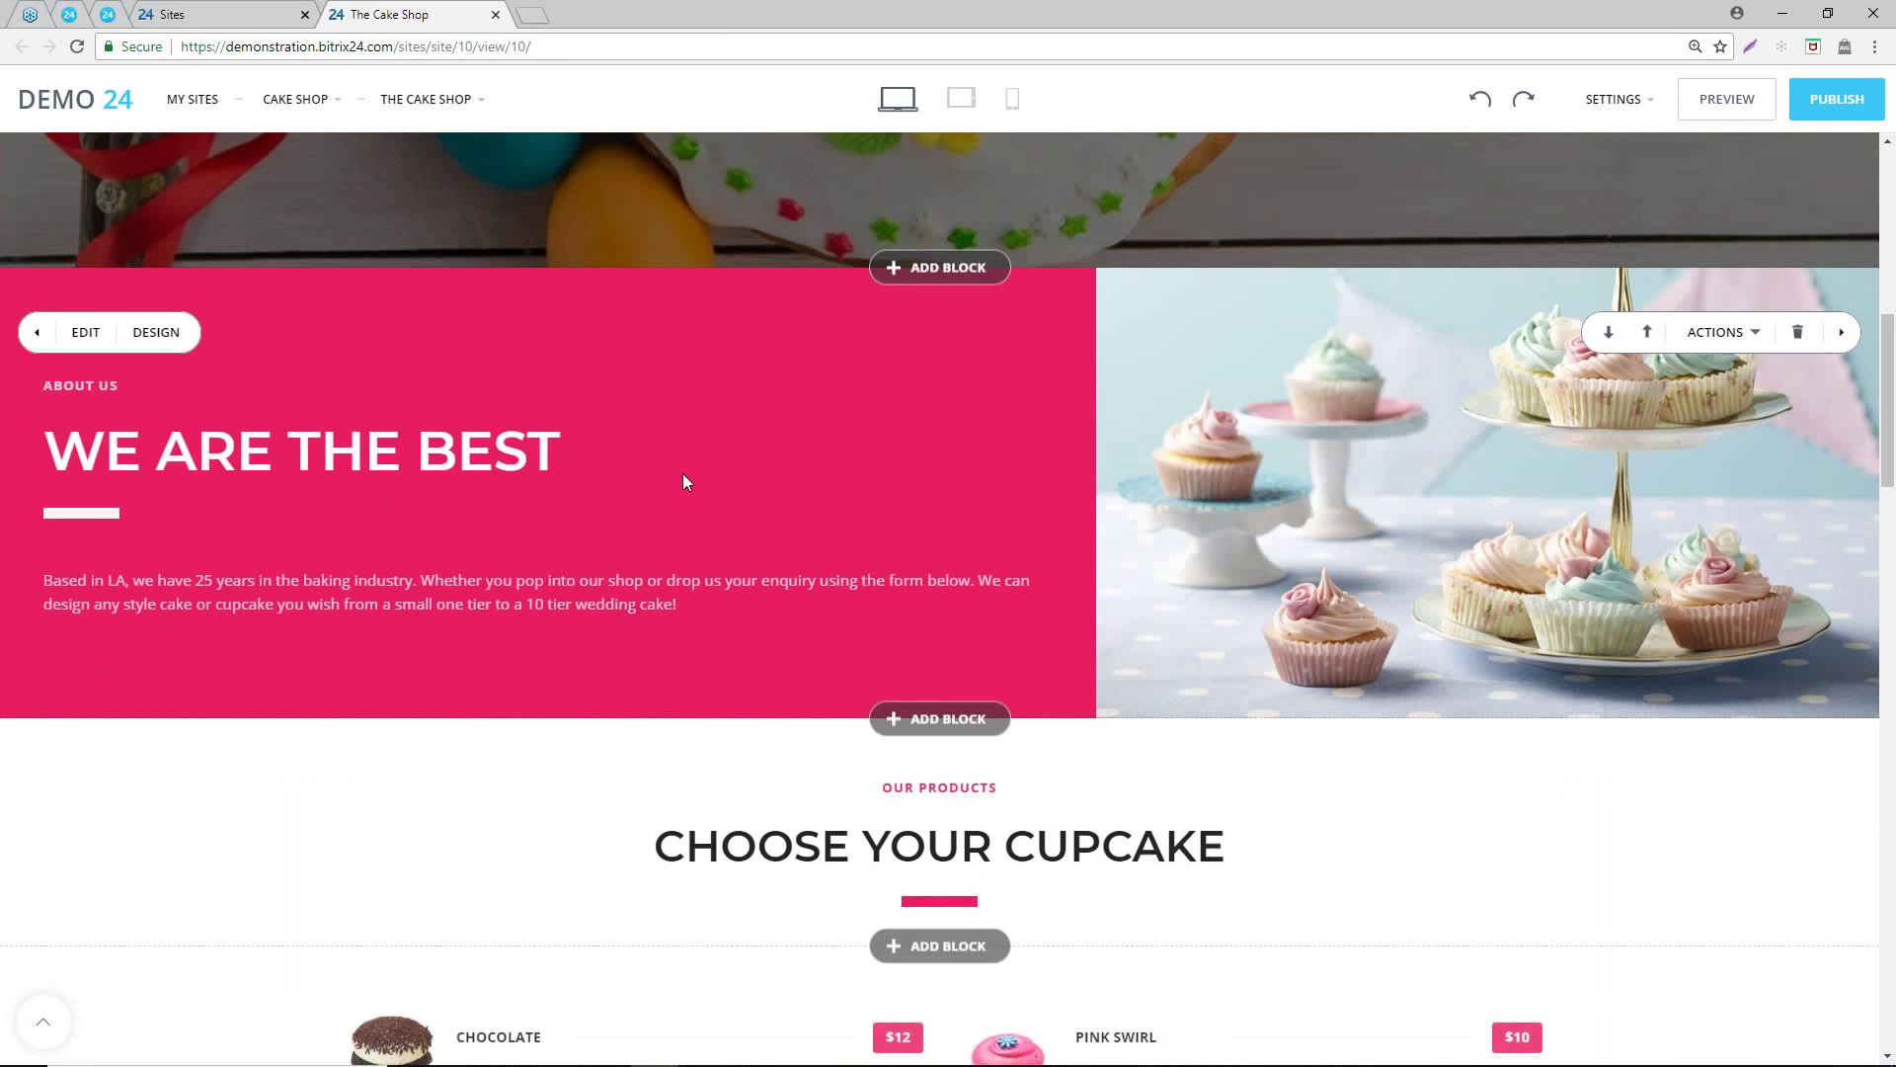
left_click(79, 334)
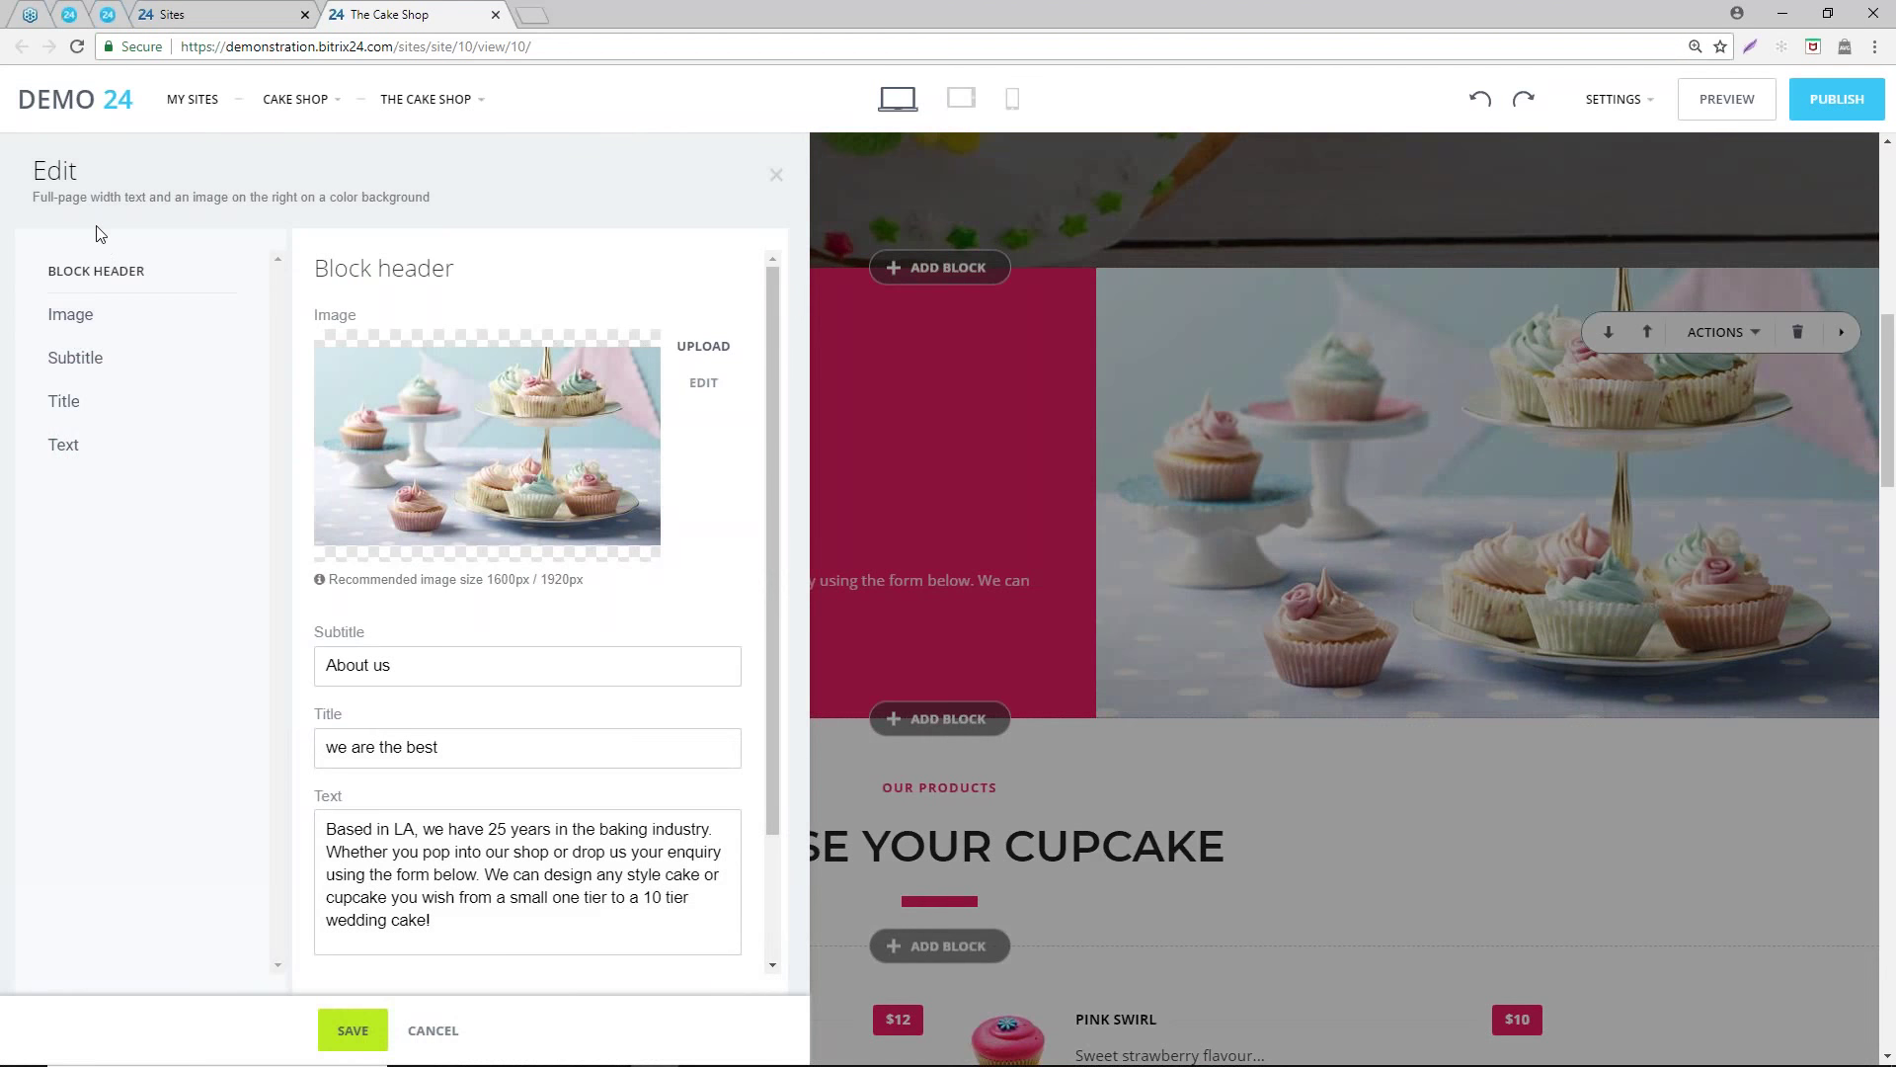
left_click(414, 1047)
- Start adding a block above About Us and show the HTML code block in the Other category
left_click(894, 267)
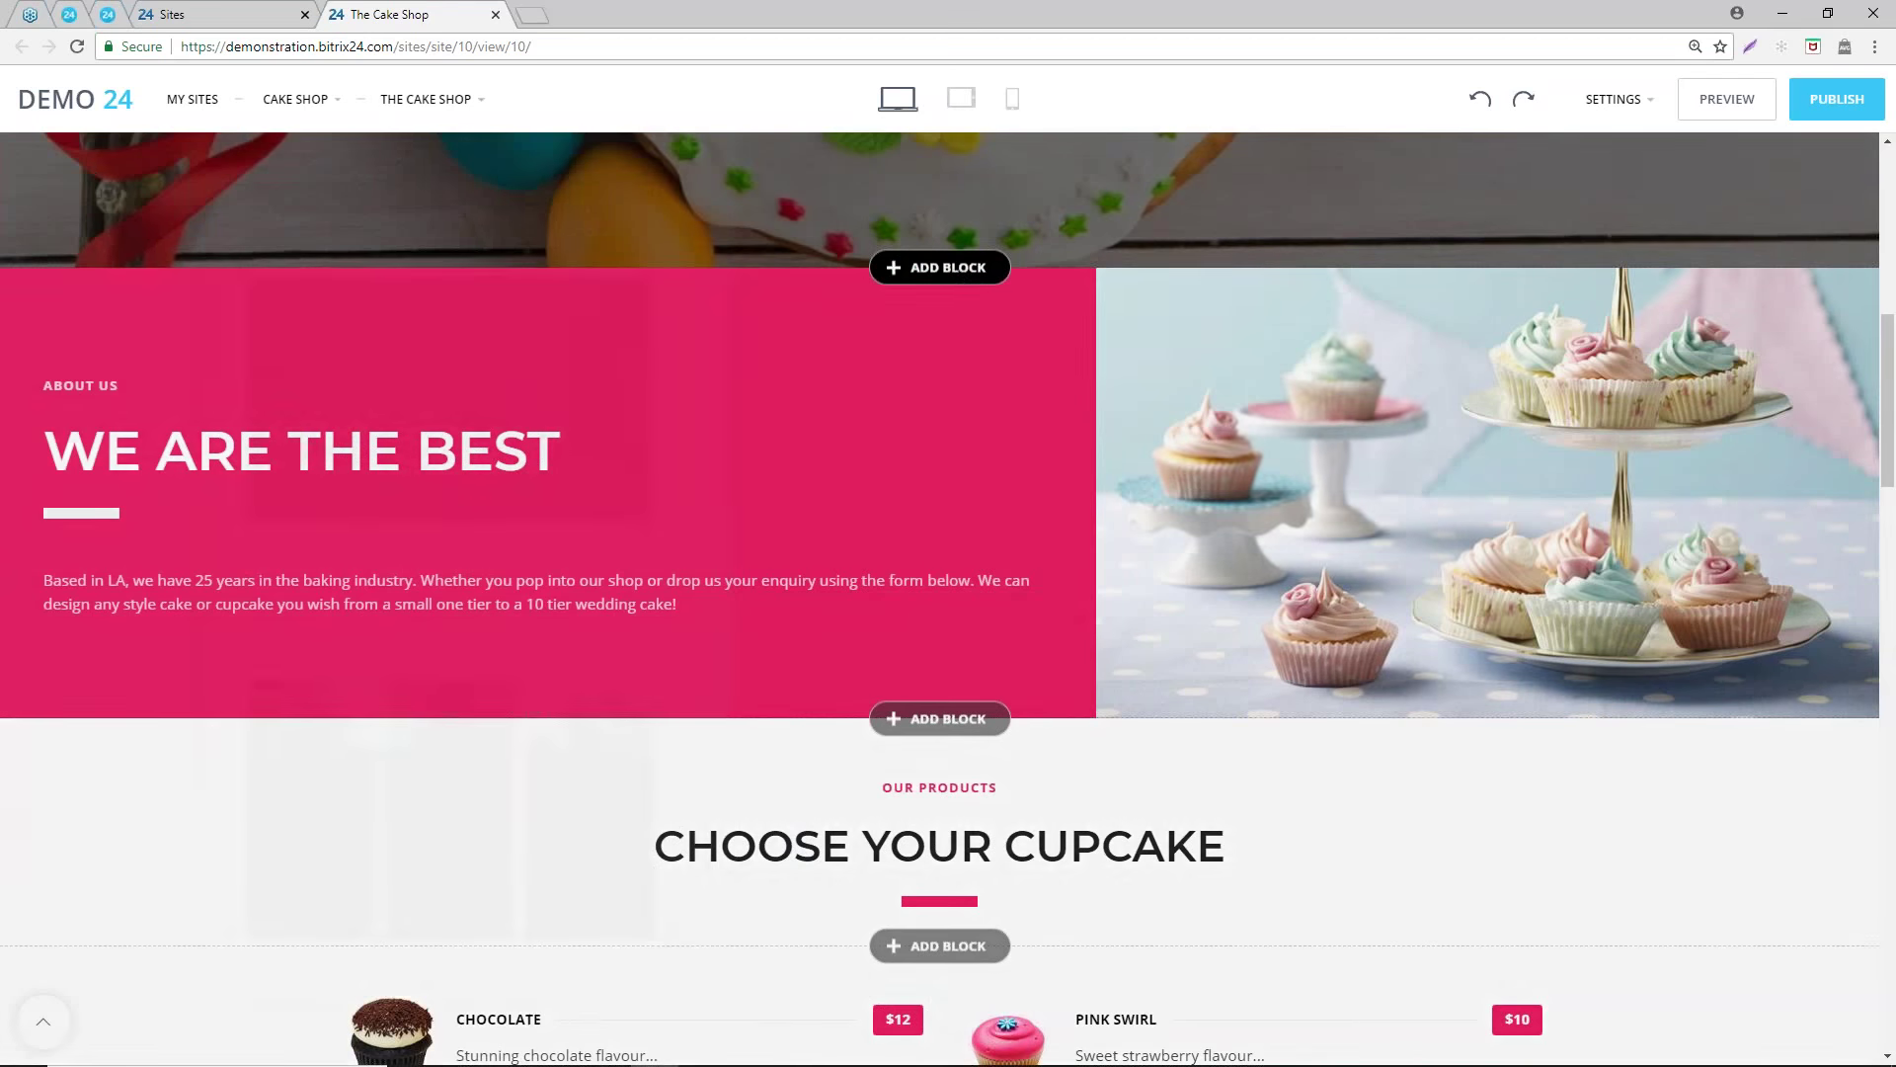
scroll(212, 508, "down", 2)
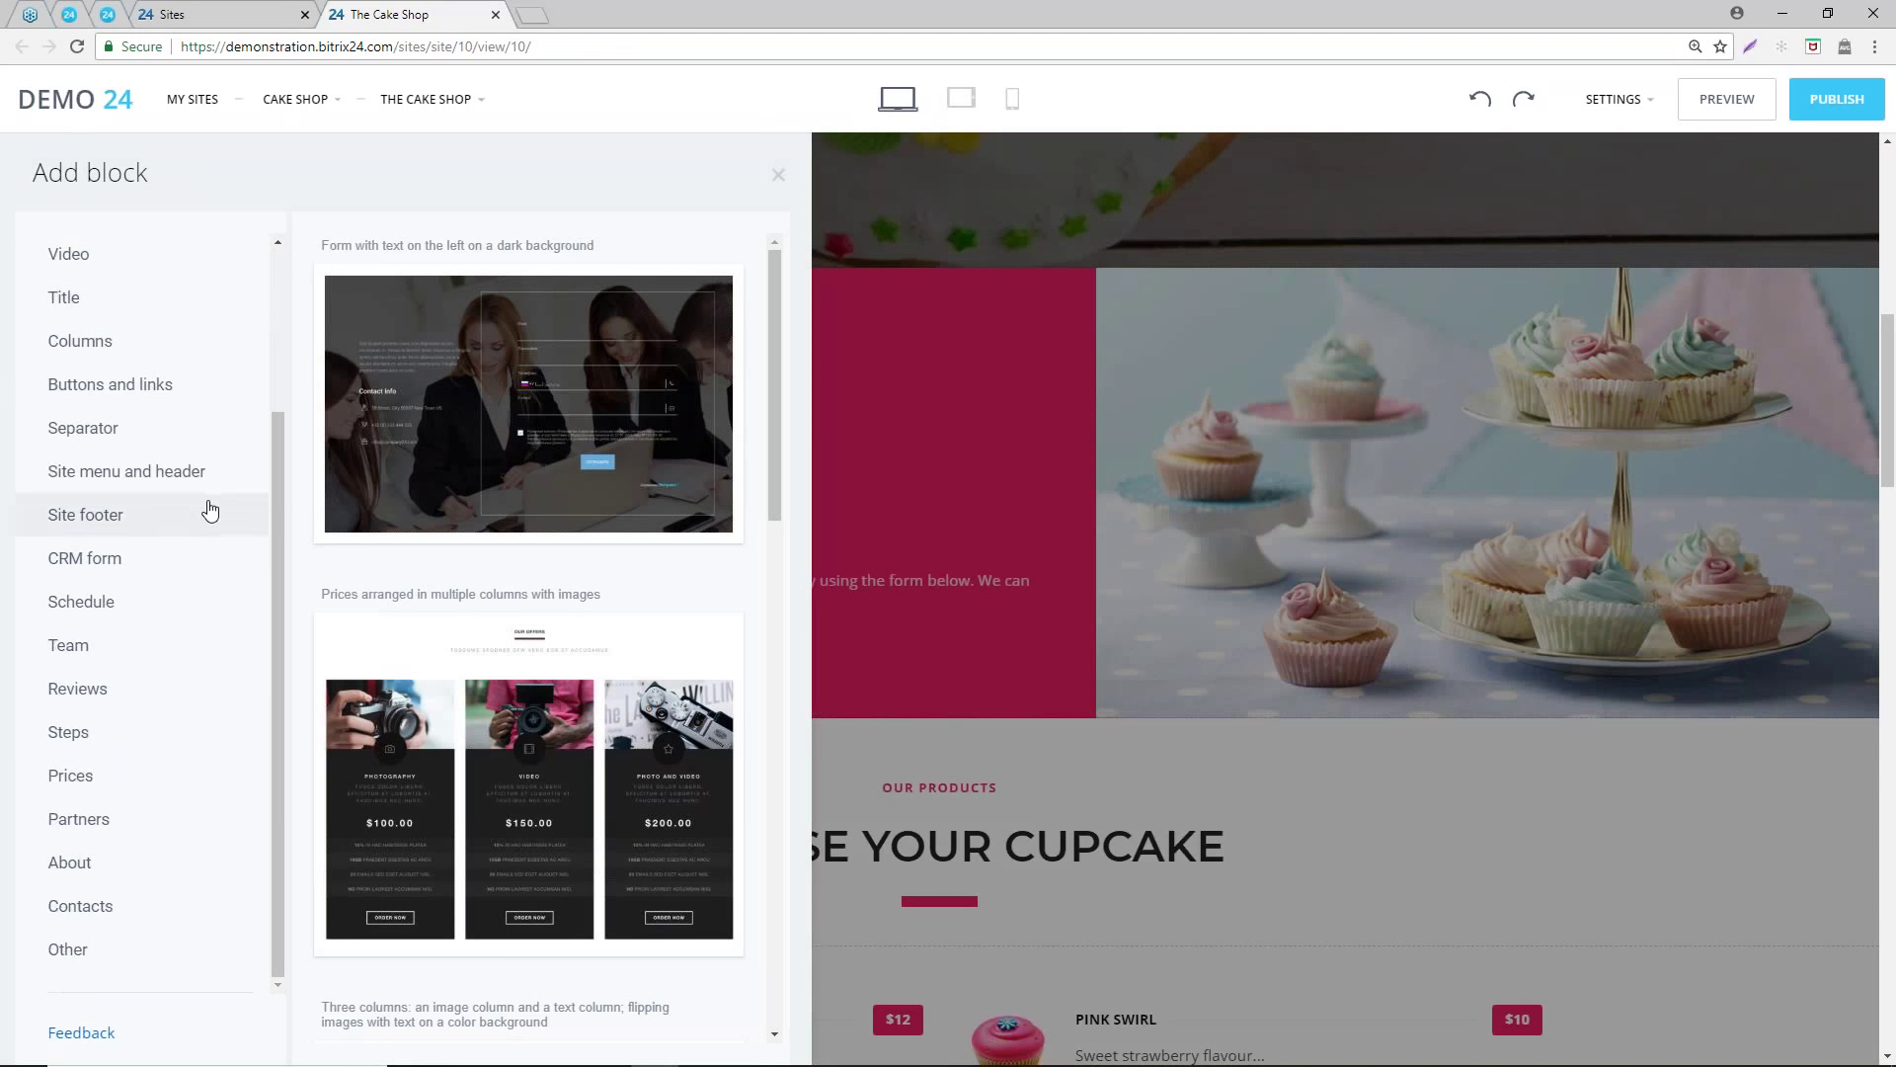
left_click(67, 950)
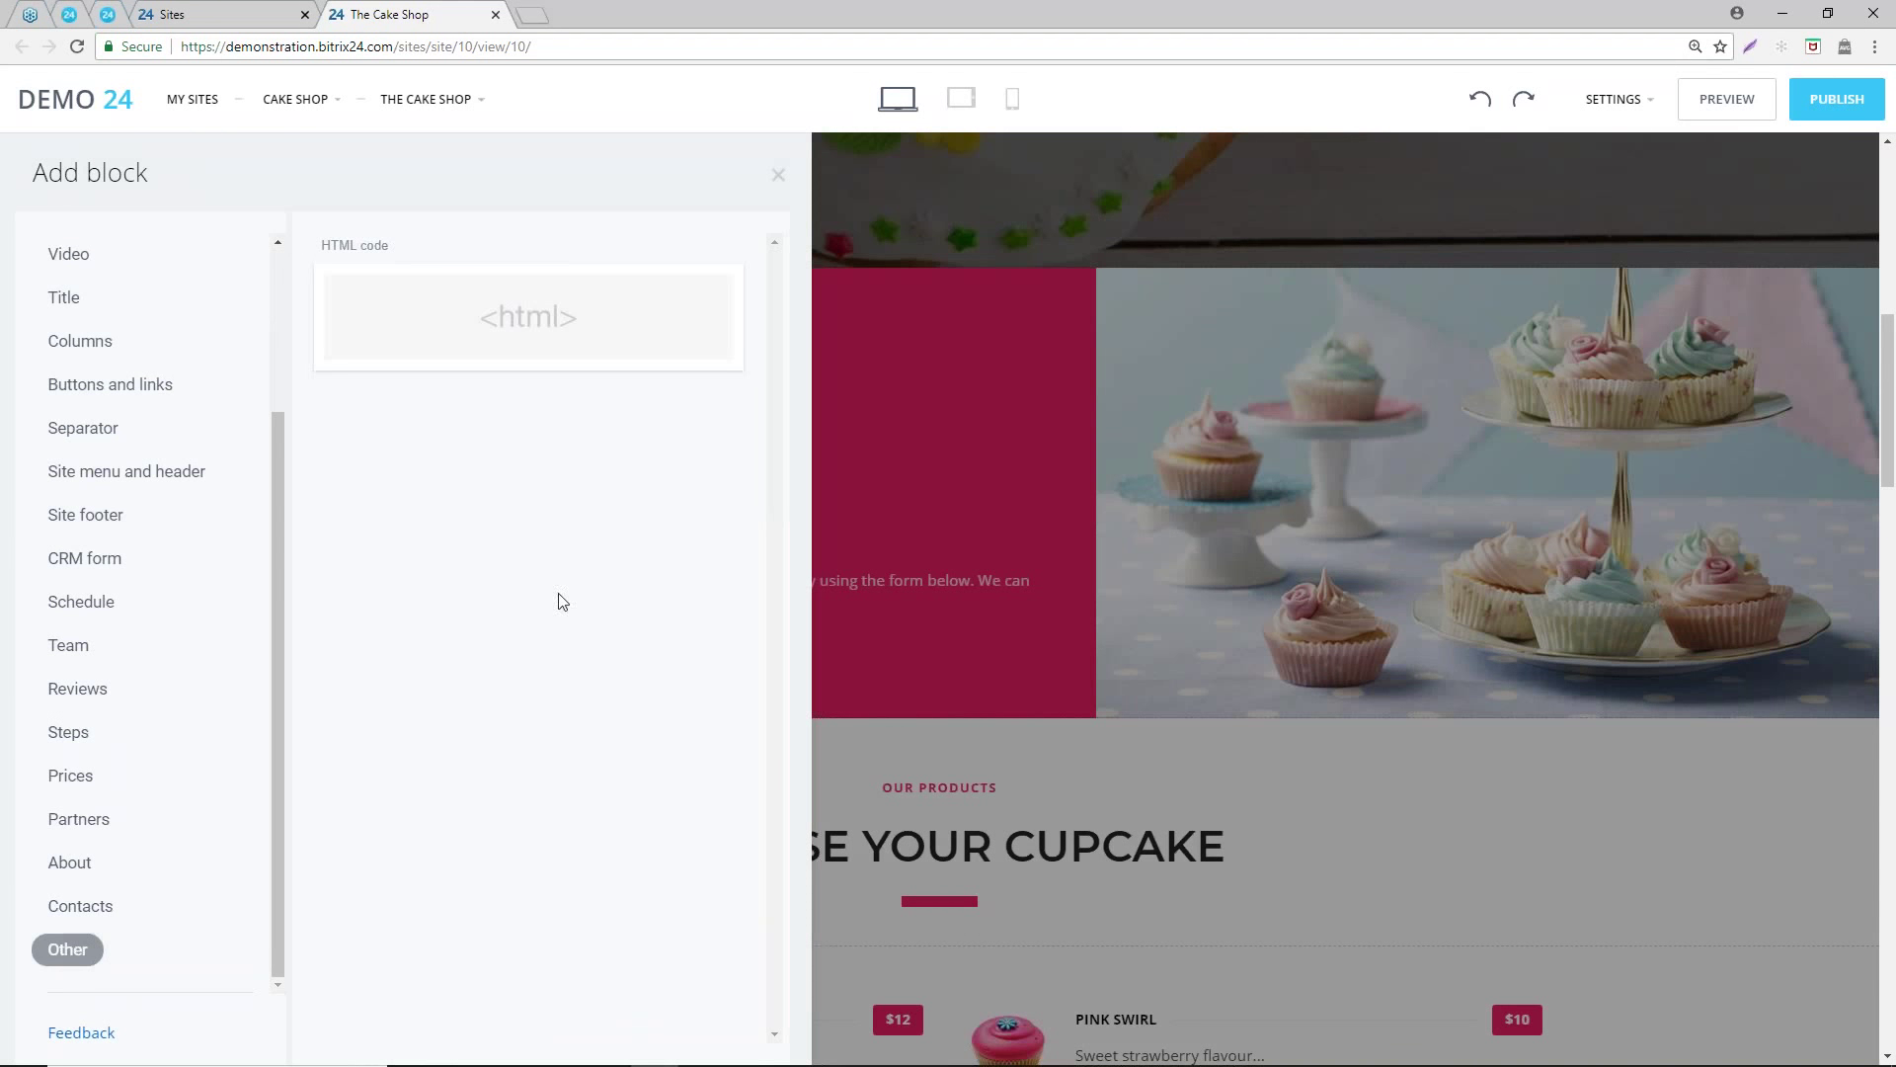
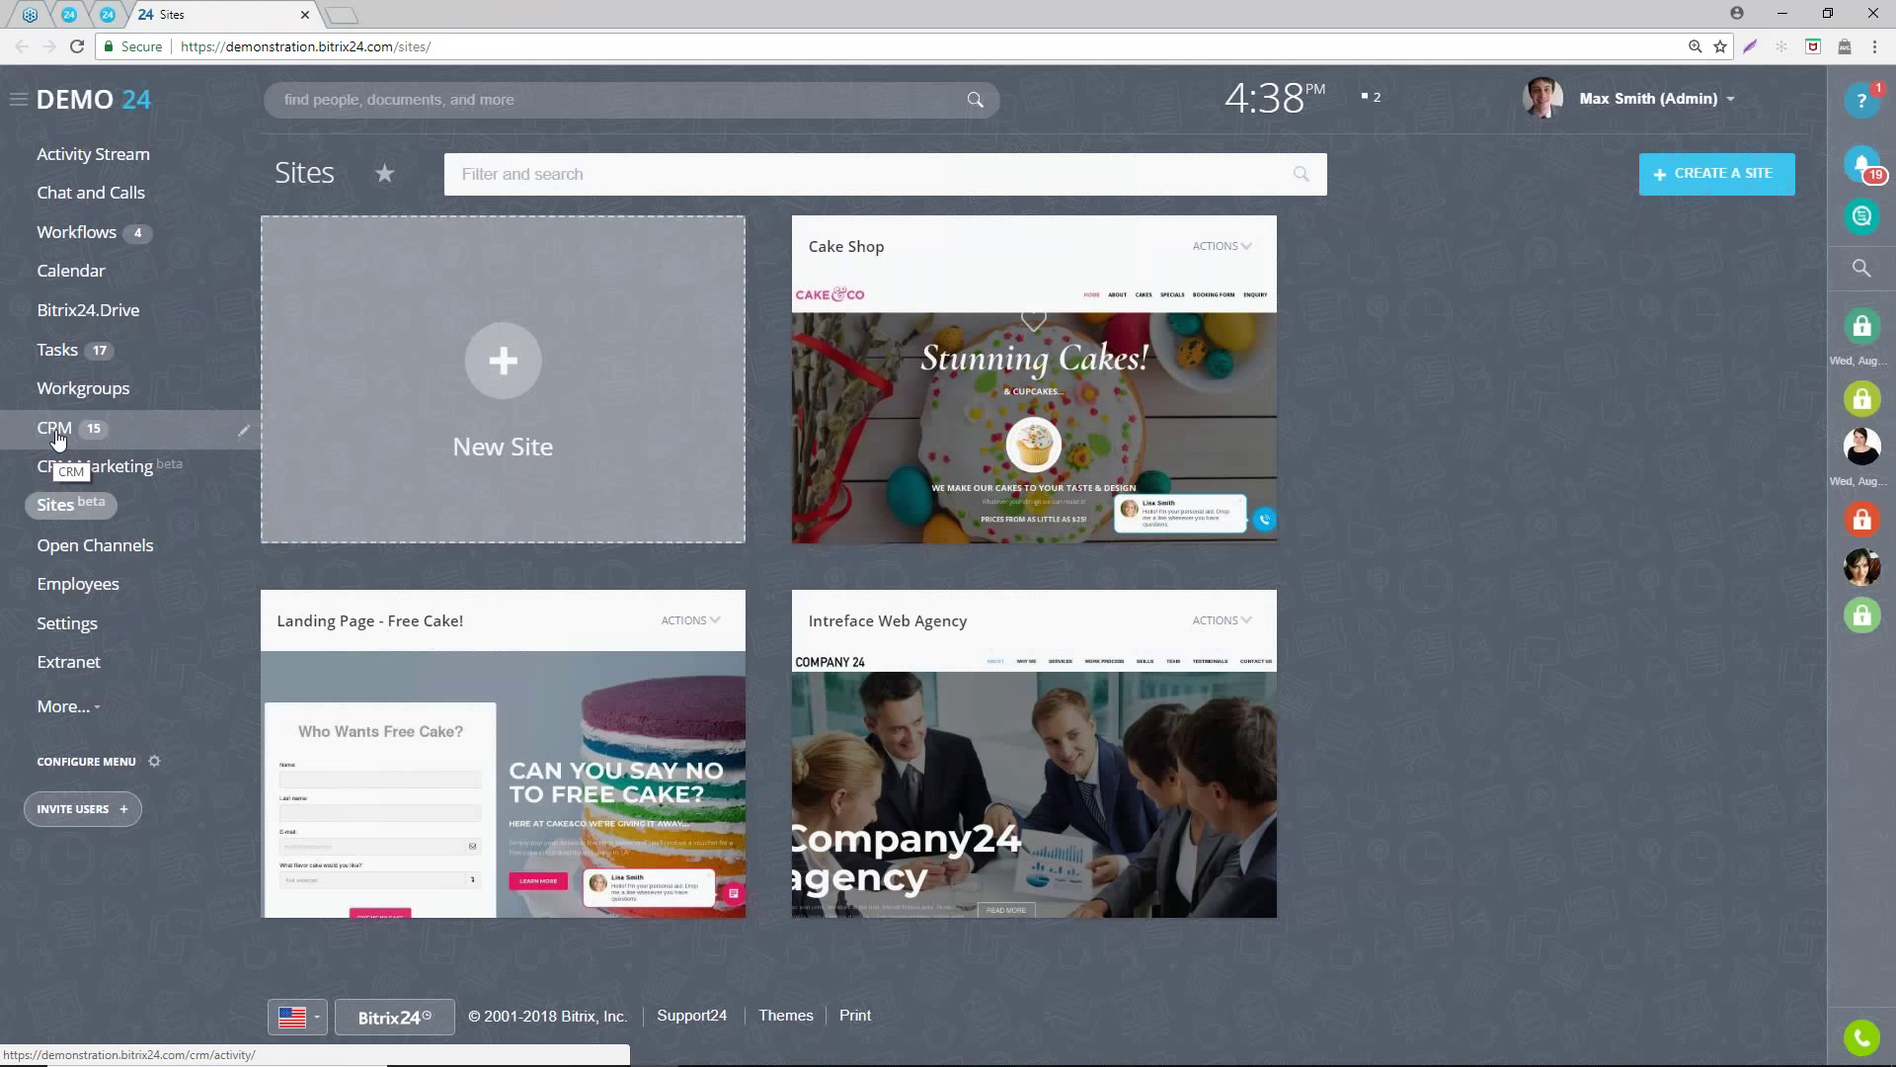
- Go to Open Channels and show the Live chat connection page down to its channel preferences
left_click(65, 431)
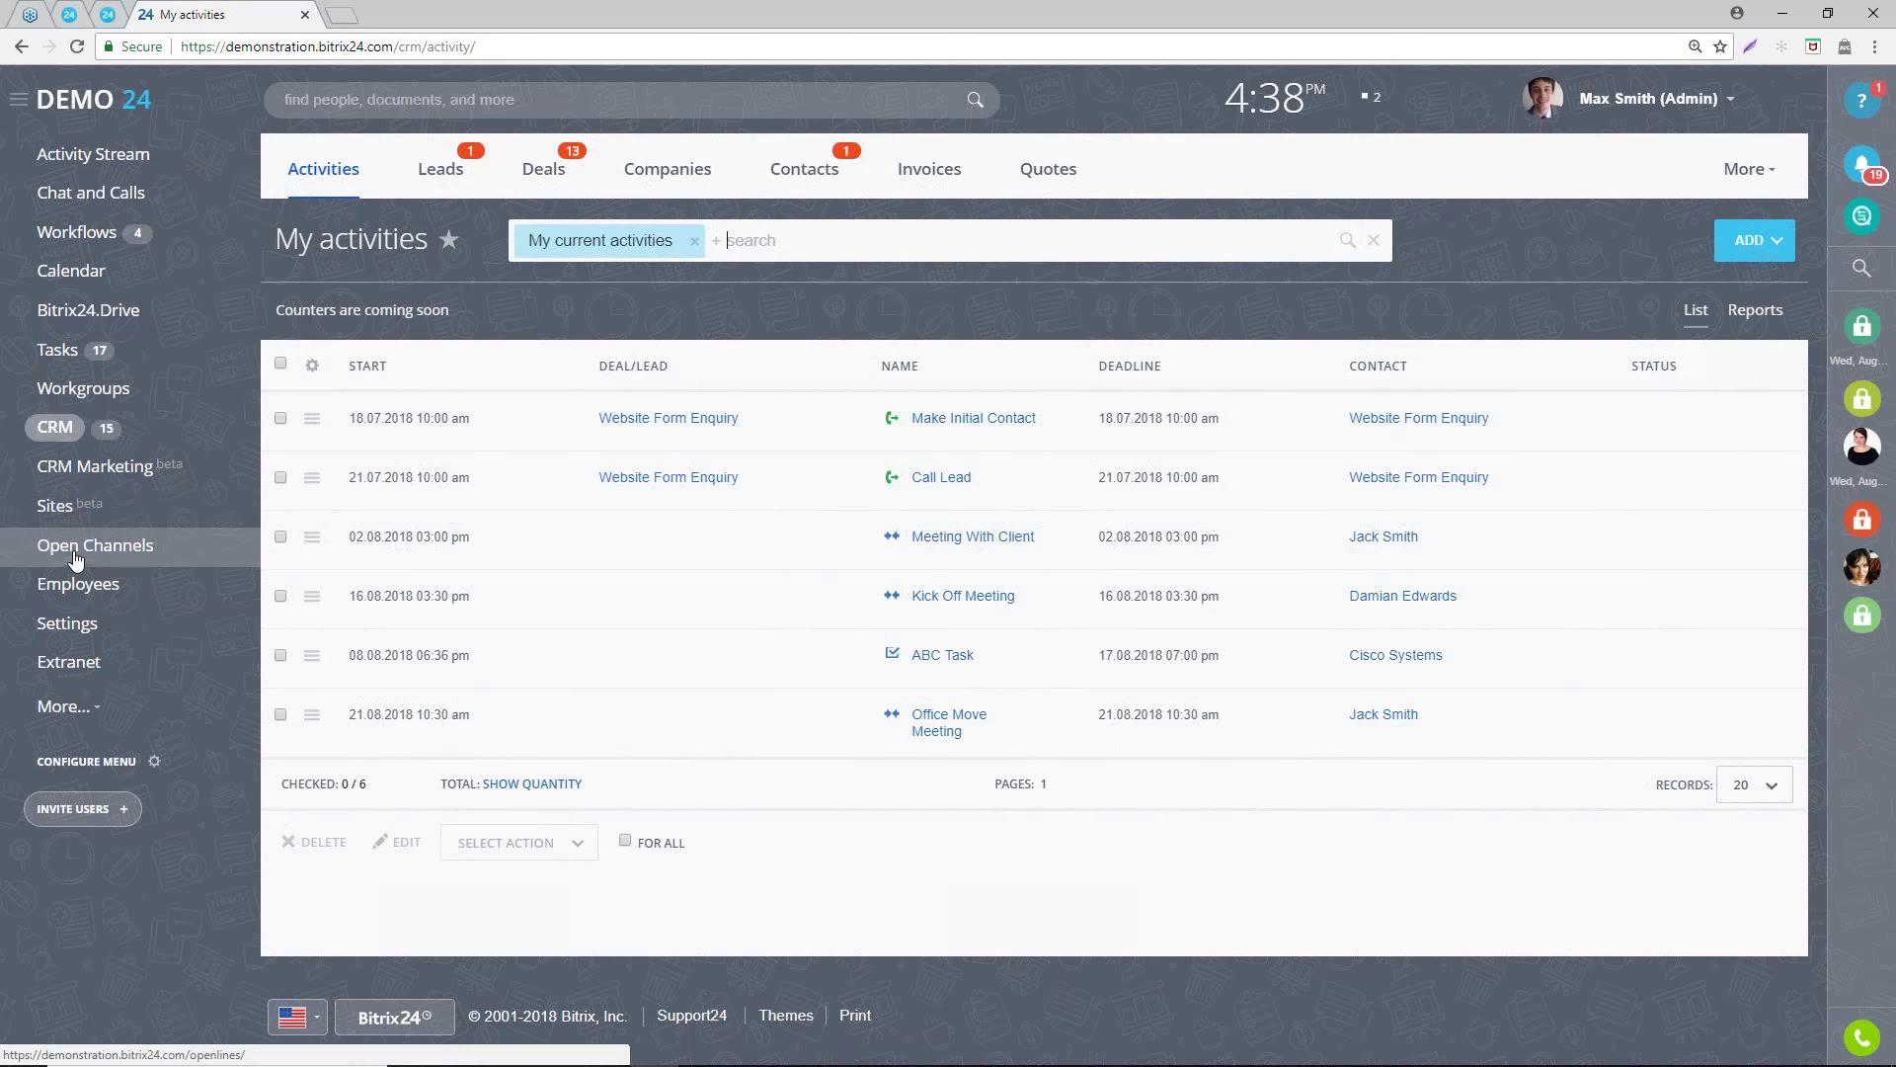
left_click(79, 553)
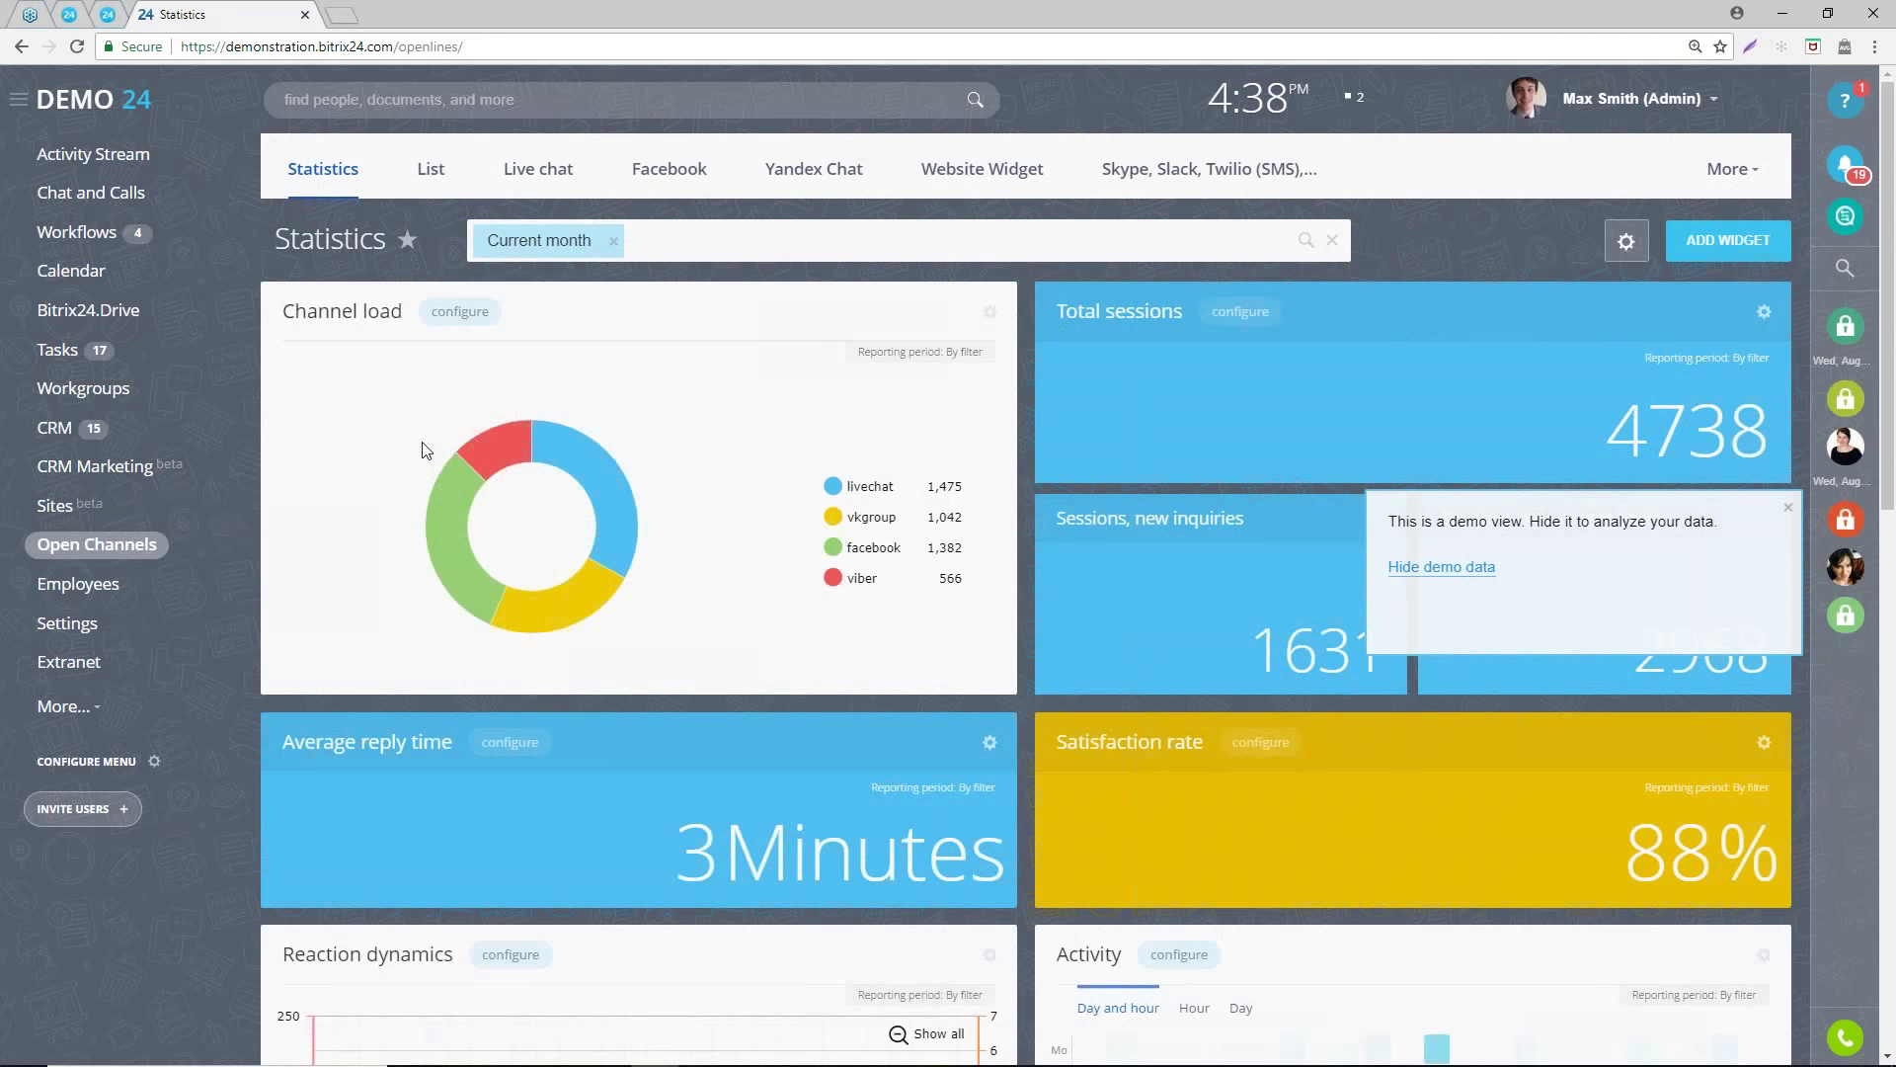
left_click(548, 181)
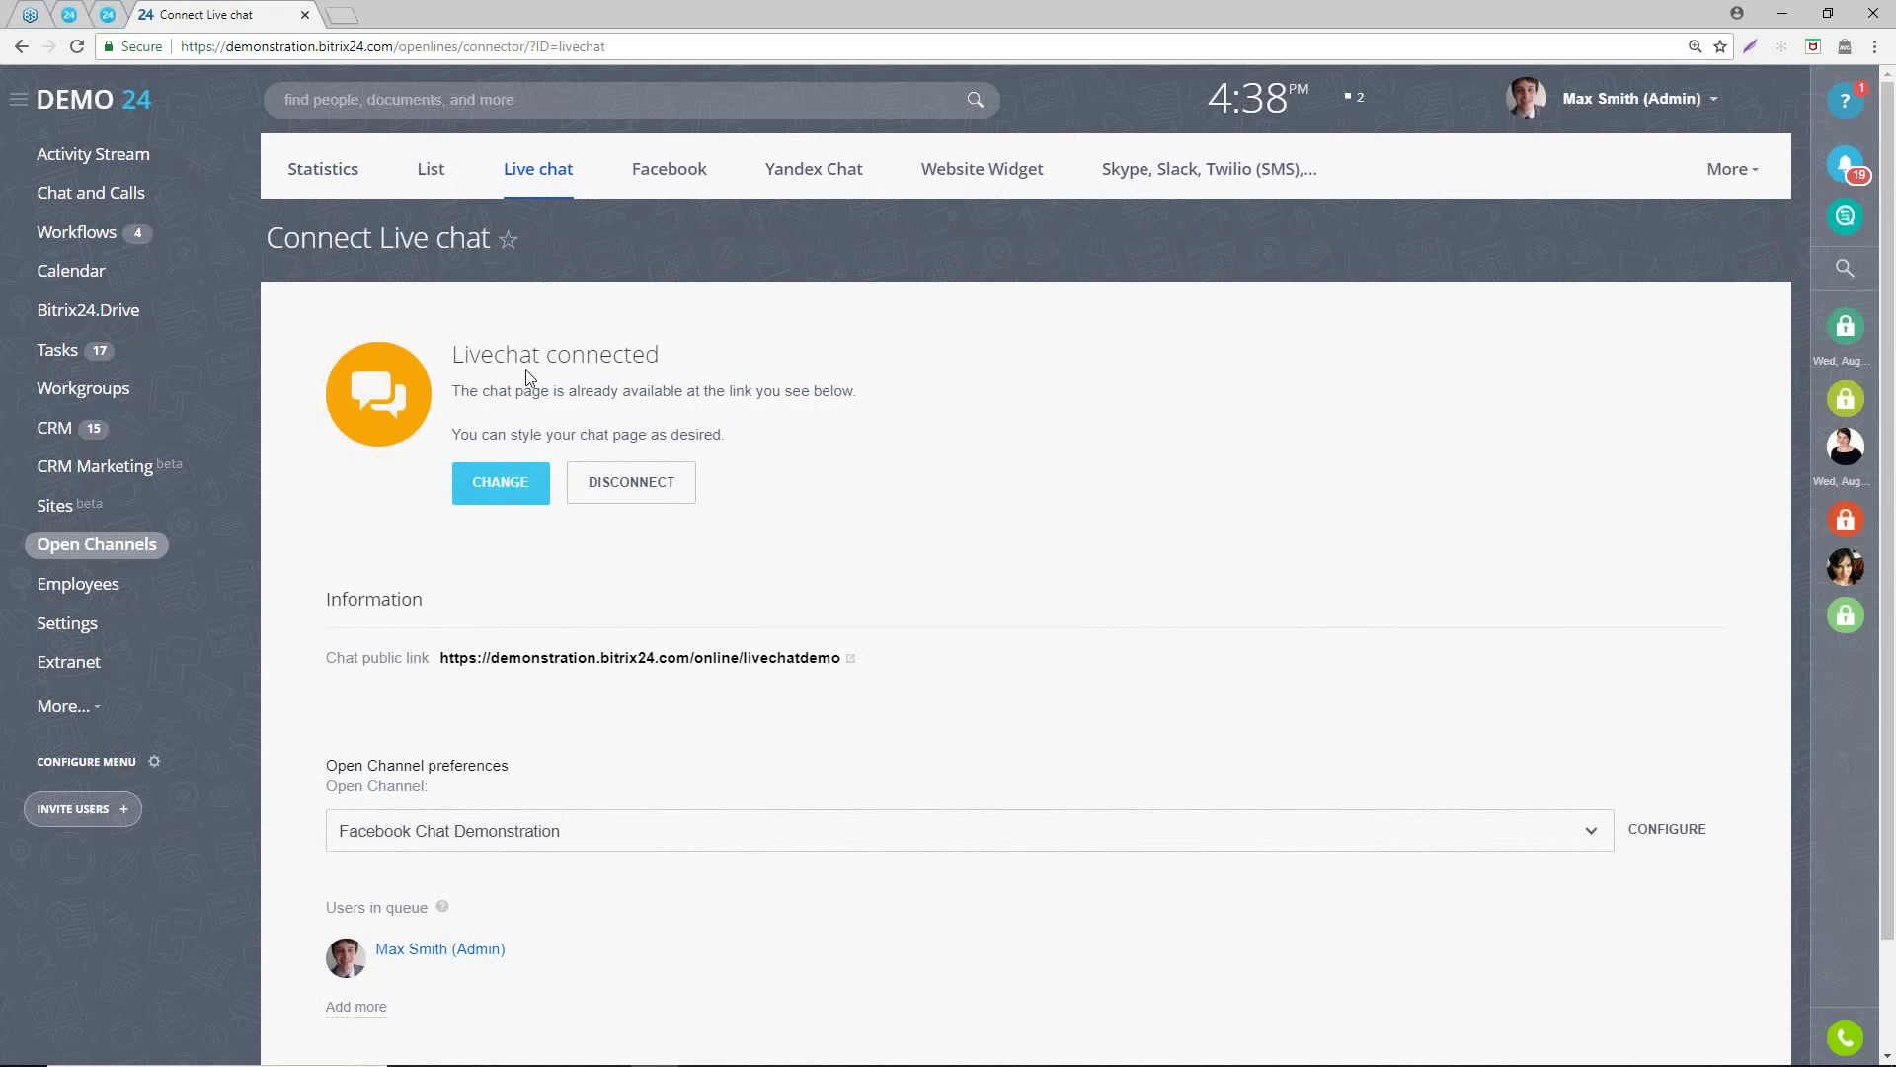
scroll(472, 626, "down", 1)
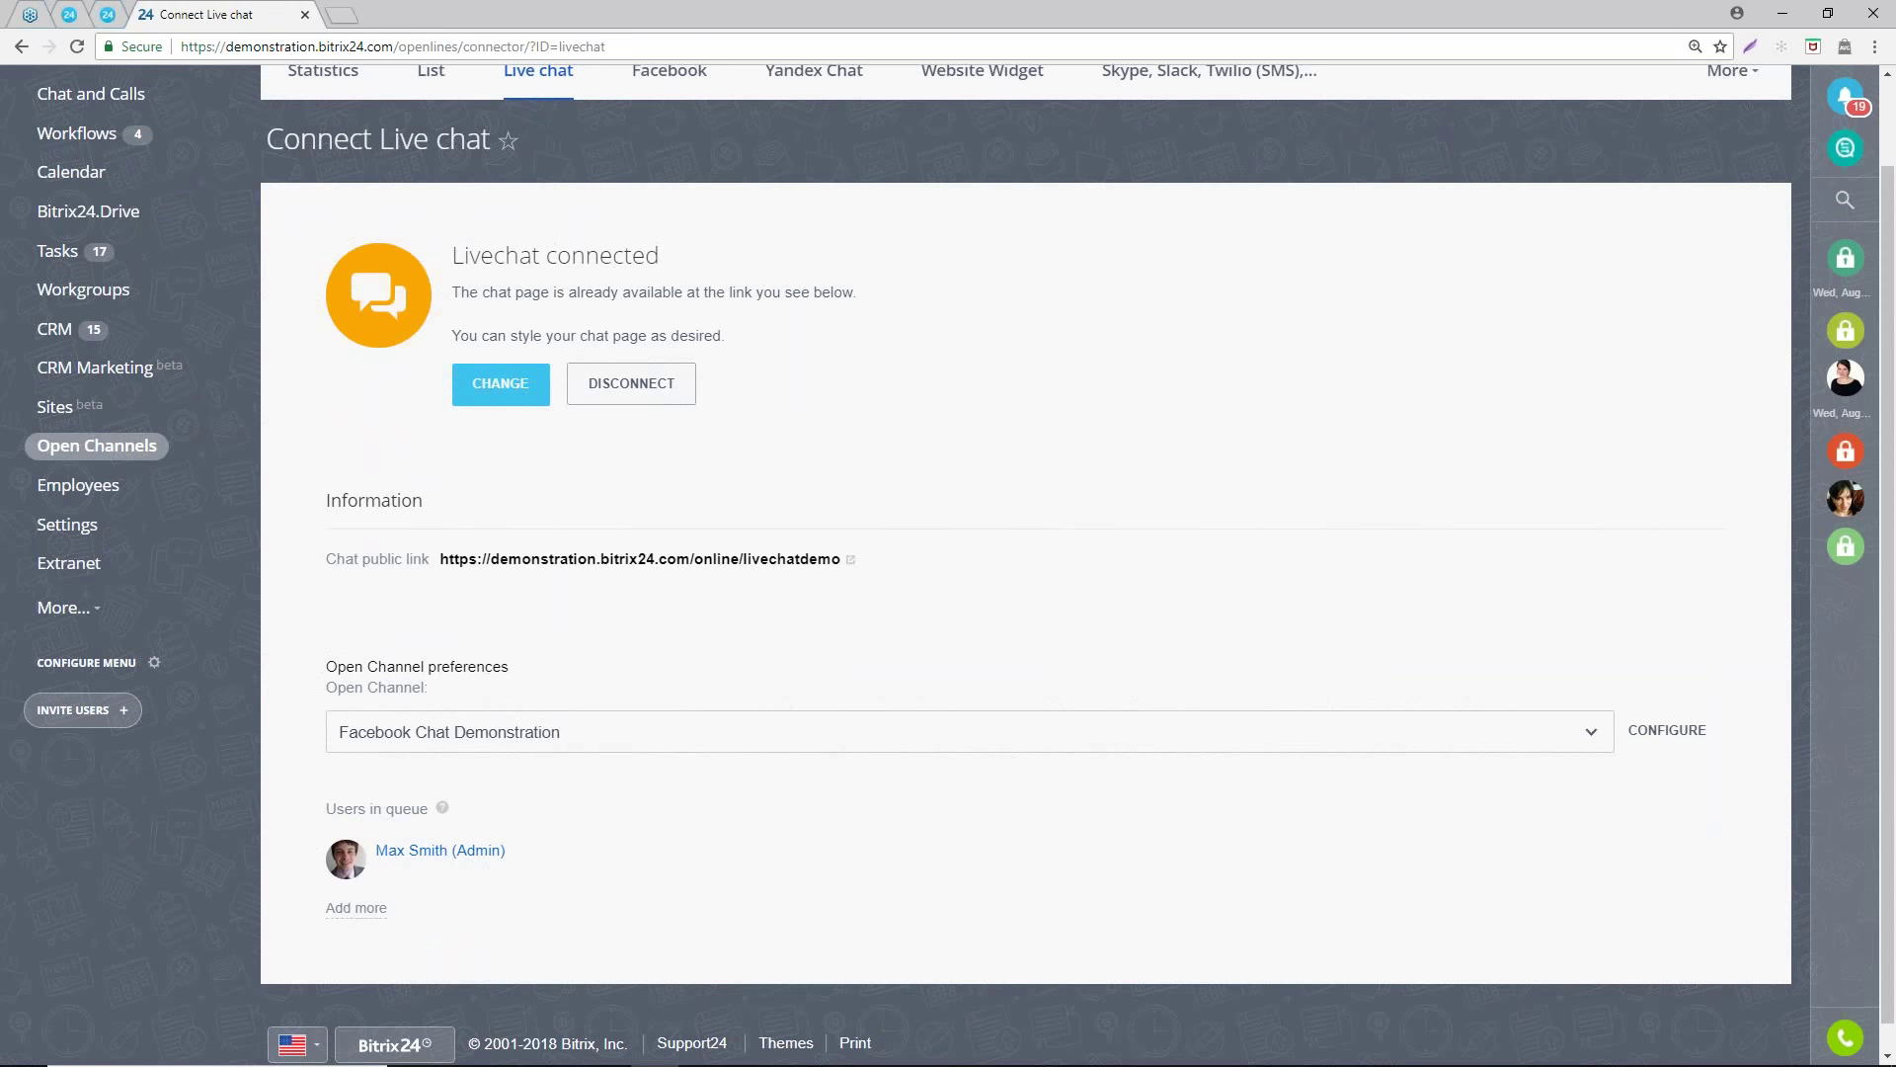
- Select the Live Chat open channel for the live chat connector and open that channel's settings
left_click(424, 749)
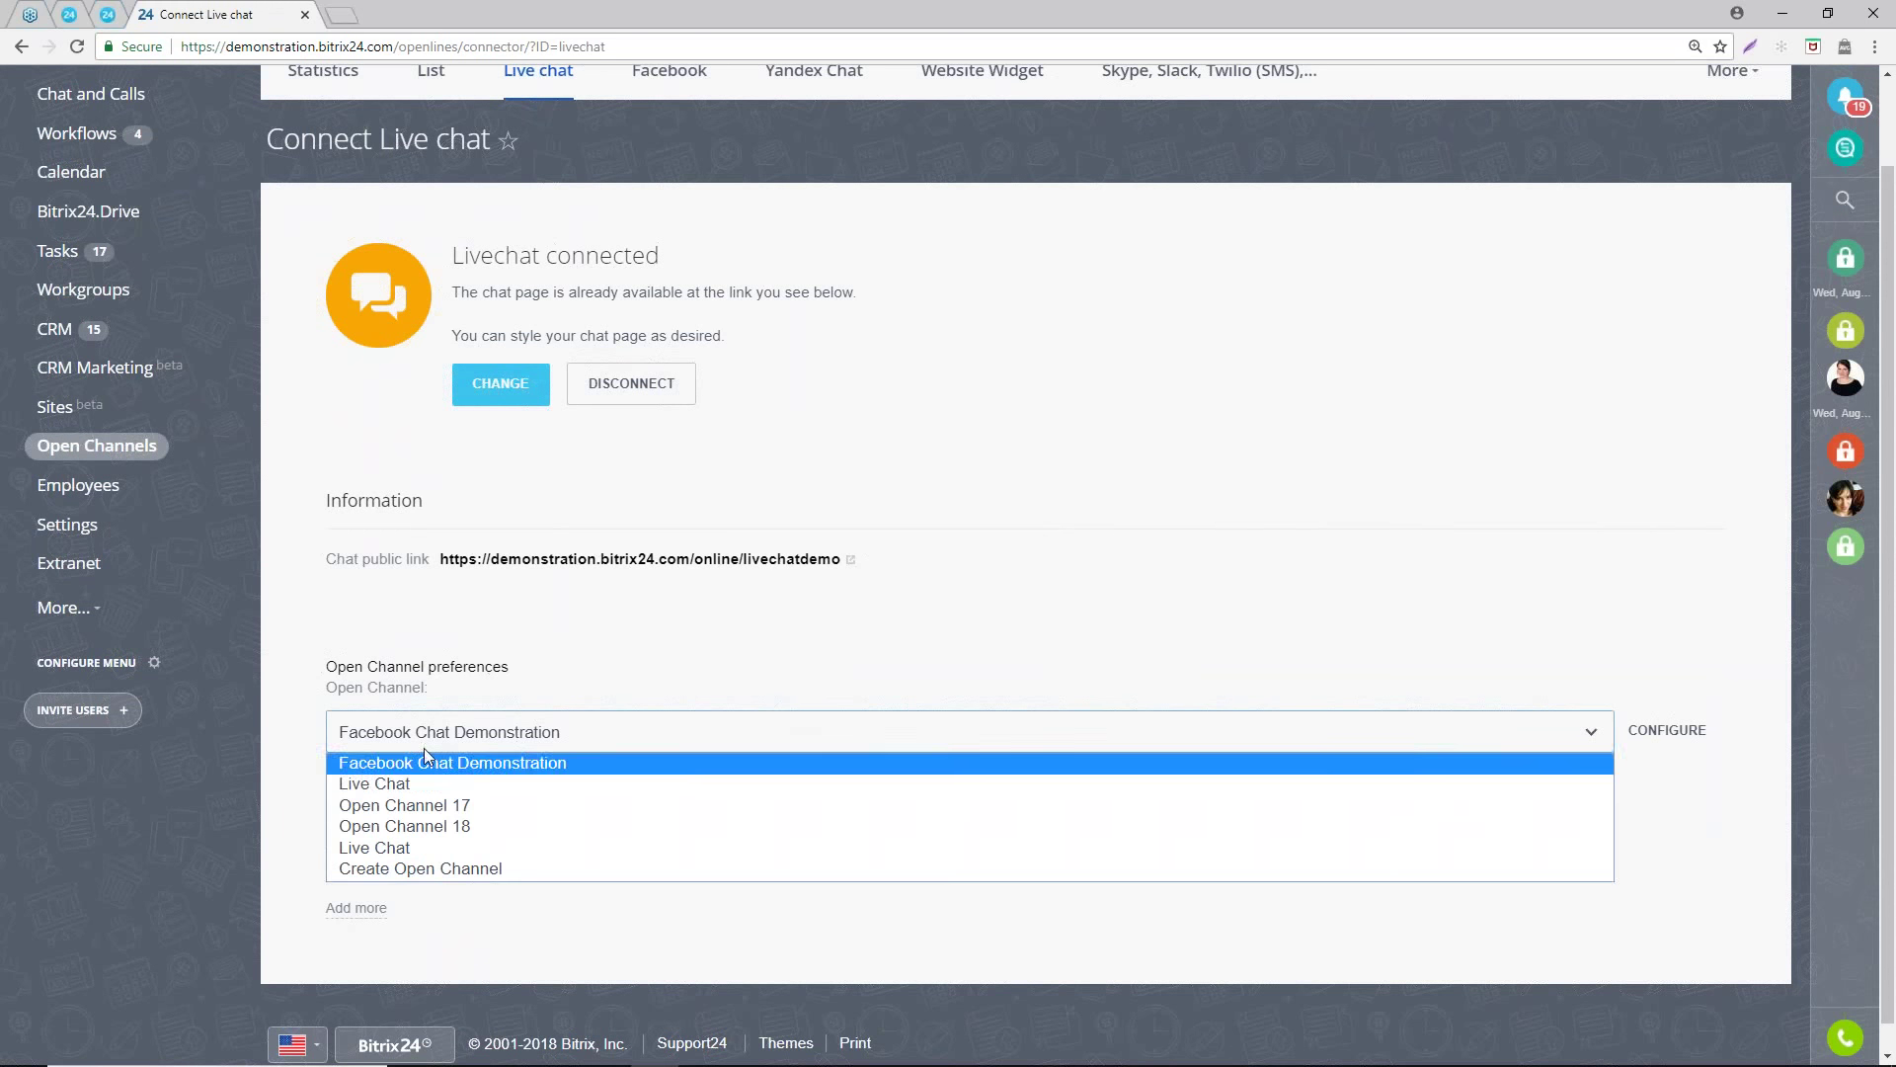
left_click(377, 786)
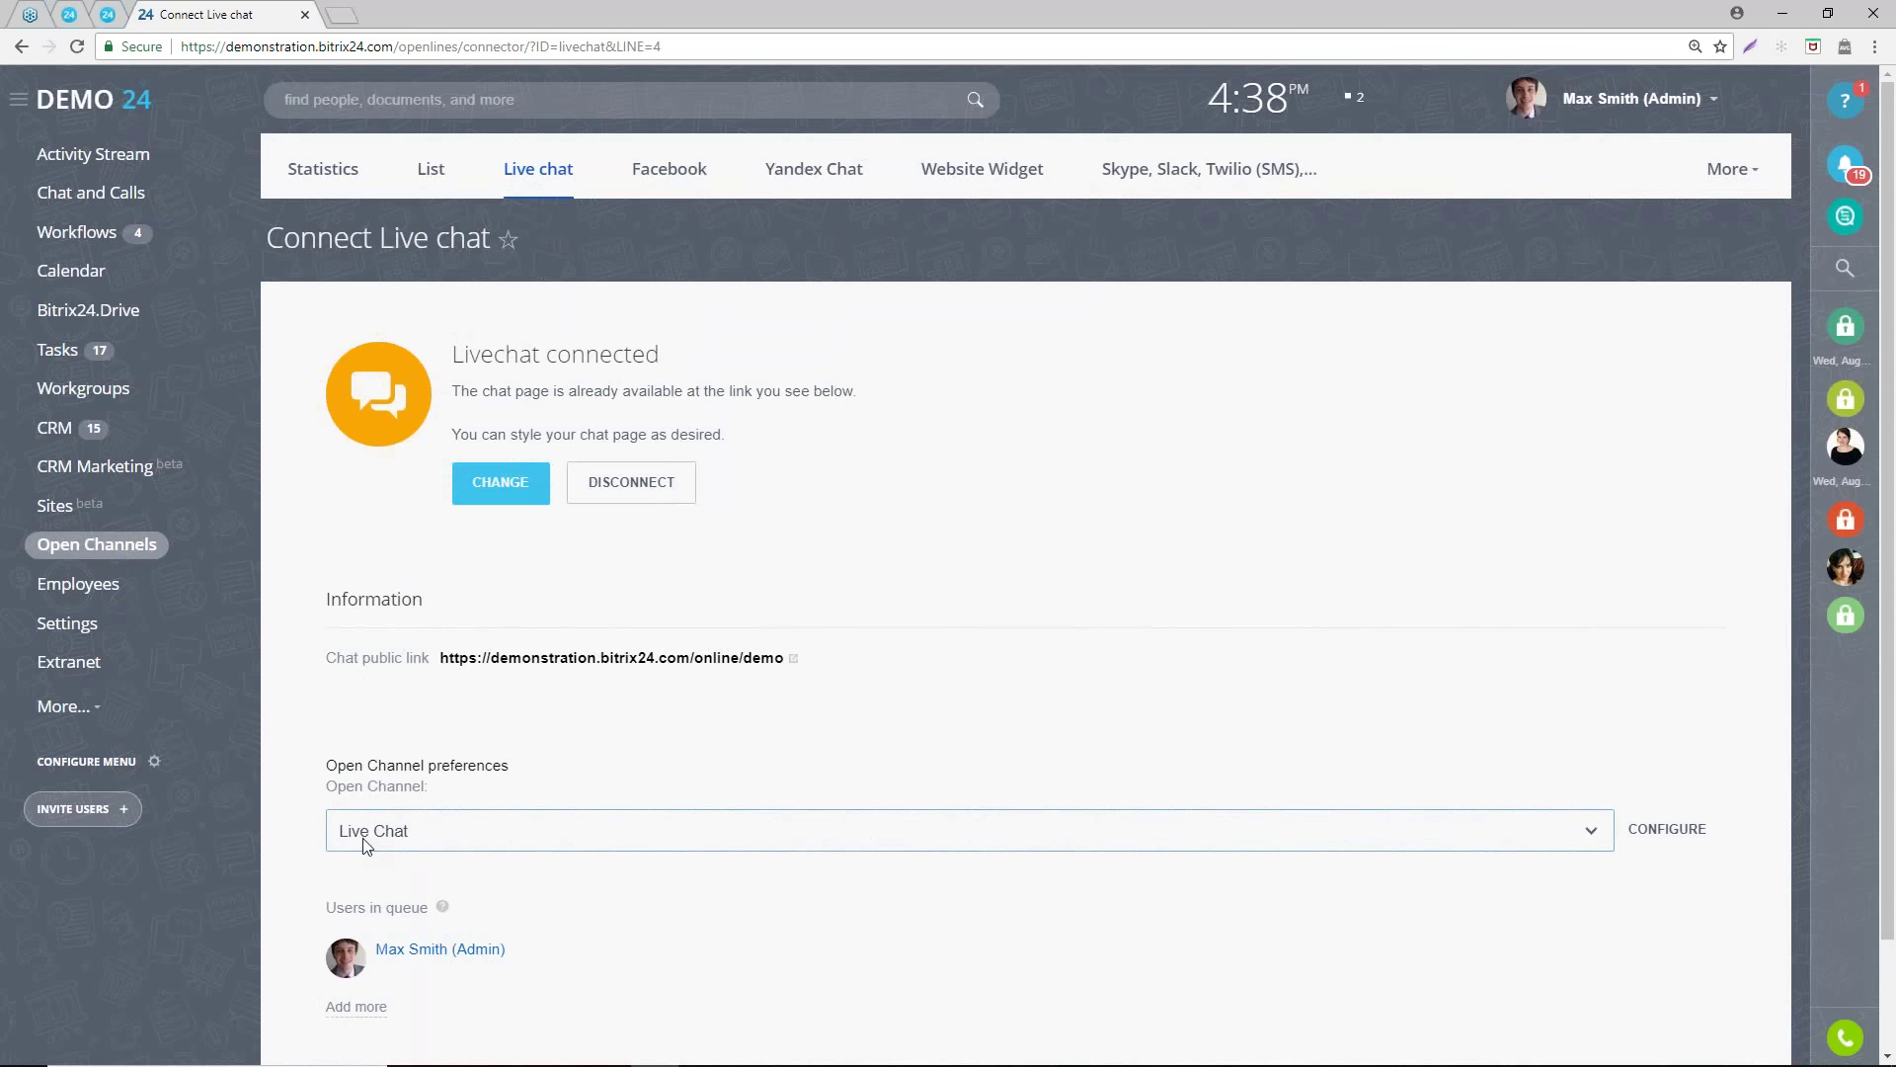
left_click(1676, 831)
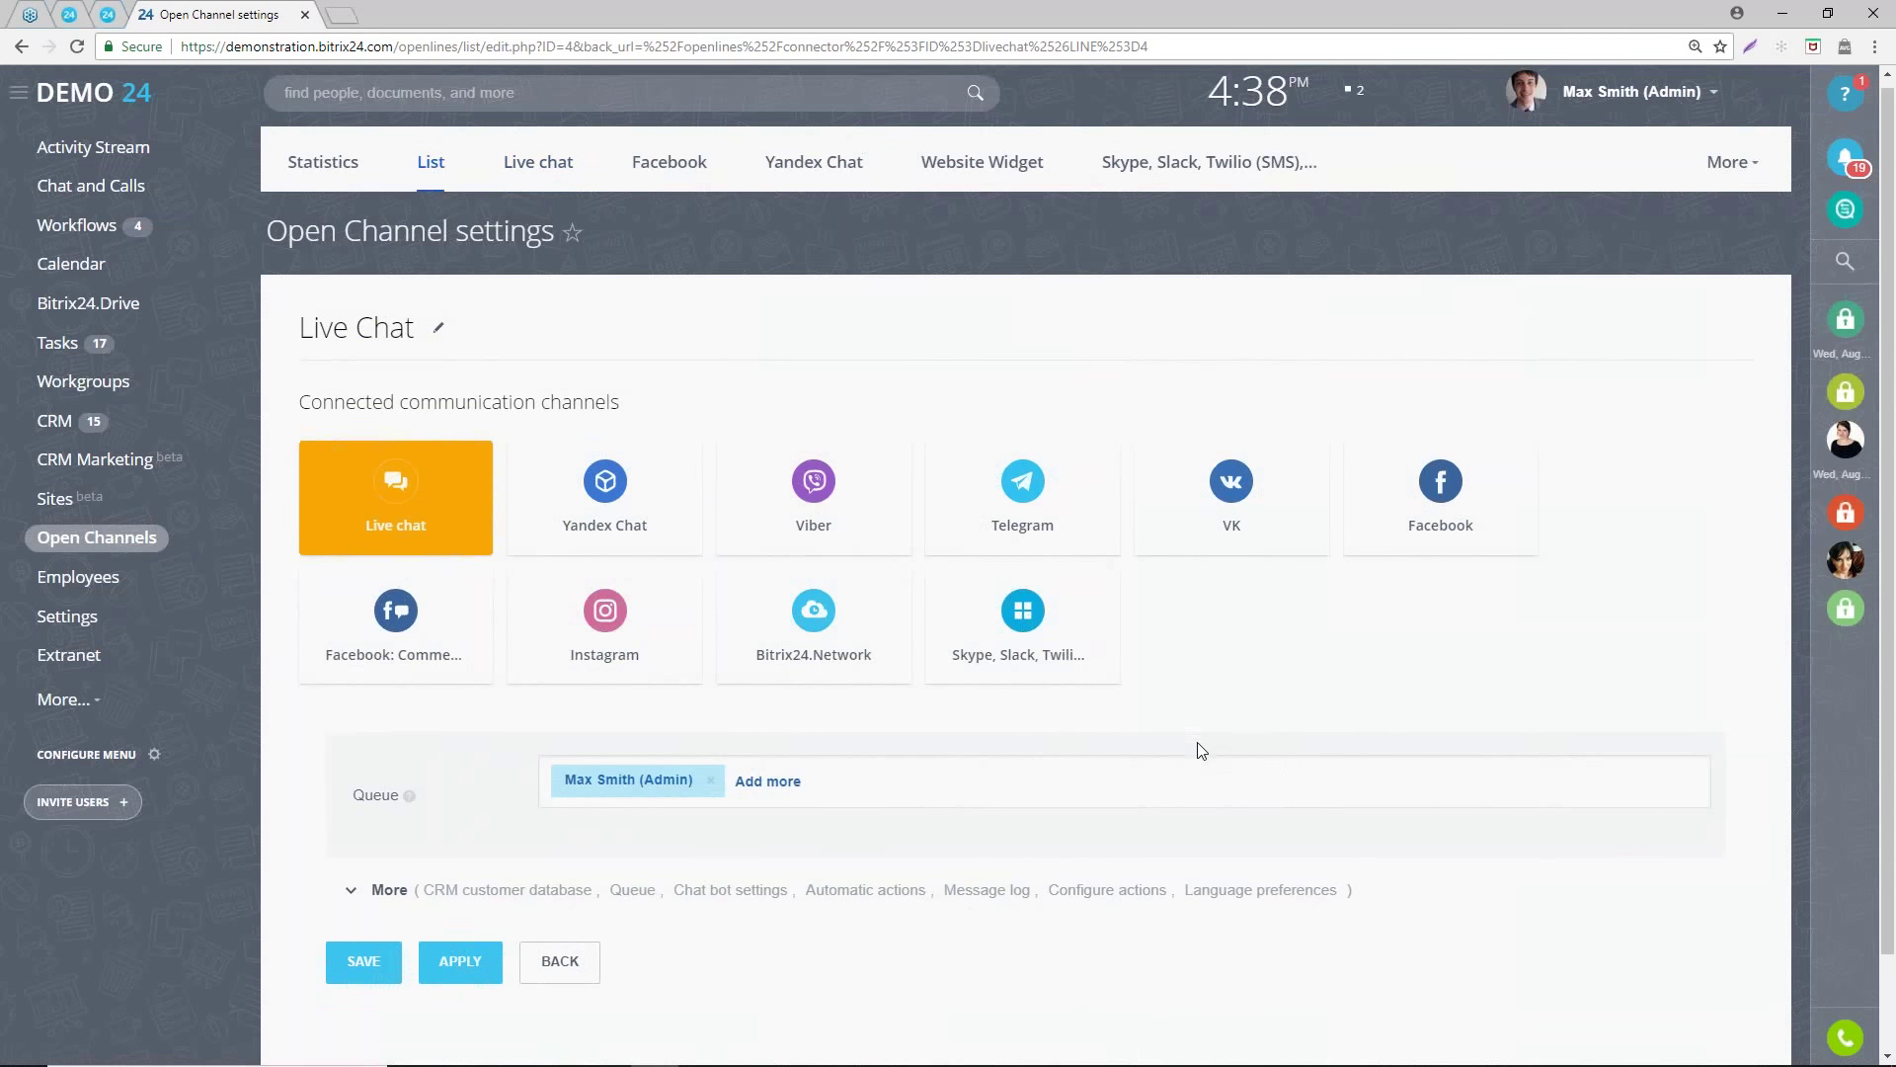
- Add two more employees to the Live Chat channel's queue
scroll(1197, 745, "down", 2)
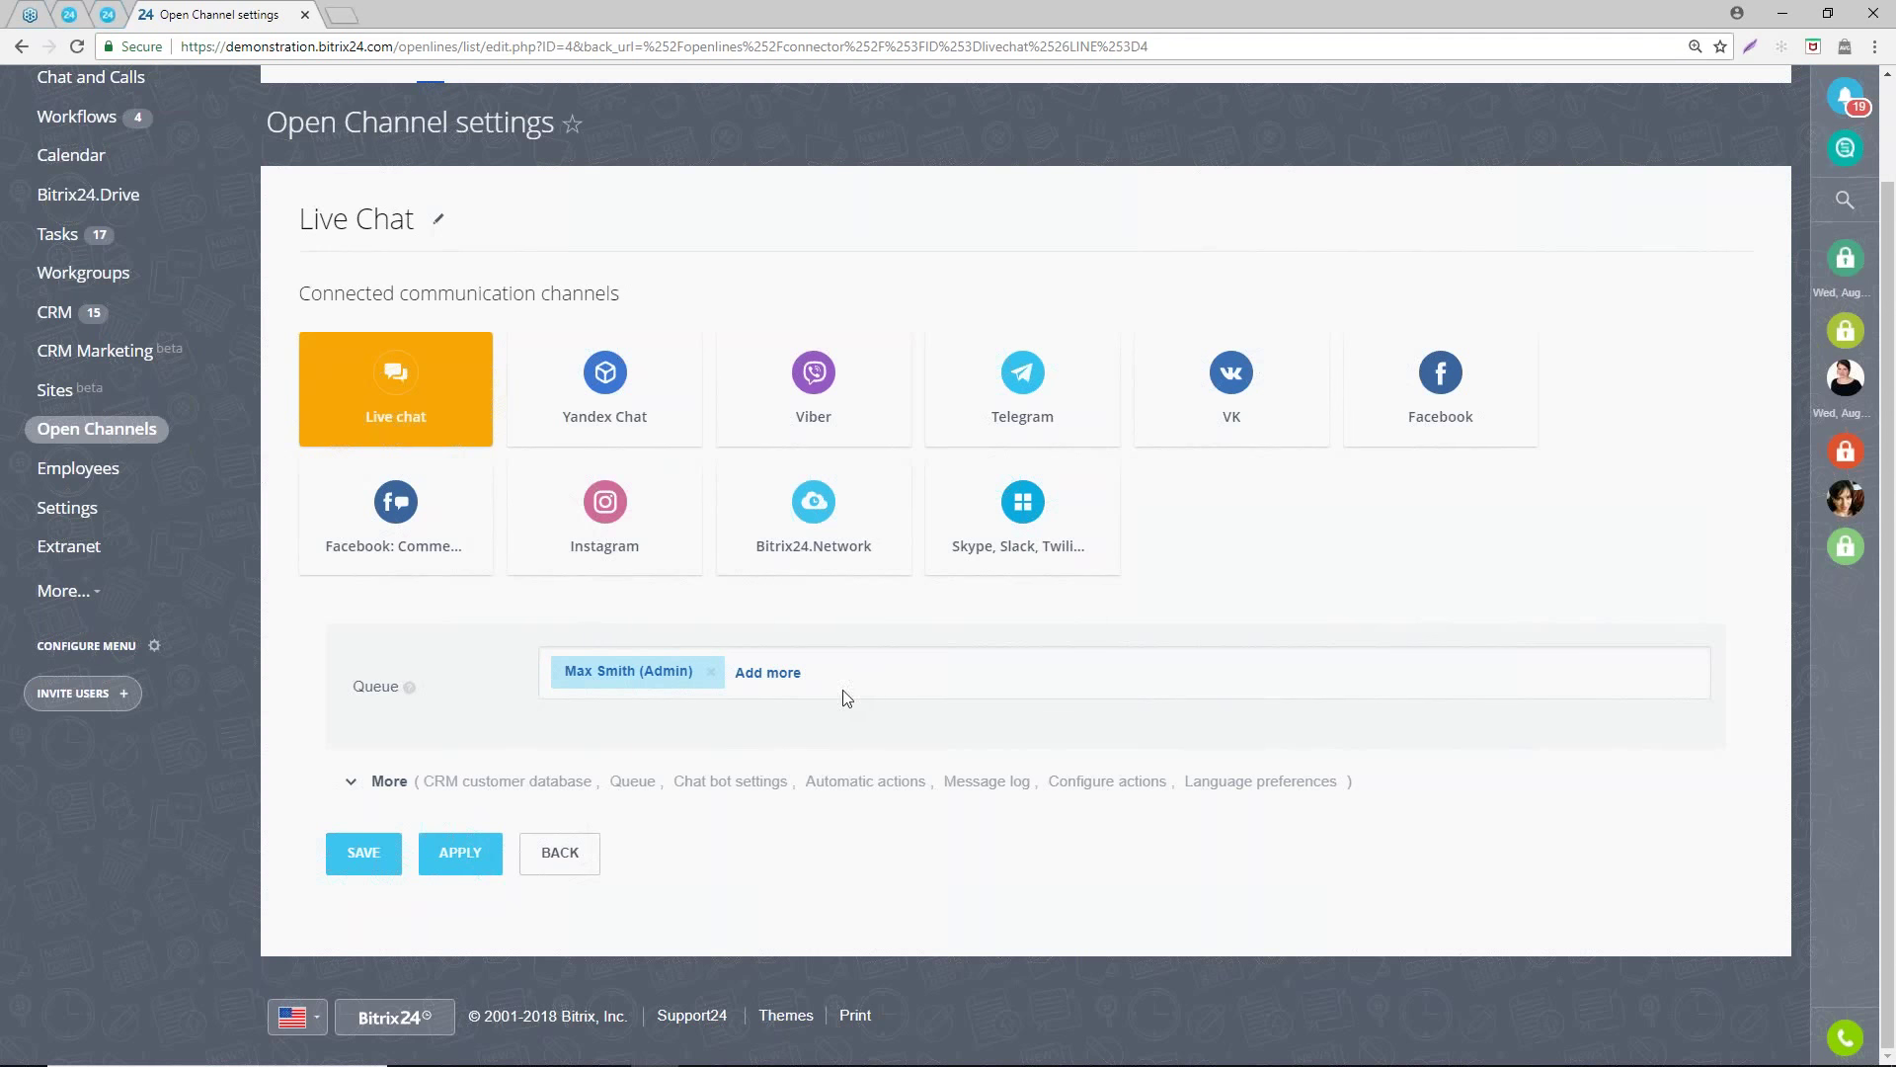
left_click(754, 681)
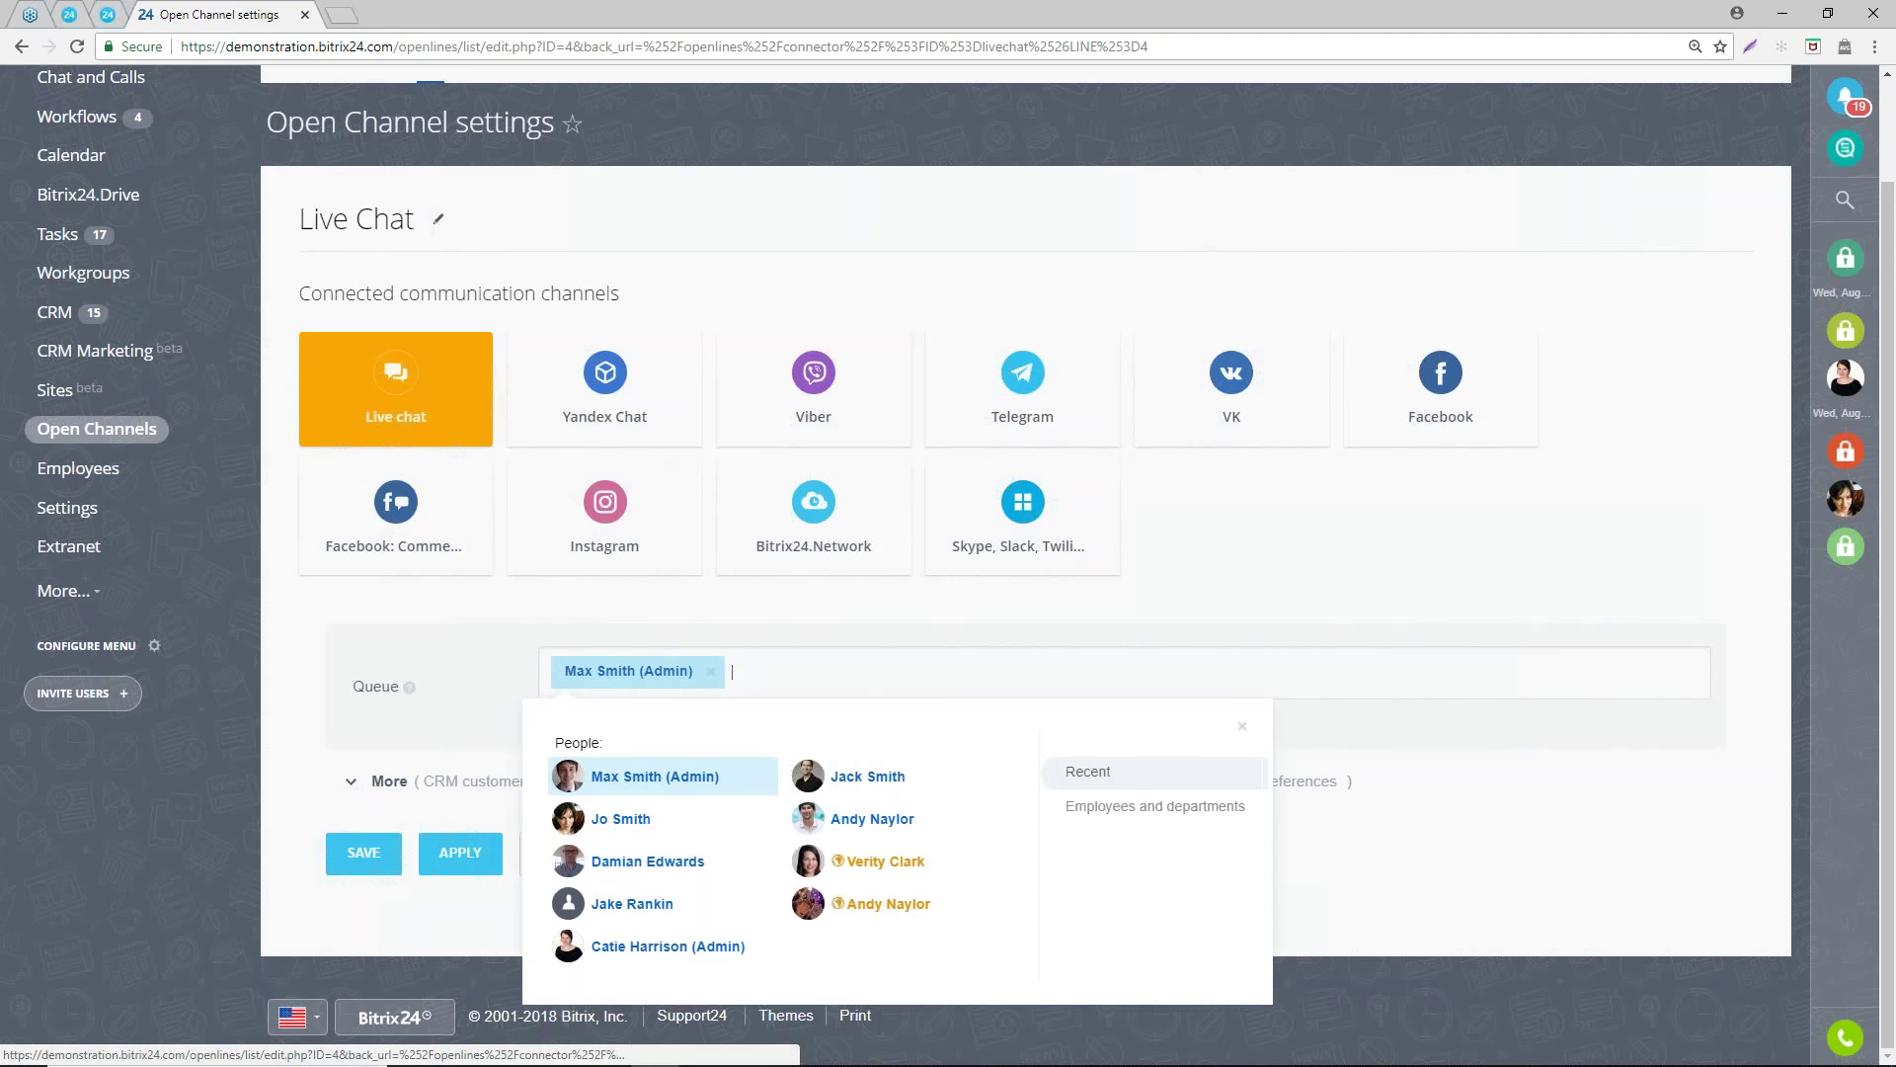
left_click(849, 774)
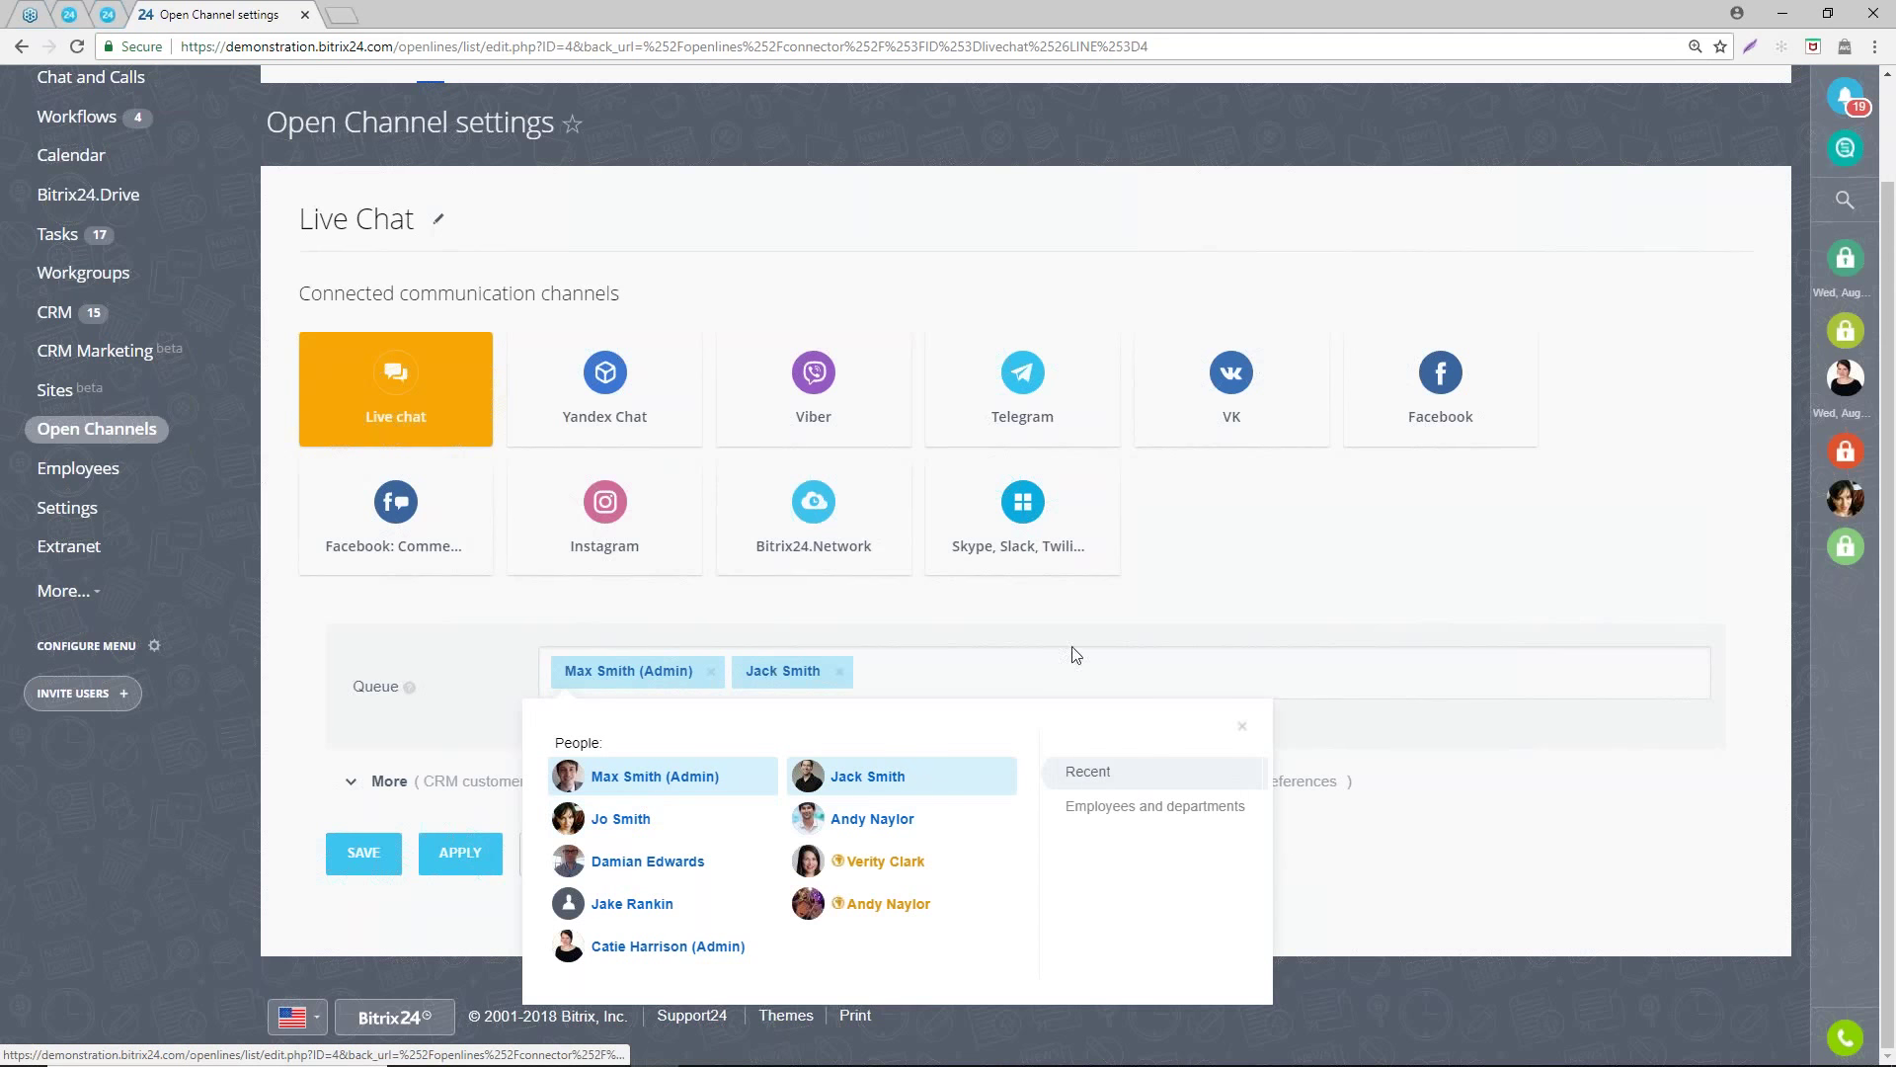
left_click(589, 830)
left_click(1163, 611)
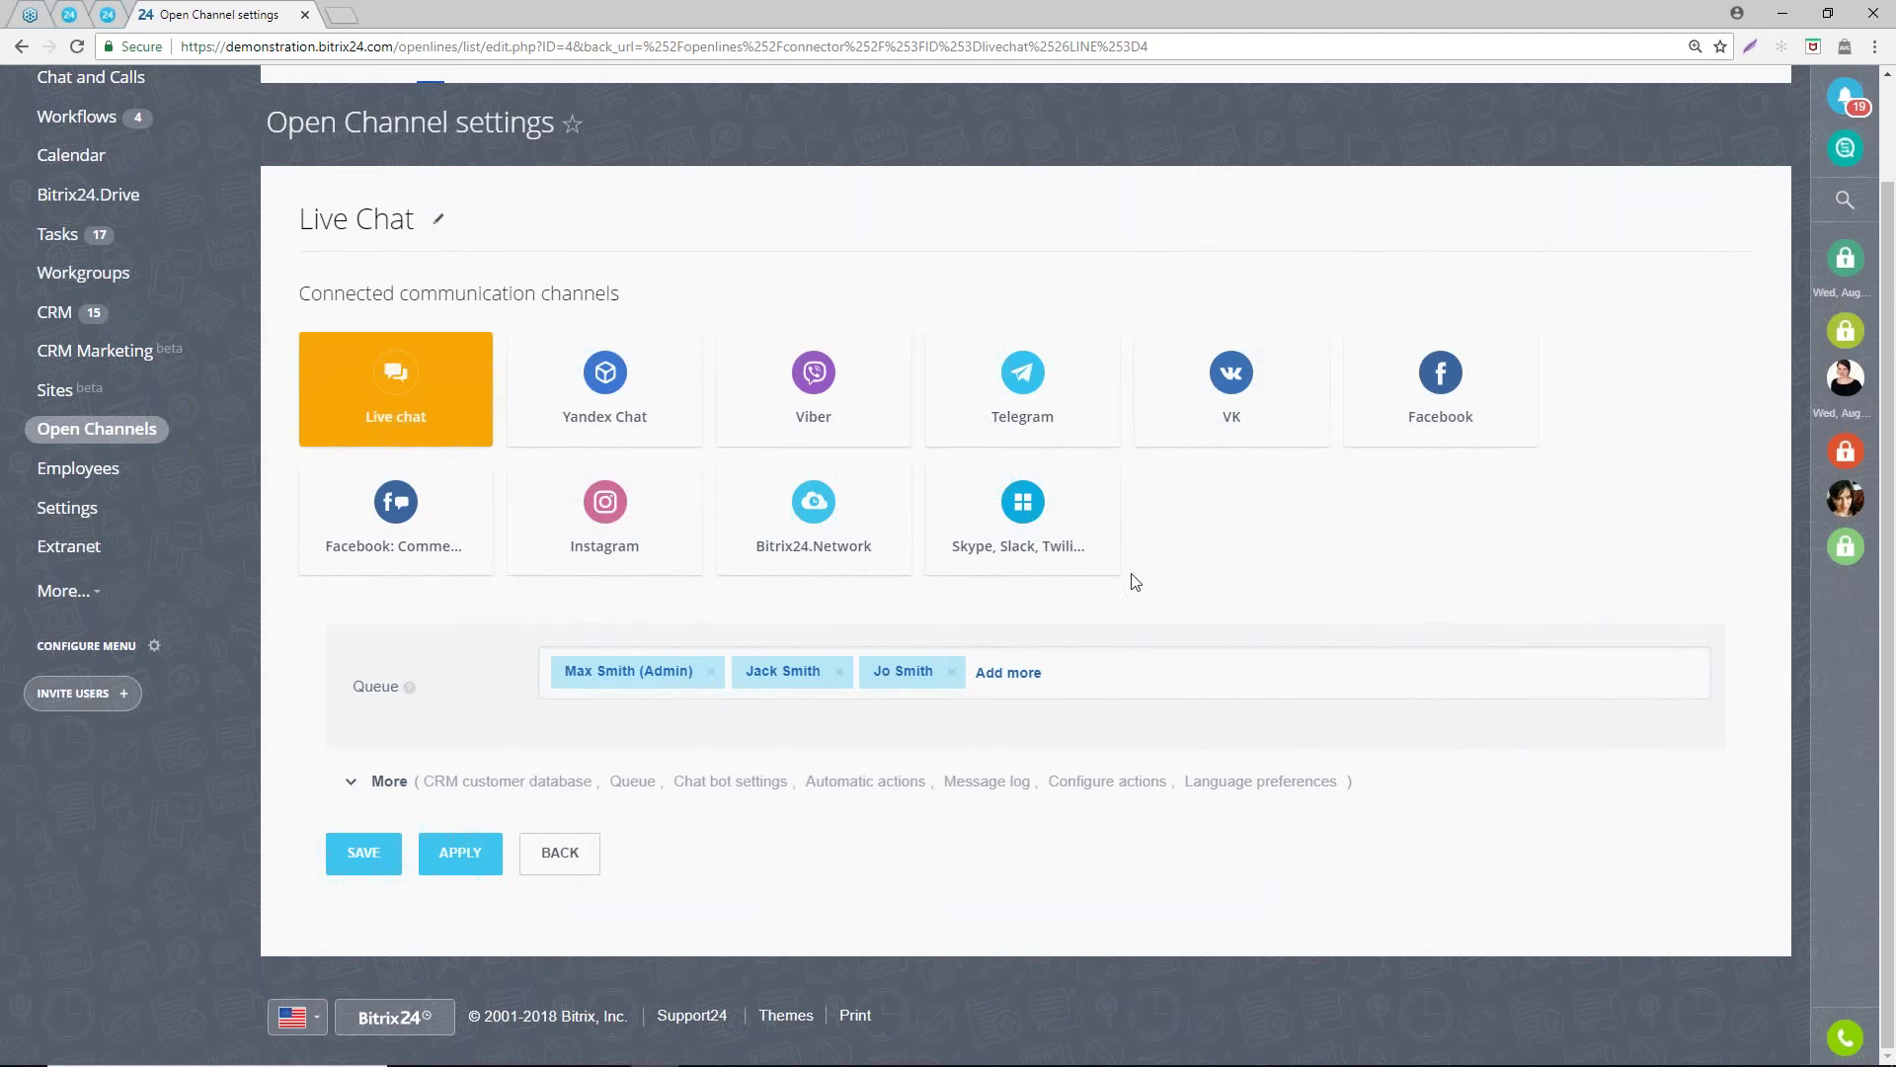
- Expand the Live Chat channel's additional settings and view the options for clients not found in CRM
left_click(386, 790)
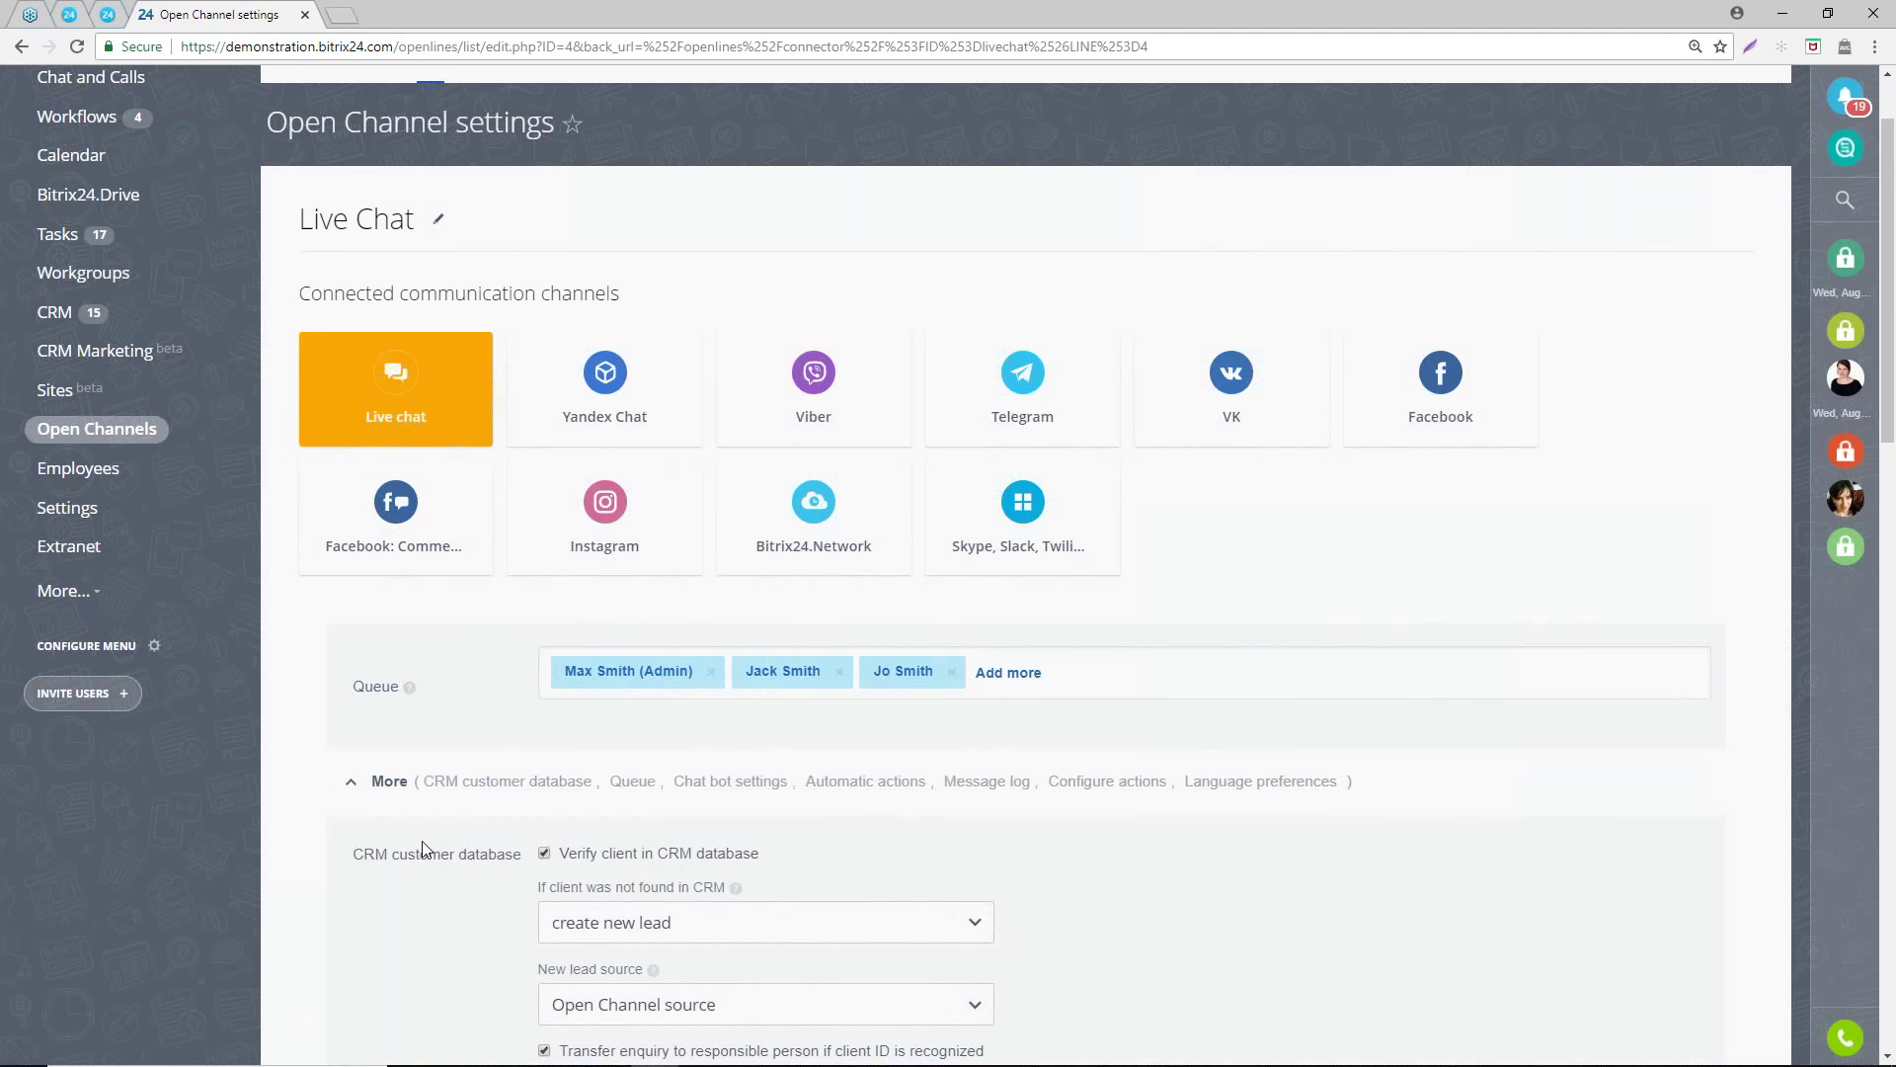
scroll(424, 840, "down", 1)
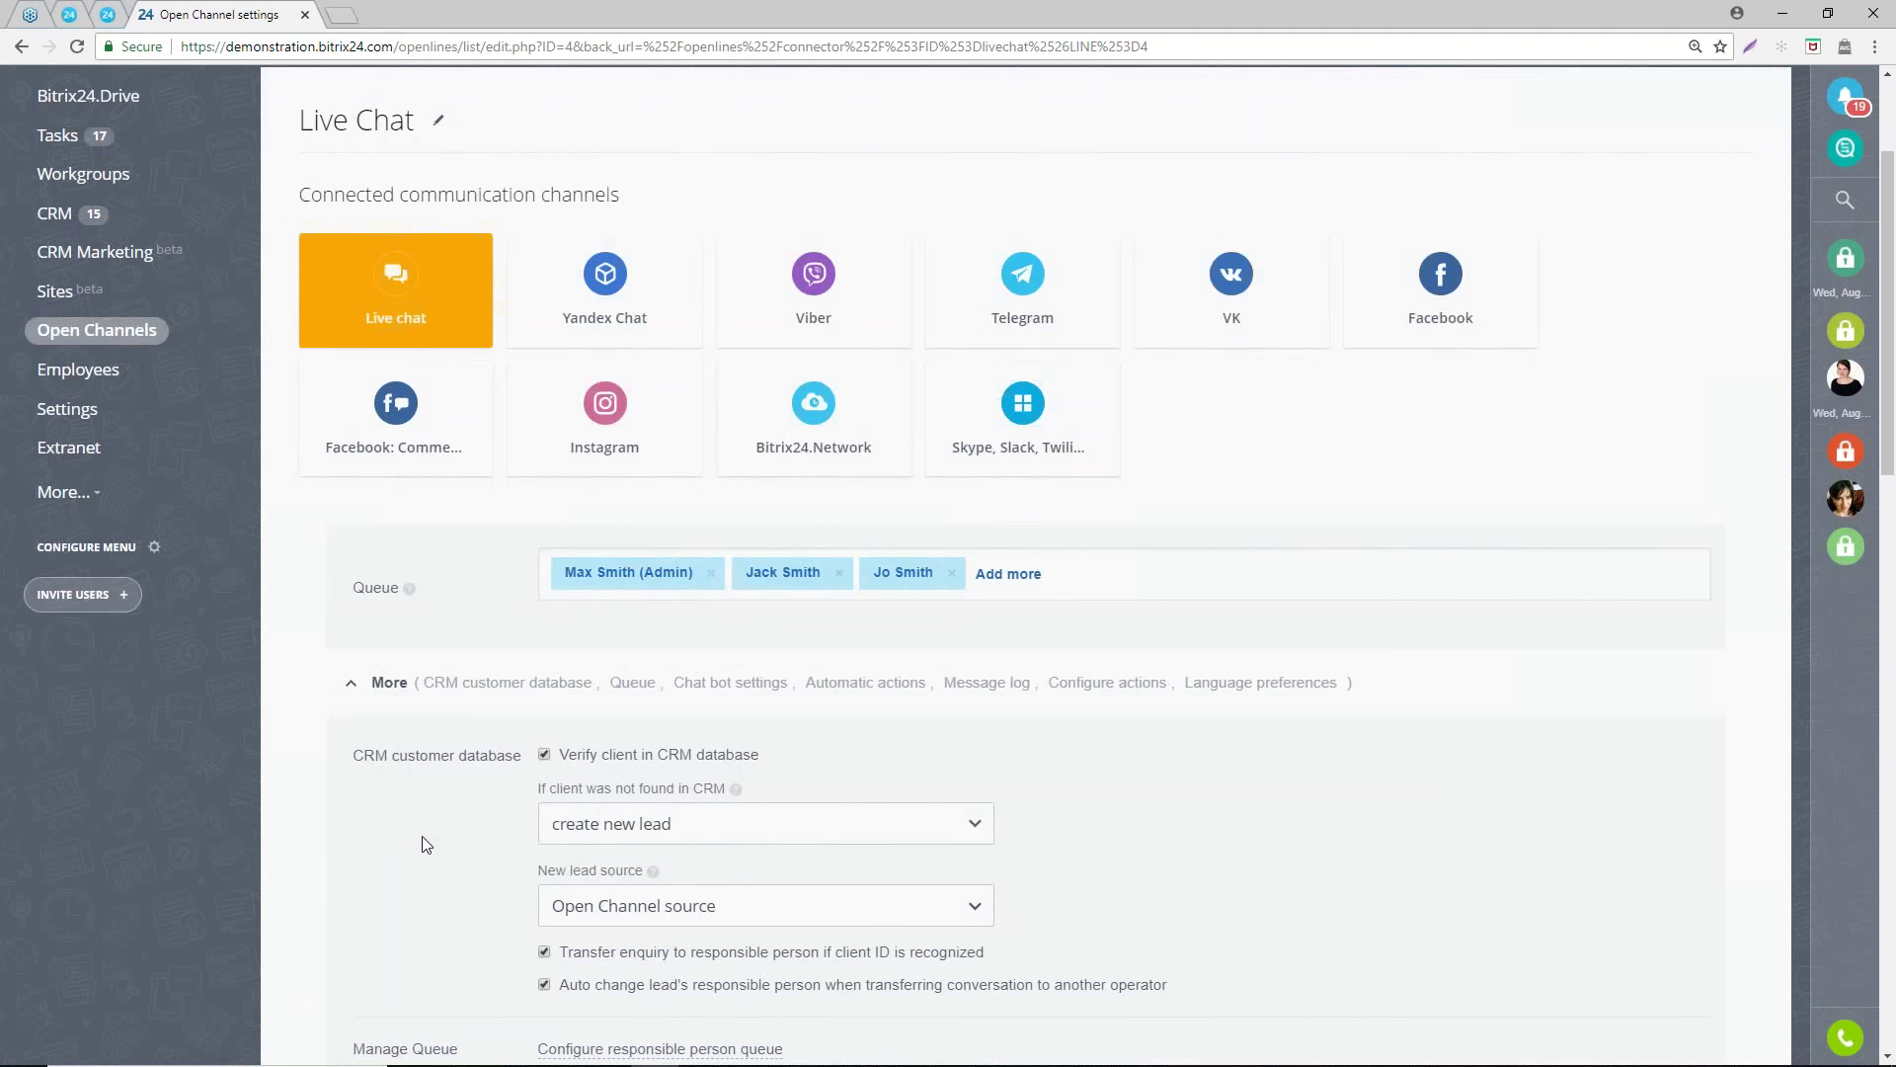
scroll(424, 845, "down", 3)
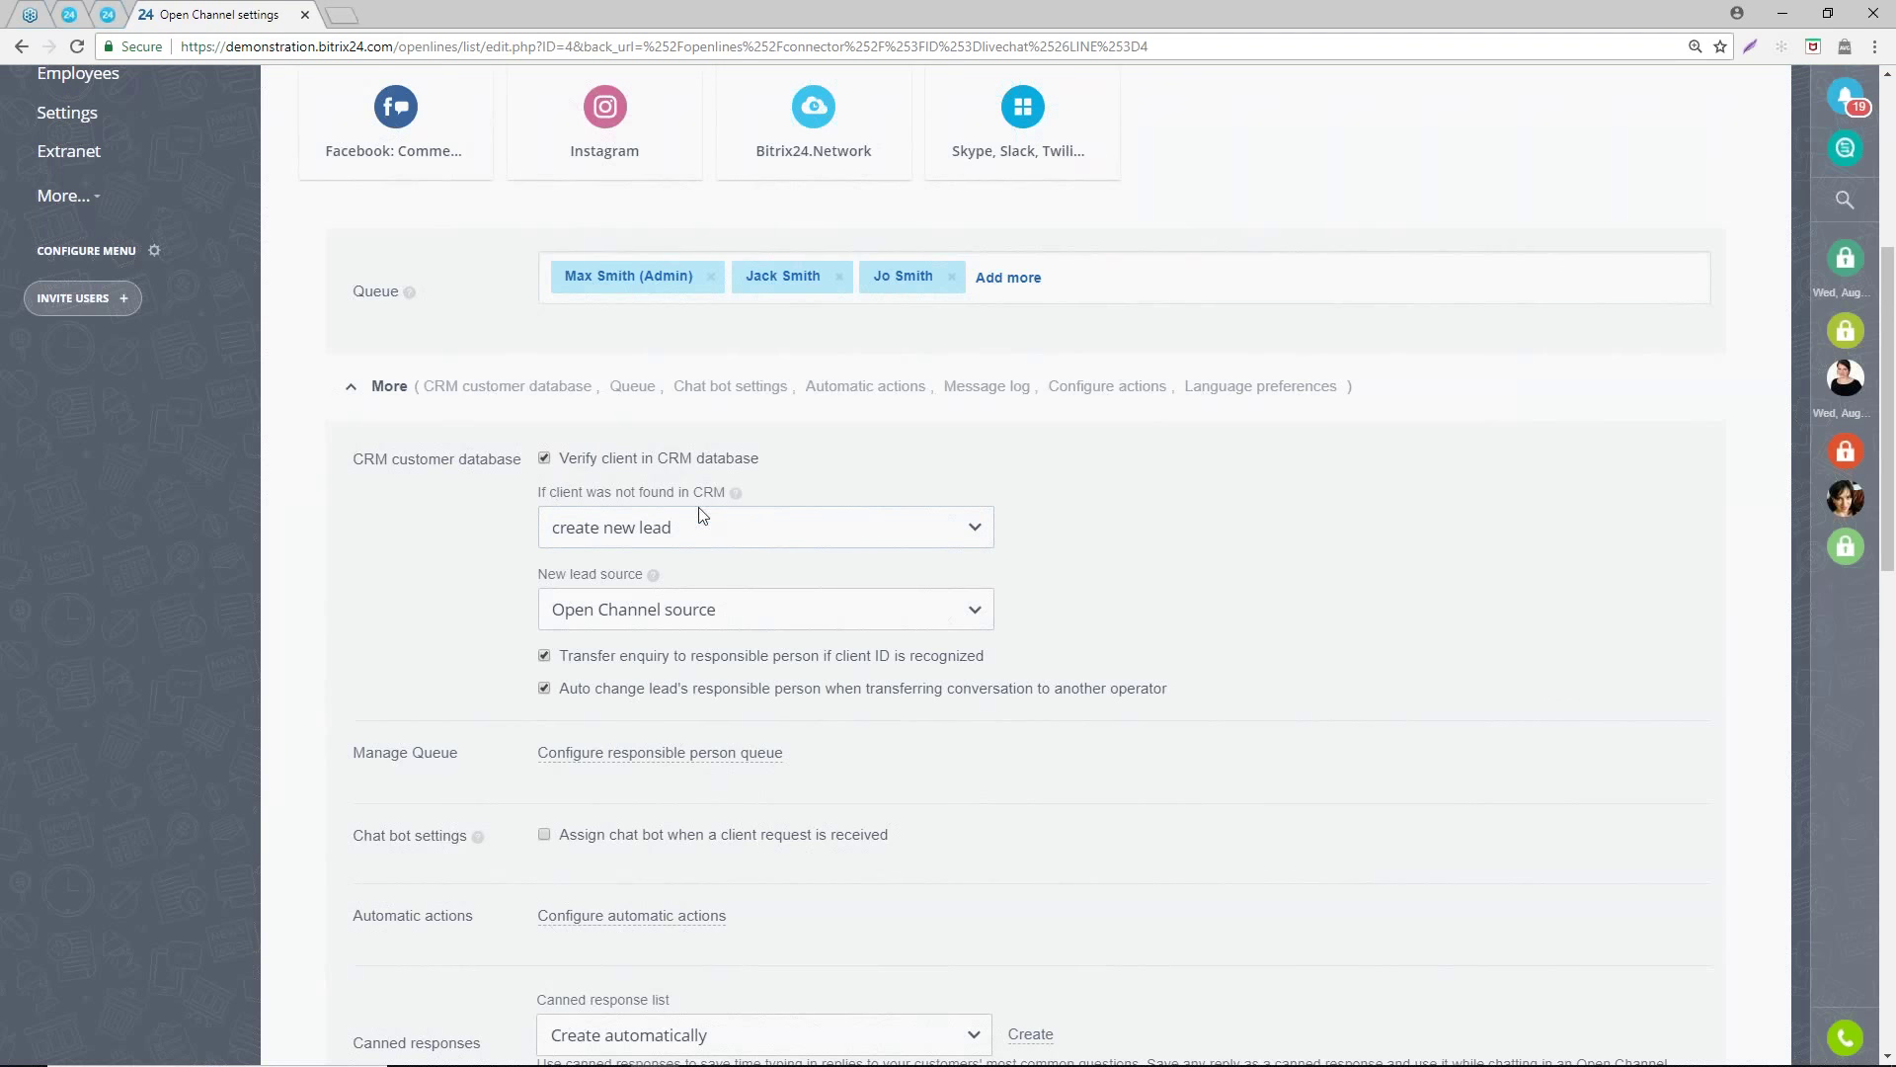
left_click(581, 532)
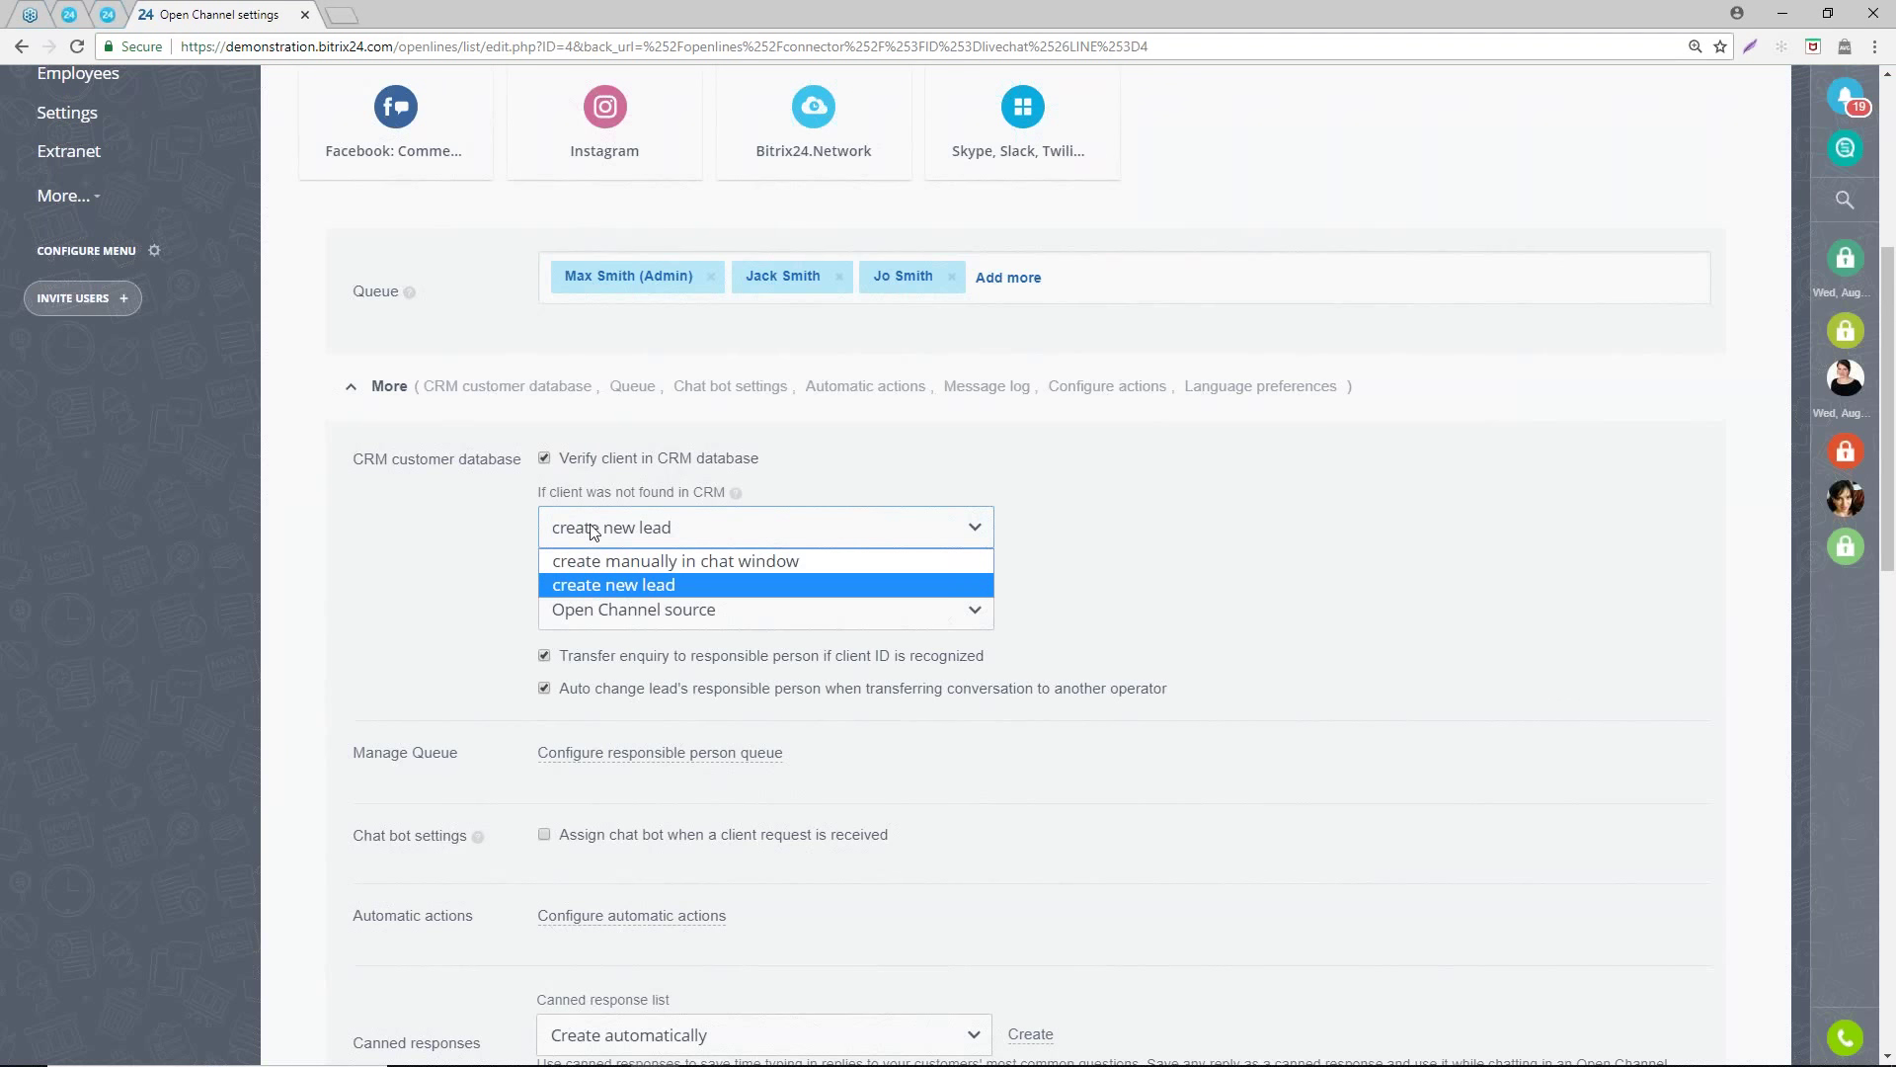
left_click(482, 559)
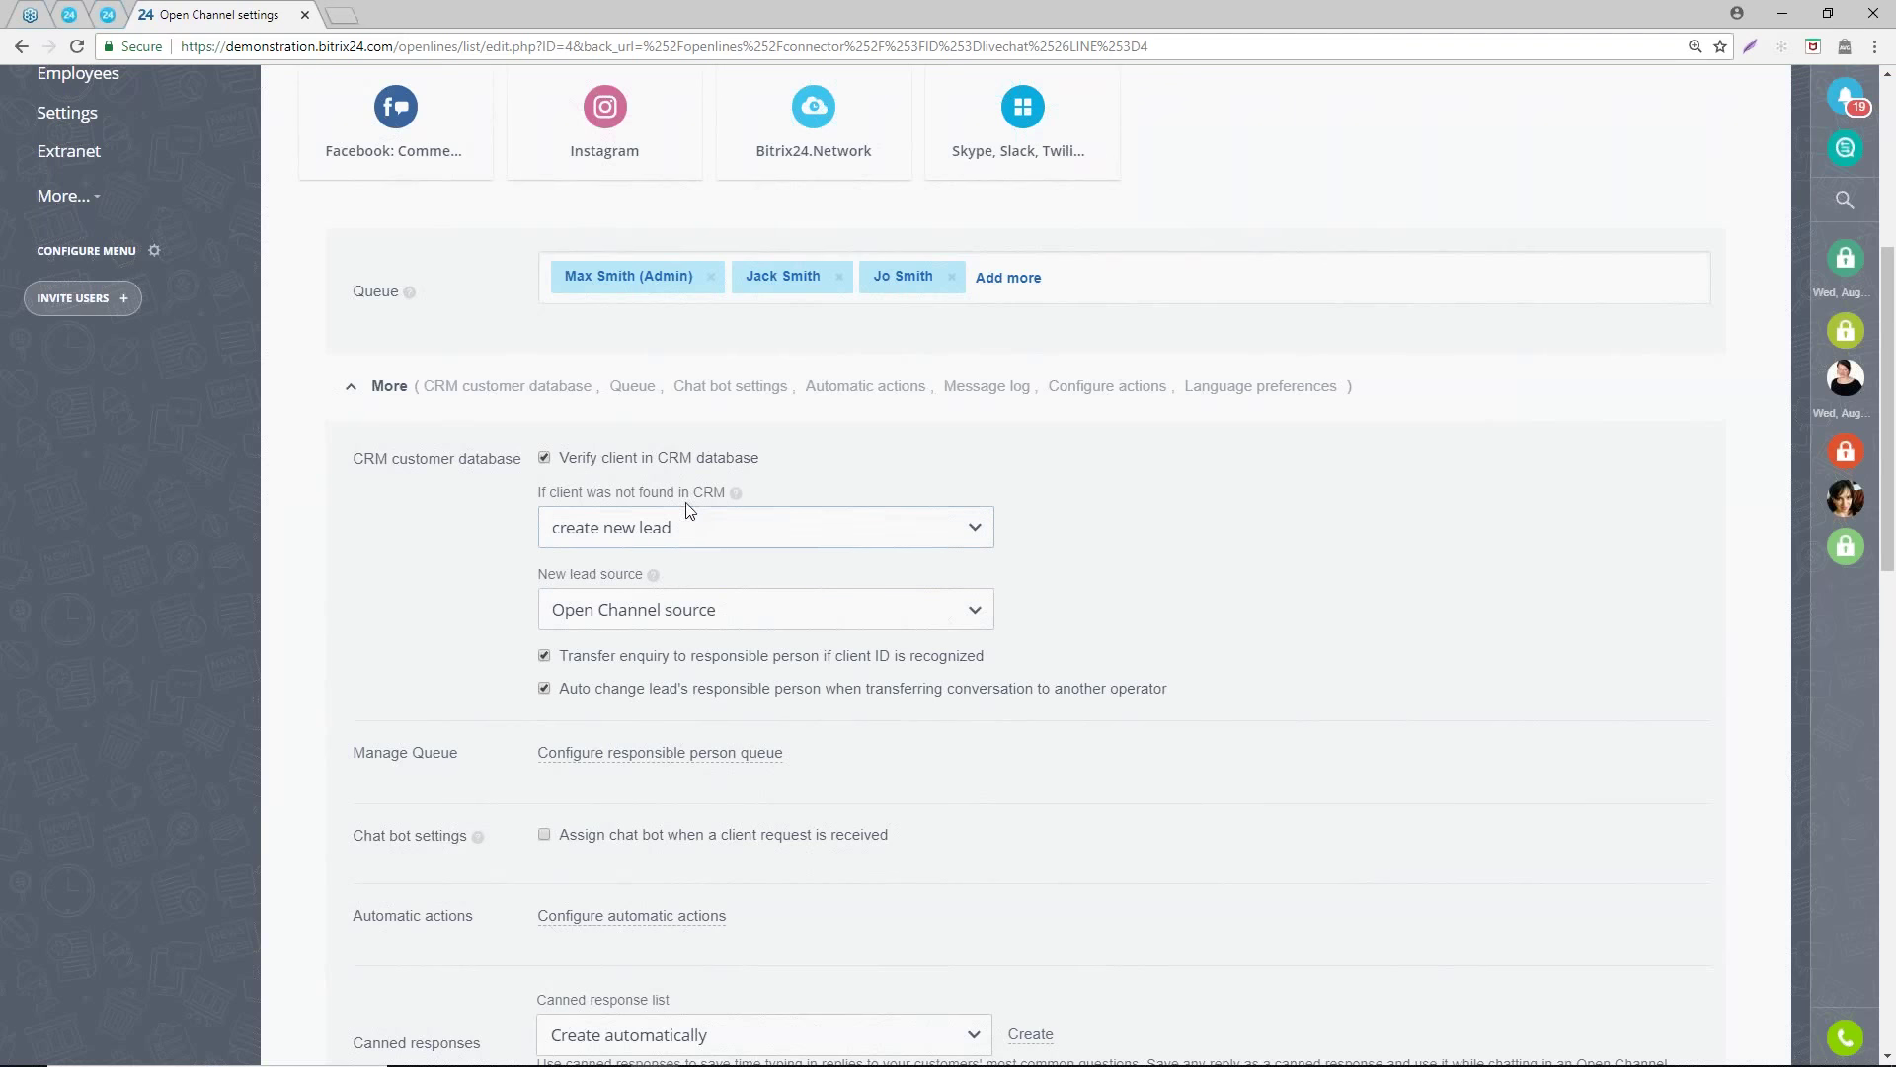
- Review the remaining Live Chat settings, from queue management and canned responses through quality assessment to the language preferences
scroll(474, 620, "down", 1)
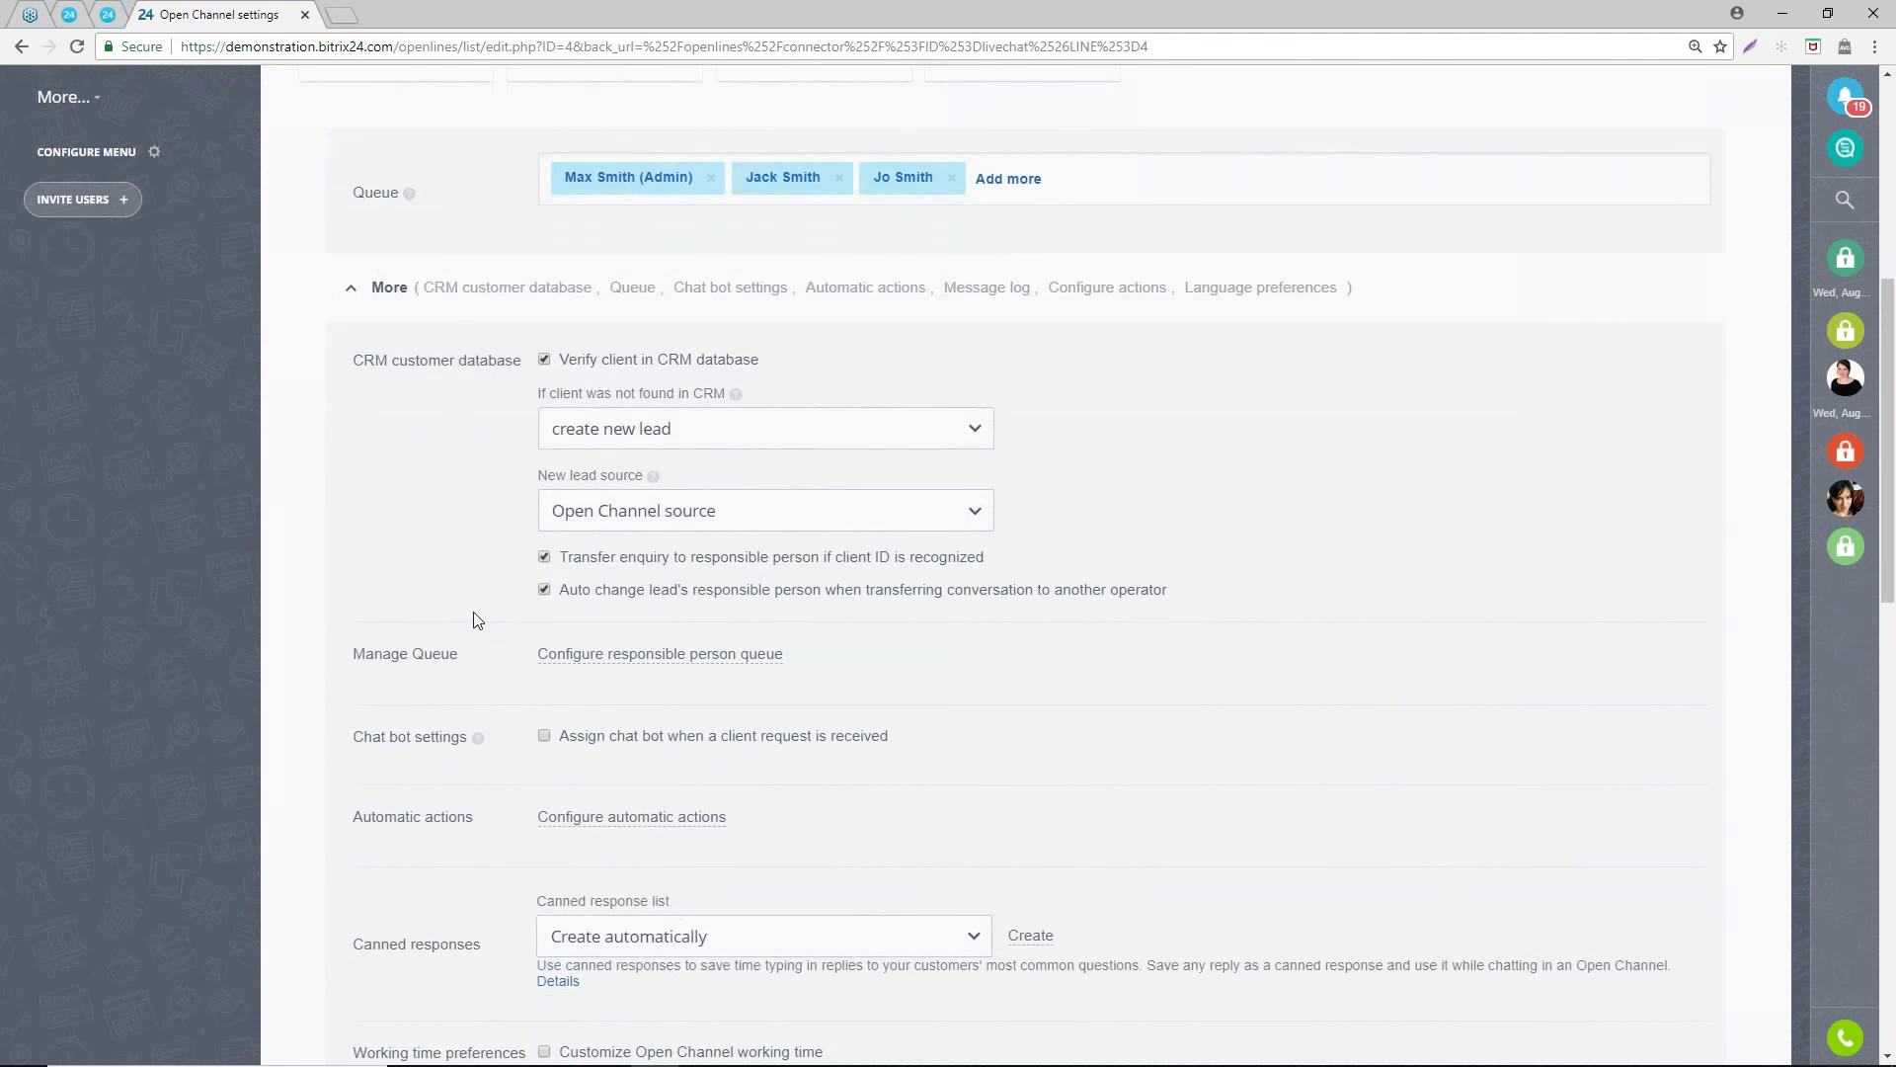
scroll(473, 614, "down", 4)
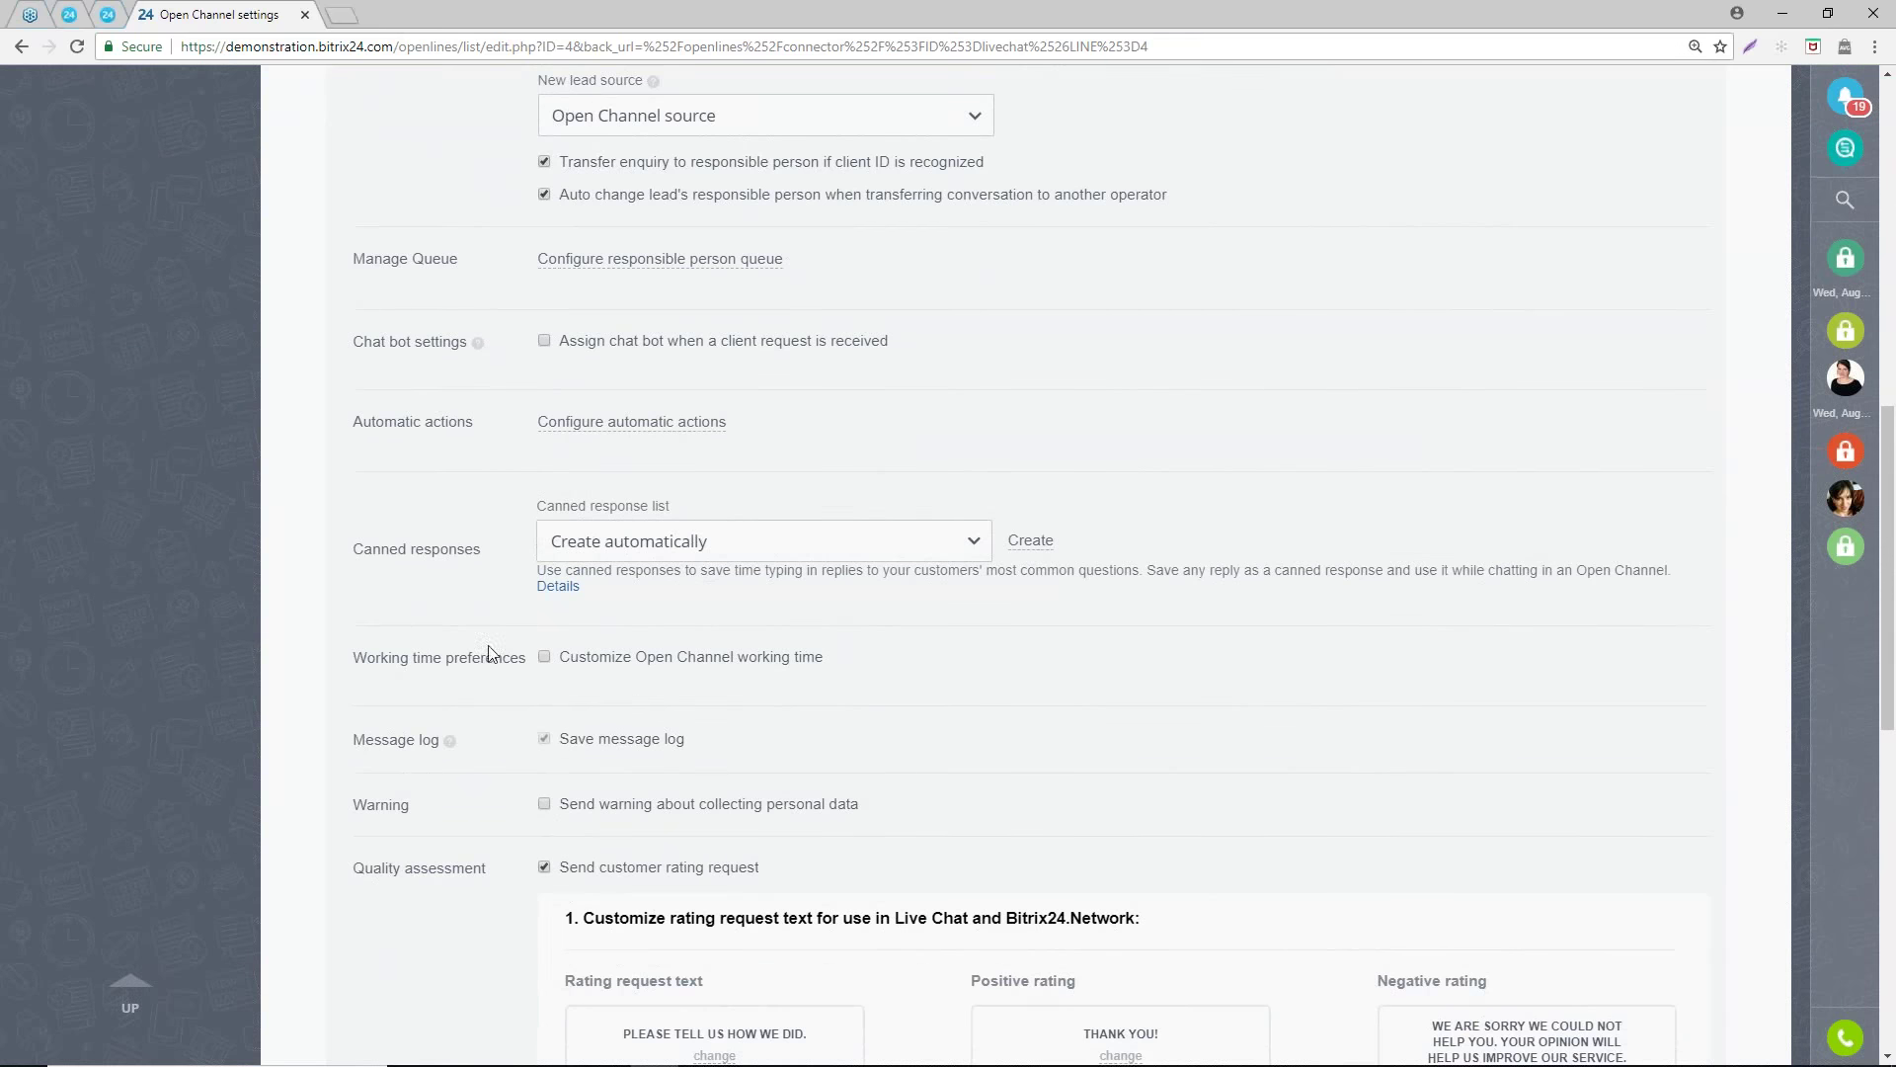
scroll(453, 327, "down", 4)
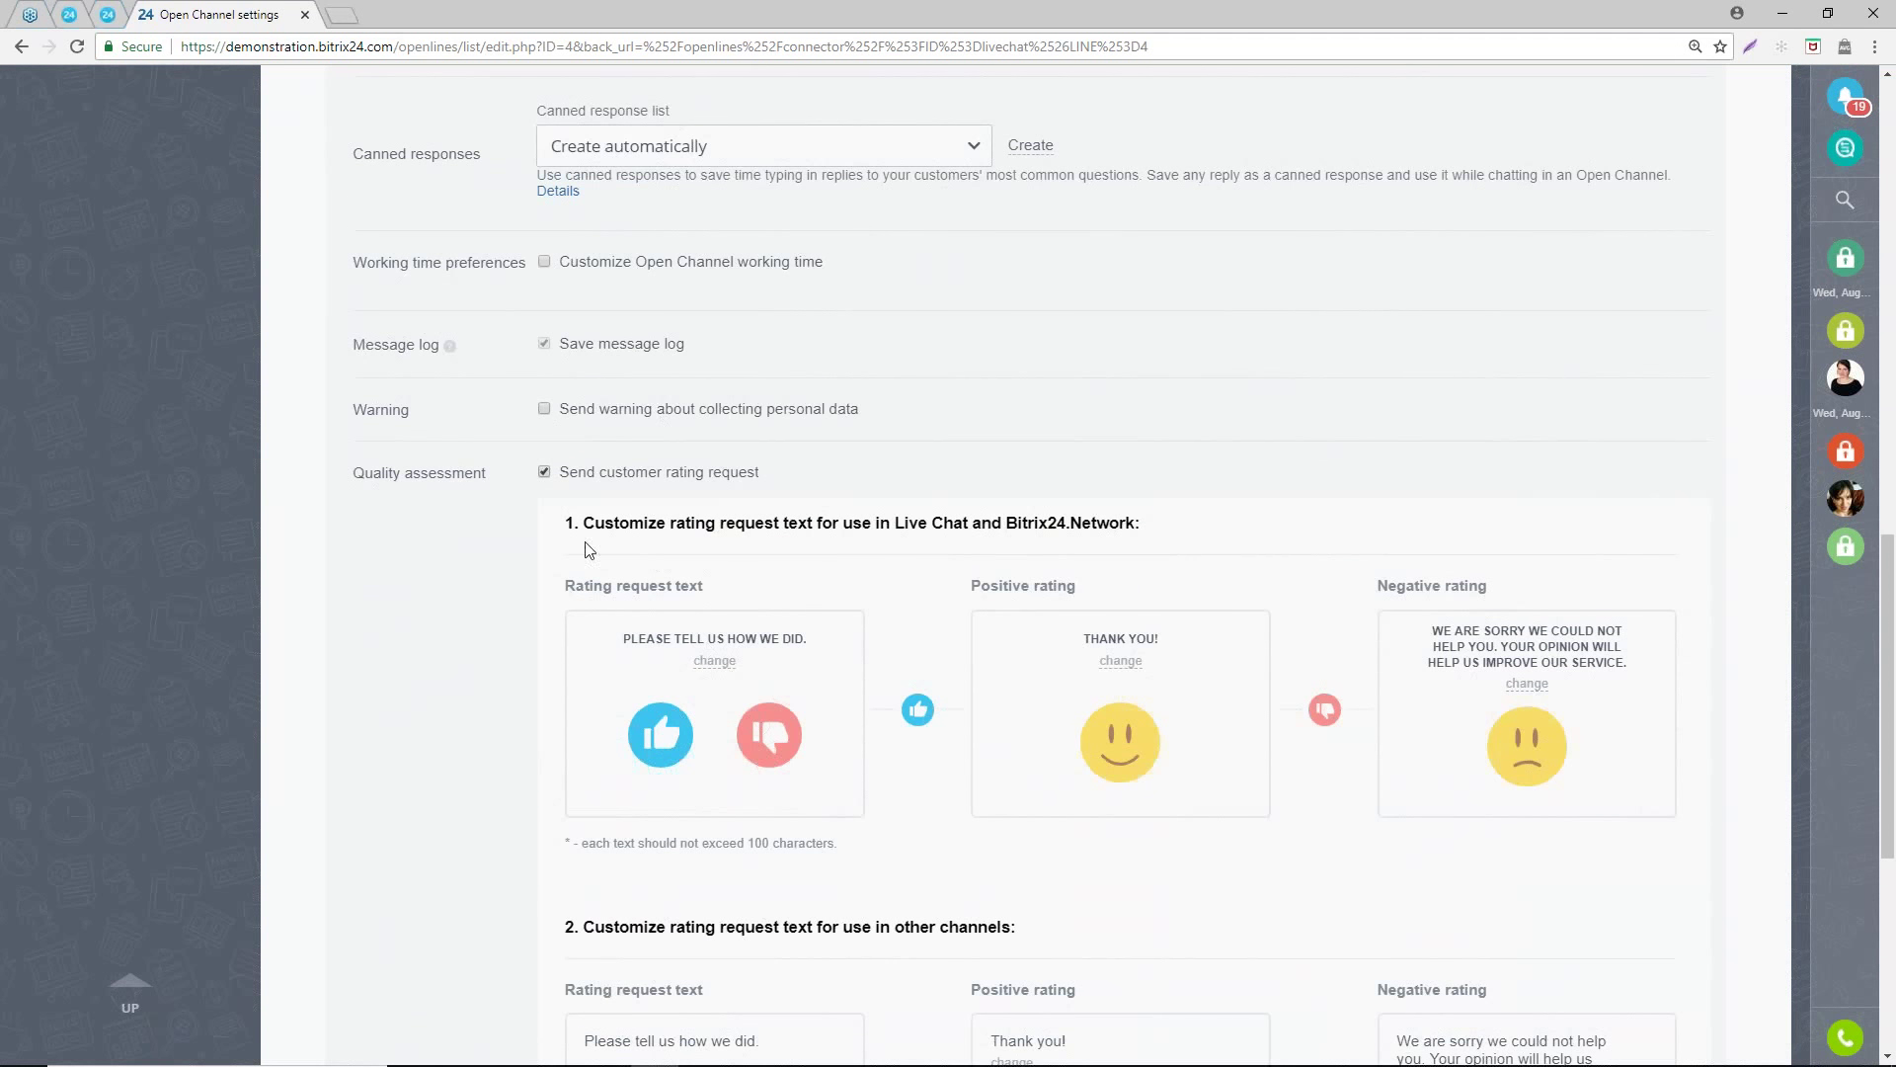
scroll(592, 671, "down", 2)
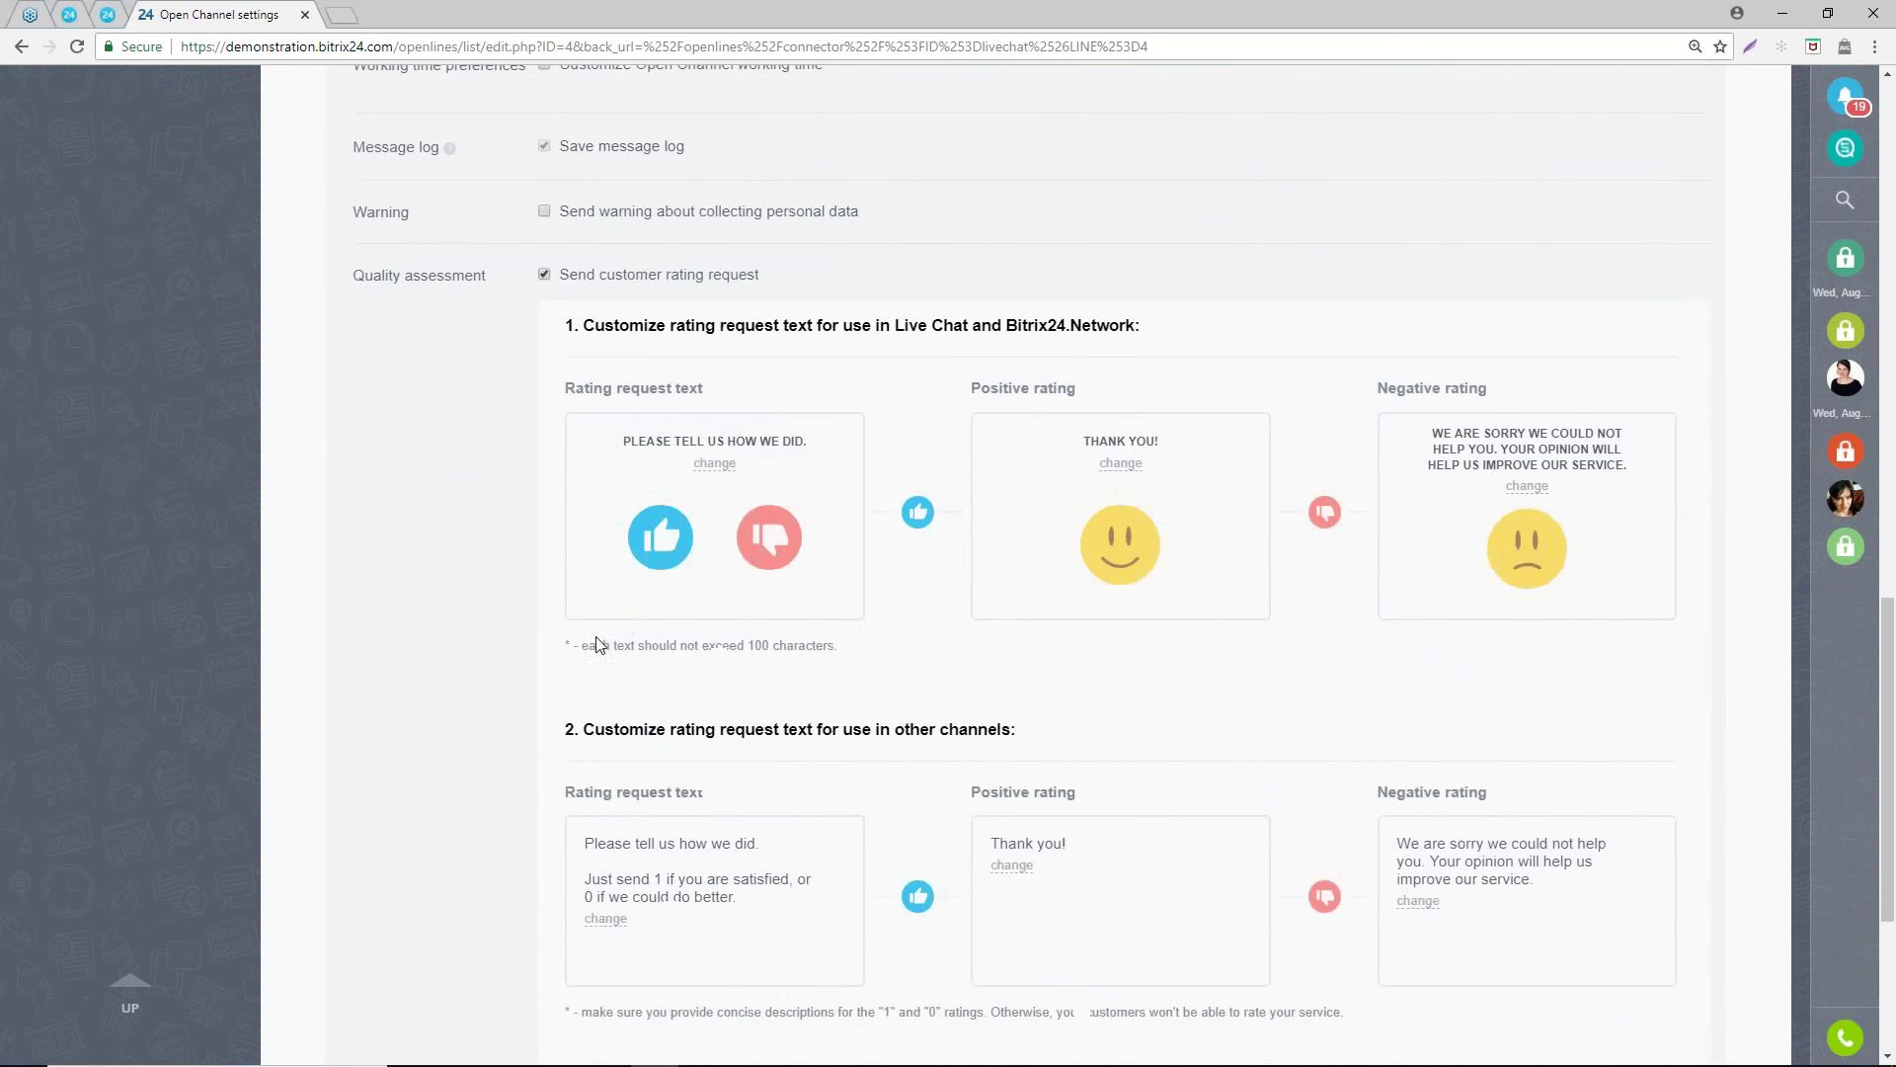
scroll(459, 533, "down", 3)
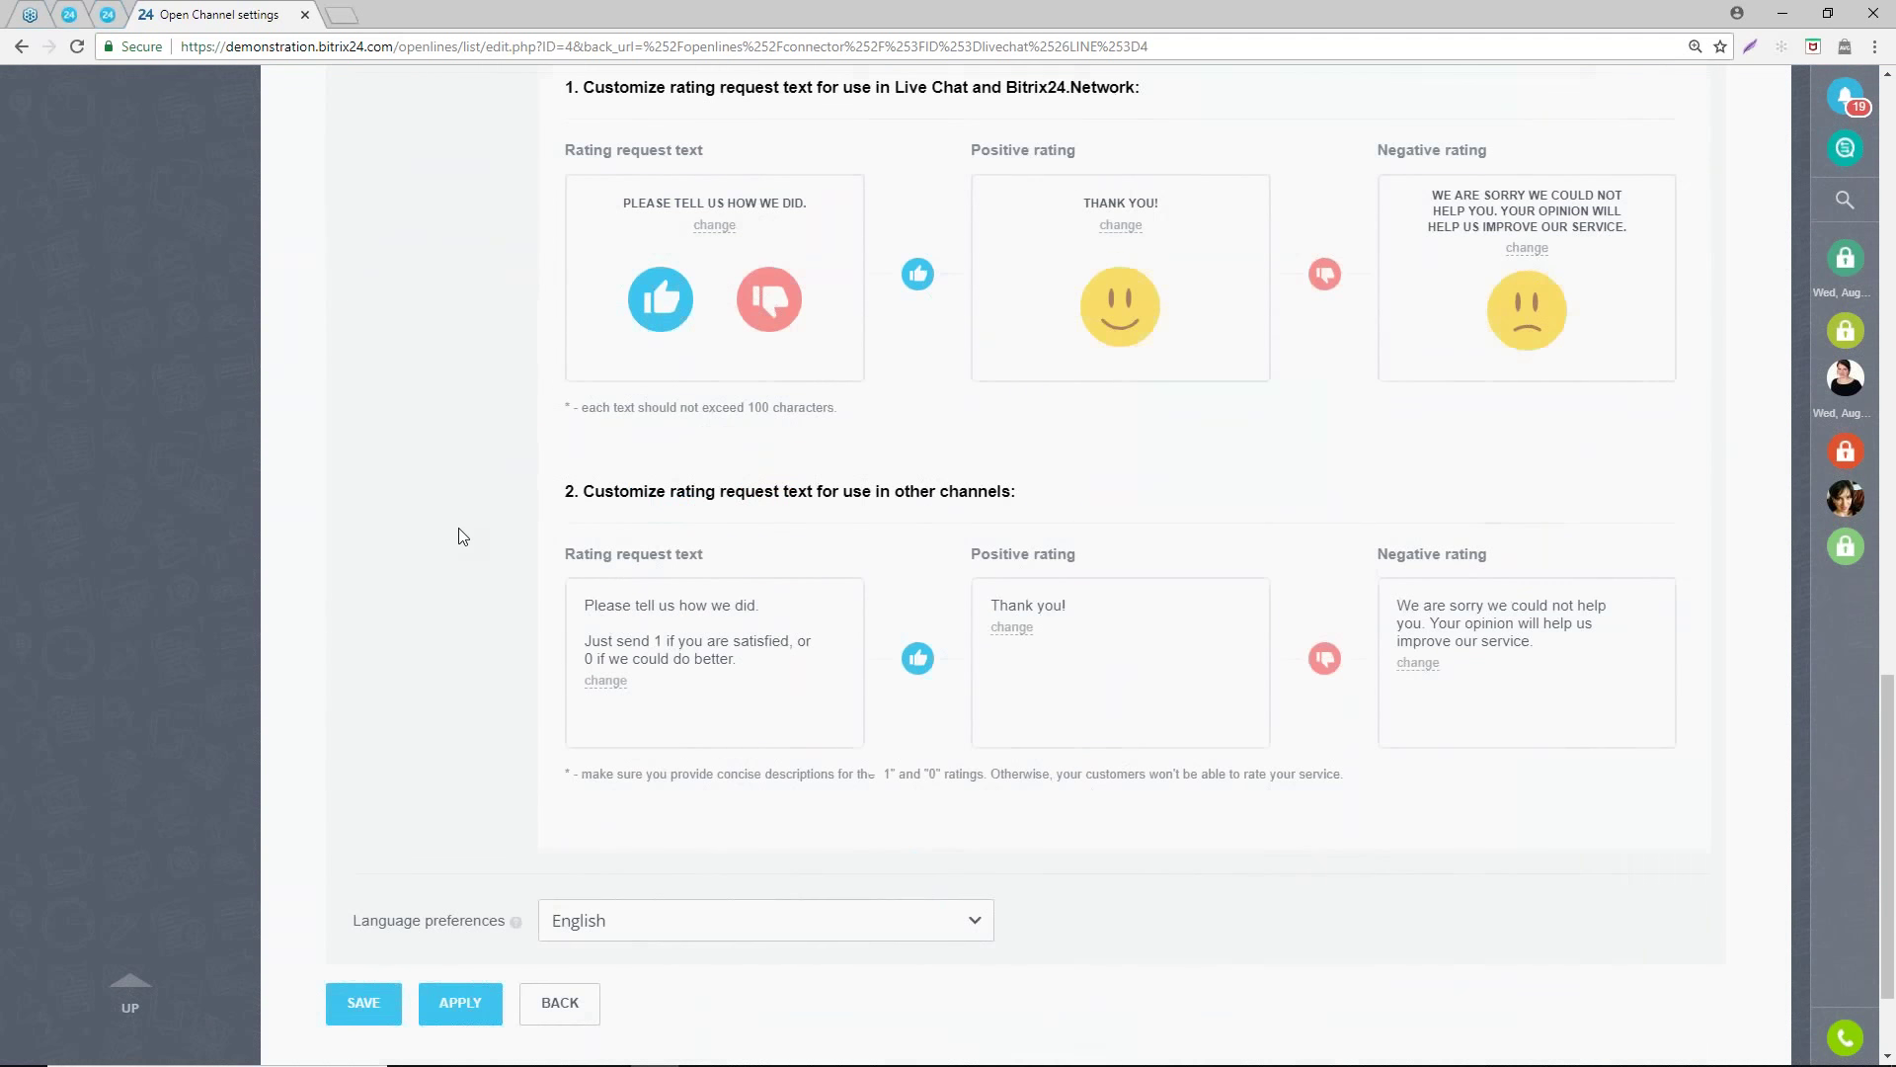
- Save the Live Chat open channel's settings
scroll(460, 558, "up", 5)
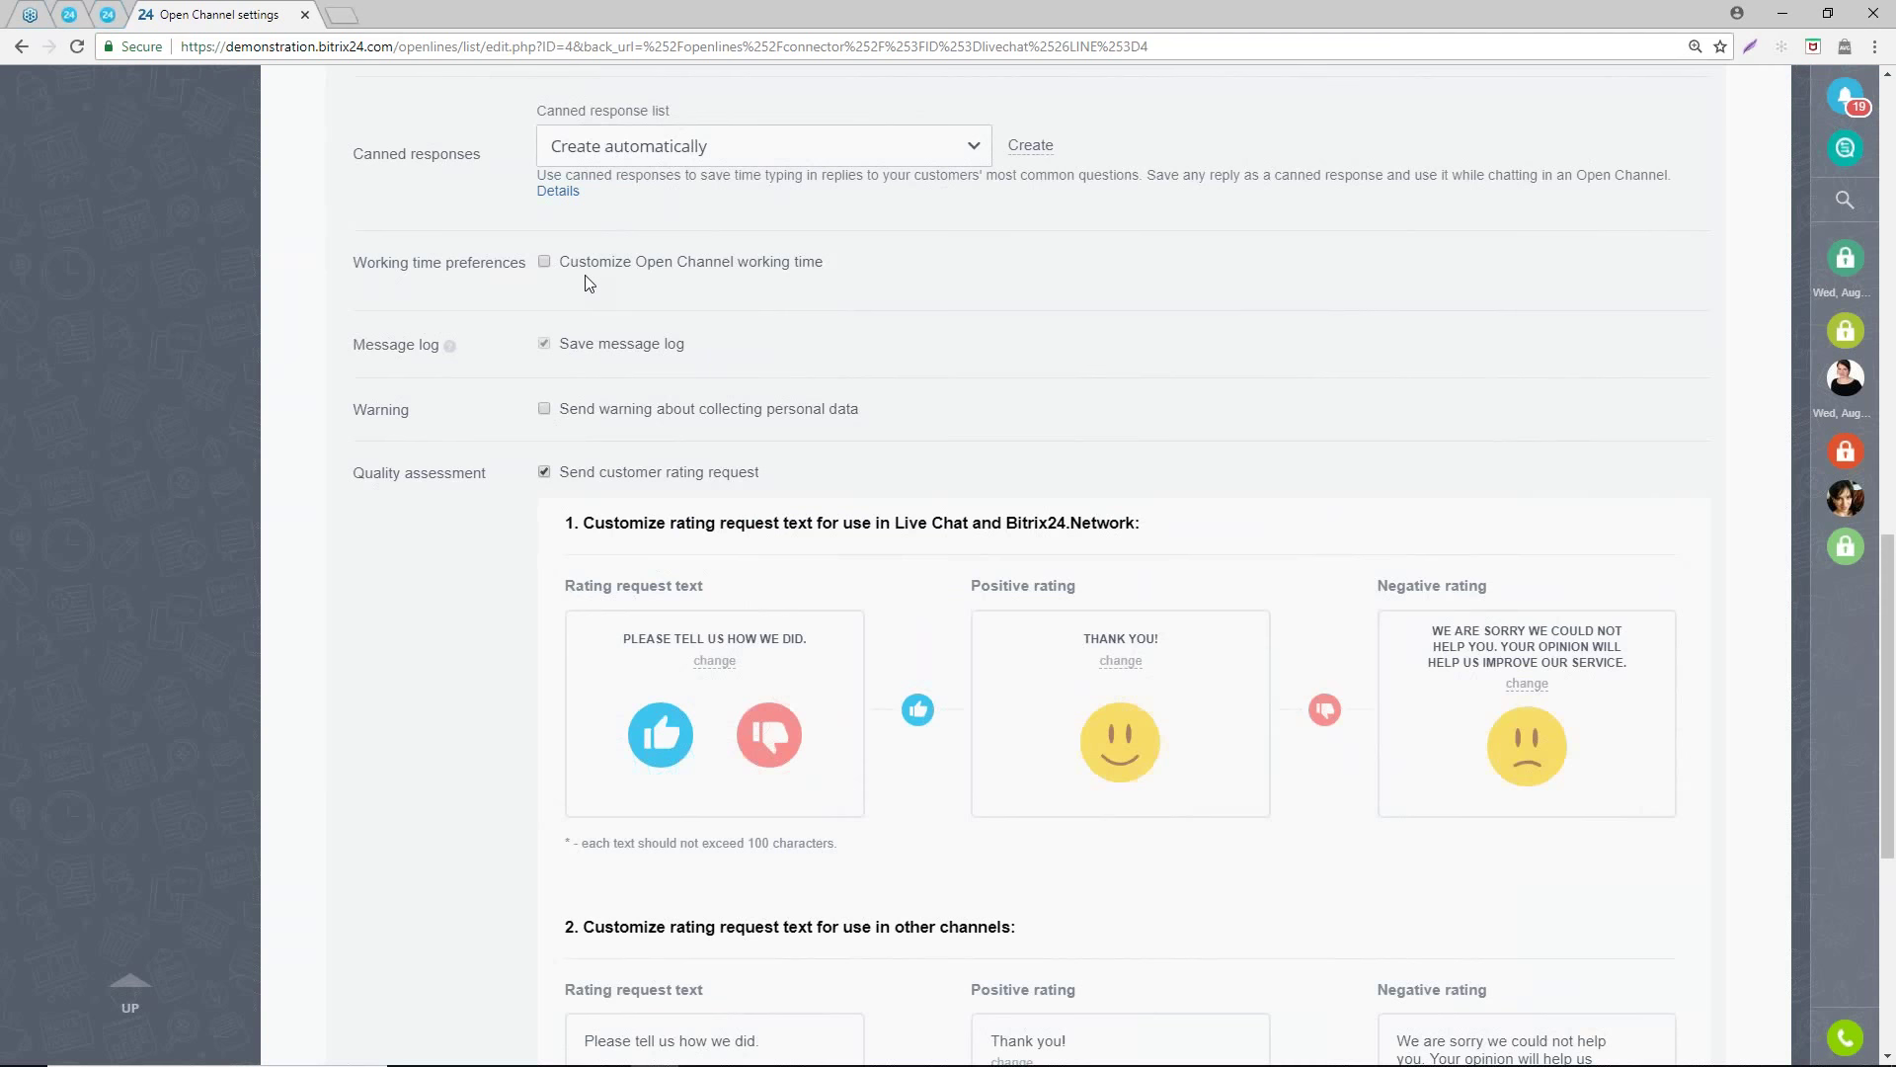
scroll(296, 237, "up", 5)
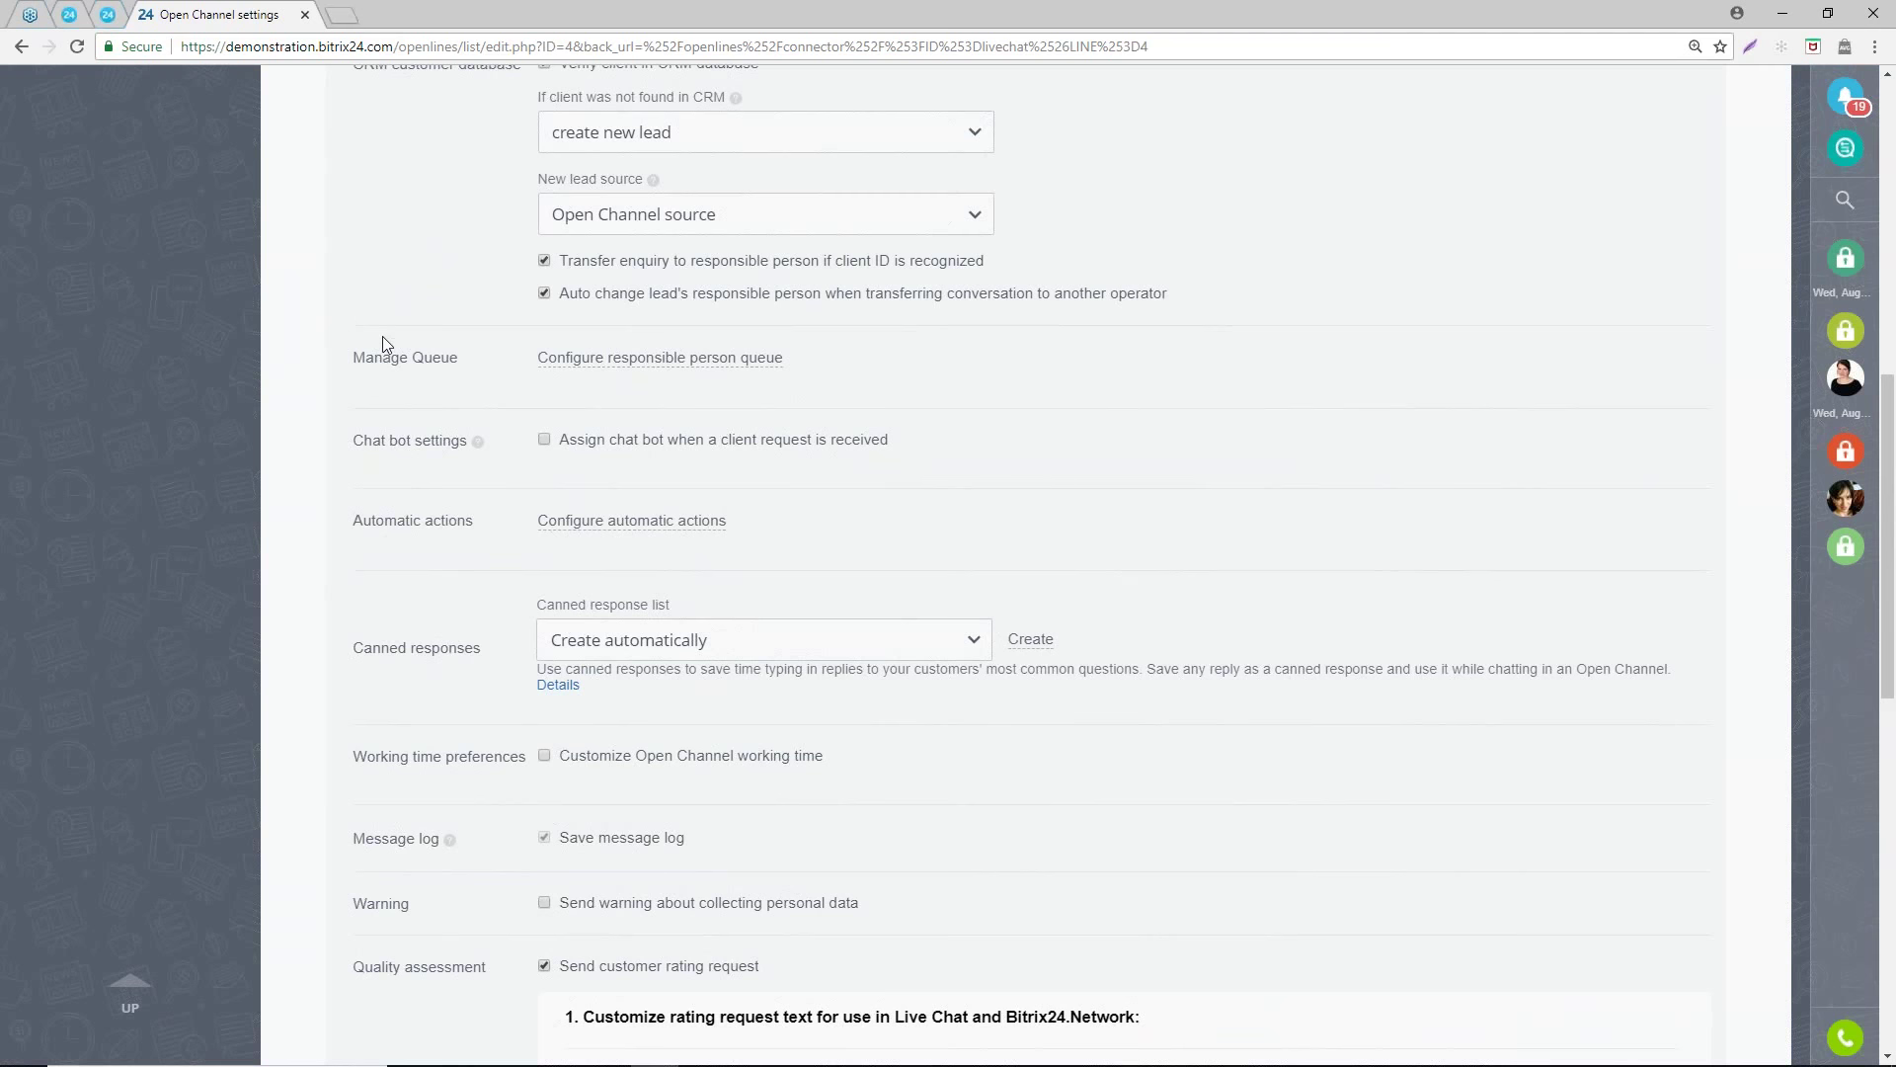
scroll(394, 598, "down", 10)
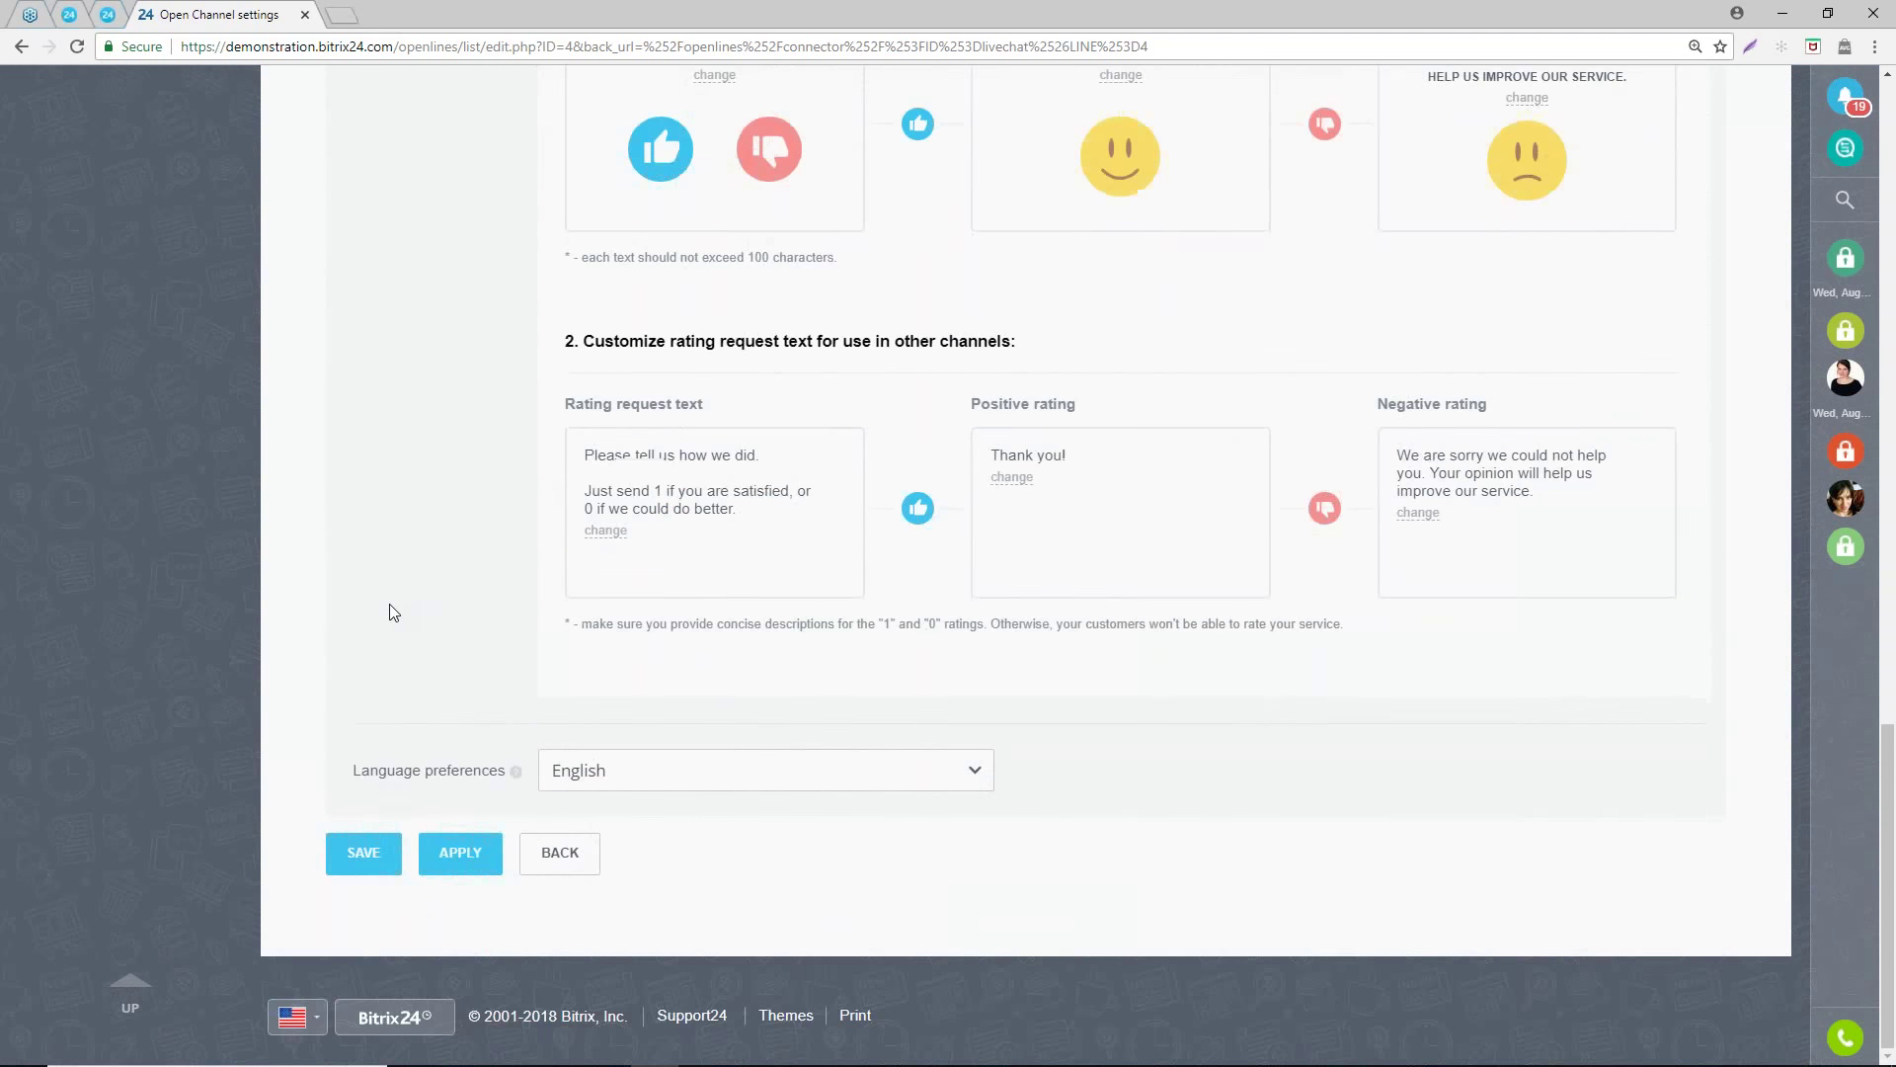
left_click(362, 853)
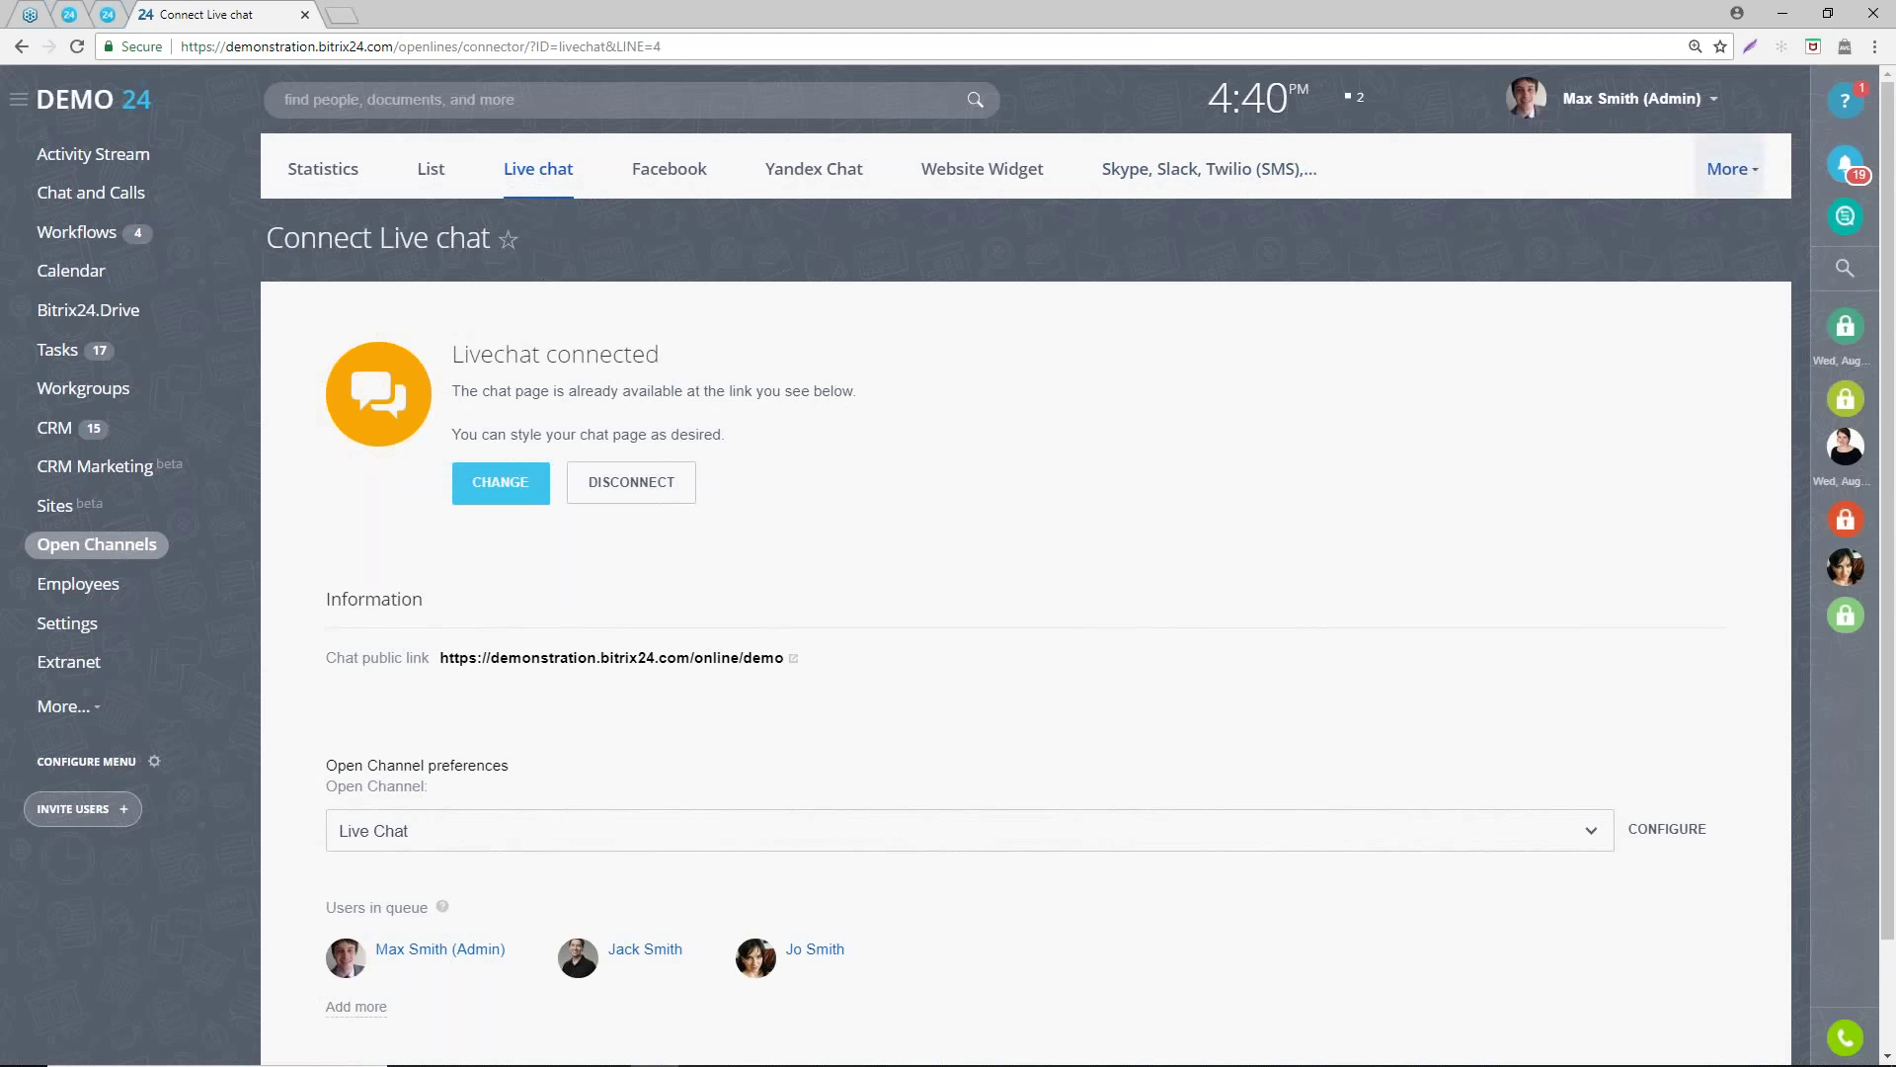
- Create a new form in the CRM forms section and name it Bitrix Site Form
left_click(63, 432)
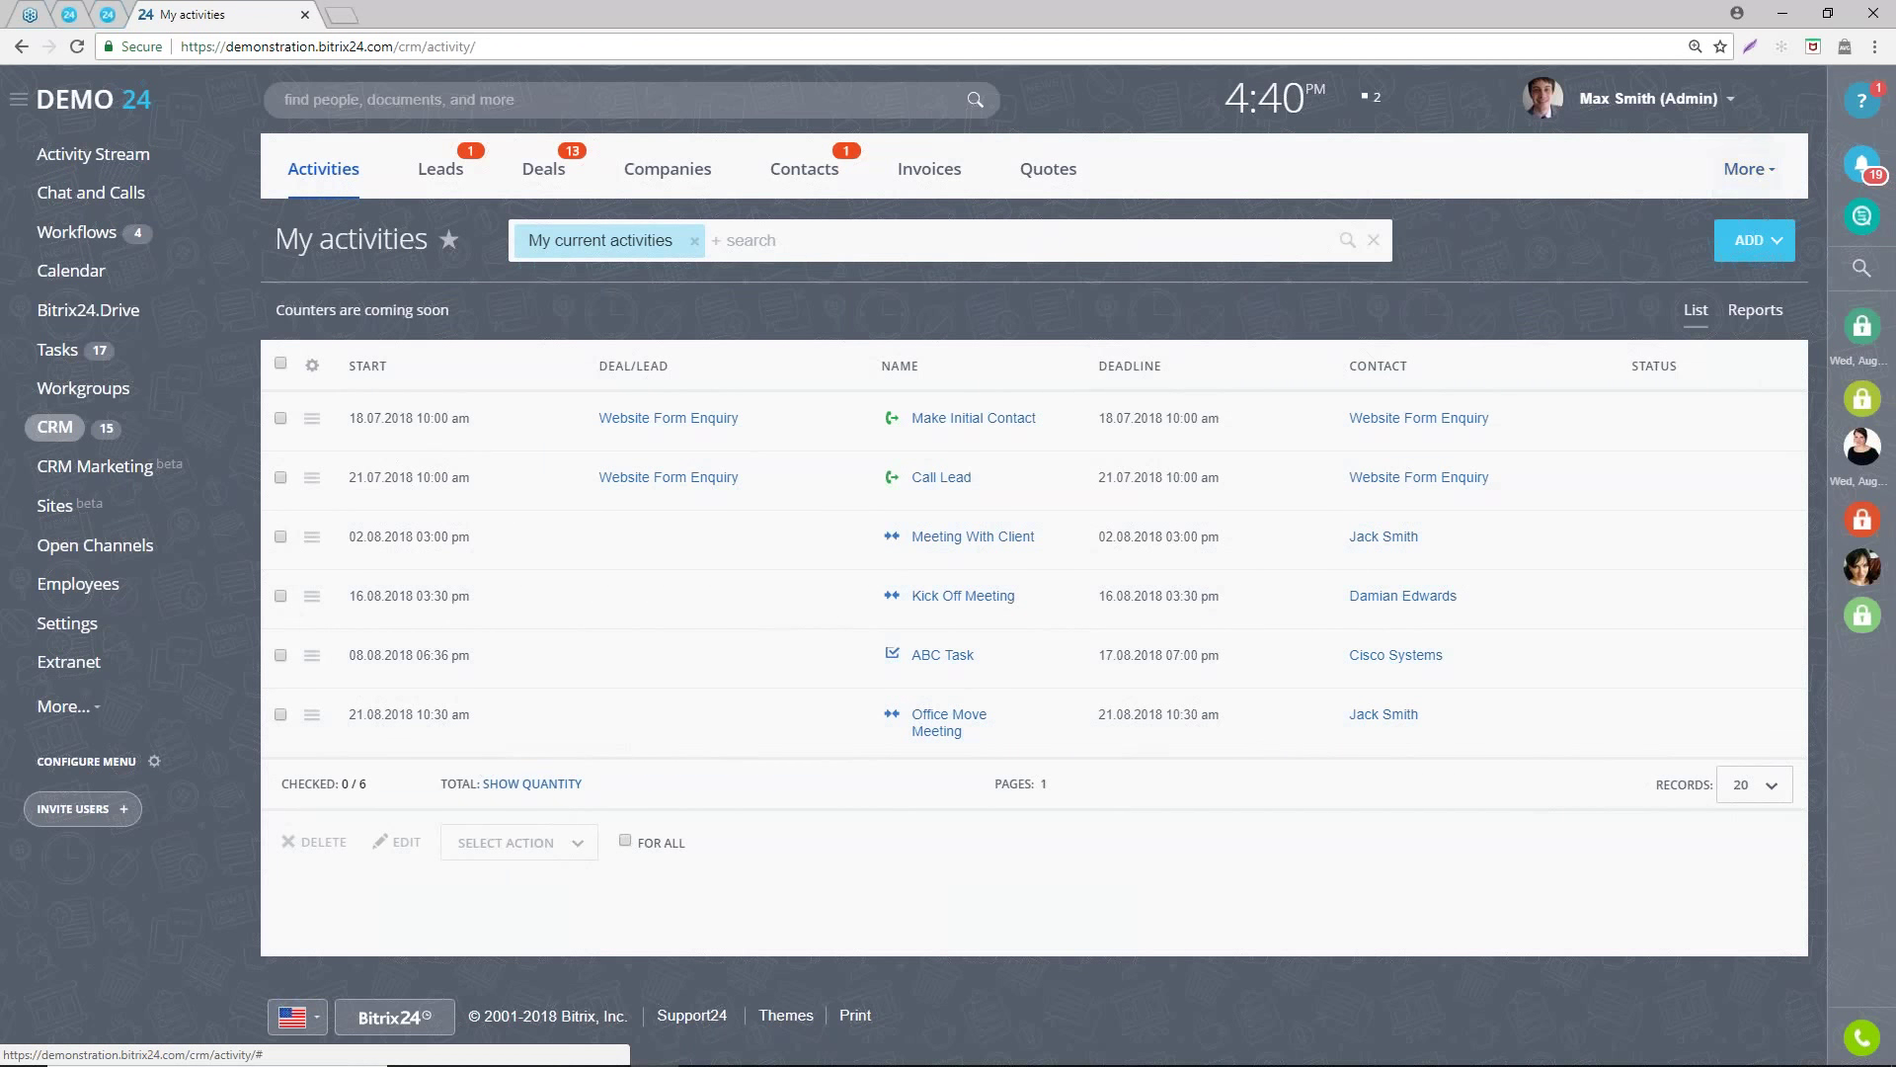
left_click(1748, 188)
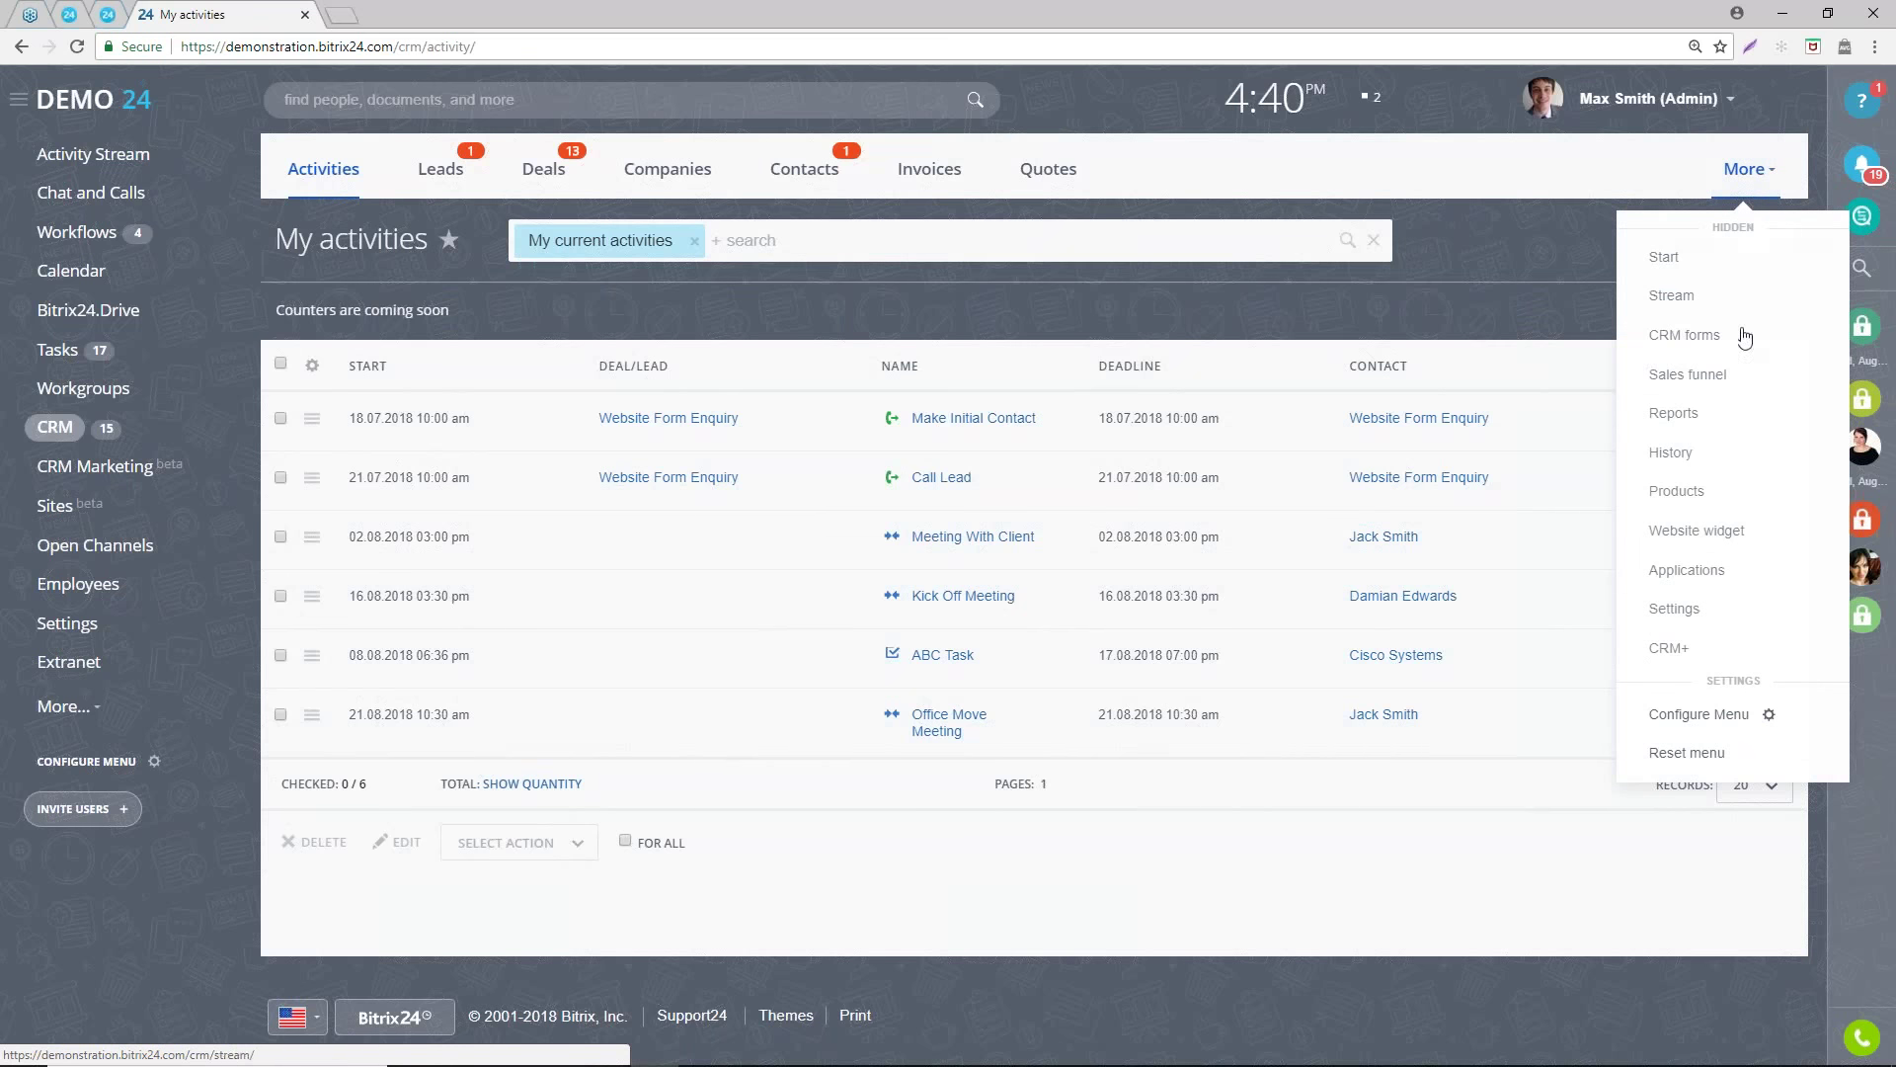
left_click(1701, 337)
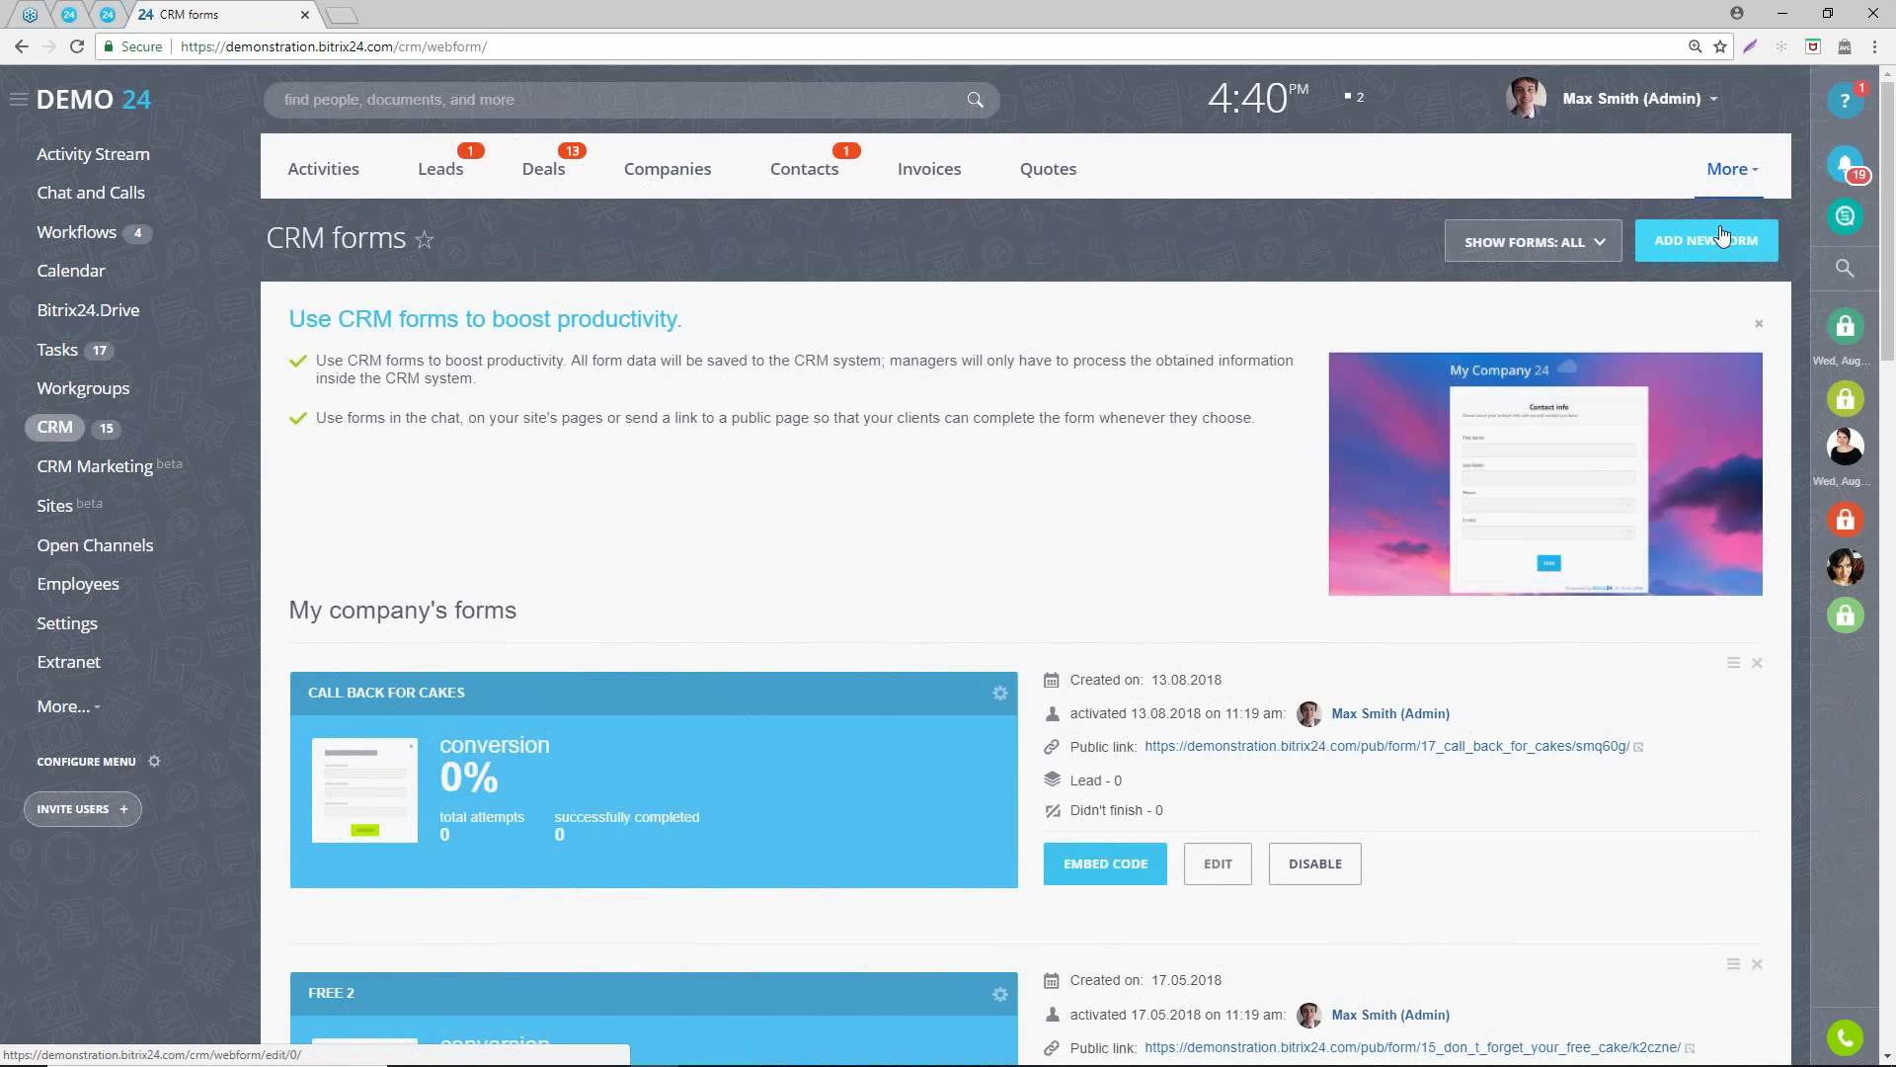
left_click(1692, 243)
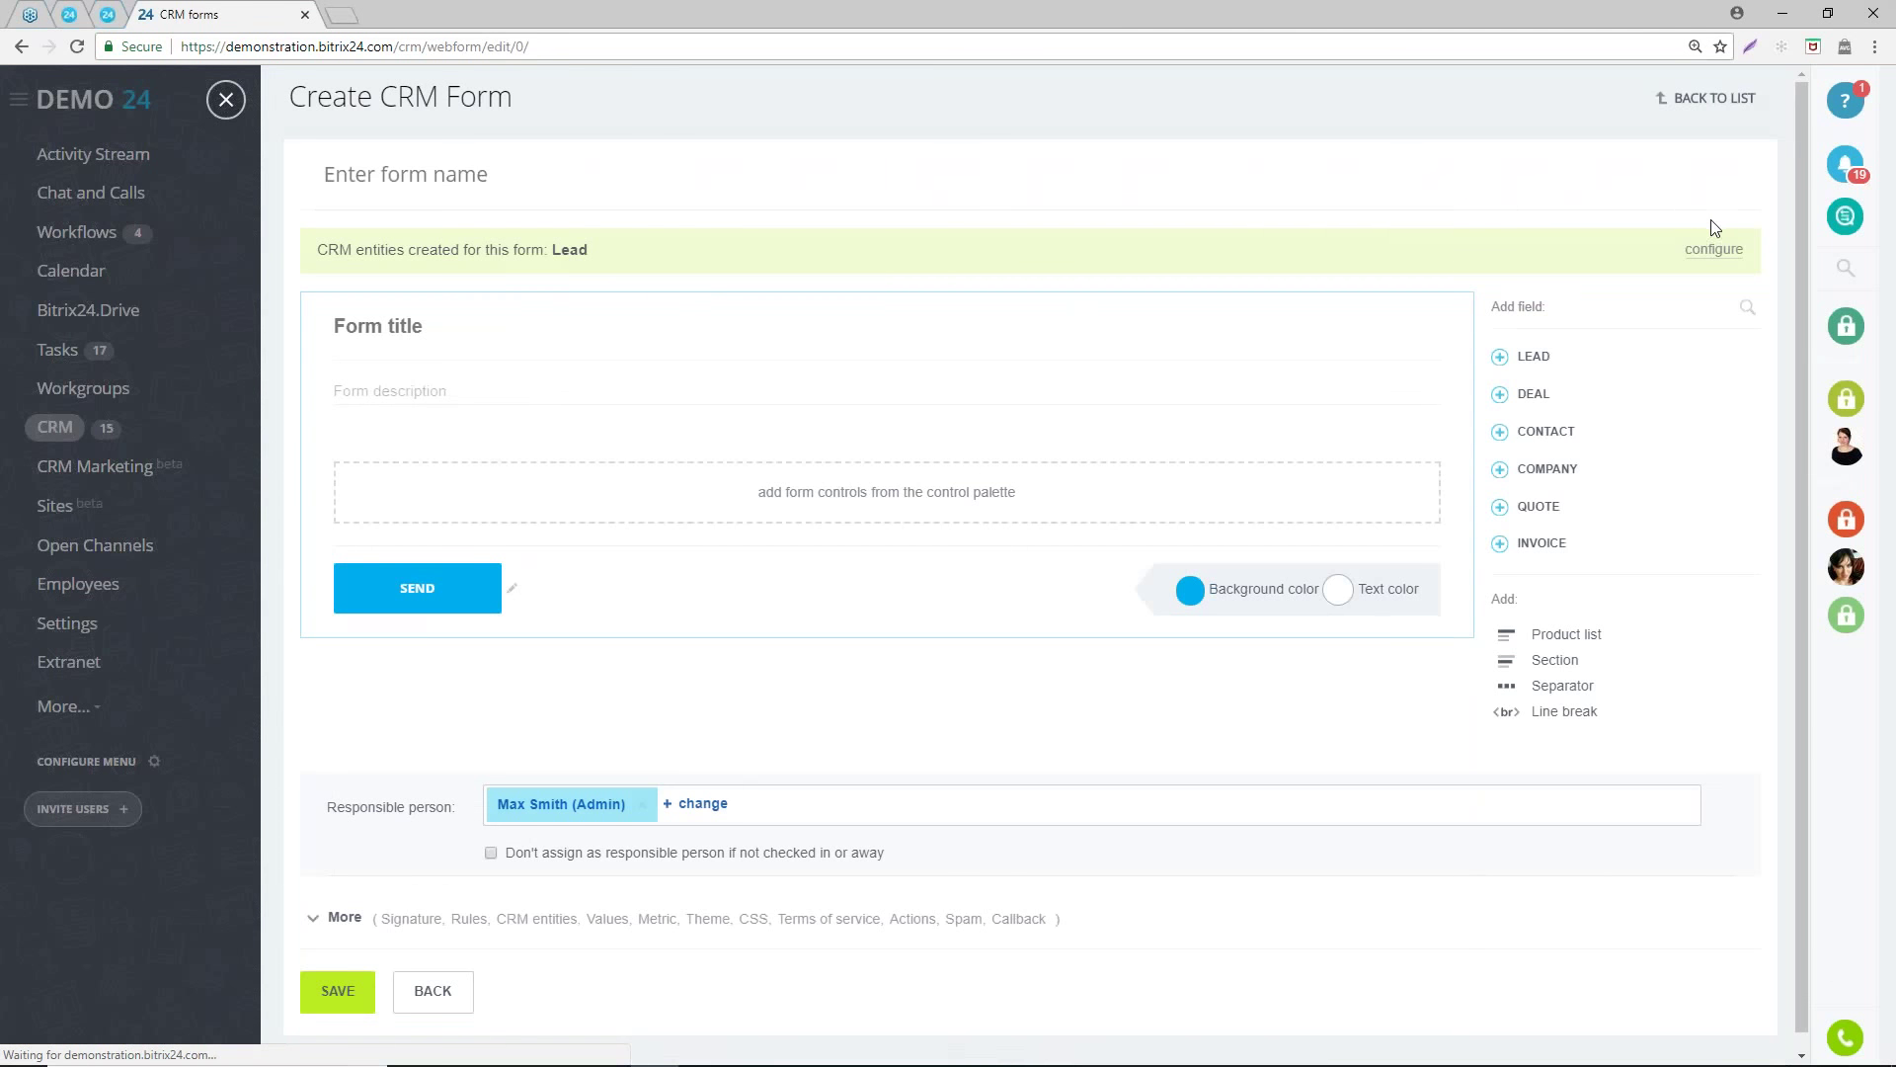
left_click(596, 178)
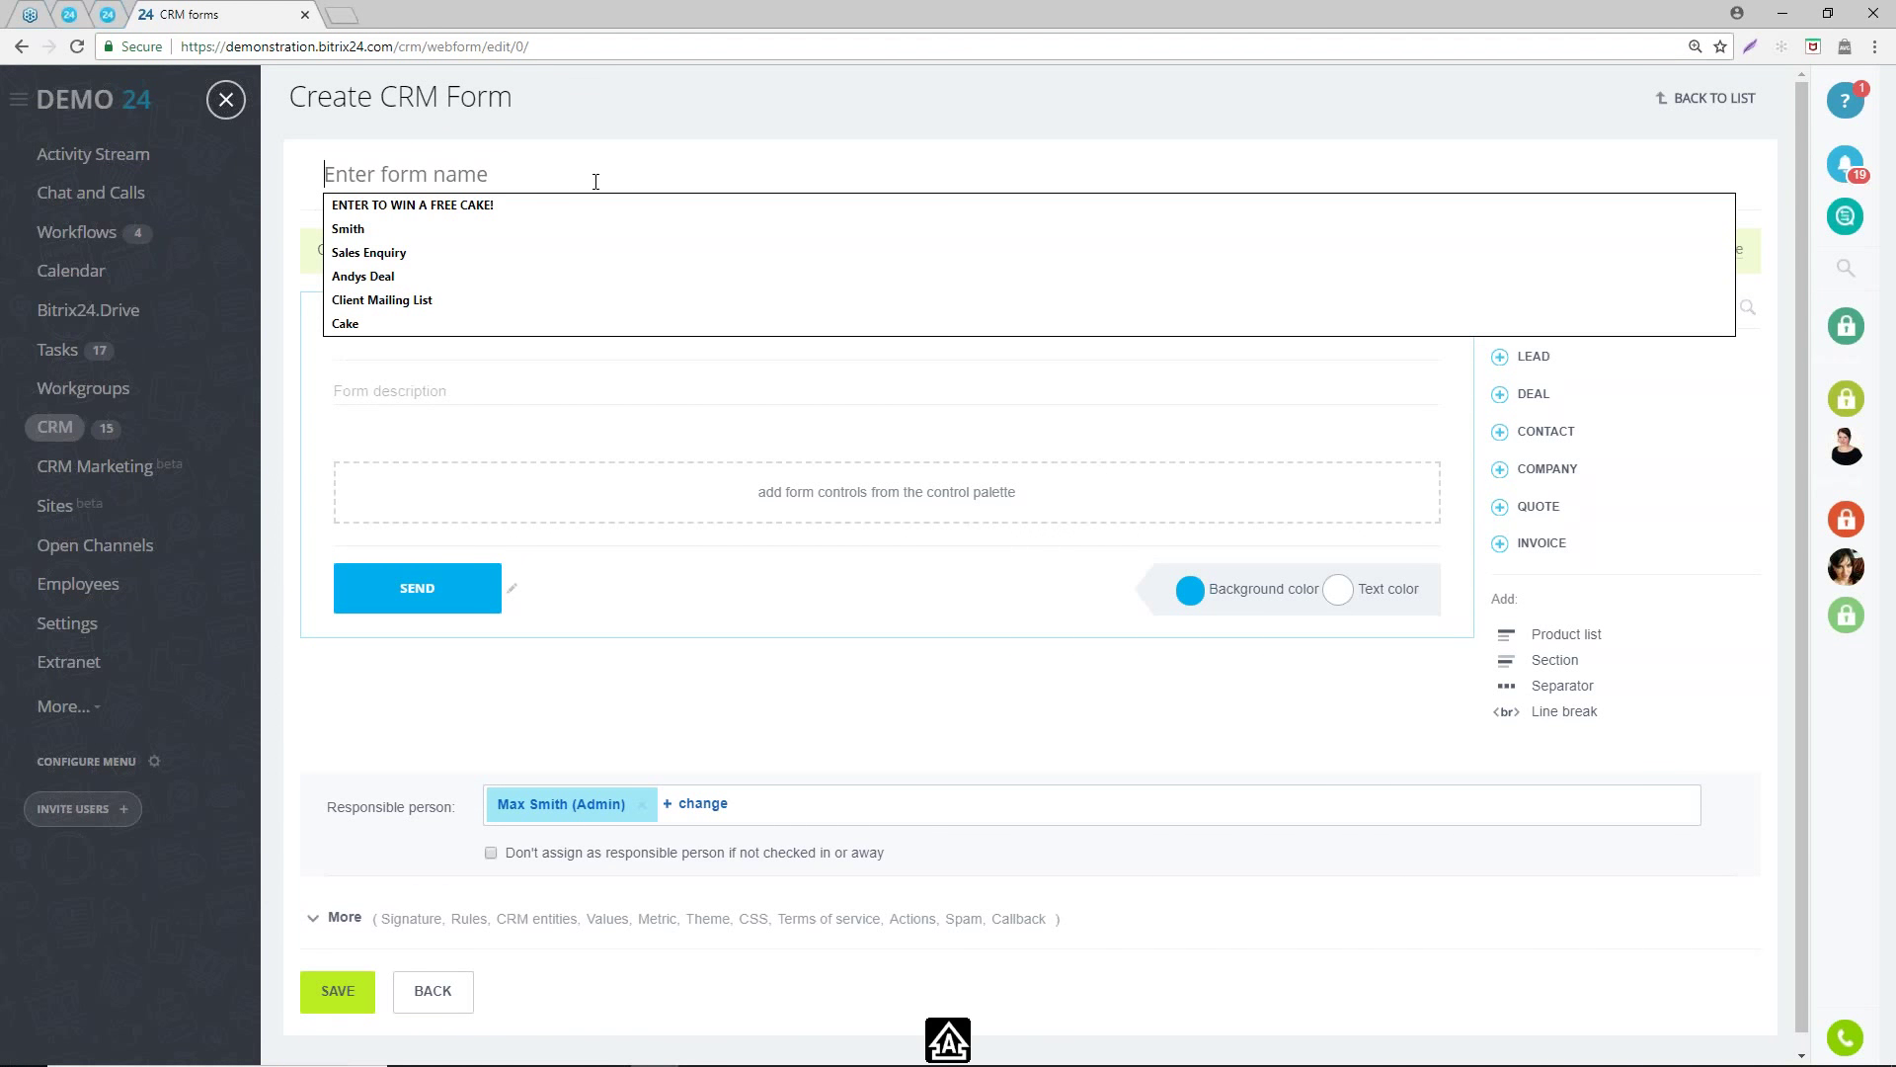
type("Bitrix ")
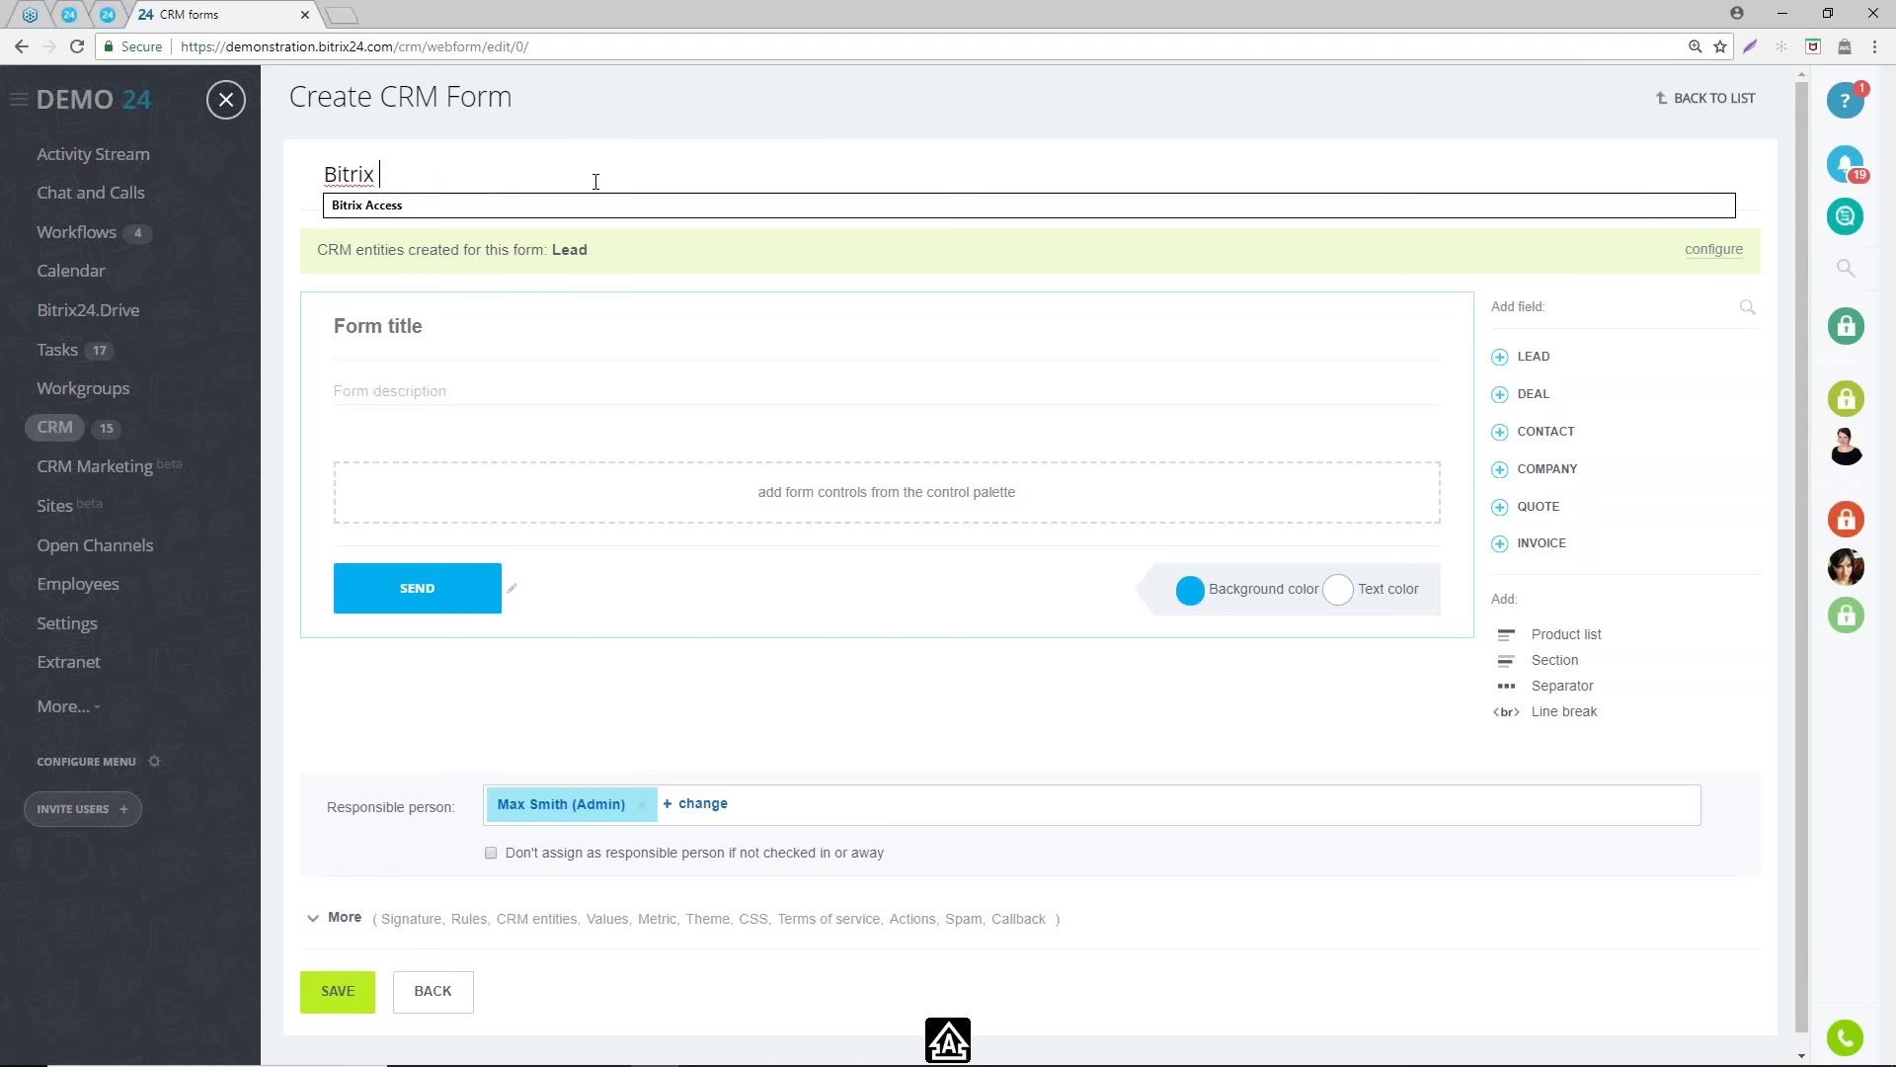
type("Site Form")
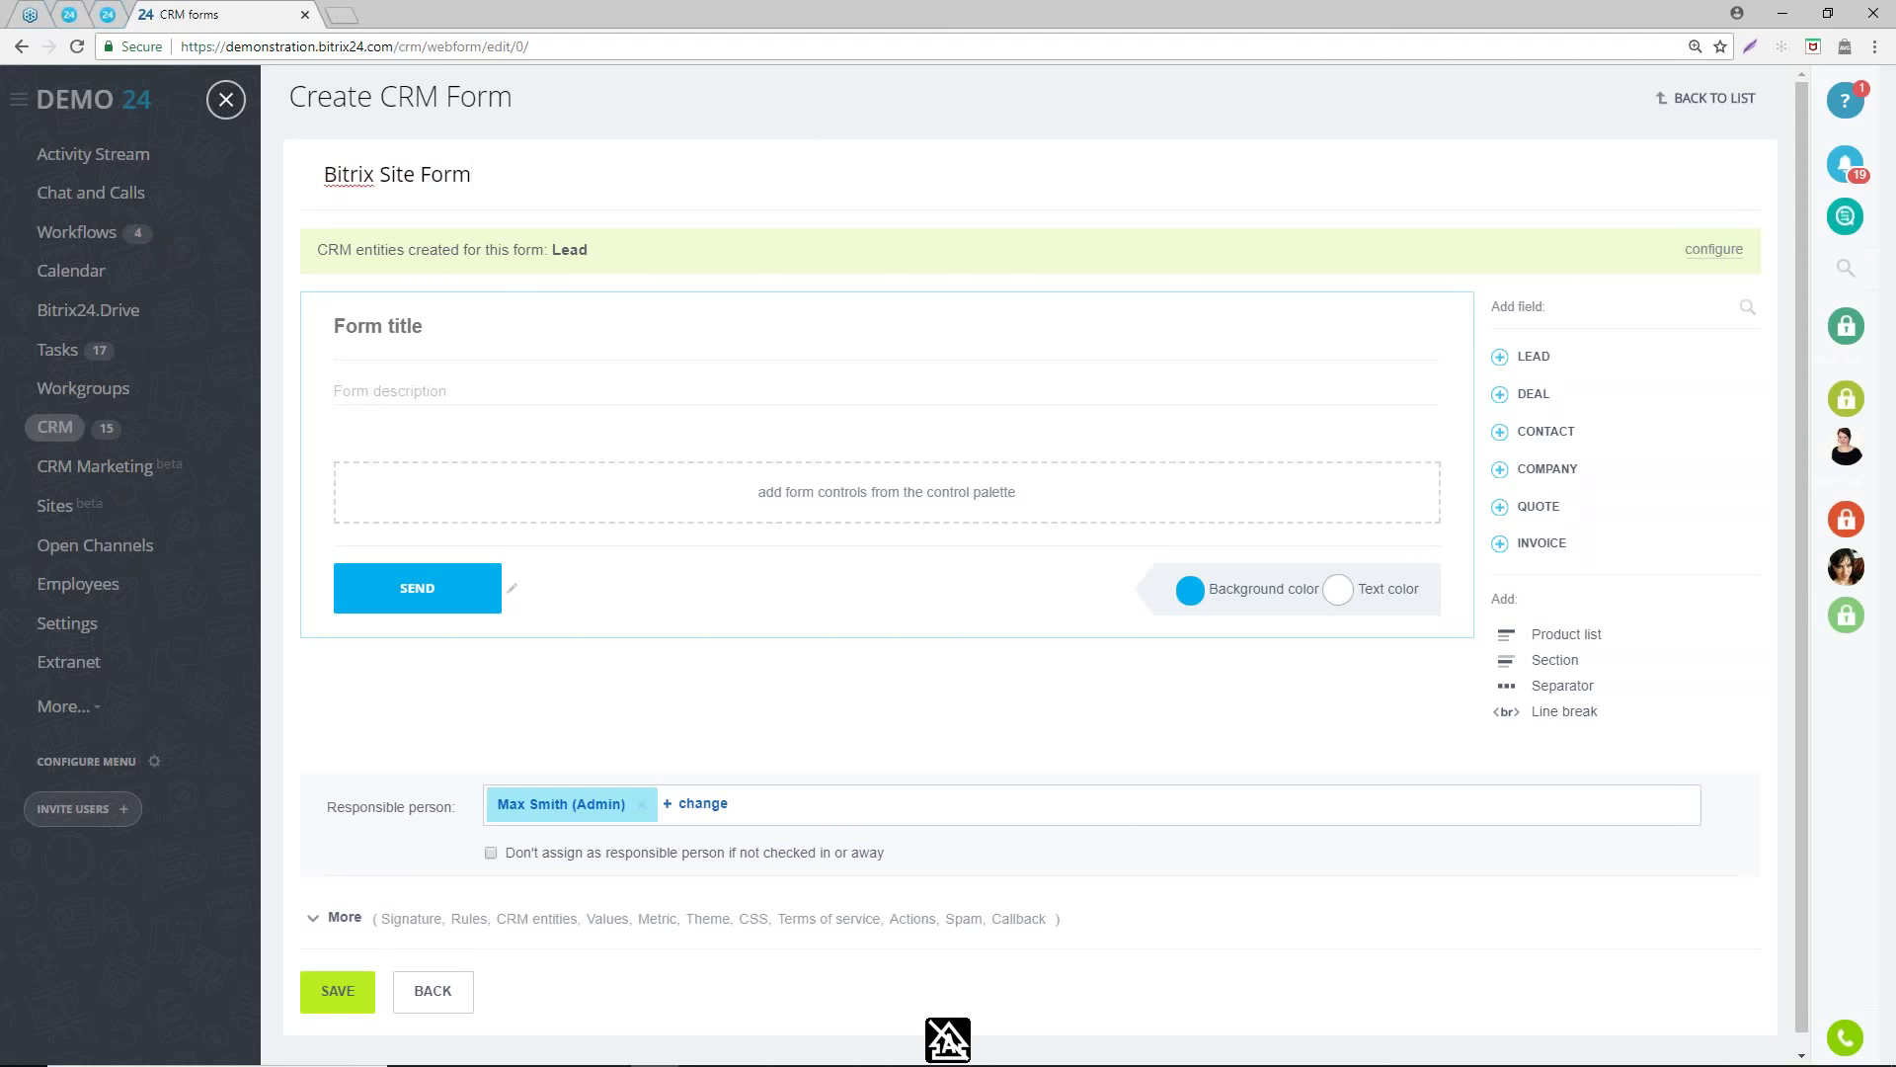
left_click(405, 325)
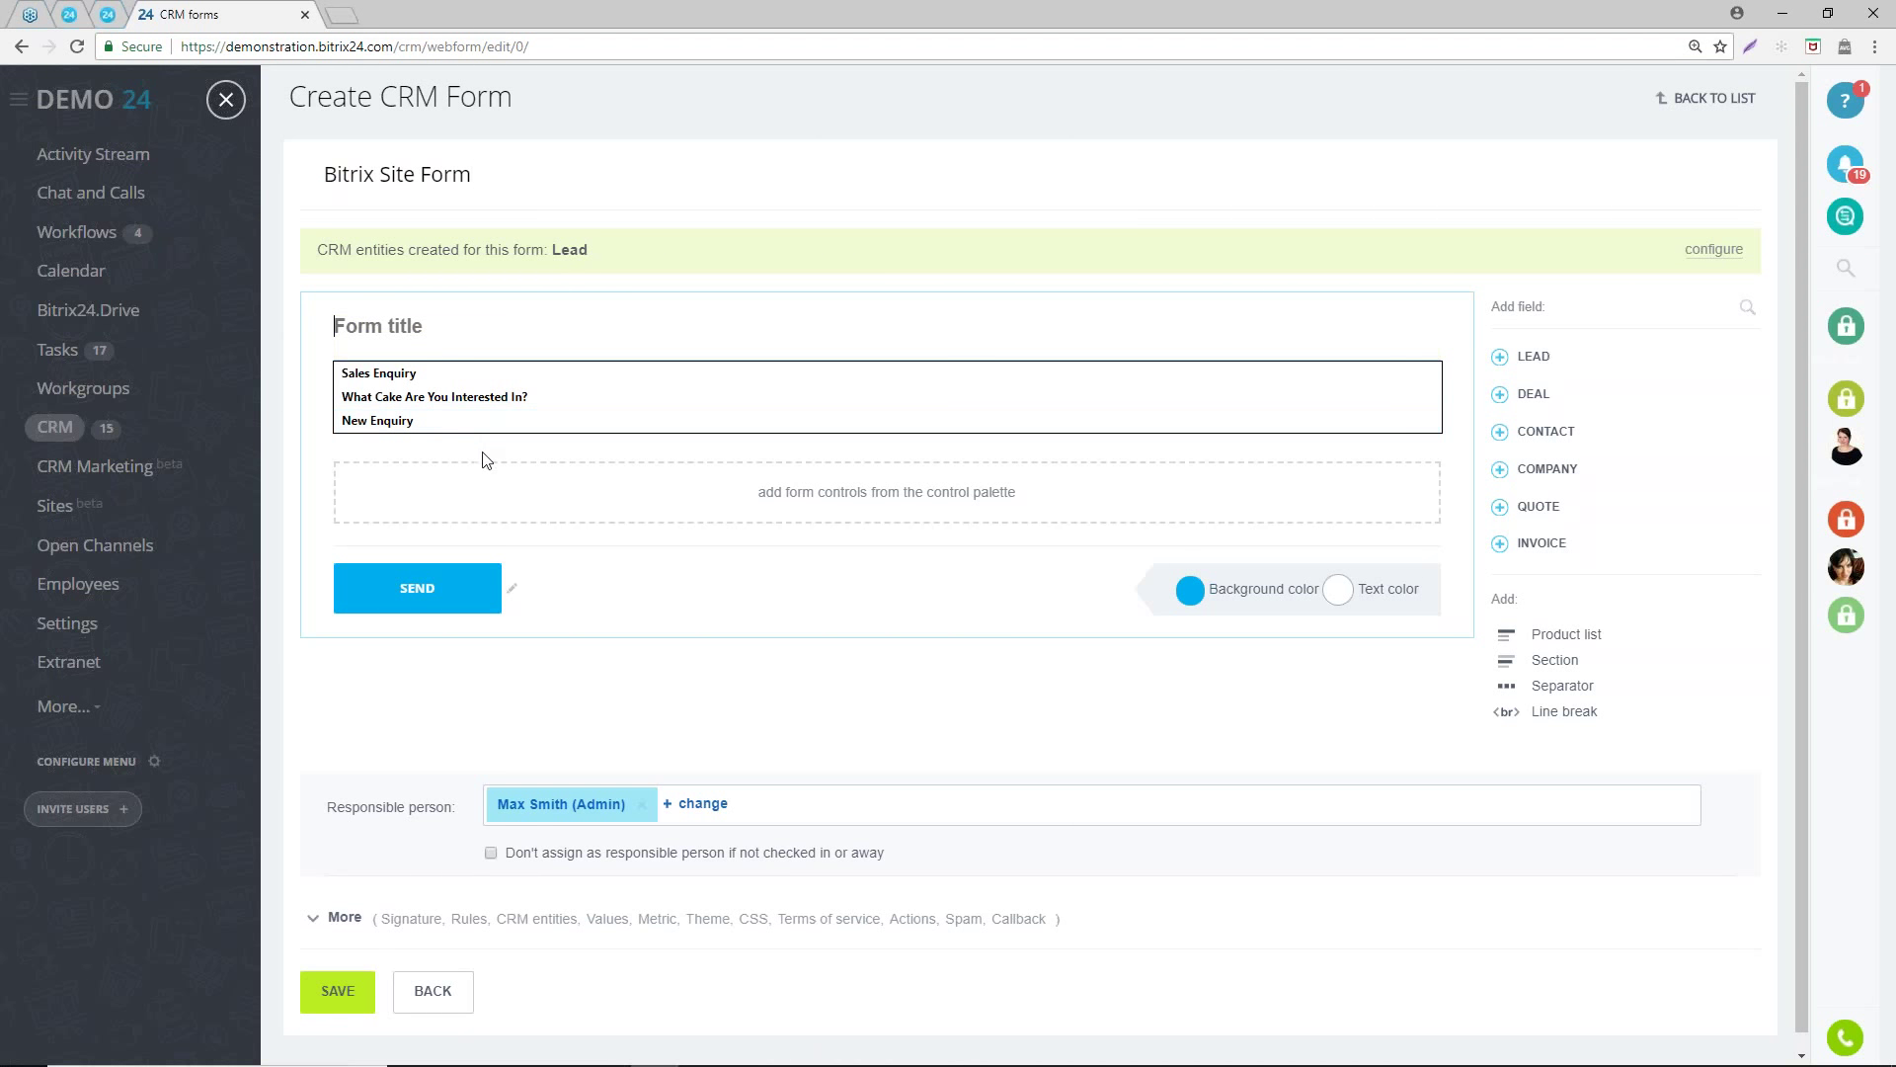
left_click(440, 413)
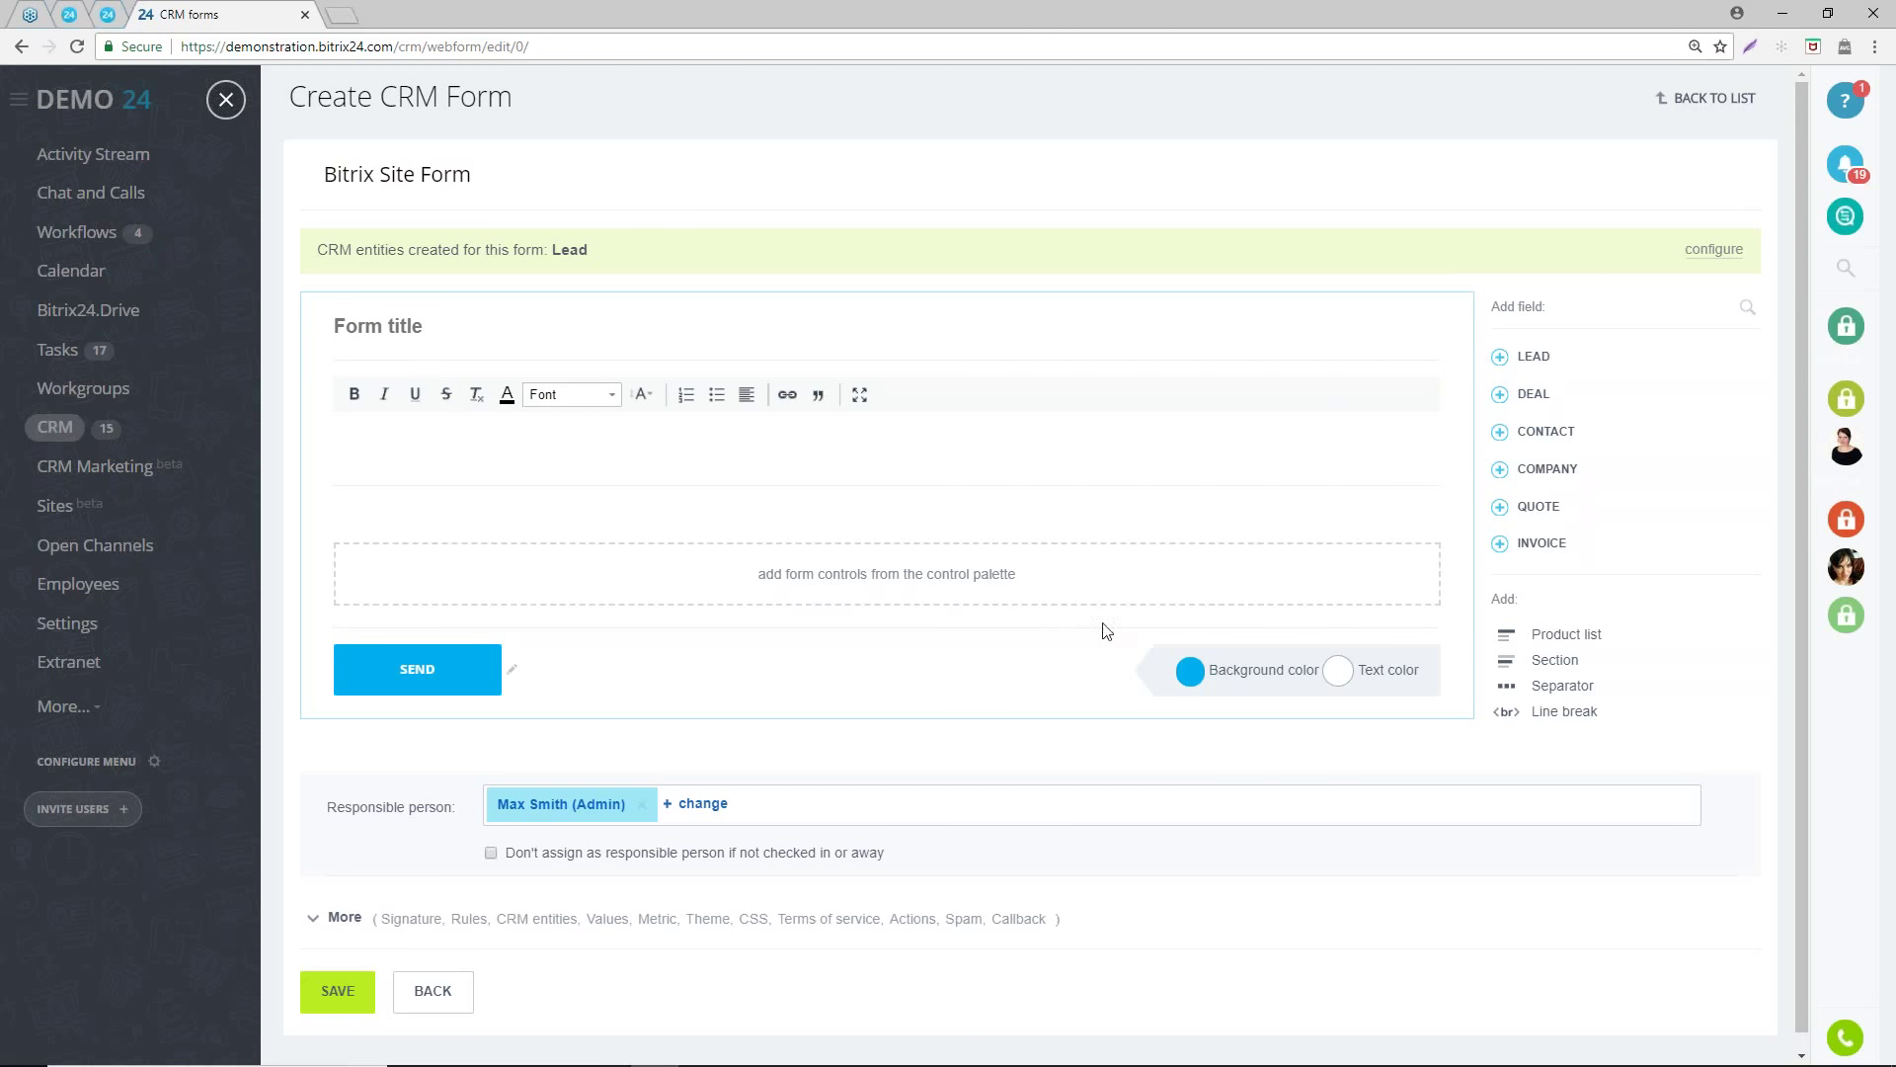
- Add the lead fields Name, Last name, E-mail, Phone and What flavor cake would you like? to the form
left_click(1506, 361)
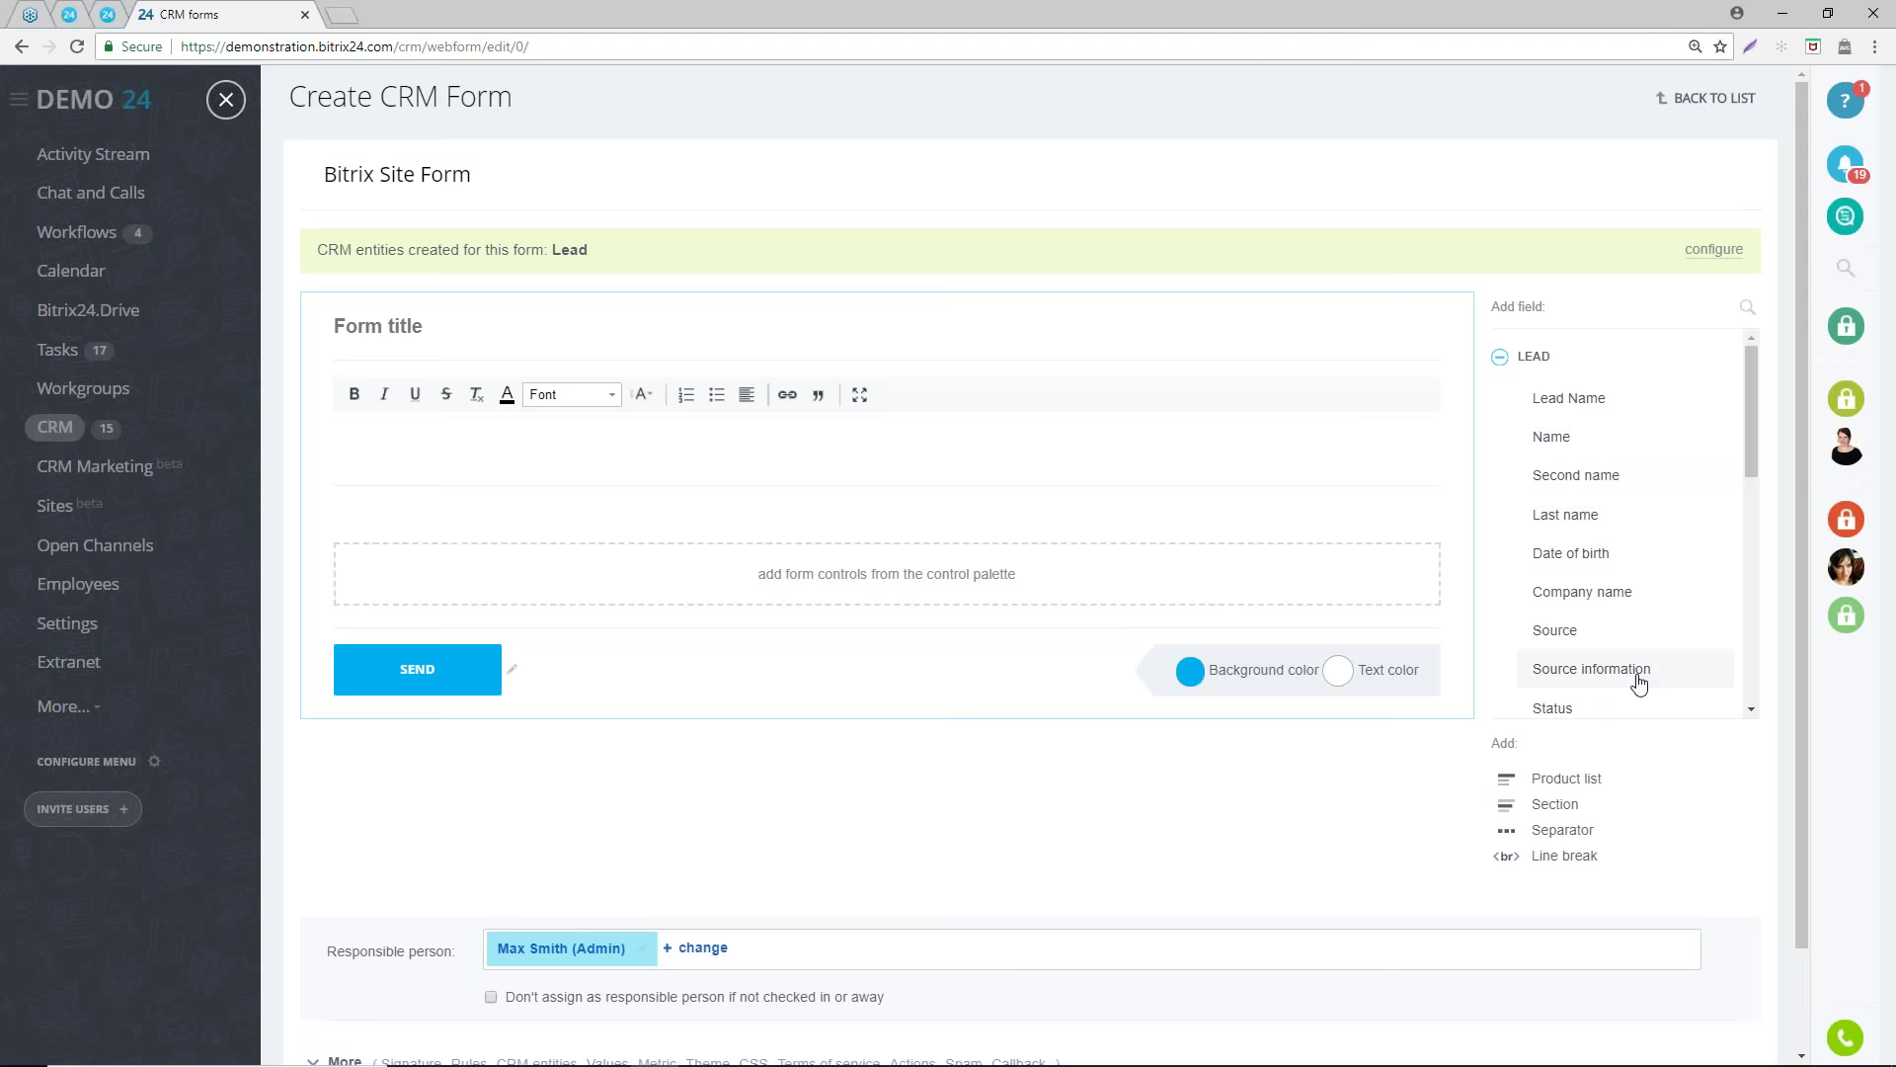
scroll(1629, 632, "down", 1)
left_click_drag(1747, 462, 1742, 431)
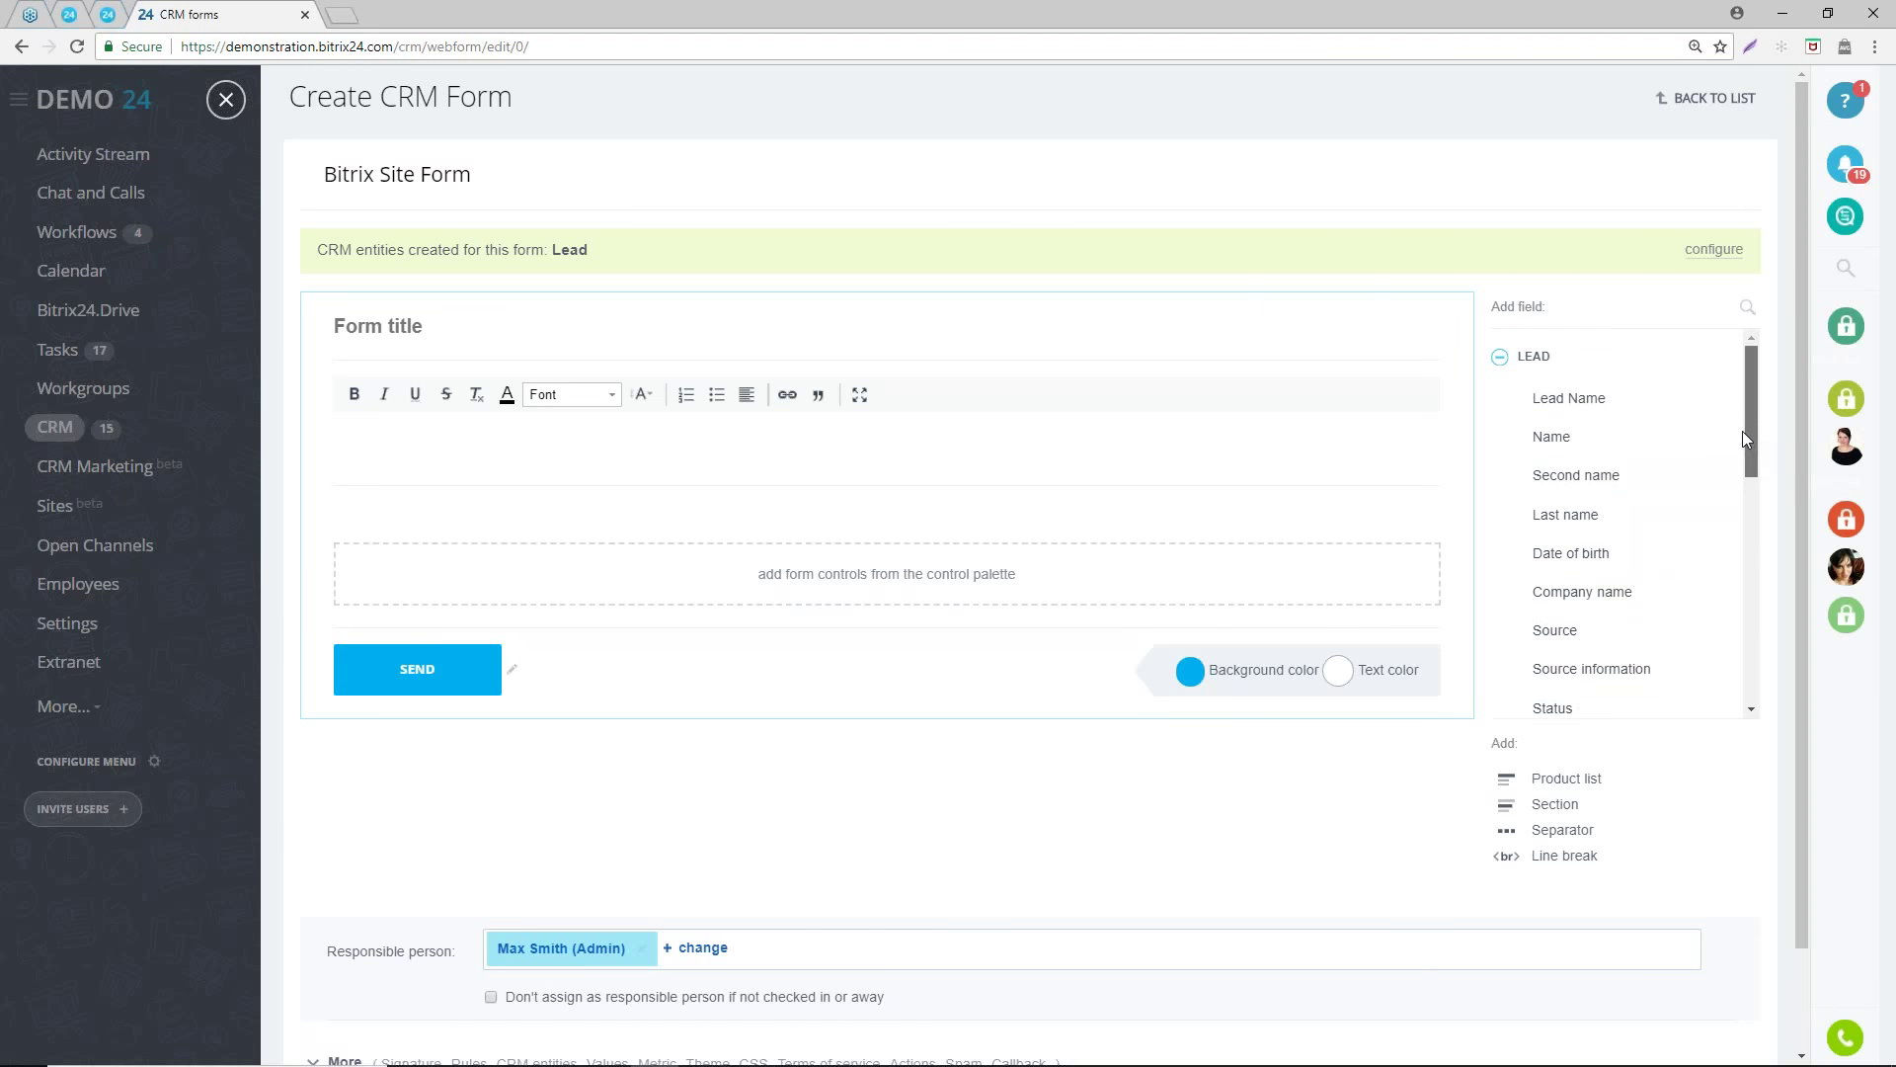
left_click(1594, 448)
left_click(1590, 533)
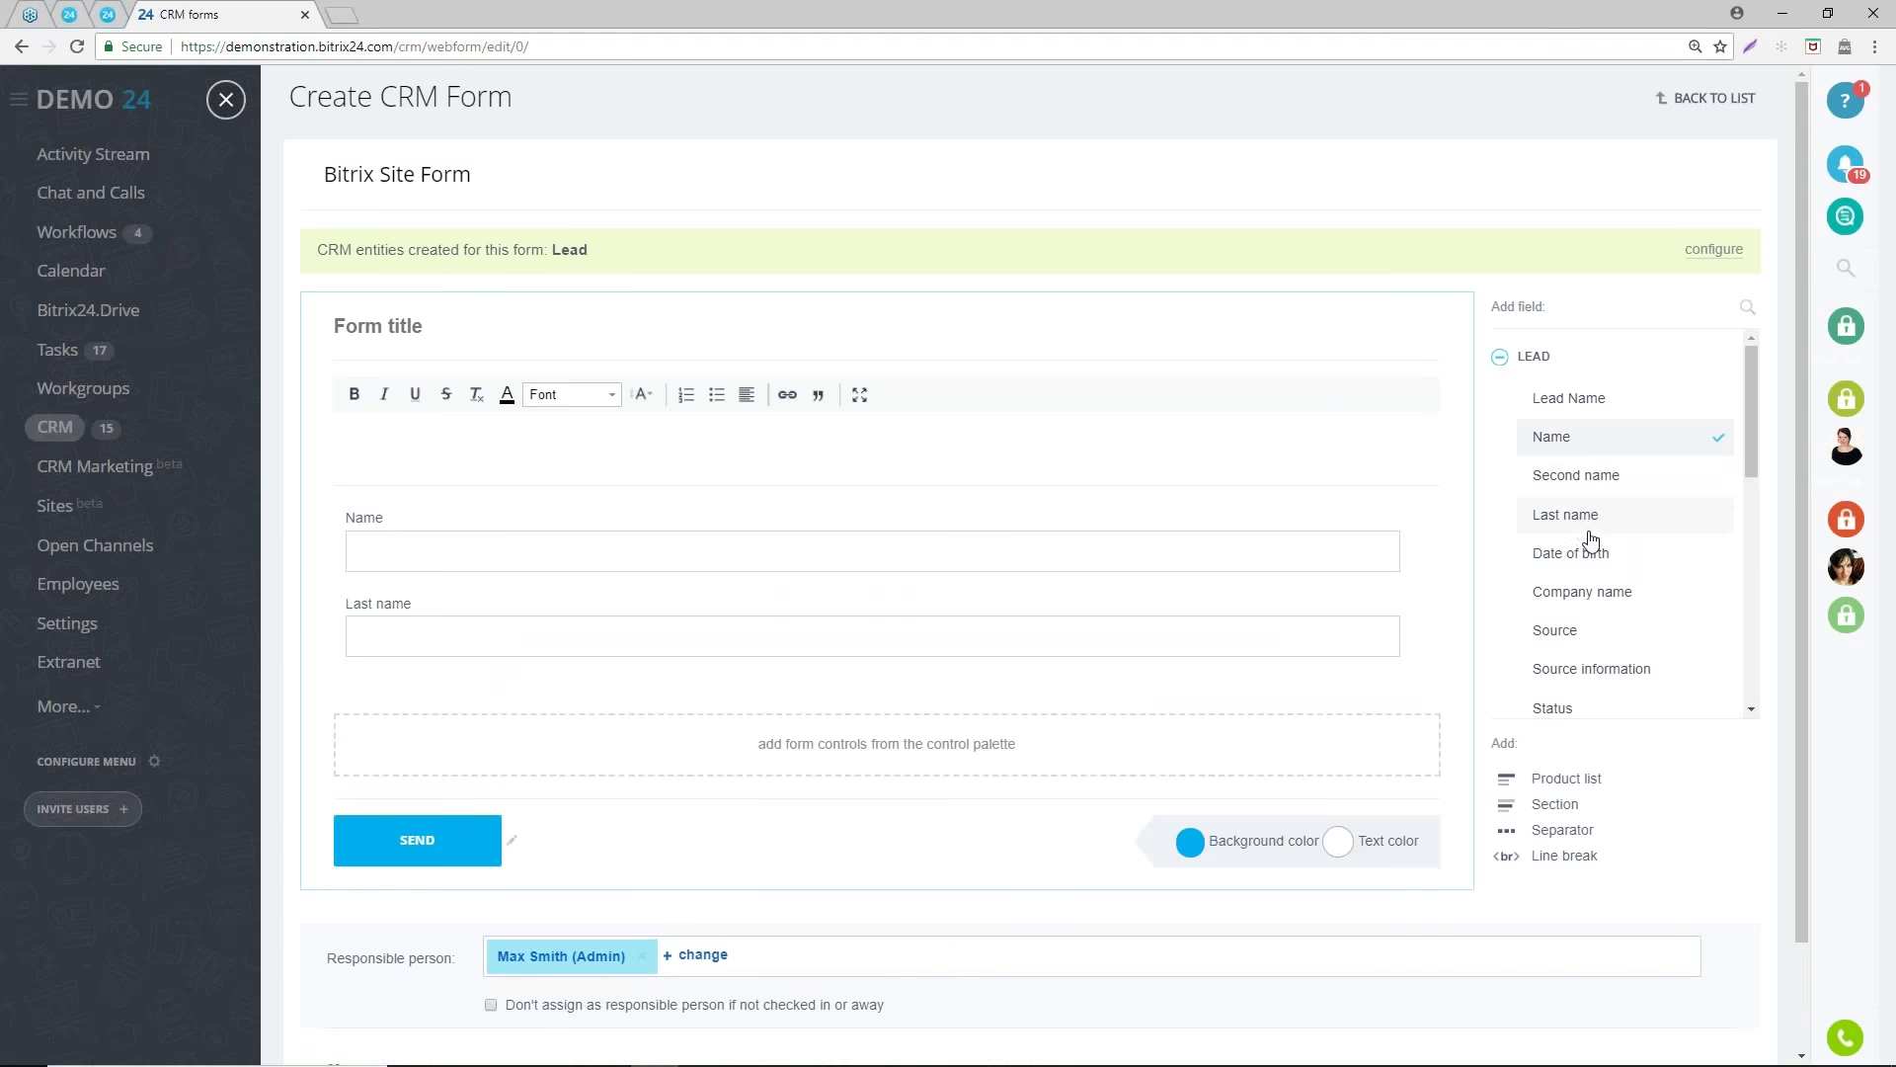
scroll(1591, 541, "down", 5)
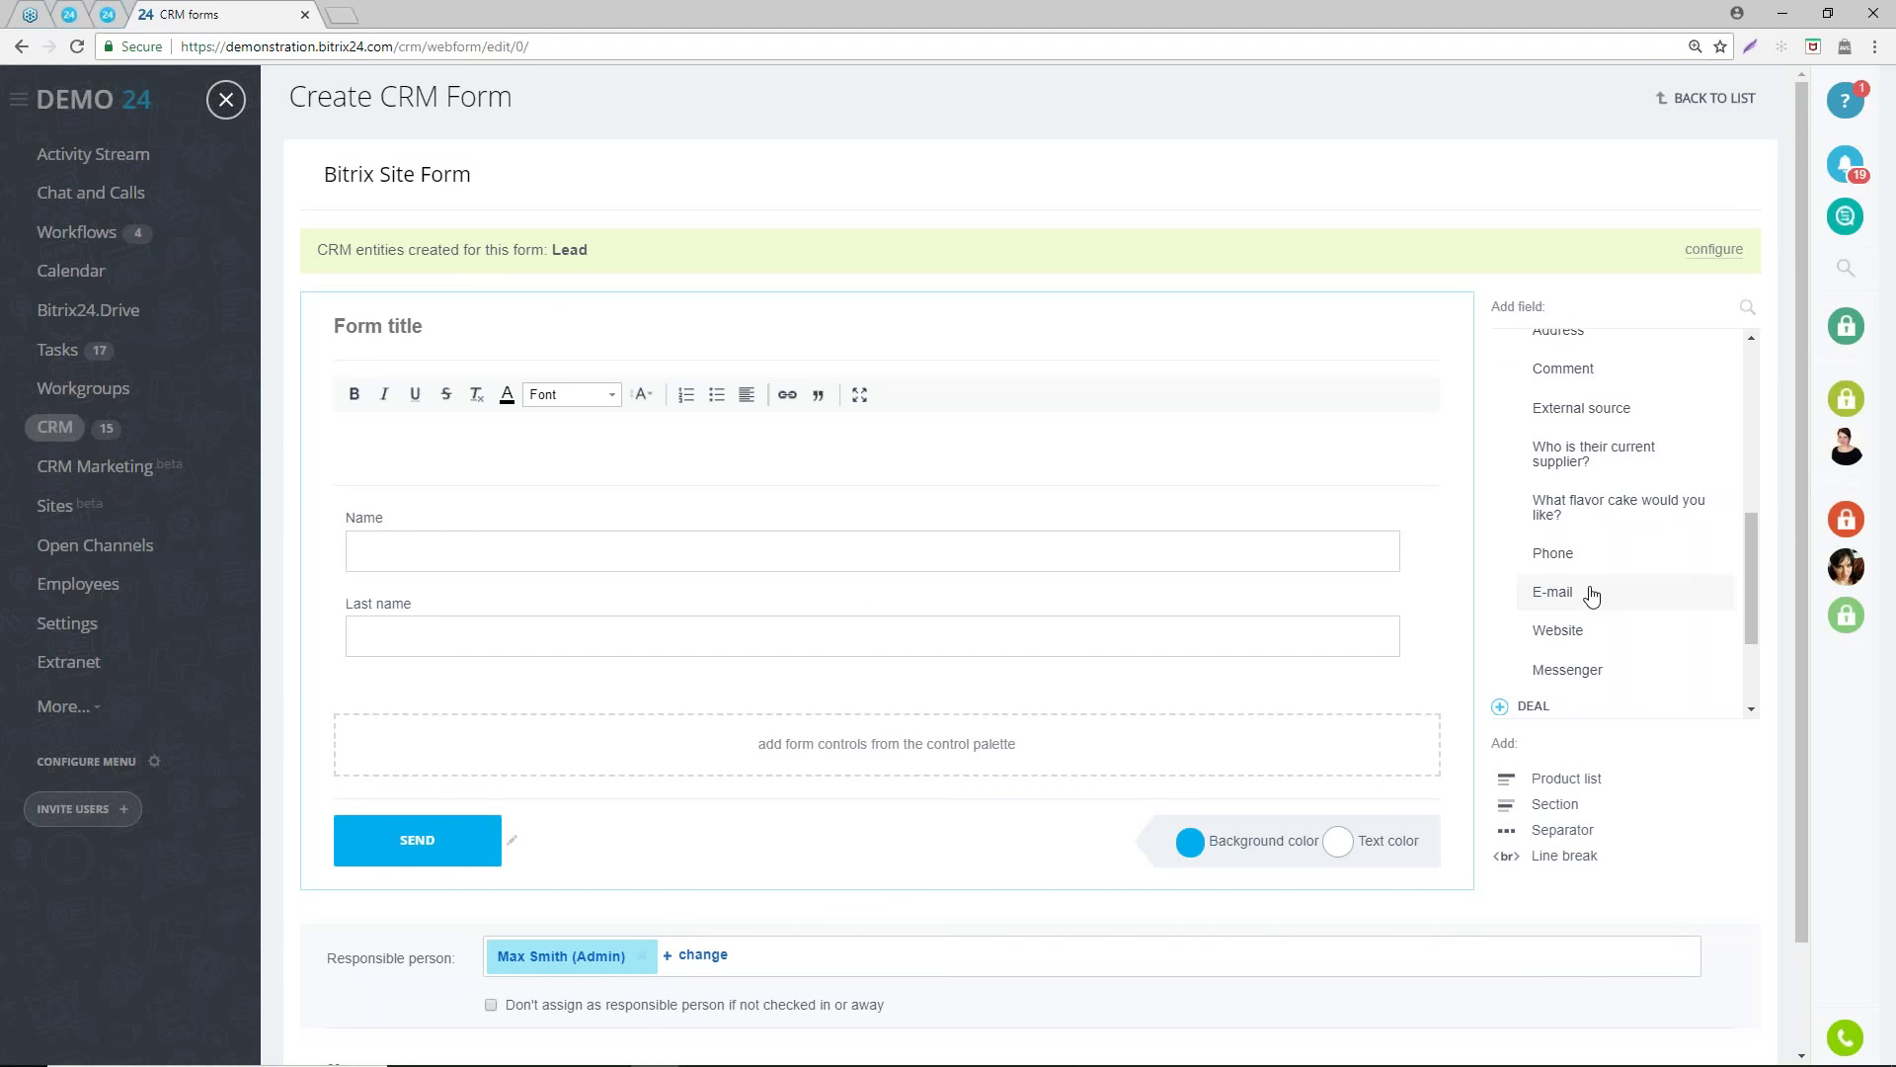
left_click(1592, 594)
left_click(1580, 556)
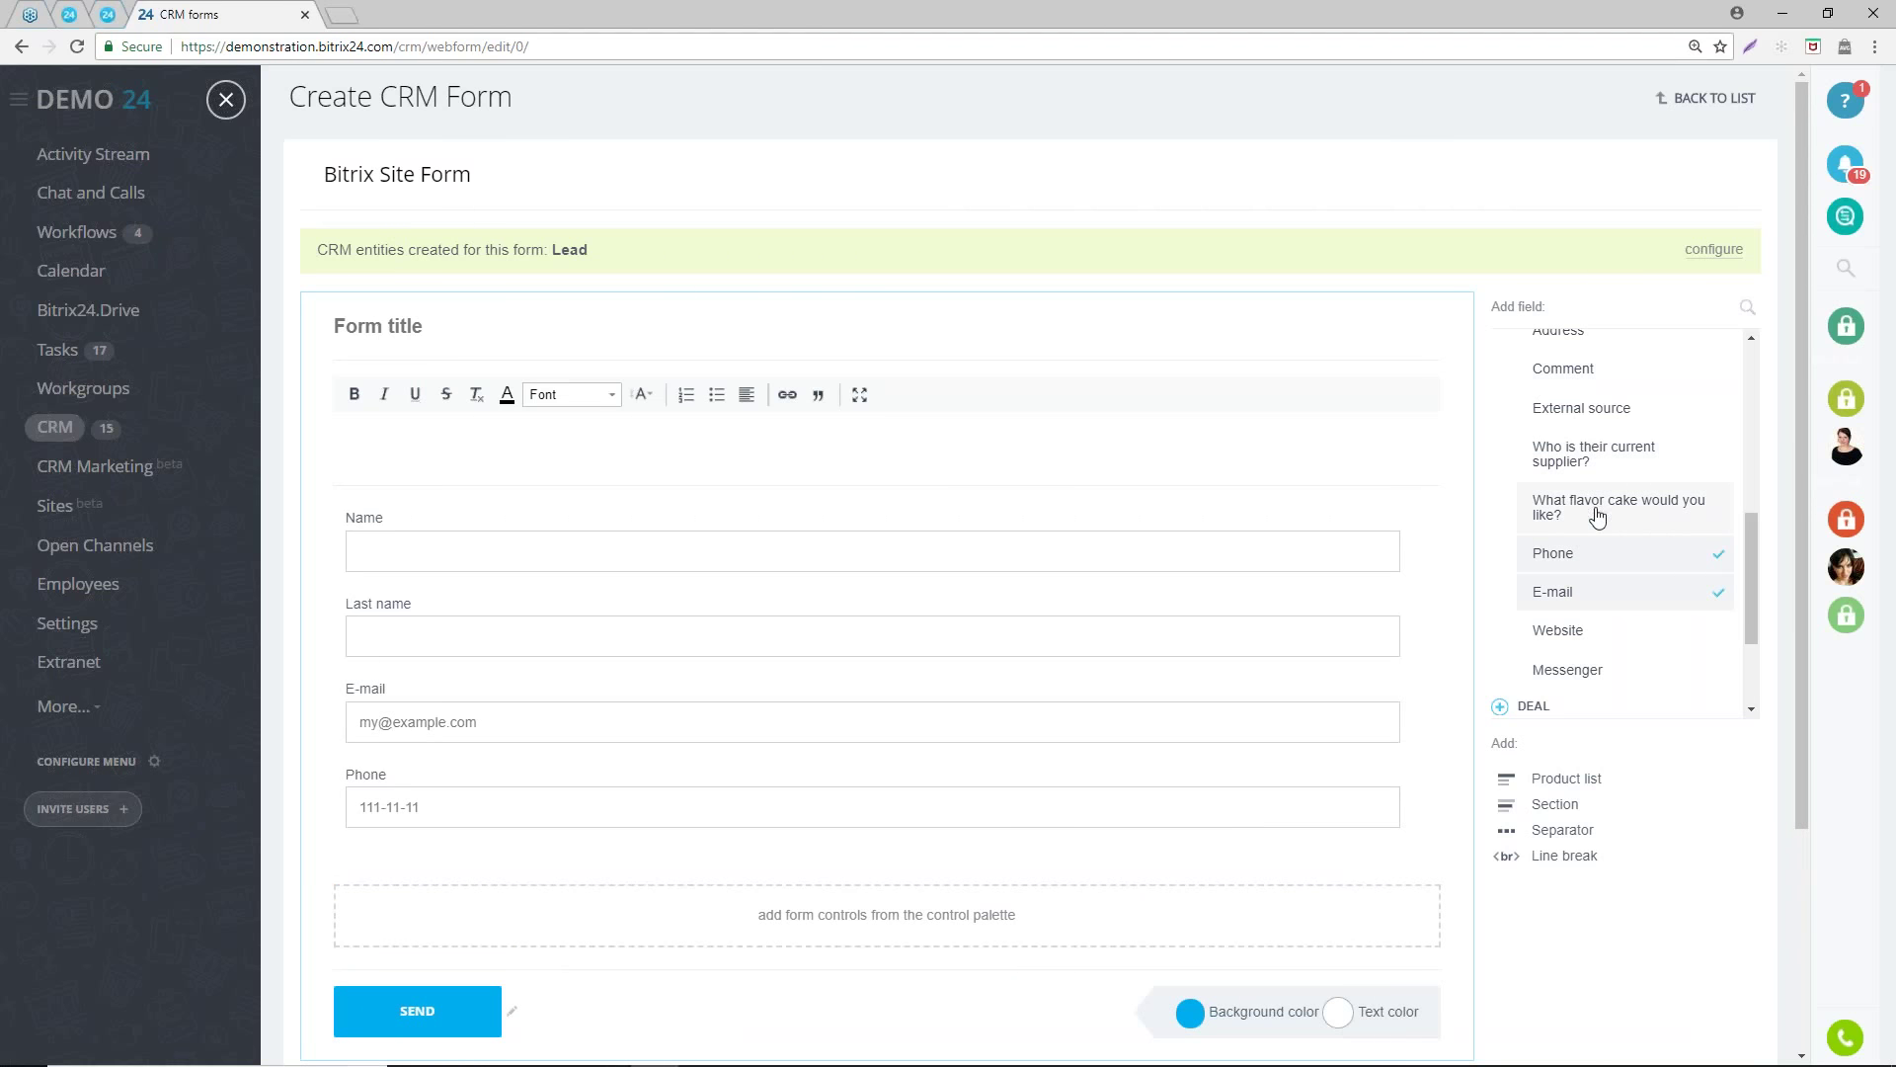
left_click(1577, 505)
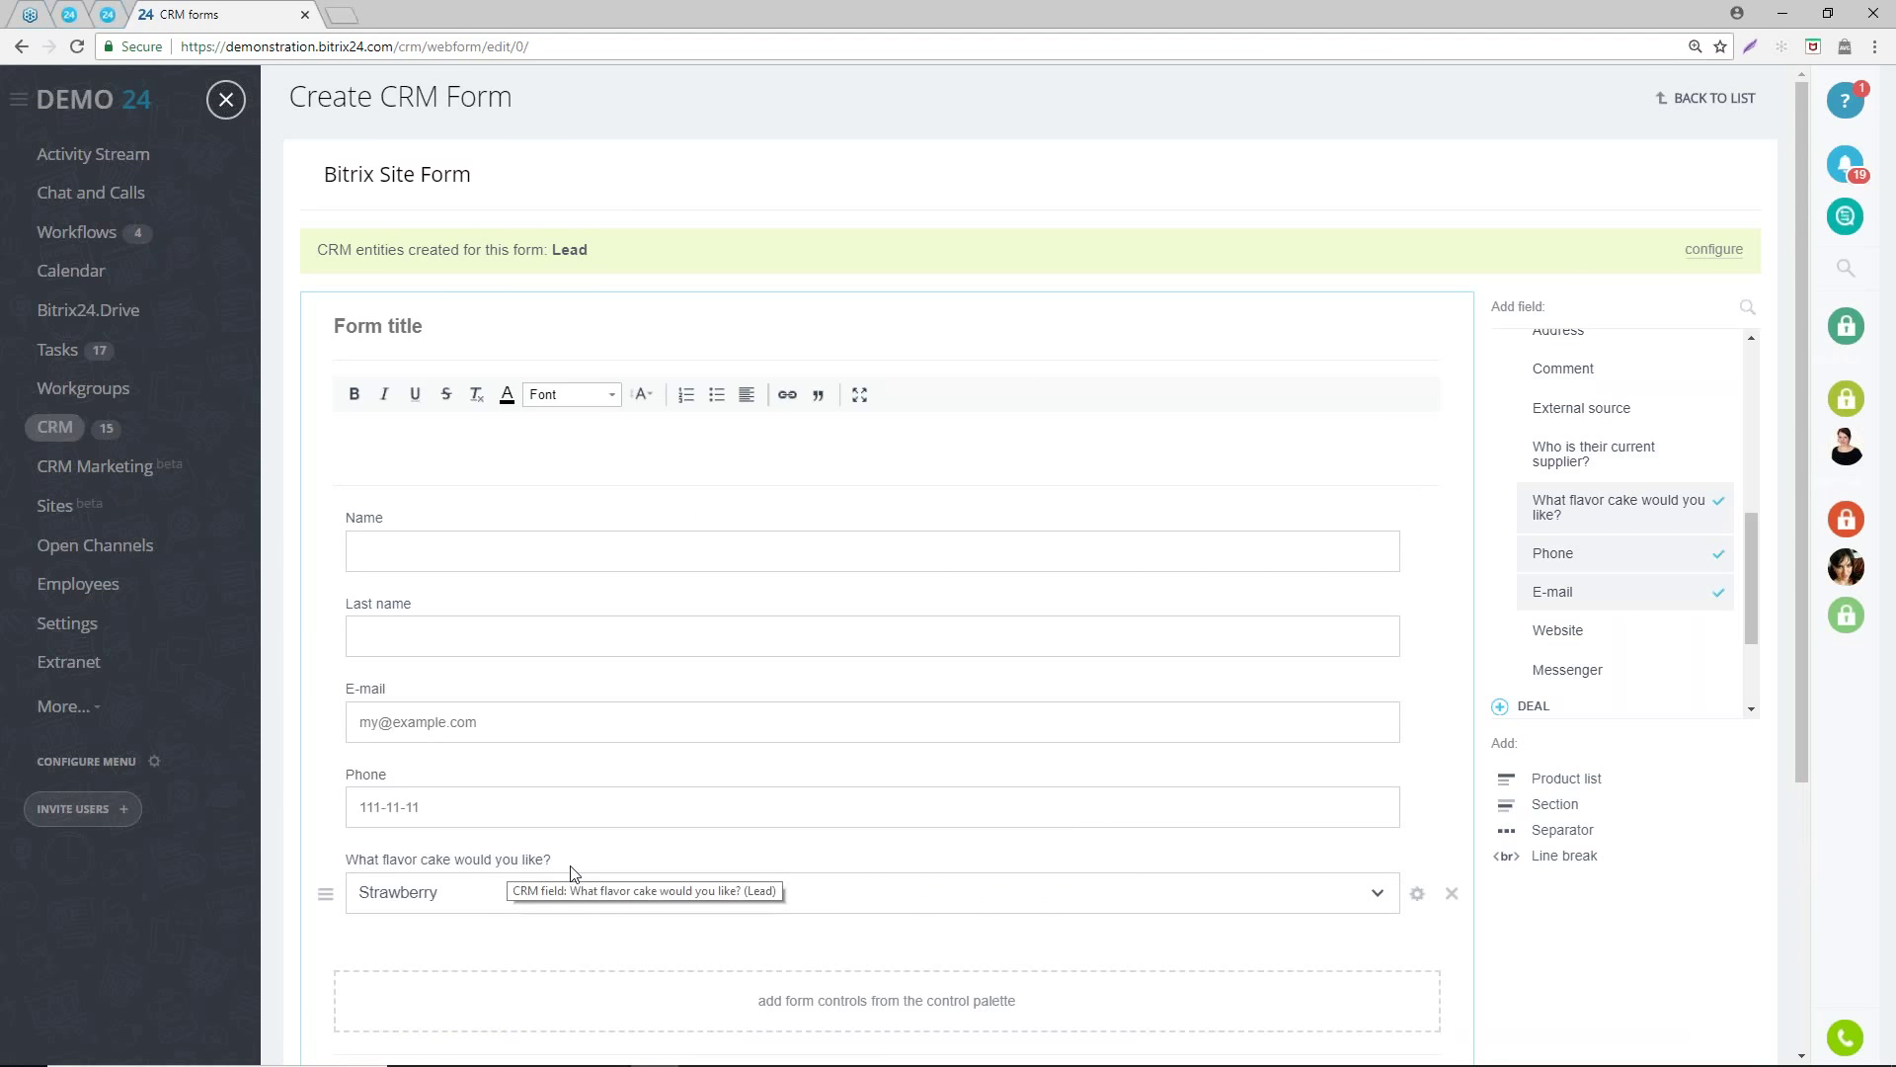
- Look over the form's fields and responsible person, and expand its additional settings
scroll(802, 865, "down", 2)
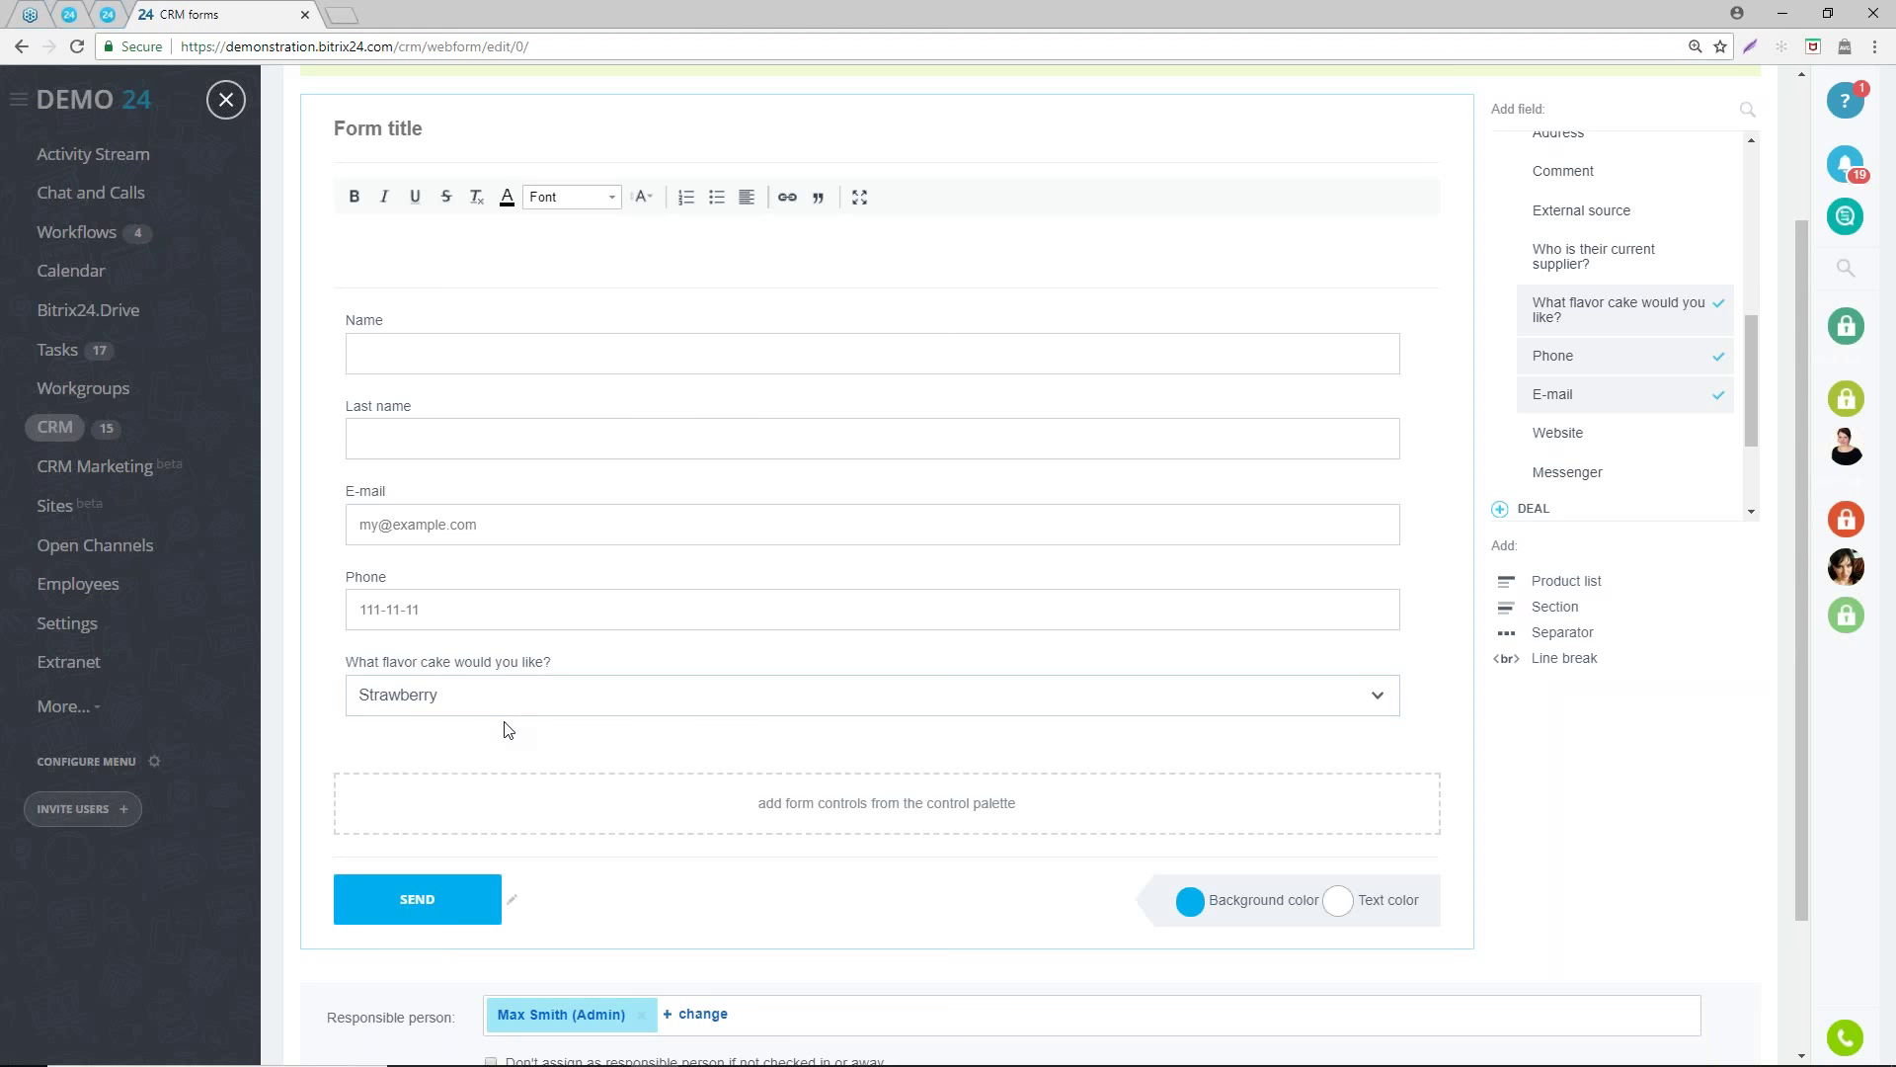
scroll(596, 724, "down", 2)
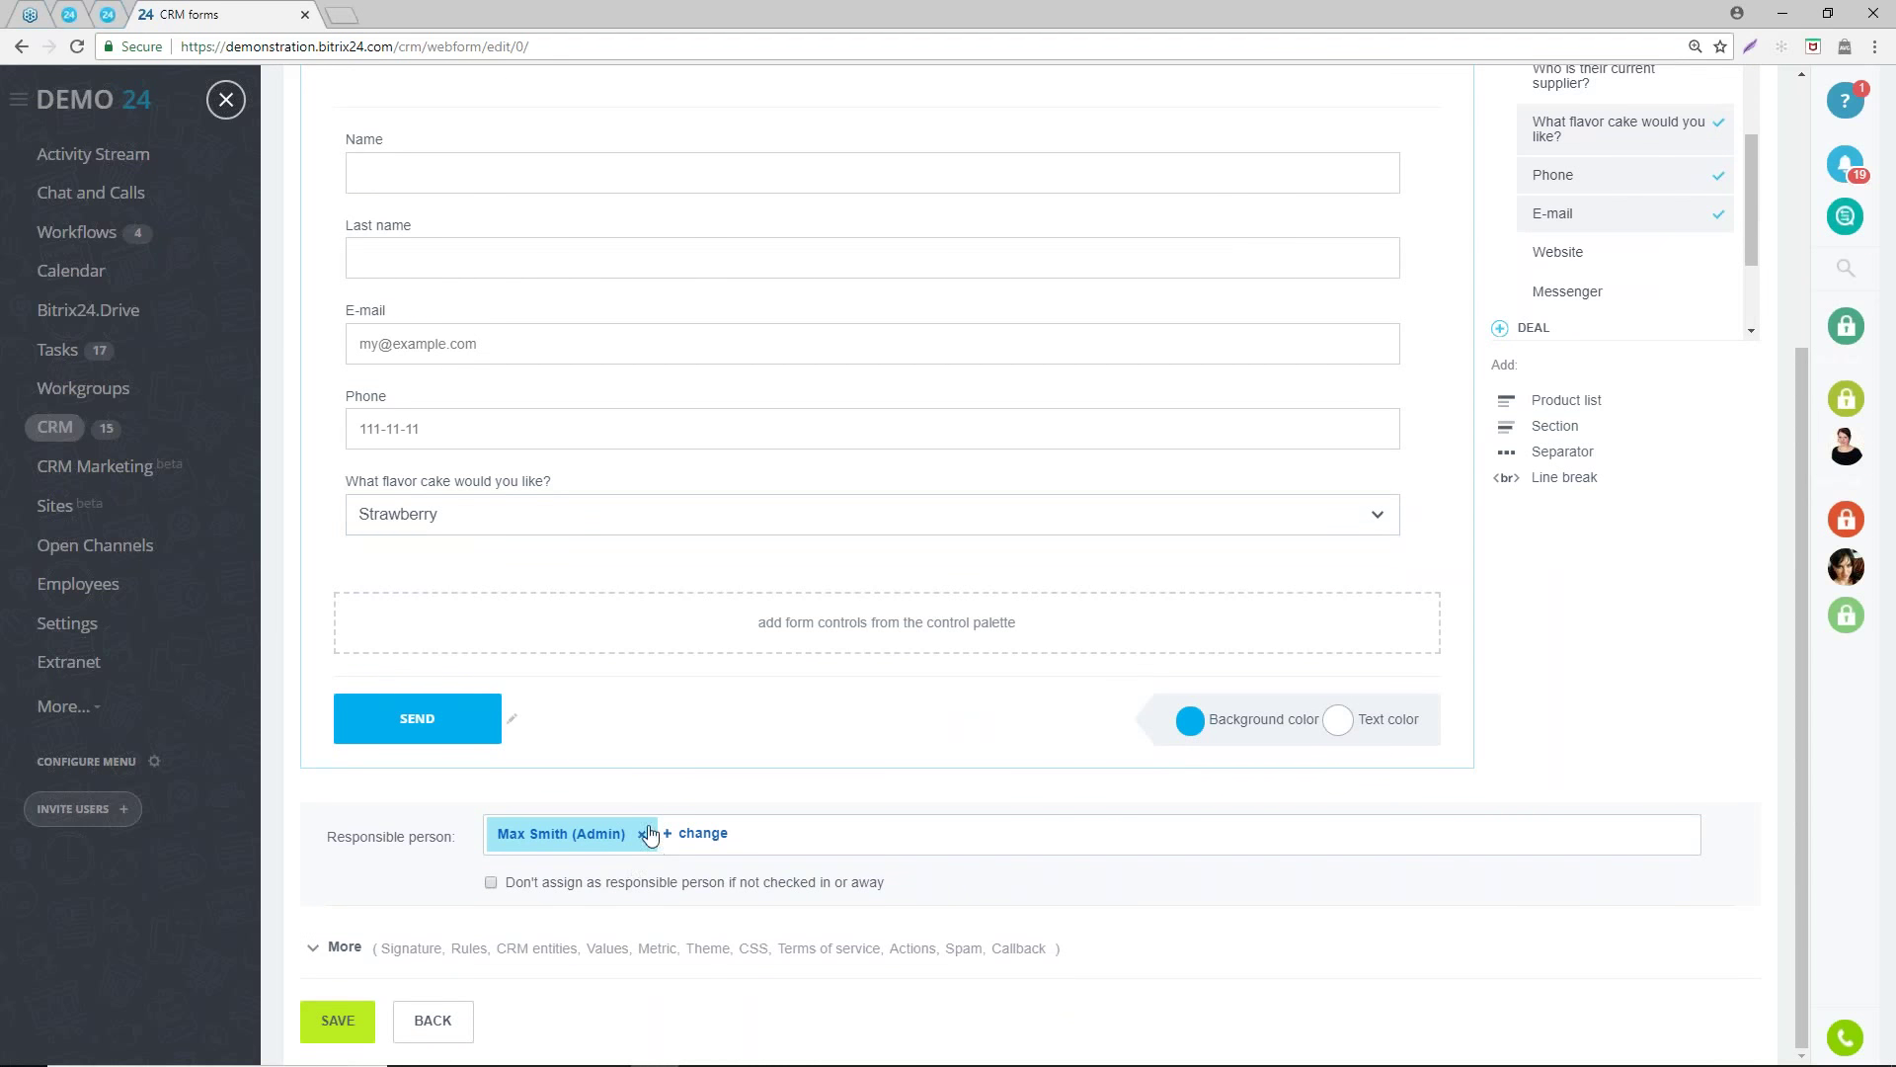
scroll(648, 830, "up", 2)
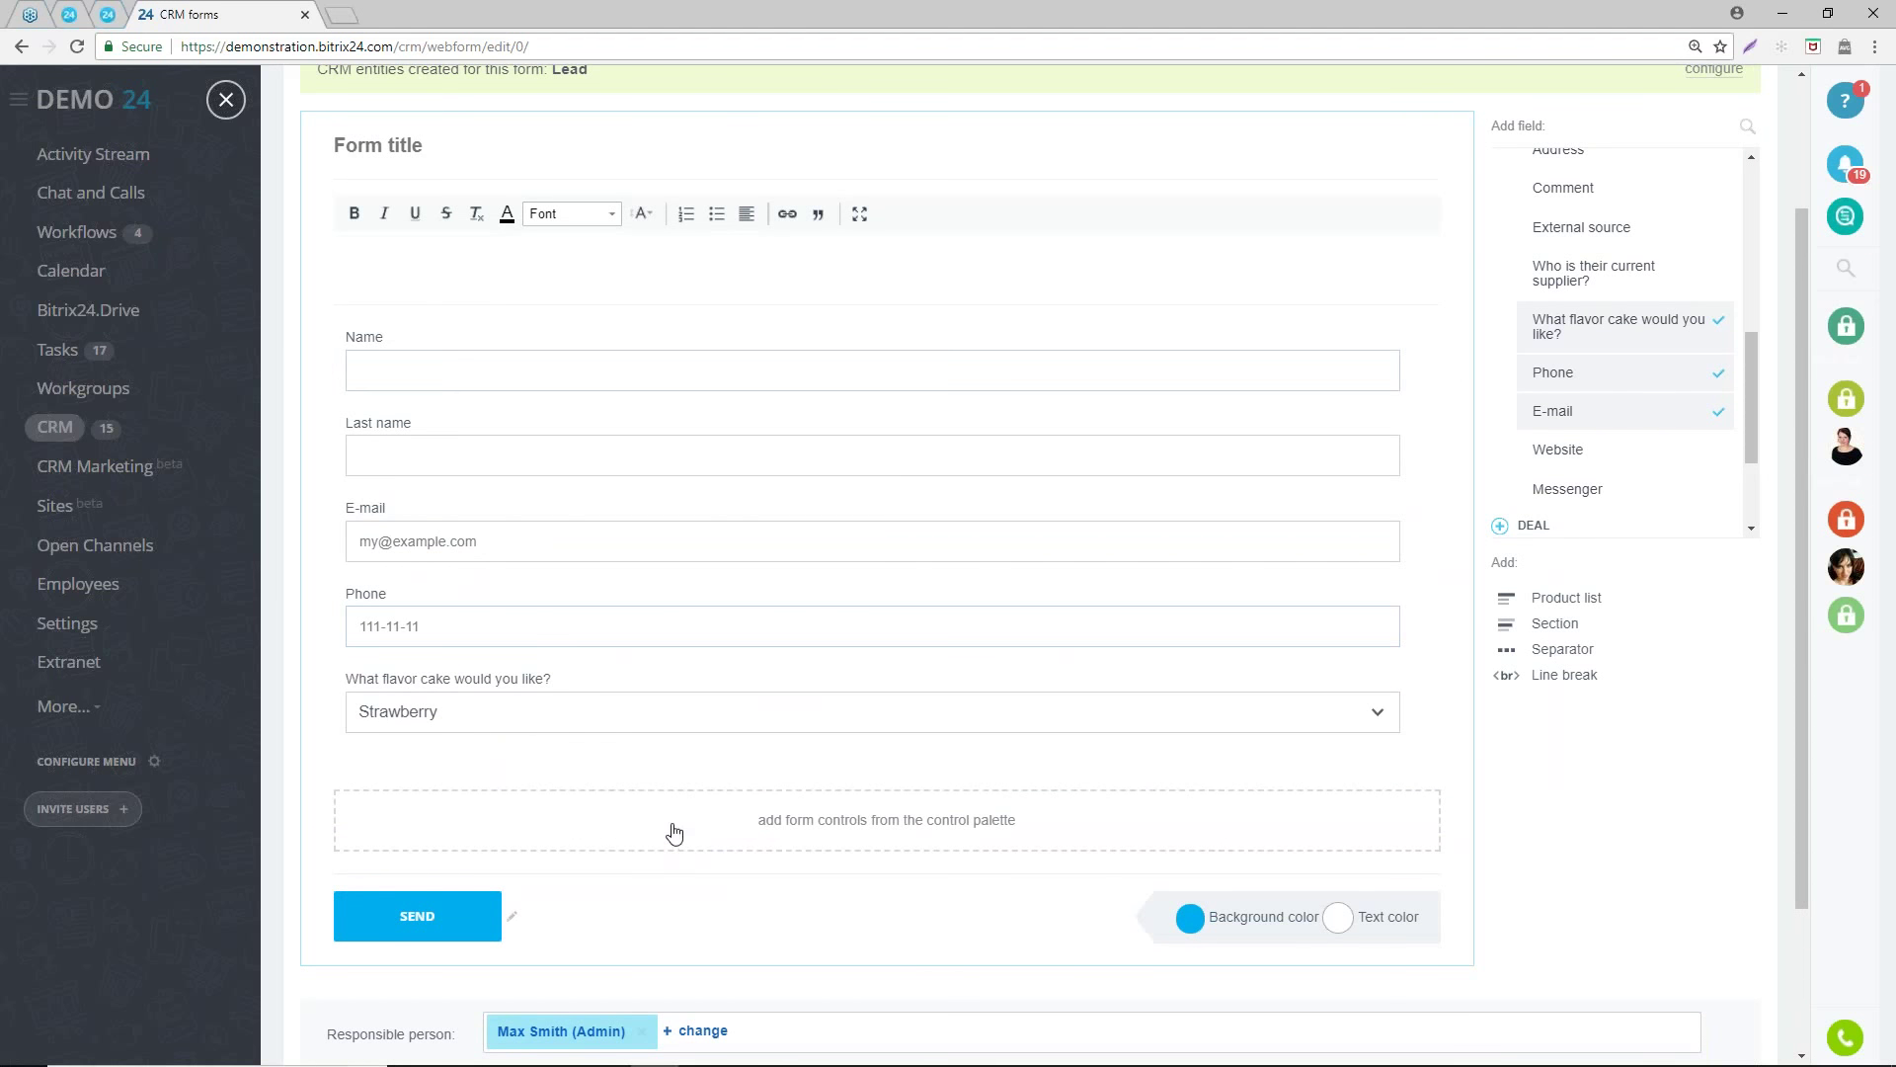
scroll(675, 835, "down", 2)
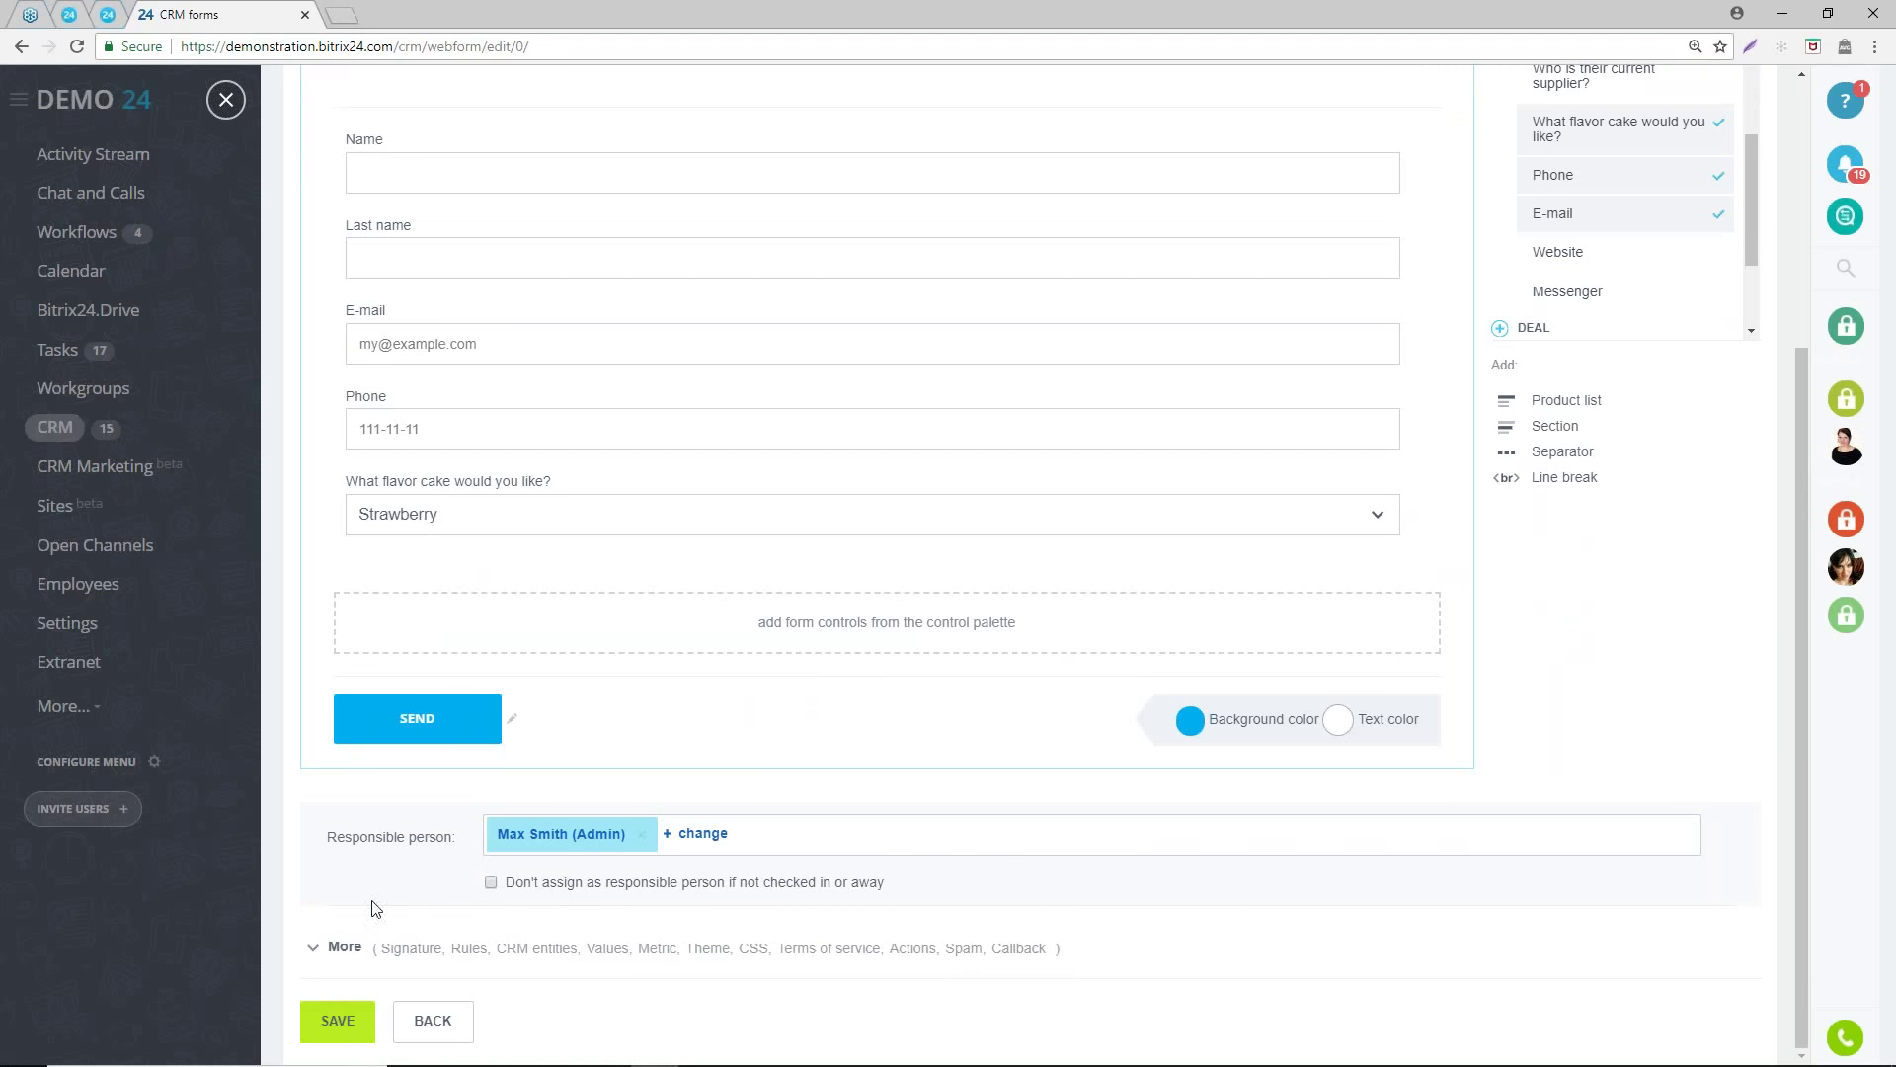
left_click(337, 948)
scroll(403, 895, "down", 3)
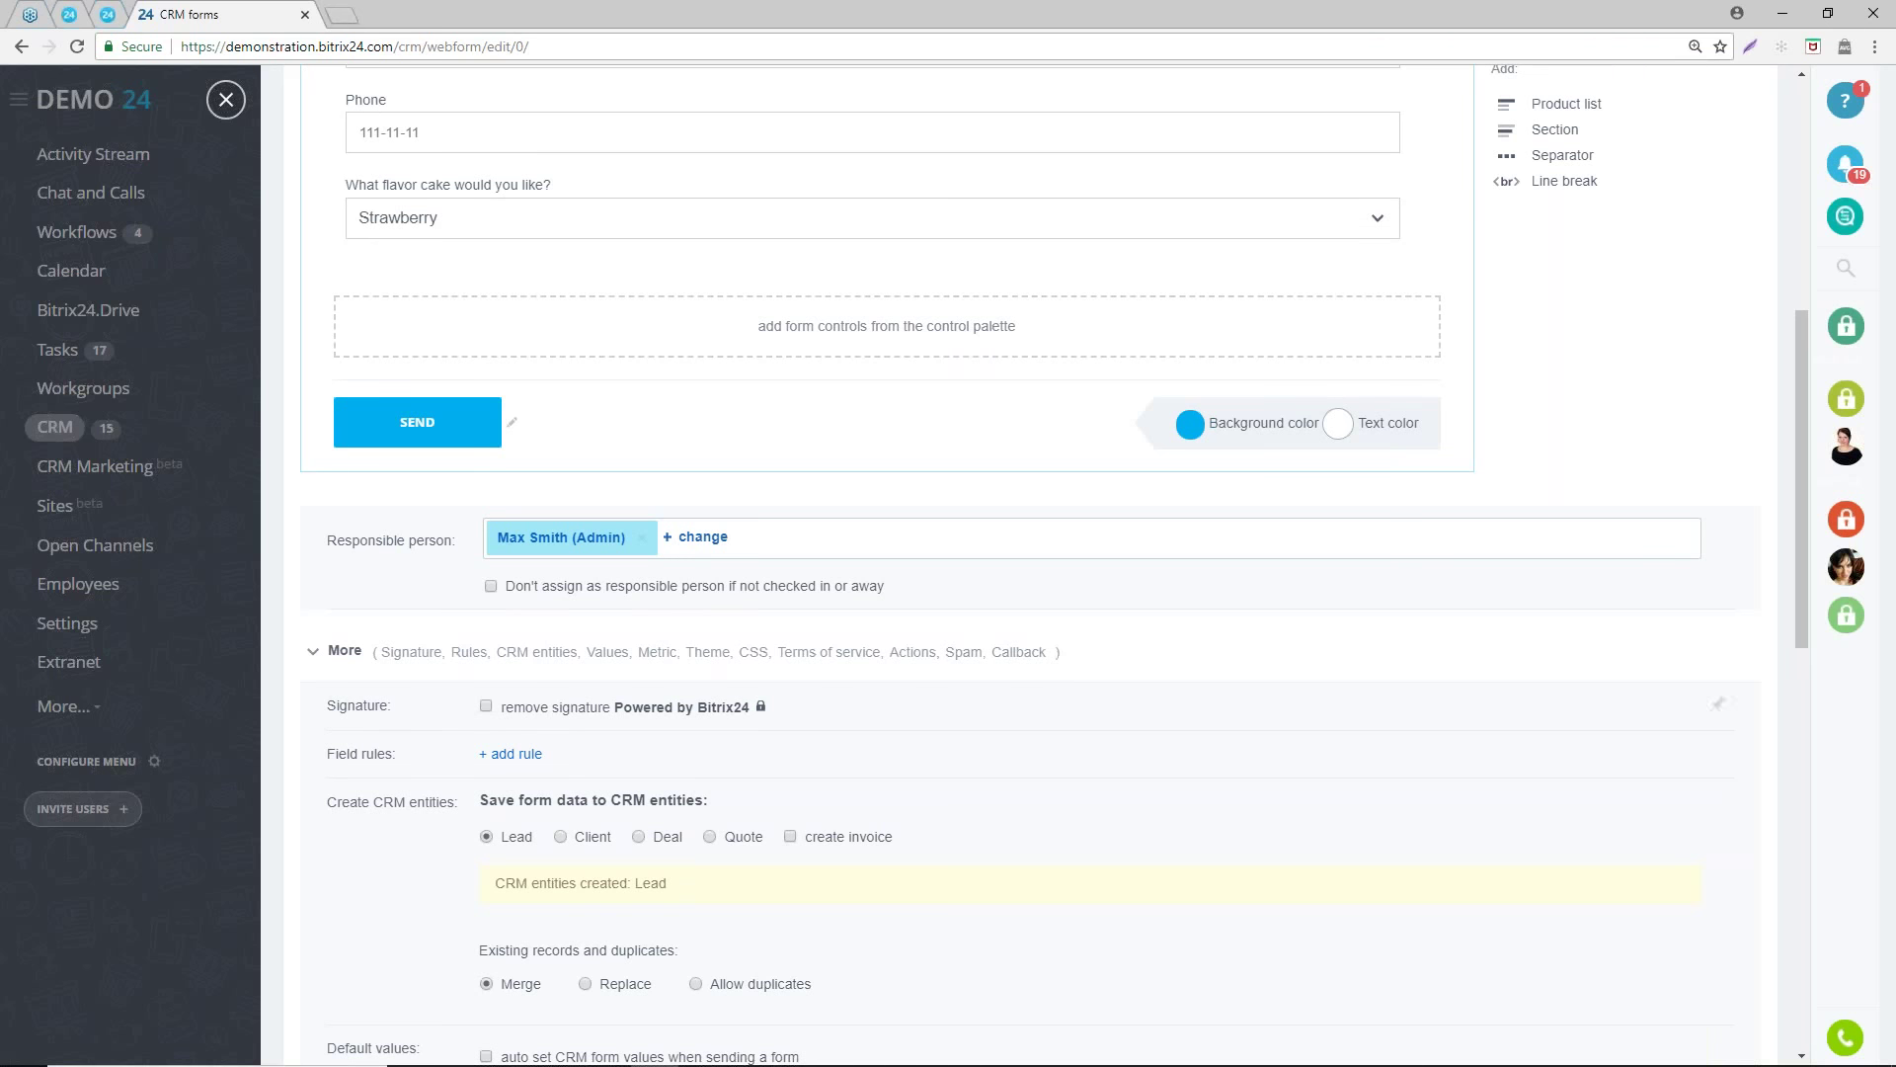
- Try Client, Deal and Quote as the CRM entity for saving form data, and reselect Lead
scroll(538, 731, "down", 1)
left_click_drag(479, 702, 646, 701)
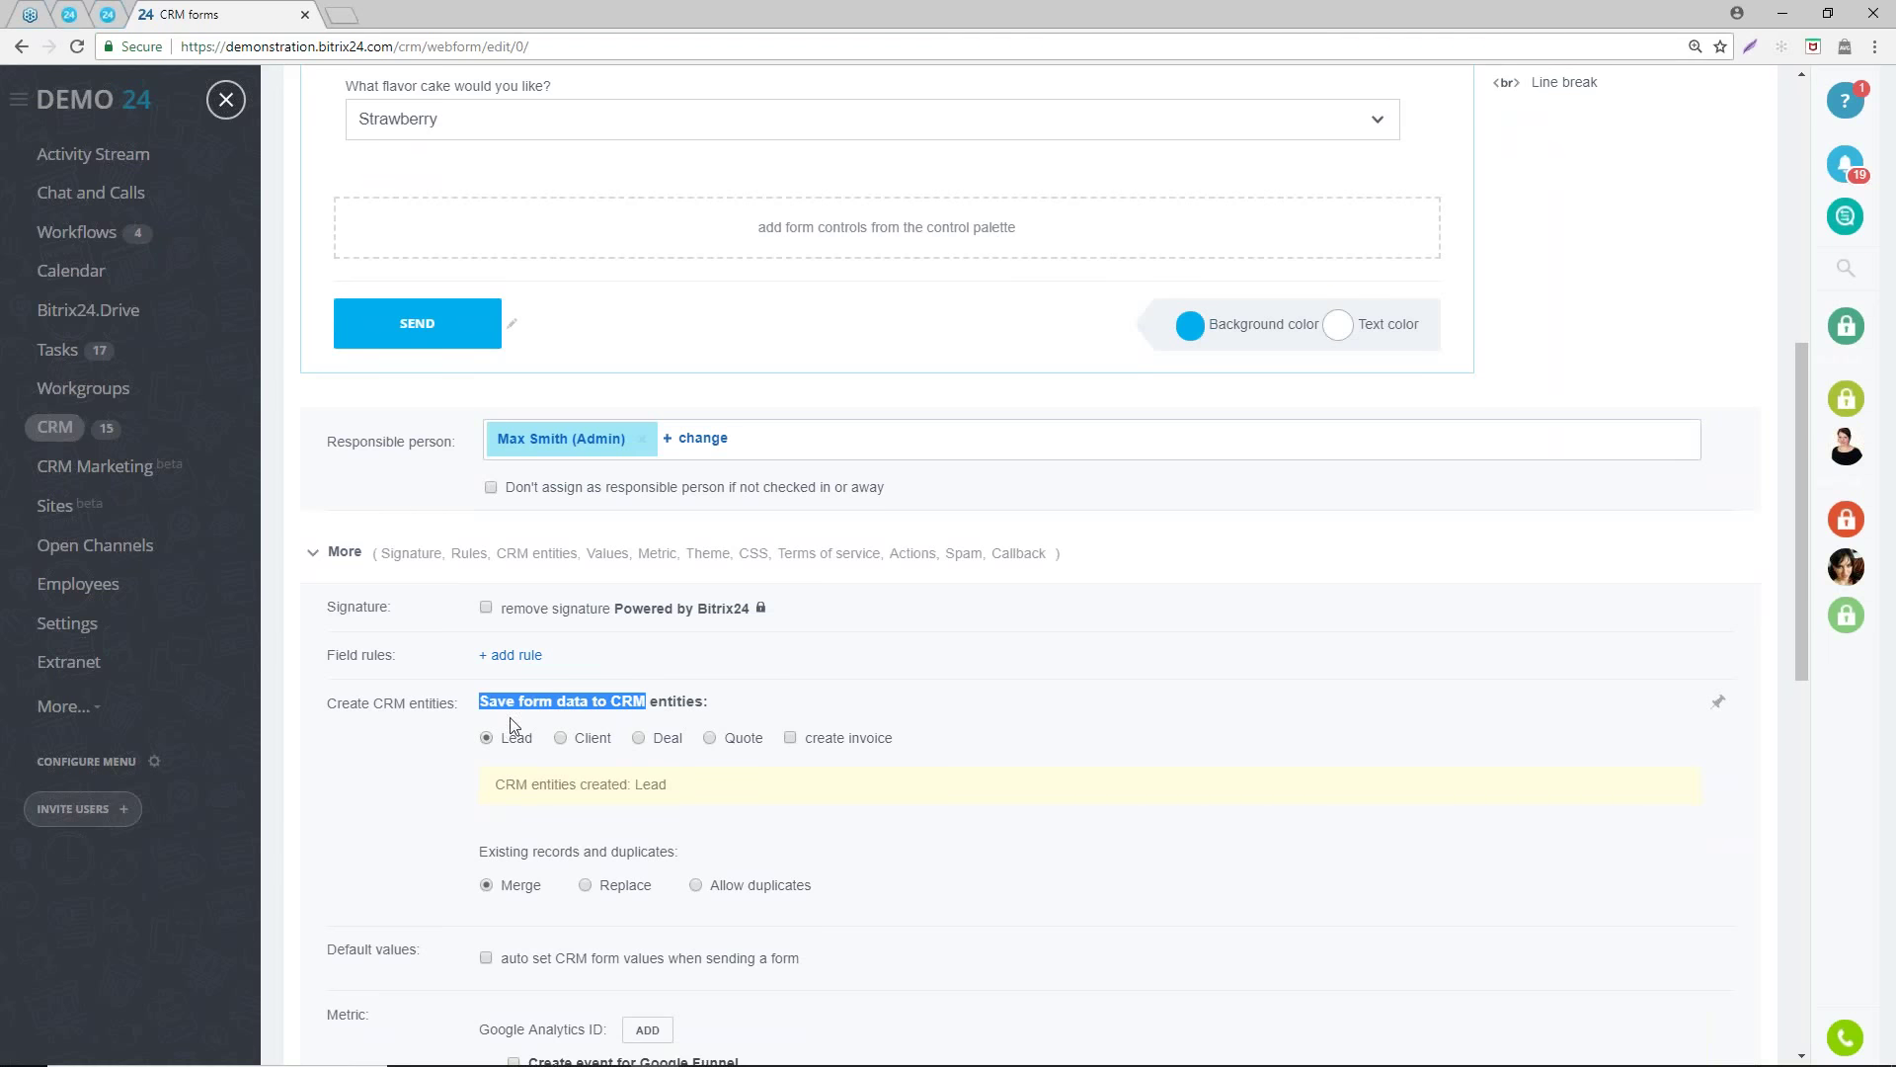
left_click(601, 742)
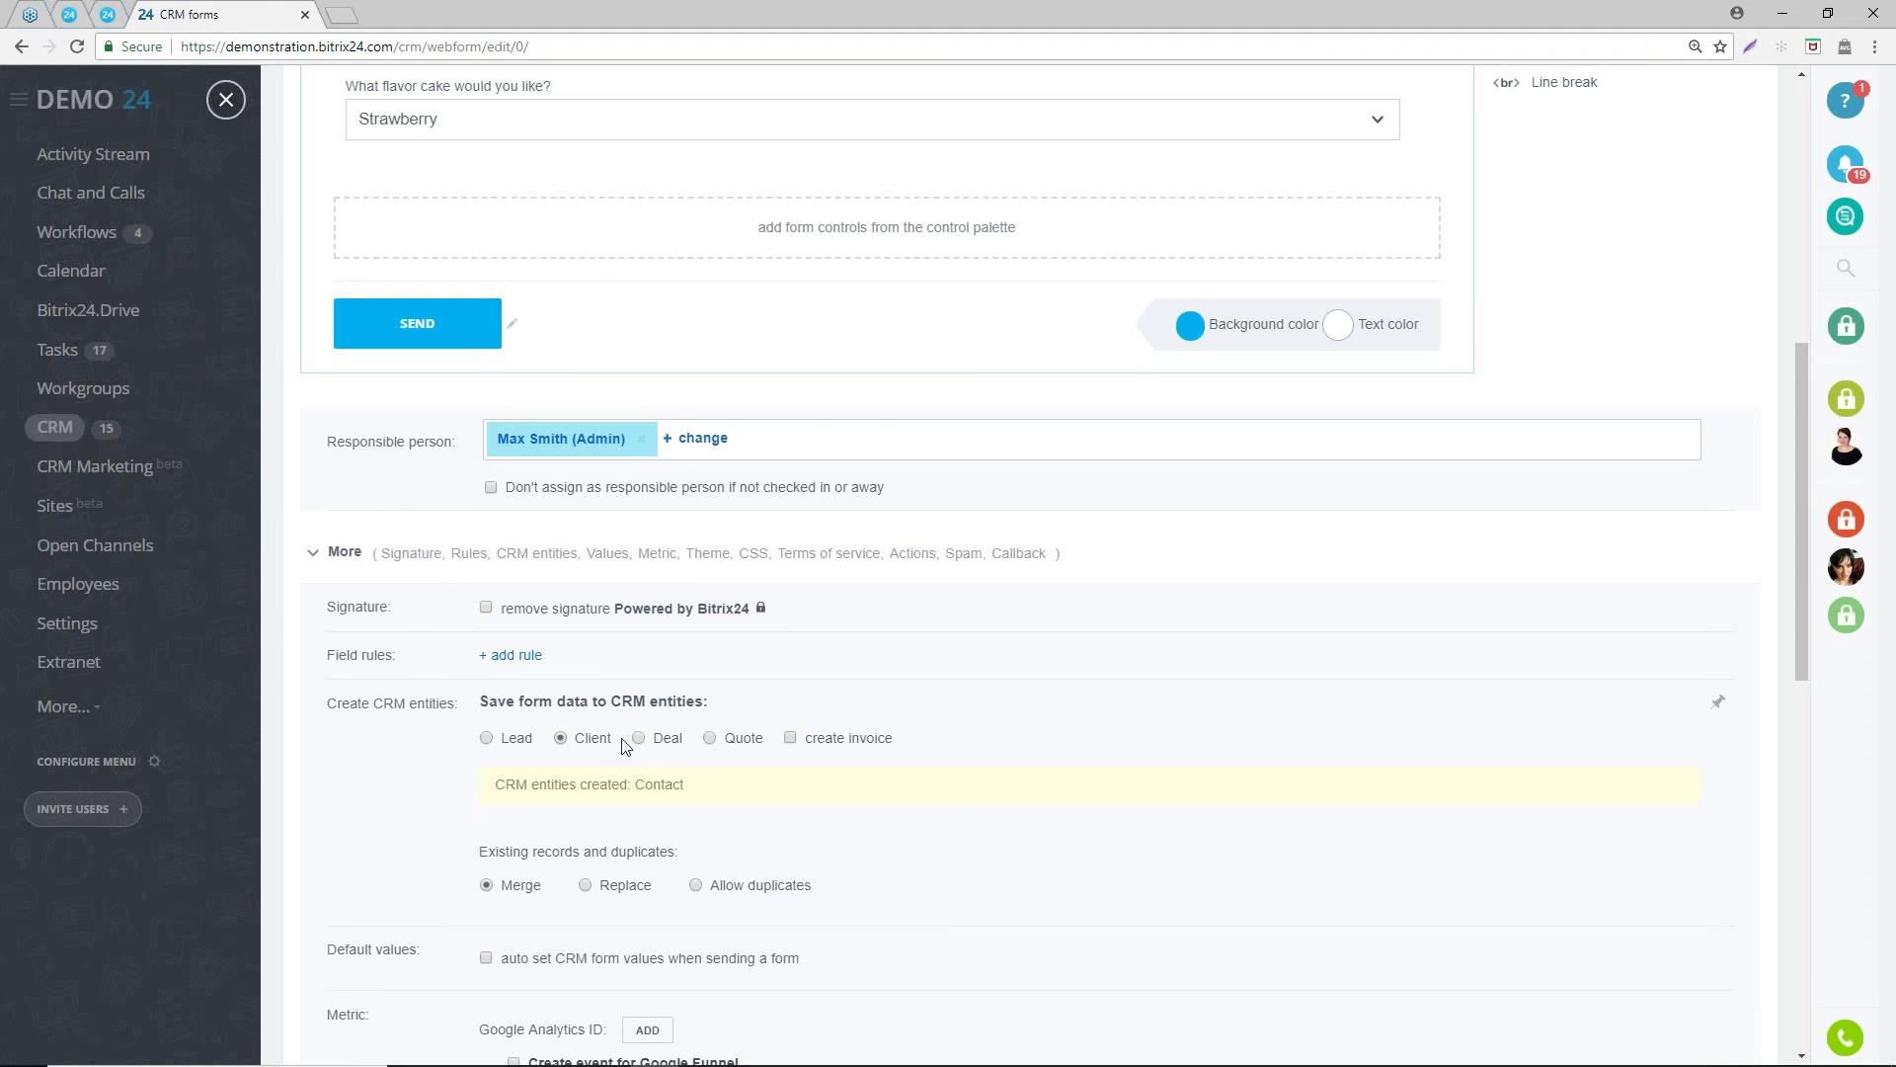
left_click(667, 741)
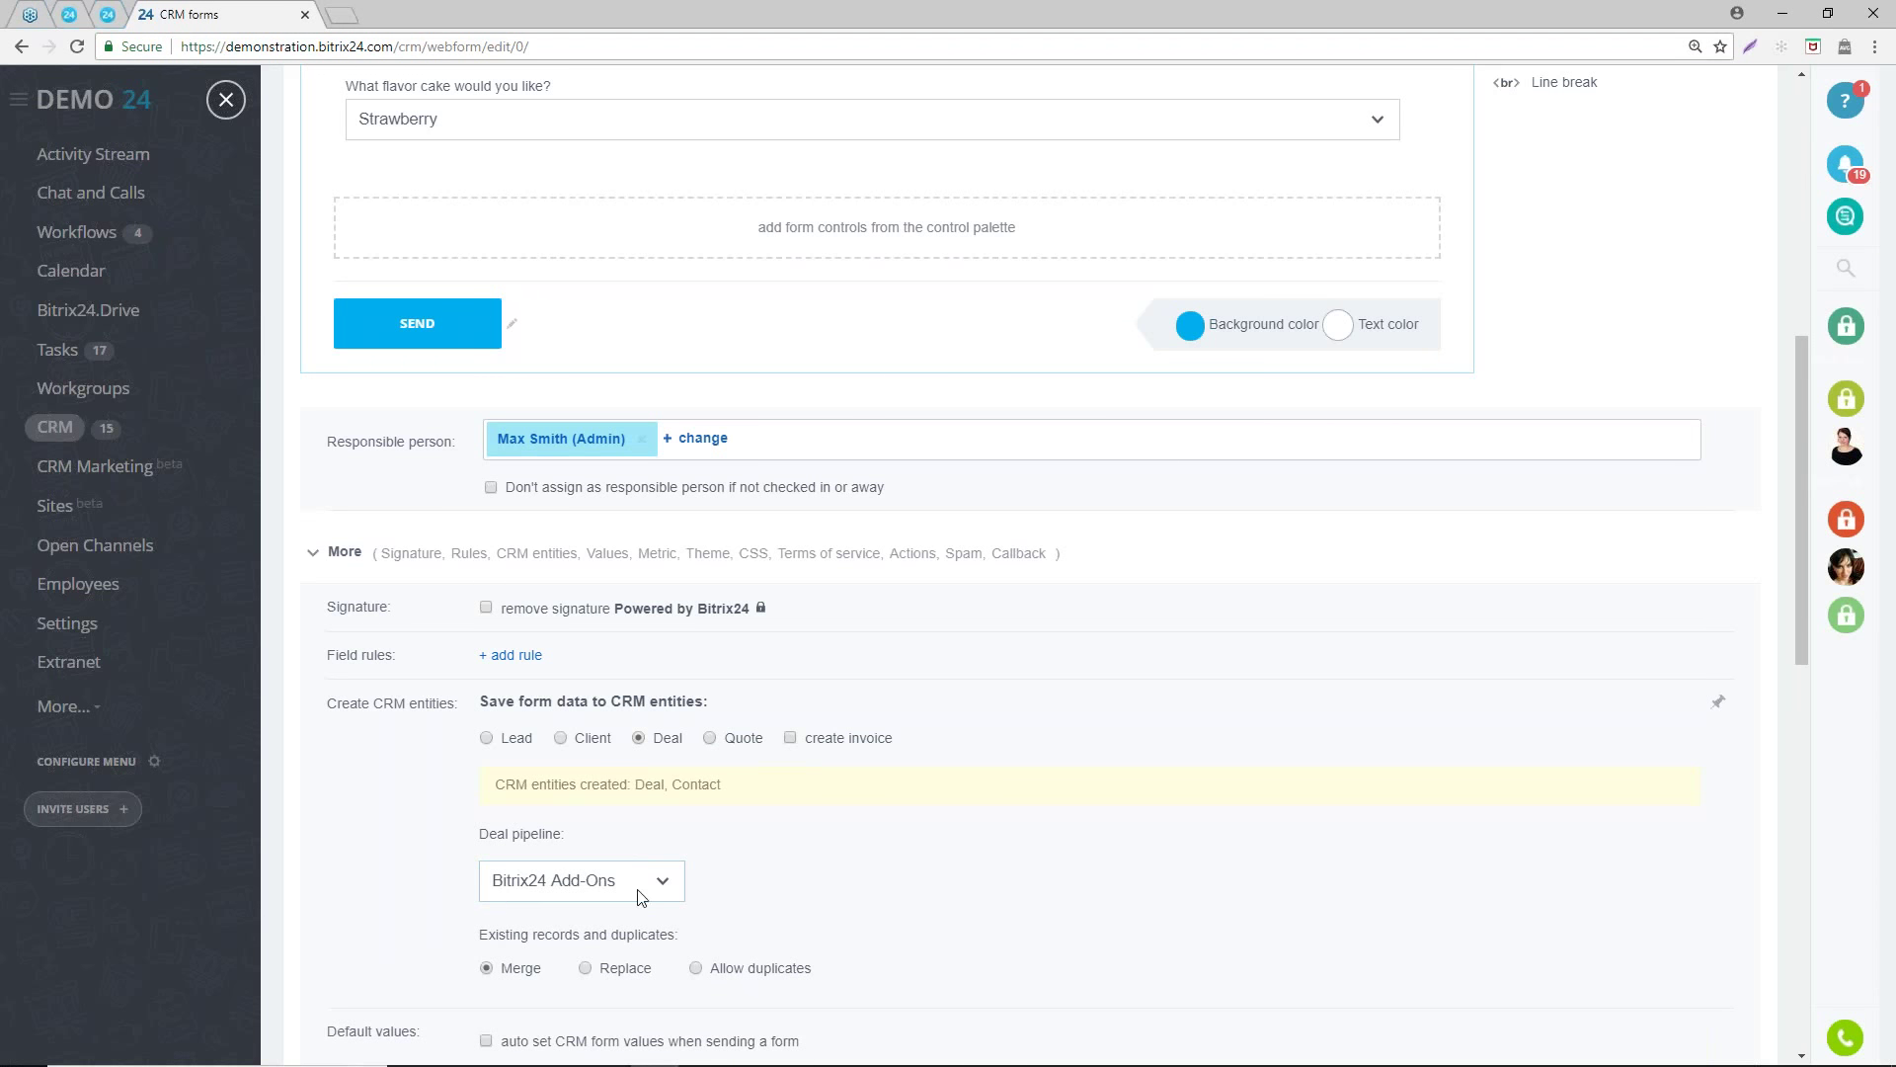
left_click(732, 742)
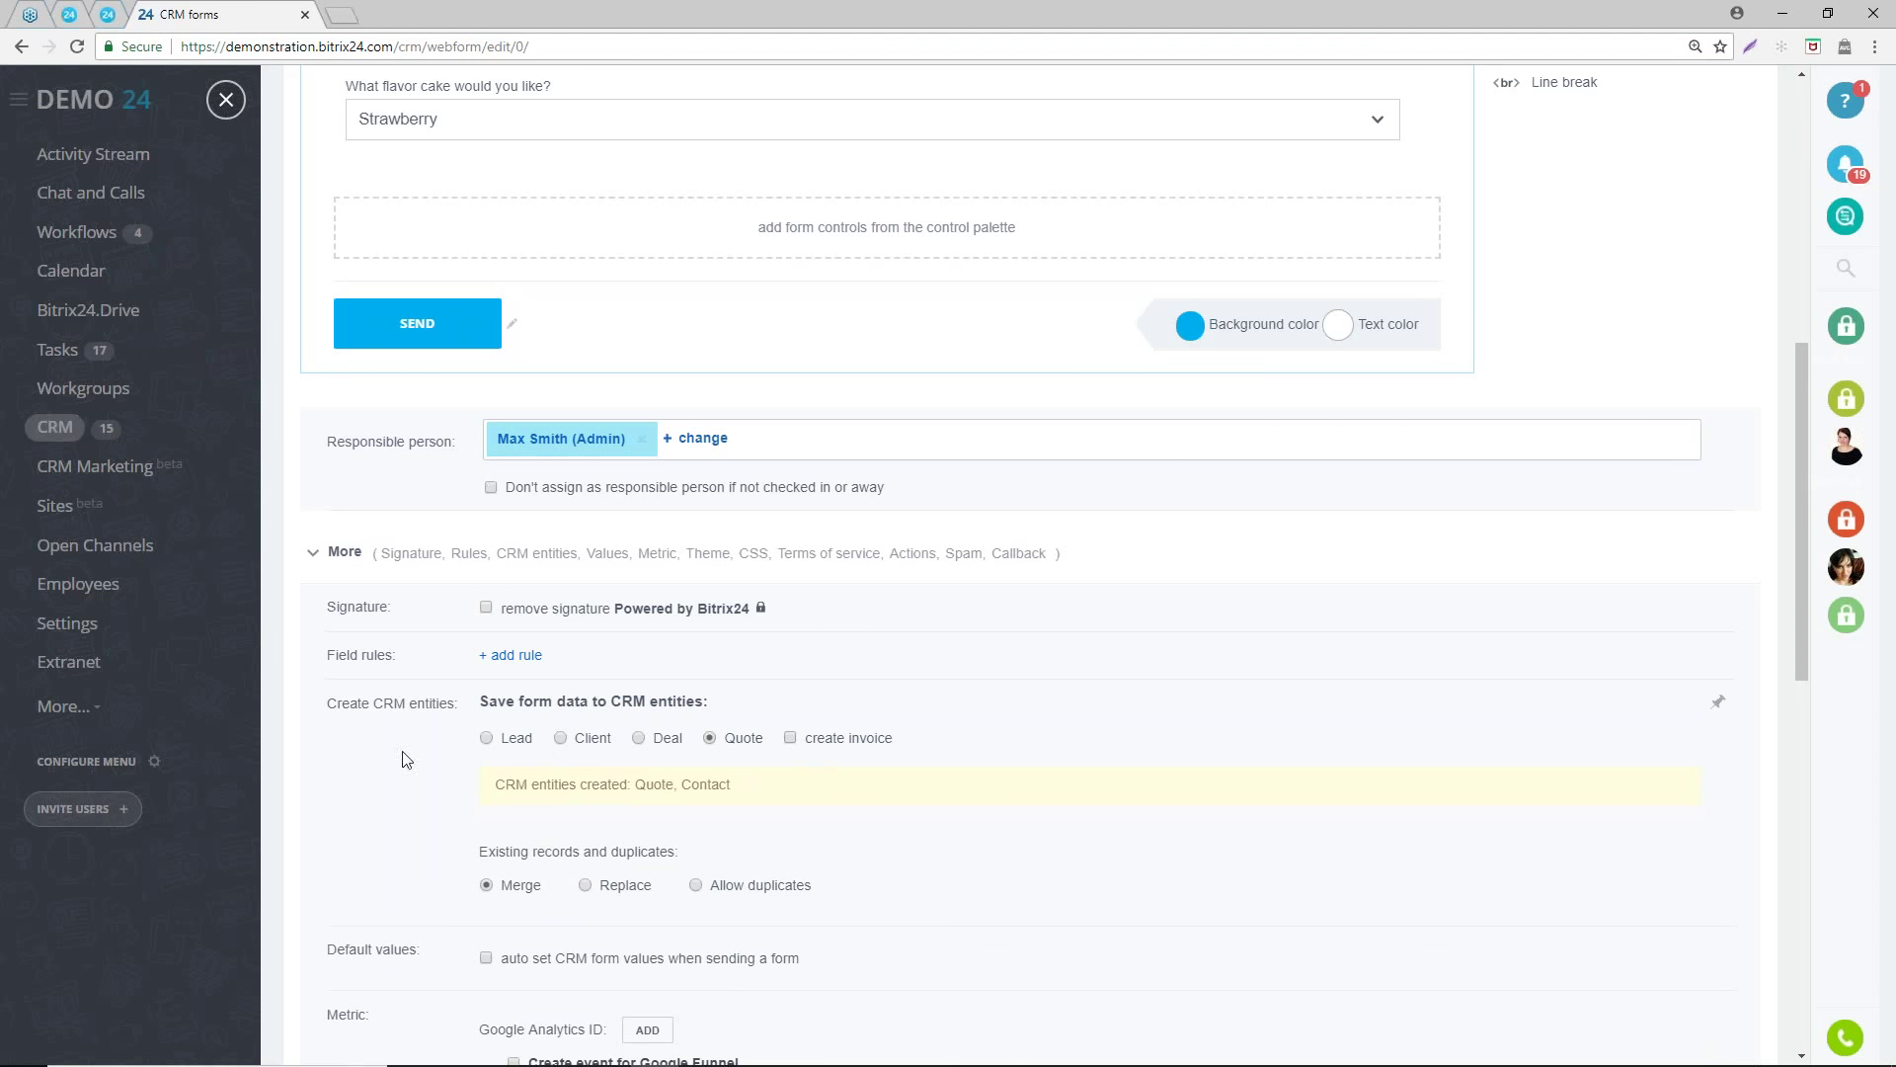
left_click(518, 741)
- Review the form's remaining settings, from default values and metrics through the form theme to post-submit actions, spam protection and callback
scroll(775, 533, "down", 4)
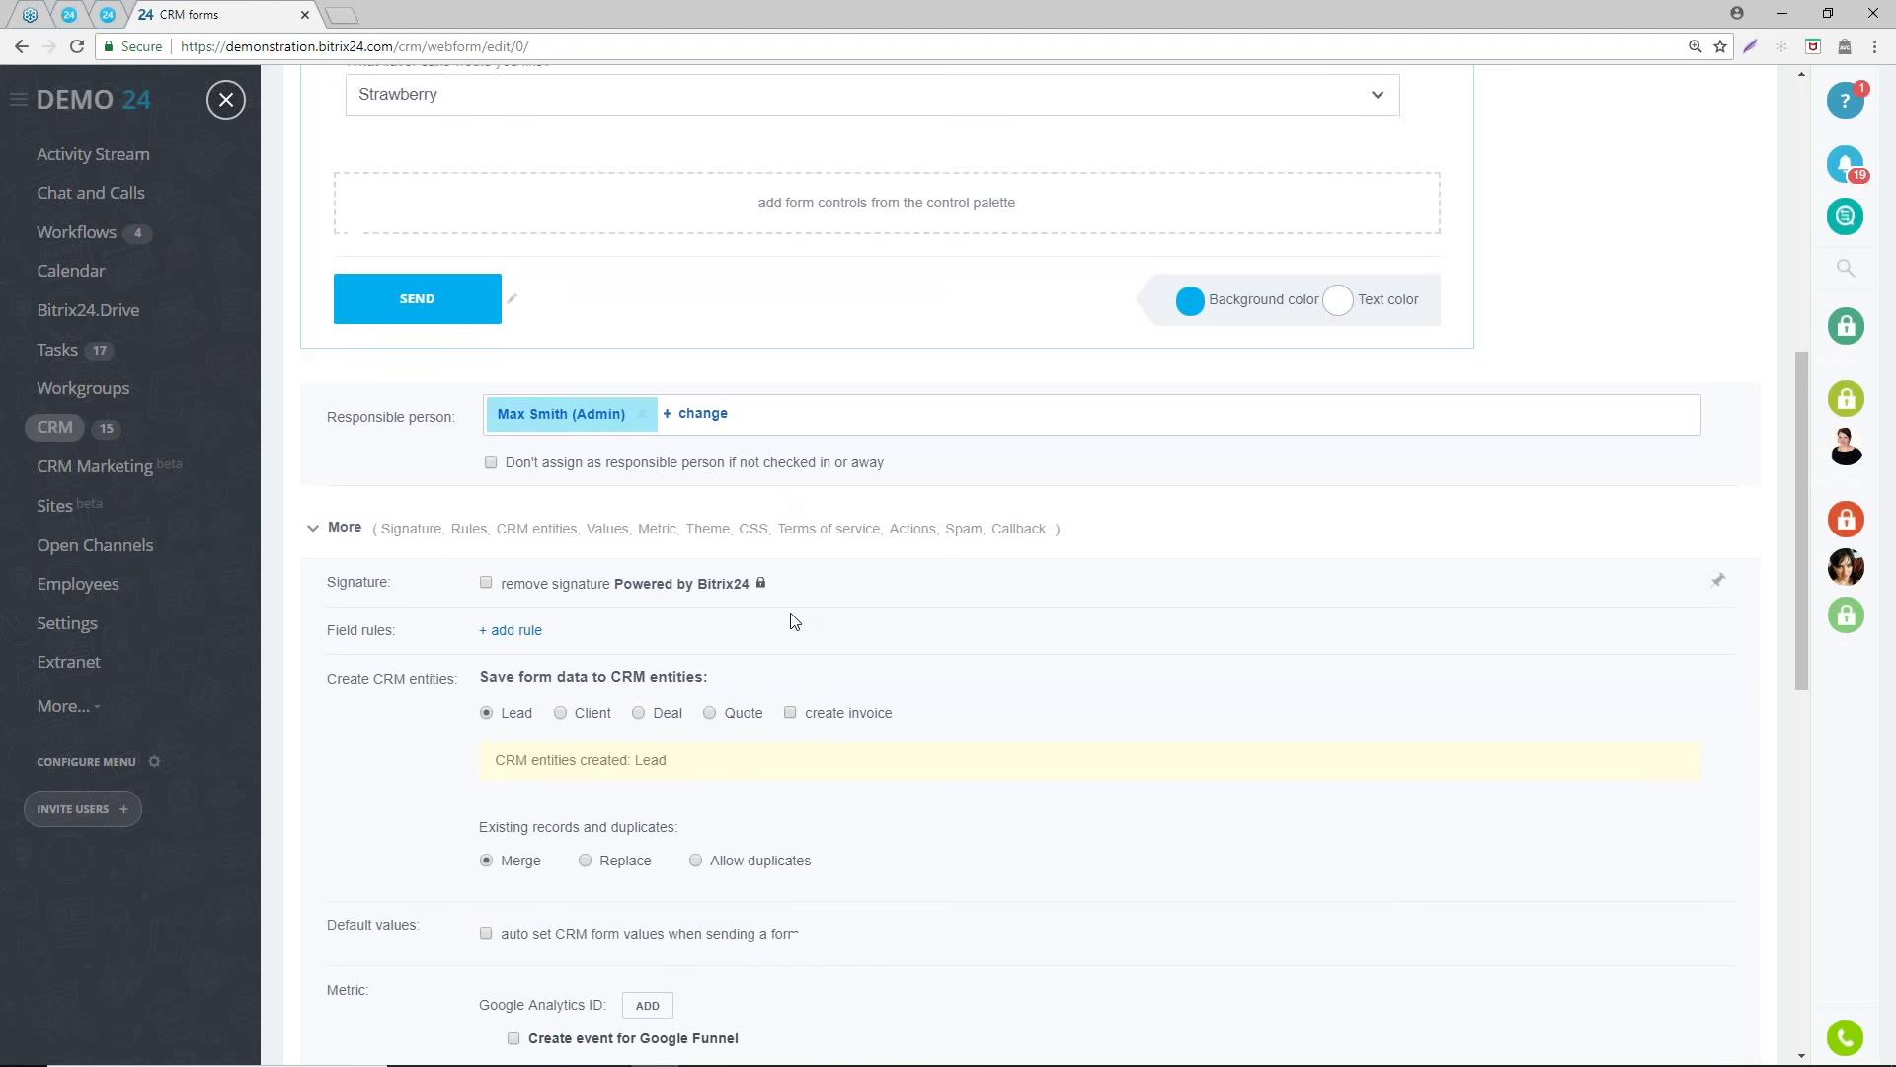
scroll(662, 512, "down", 4)
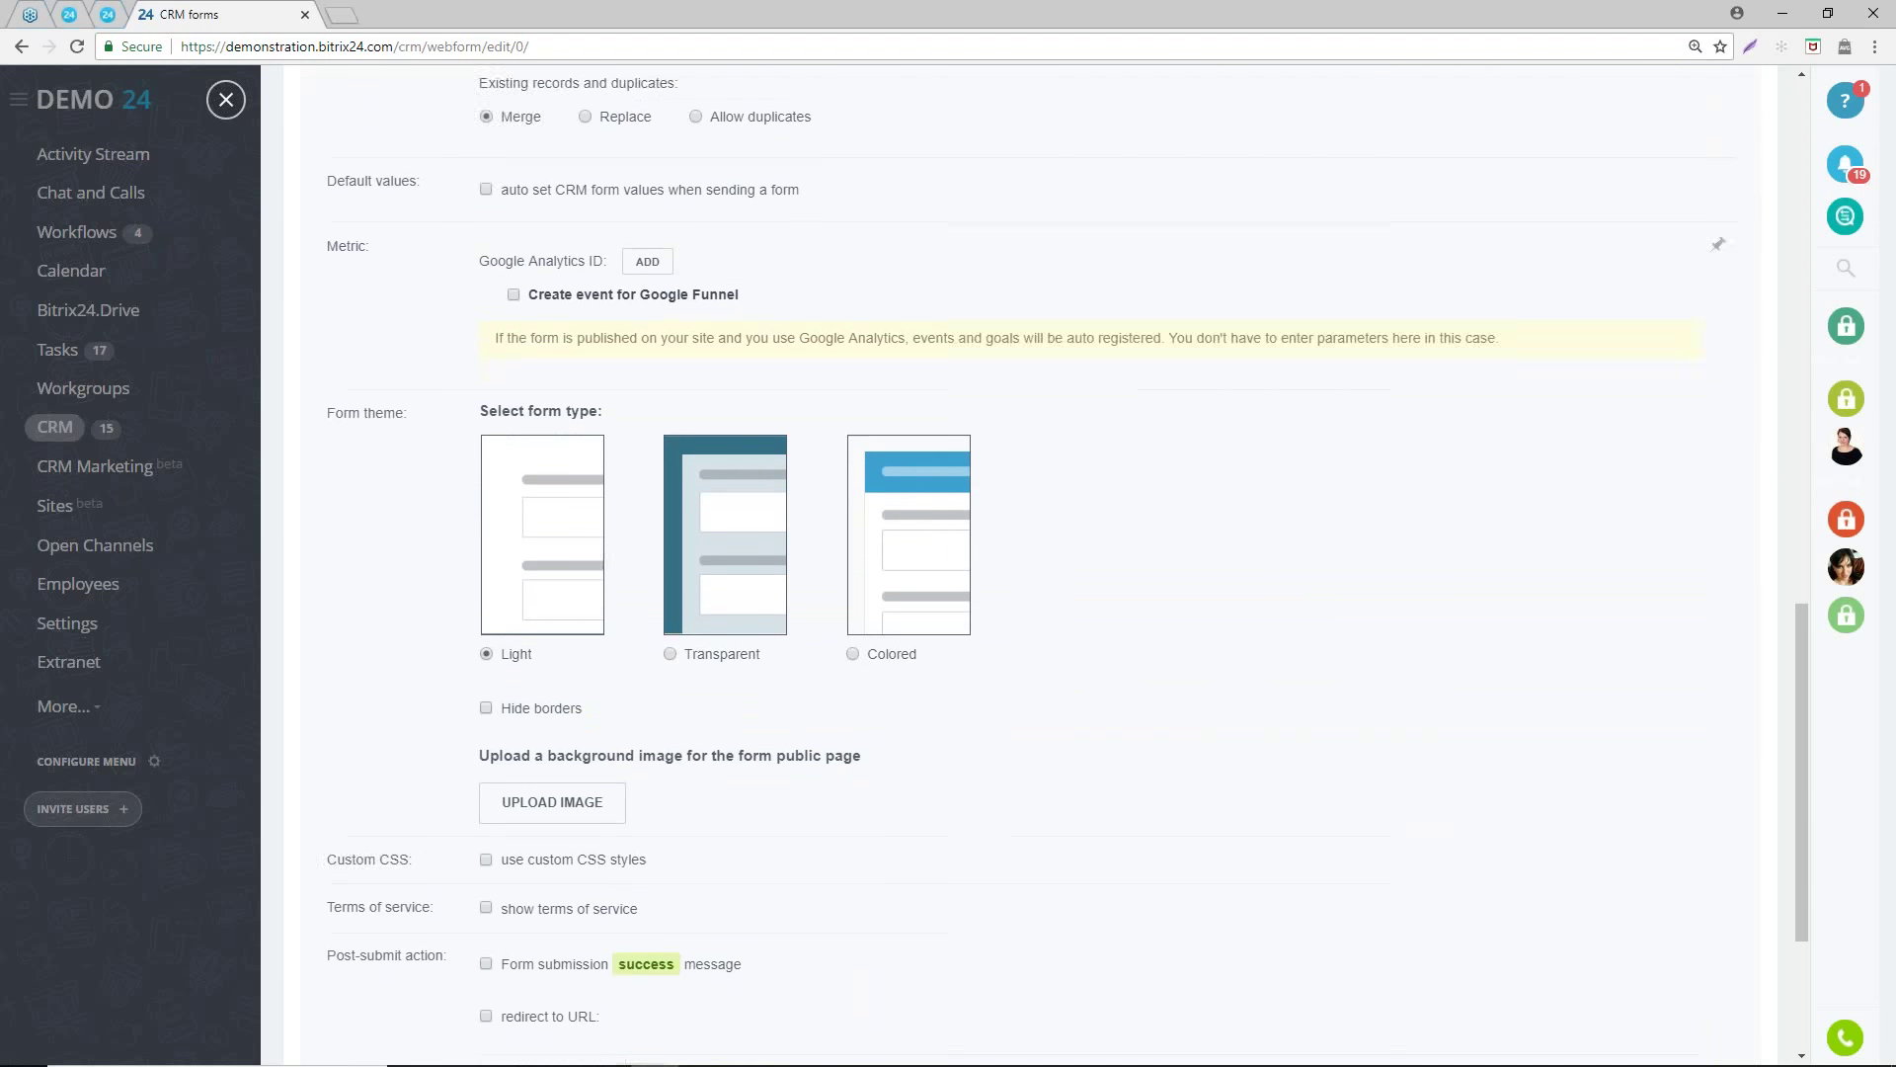
scroll(551, 600, "down", 2)
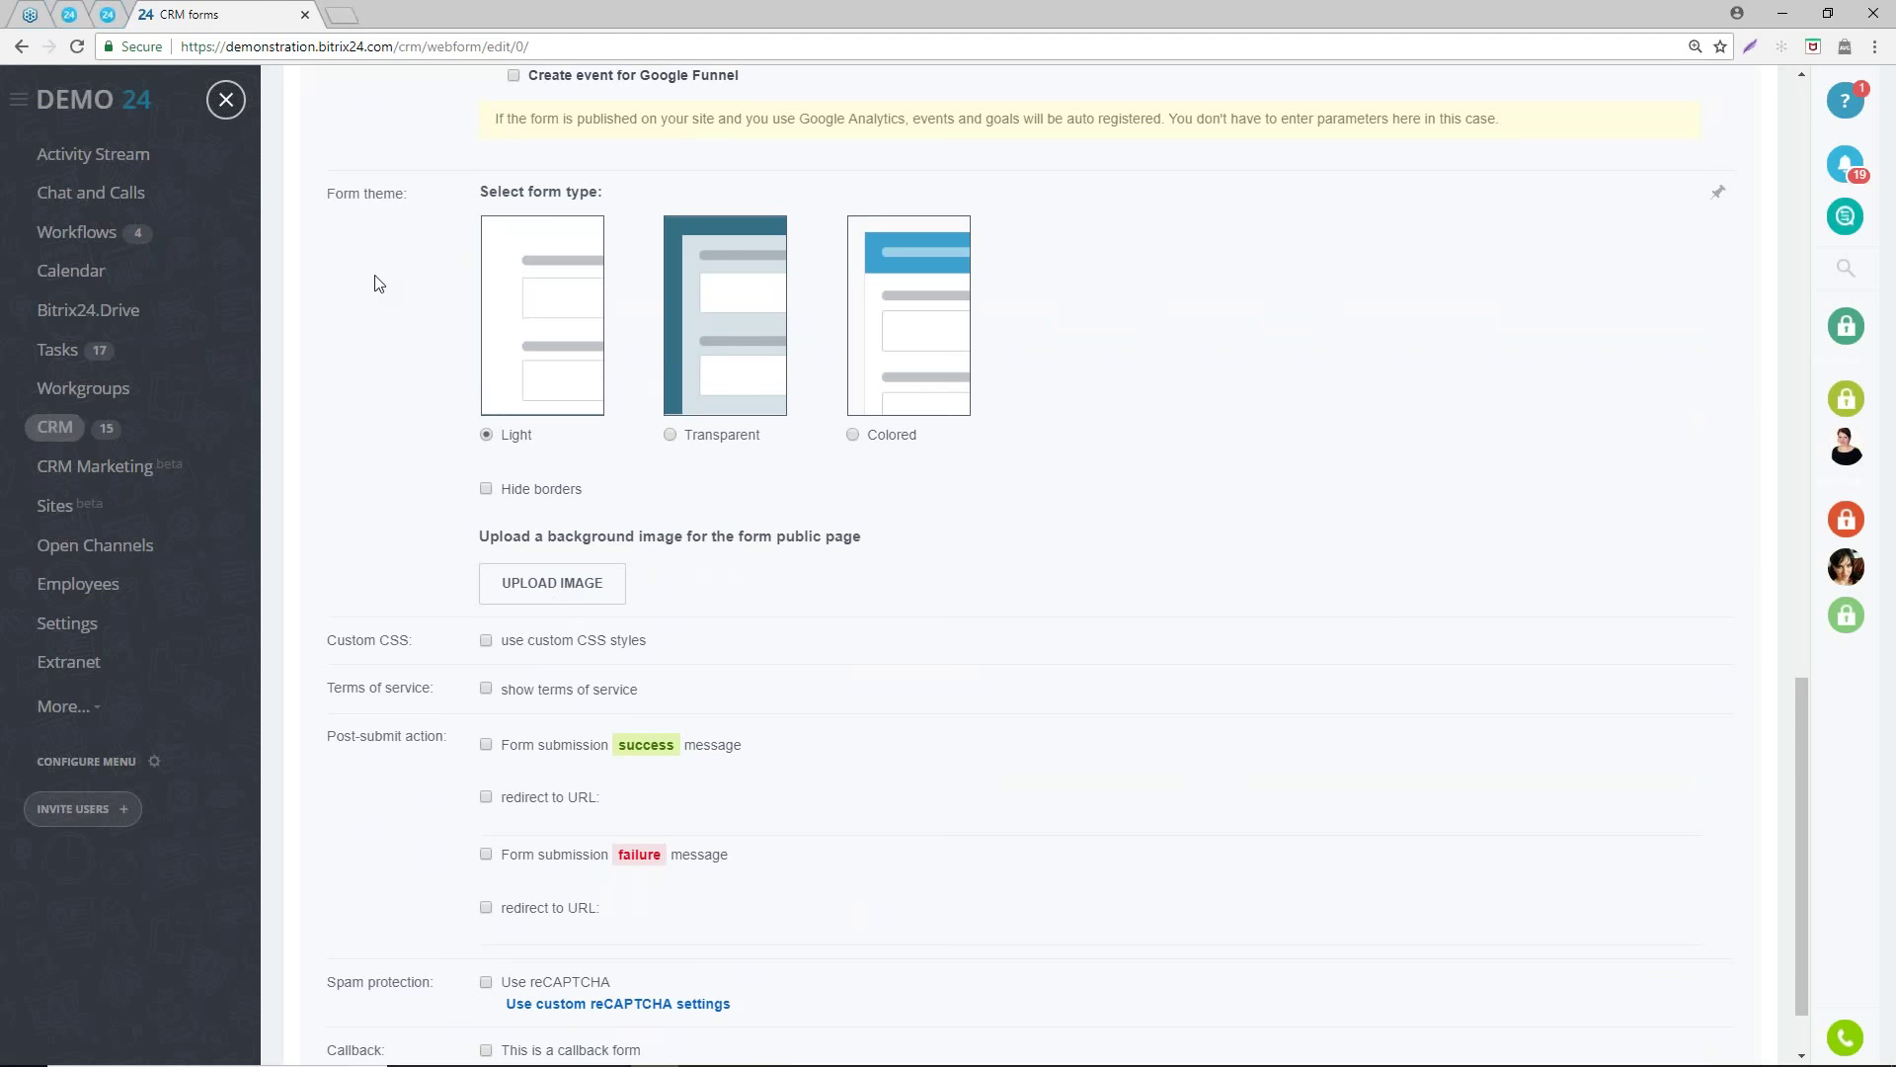
left_click(233, 109)
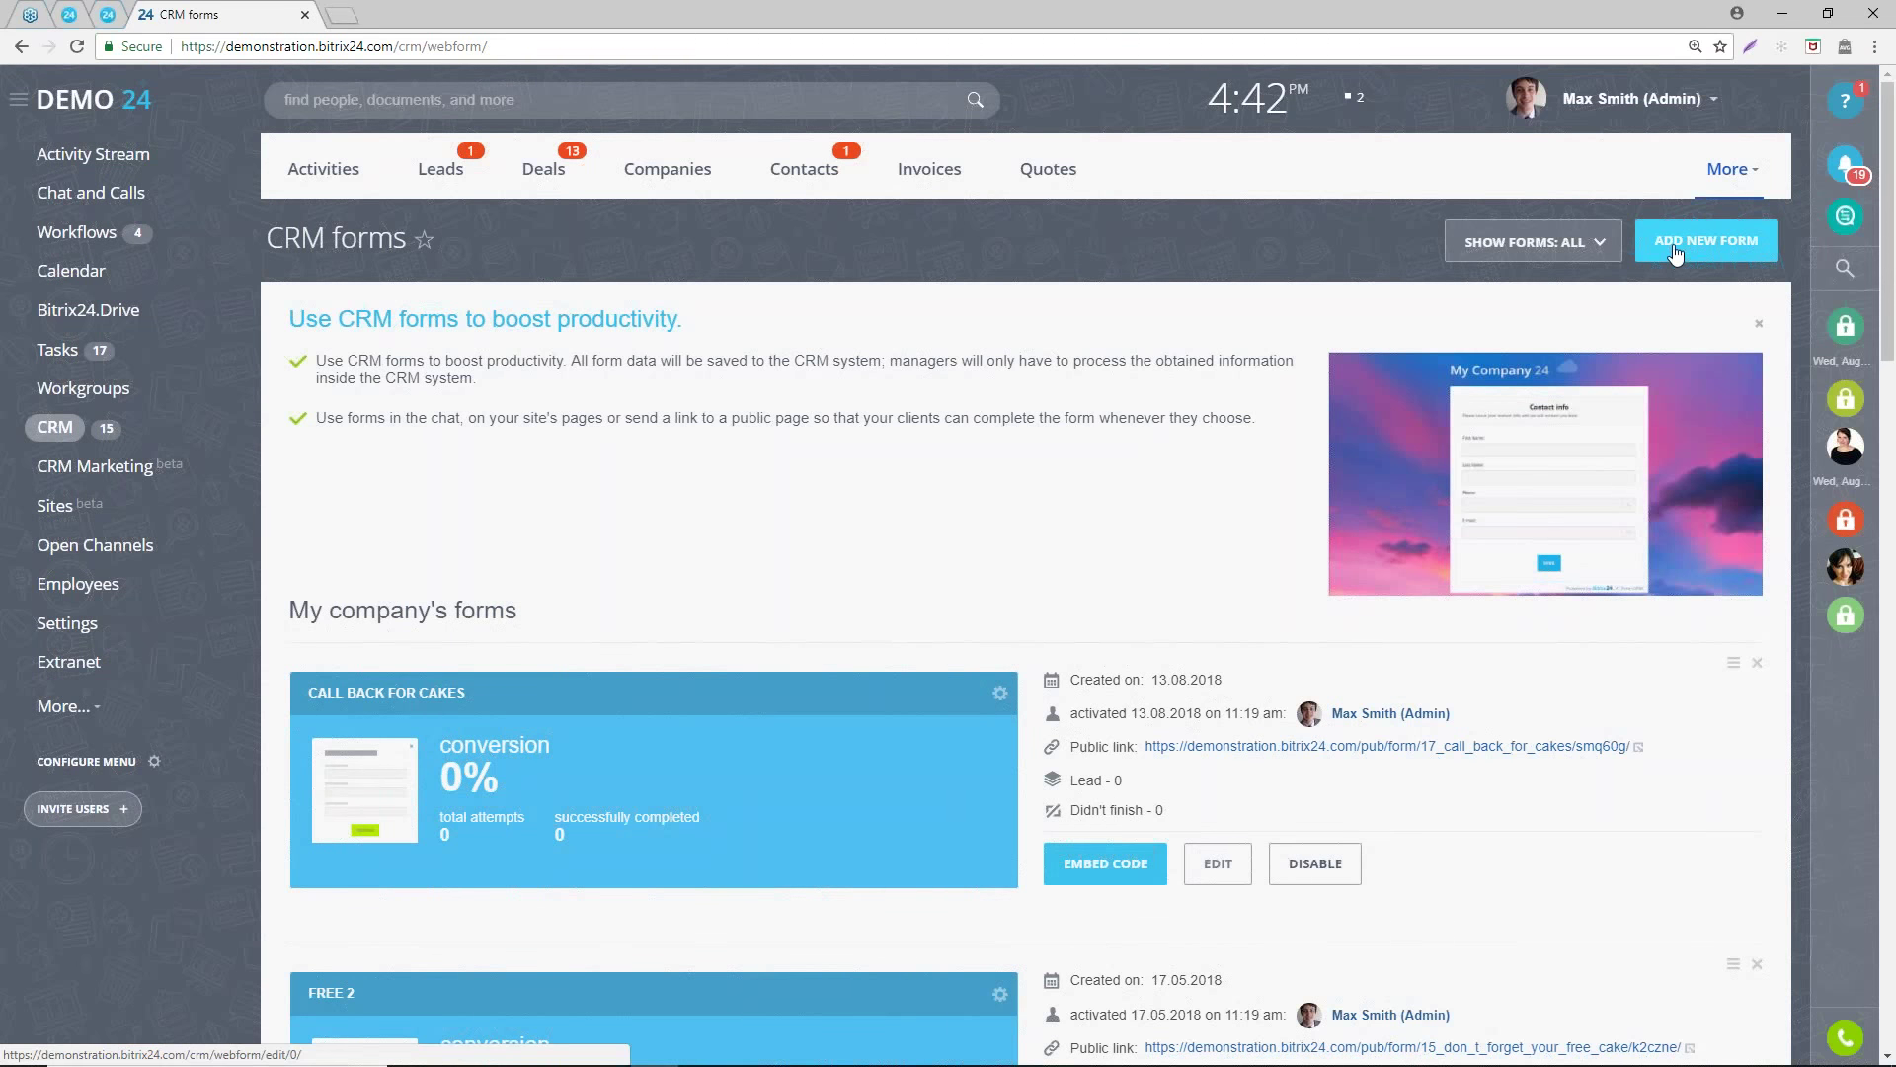
left_click(1676, 254)
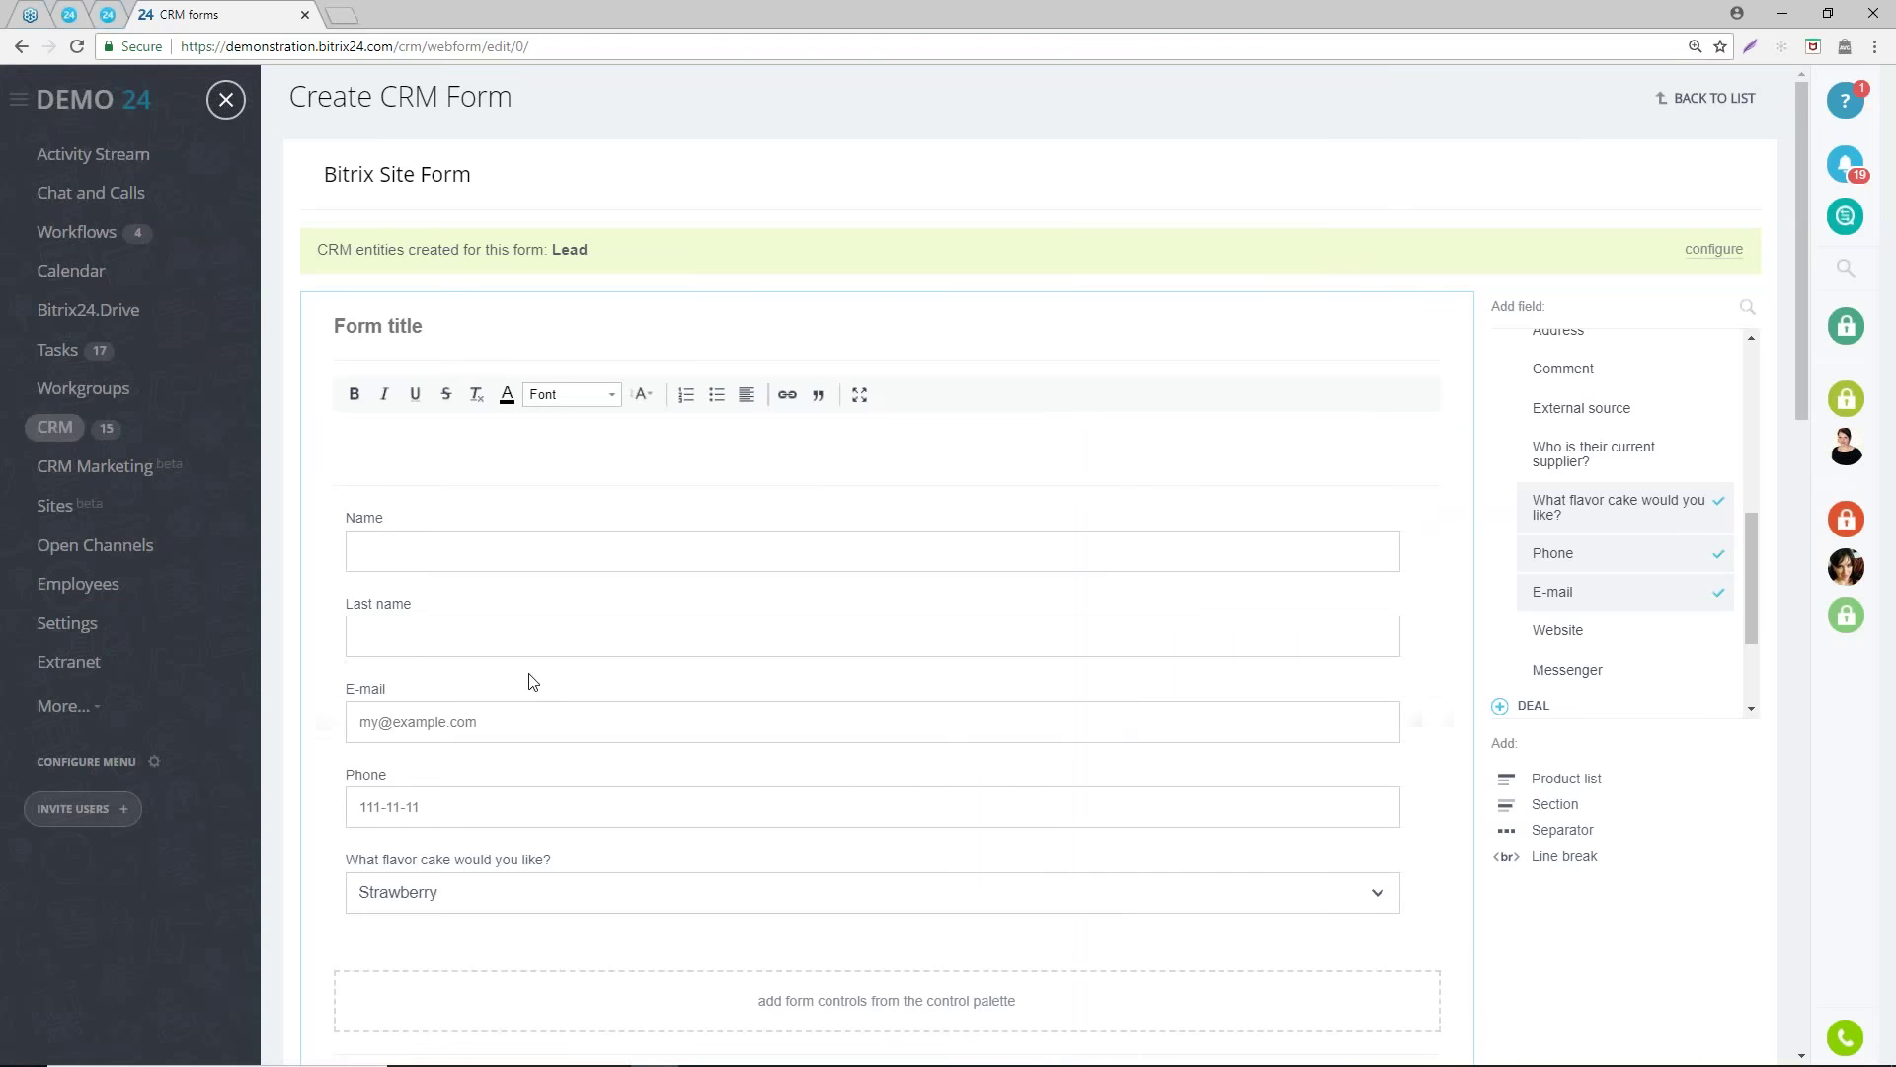
scroll(529, 677, "down", 4)
scroll(534, 686, "down", 5)
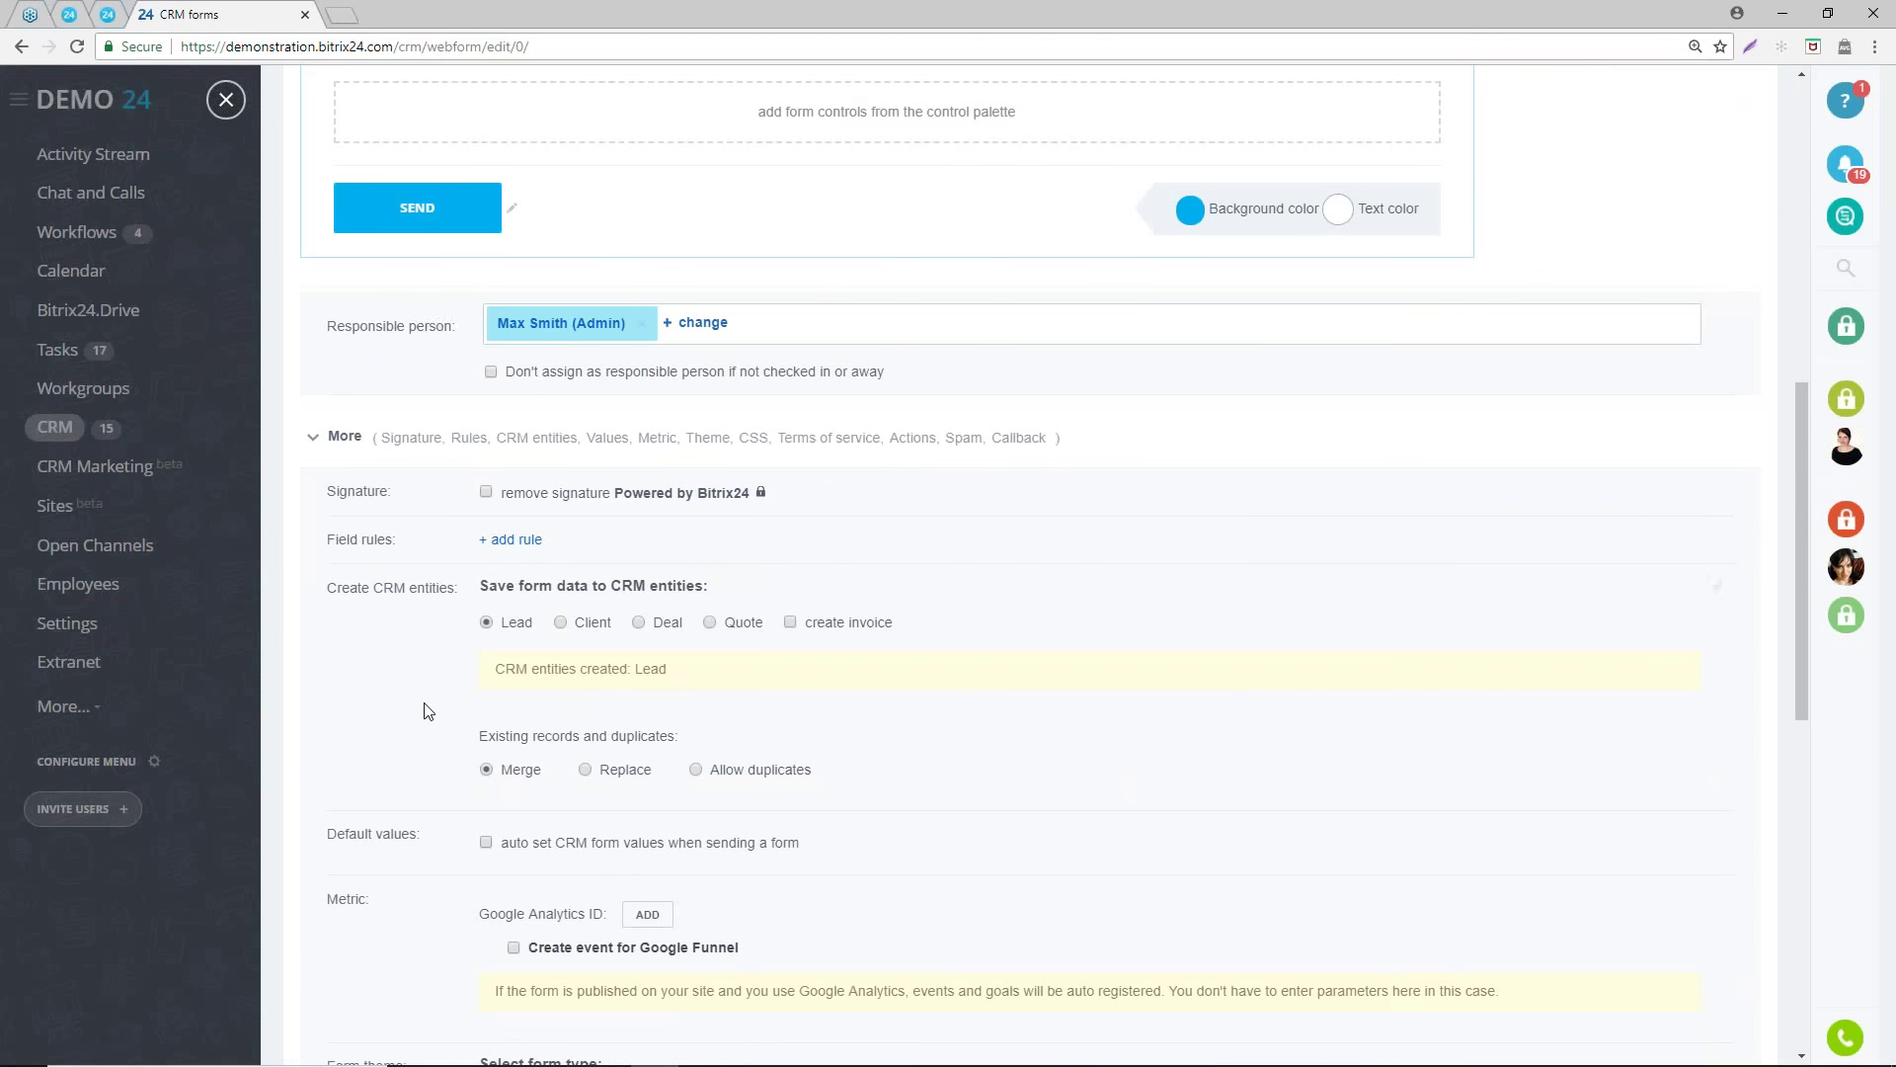
scroll(428, 711, "down", 6)
scroll(431, 713, "down", 4)
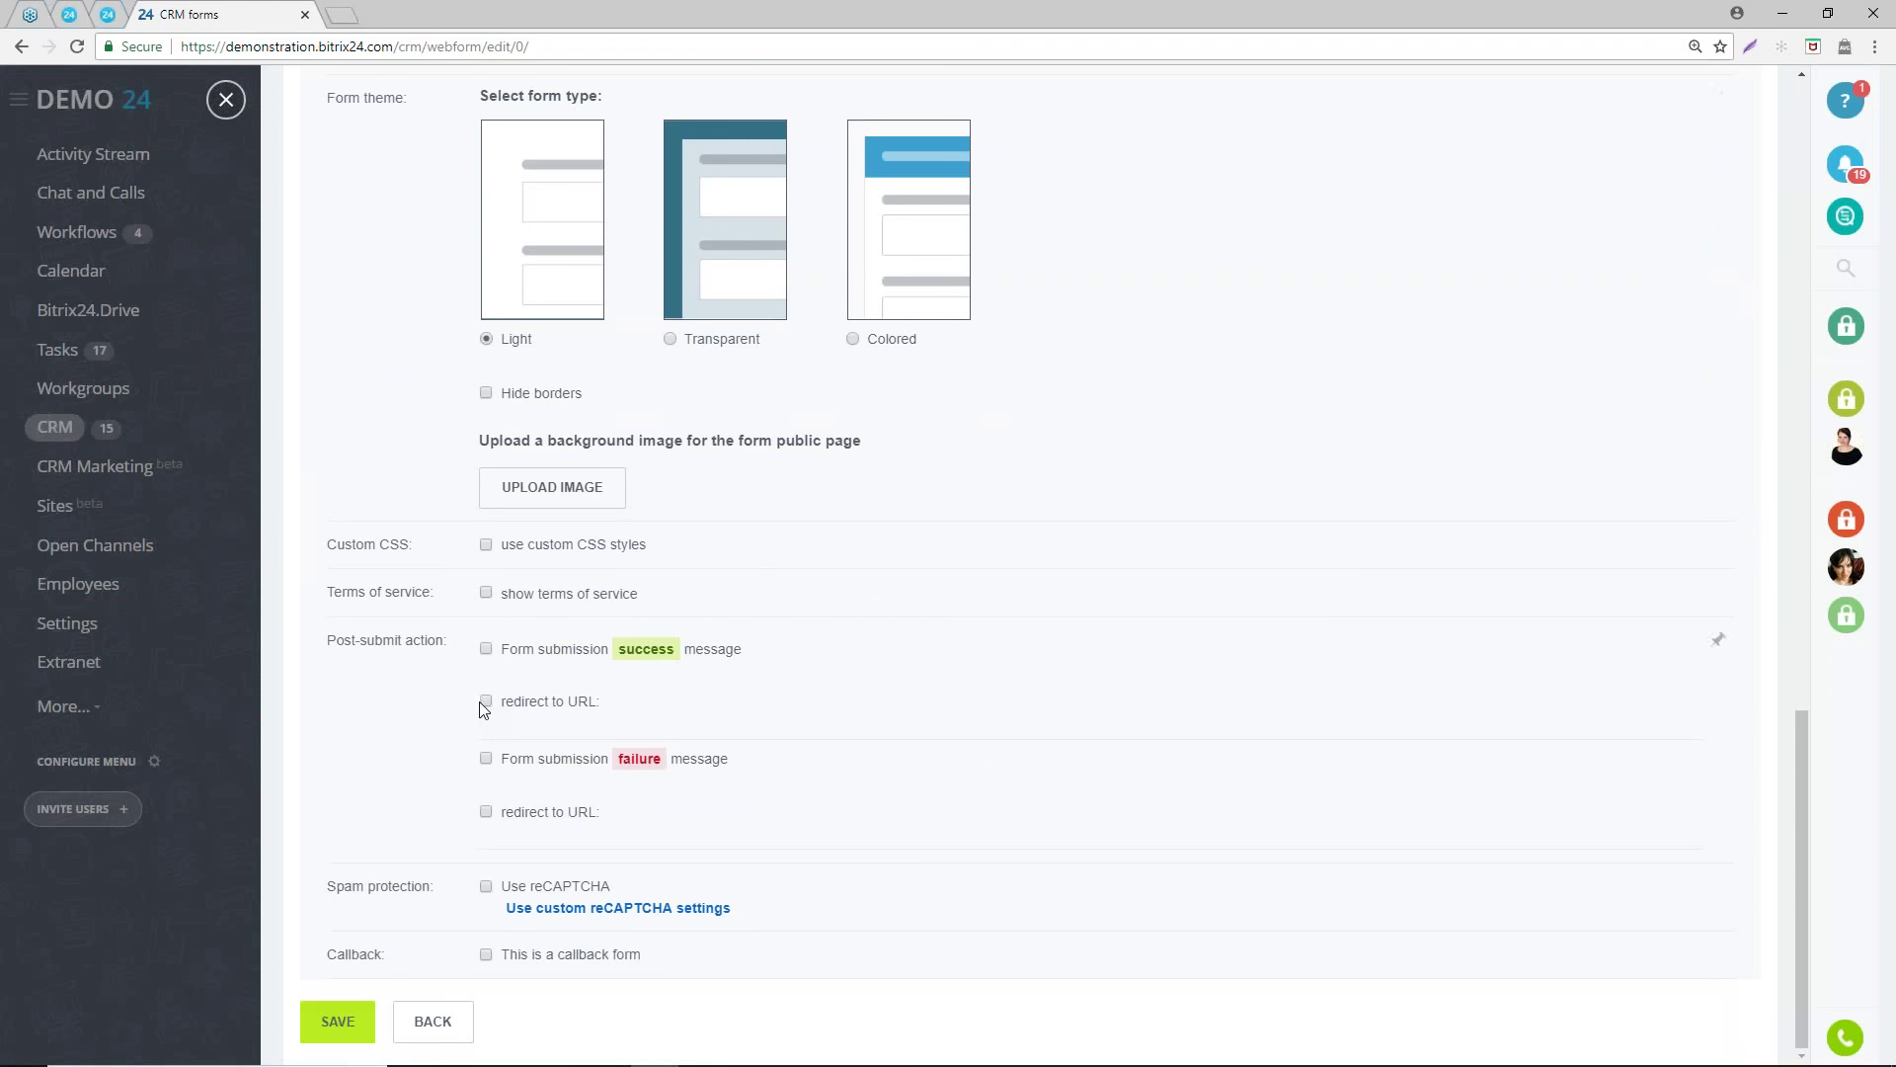
- Close the CRM form editor and open the CRM form, Callback website widget for editing
left_click_drag(327, 951, 385, 953)
left_click(231, 117)
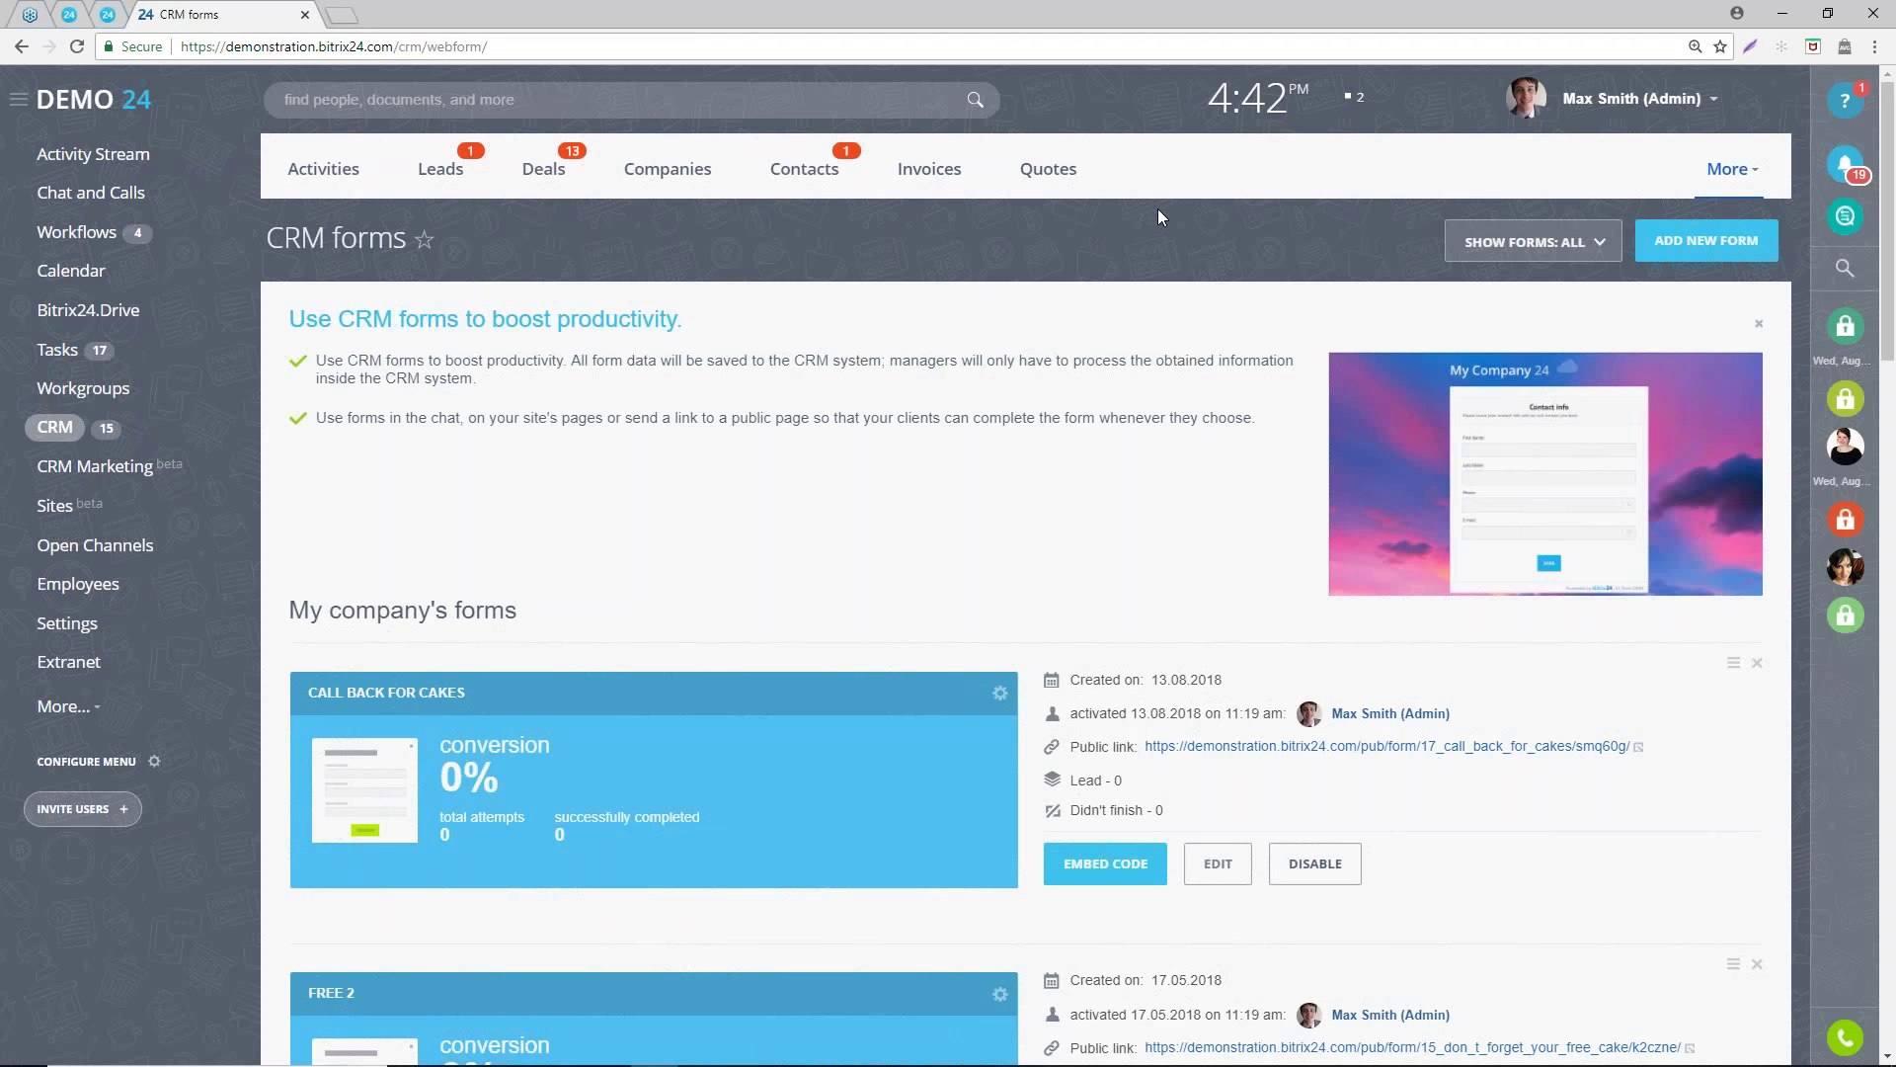
left_click(1729, 170)
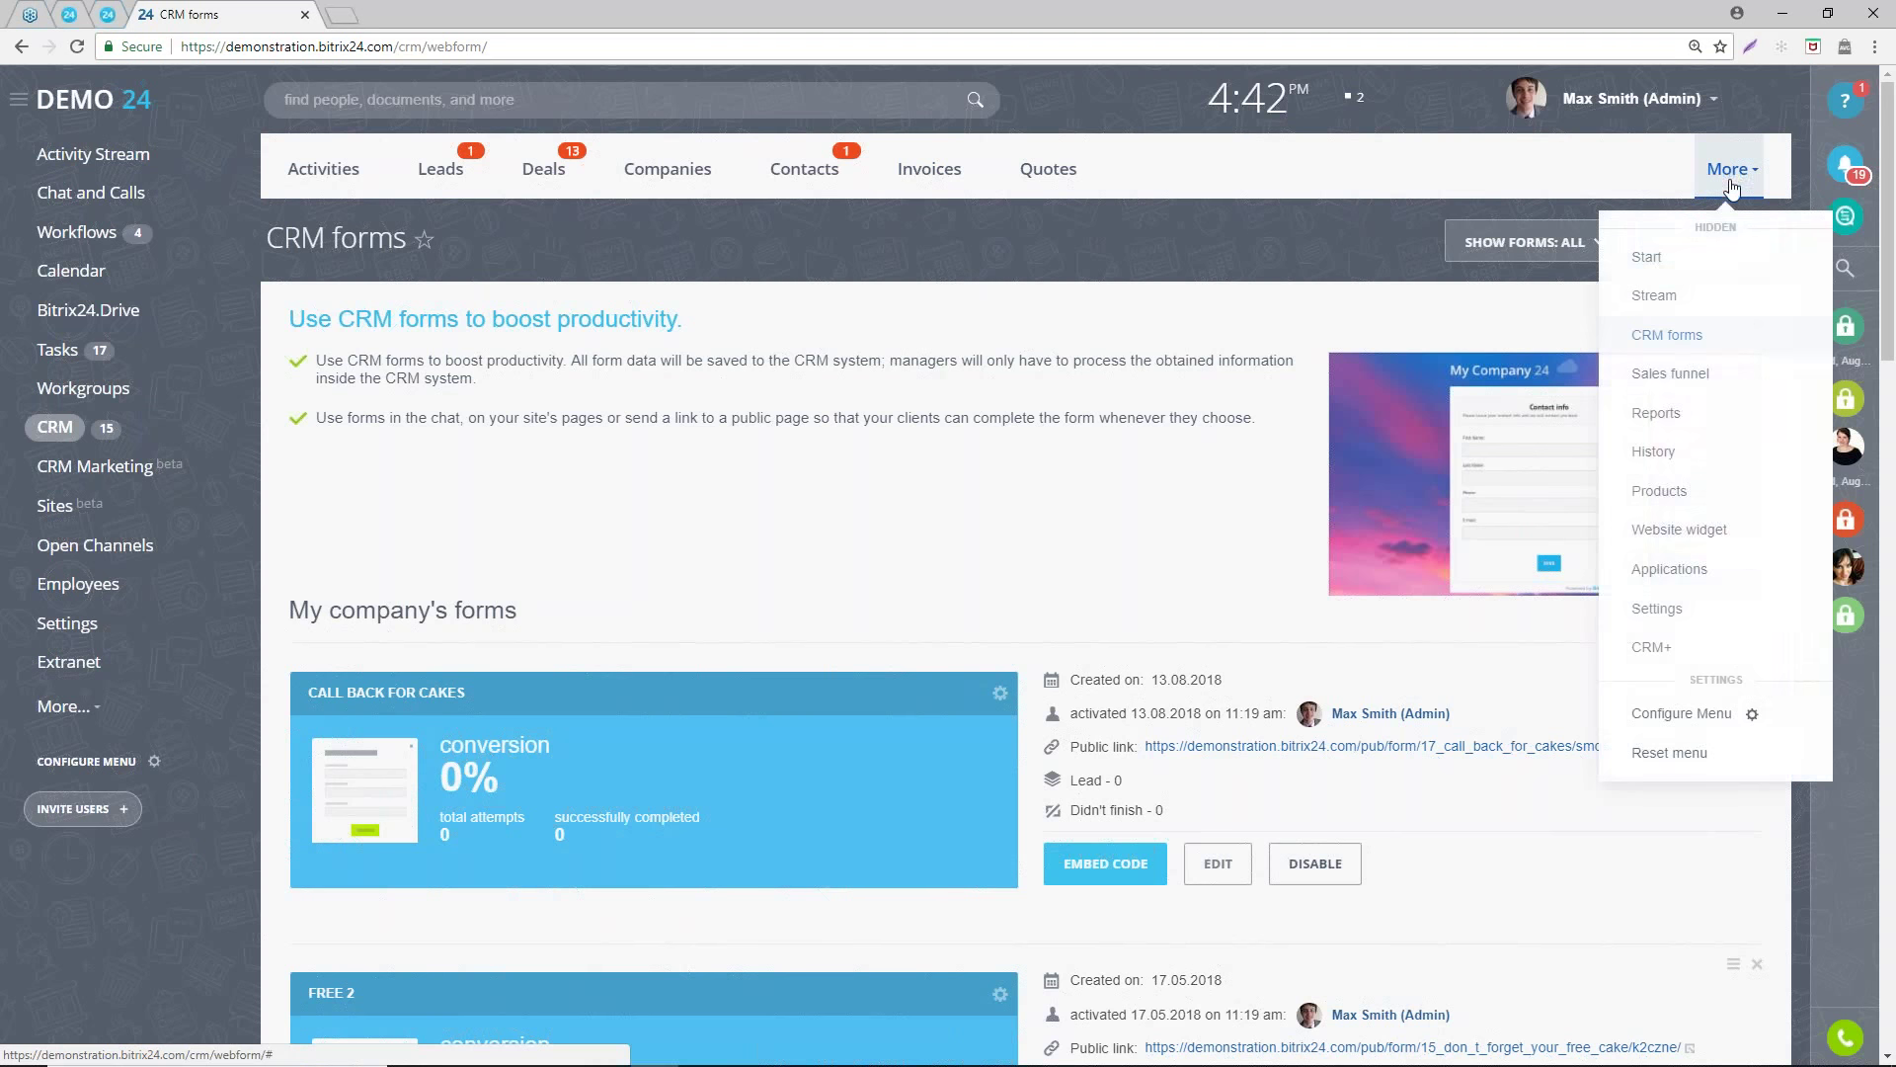
left_click(1707, 536)
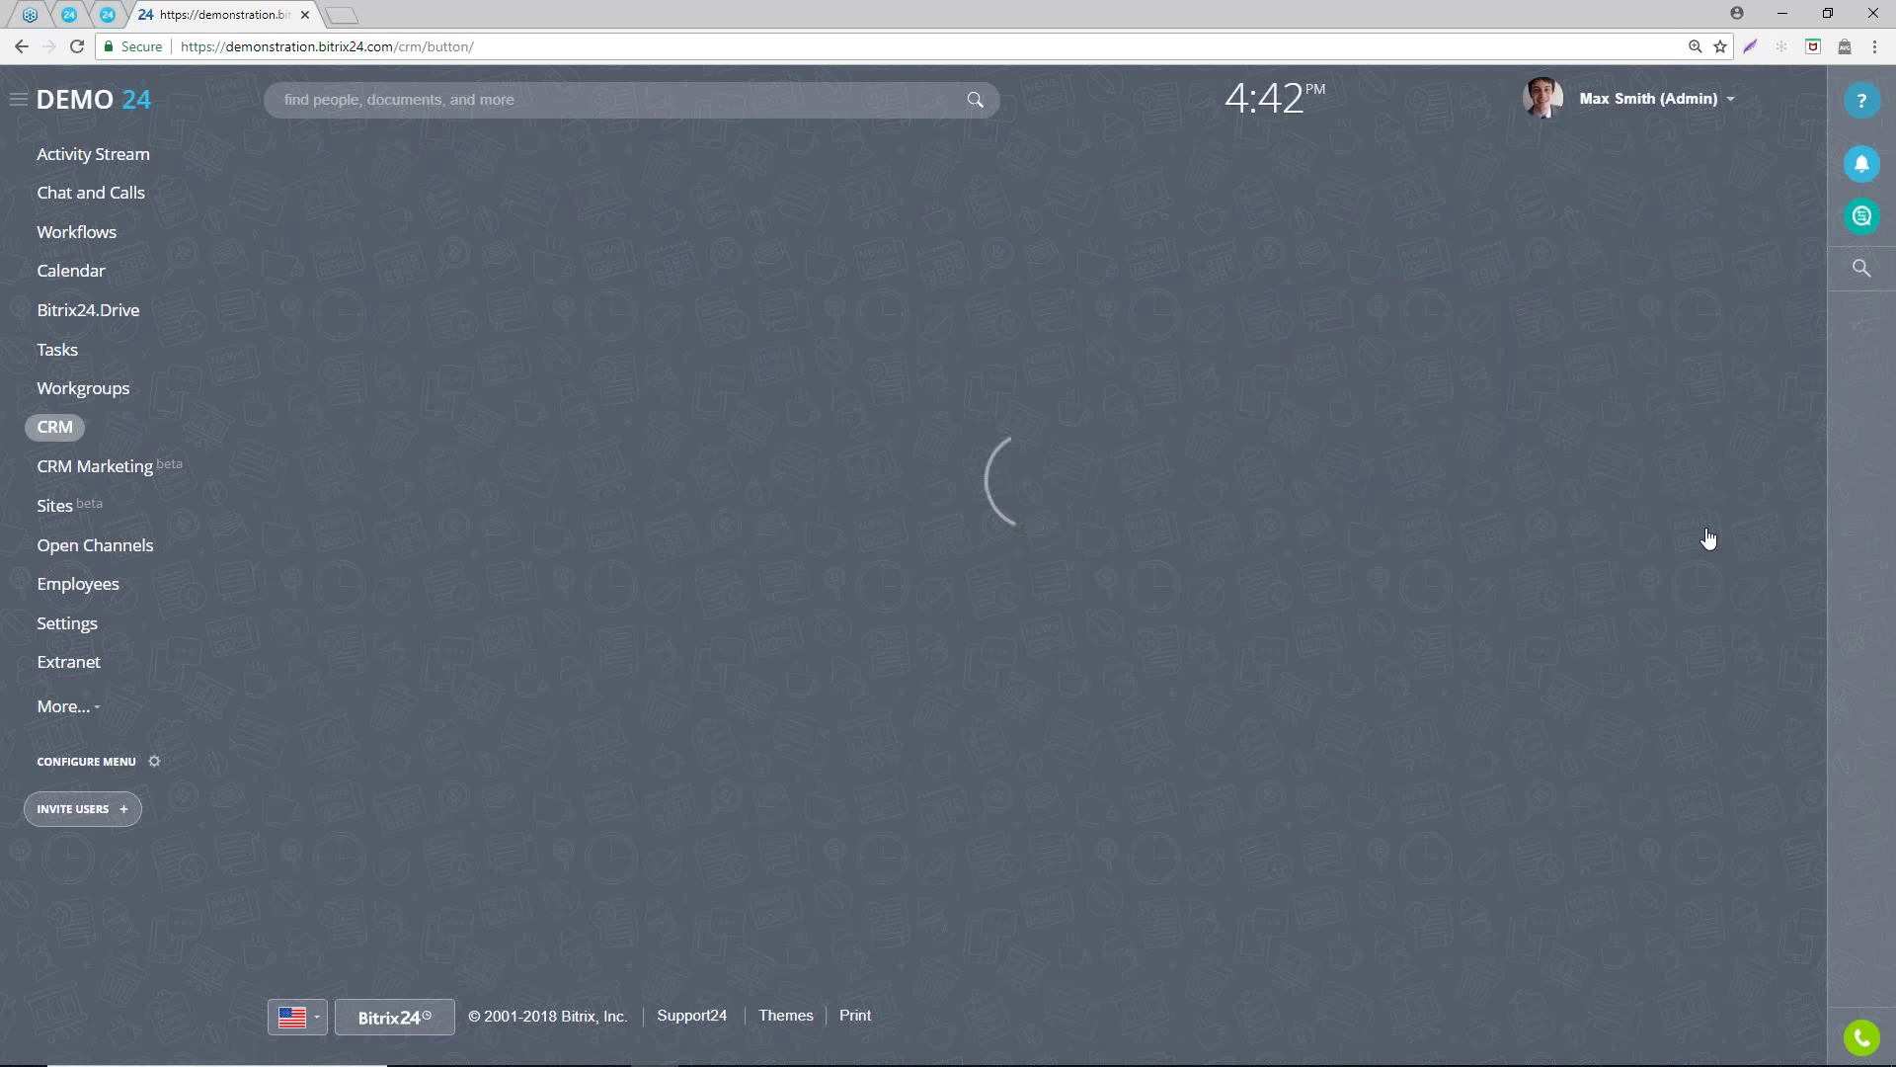
scroll(1343, 647, "down", 1)
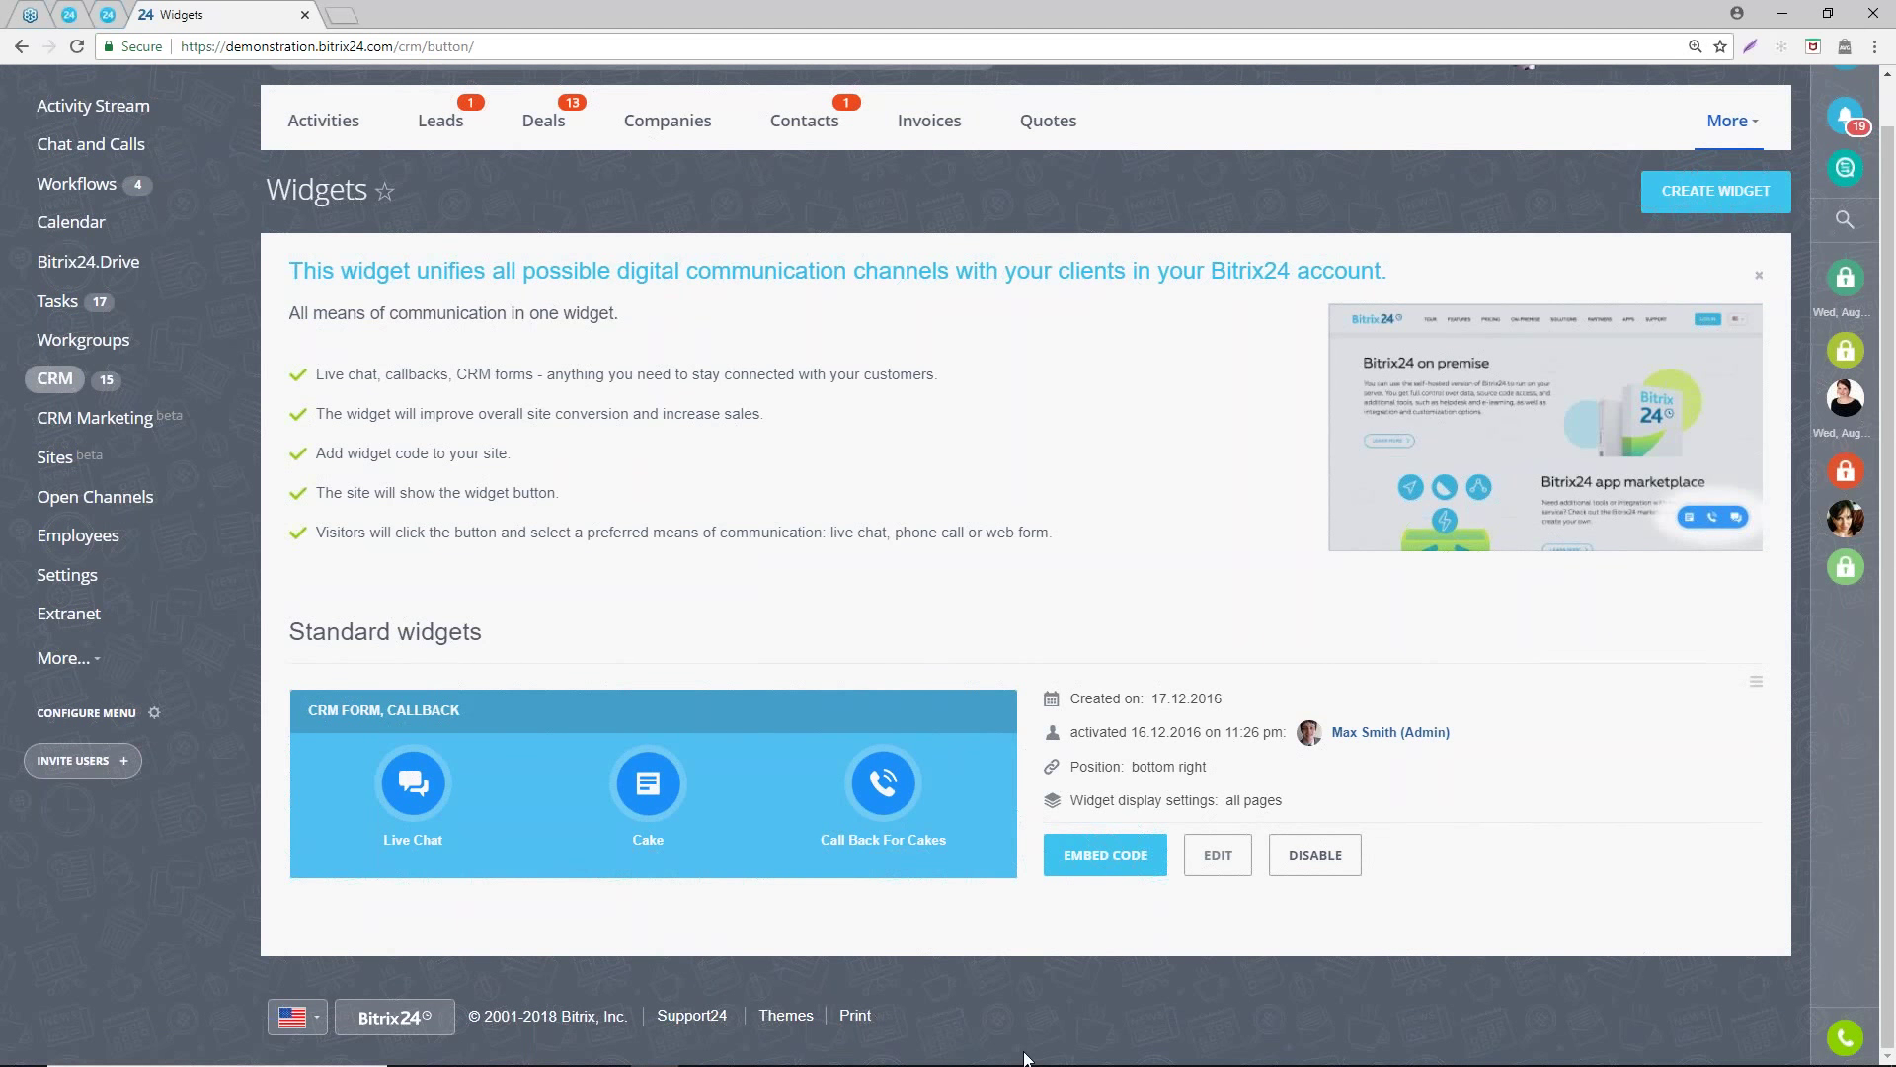
left_click(1219, 858)
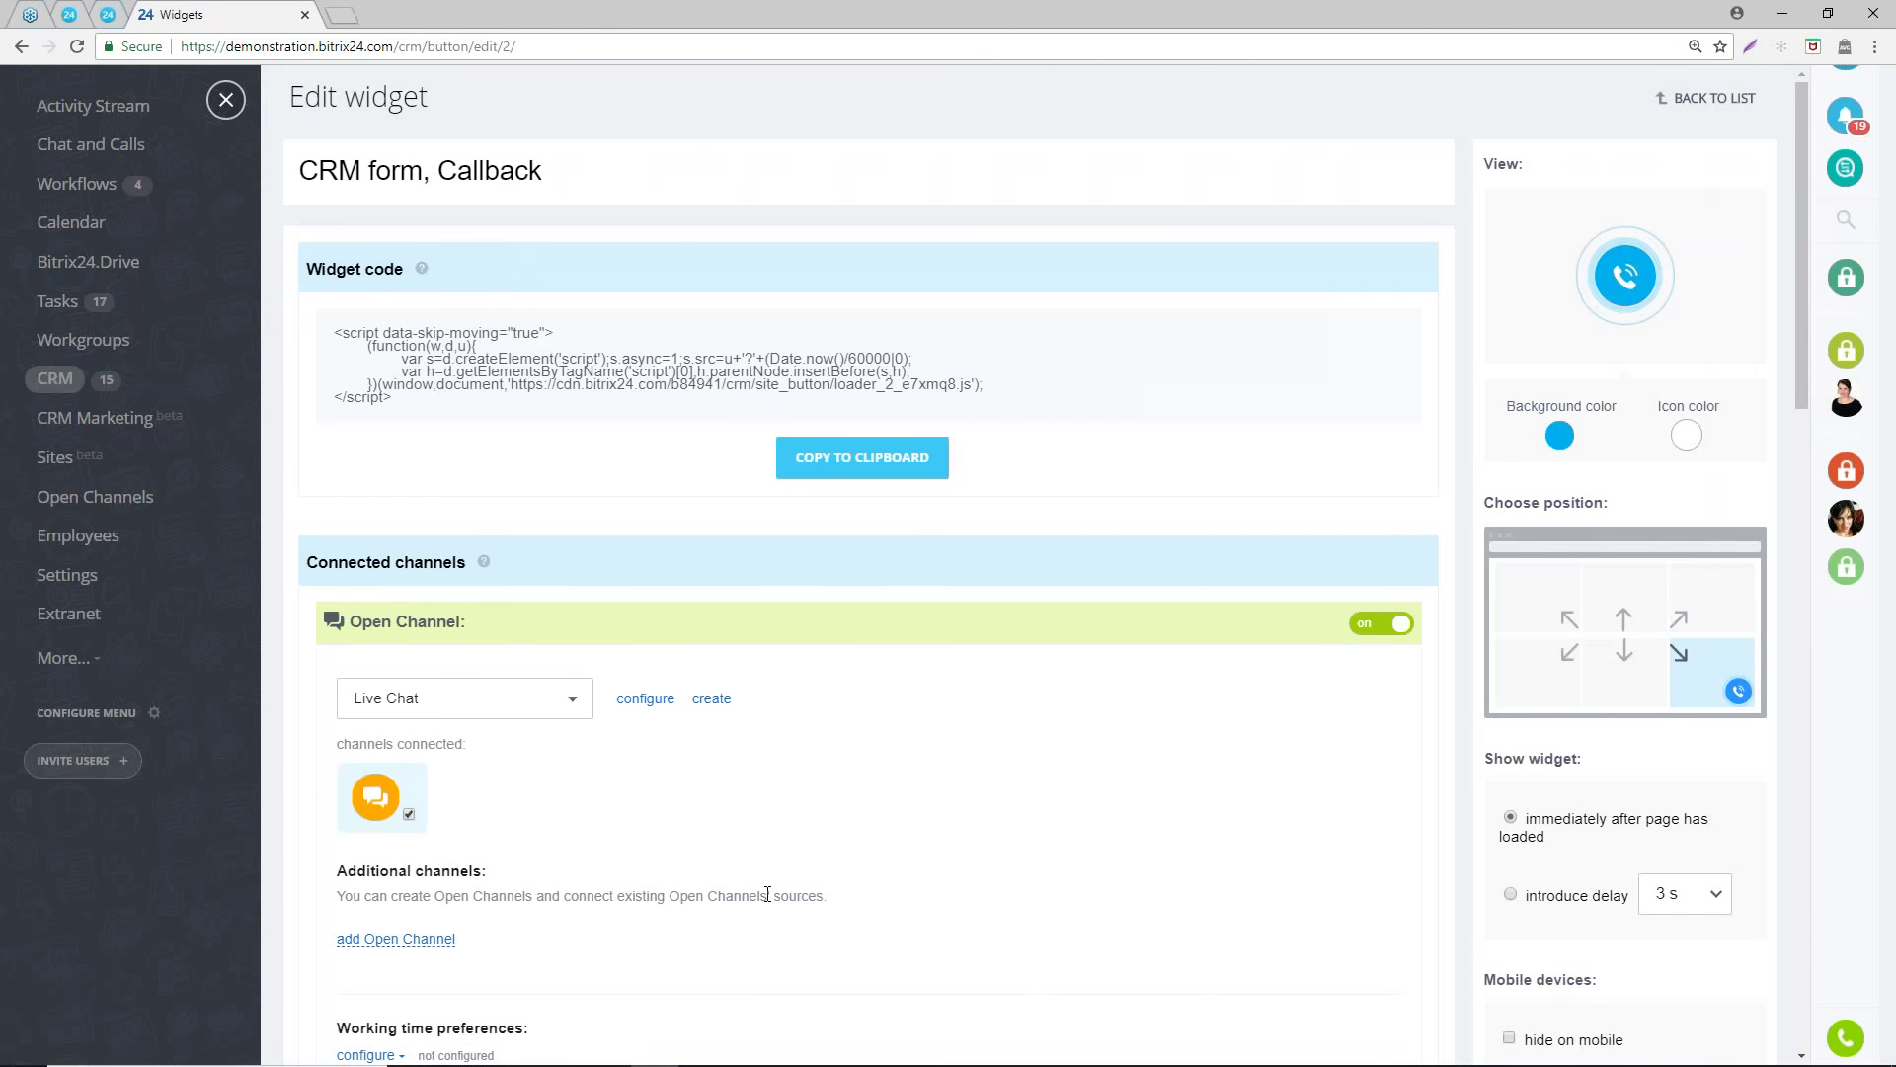
- Review the widget's connected channels, reselecting Cake as the CRM form and Call Back For Cakes as the callback form
scroll(497, 544, "down", 2)
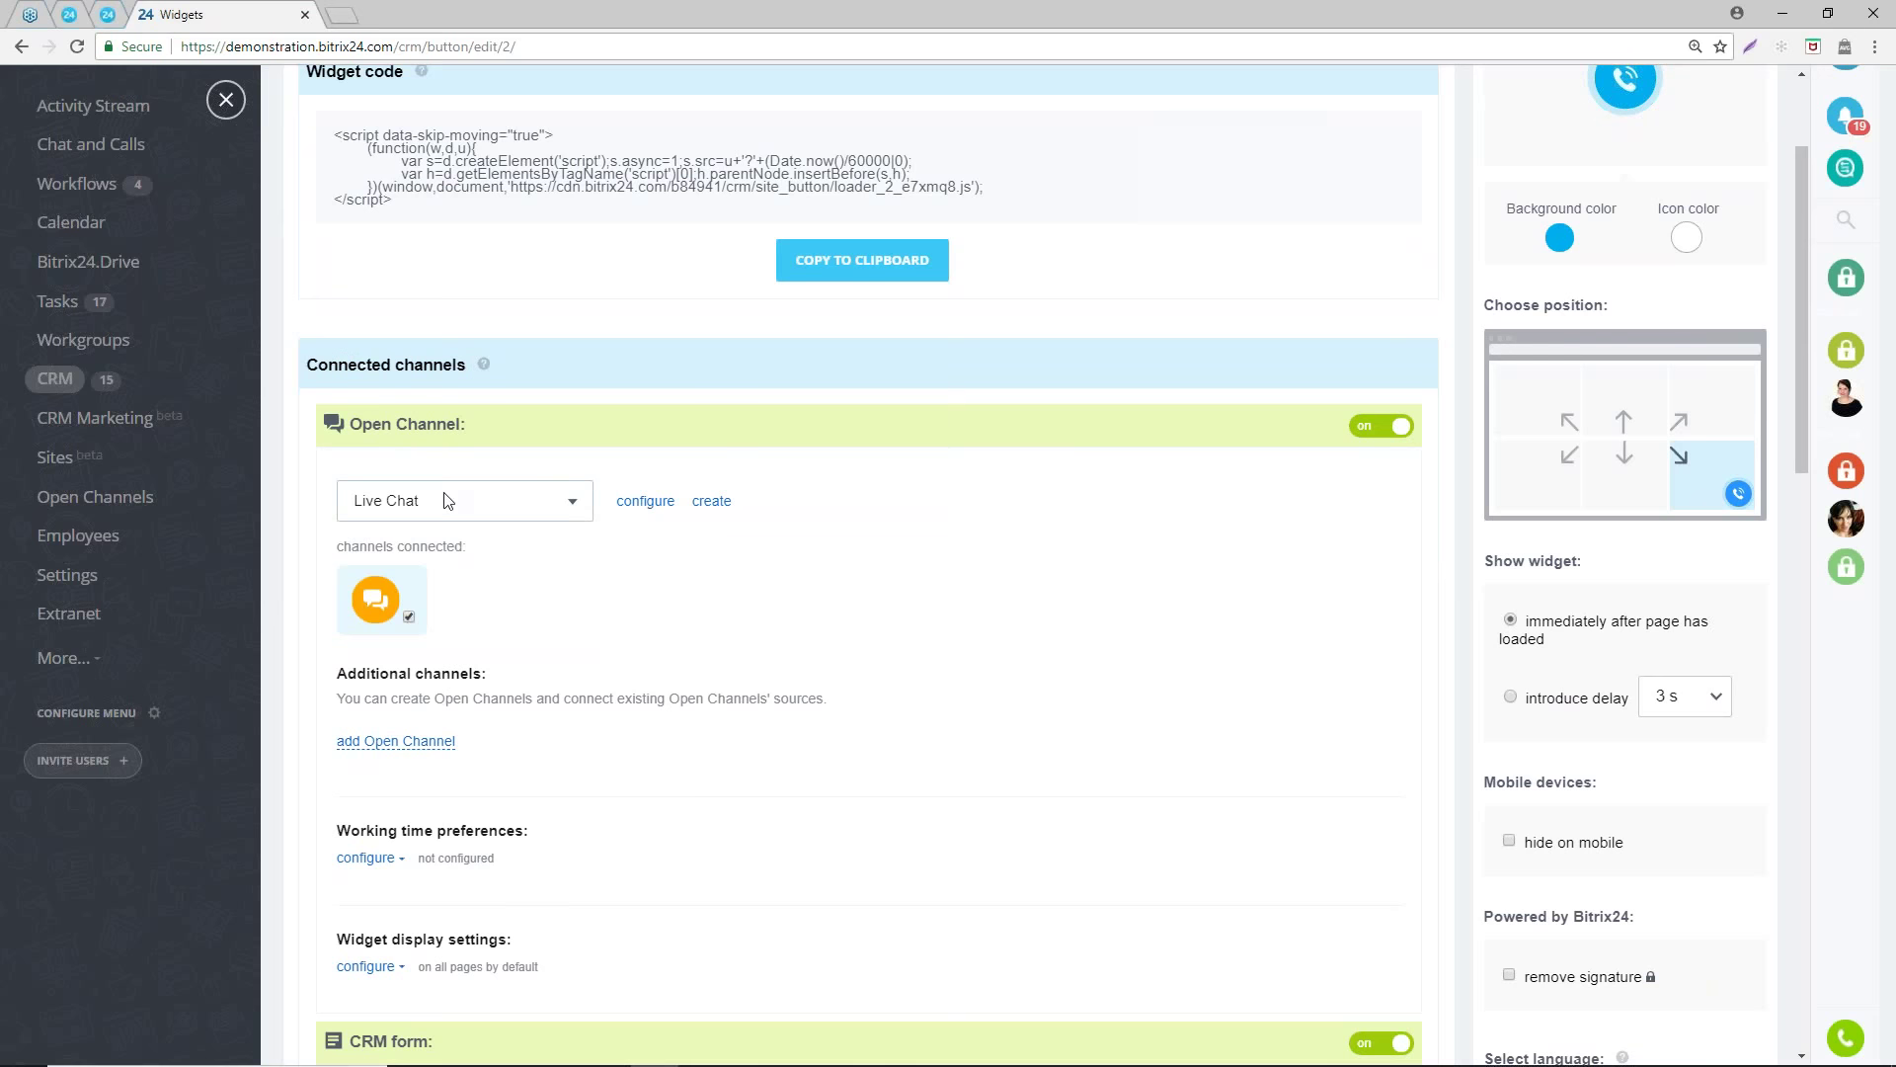
scroll(488, 637, "down", 1)
scroll(488, 637, "down", 5)
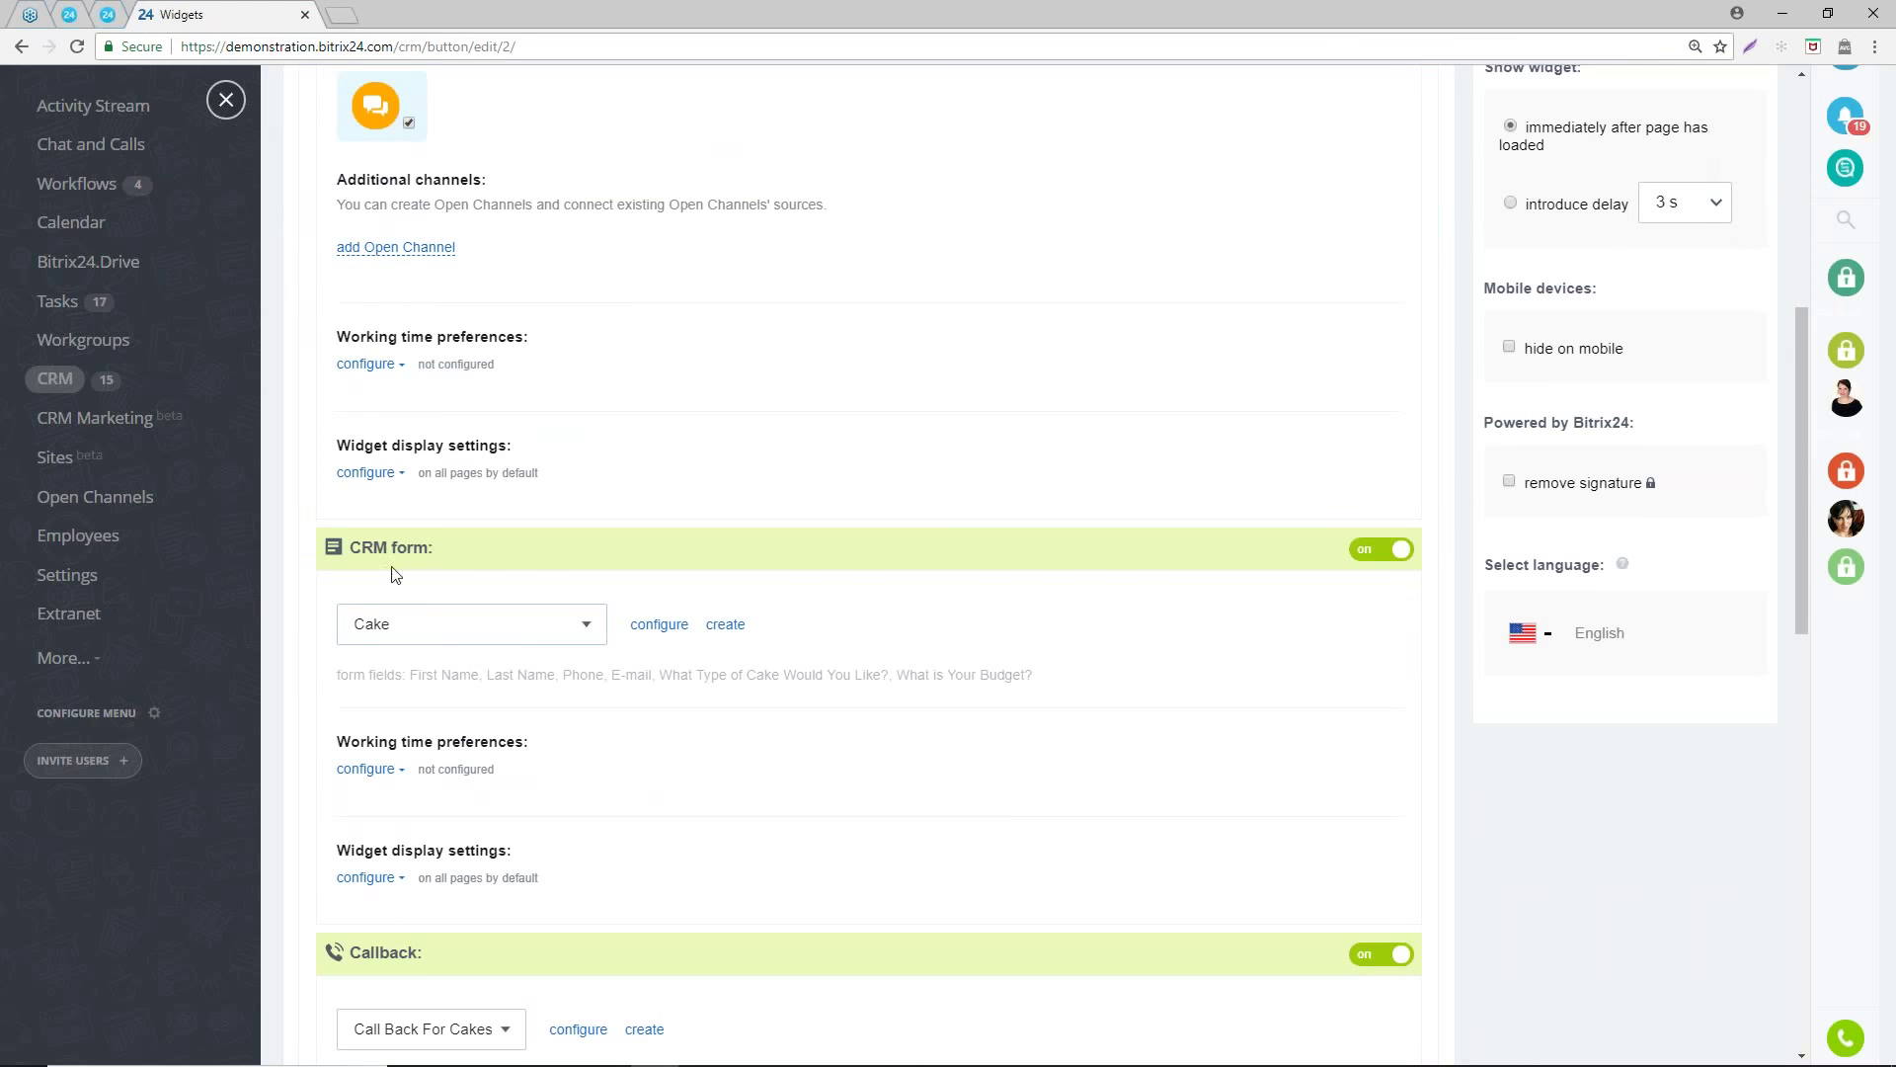
left_click(416, 620)
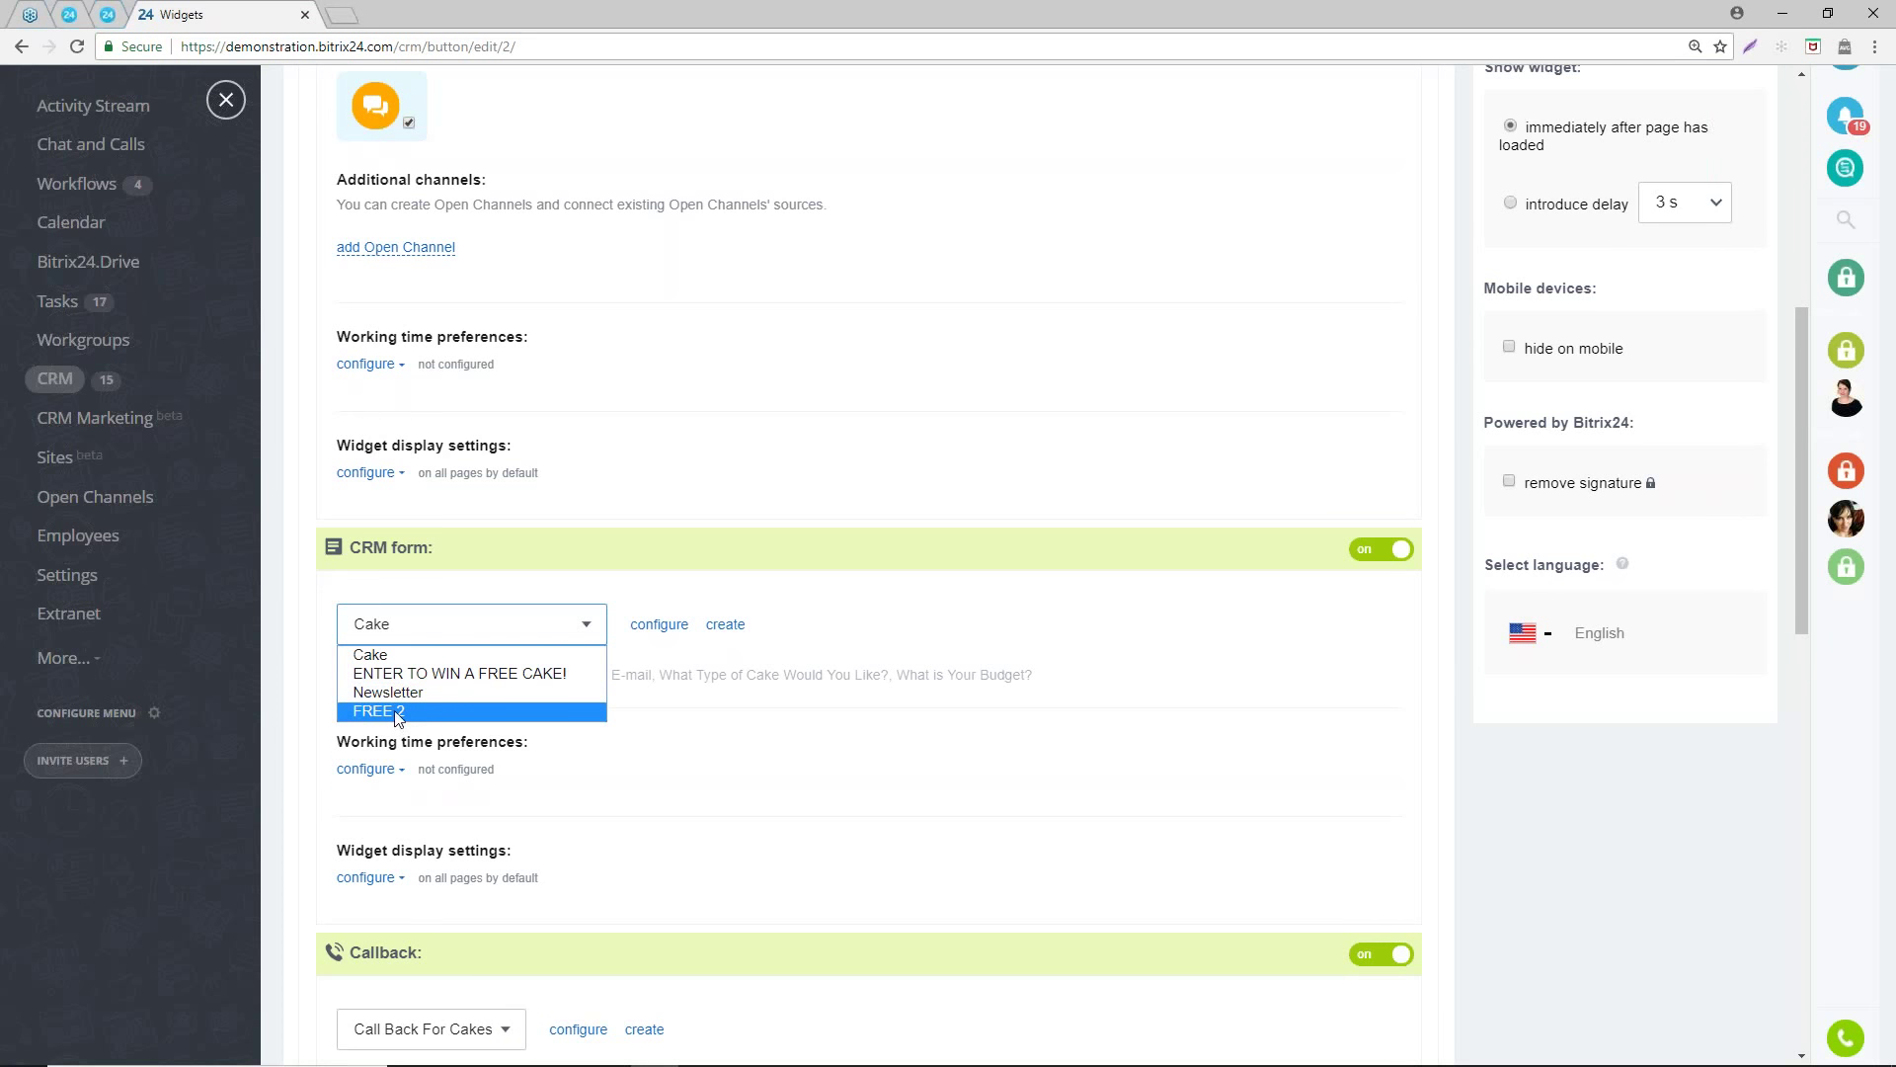
left_click(387, 656)
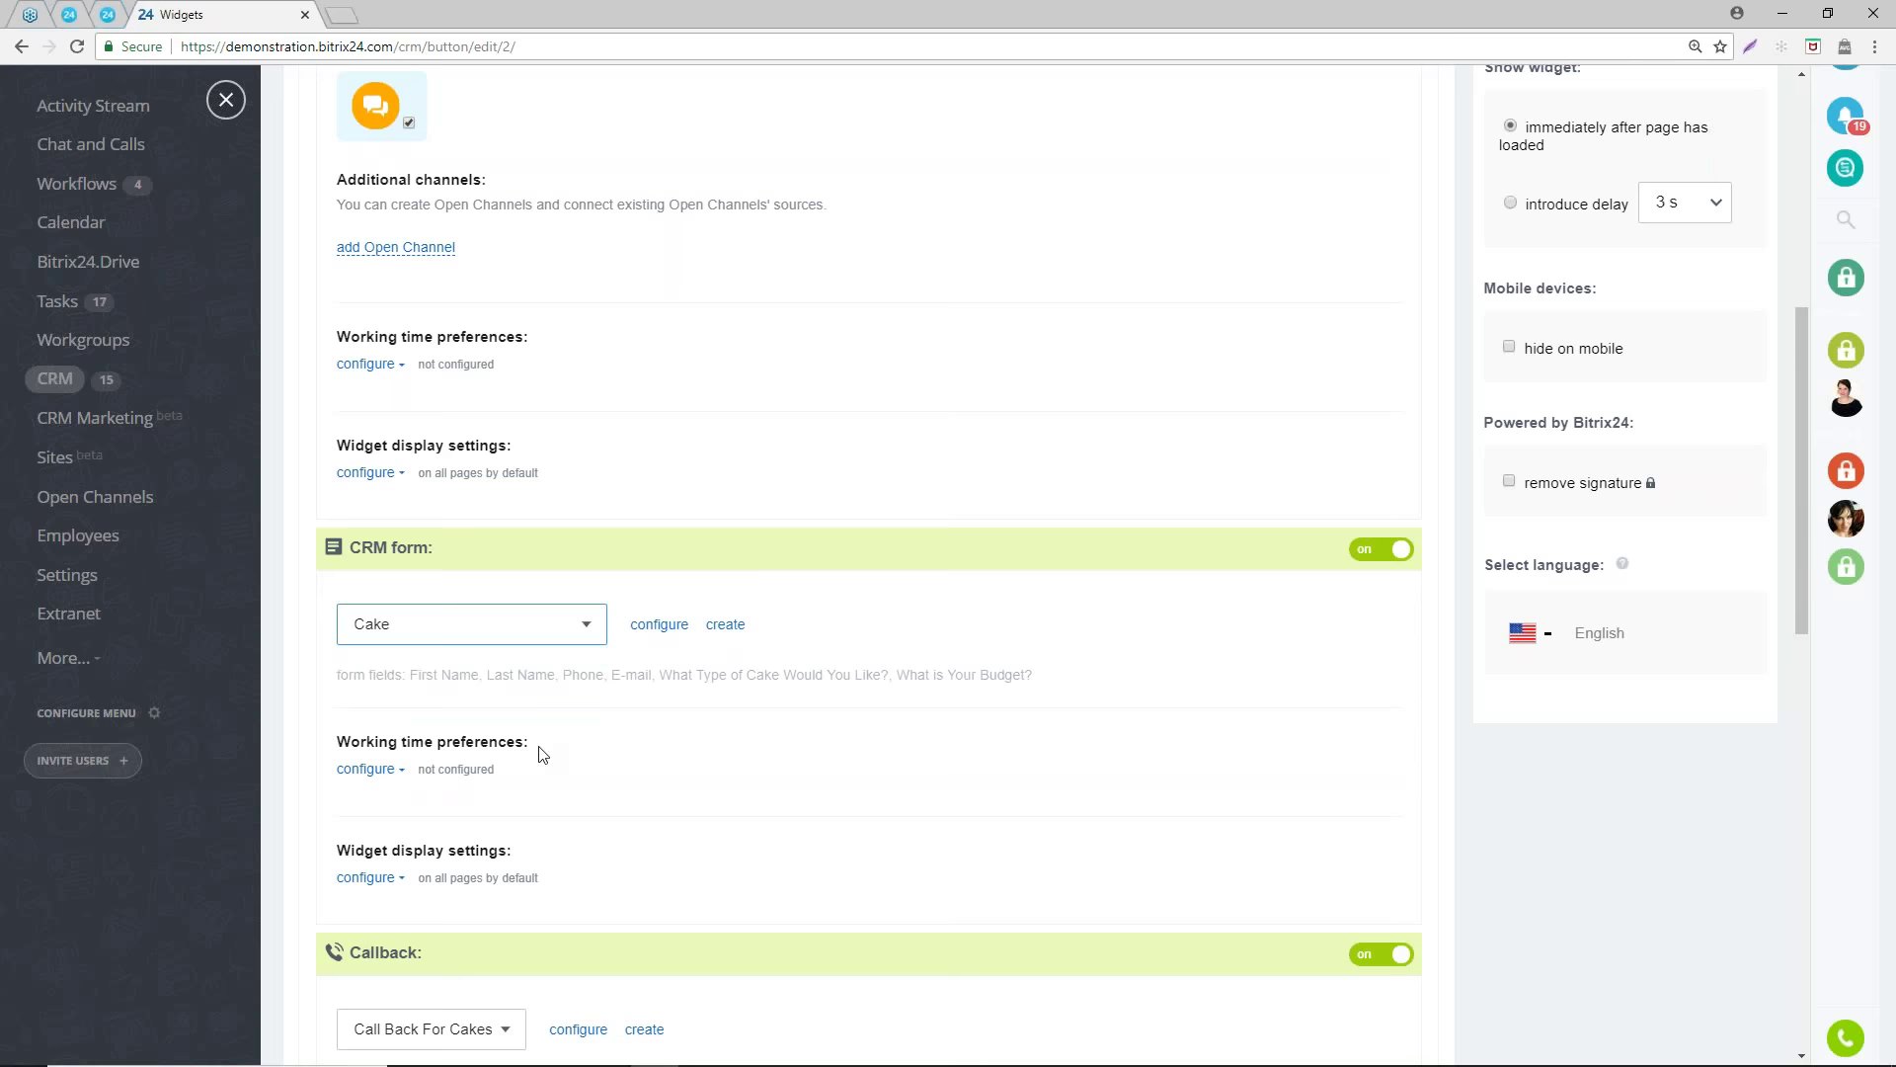
scroll(614, 791, "down", 4)
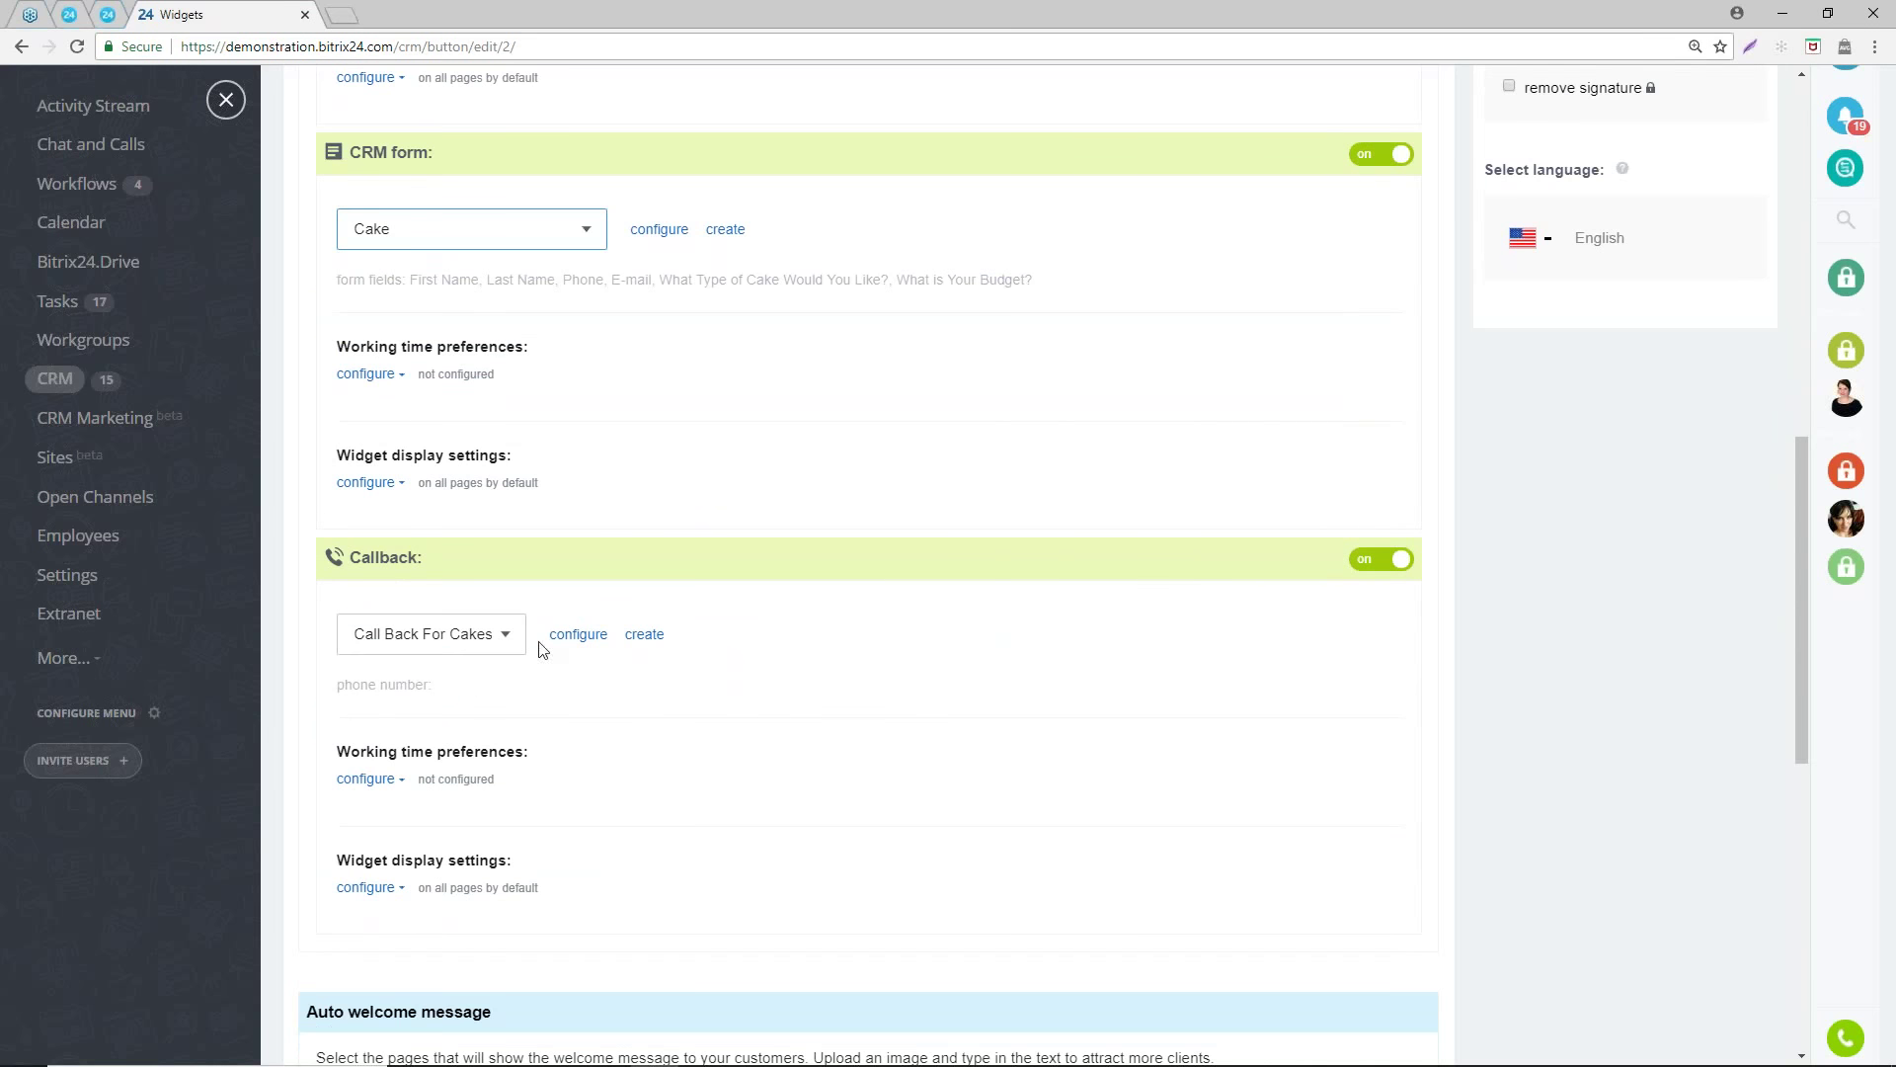
left_click(432, 638)
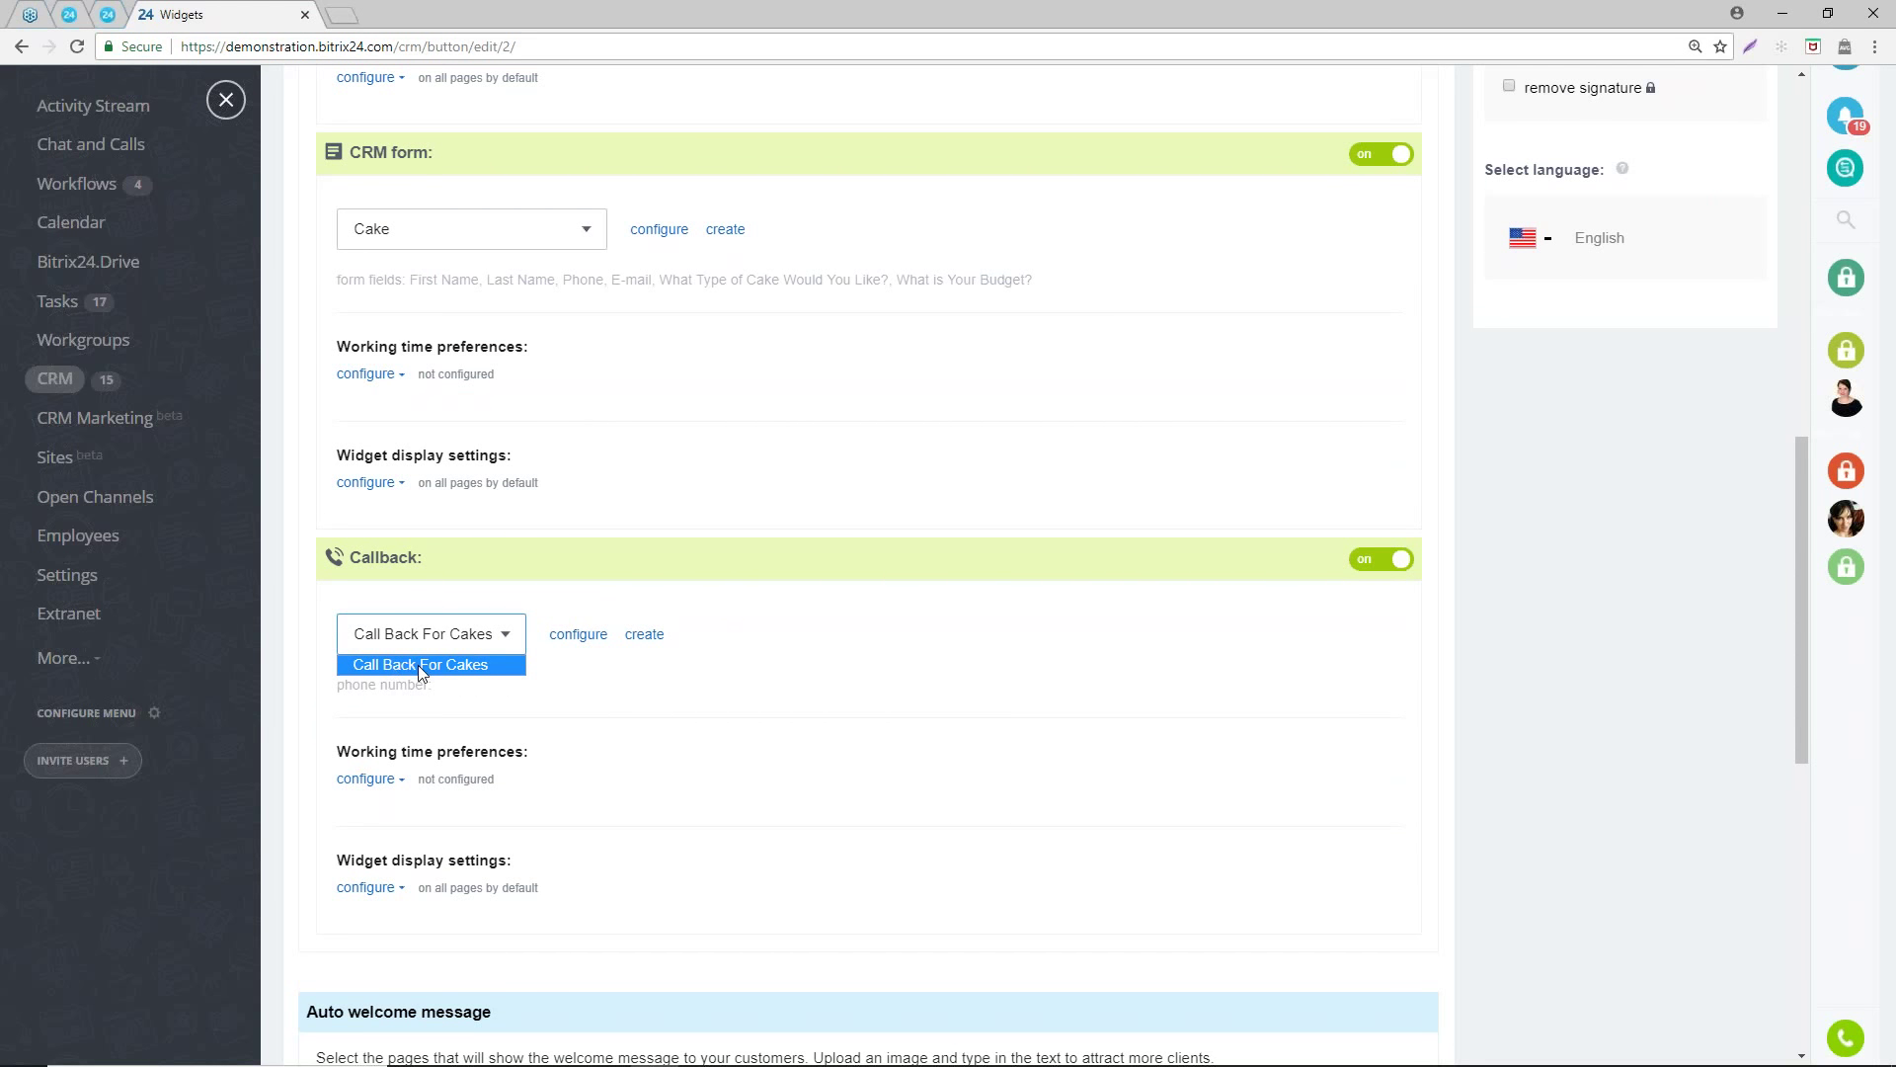
left_click(418, 666)
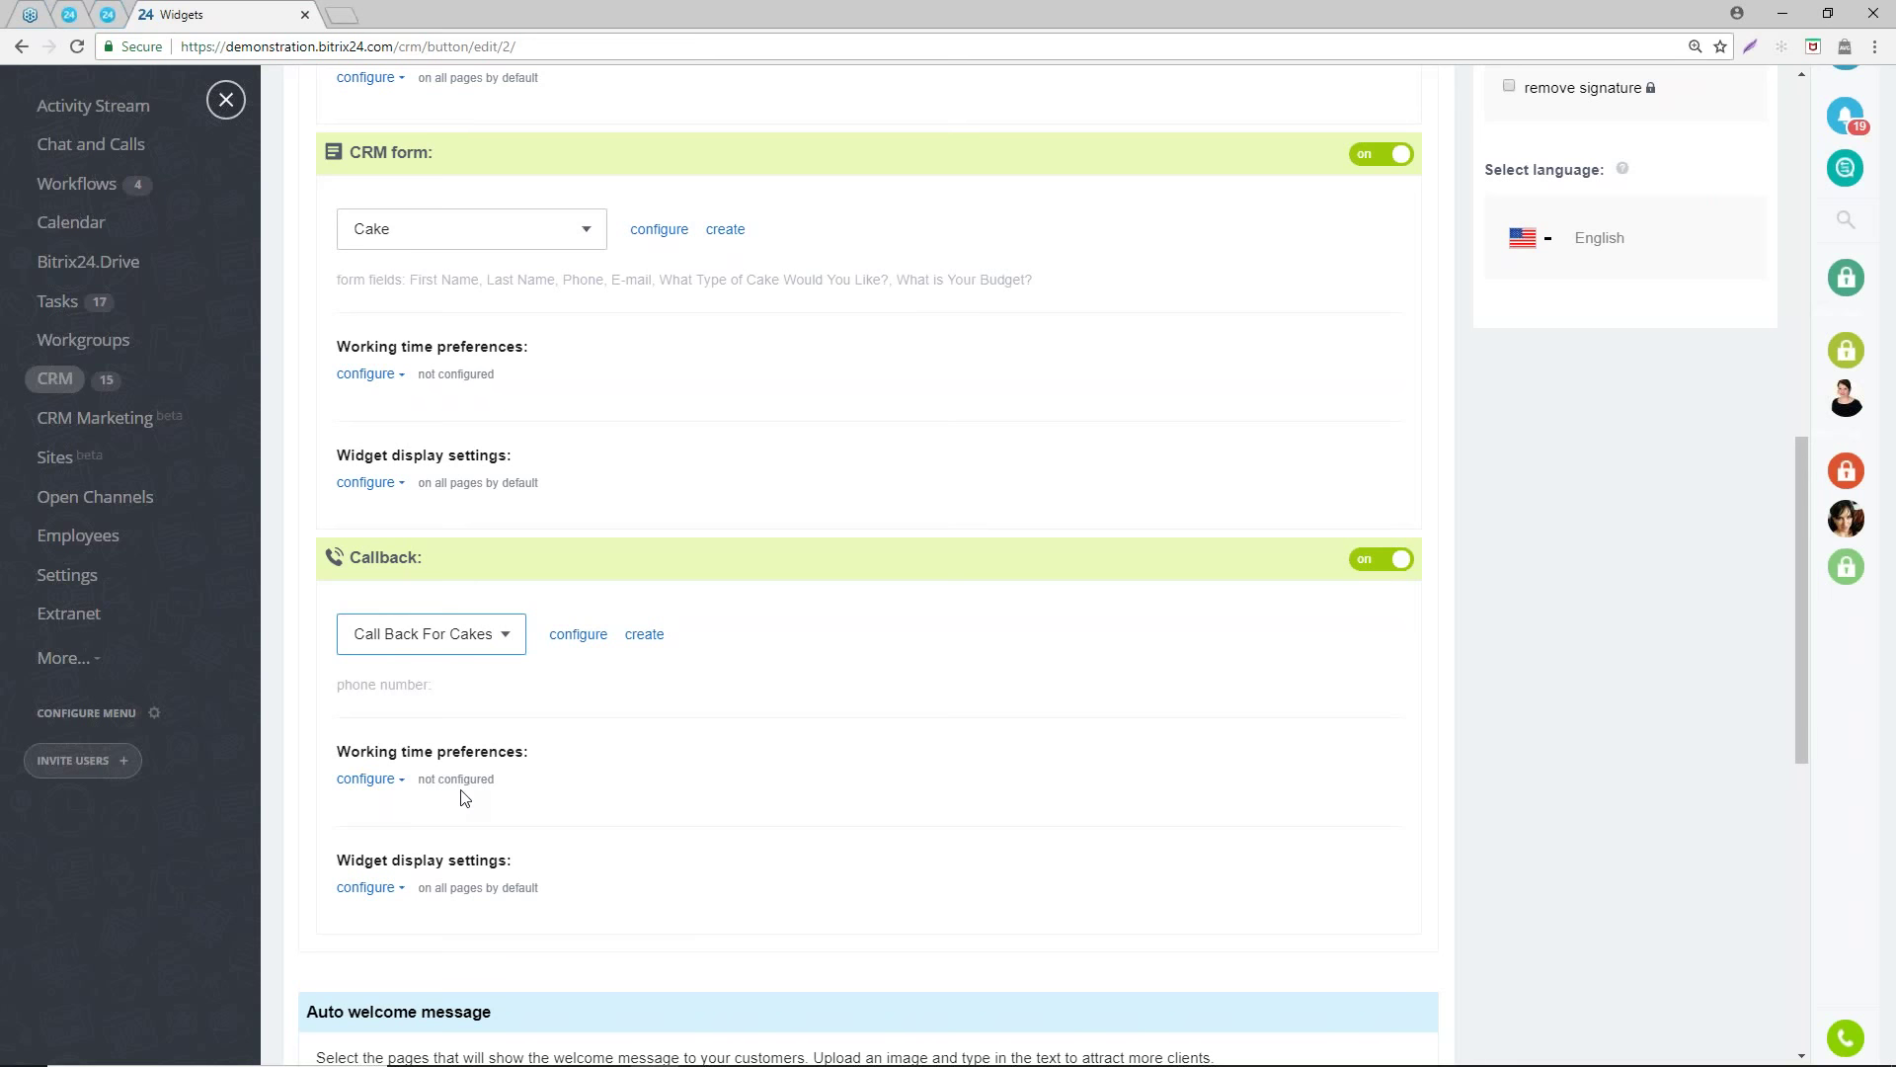
- Select the bottom-right corner of the page as the widget's display position
scroll(501, 519, "up", 3)
scroll(500, 520, "up", 5)
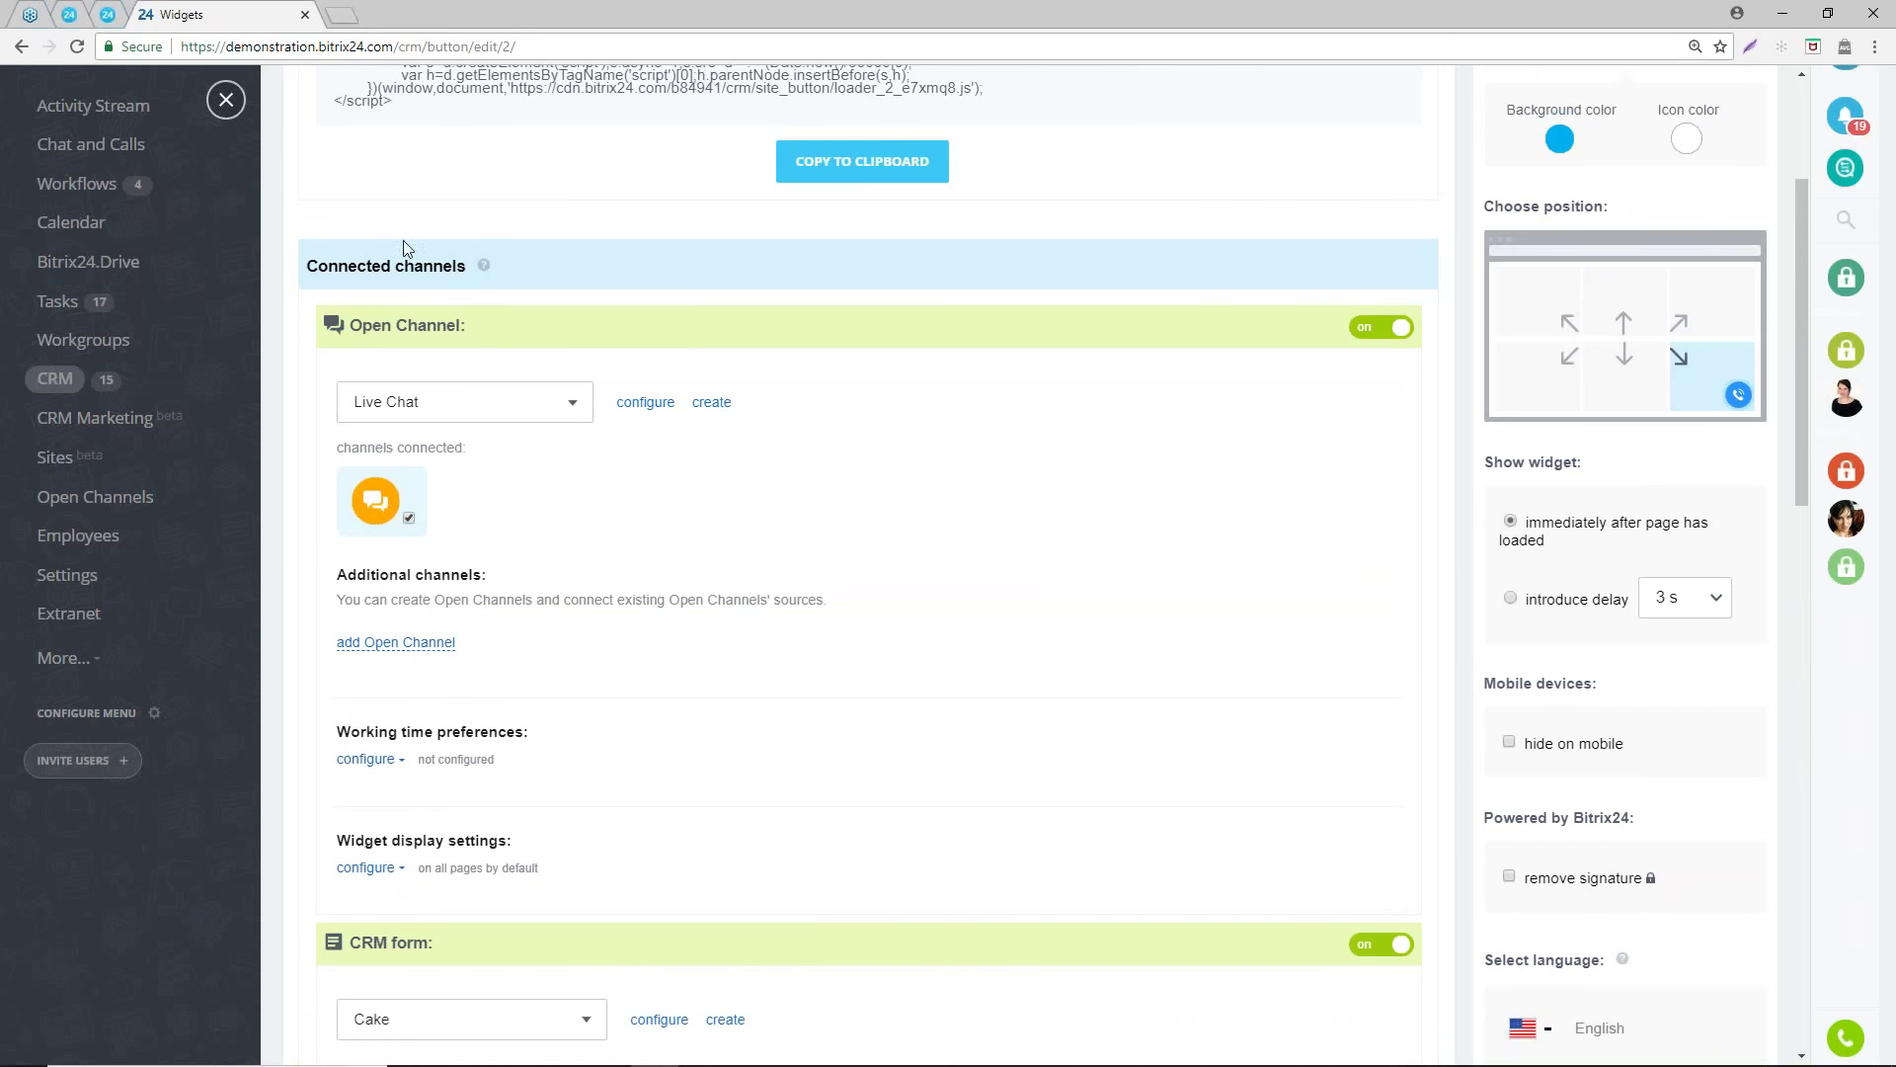
scroll(403, 240, "up", 3)
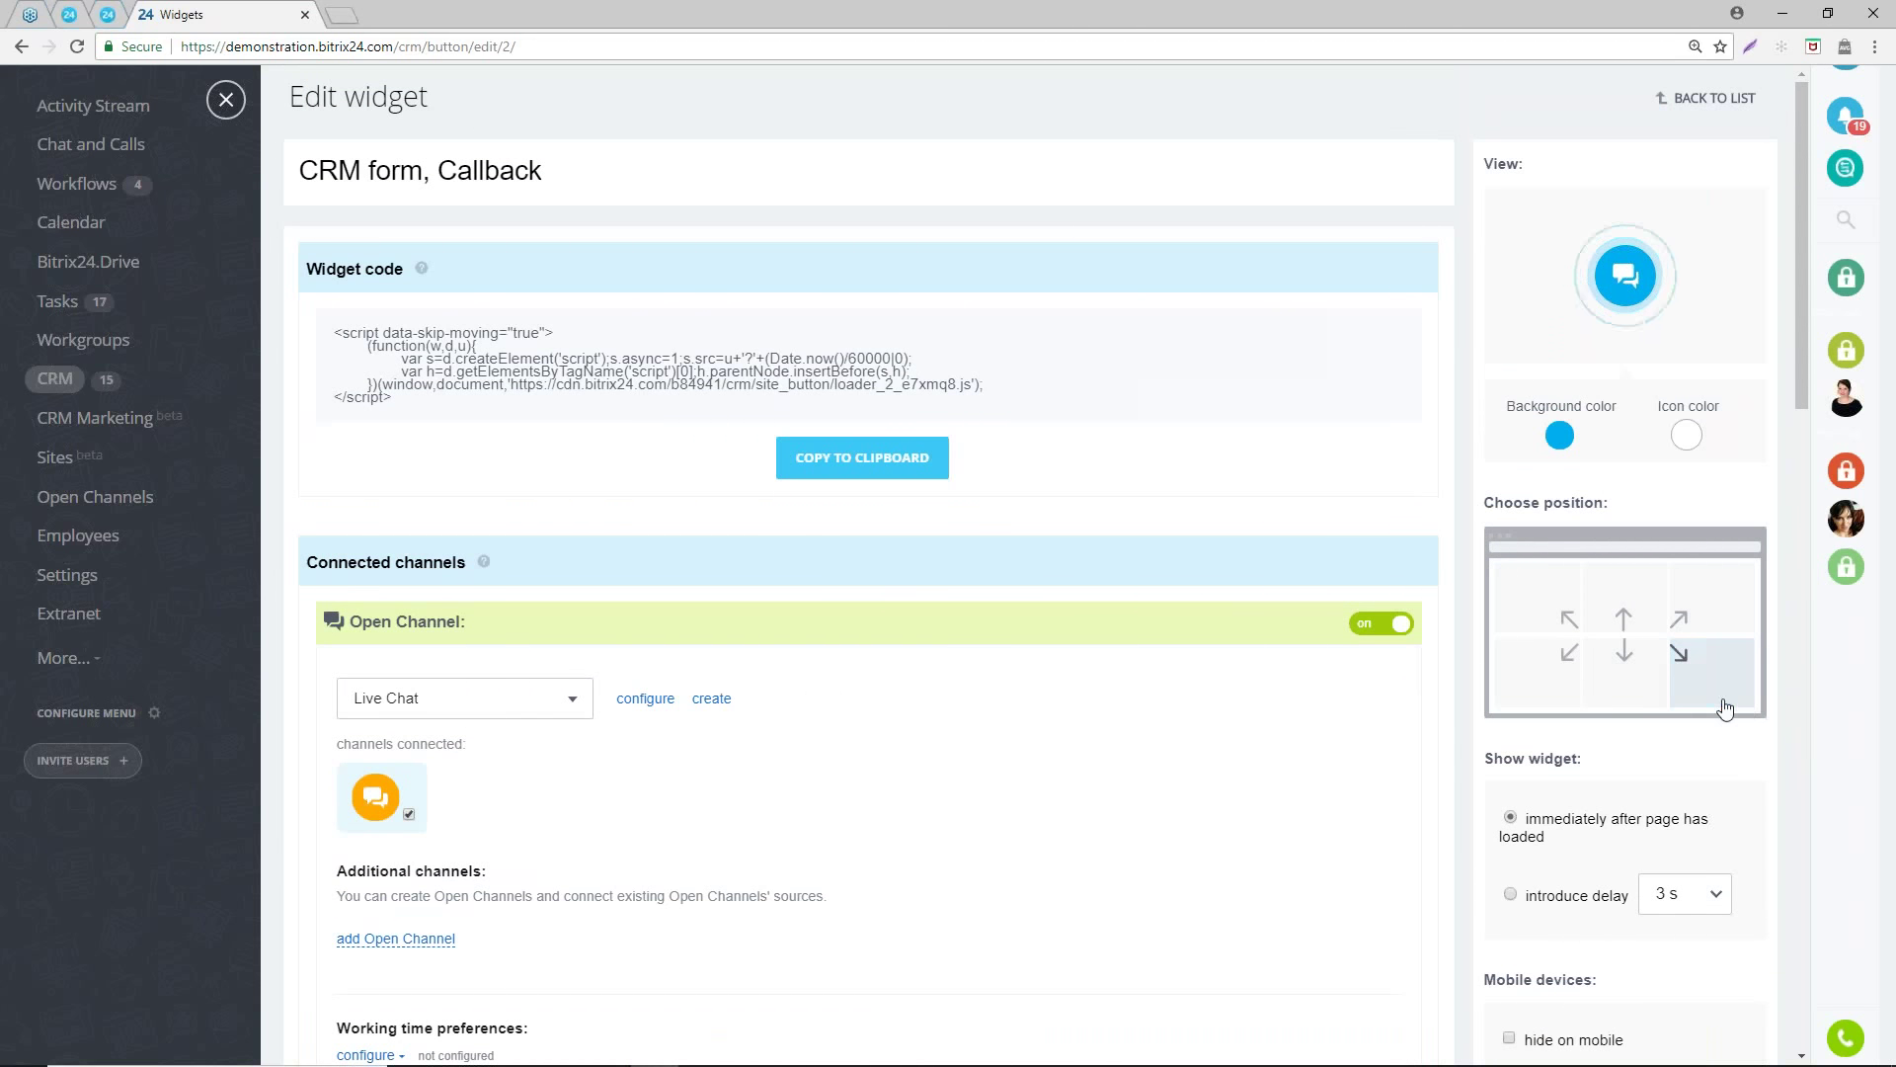
left_click(1703, 670)
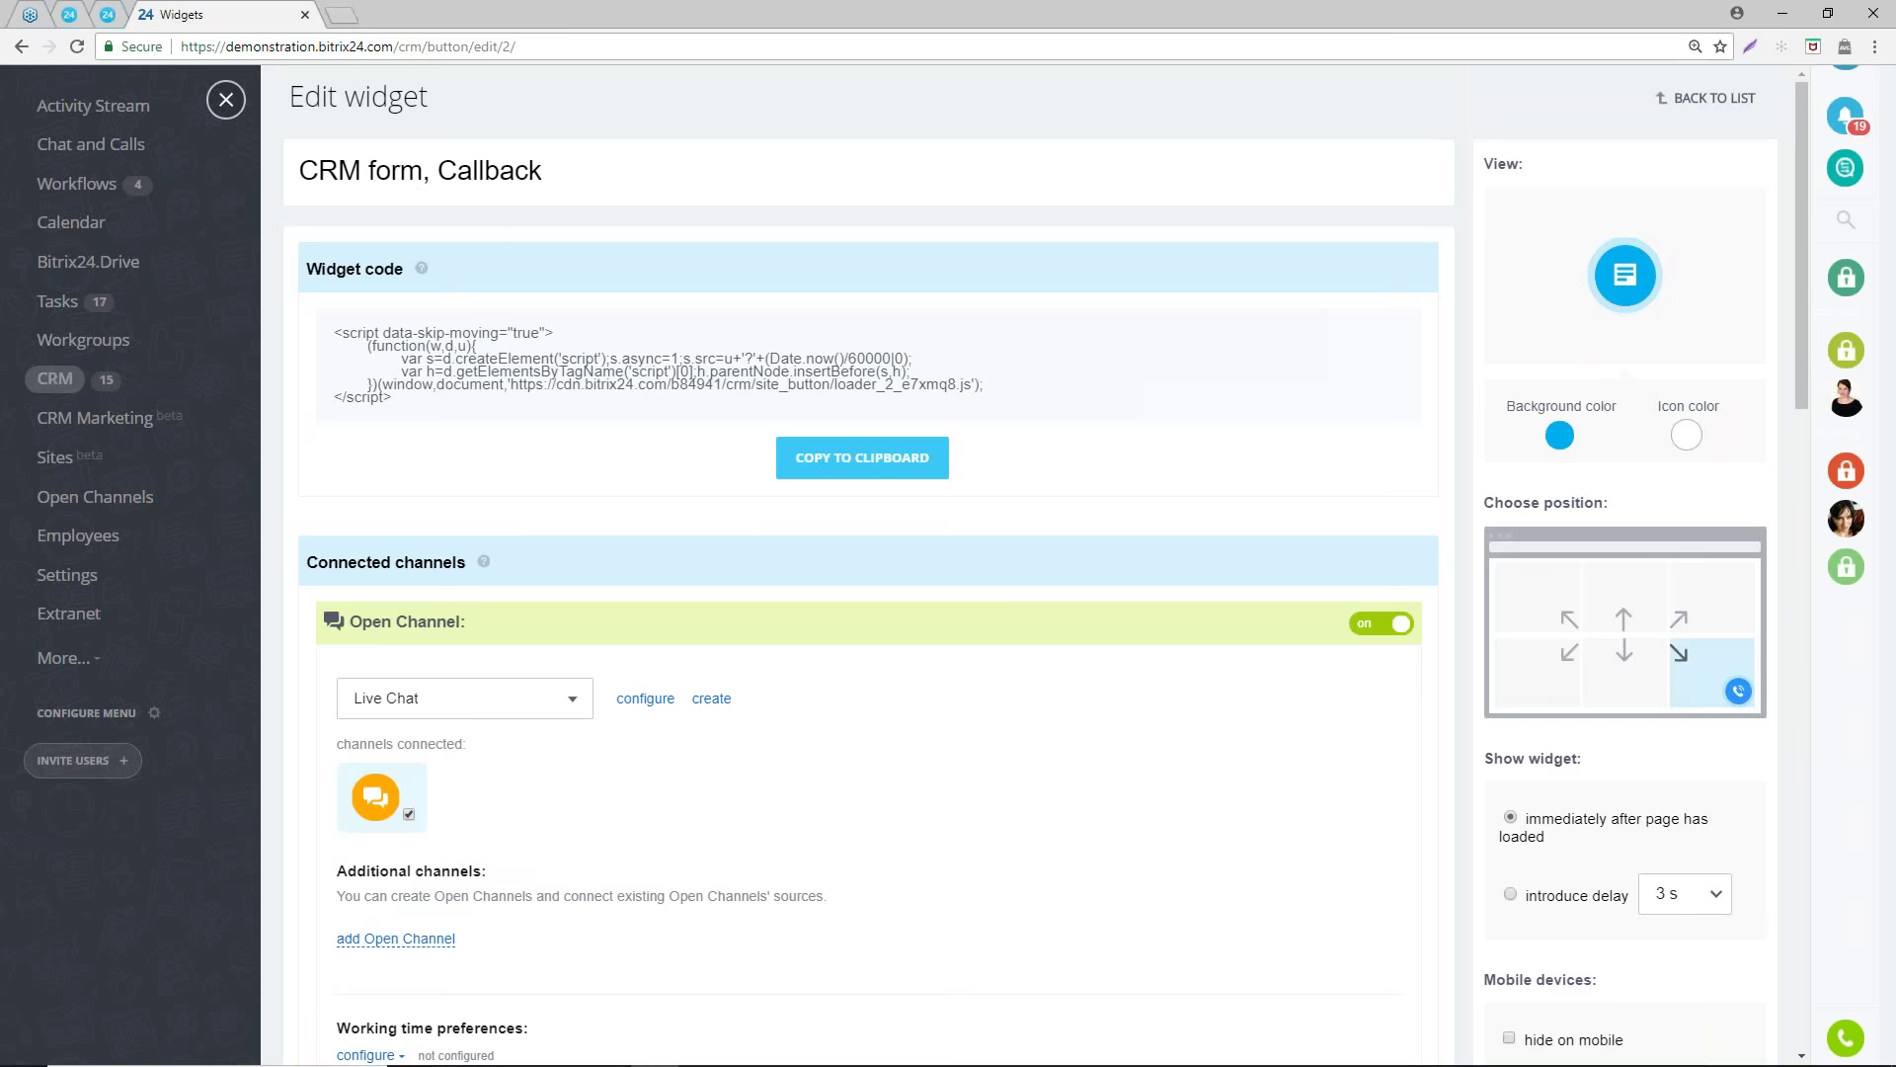
- Preview the widget's live chat, CRM form and callback form on the published free cake landing page
left_click(106, 14)
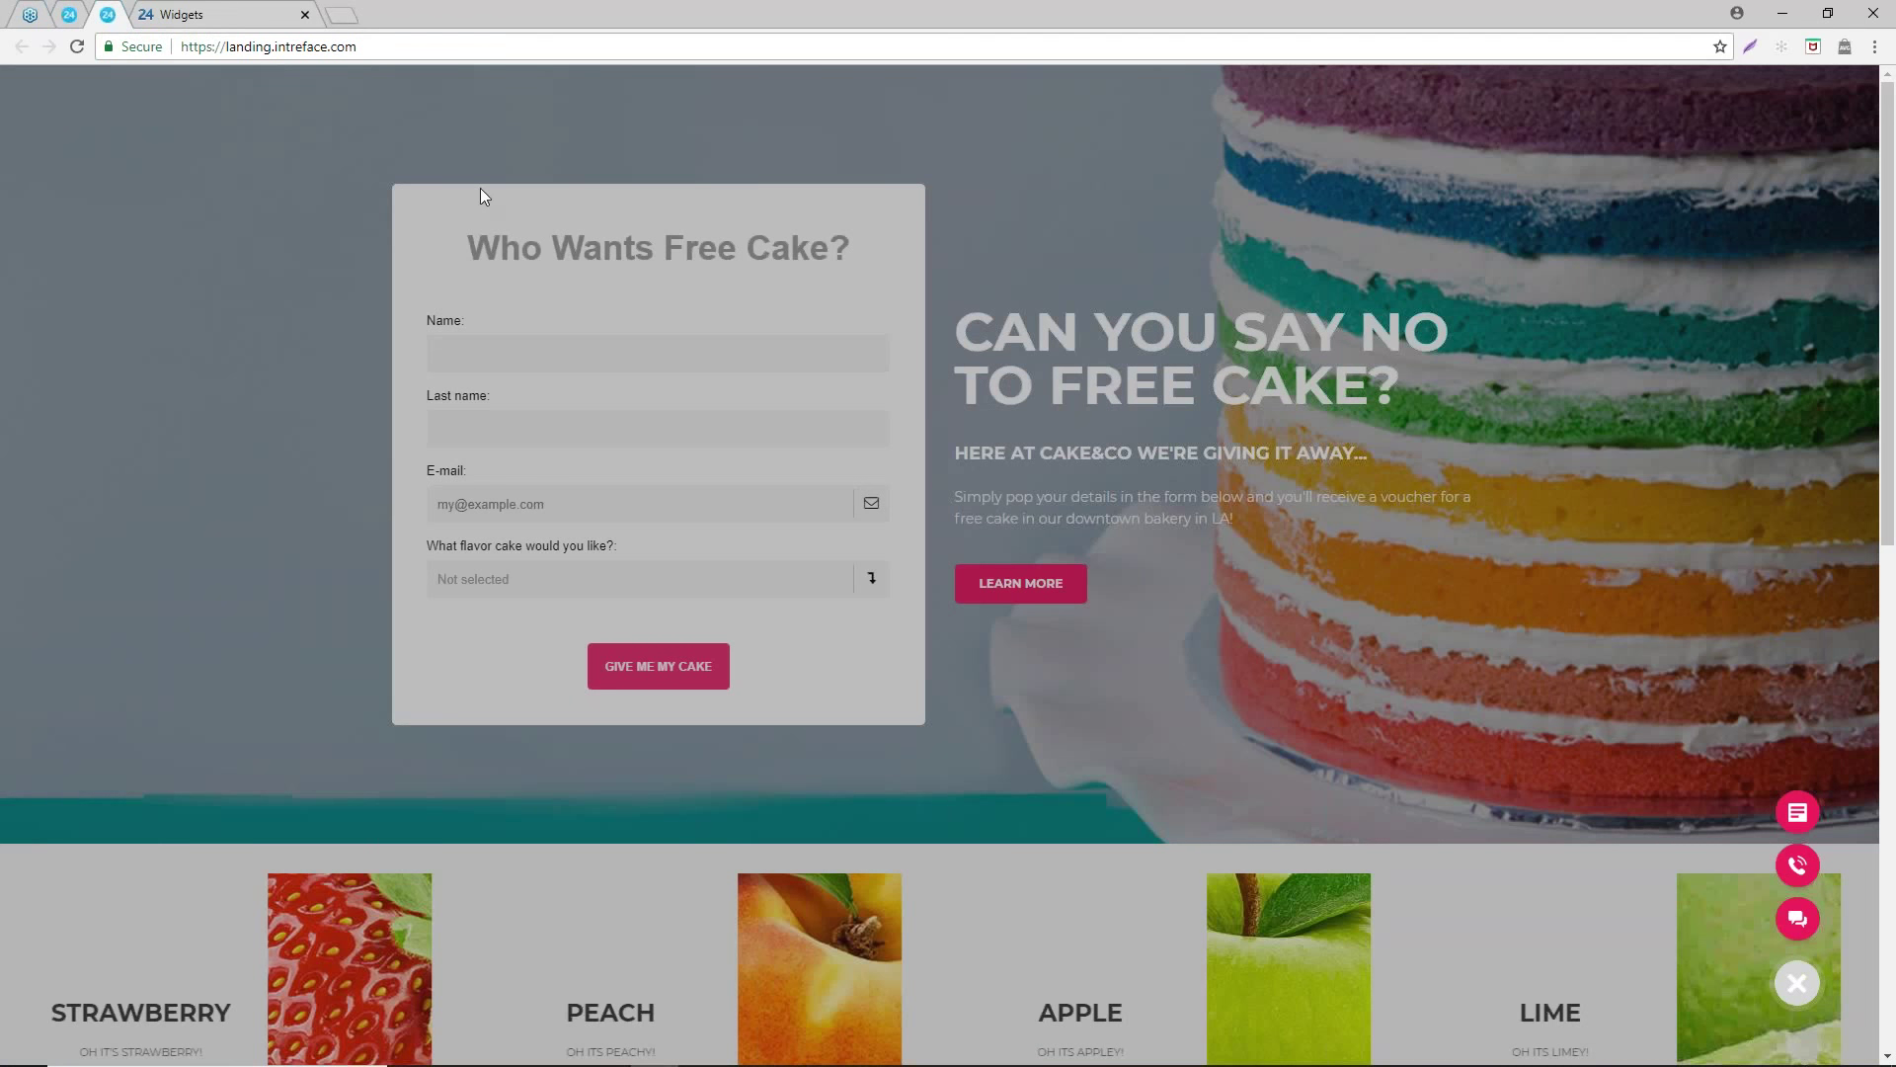
left_click(1799, 922)
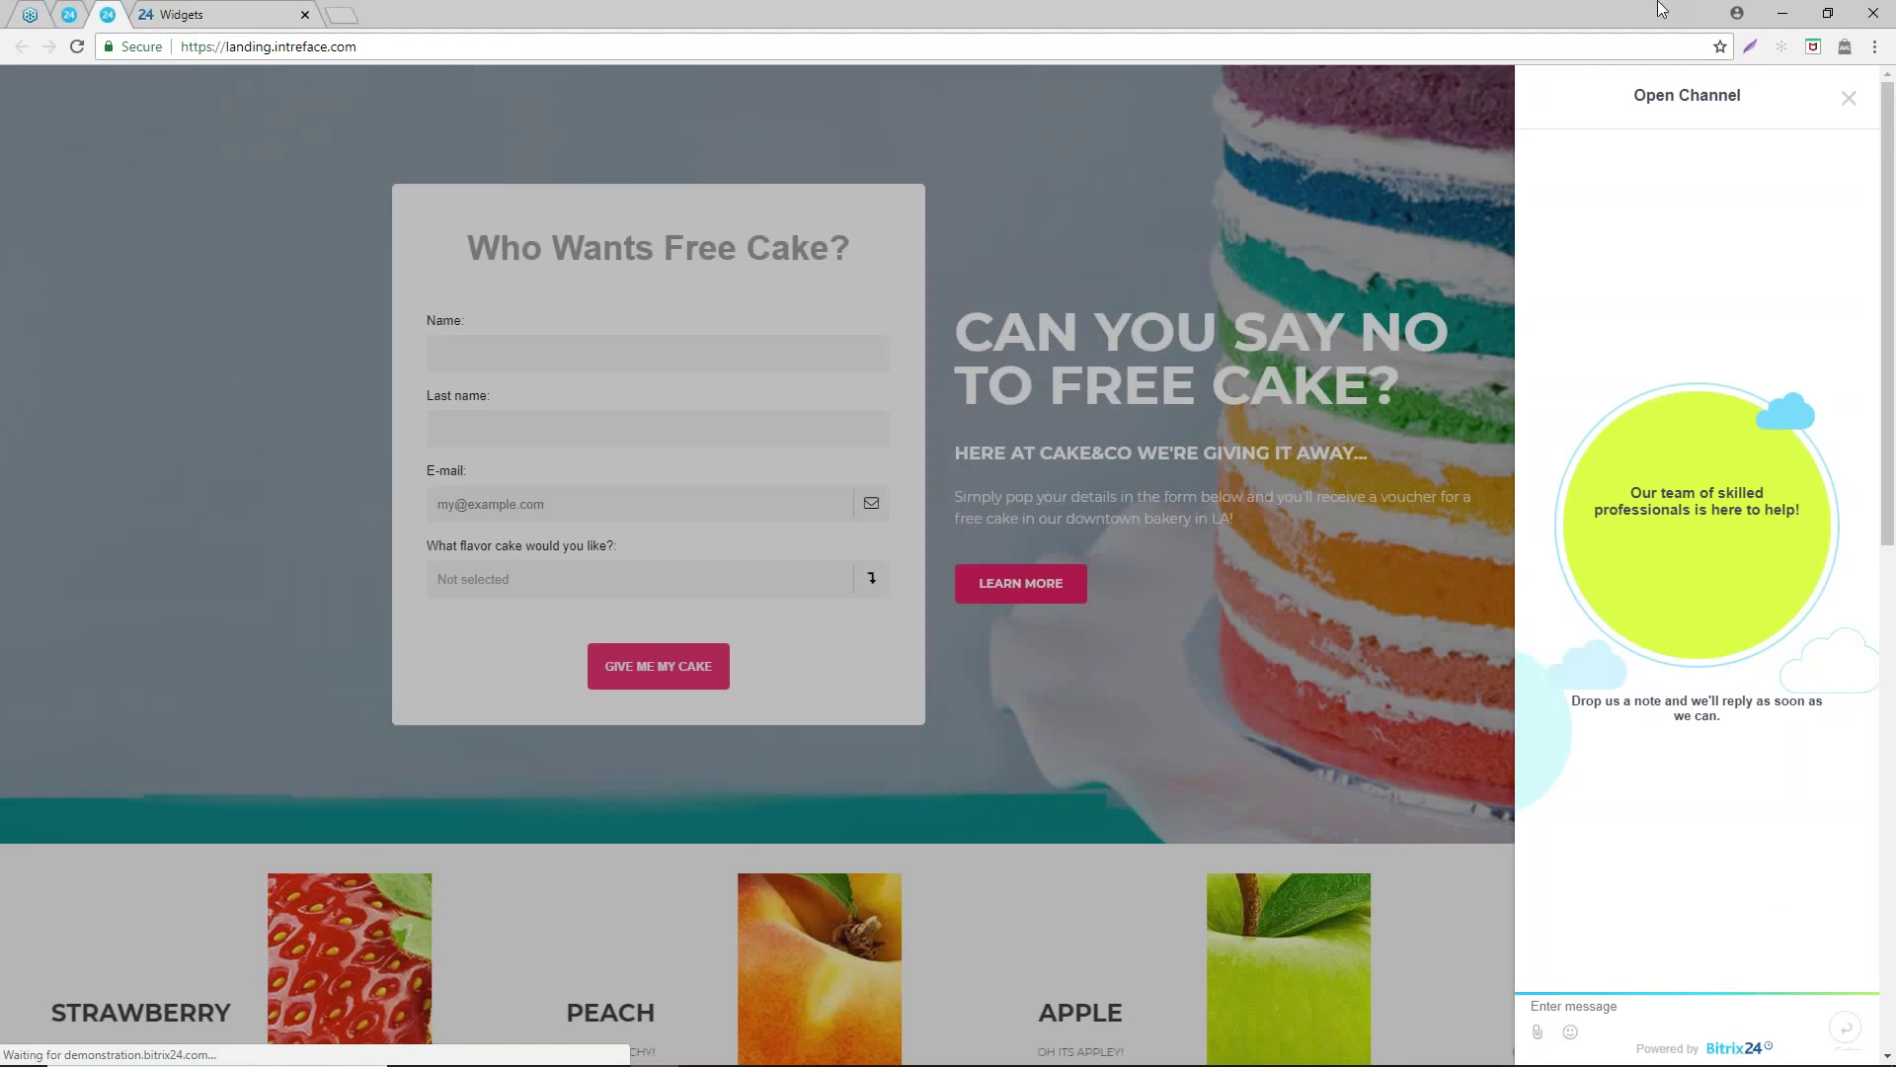
left_click(1848, 98)
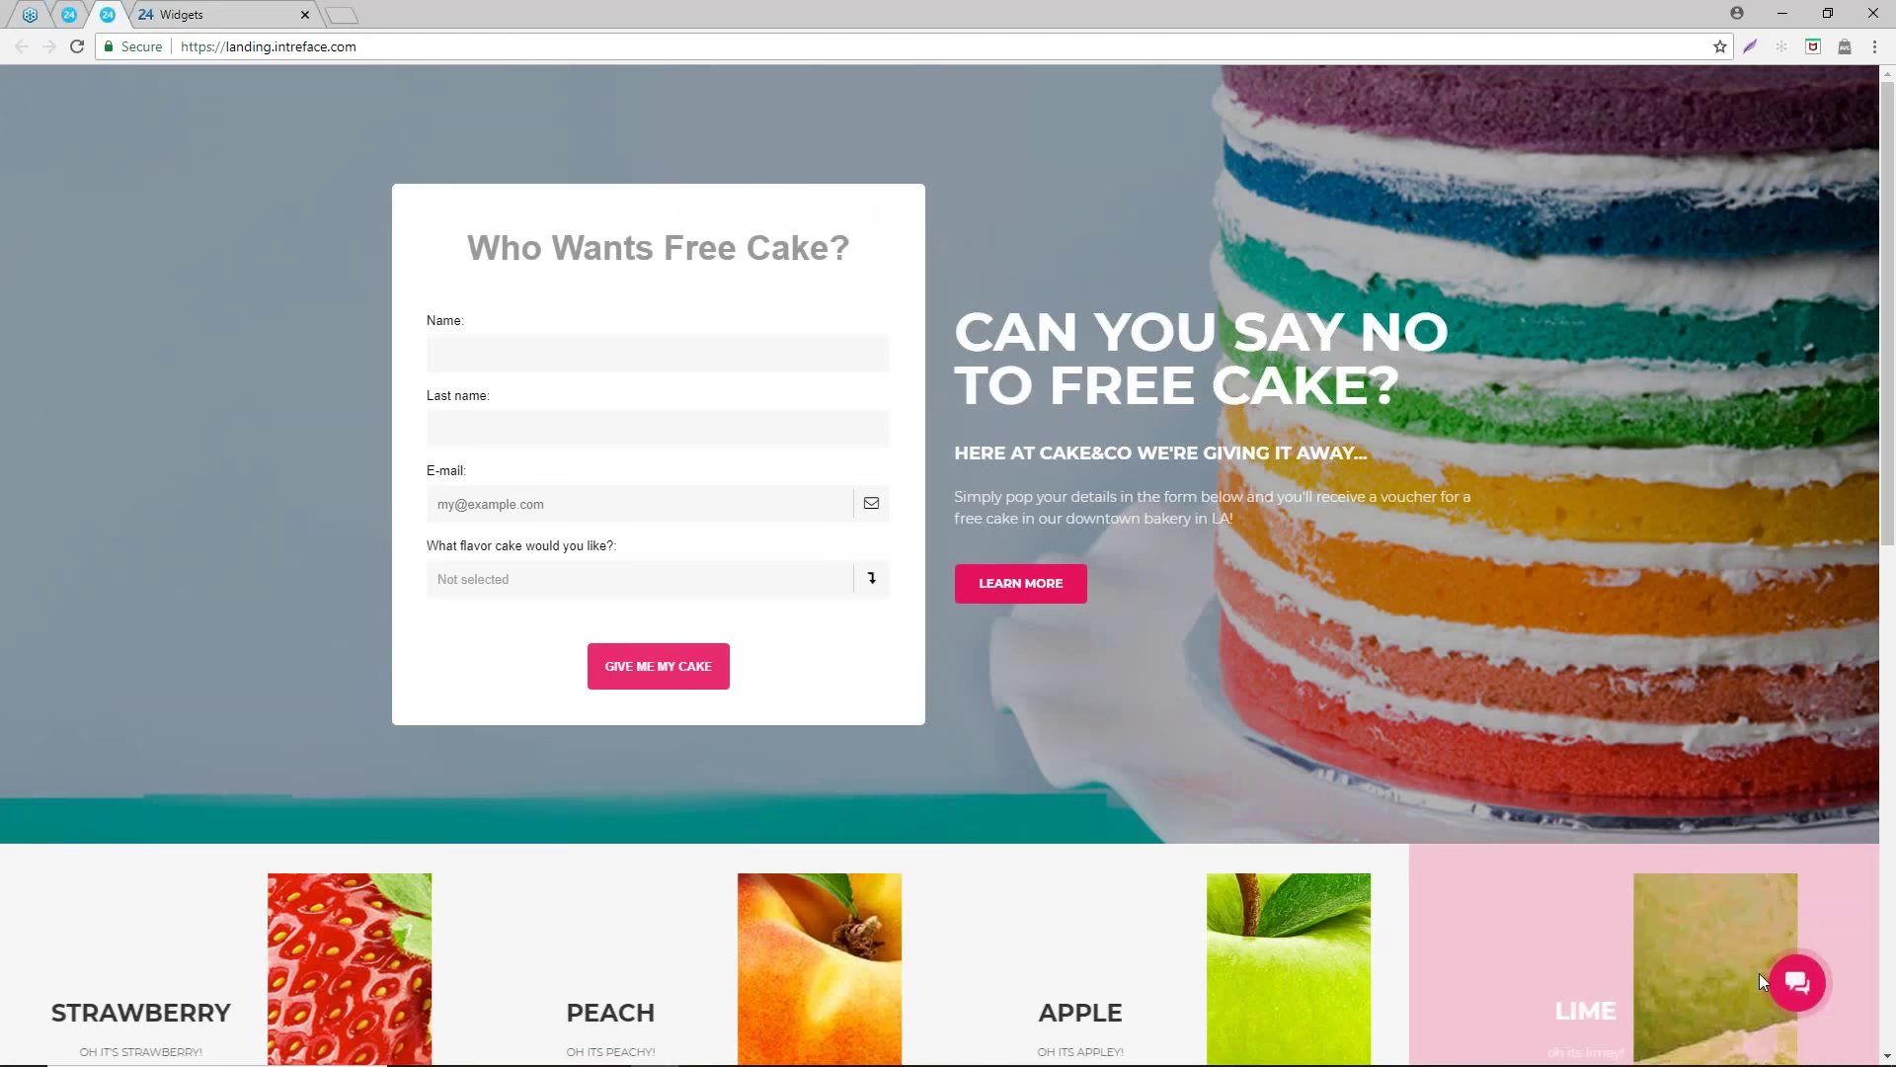
left_click(1797, 982)
left_click(1800, 812)
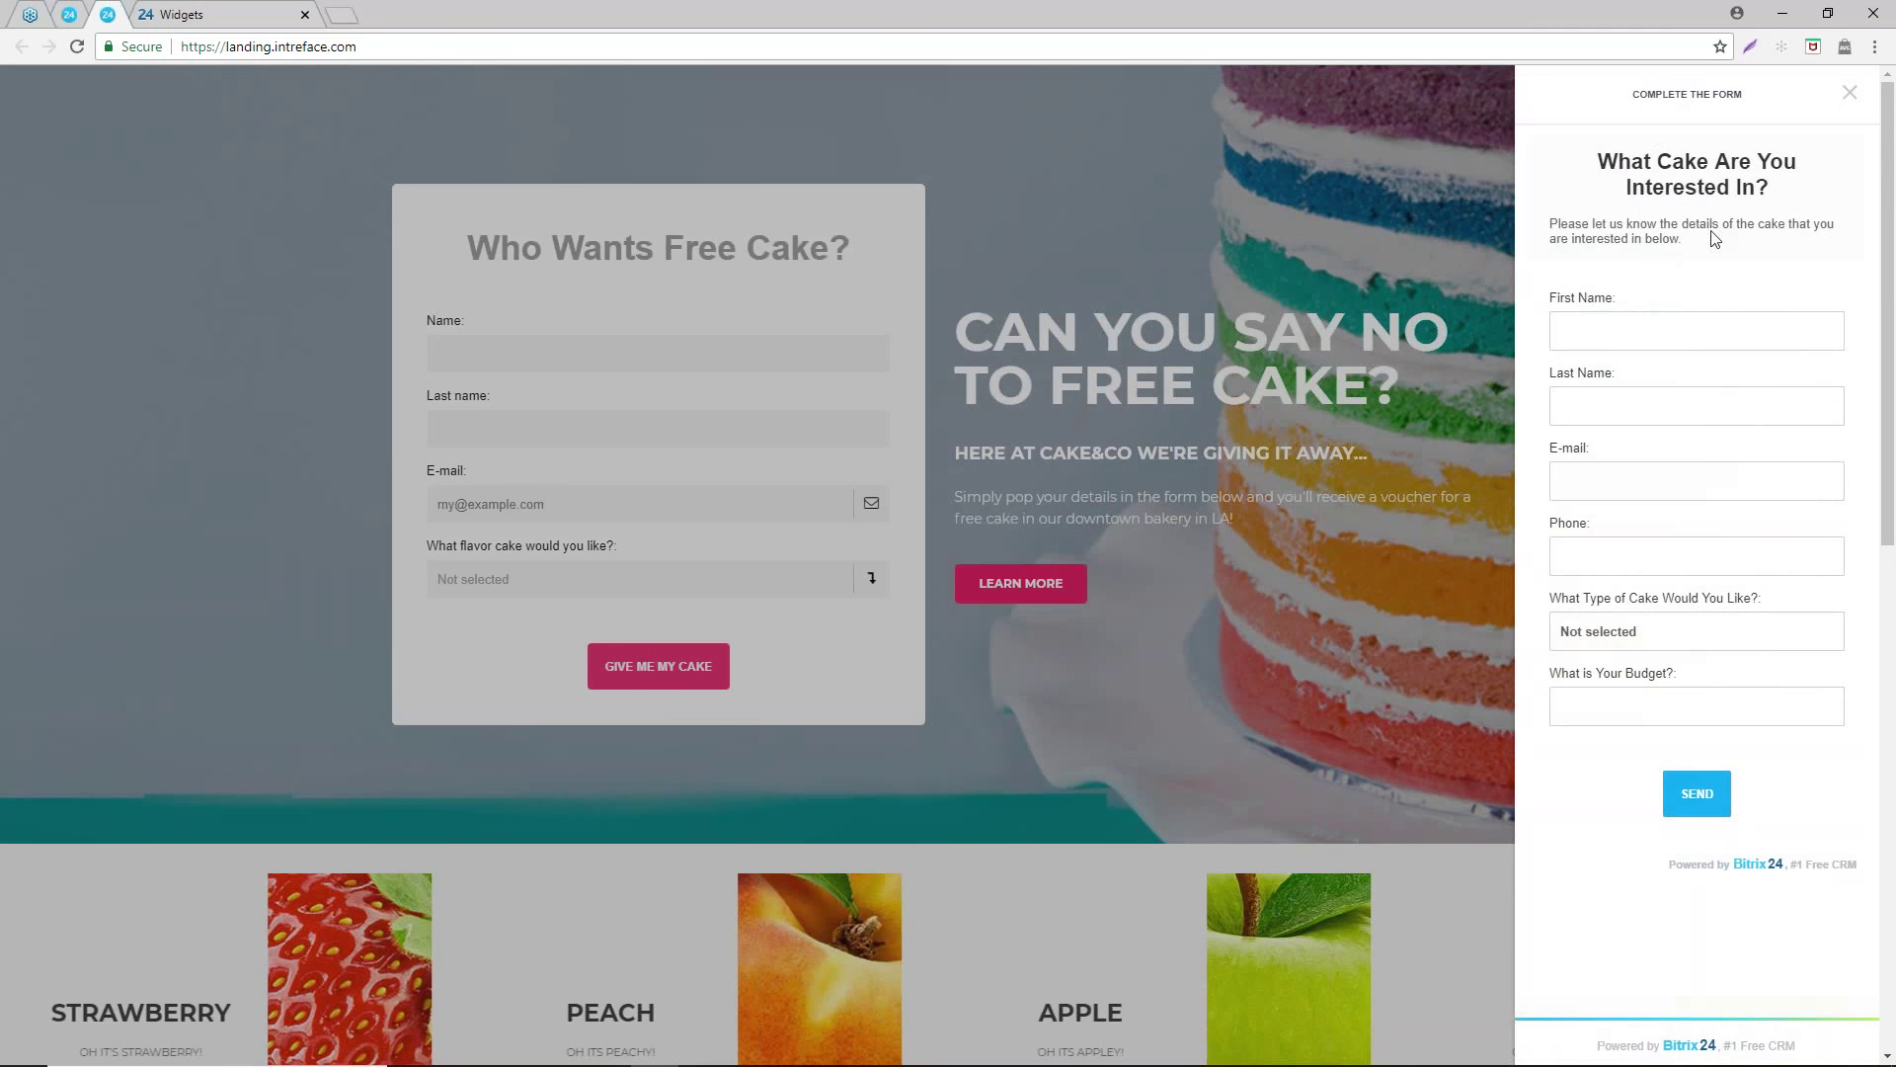
left_click(1846, 96)
left_click(1798, 983)
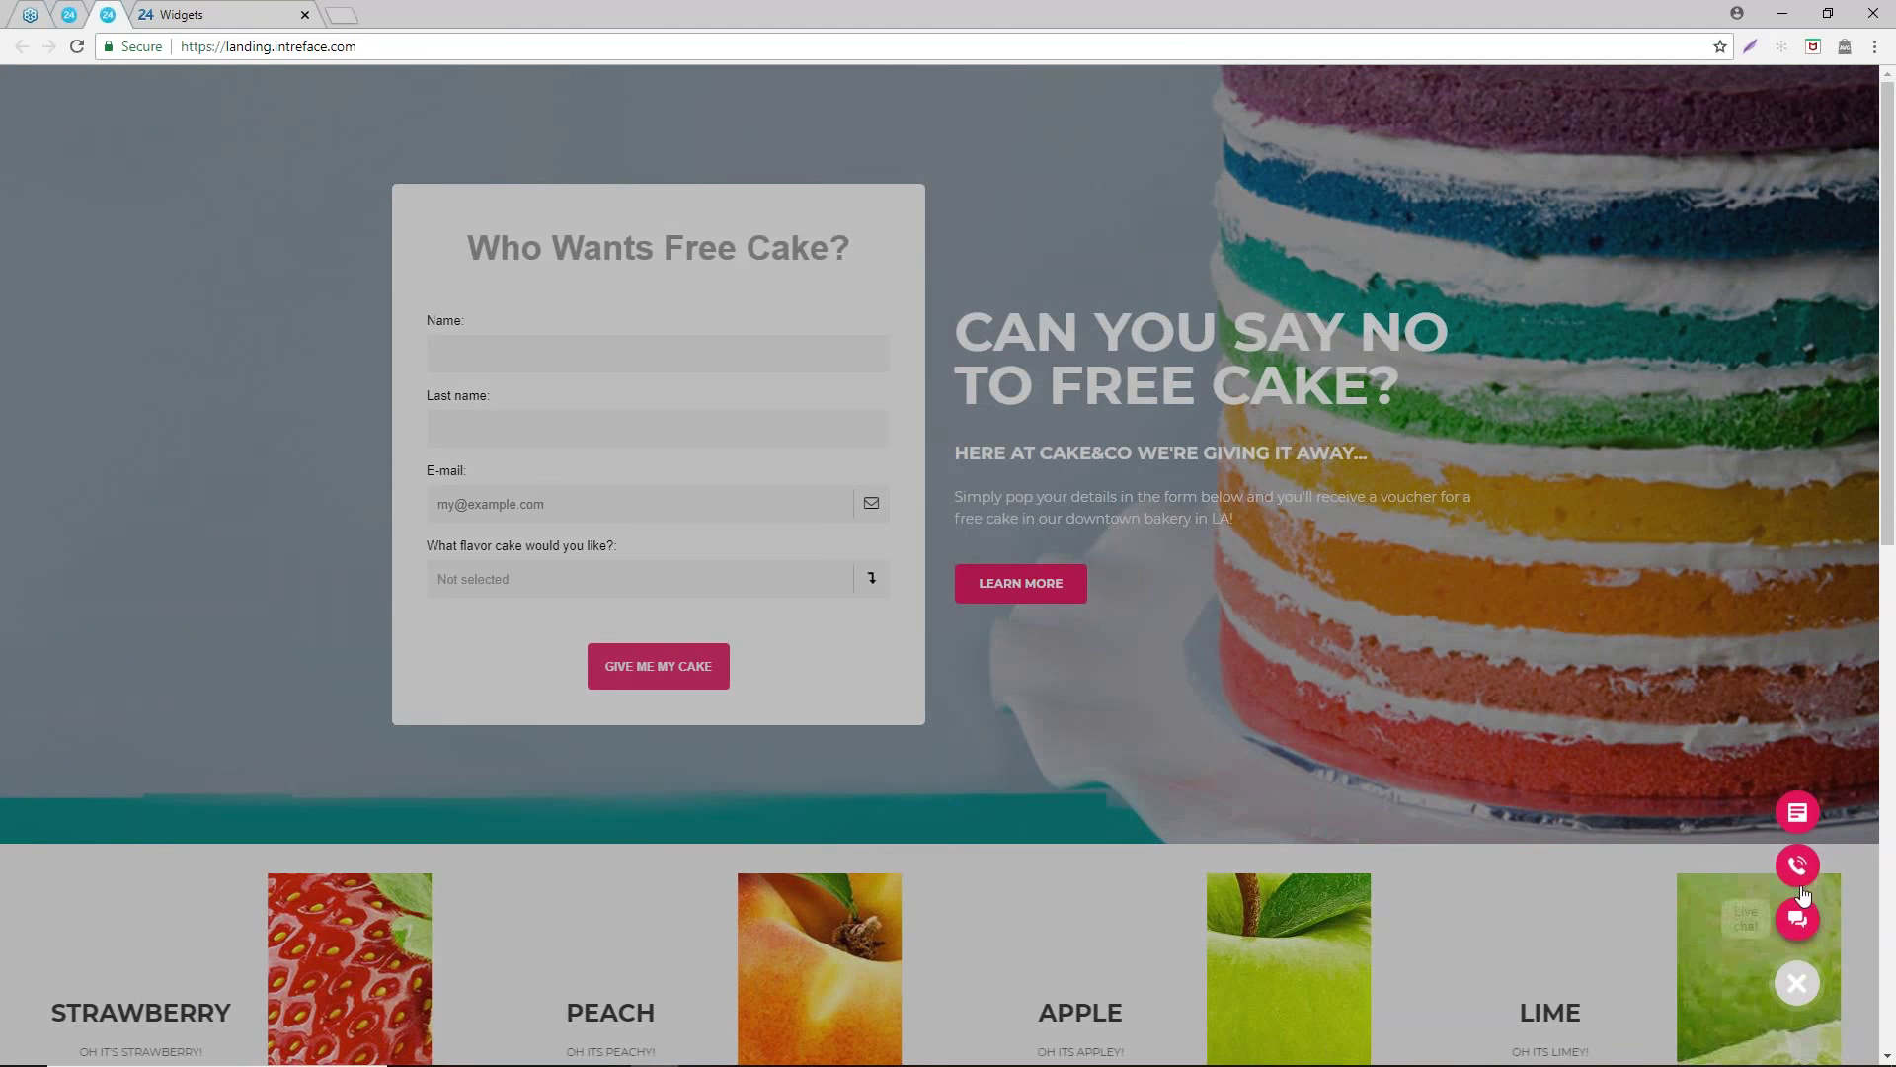
left_click(1800, 863)
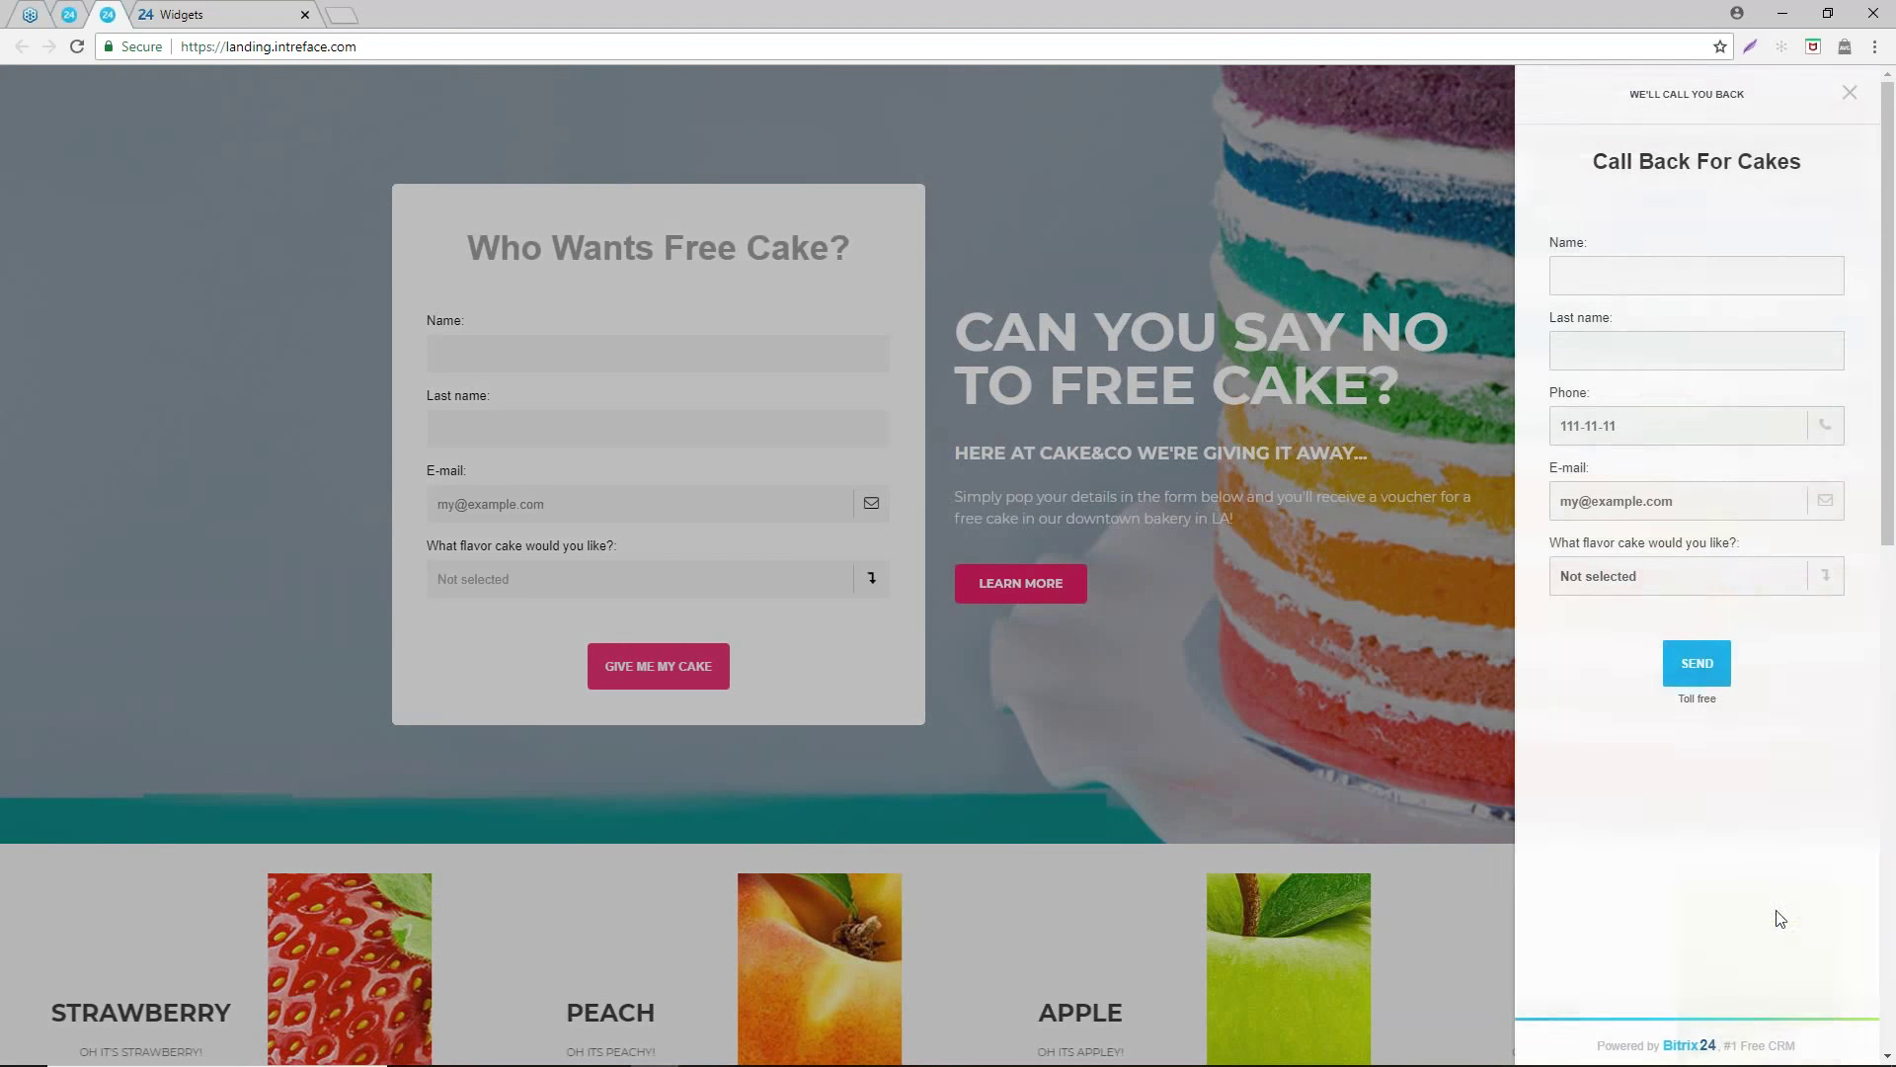
left_click(1849, 93)
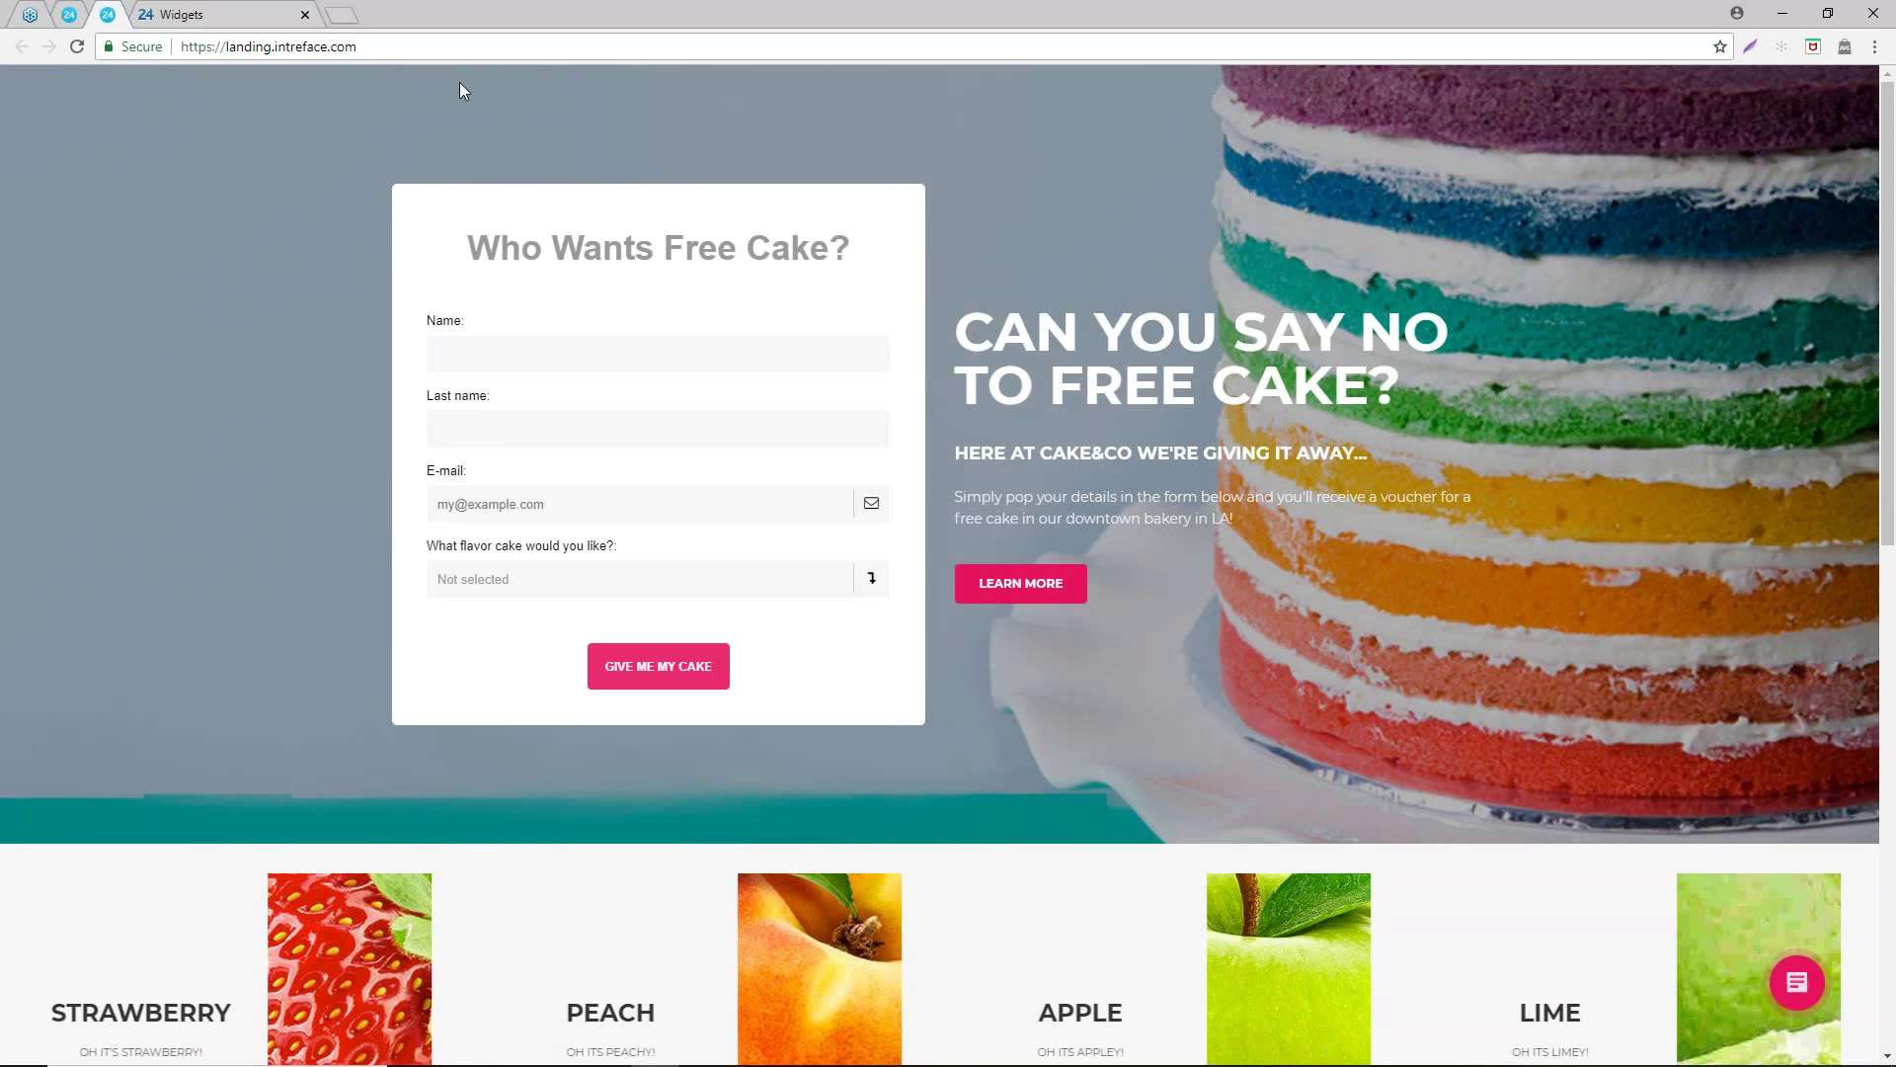
- Leave the widget editor and open the Website Form Enquiry lead from the CRM leads
left_click(158, 20)
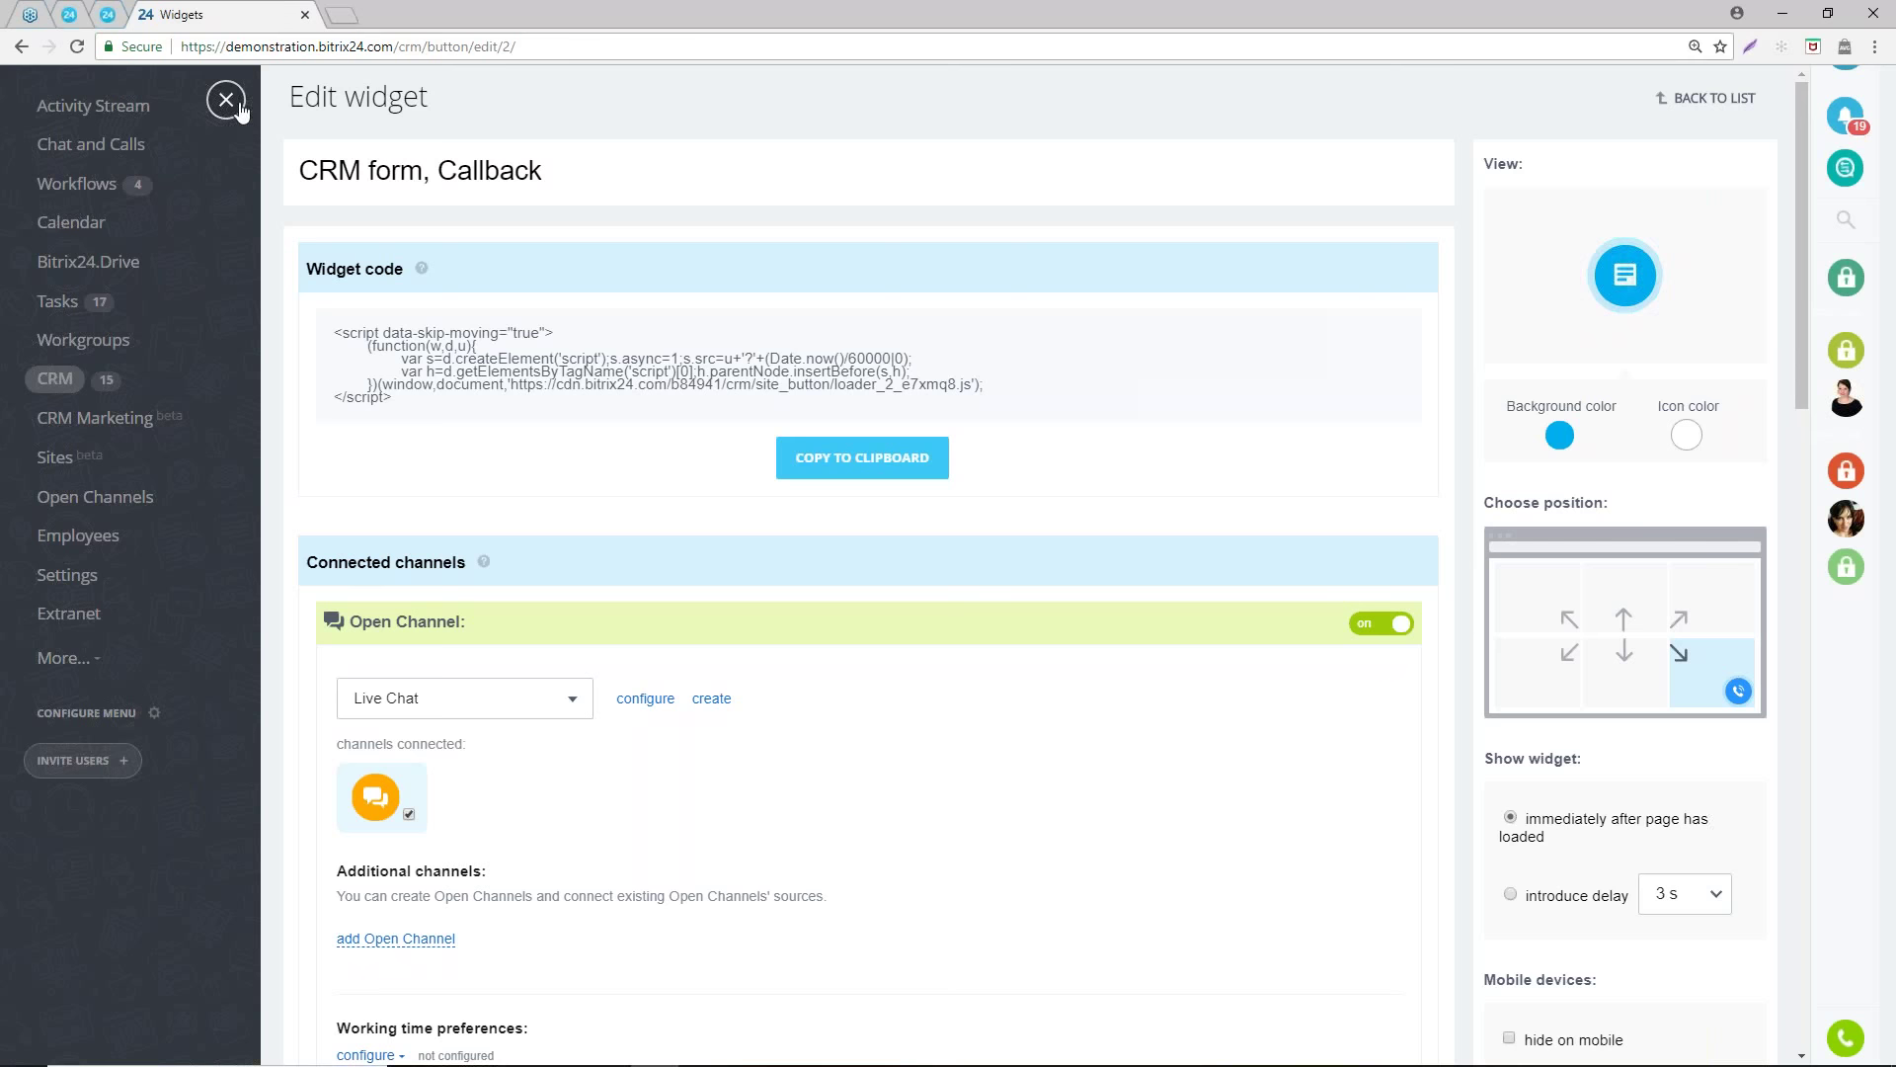
left_click(227, 105)
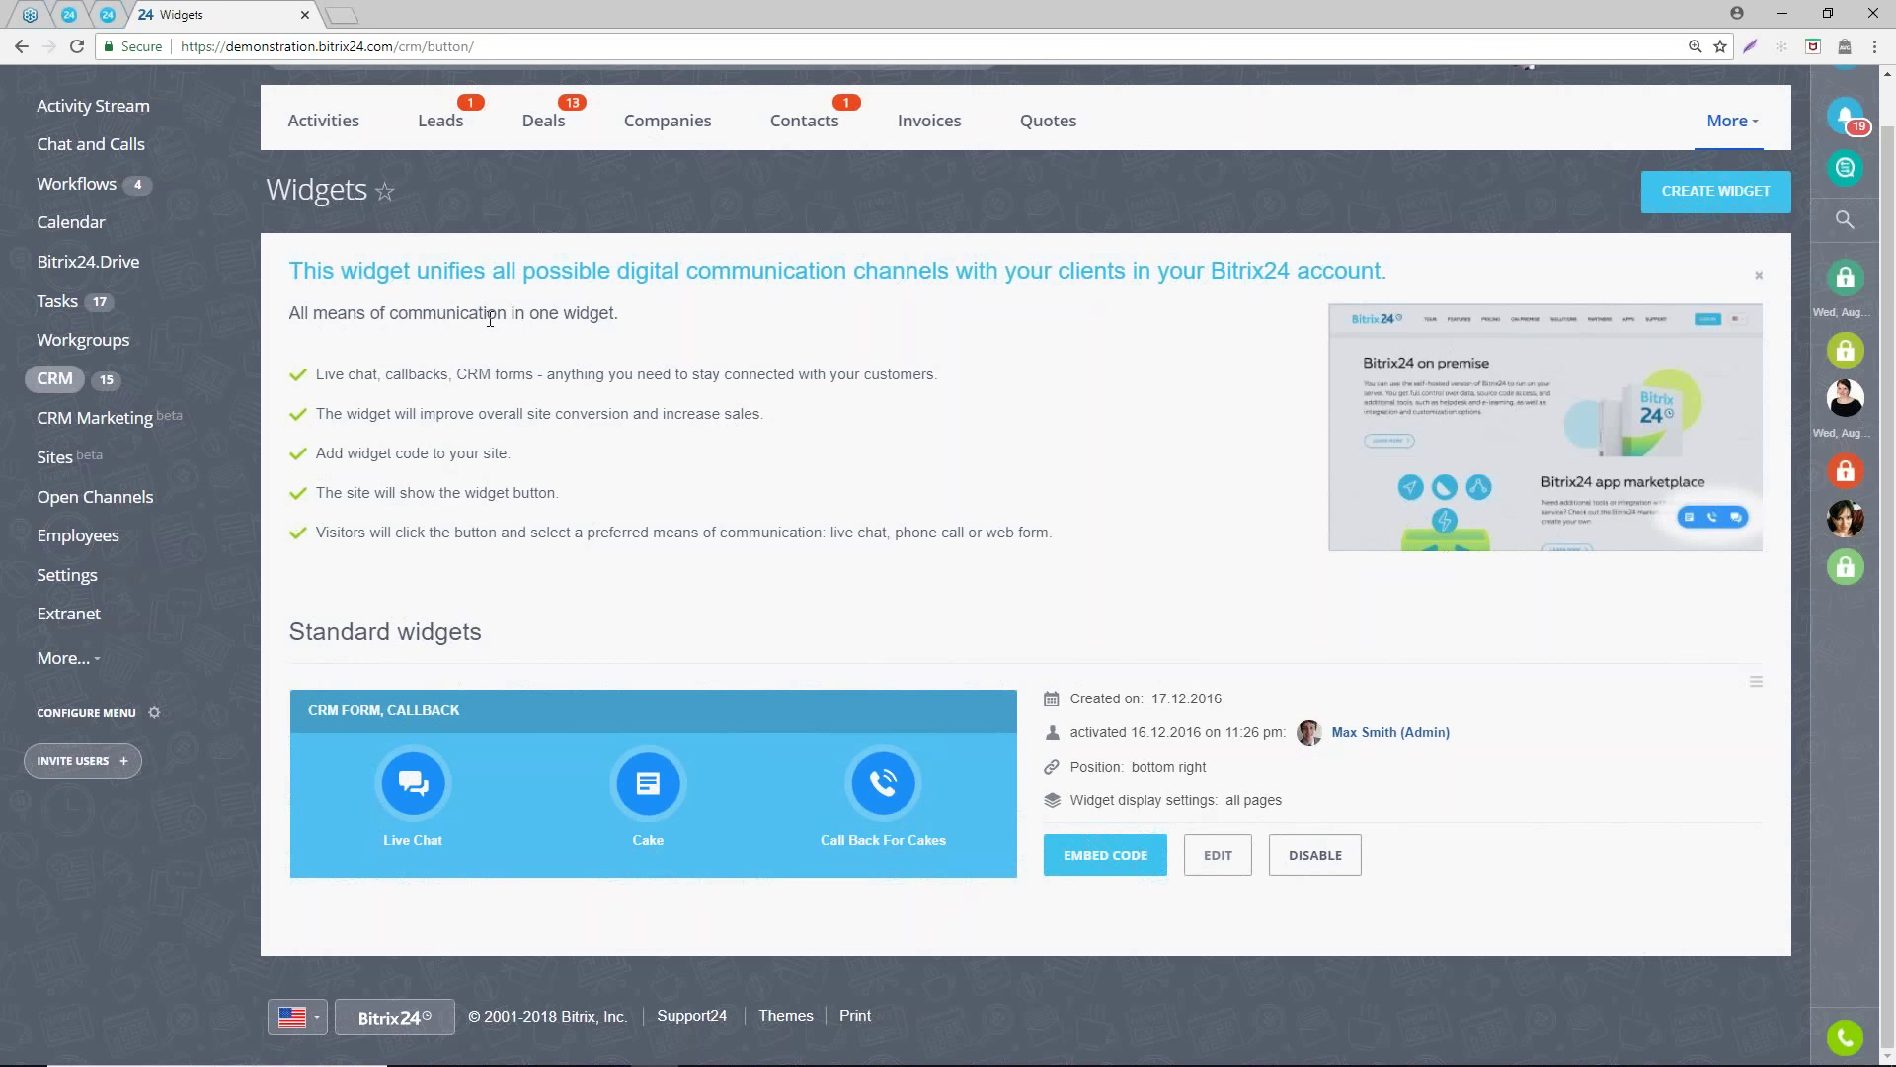
left_click(460, 129)
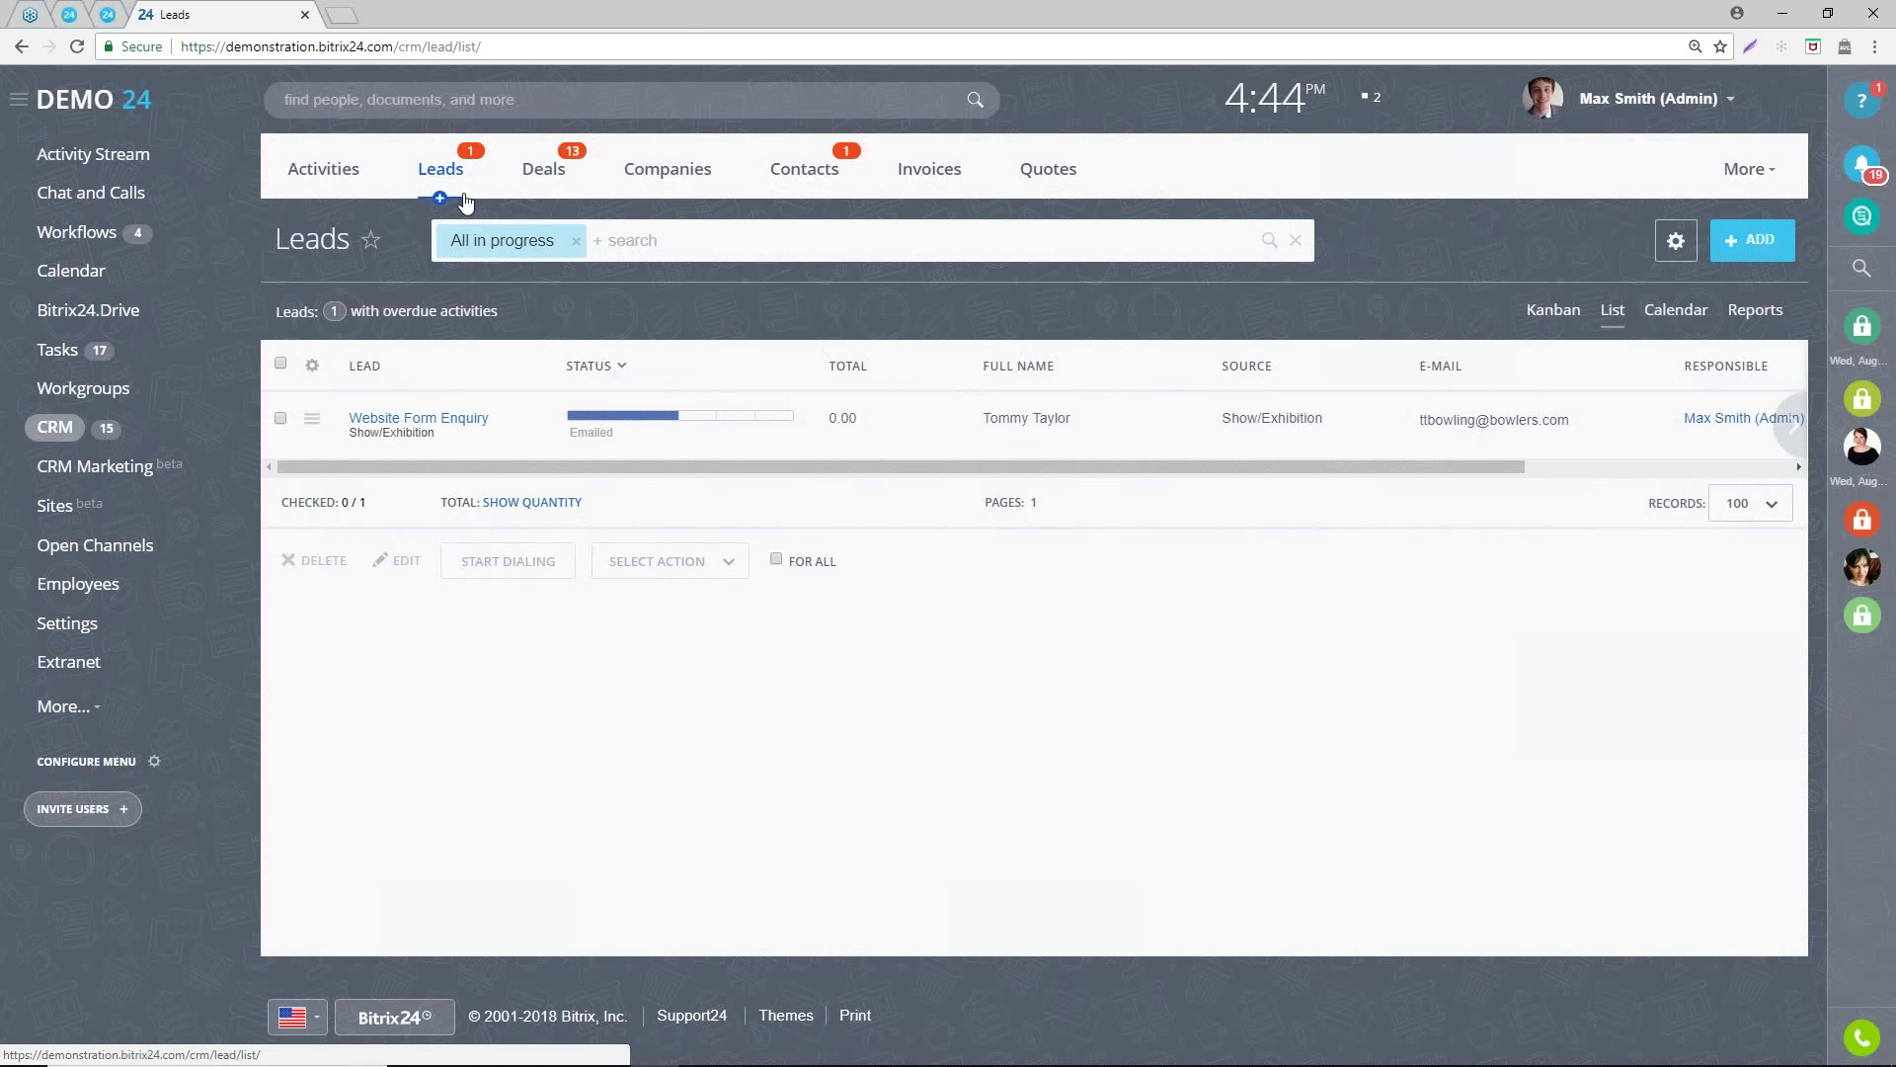
left_click(434, 417)
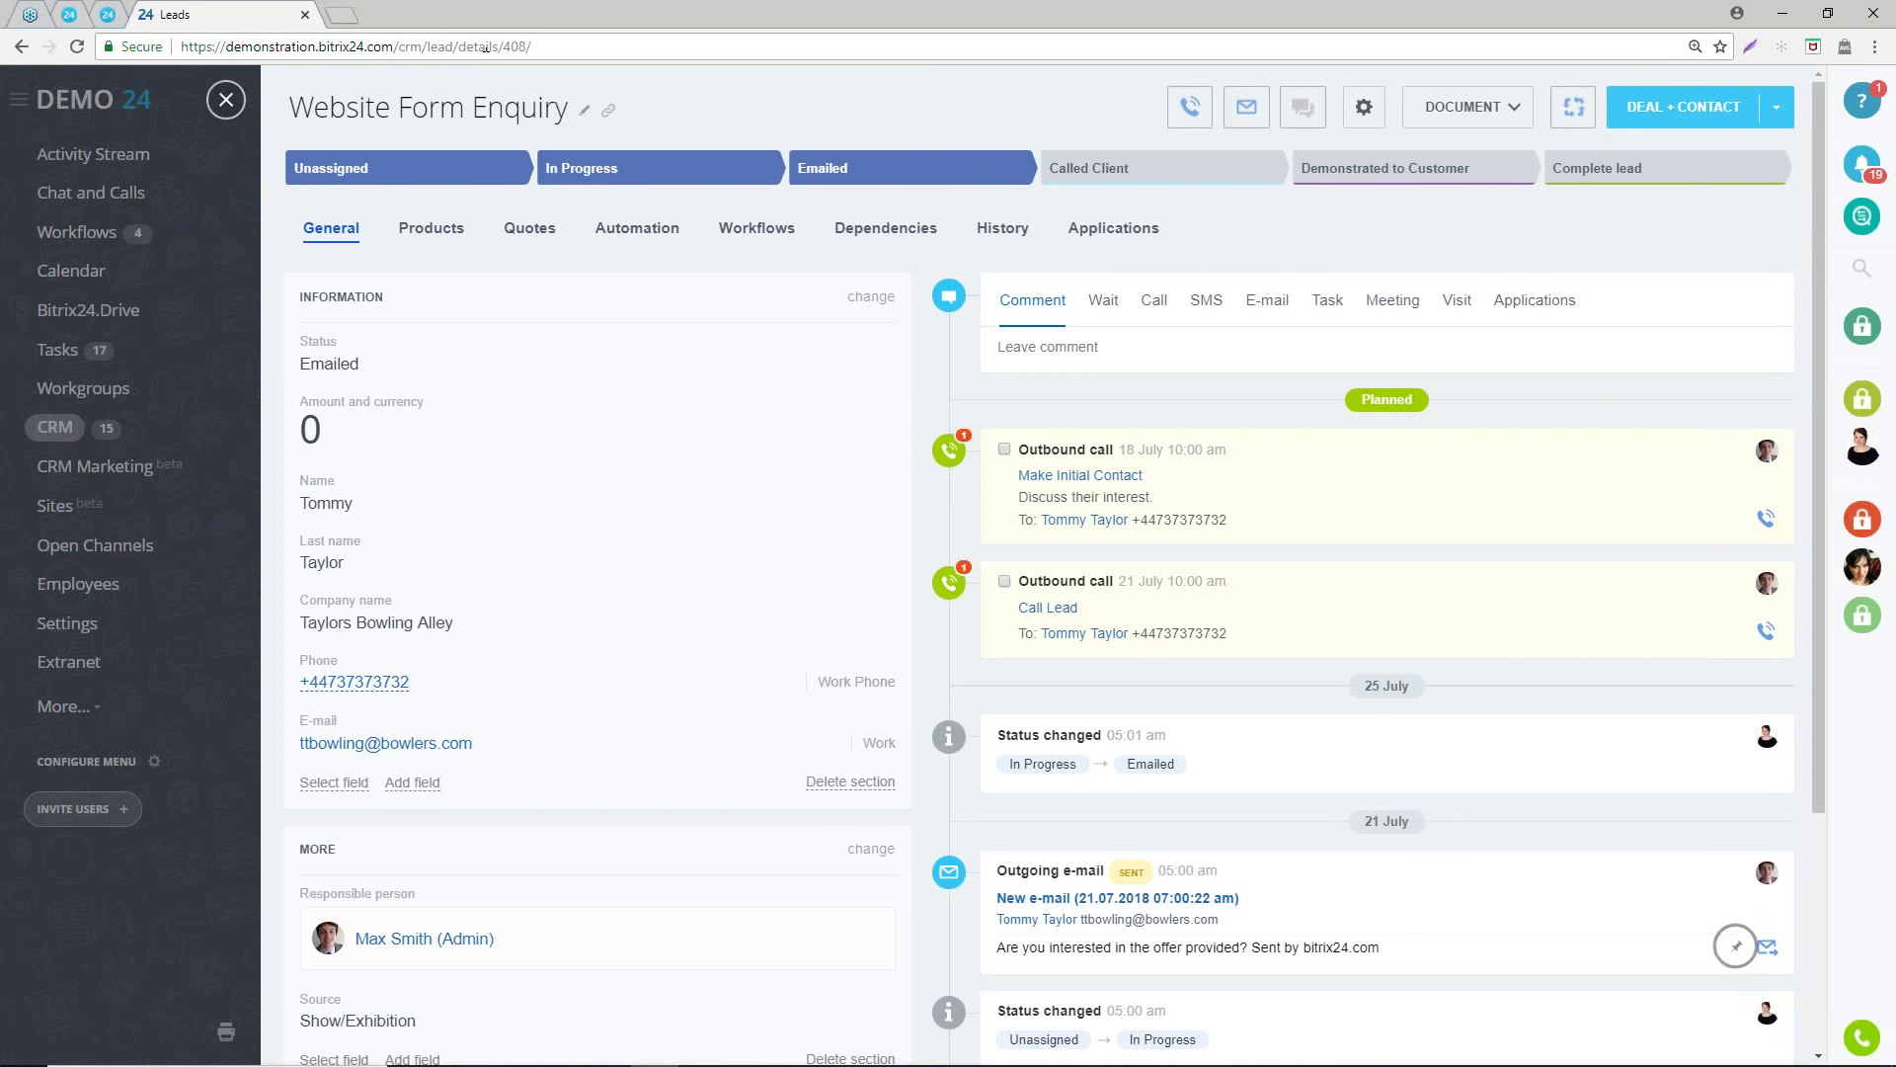
- Open the automation rules configuration for all leads and look over the triggers and rules of each status
left_click(637, 230)
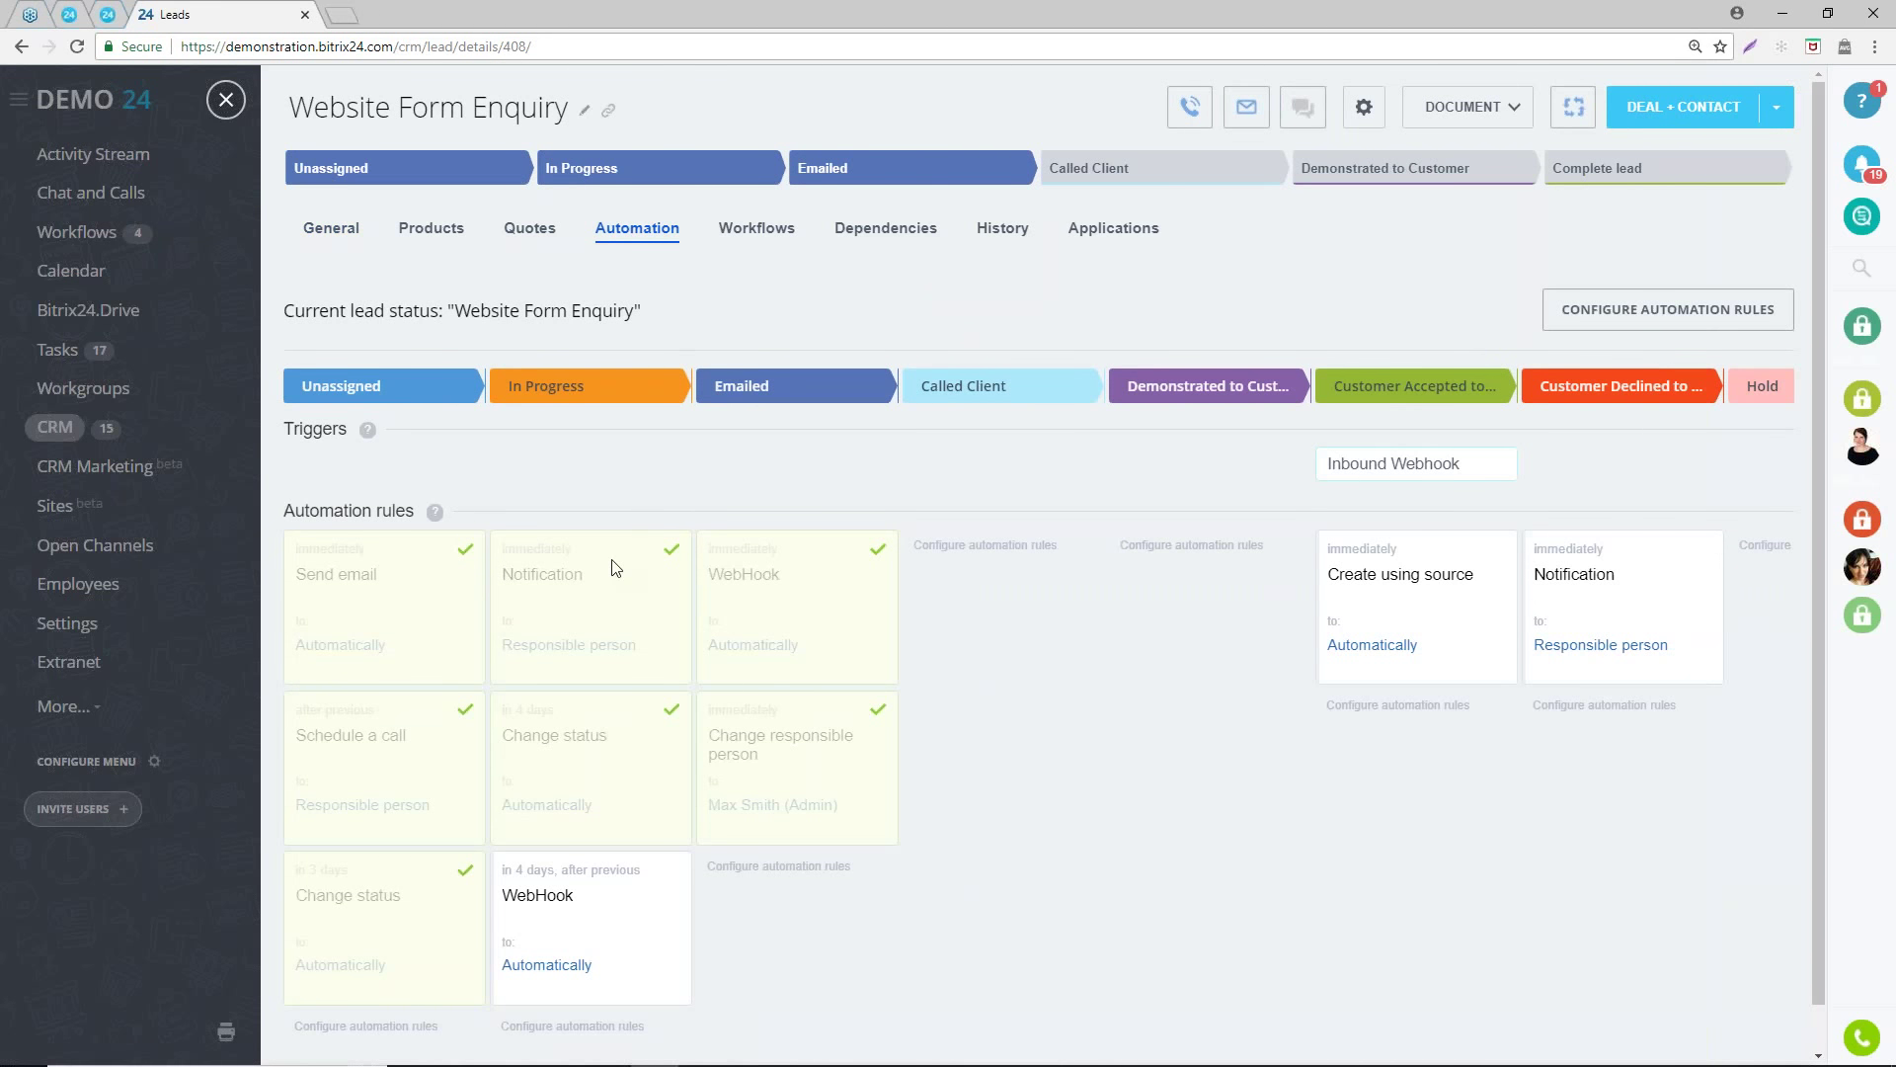
scroll(613, 566, "down", 1)
left_click(1687, 259)
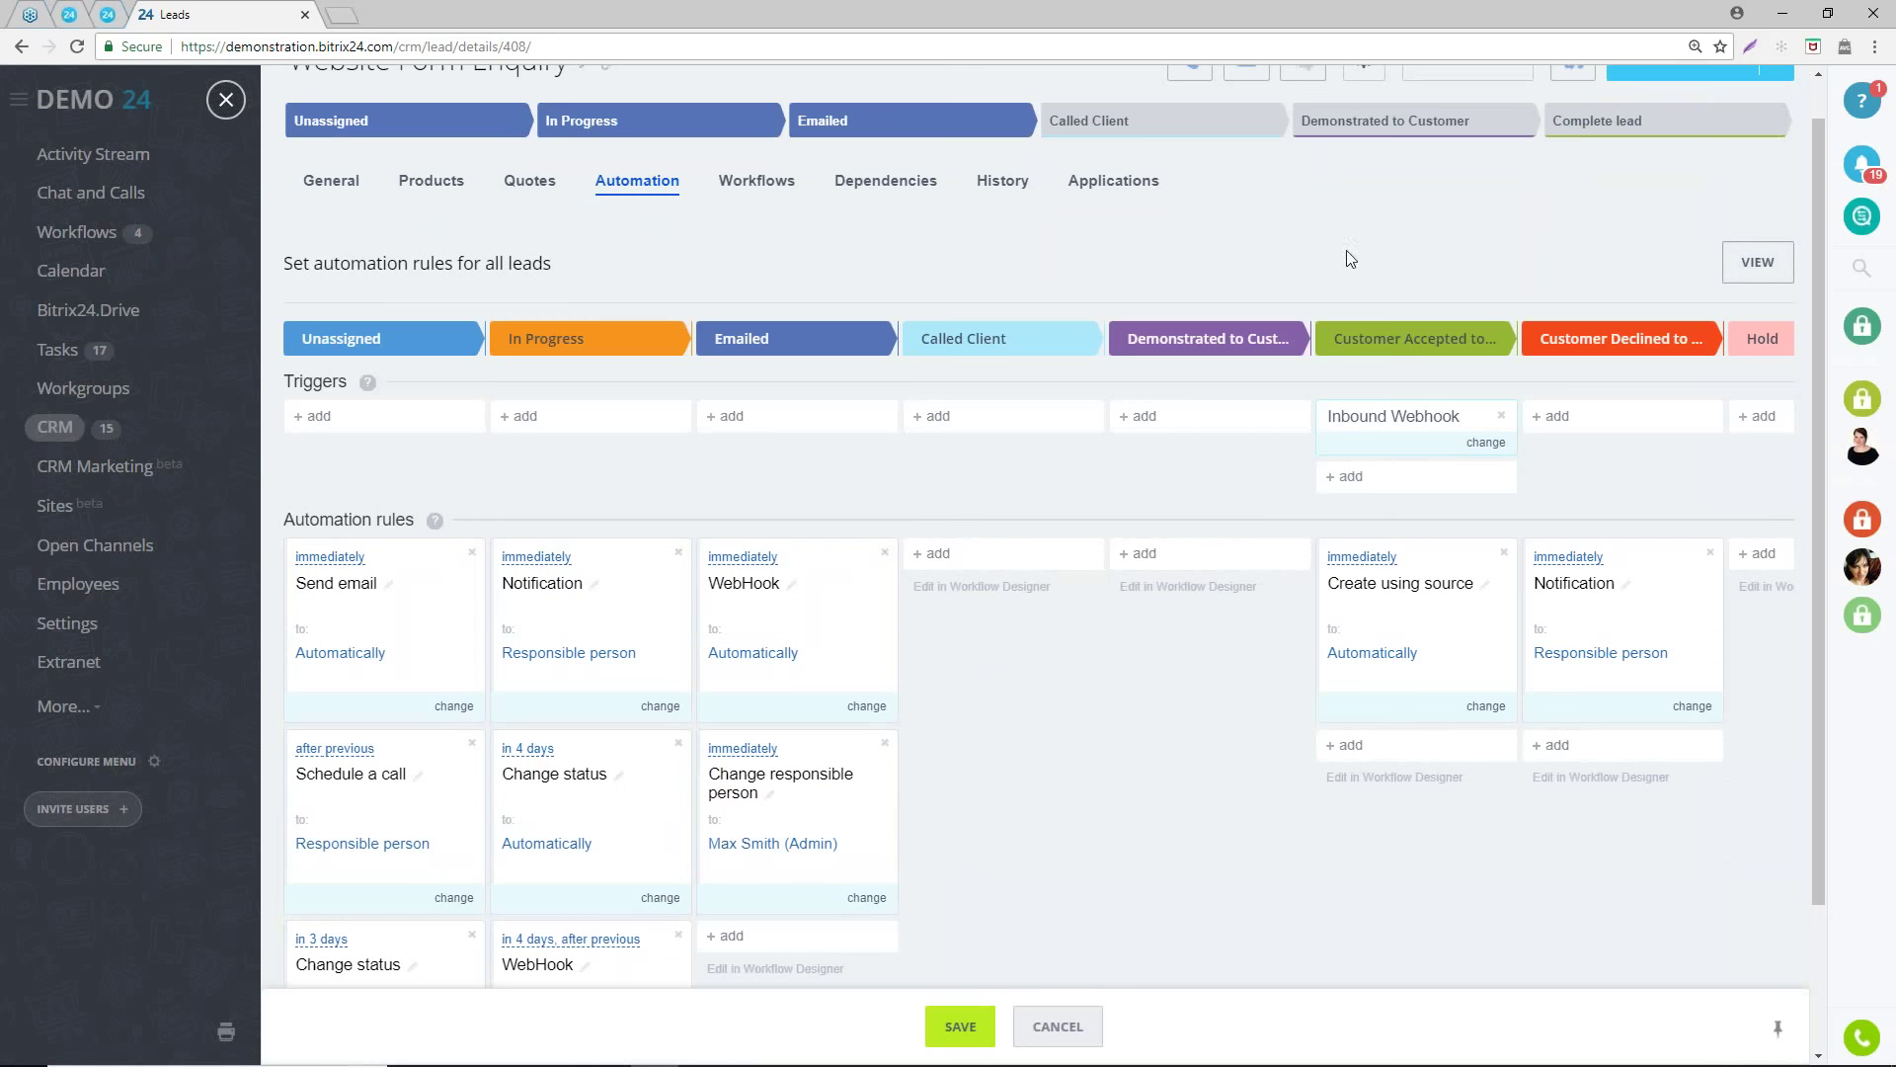
scroll(382, 545, "down", 1)
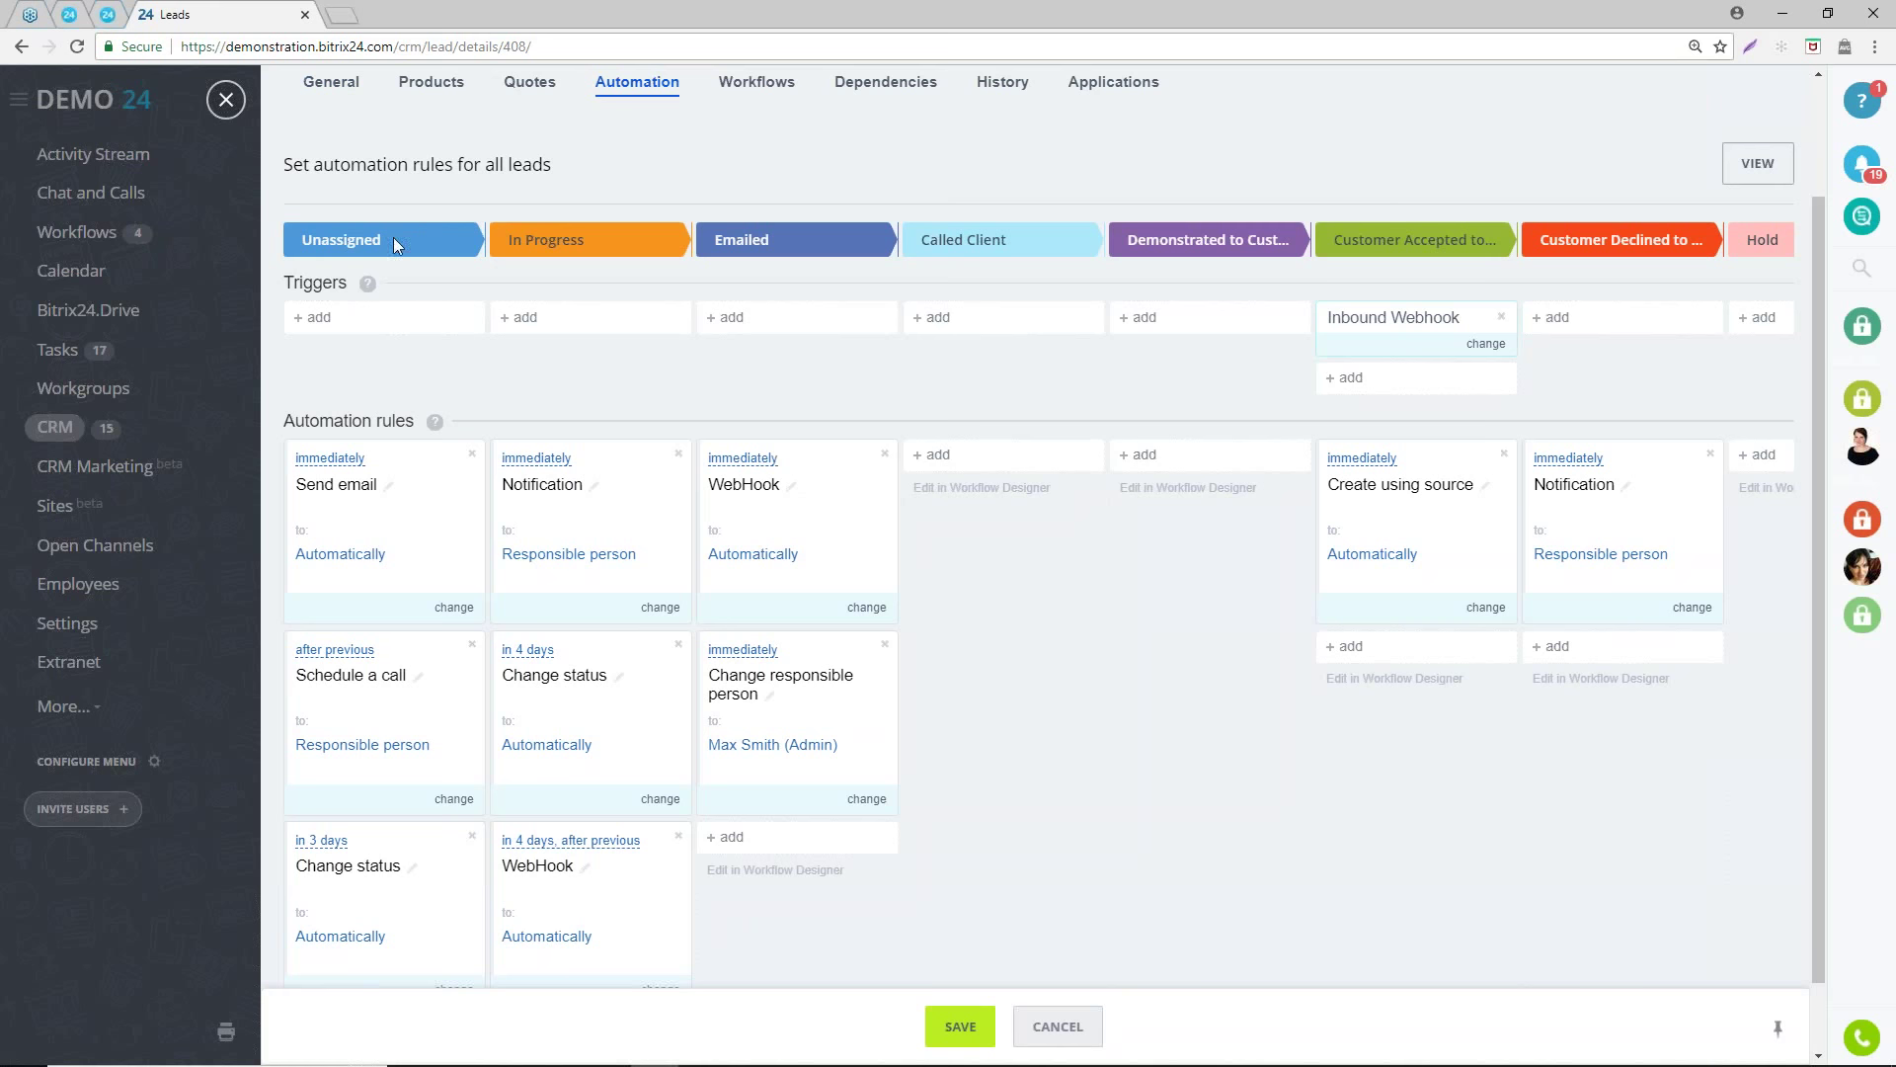
scroll(381, 444, "down", 1)
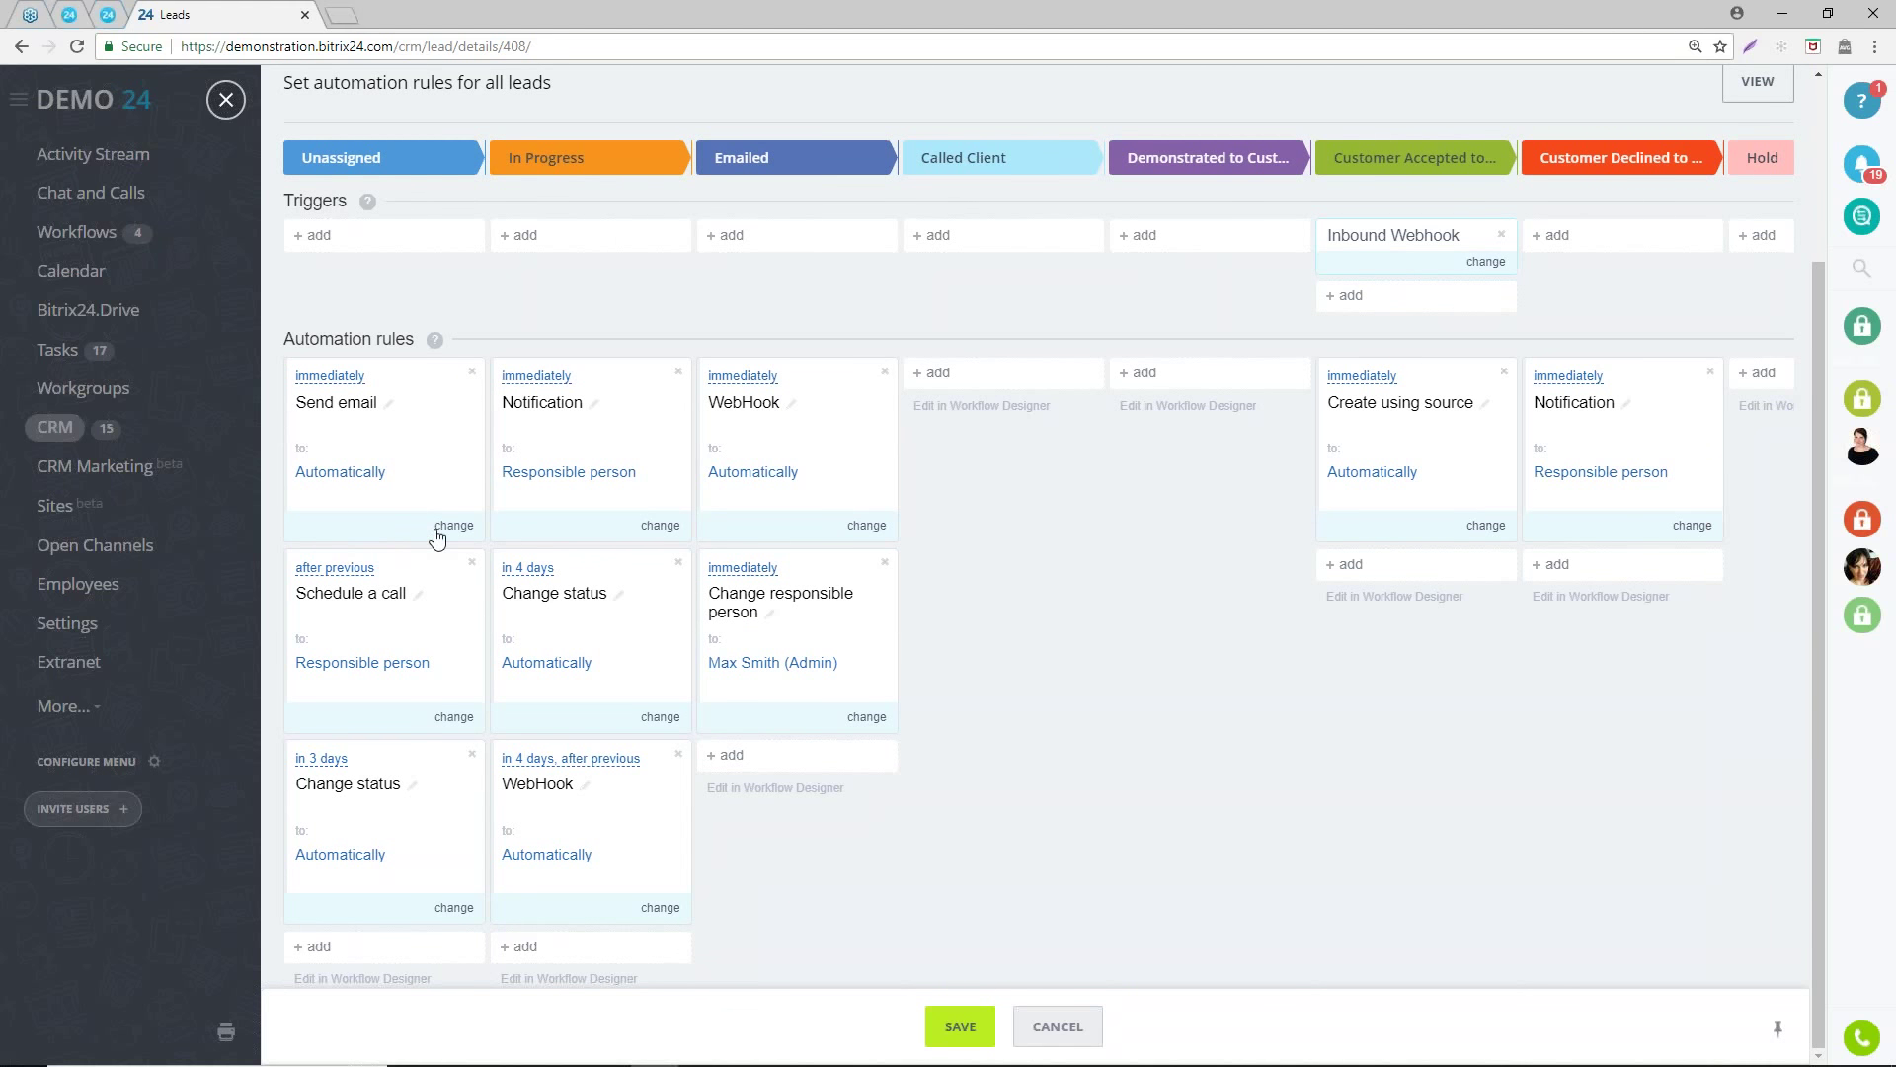
- Start a new Send email client communication rule for the Unassigned status
left_click(326, 950)
mouse_move(484, 803)
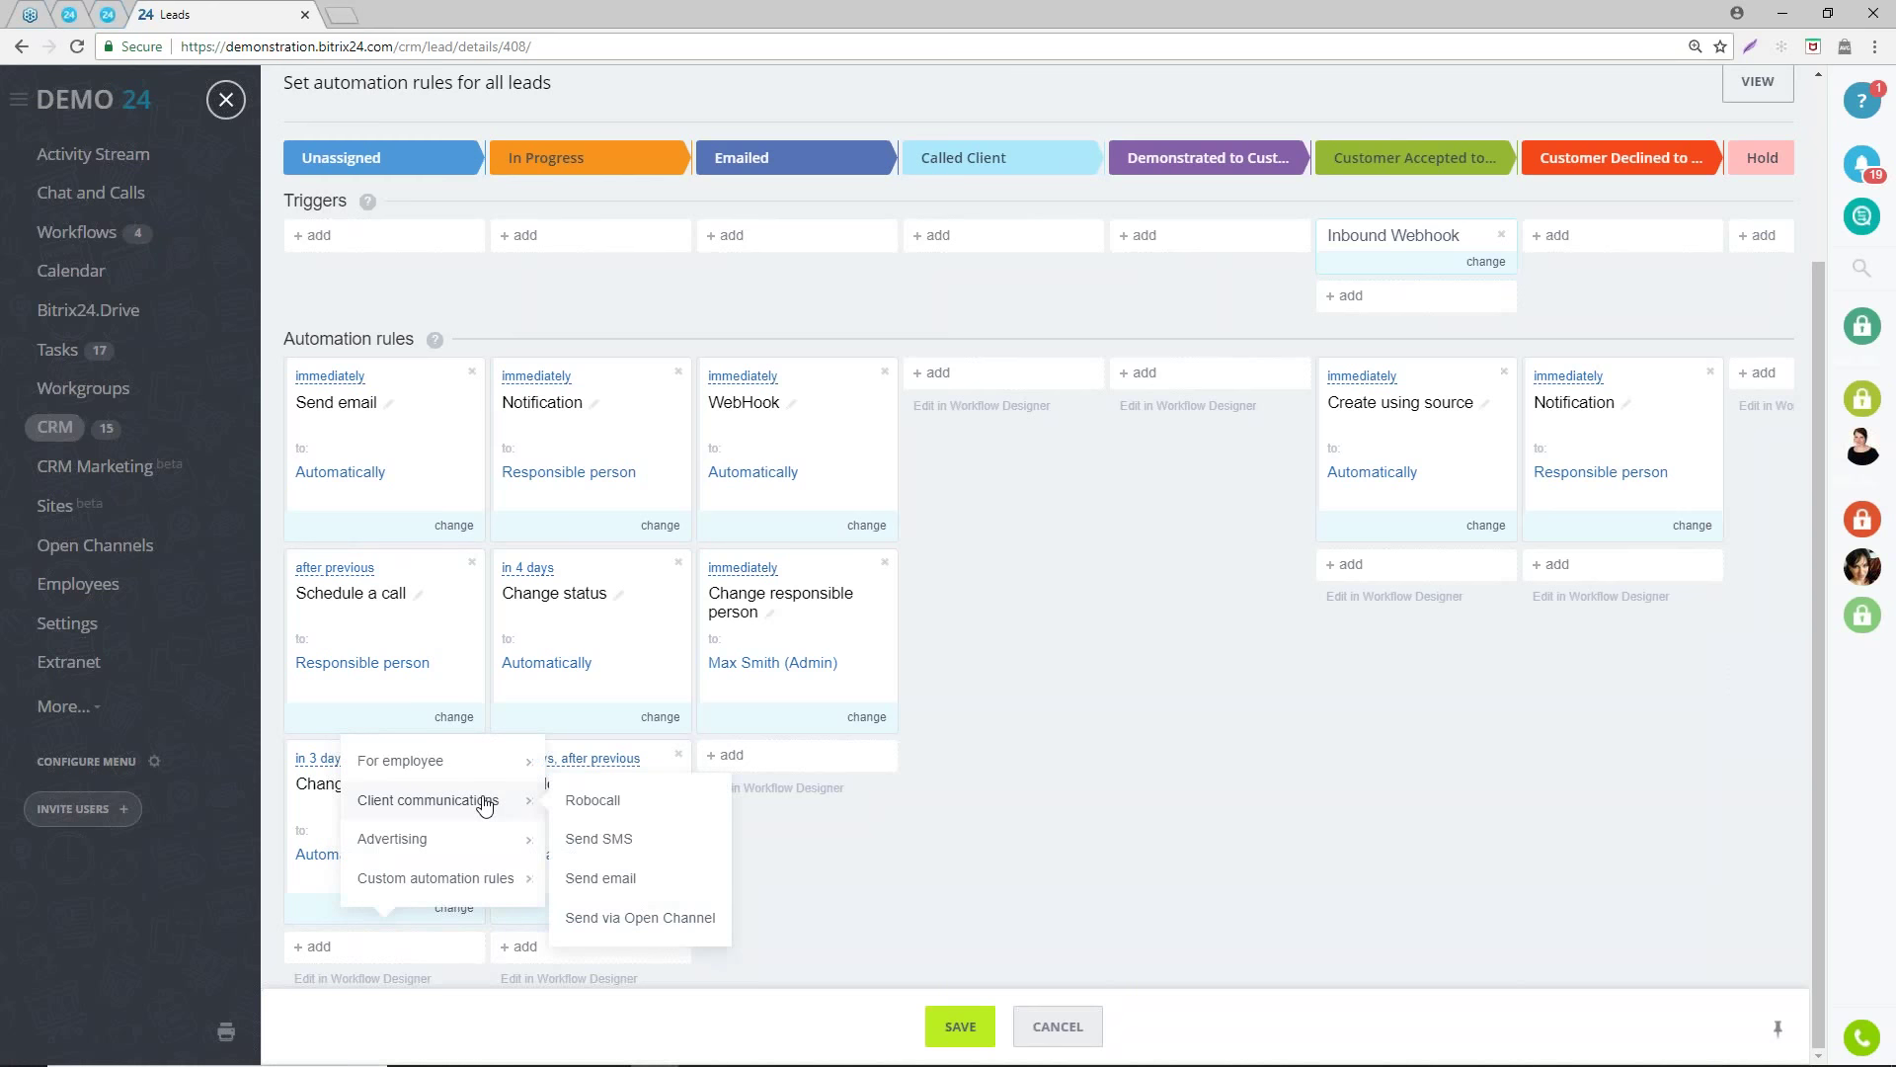
left_click(632, 881)
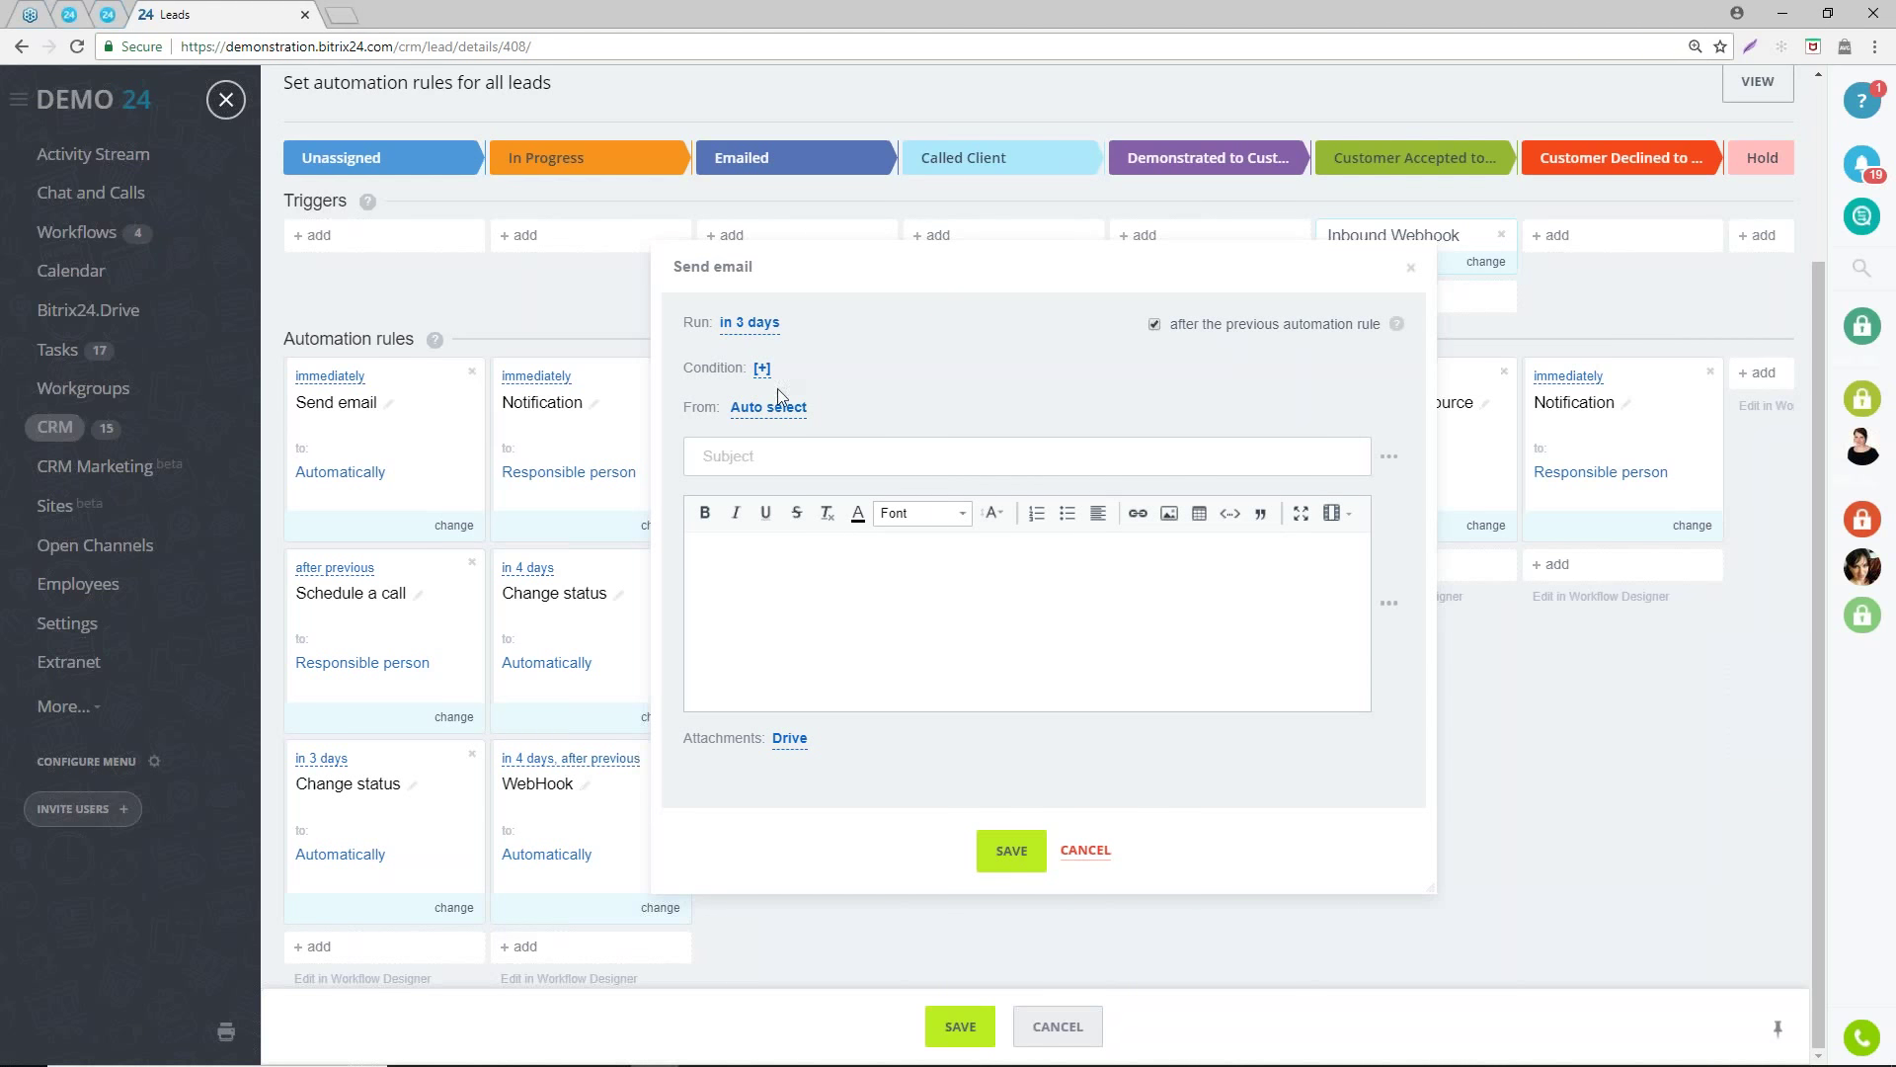
- Add a condition to the email rule so that Source equals Website - Enquiry
left_click(762, 370)
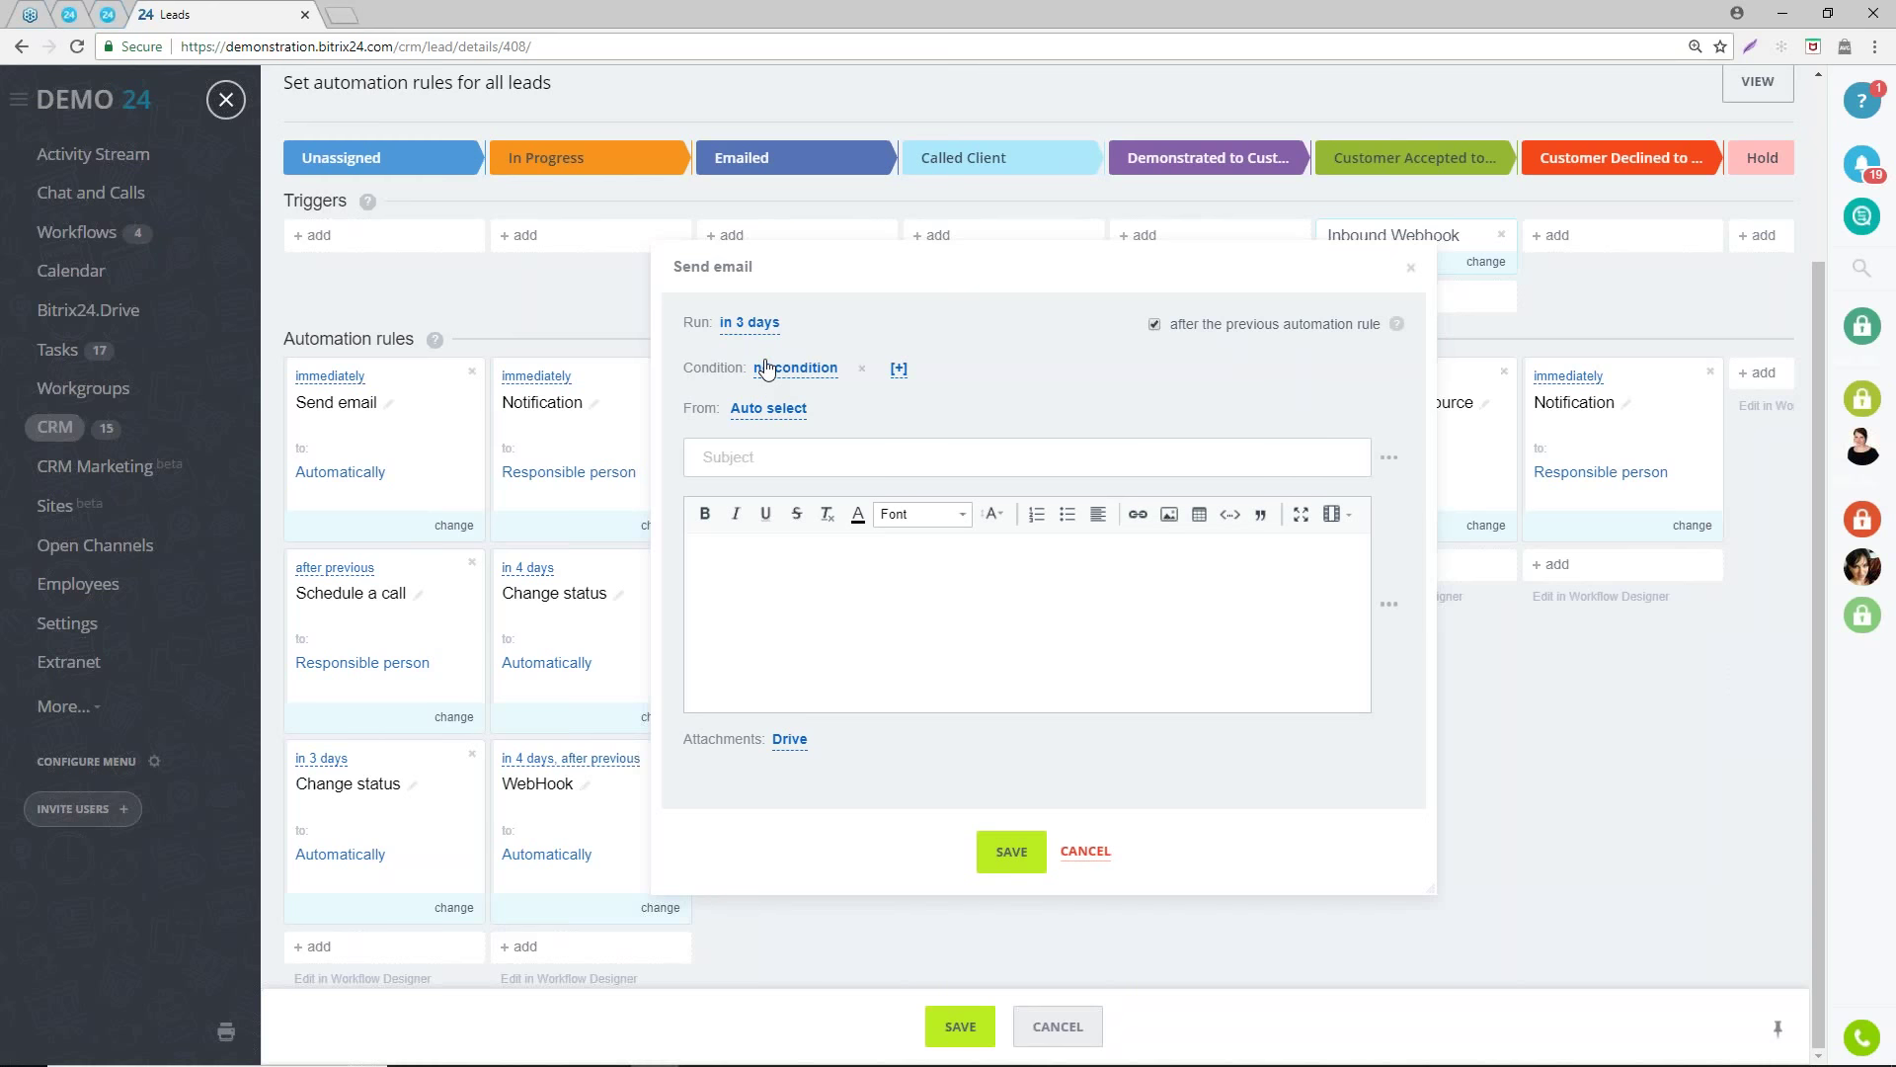
left_click(787, 370)
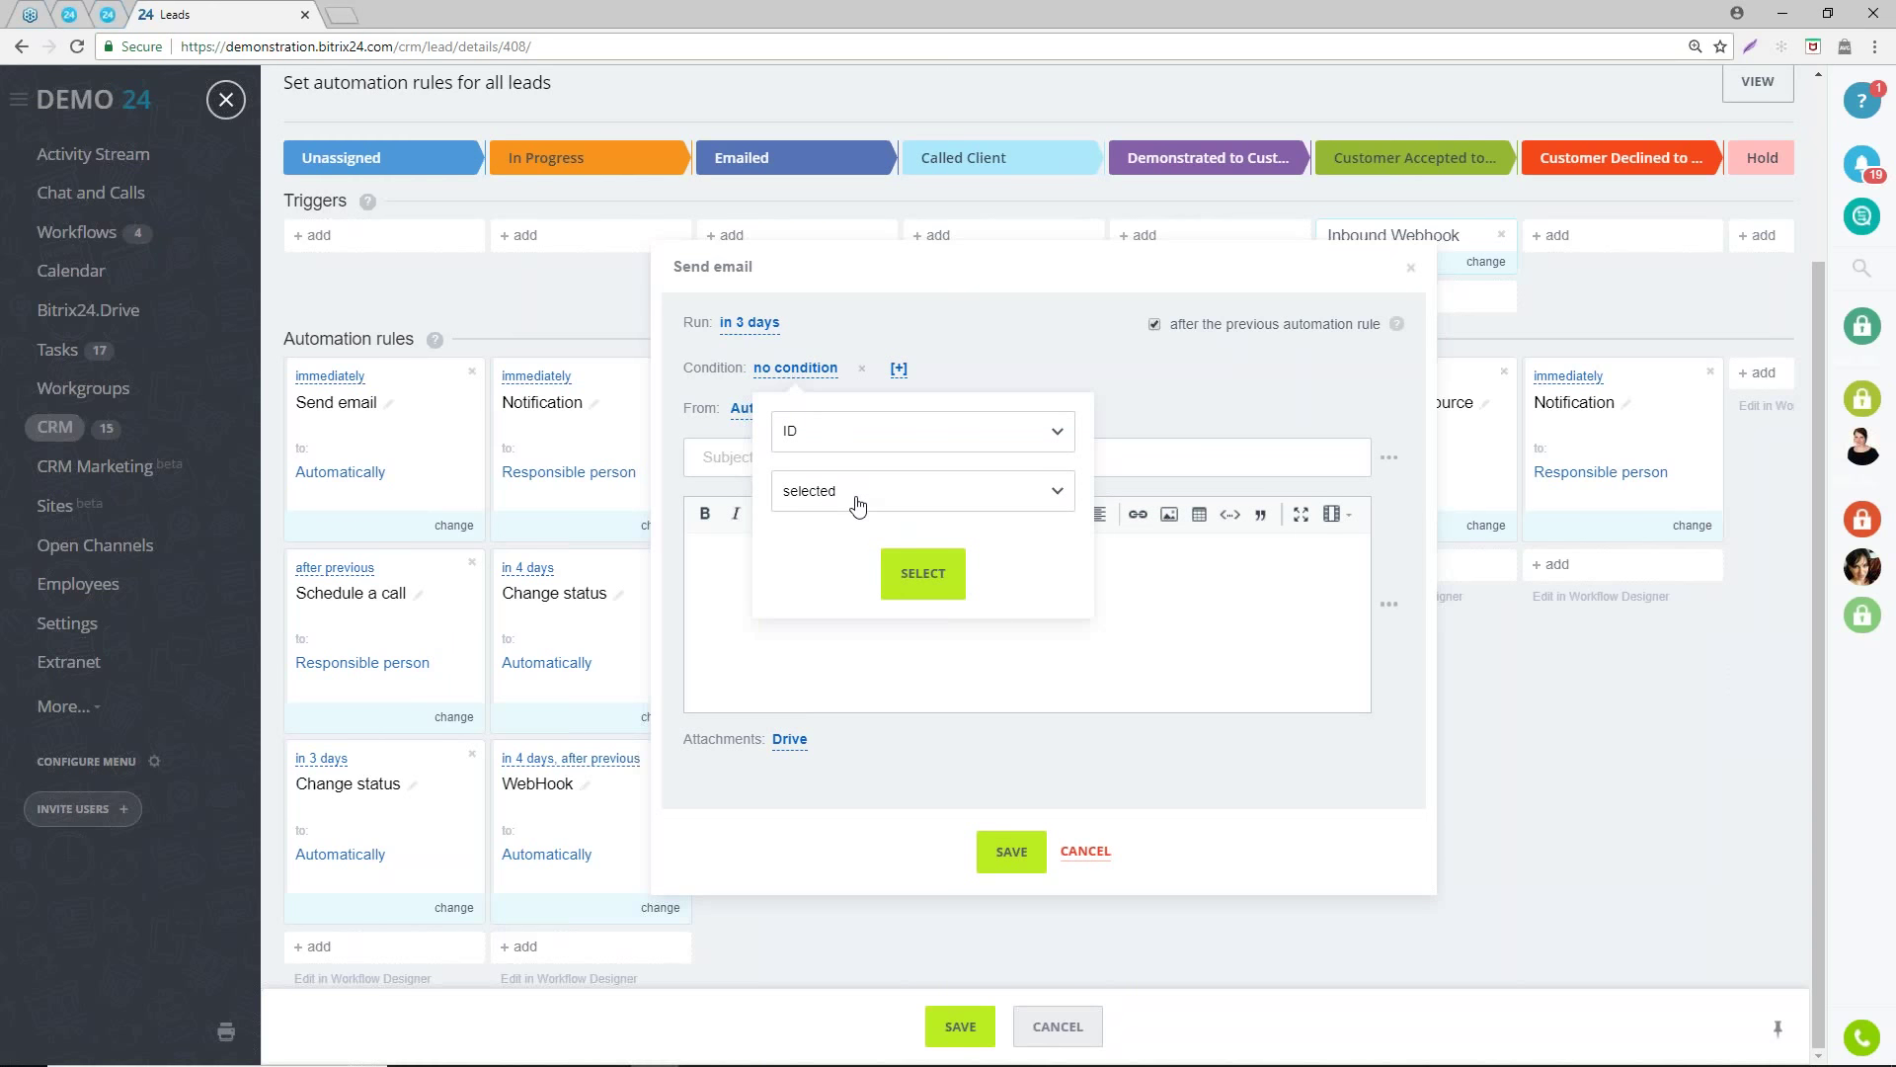
left_click(855, 445)
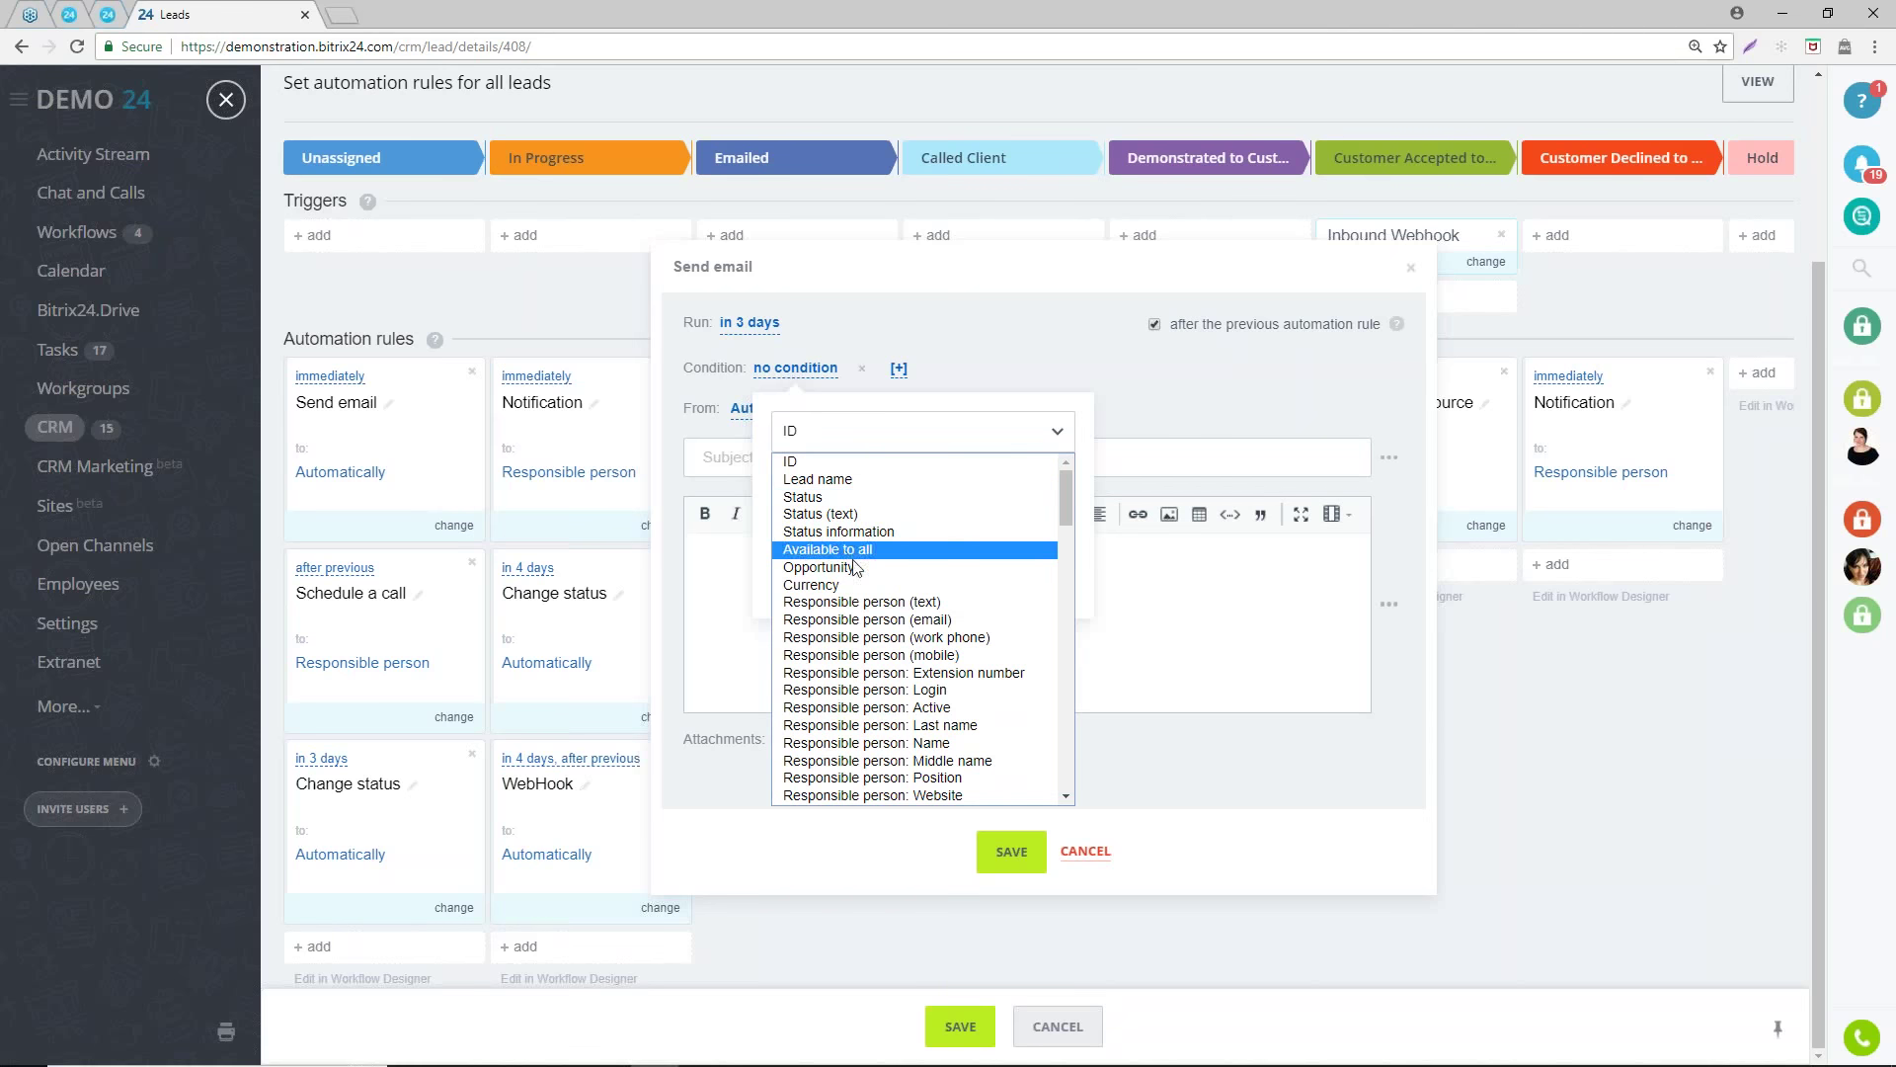
scroll(855, 565, "down", 10)
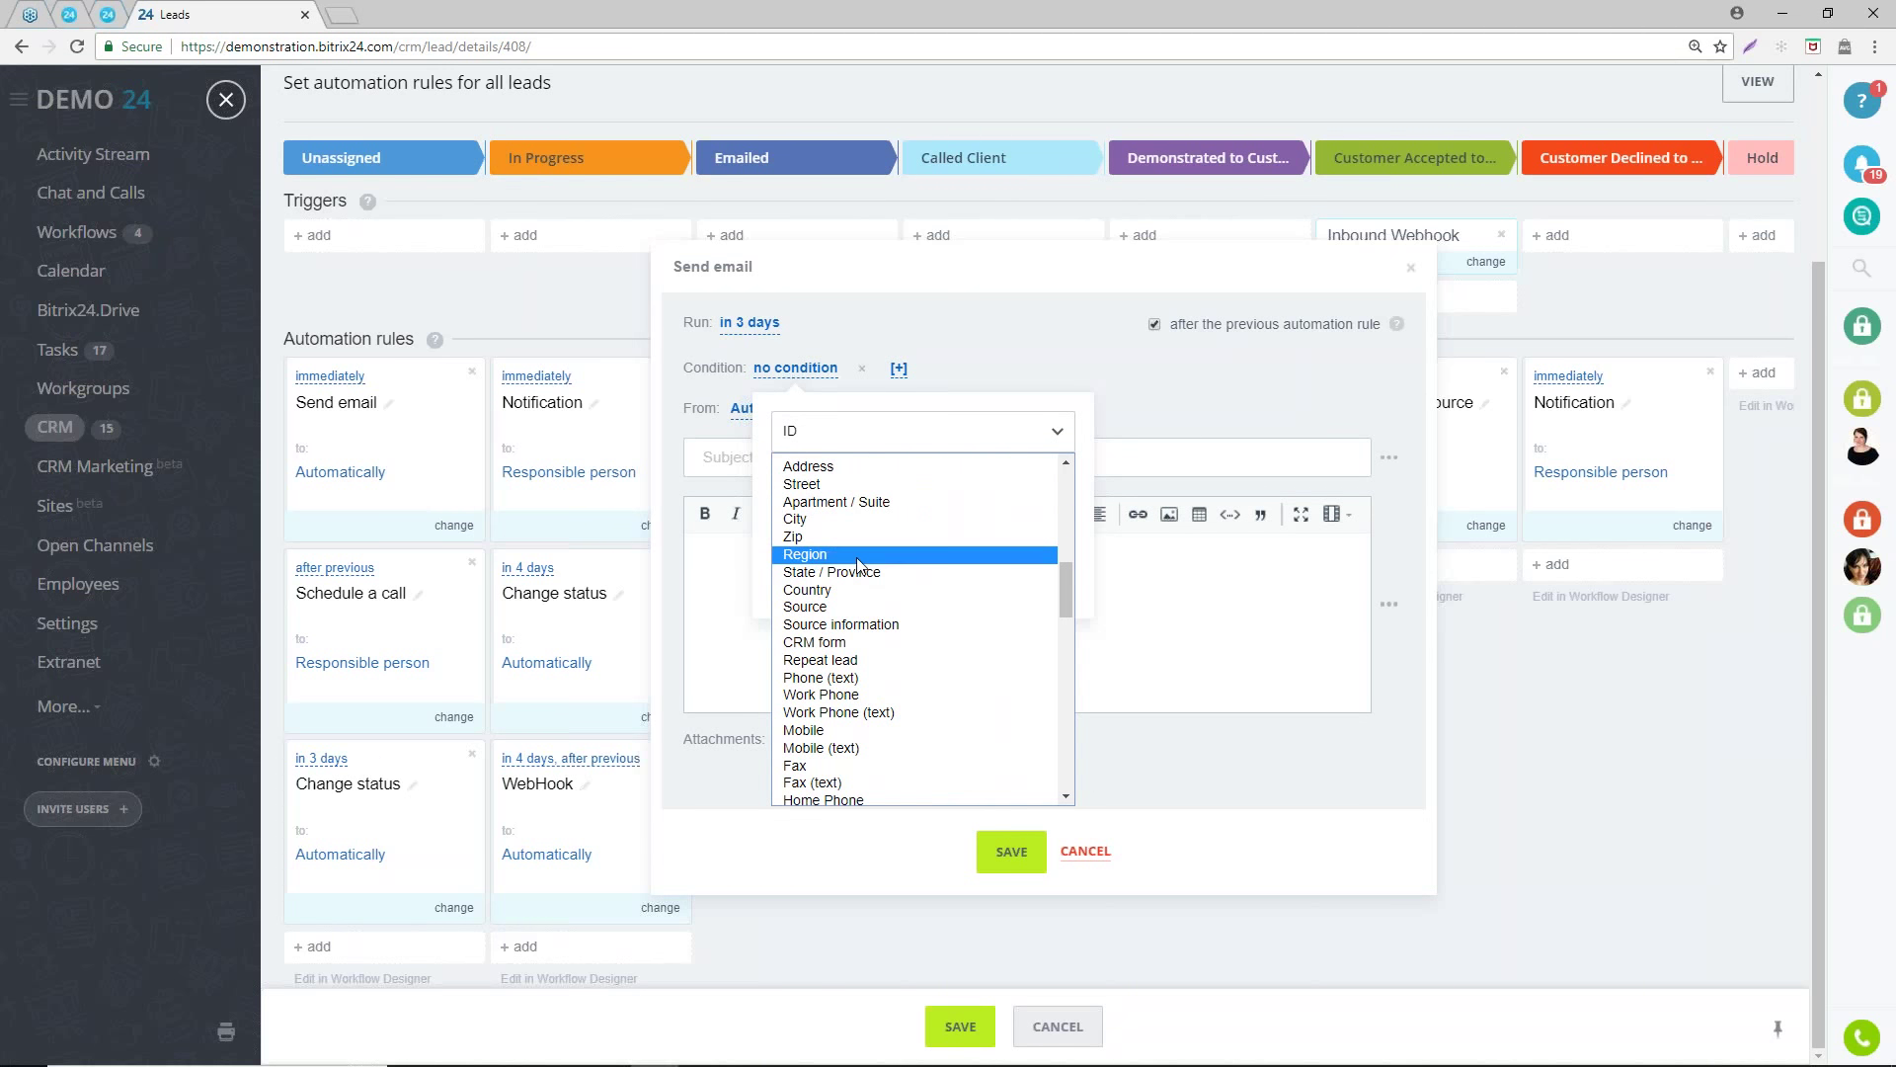
scroll(855, 605, "up", 3)
scroll(846, 771, "down", 2)
scroll(846, 770, "down", 3)
left_click(838, 612)
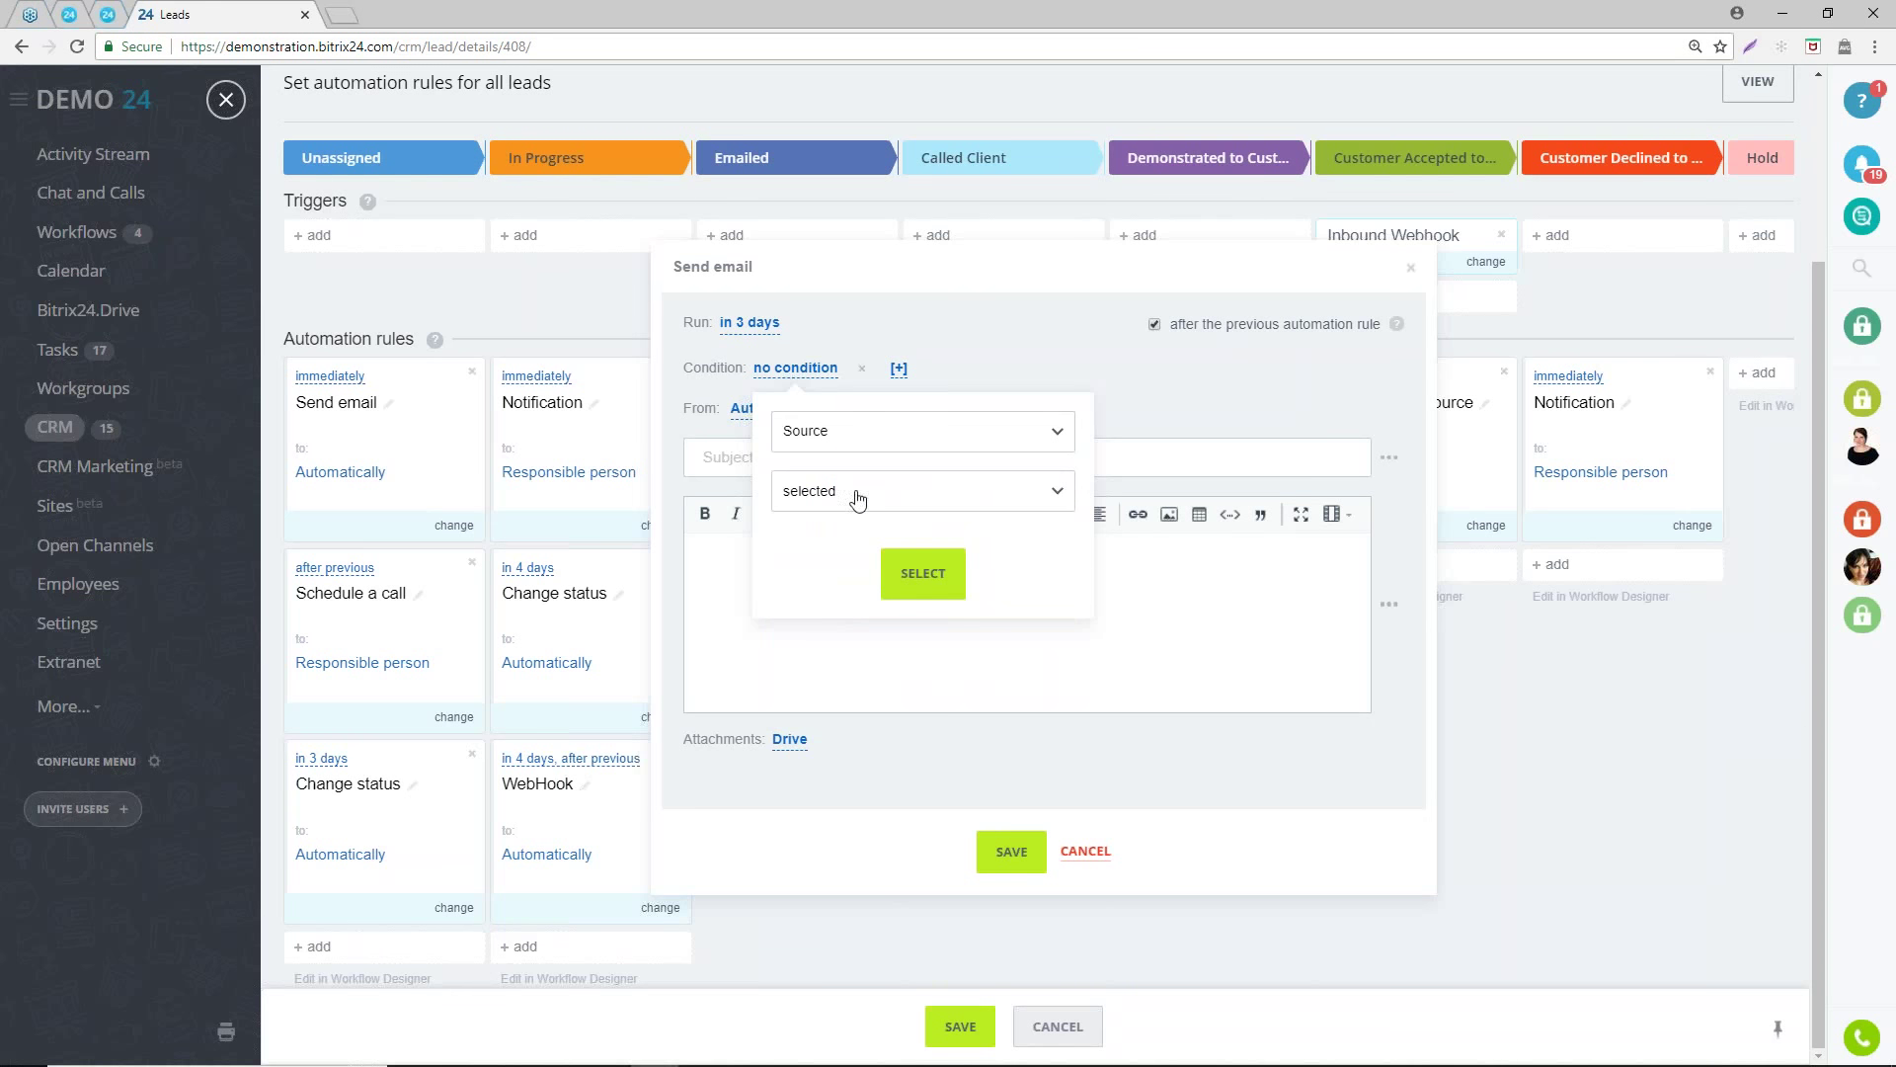
left_click(857, 501)
left_click(859, 563)
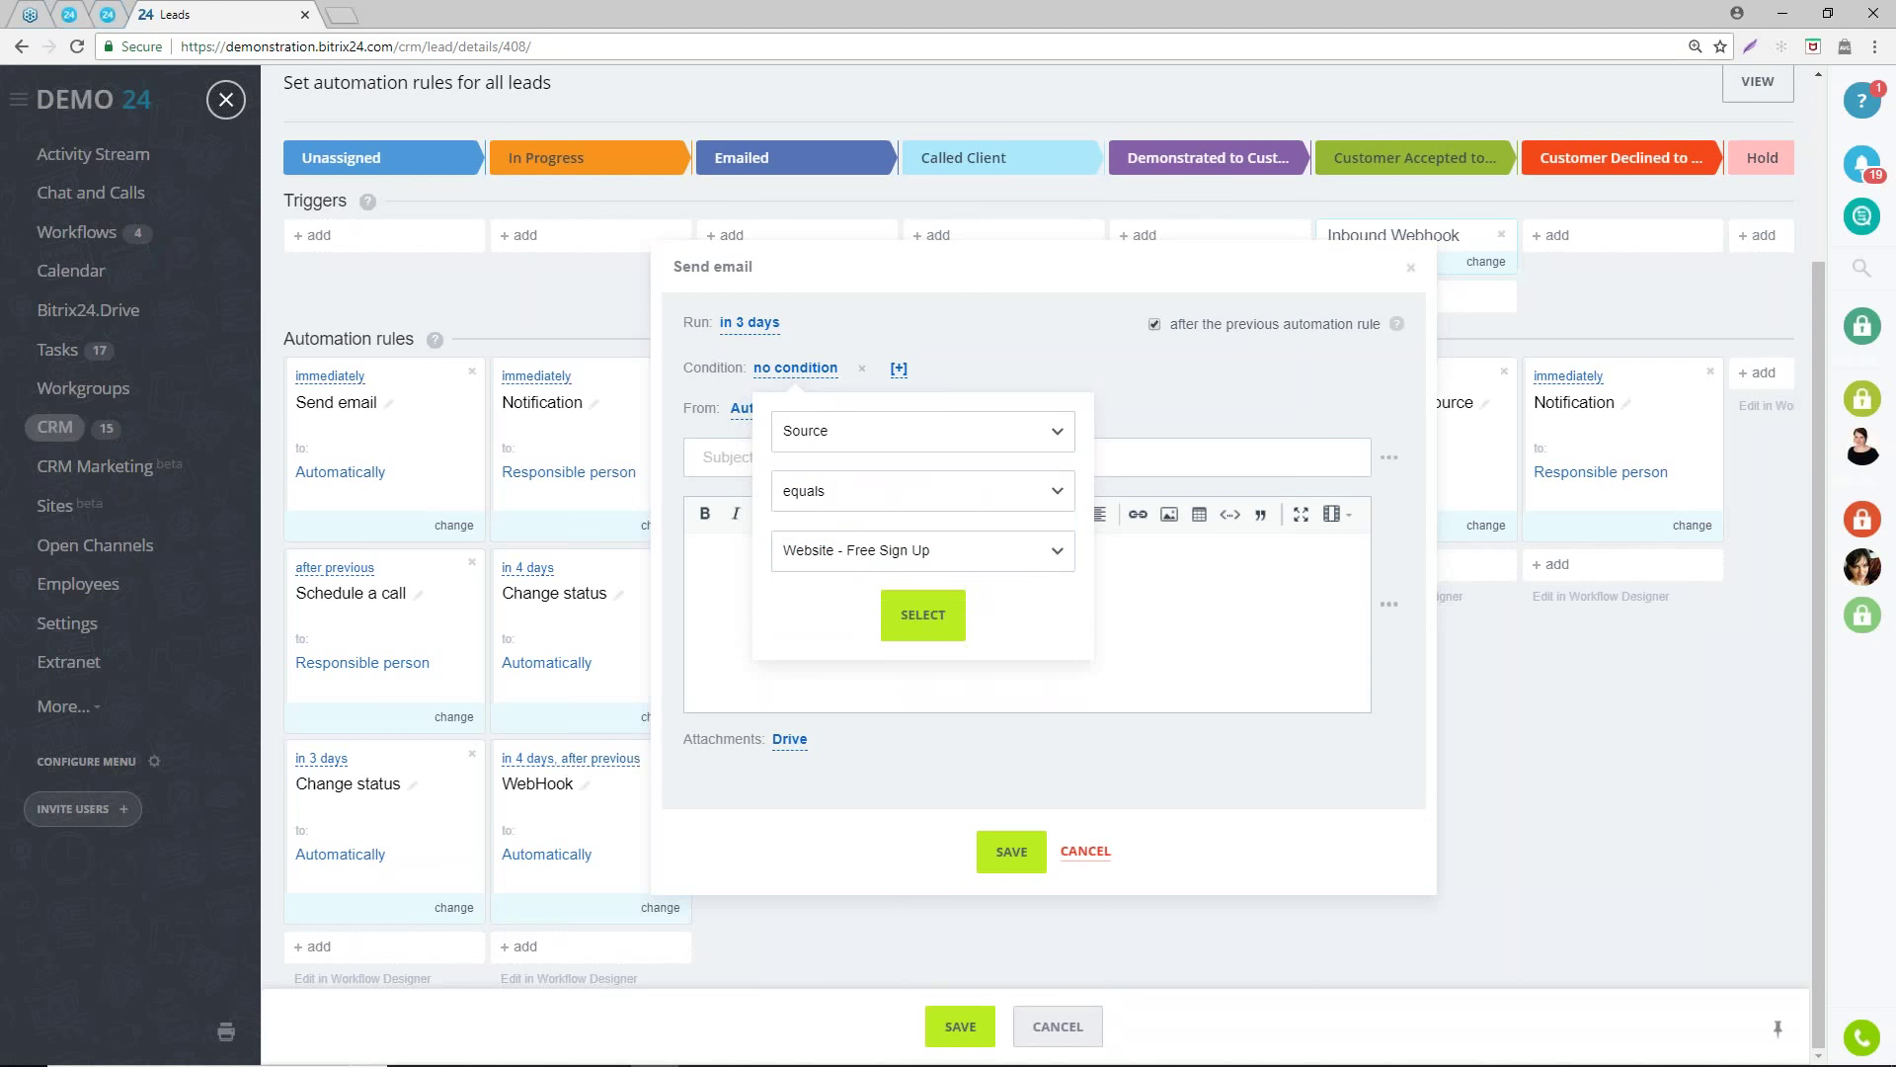
left_click(823, 556)
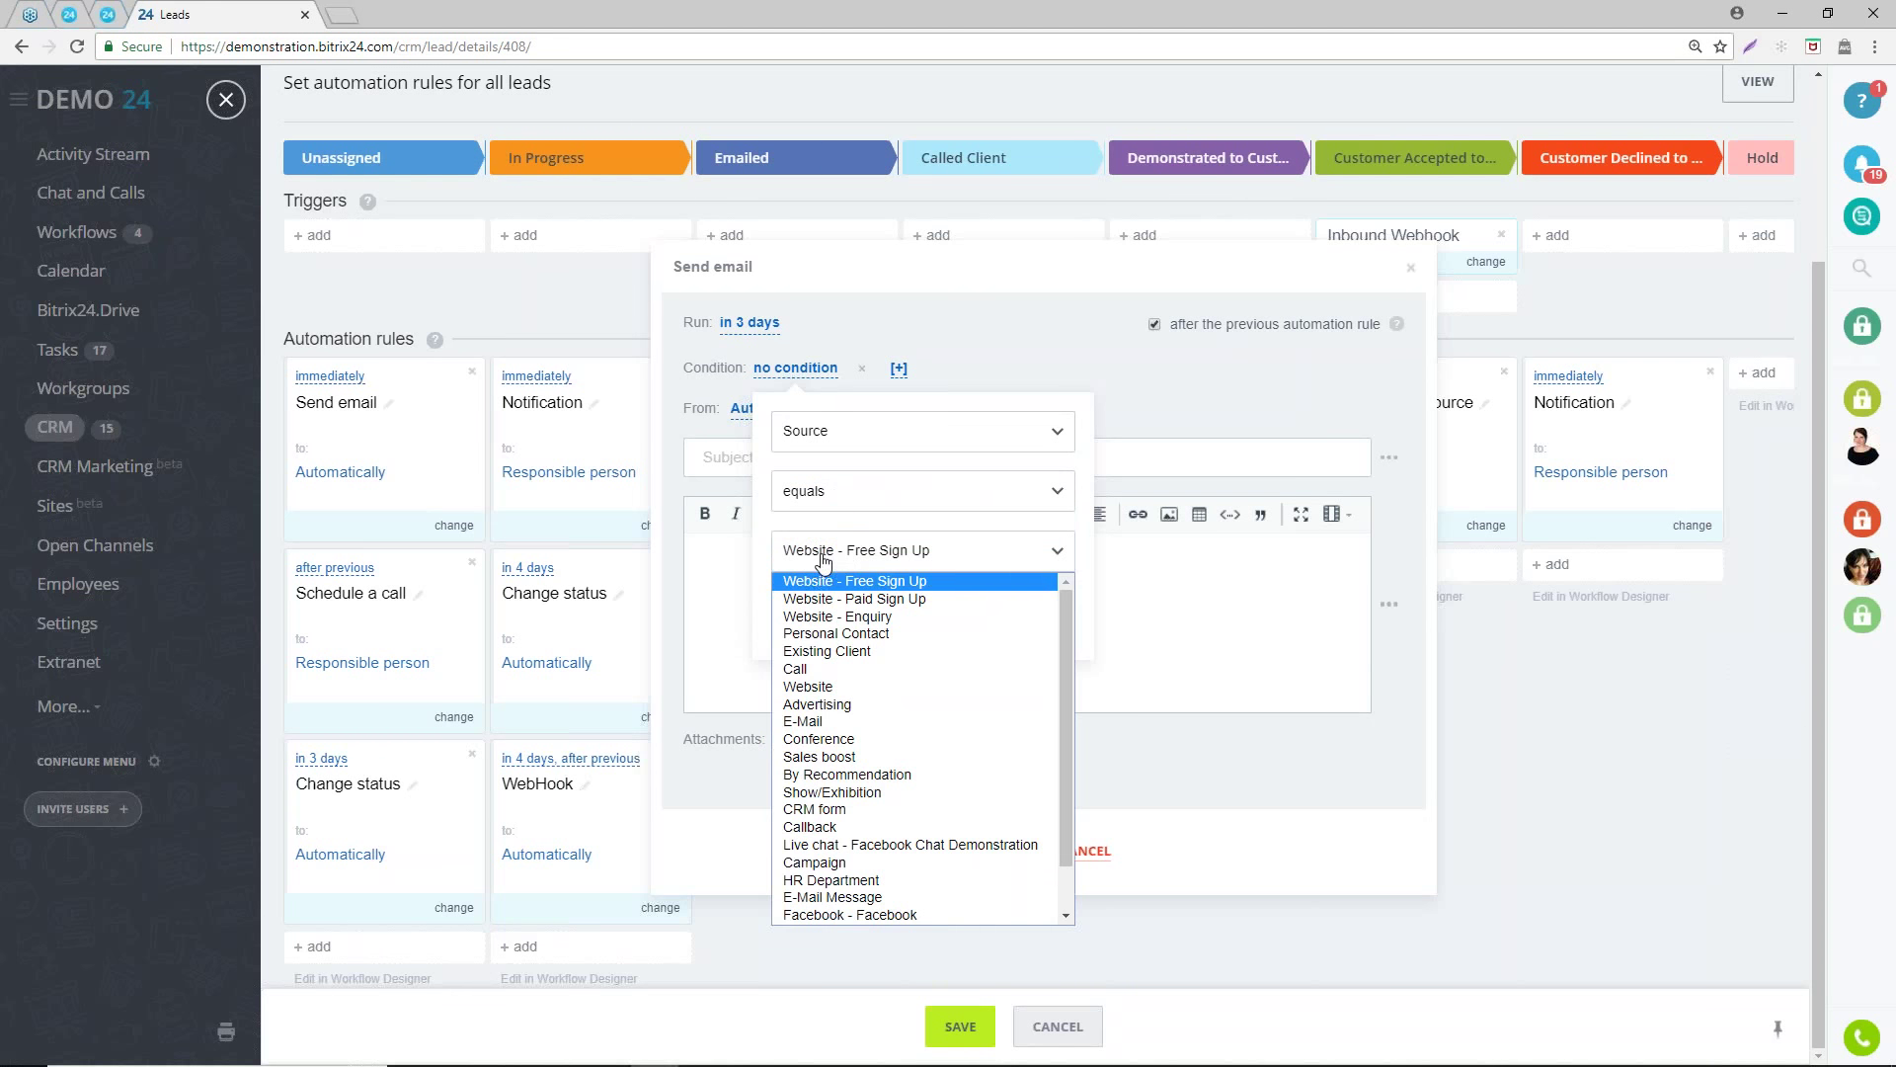
left_click(838, 616)
left_click(913, 614)
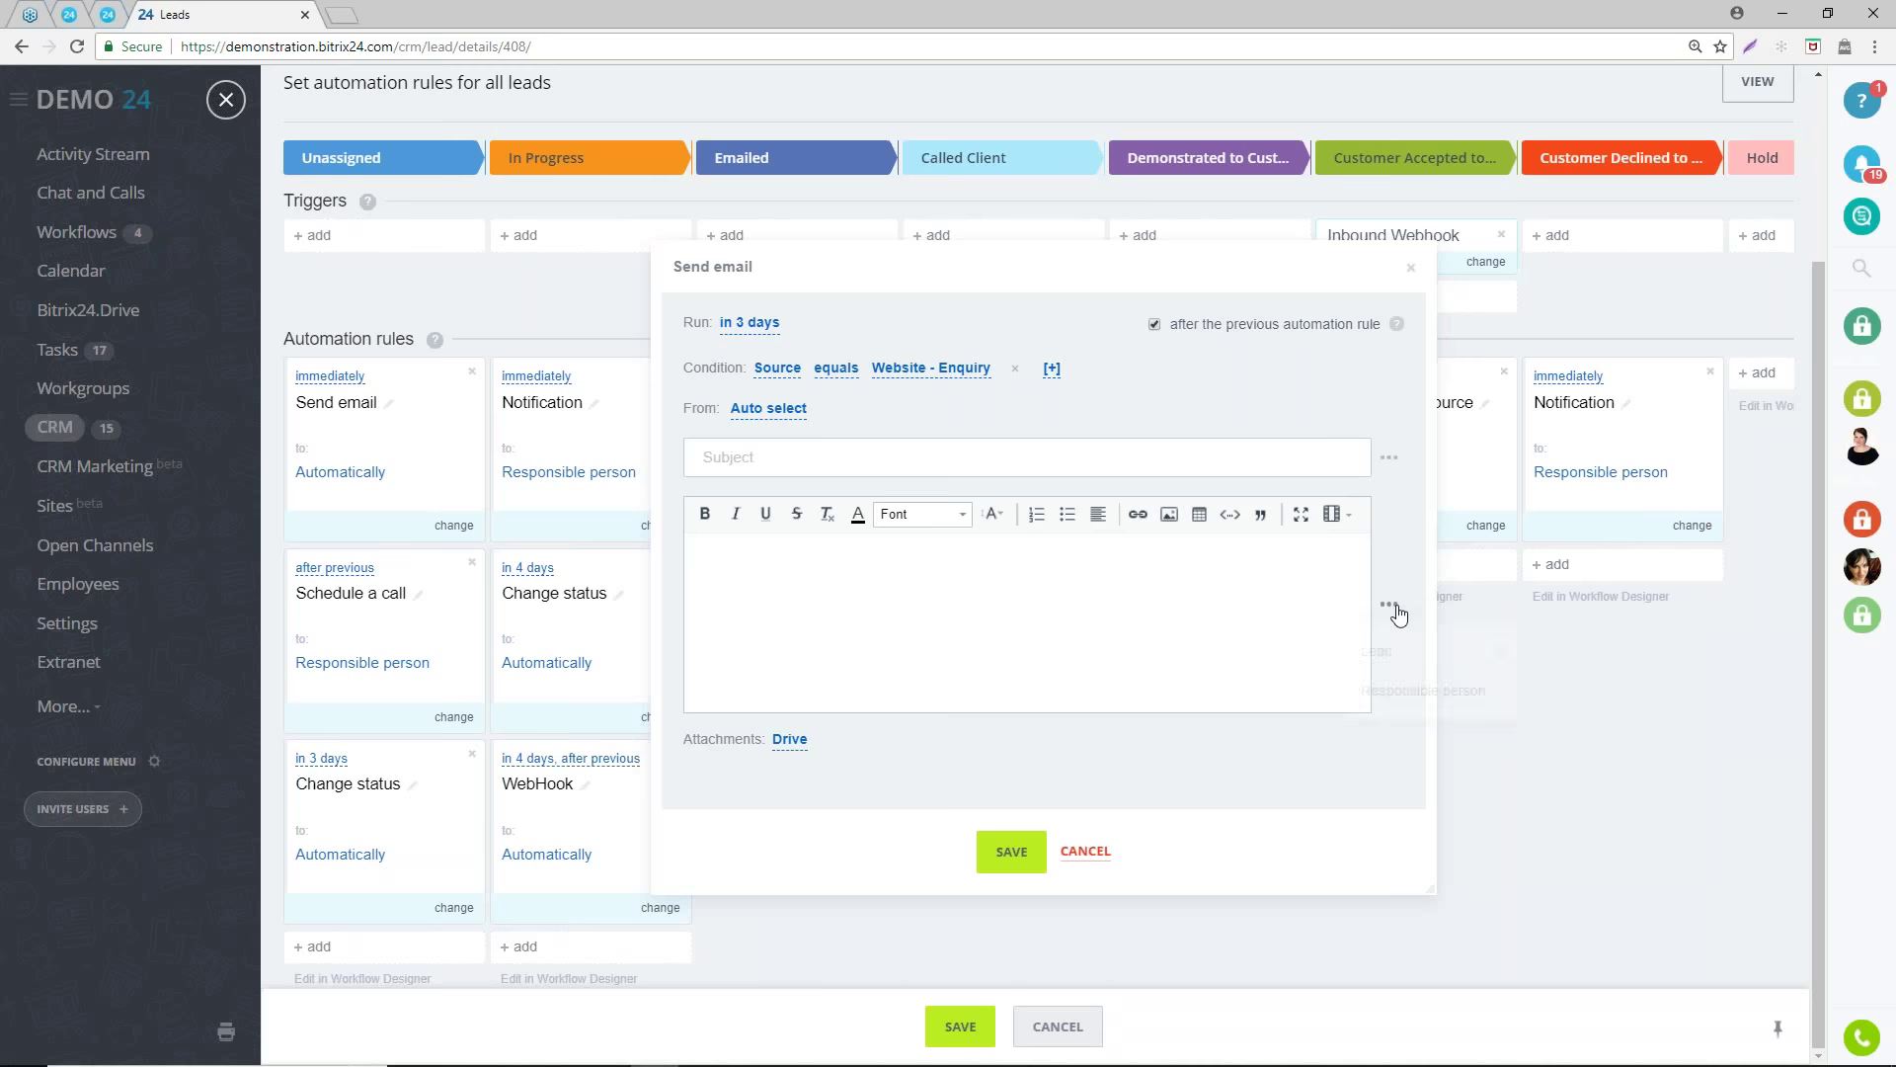
- Insert the lead's First name placeholder into the body of the automated email
mouse_move(1405, 652)
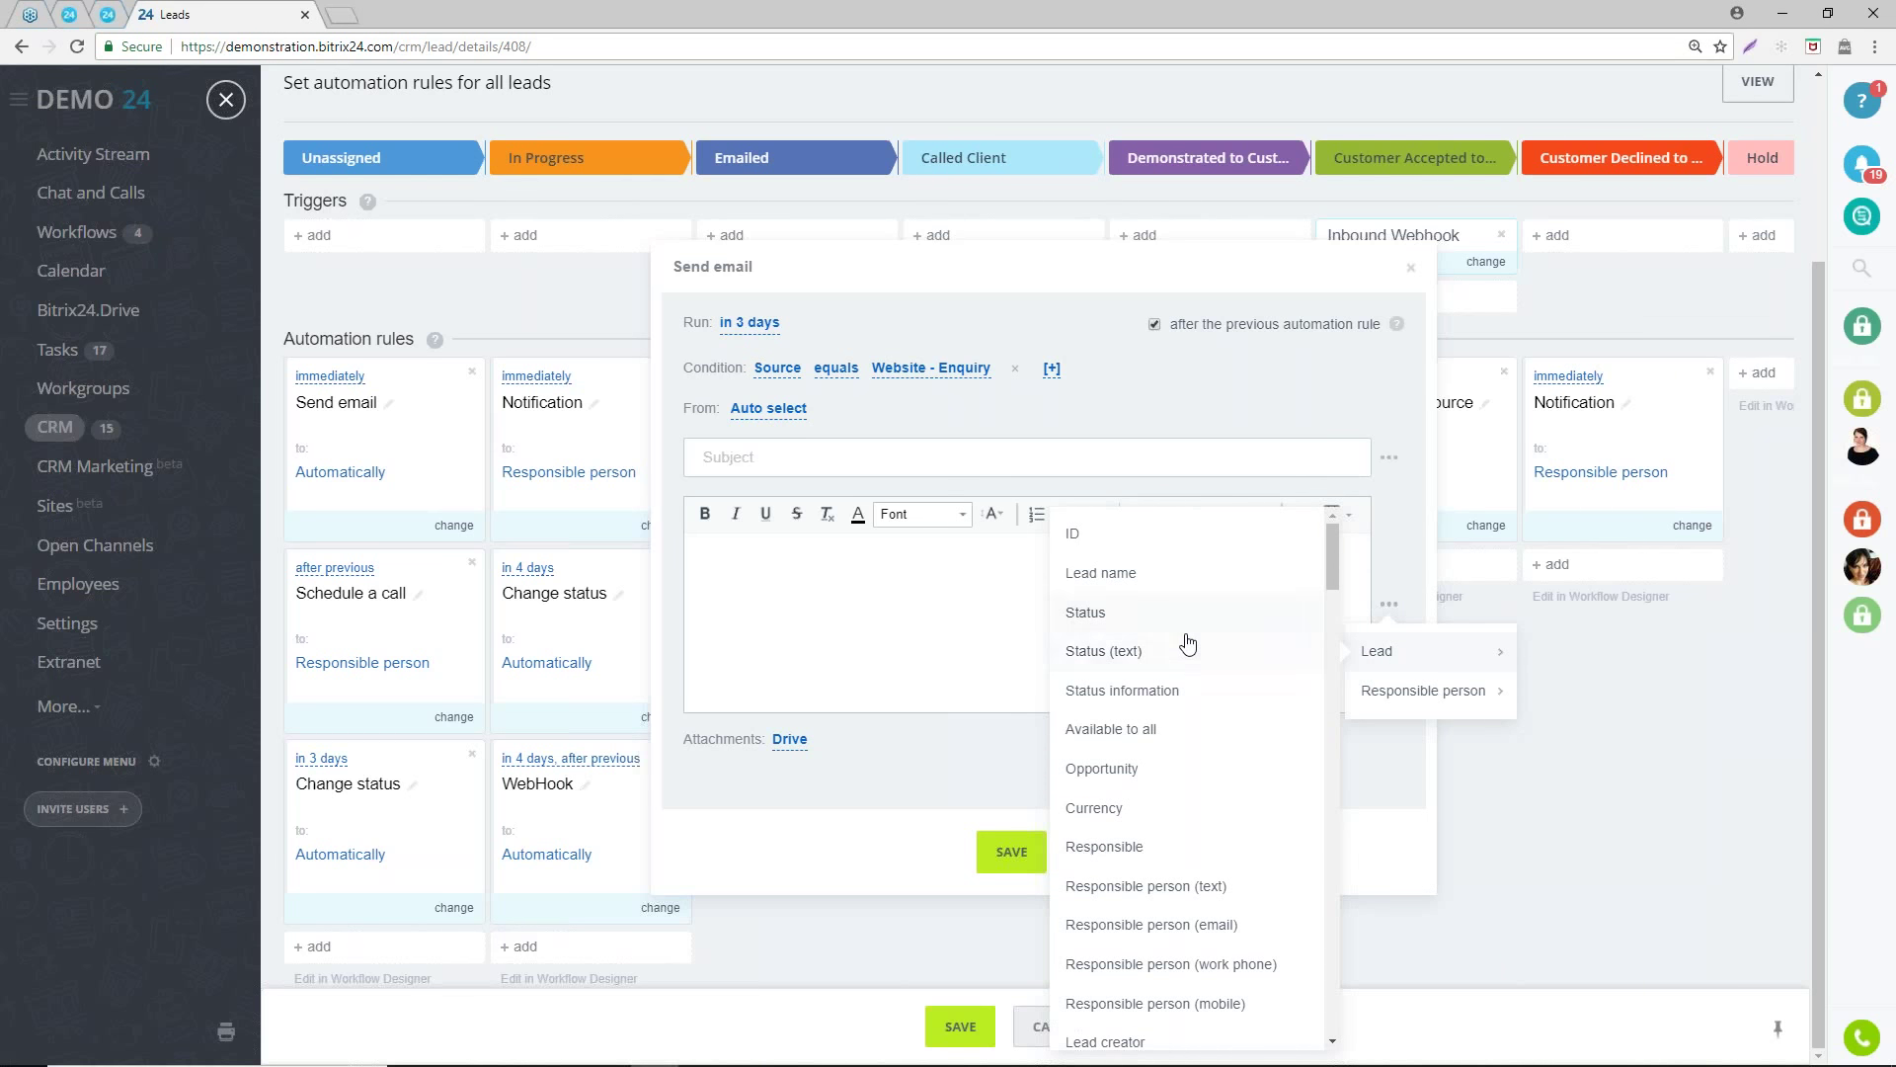
scroll(1186, 656, "down", 3)
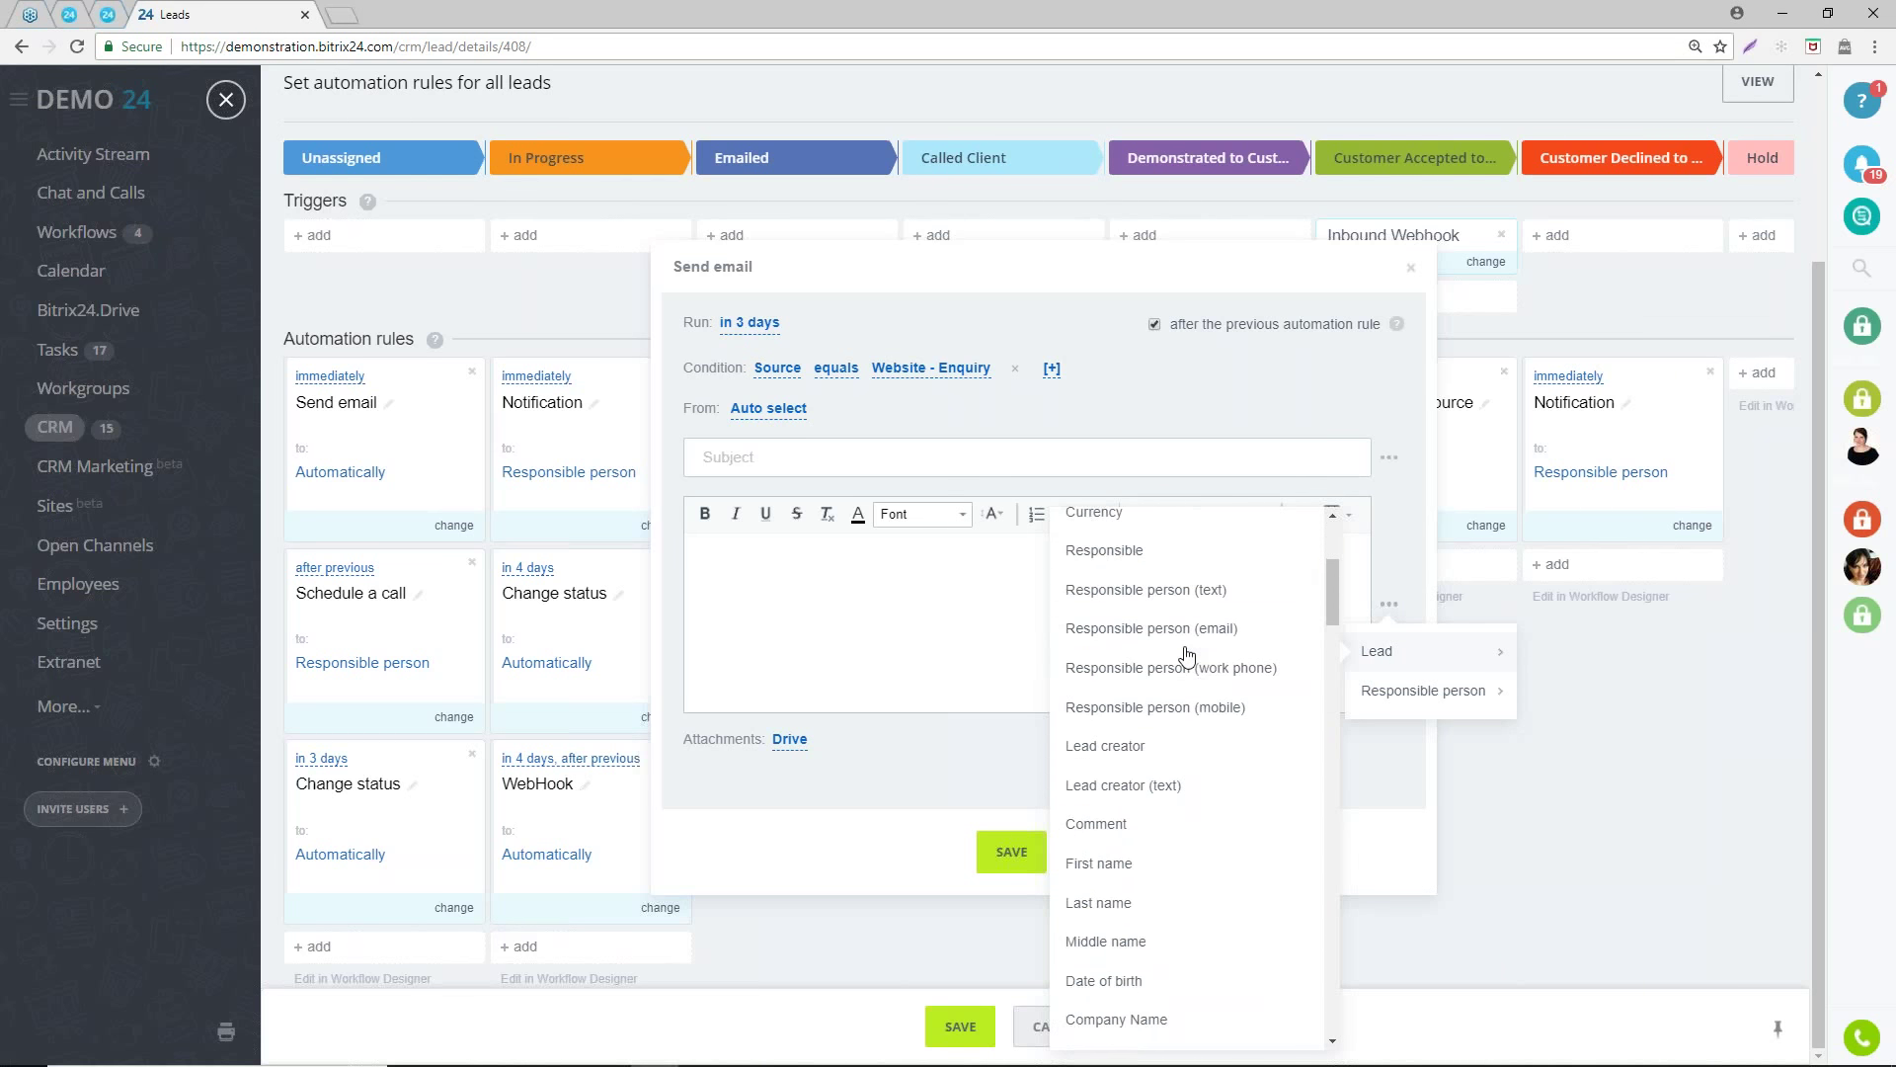
left_click(1102, 865)
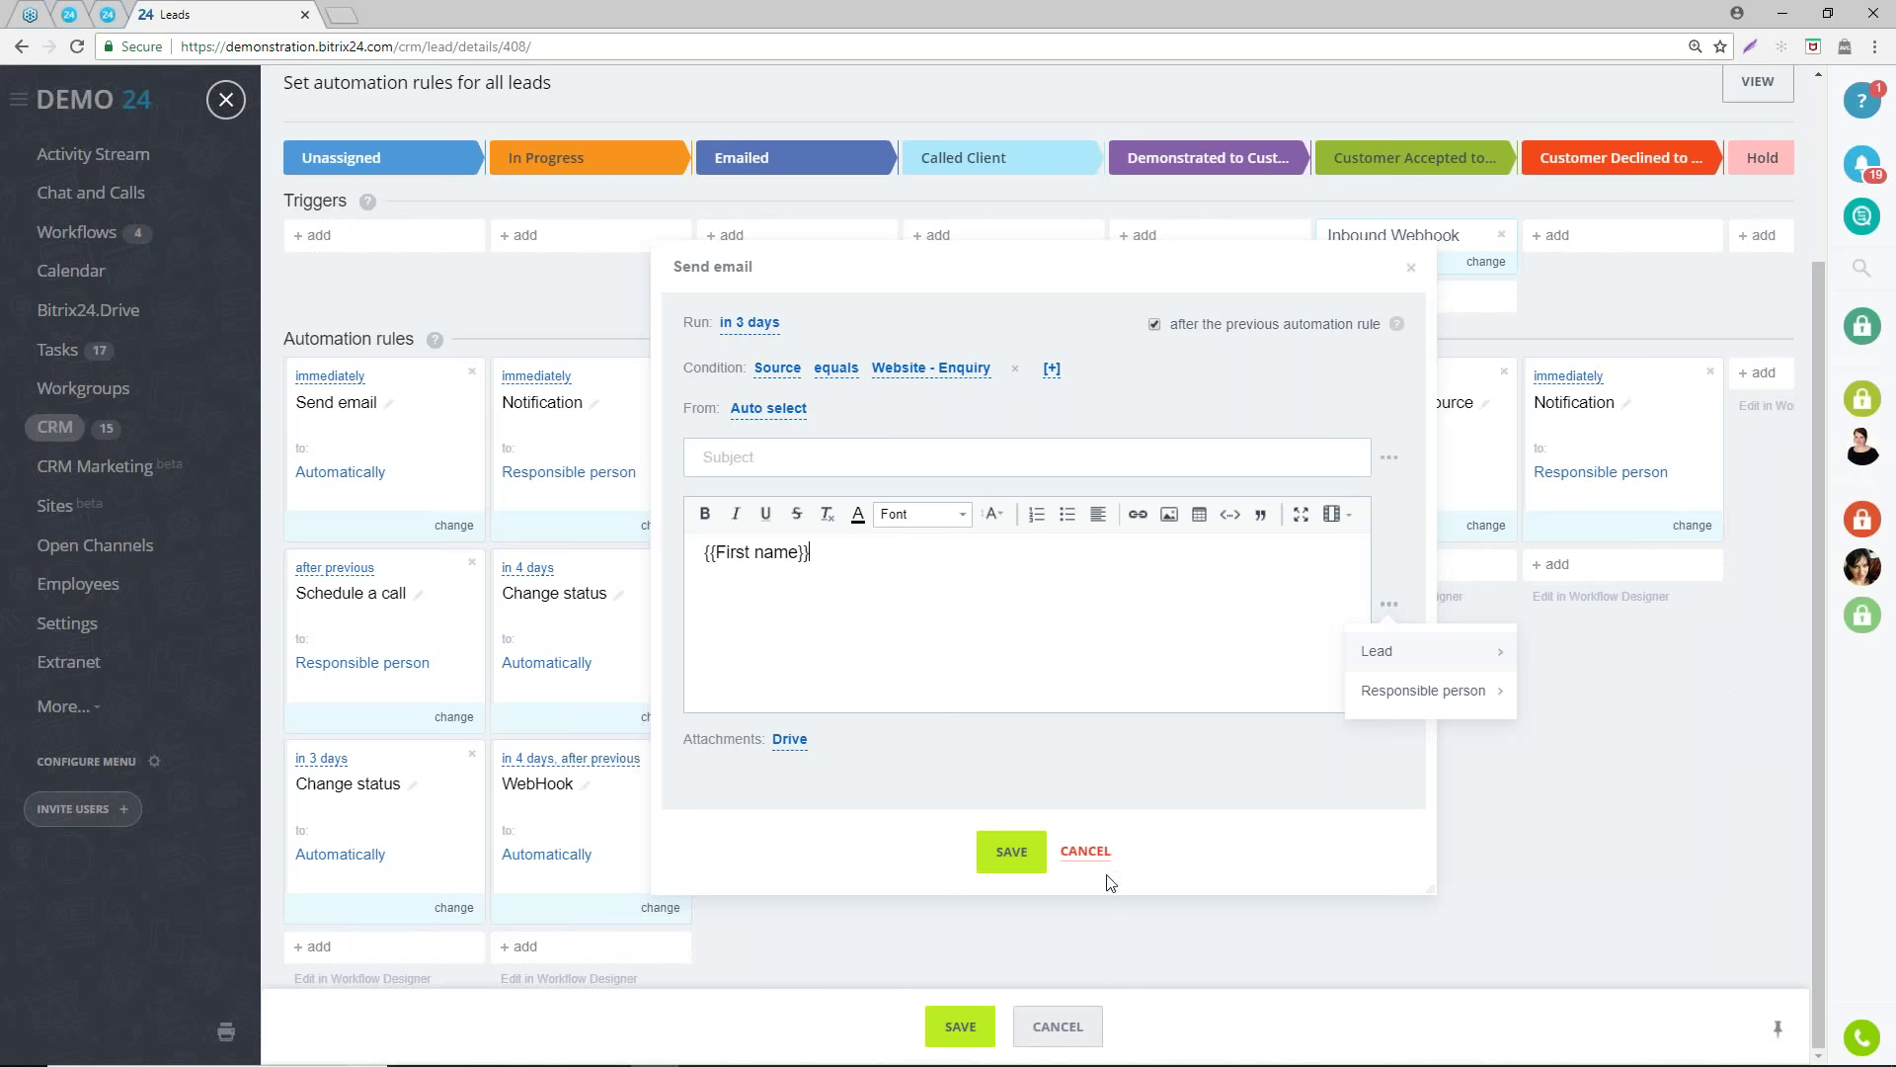
- Discard the new email rule and save the automation rules configuration for all leads
left_click(1085, 851)
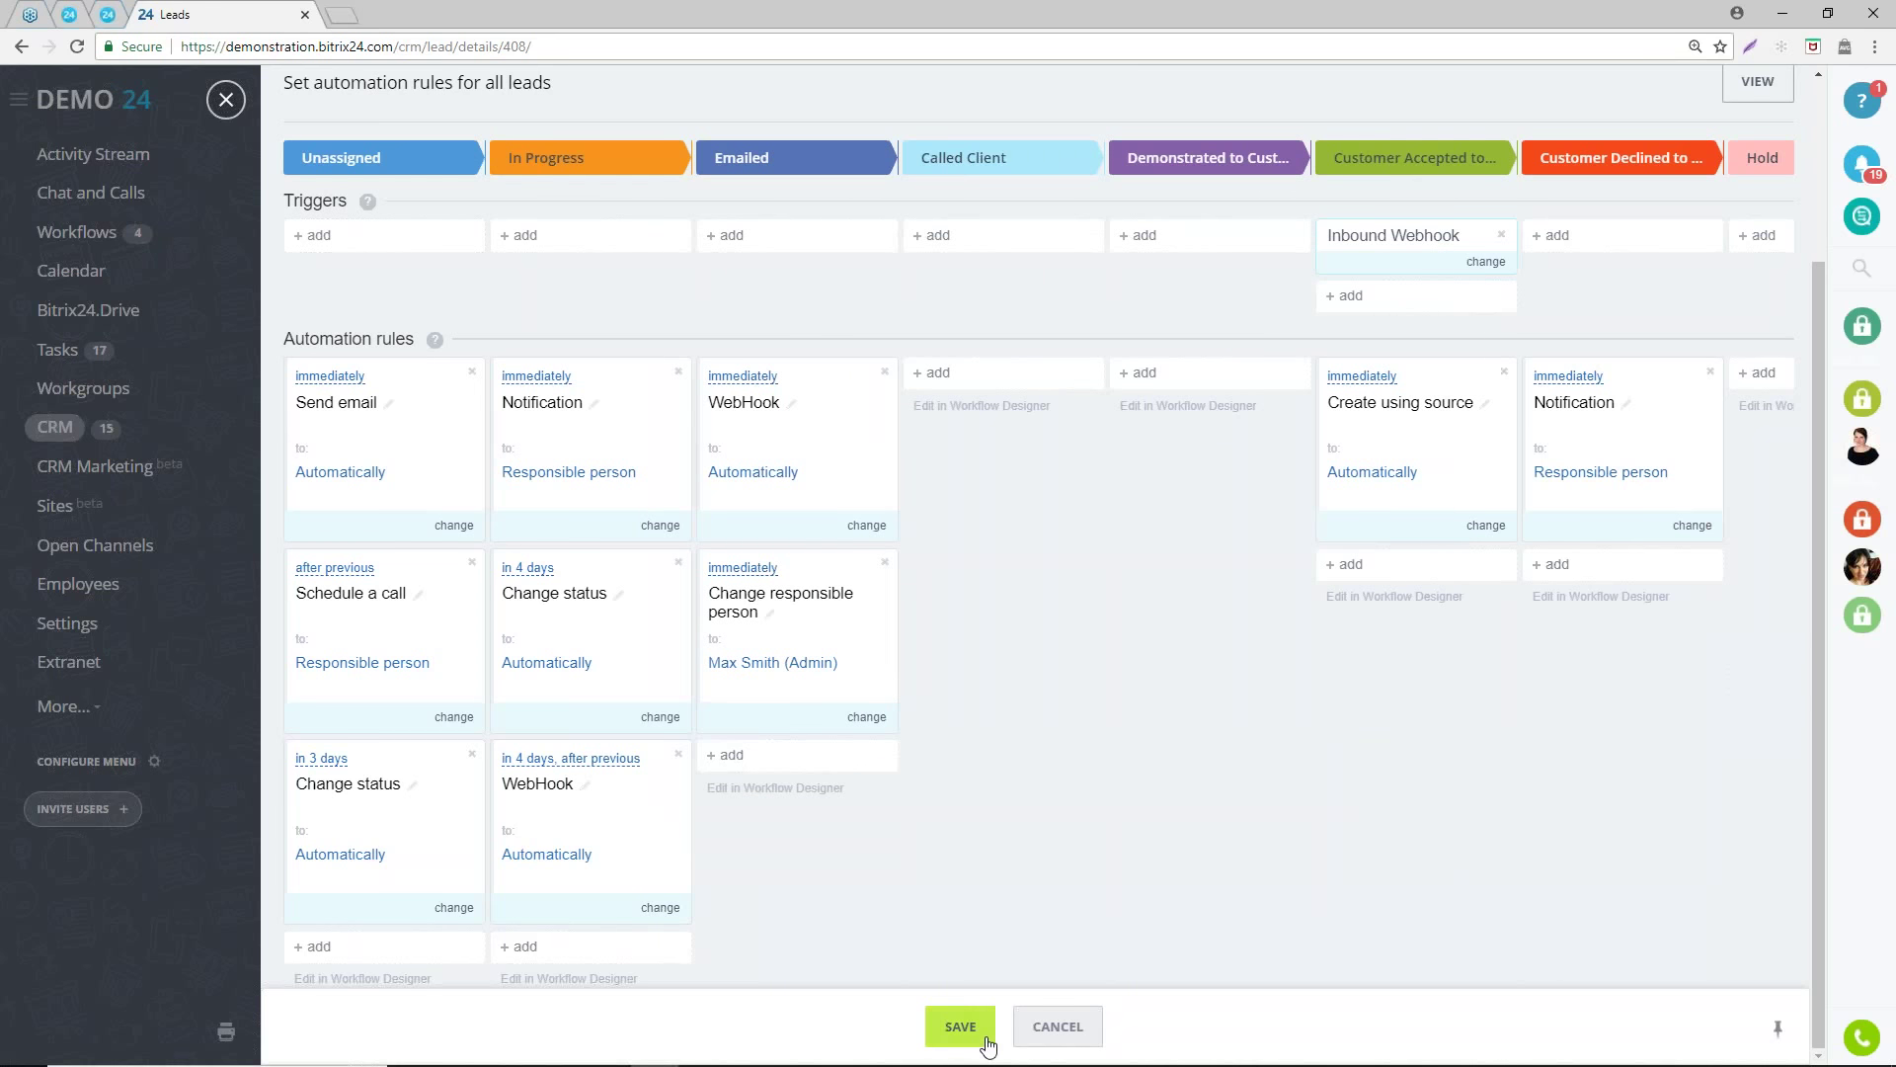
left_click(981, 1000)
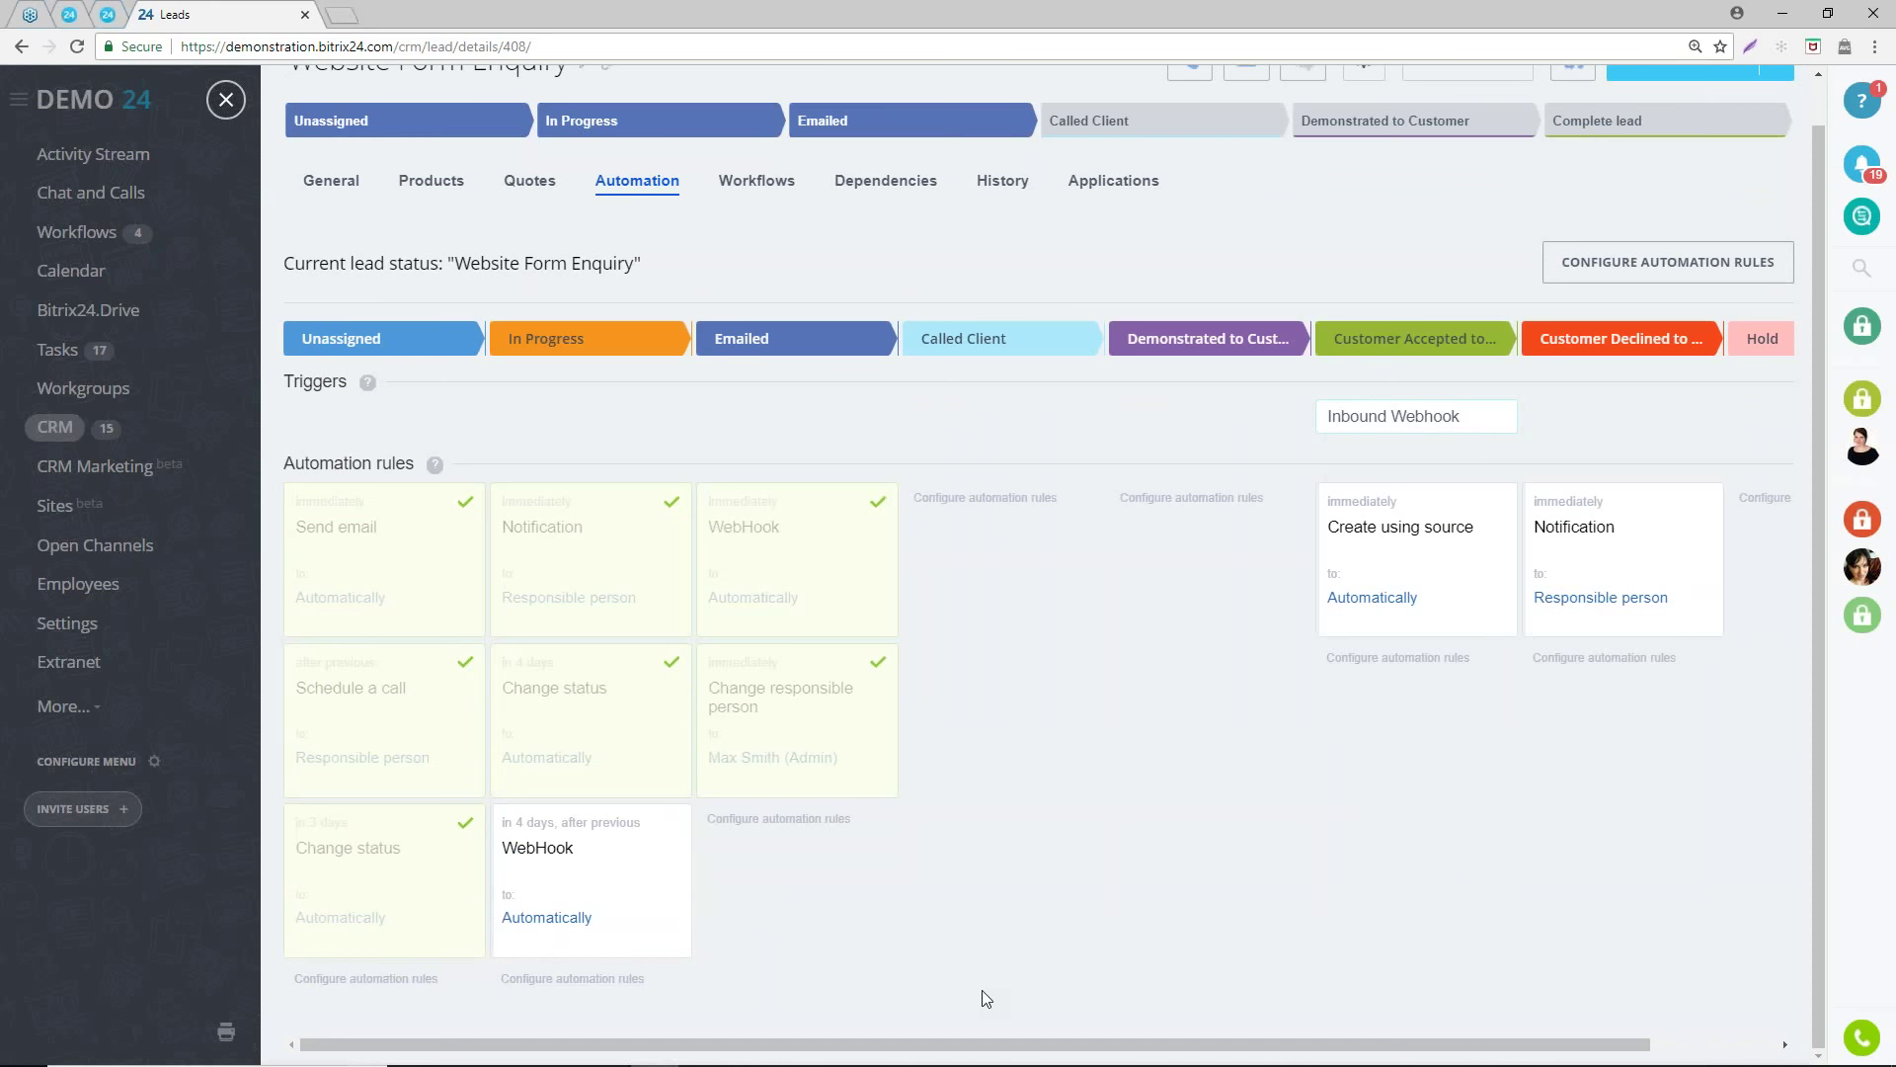